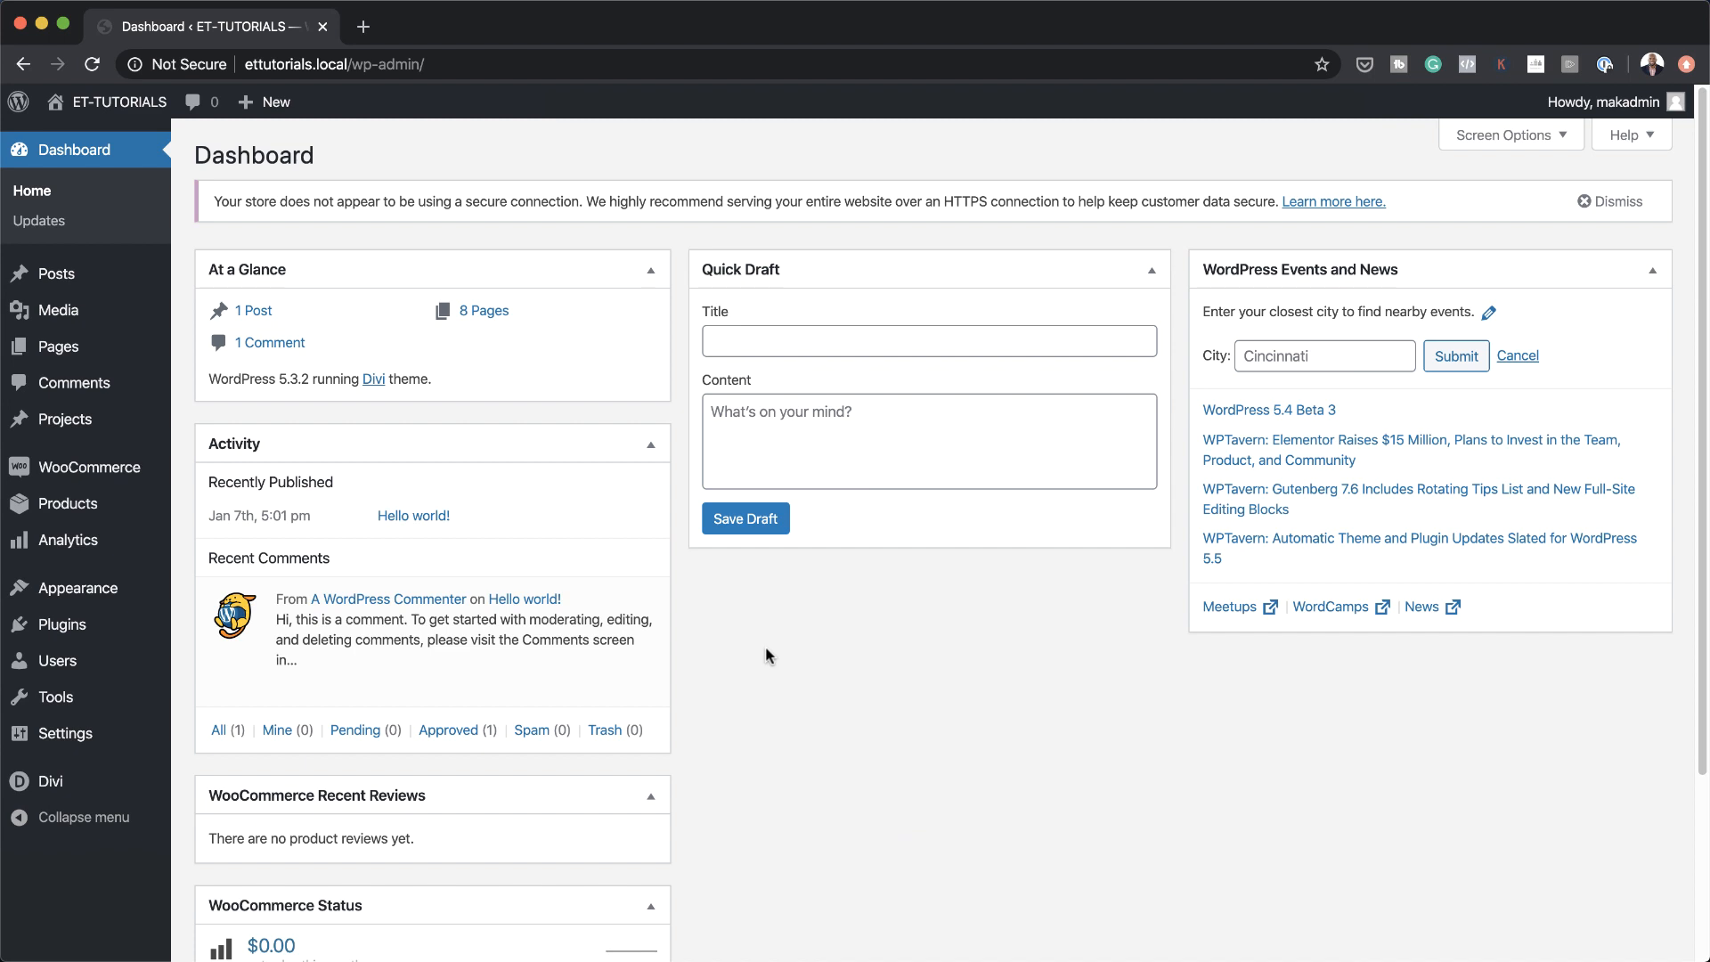
Create a new page titled "Divi’s New Image Replacement"
{"action": "mouse_move", "coordinate": [85, 348]}
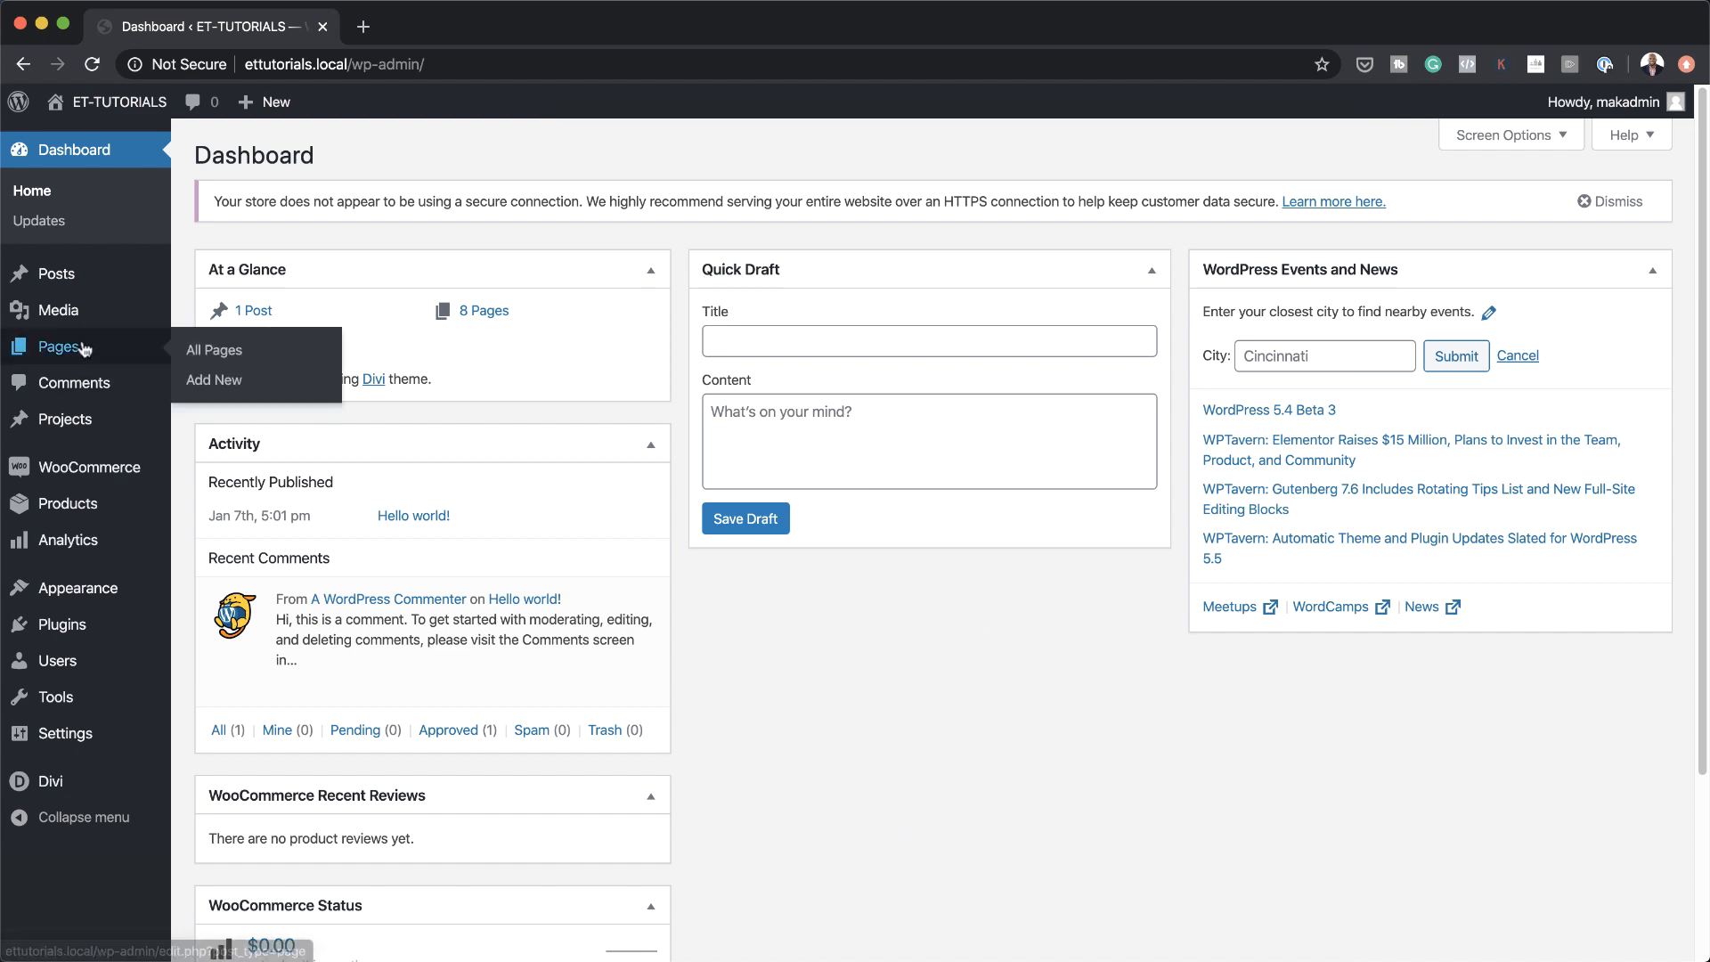
{"action": "left_click", "coordinate": [222, 381]}
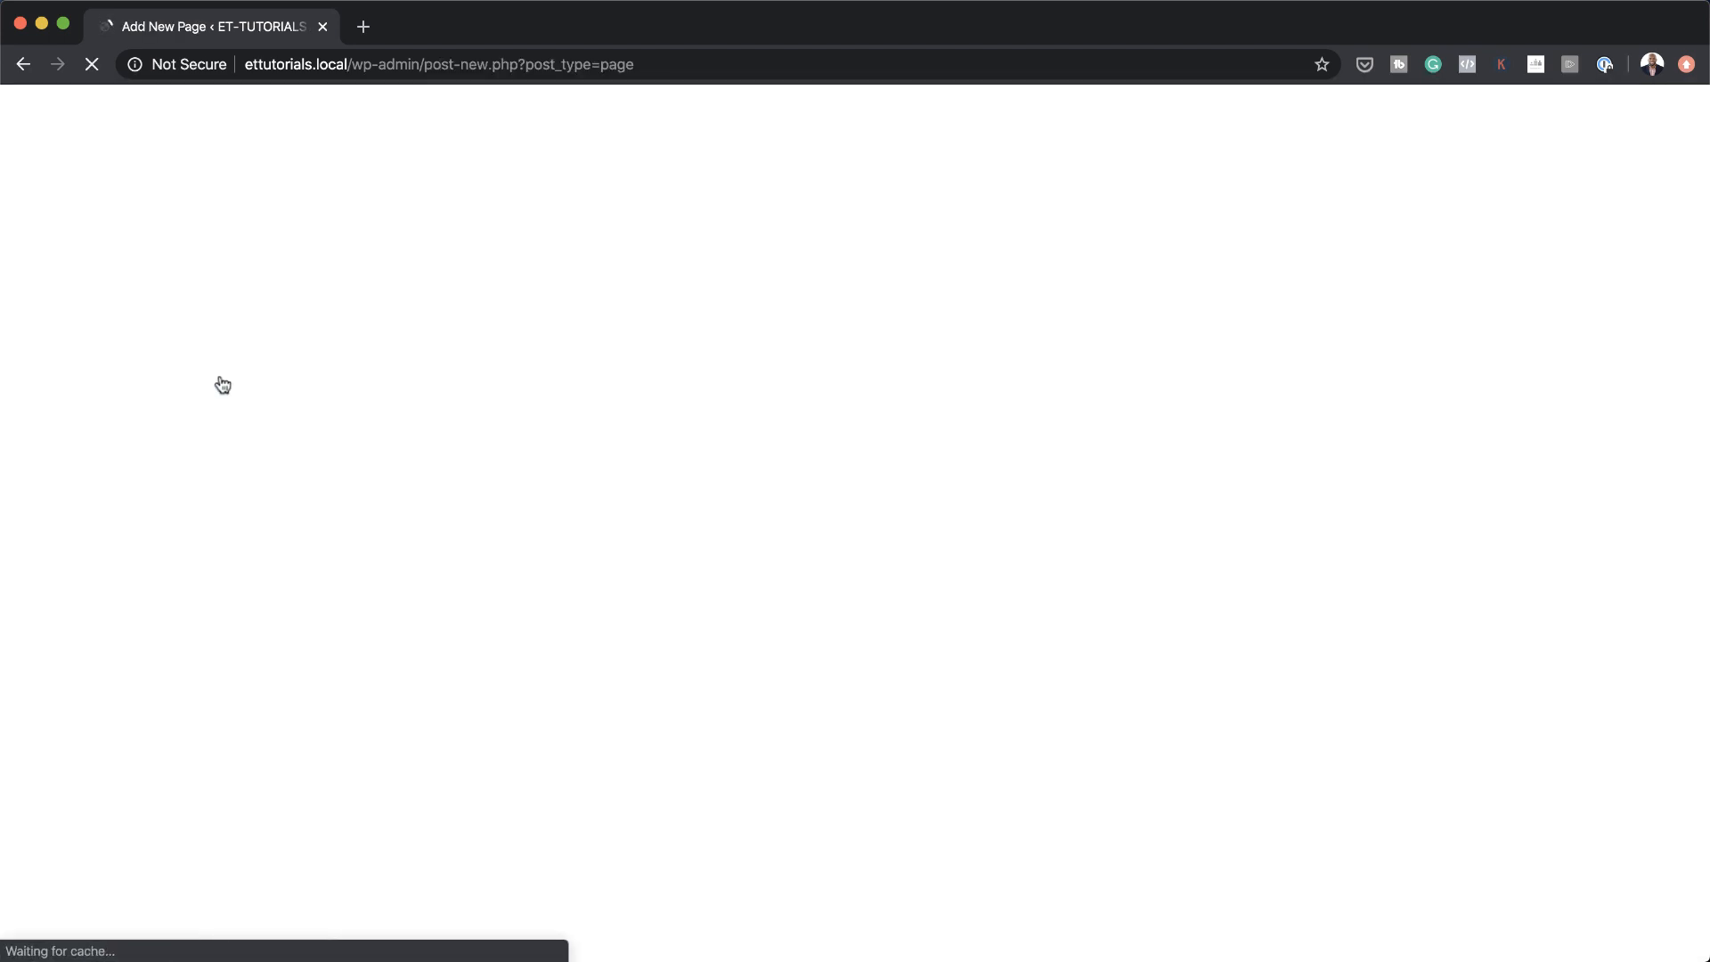
{"action": "left_click", "coordinate": [431, 292]}
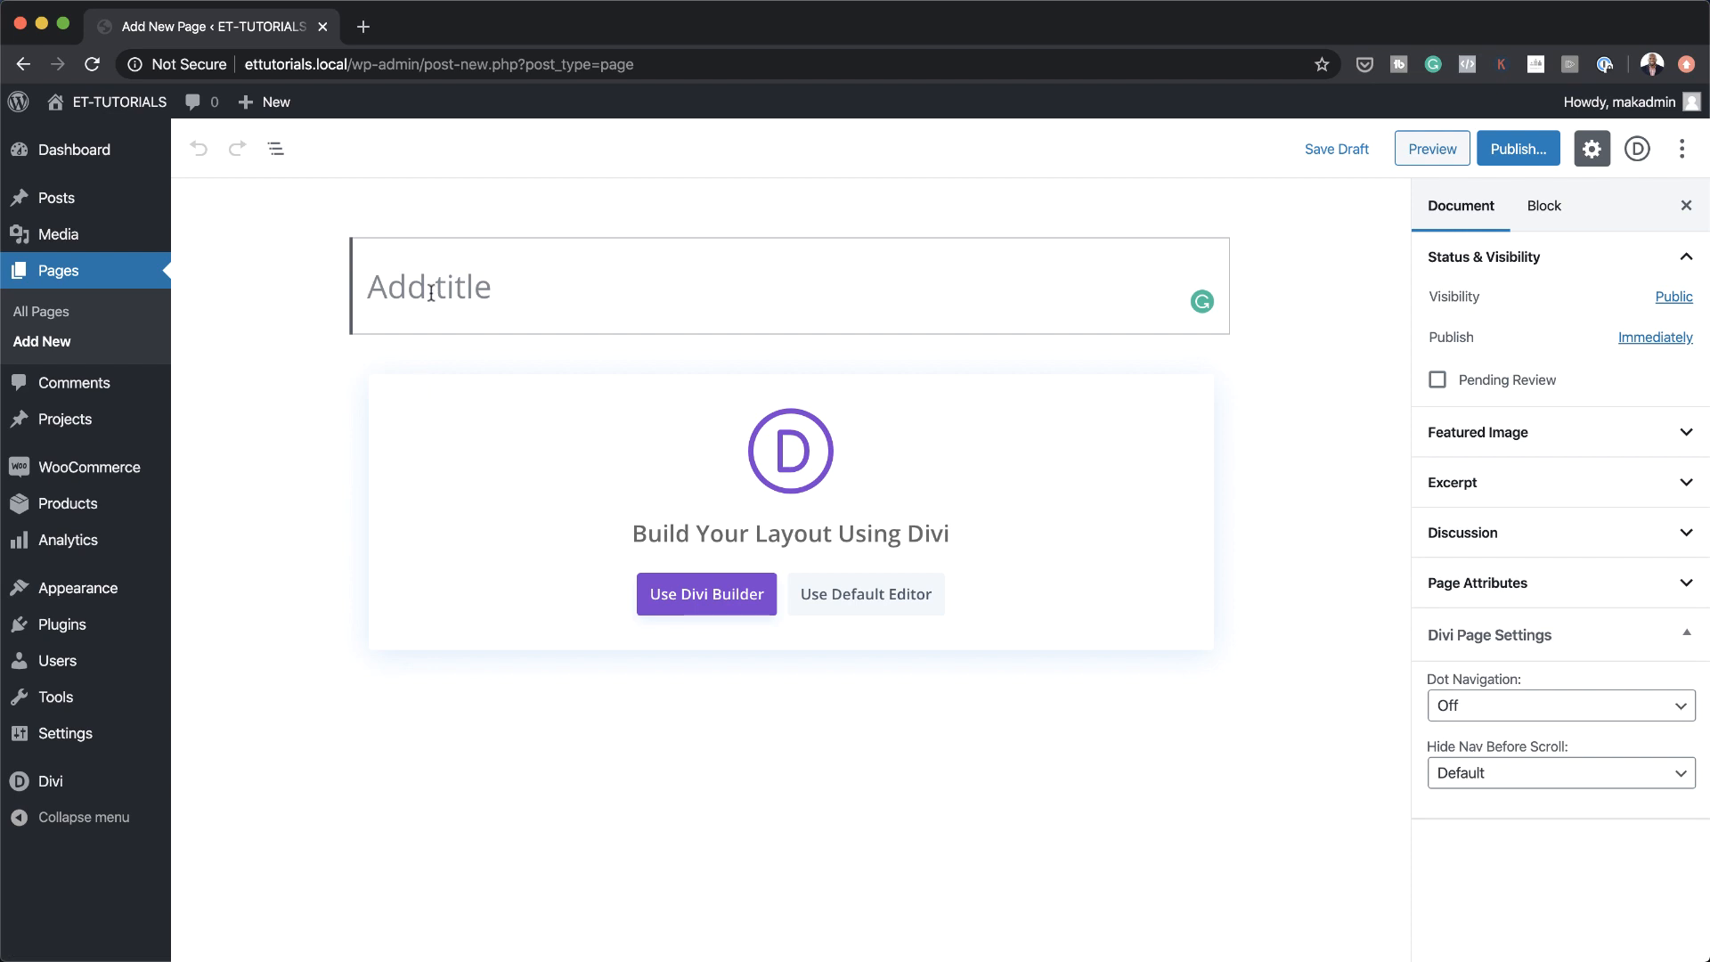
{"action": "type", "text": "Divi’s New Image Replacement"}
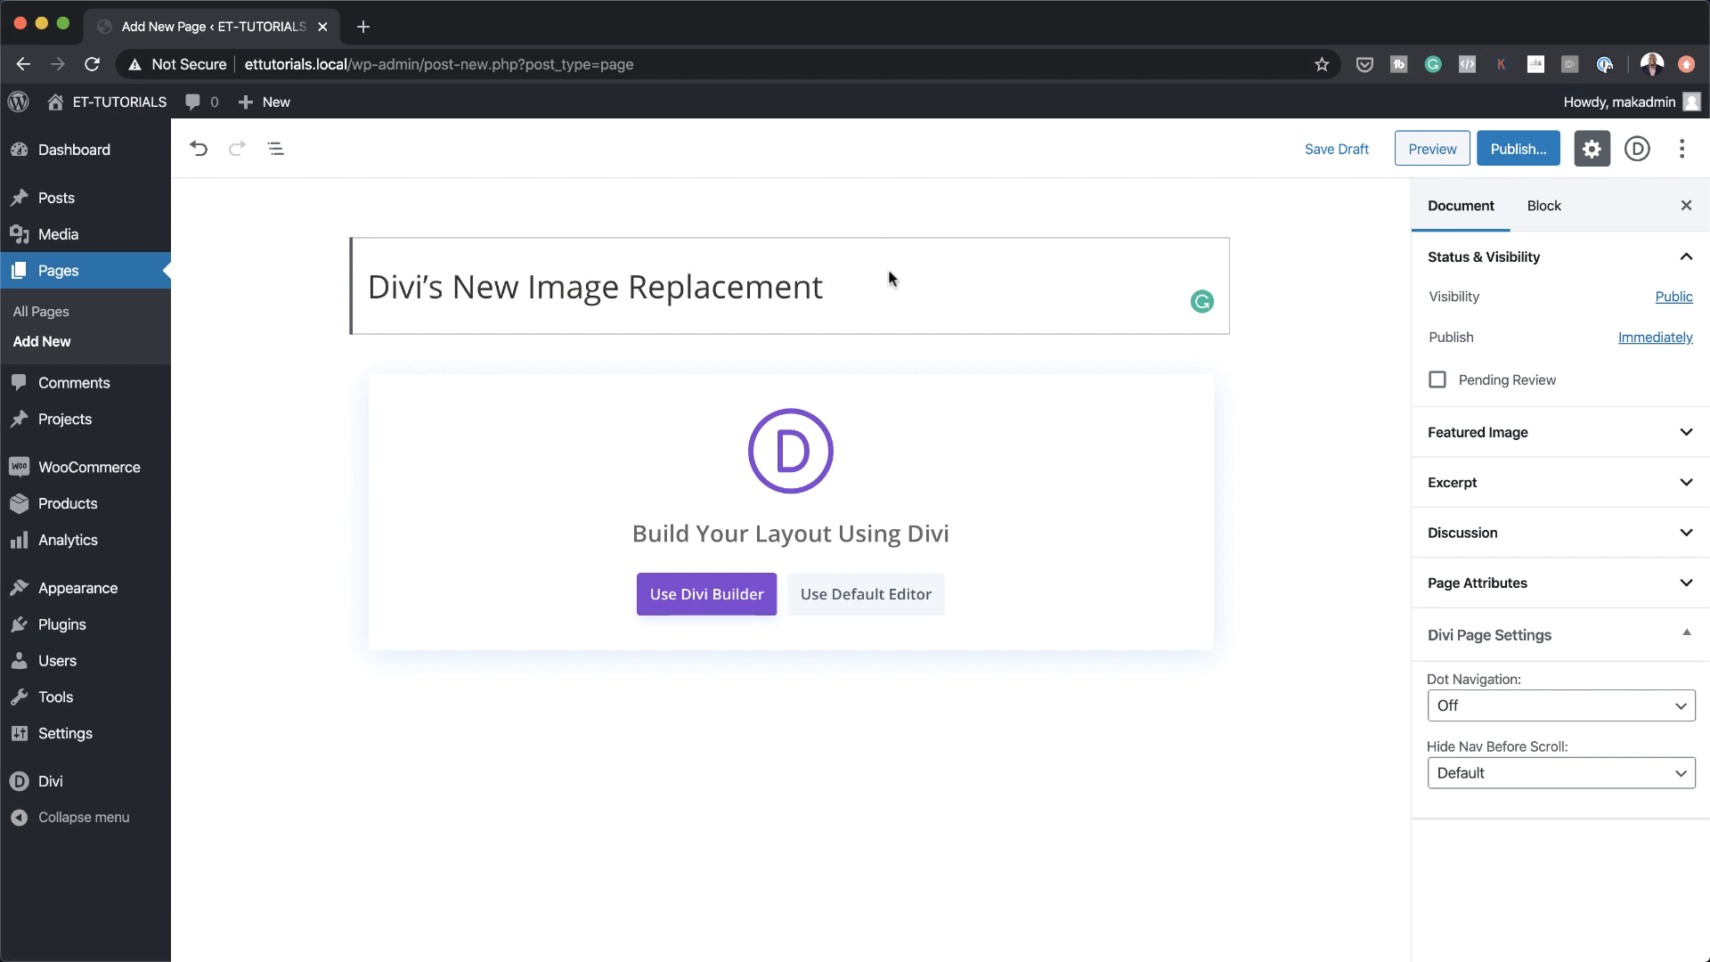
Open the new page in the Divi Builder with an empty layout and dismiss the row picker
{"action": "left_click", "coordinate": [724, 597]}
{"action": "left_click", "coordinate": [506, 558]}
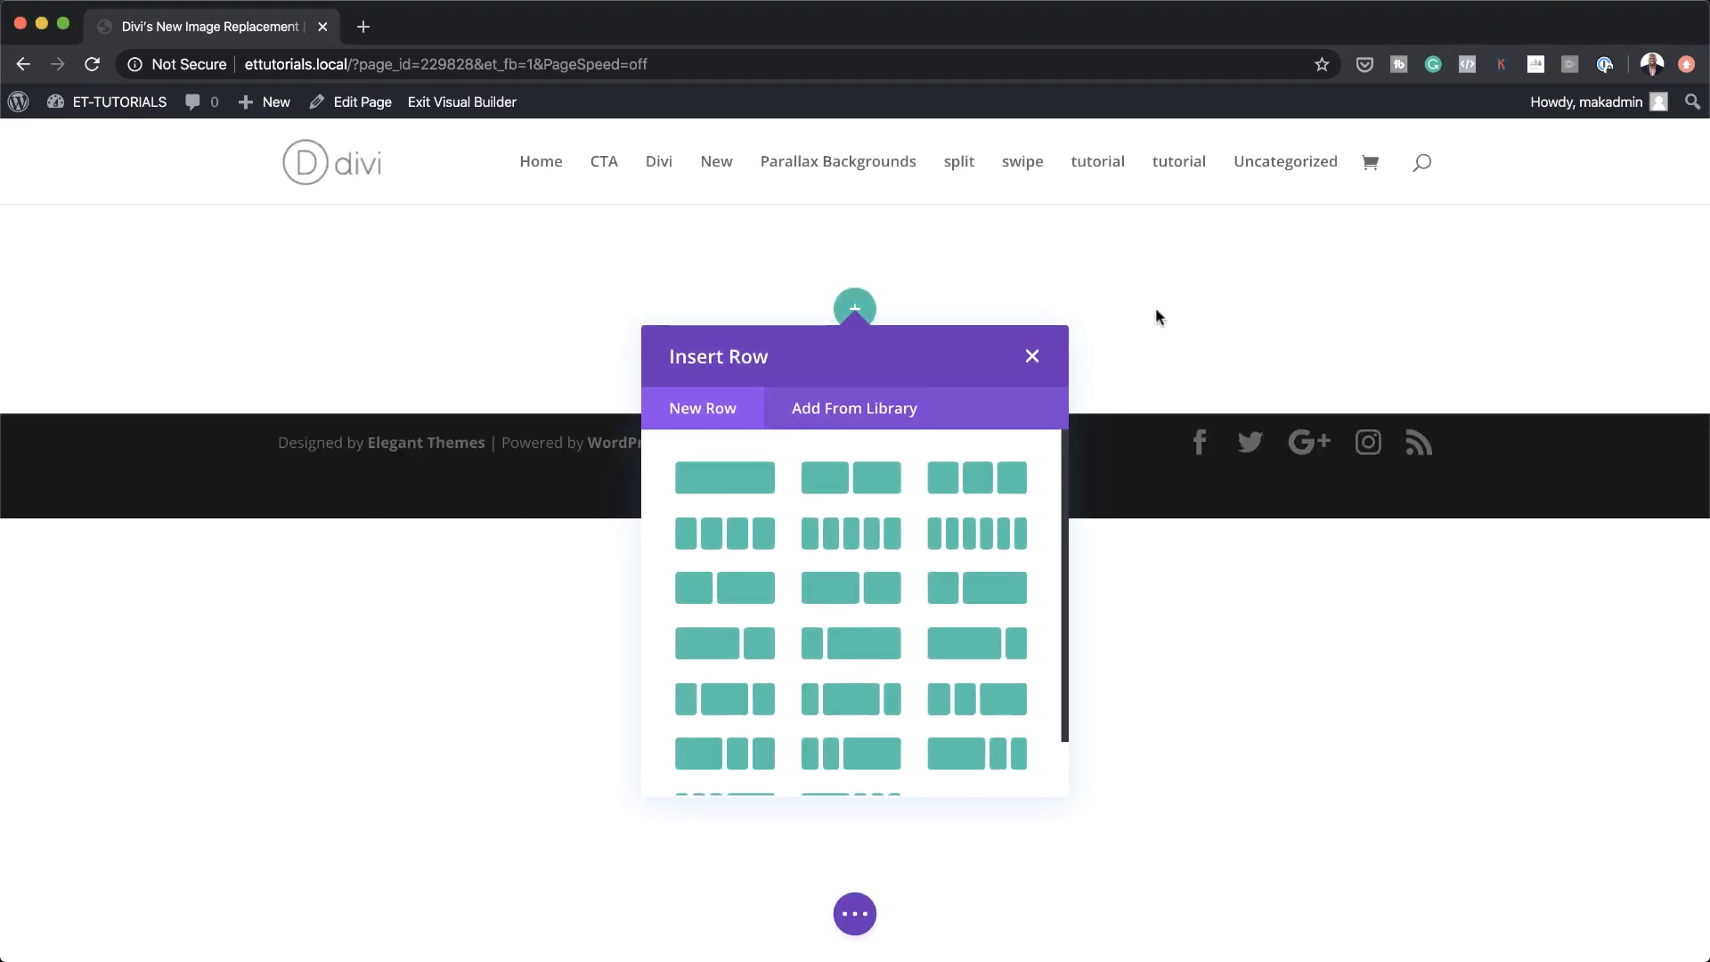
{"action": "left_click", "coordinate": [1032, 356]}
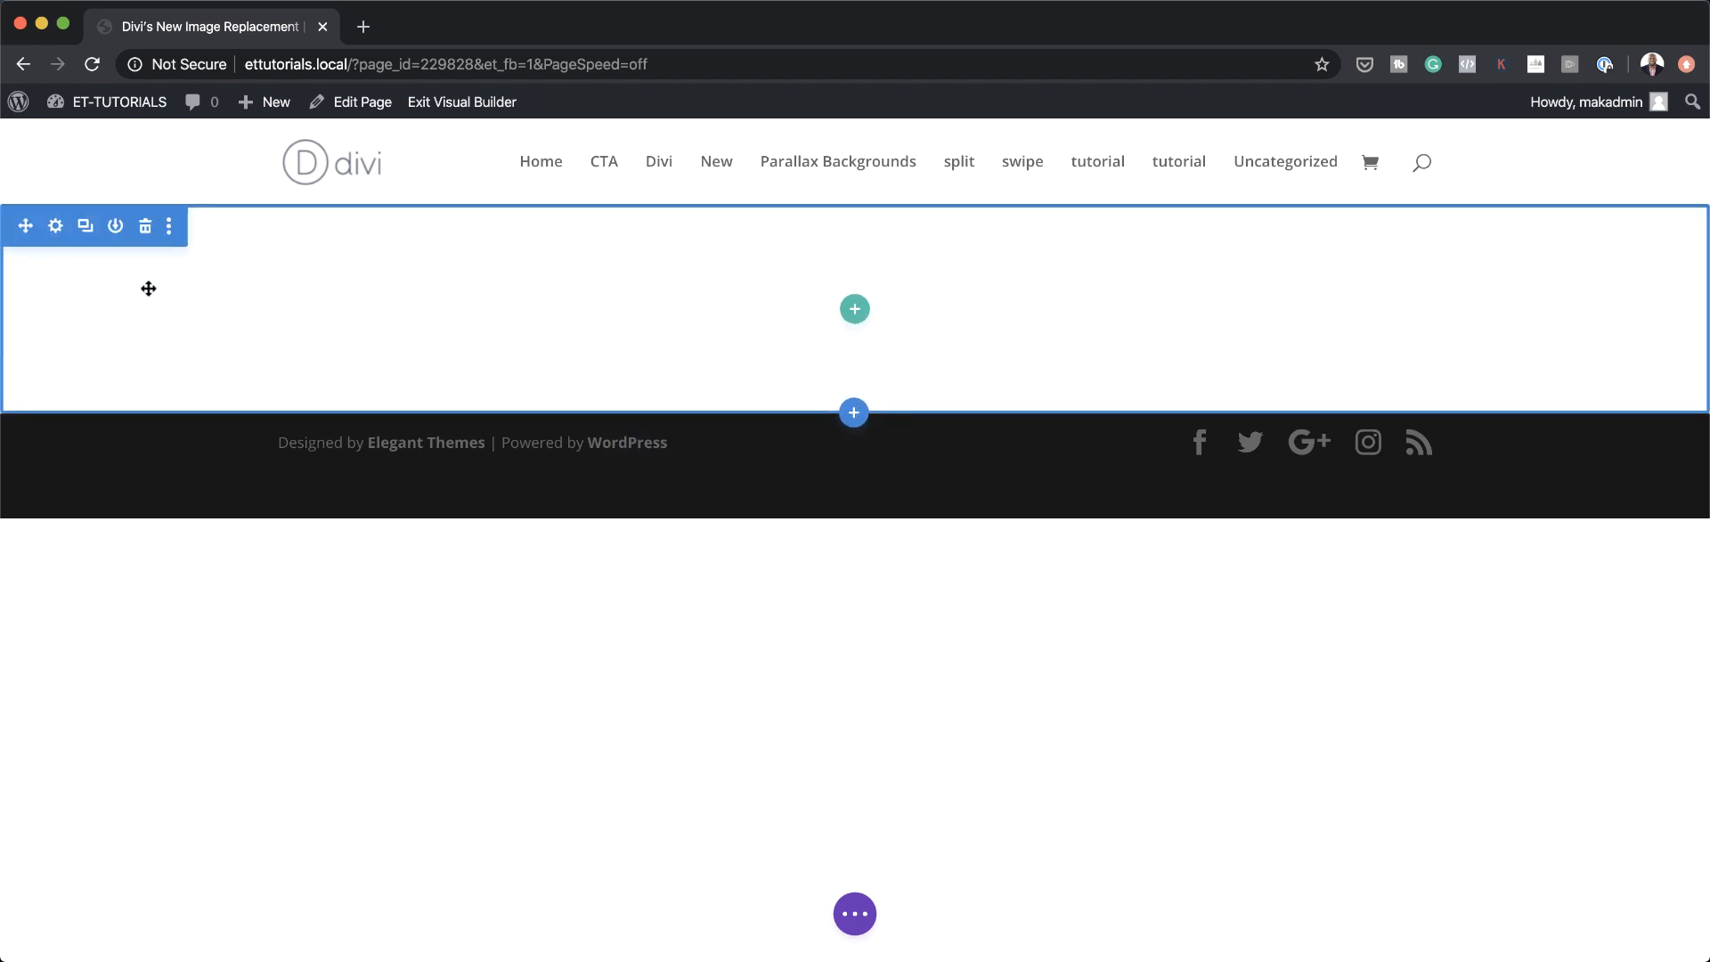
Set the section's top margin to 2vw and link it to the bottom margin
{"action": "left_click", "coordinate": [56, 228]}
{"action": "left_click", "coordinate": [162, 169]}
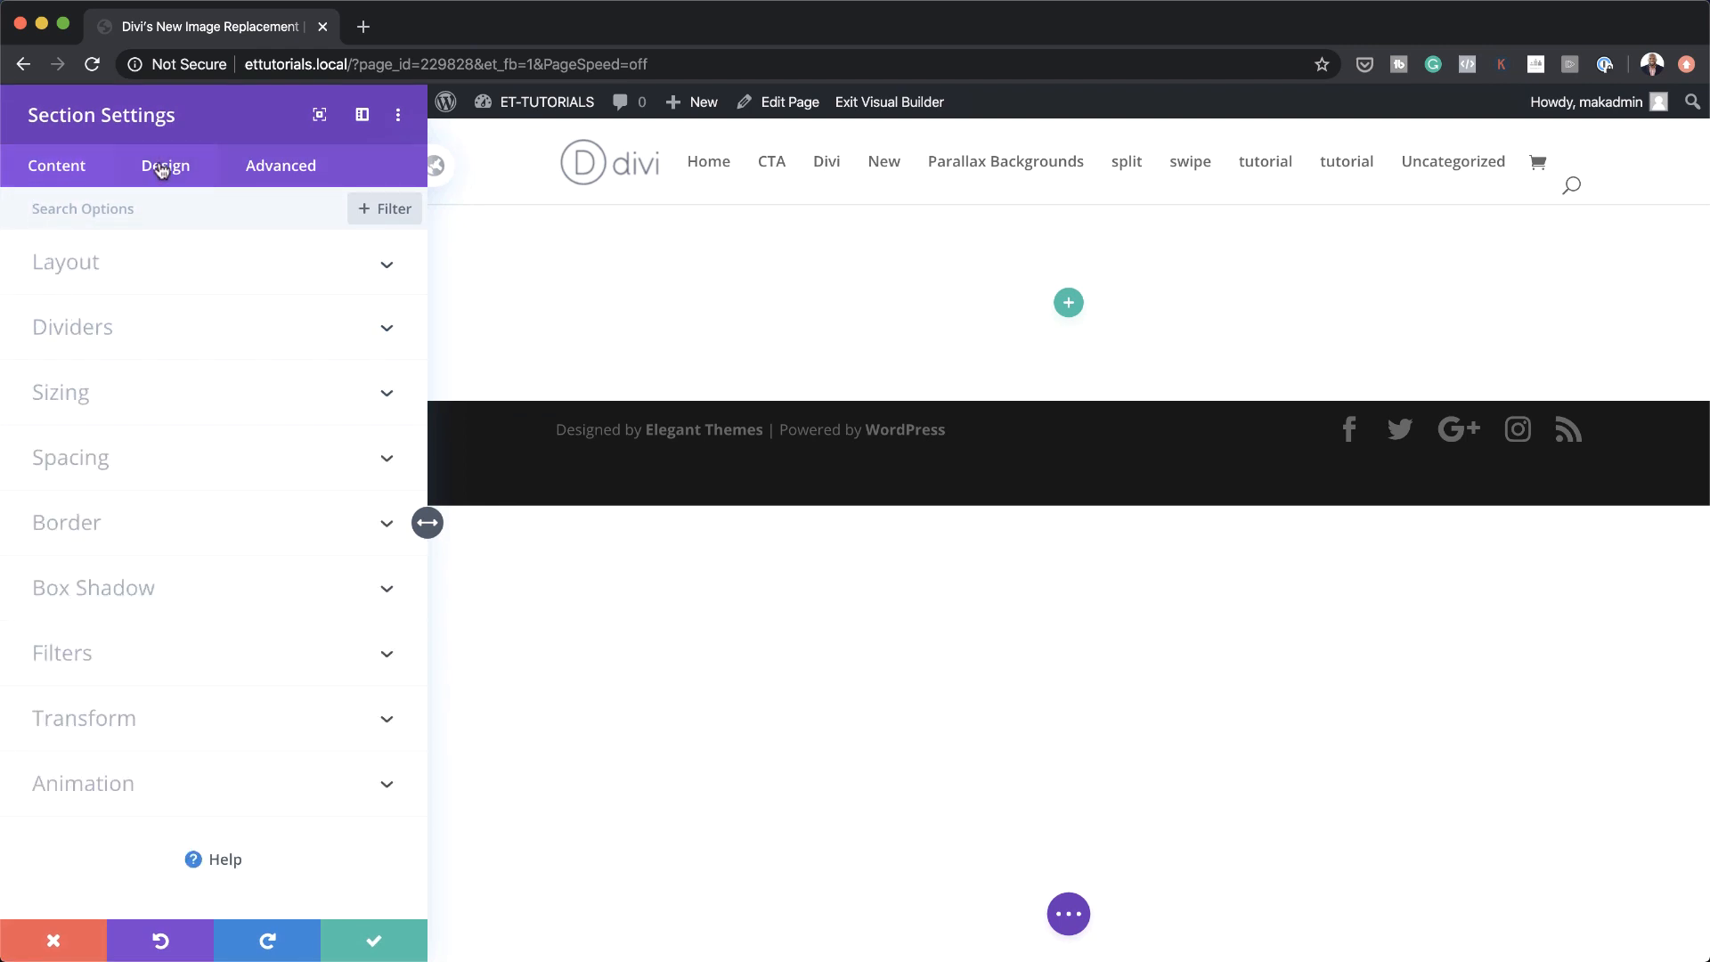
{"action": "left_click", "coordinate": [77, 457]}
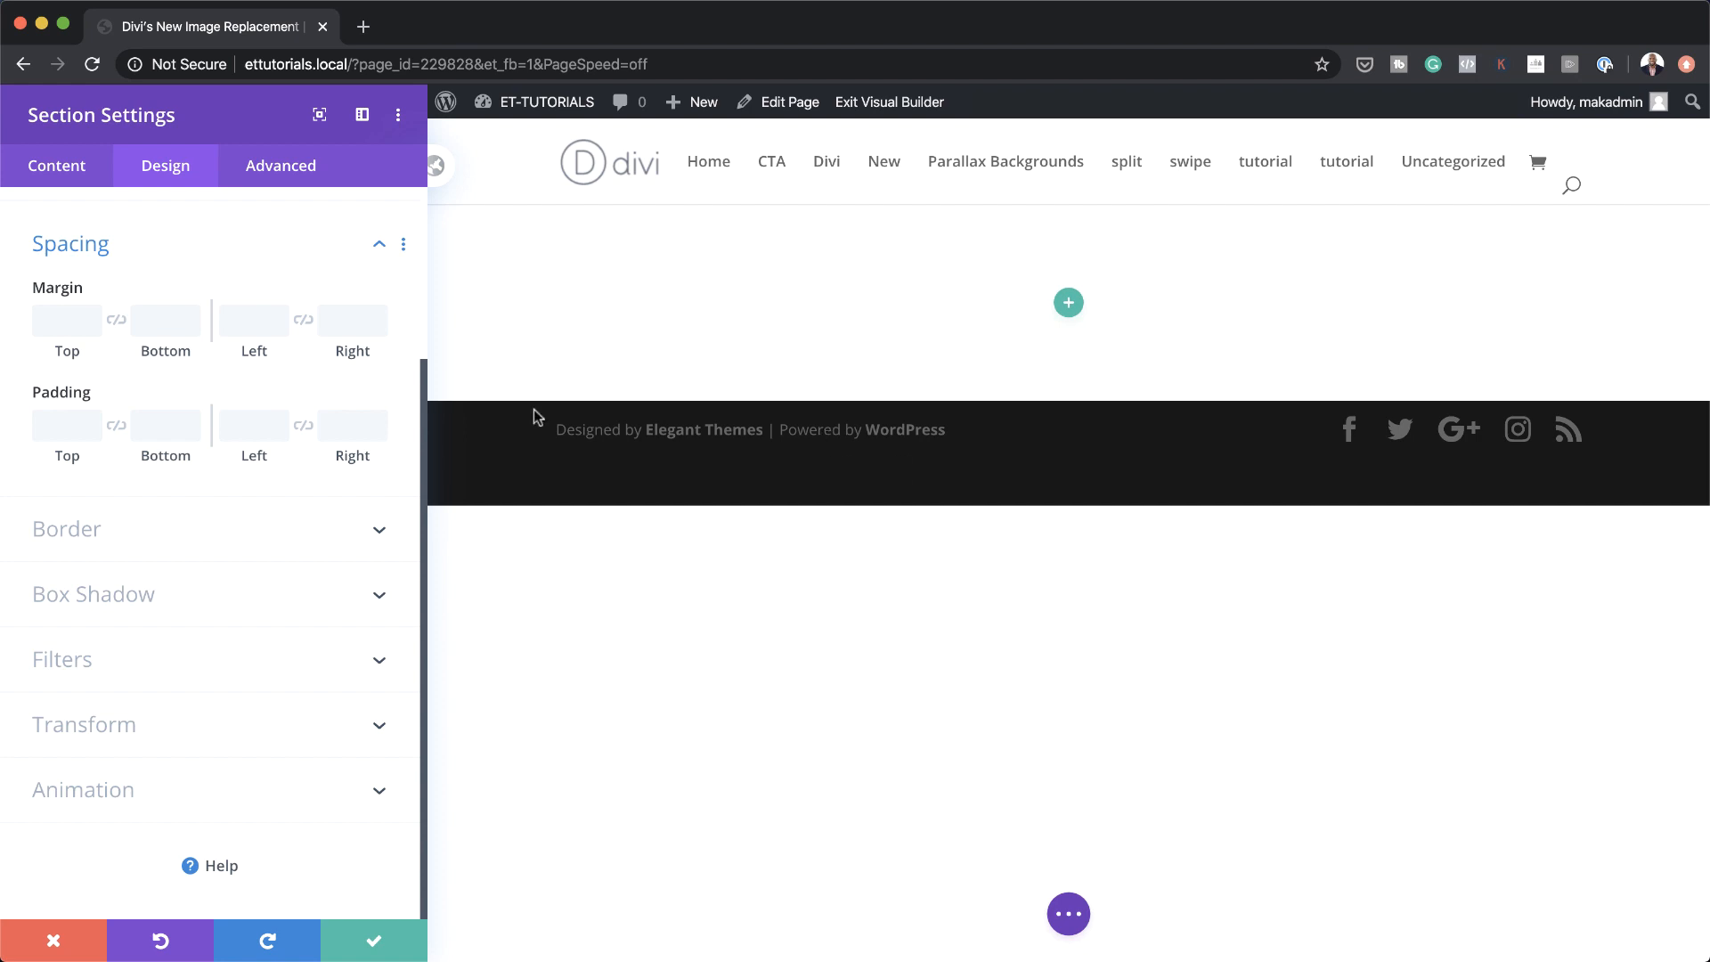
{"action": "left_click", "coordinate": [53, 319]}
{"action": "type", "text": "2vw"}
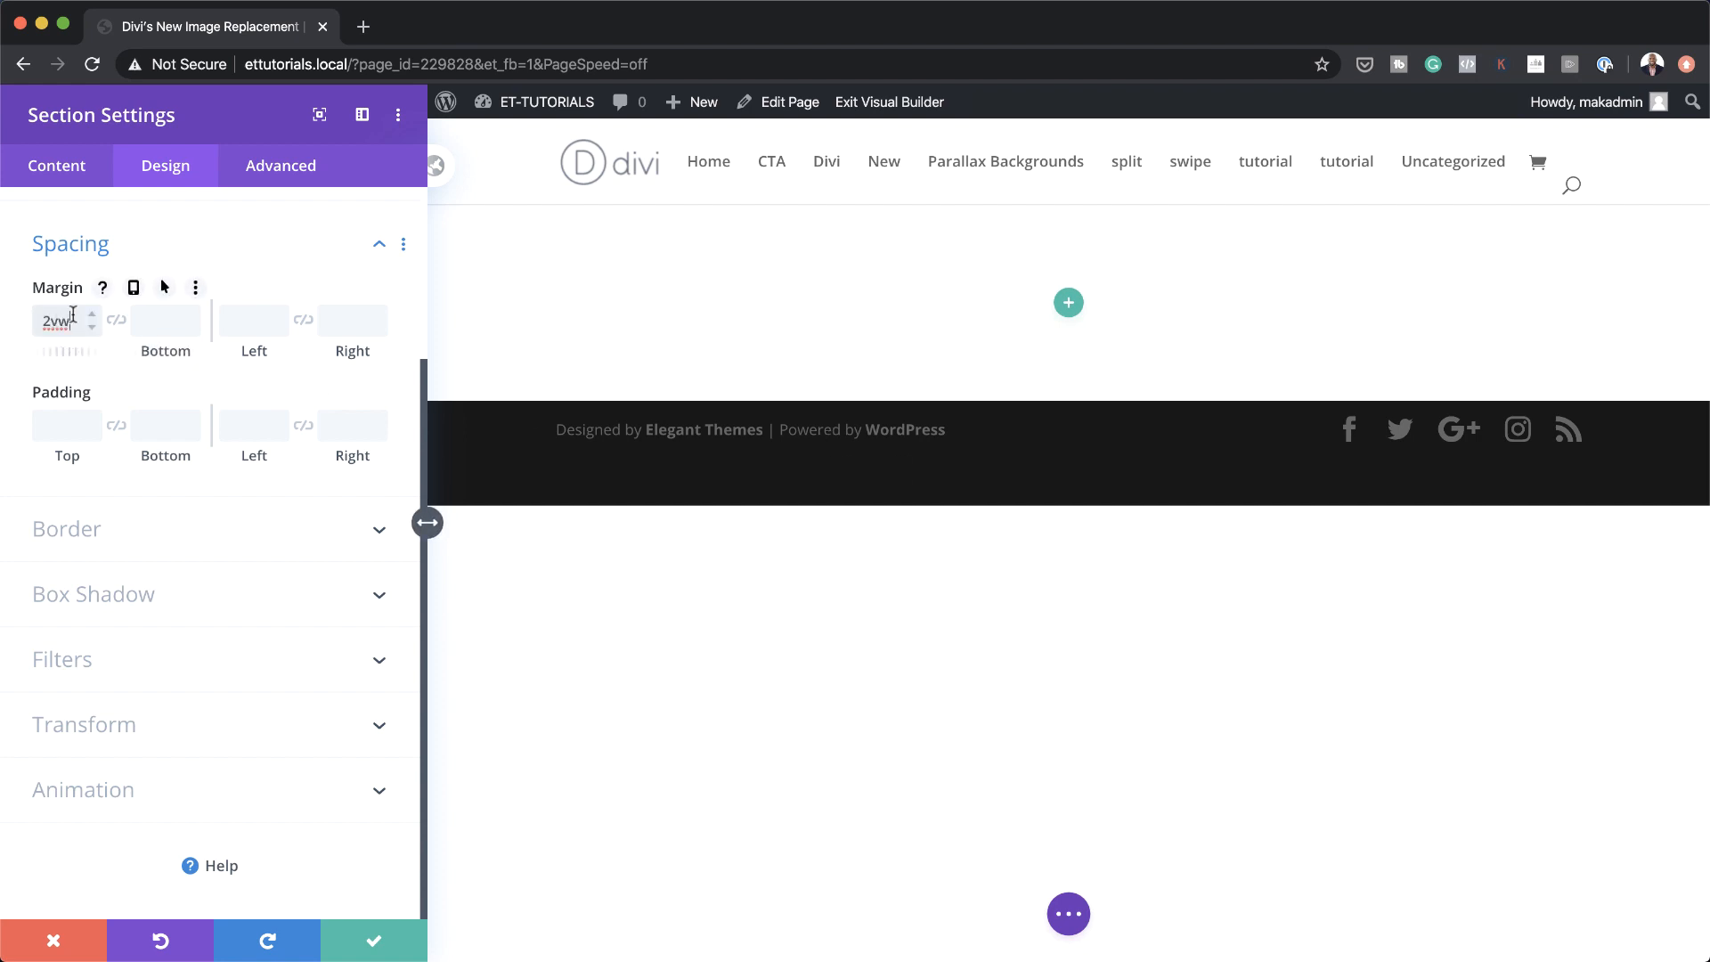
{"action": "left_click", "coordinate": [117, 322]}
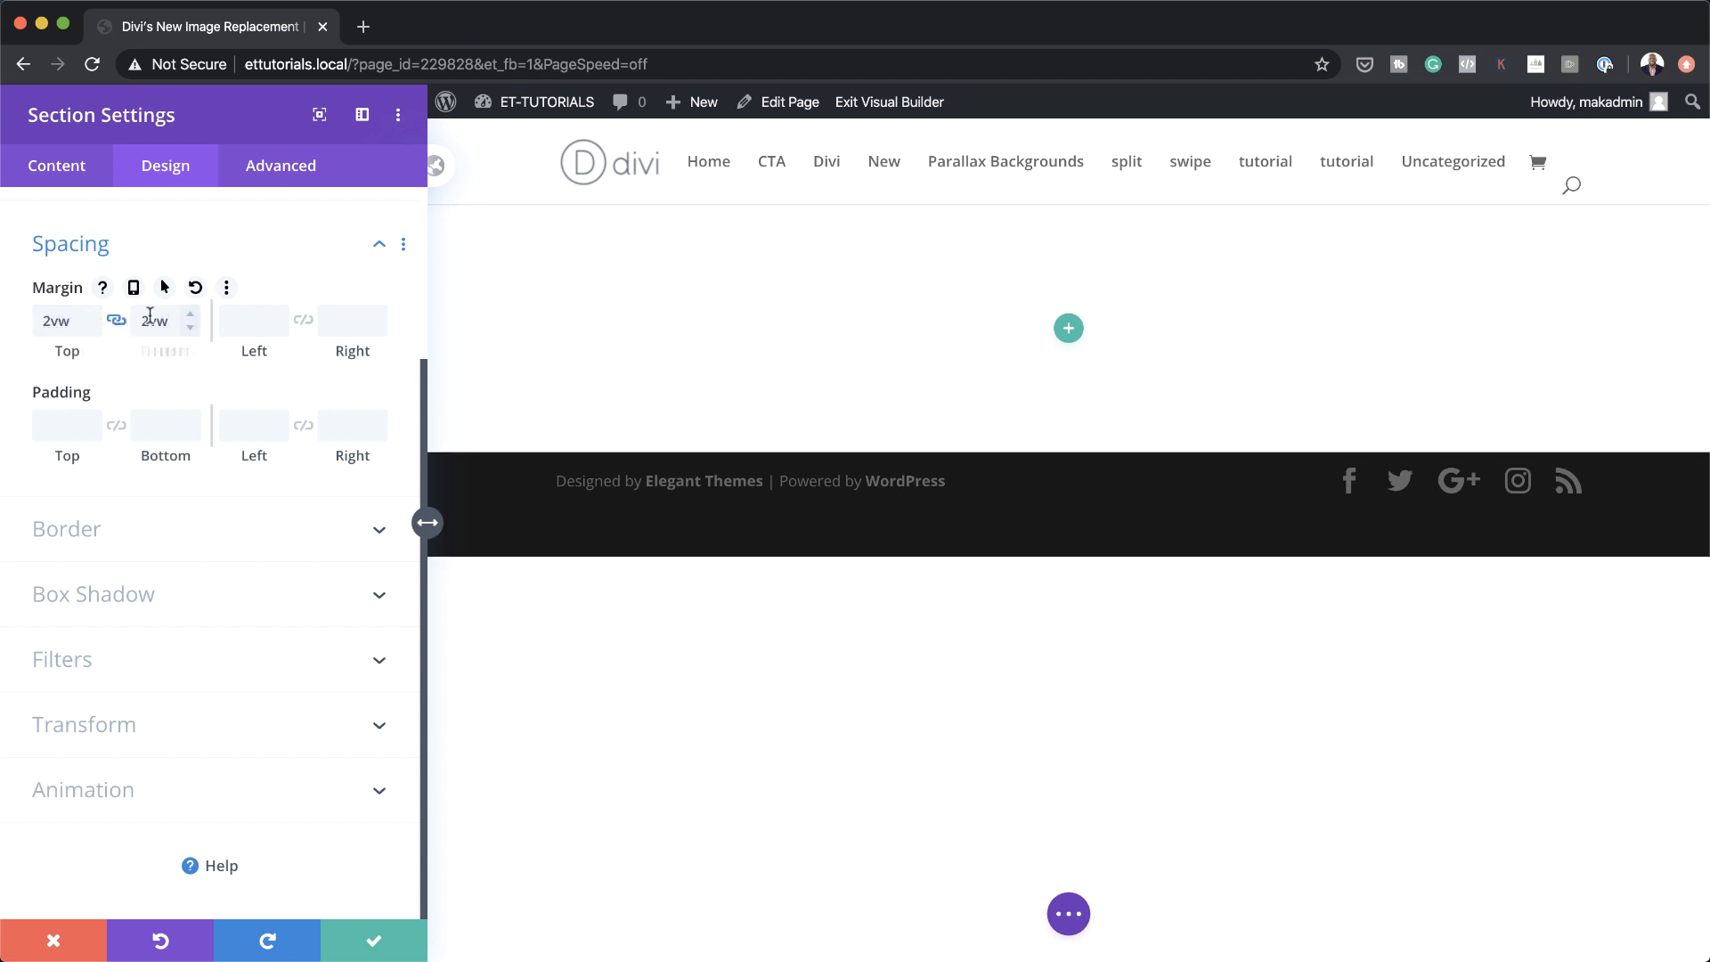
Round all four corners of the section's border by 10px and save the section settings
{"action": "left_click", "coordinate": [134, 593]}
{"action": "left_click", "coordinate": [97, 529]}
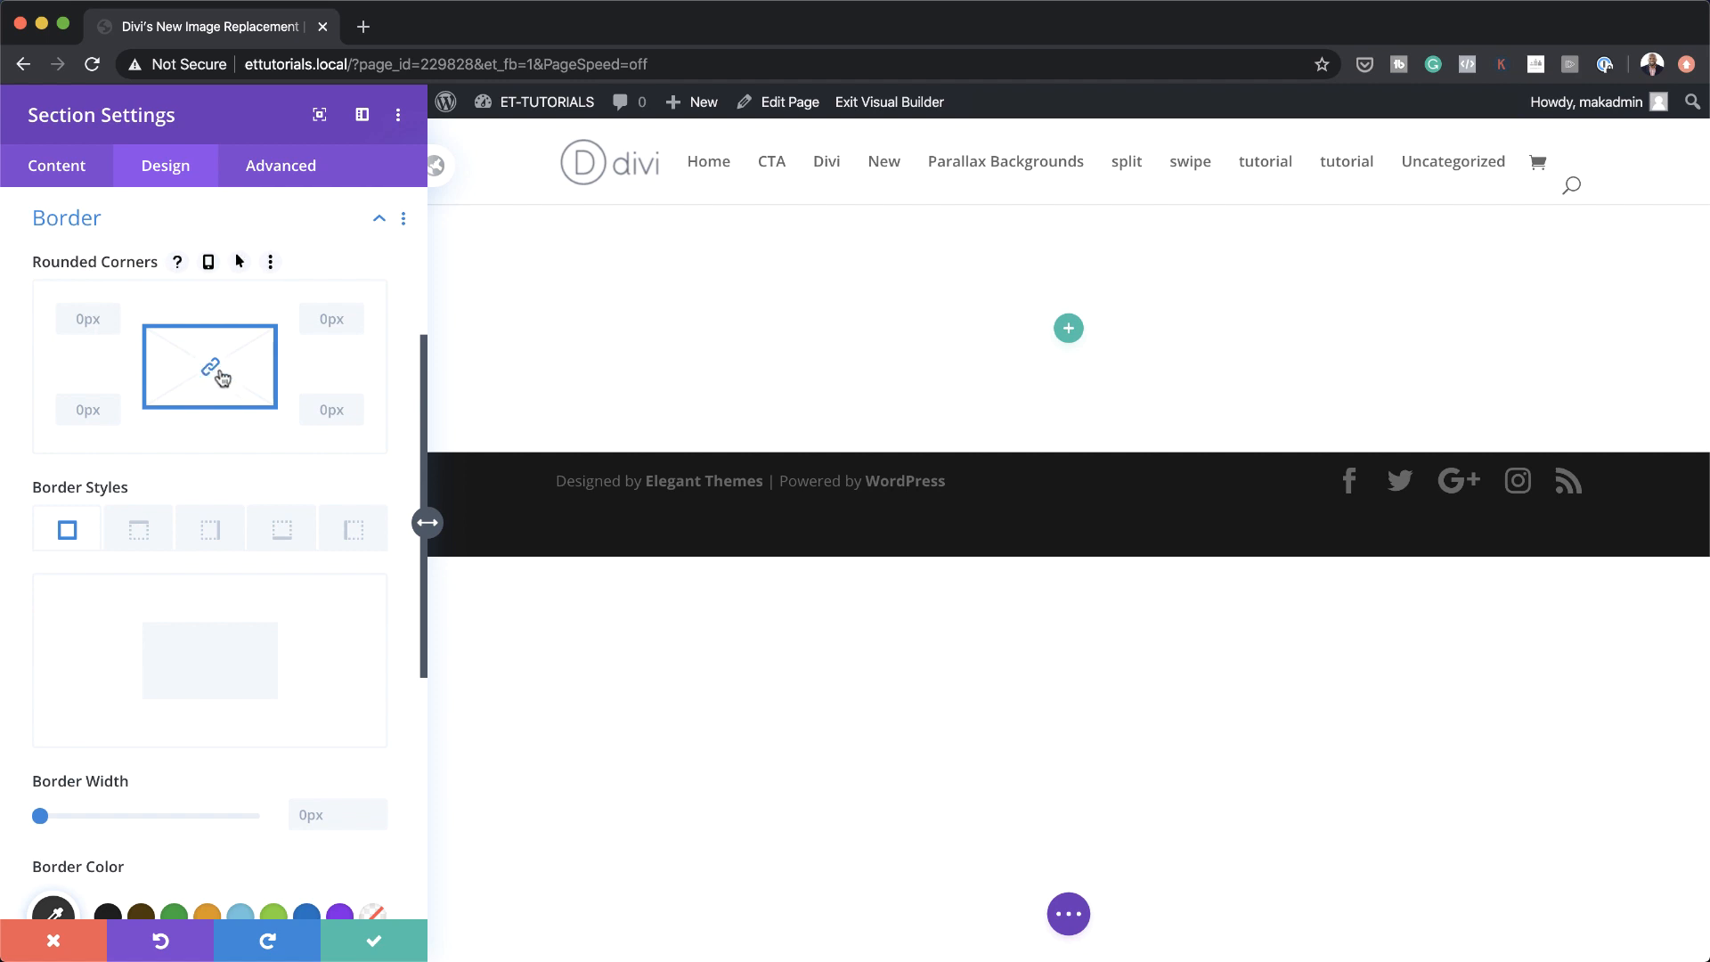
{"action": "left_click", "coordinate": [76, 316]}
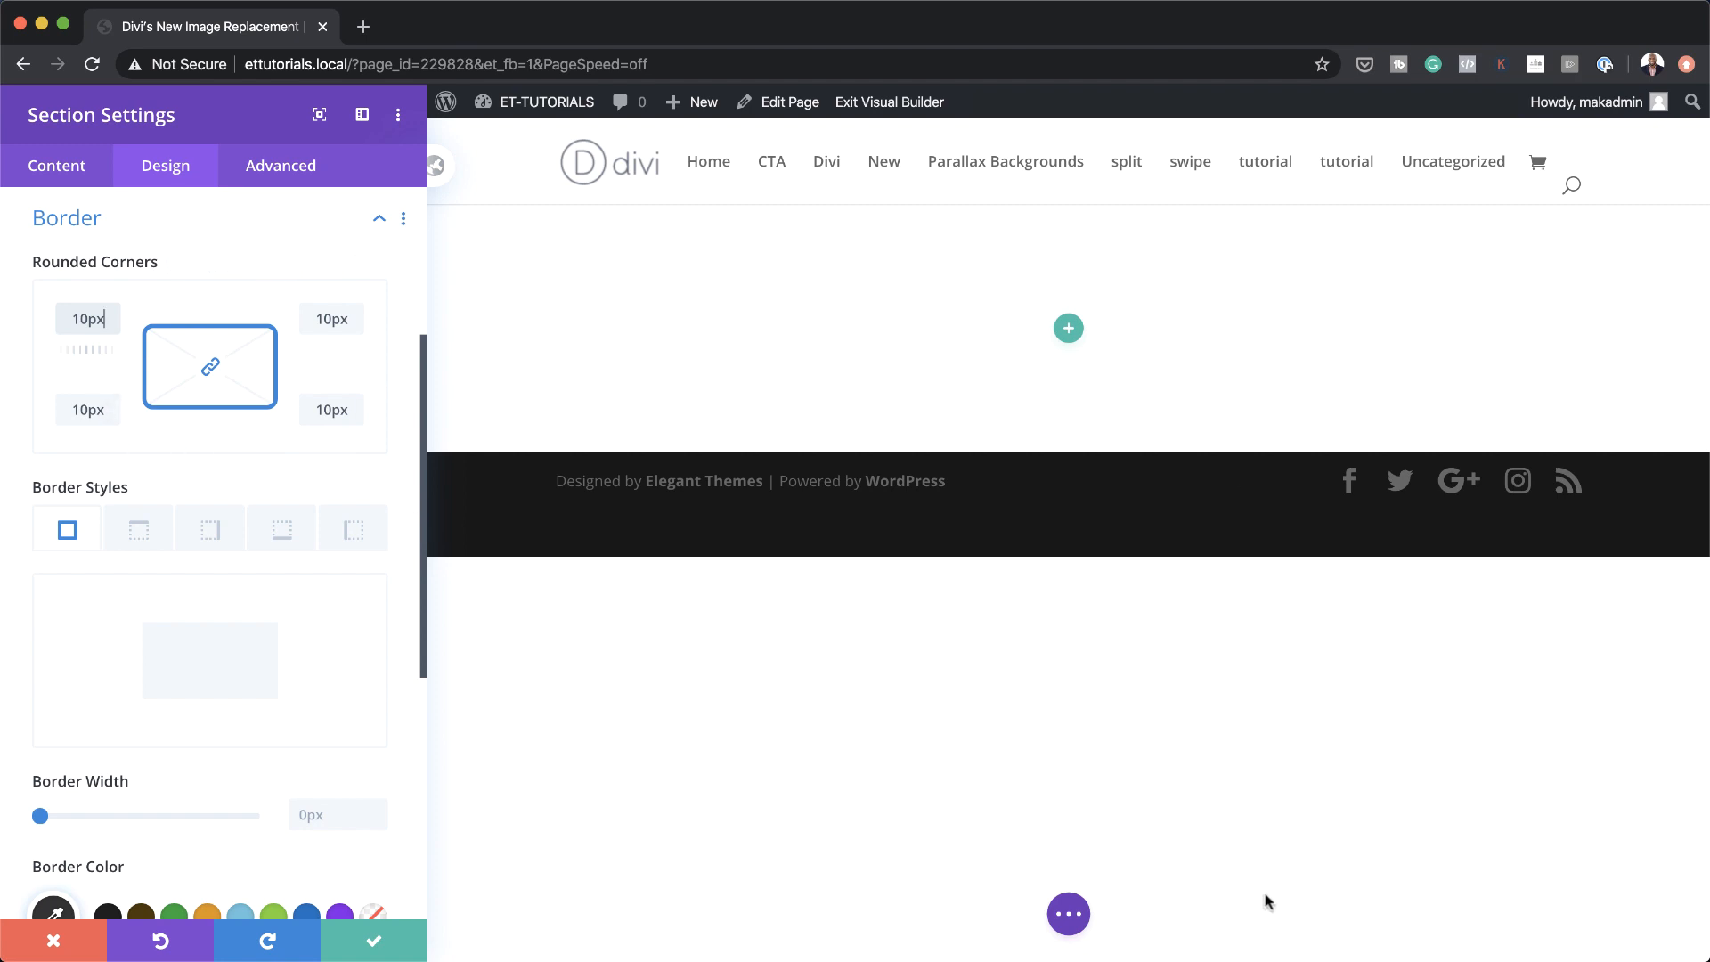
{"action": "left_click", "coordinate": [375, 939]}
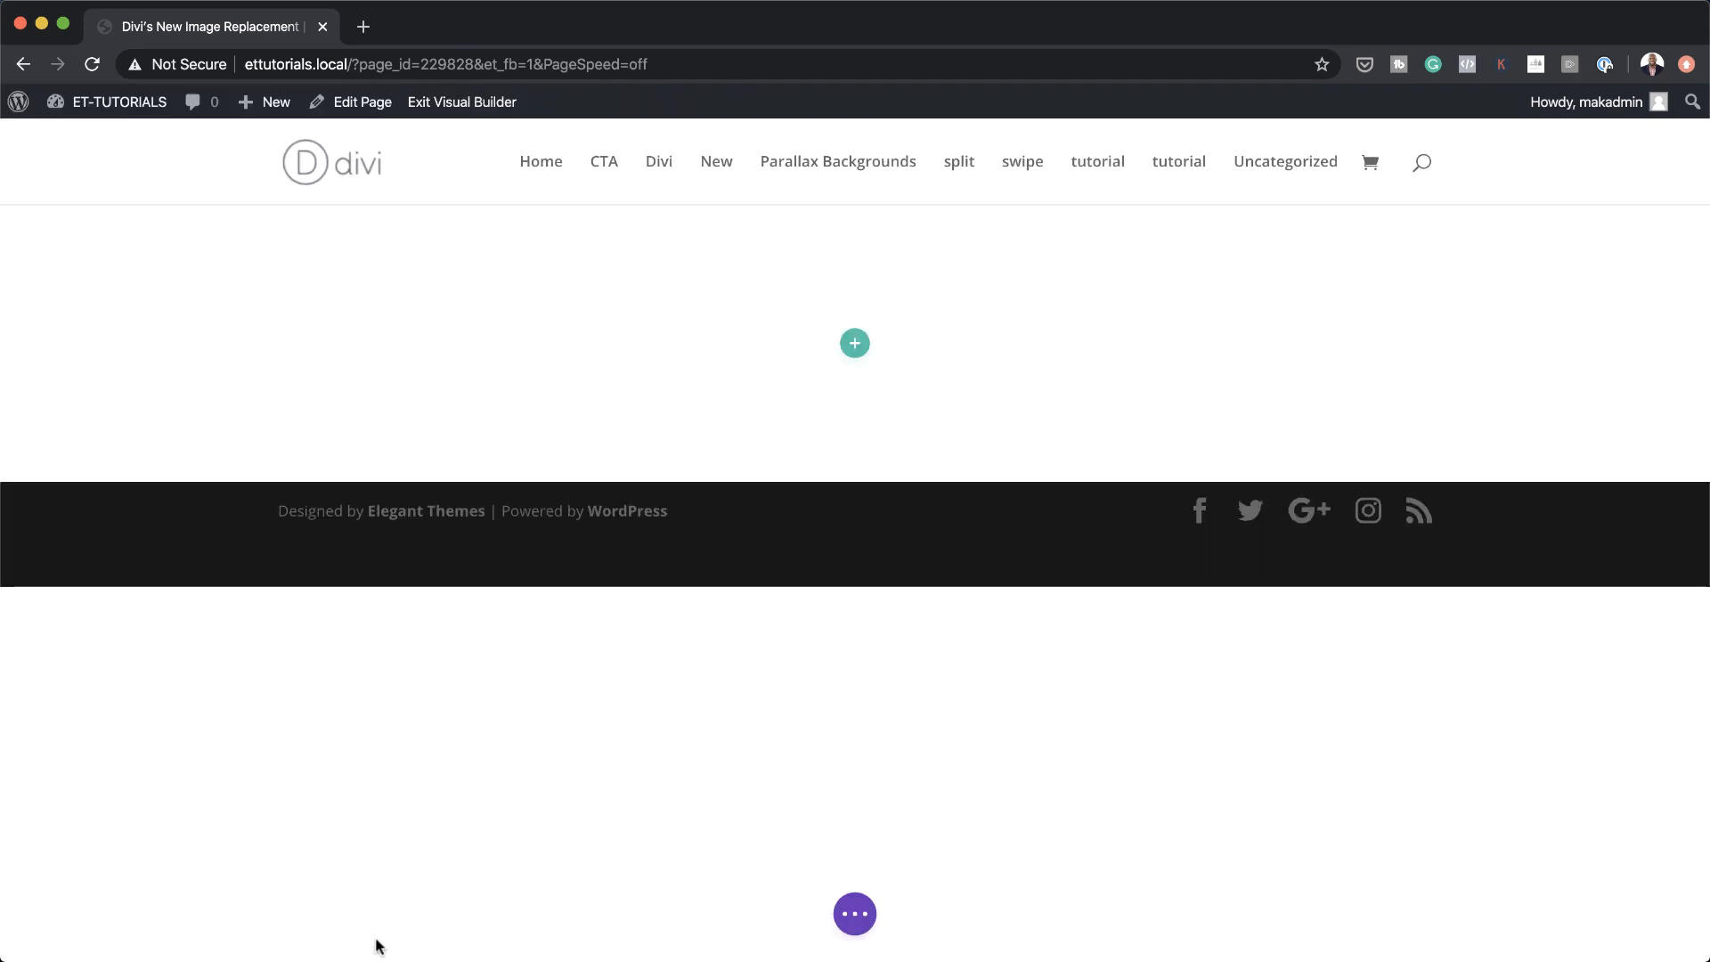
Insert a row with three equal columns into the section and dismiss the module picker
{"action": "left_click", "coordinate": [857, 345]}
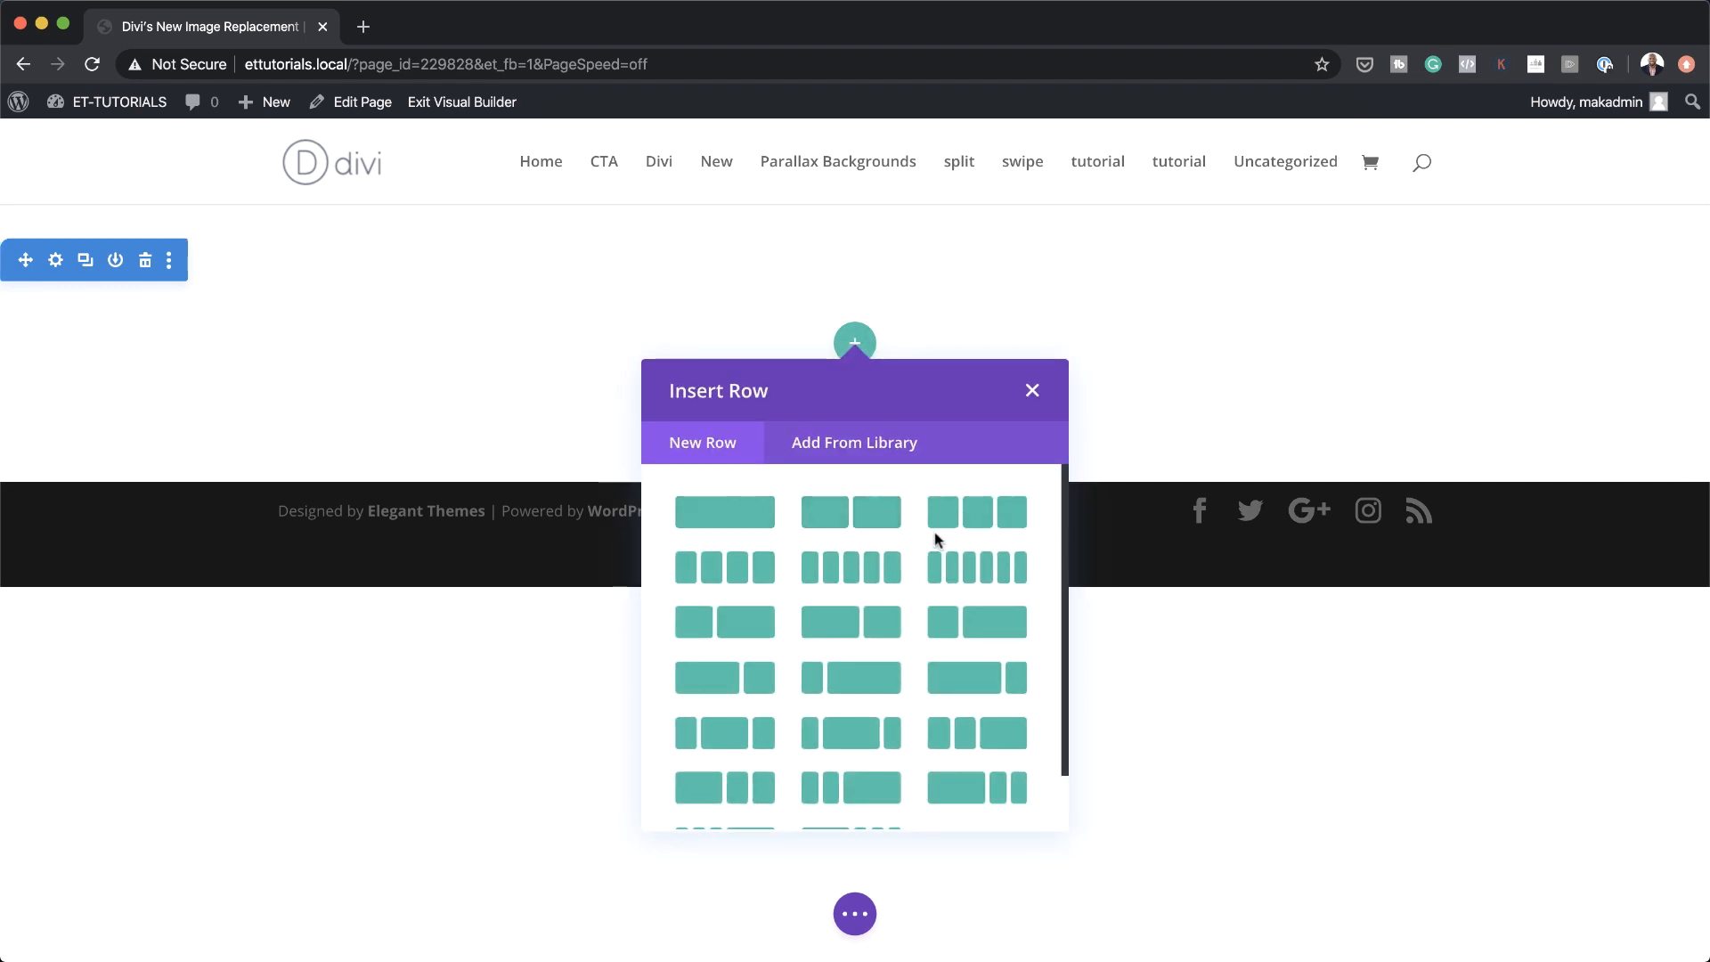
{"action": "left_click", "coordinate": [977, 515]}
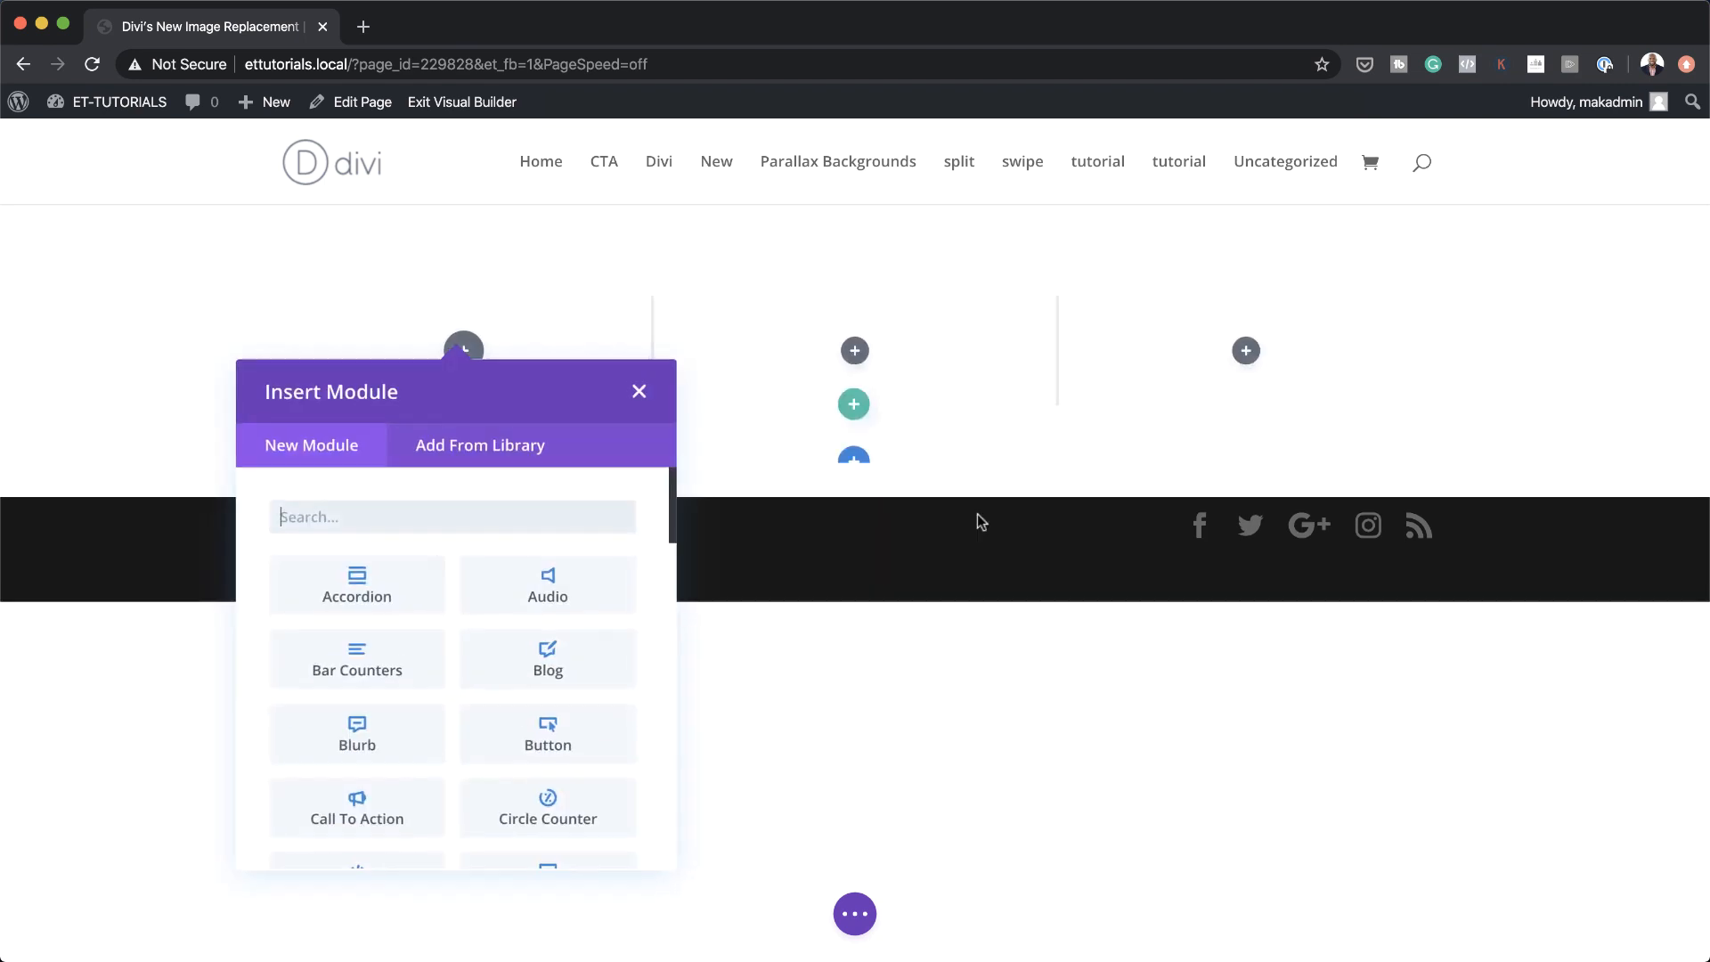
{"action": "left_click", "coordinate": [633, 391]}
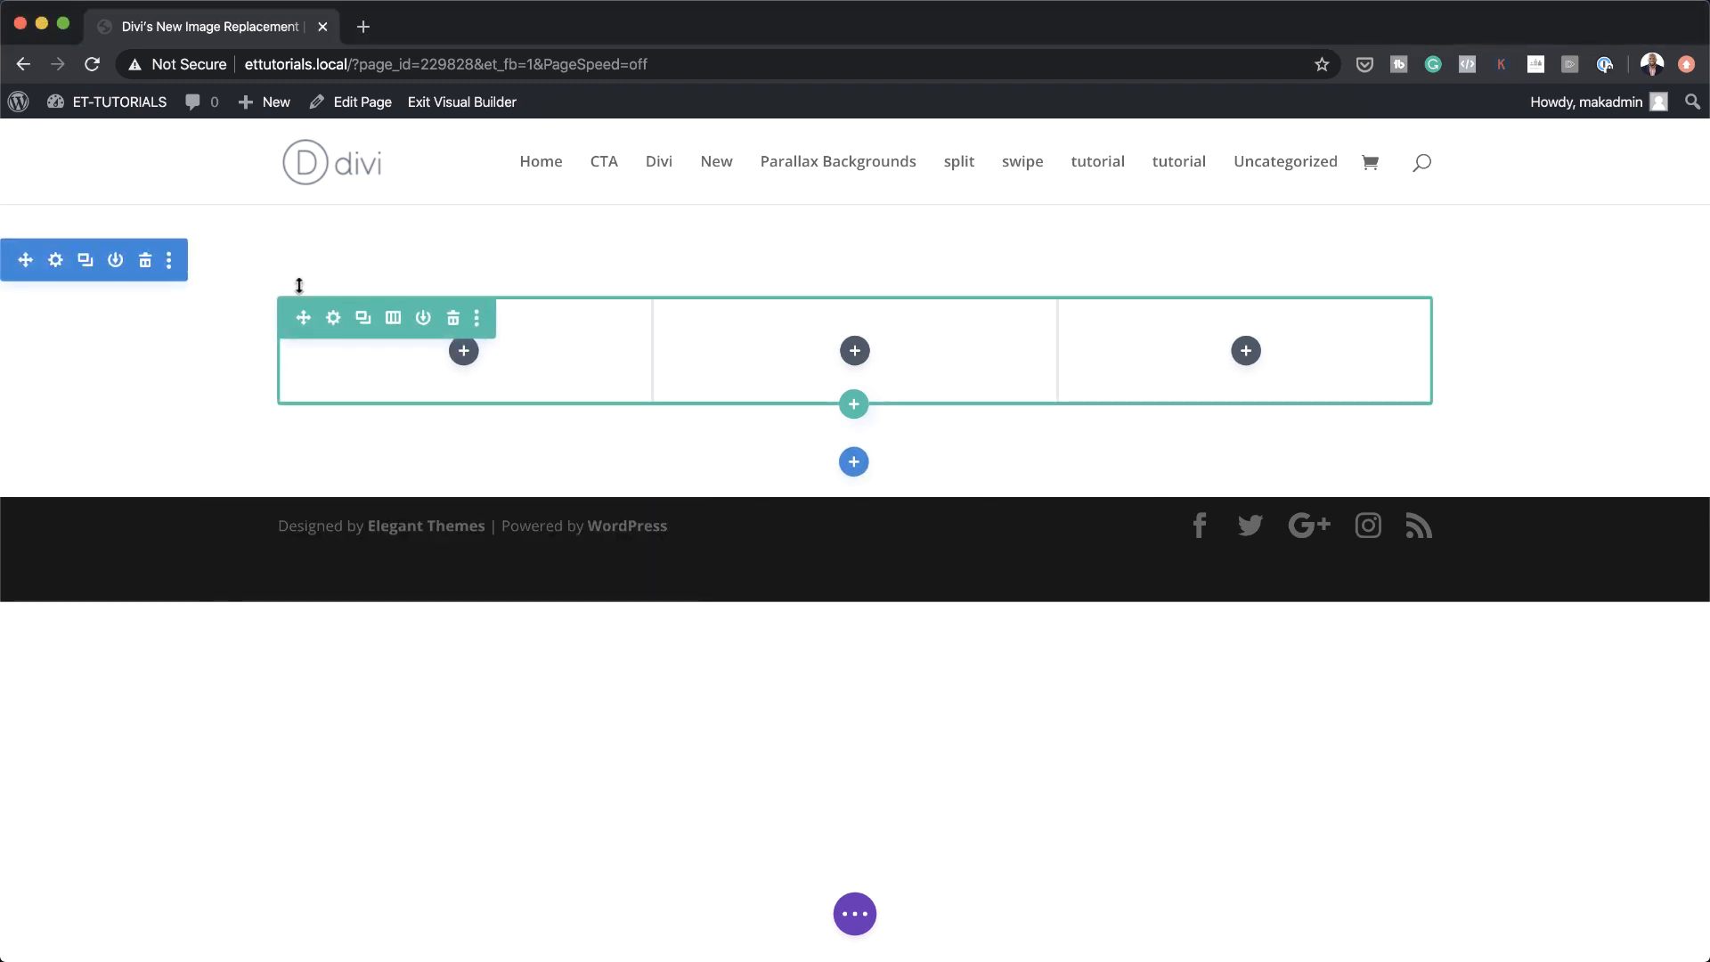
Add a gradient background to the three-column row and set its first color to #f4e9de
{"action": "left_click", "coordinate": [335, 319]}
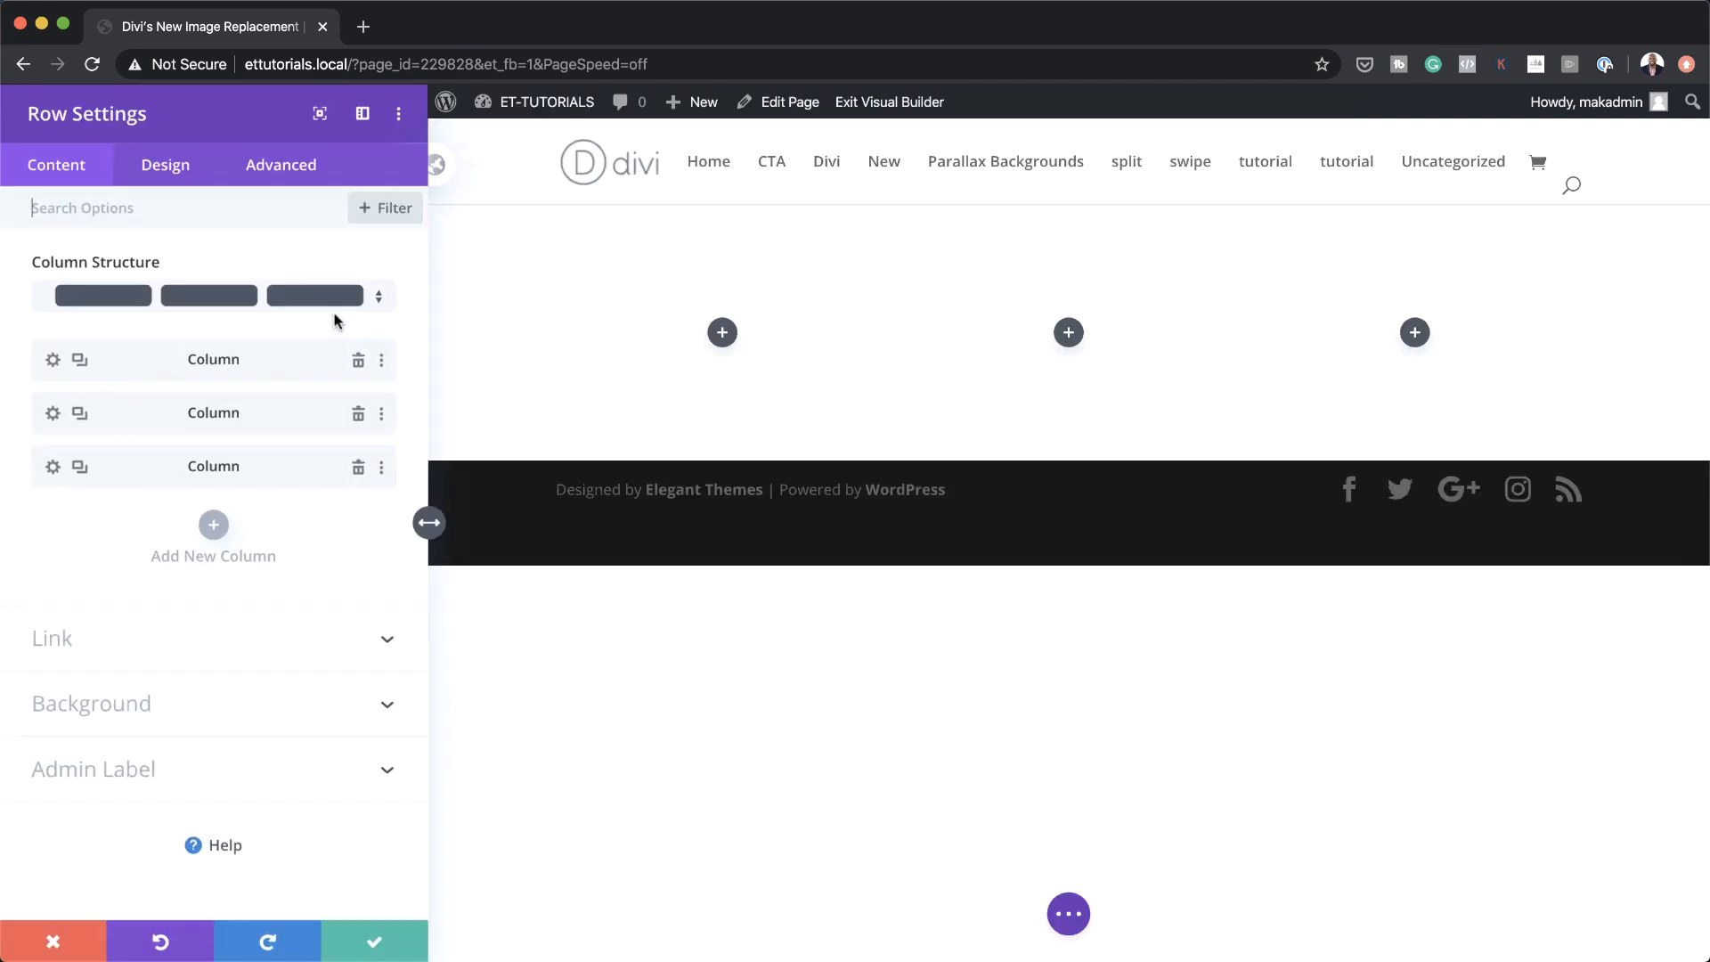
{"action": "left_click", "coordinate": [95, 706]}
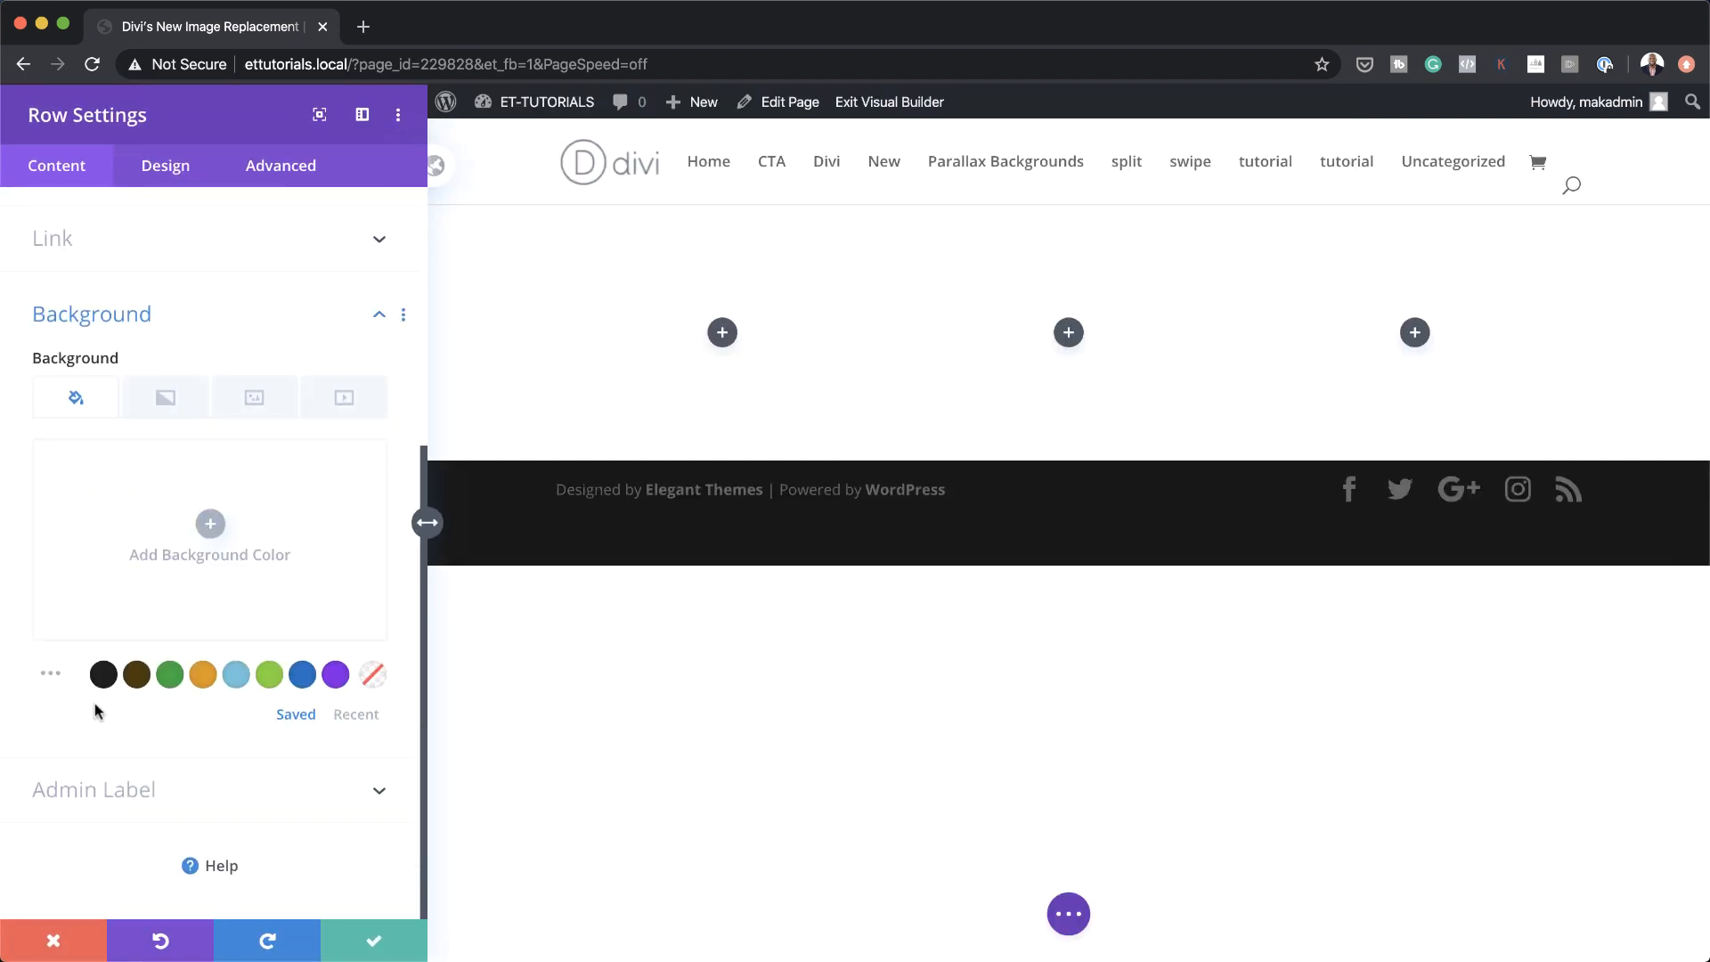
{"action": "left_click", "coordinate": [165, 407]}
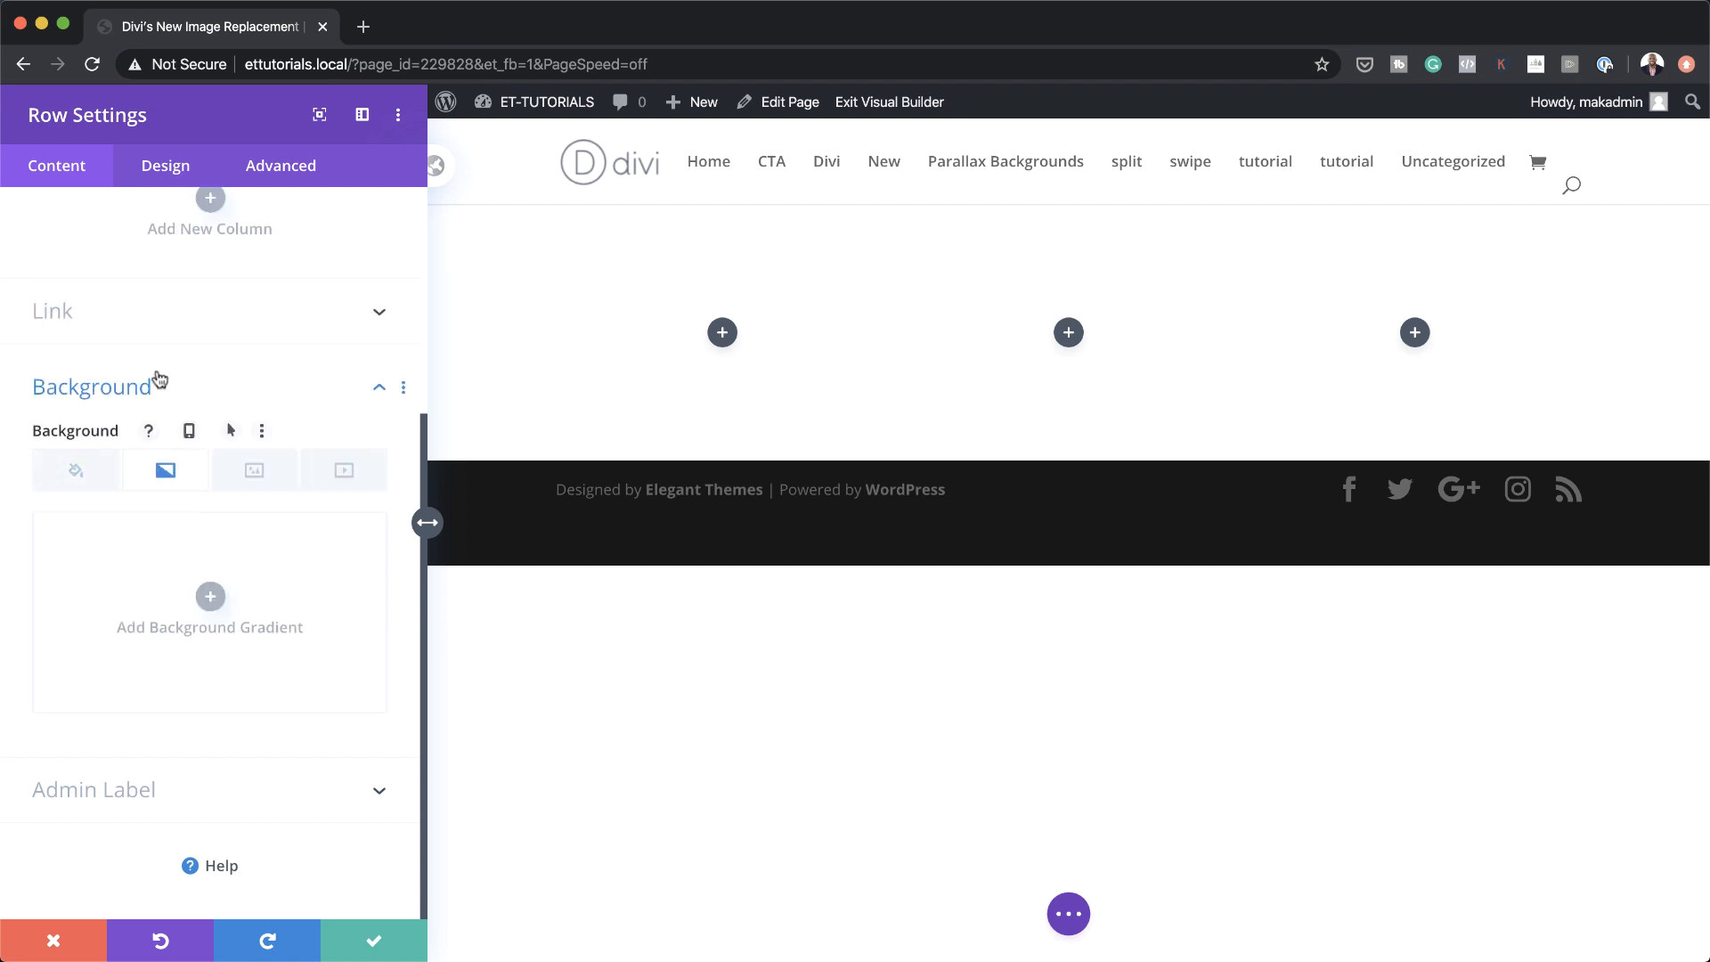
{"action": "left_click", "coordinate": [215, 600]}
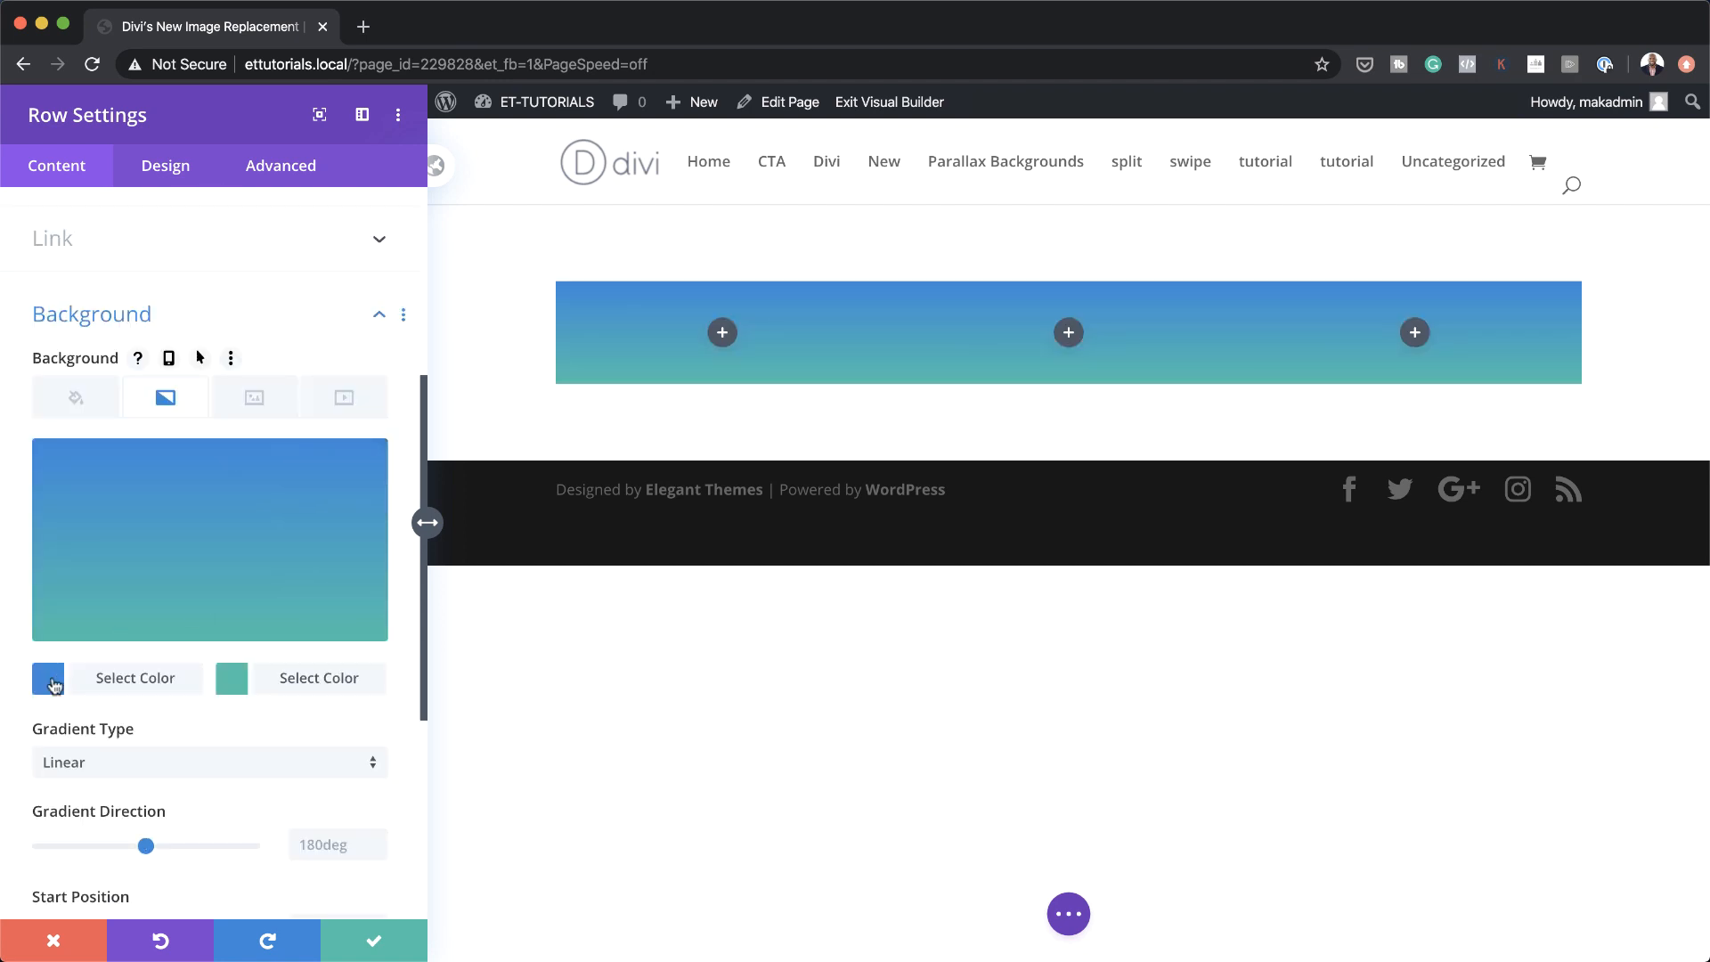
{"action": "left_click", "coordinate": [48, 686]}
{"action": "double_click", "coordinate": [118, 466]}
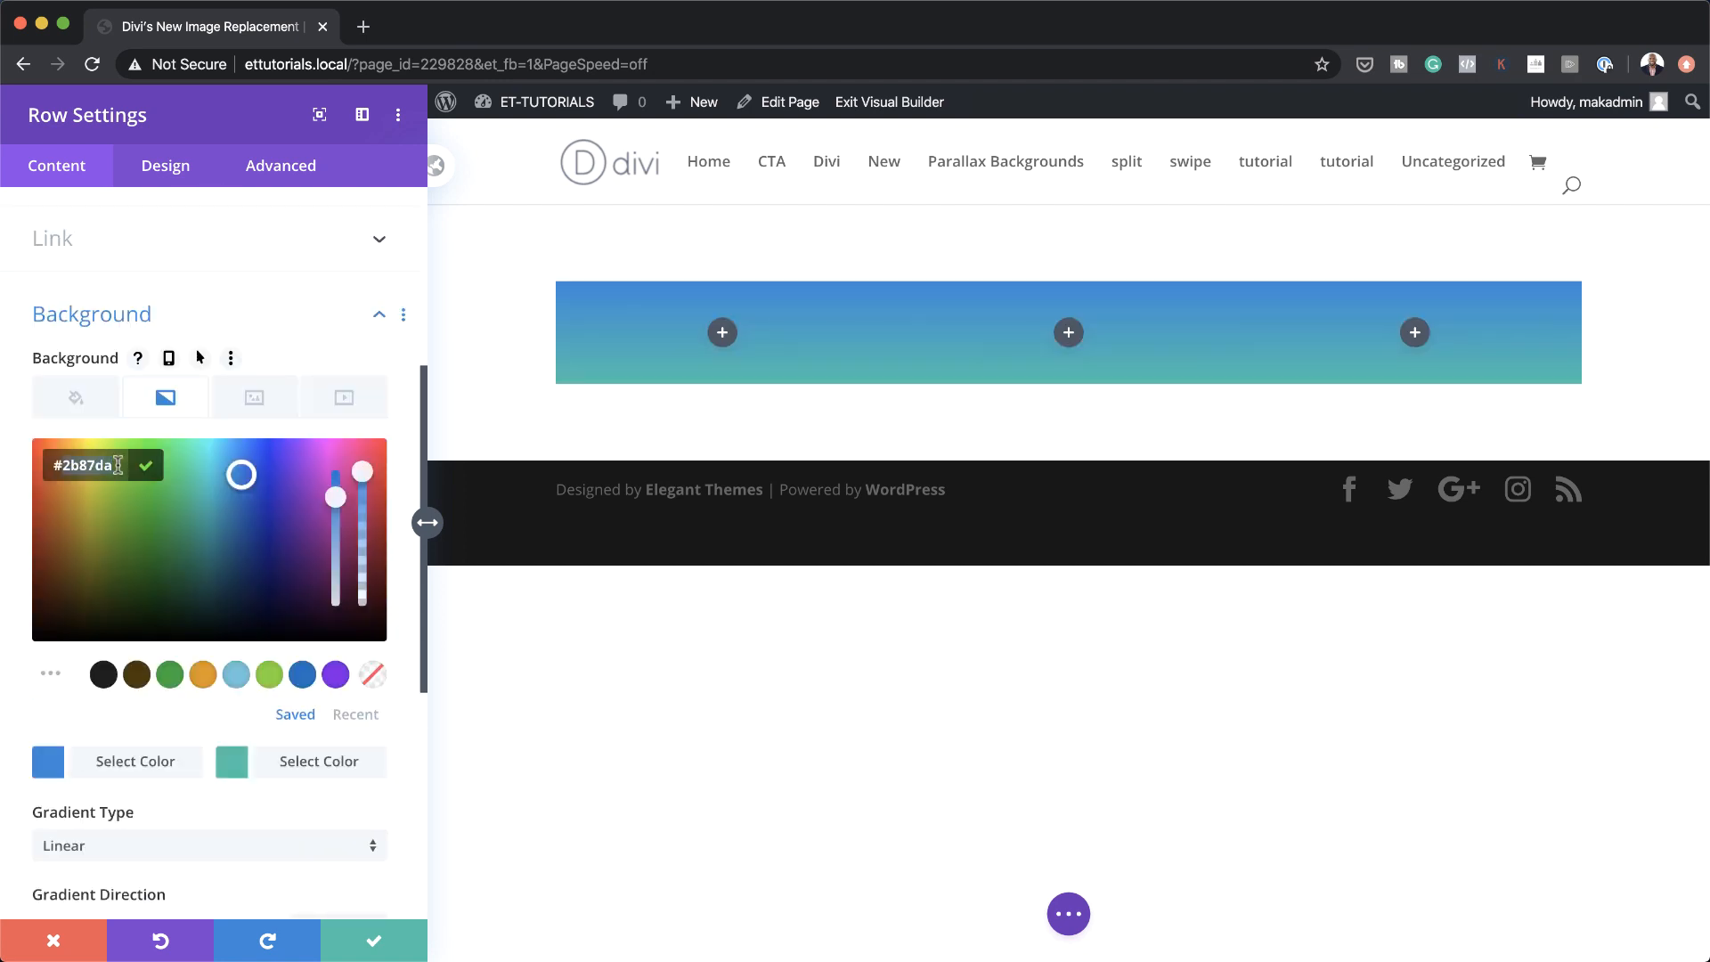
{"action": "type", "text": "f4e9de"}
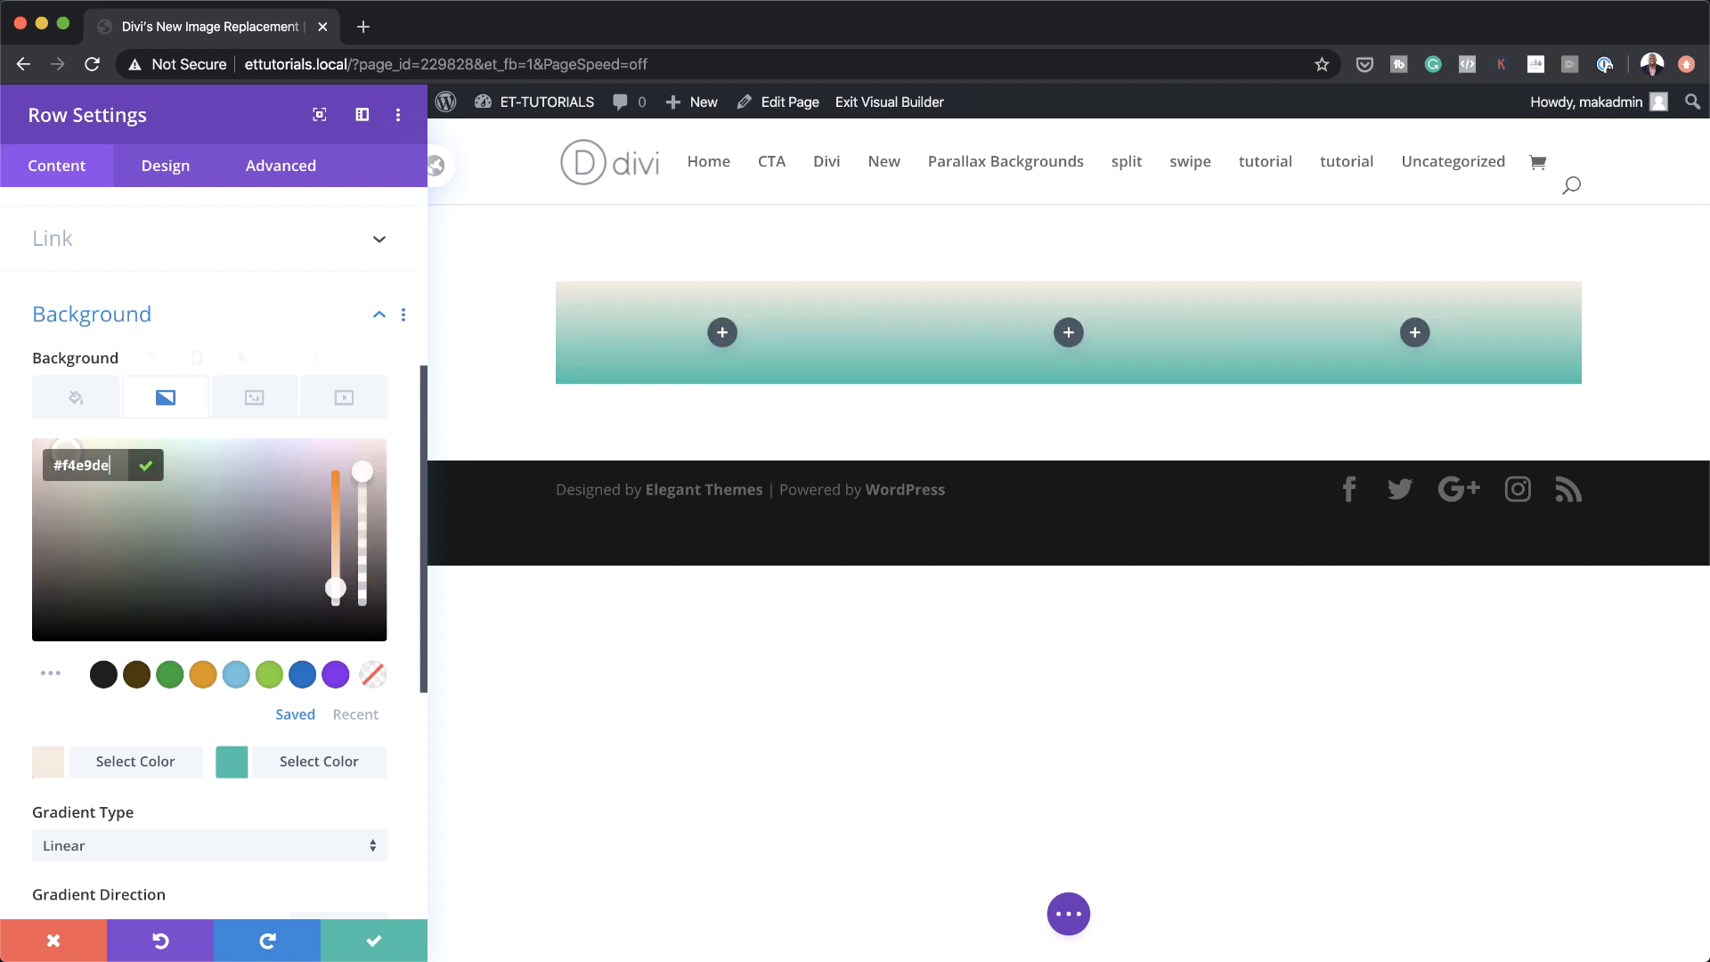
Set the second color of the row's background gradient to #fff0e8
{"action": "key", "text": "super+Tab"}
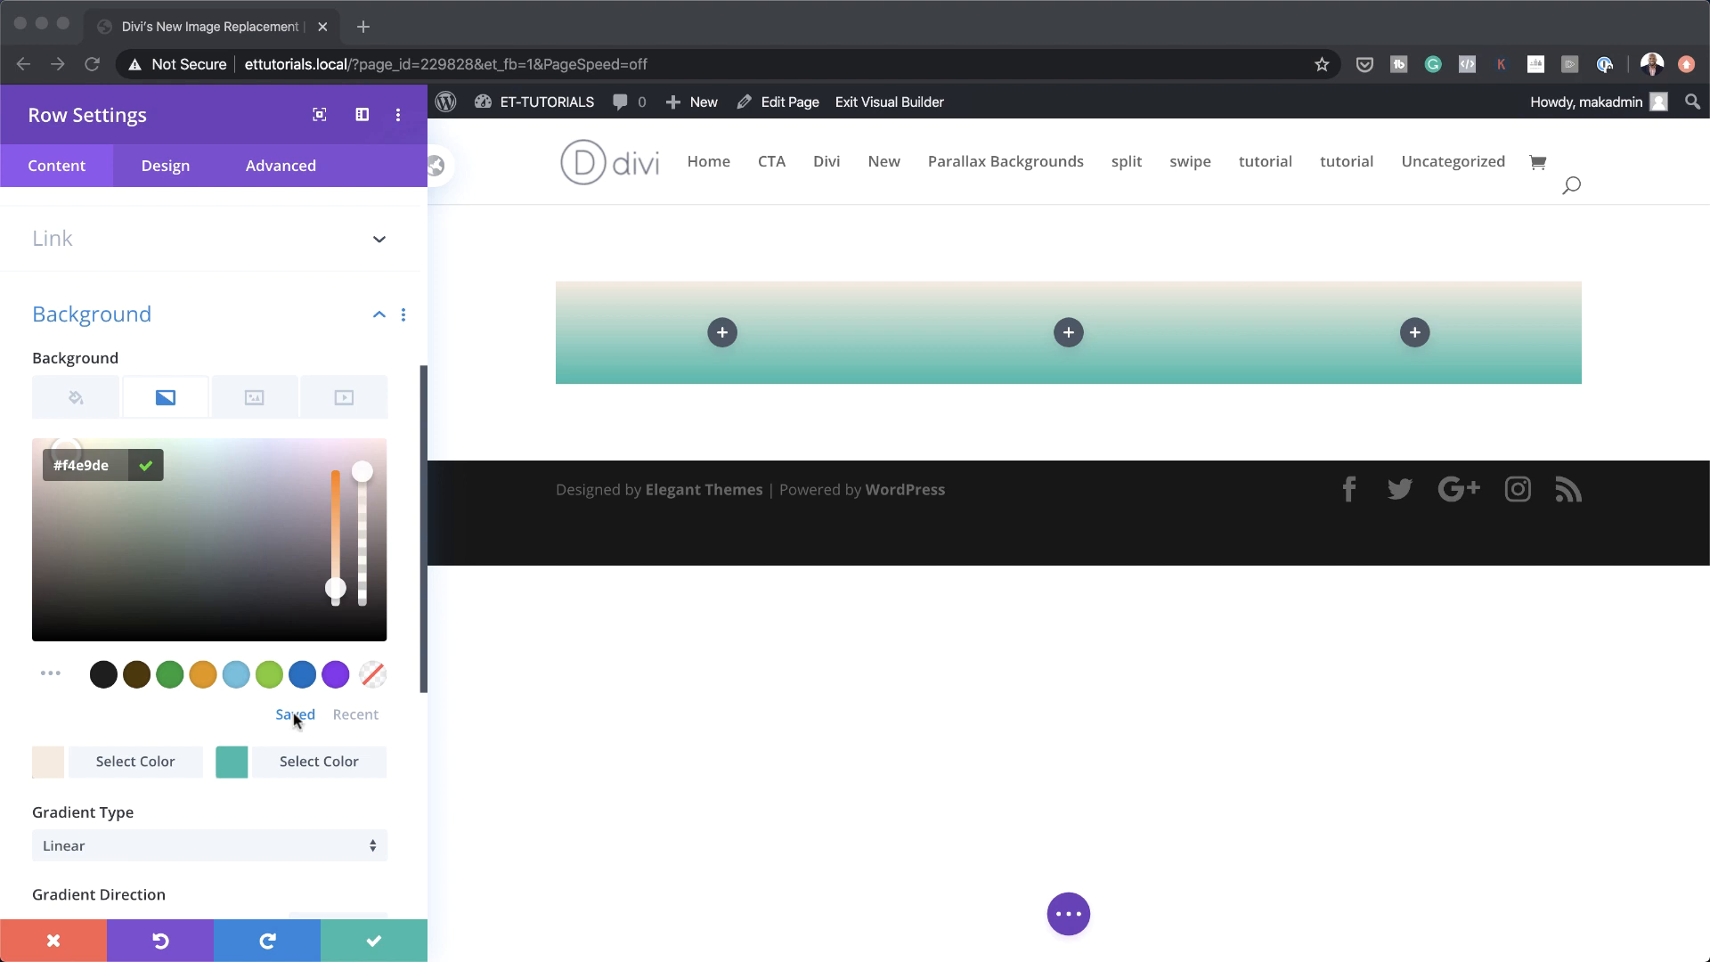
{"action": "scroll", "coordinate": [239, 733], "scroll_direction": "down", "scroll_amount": 2}
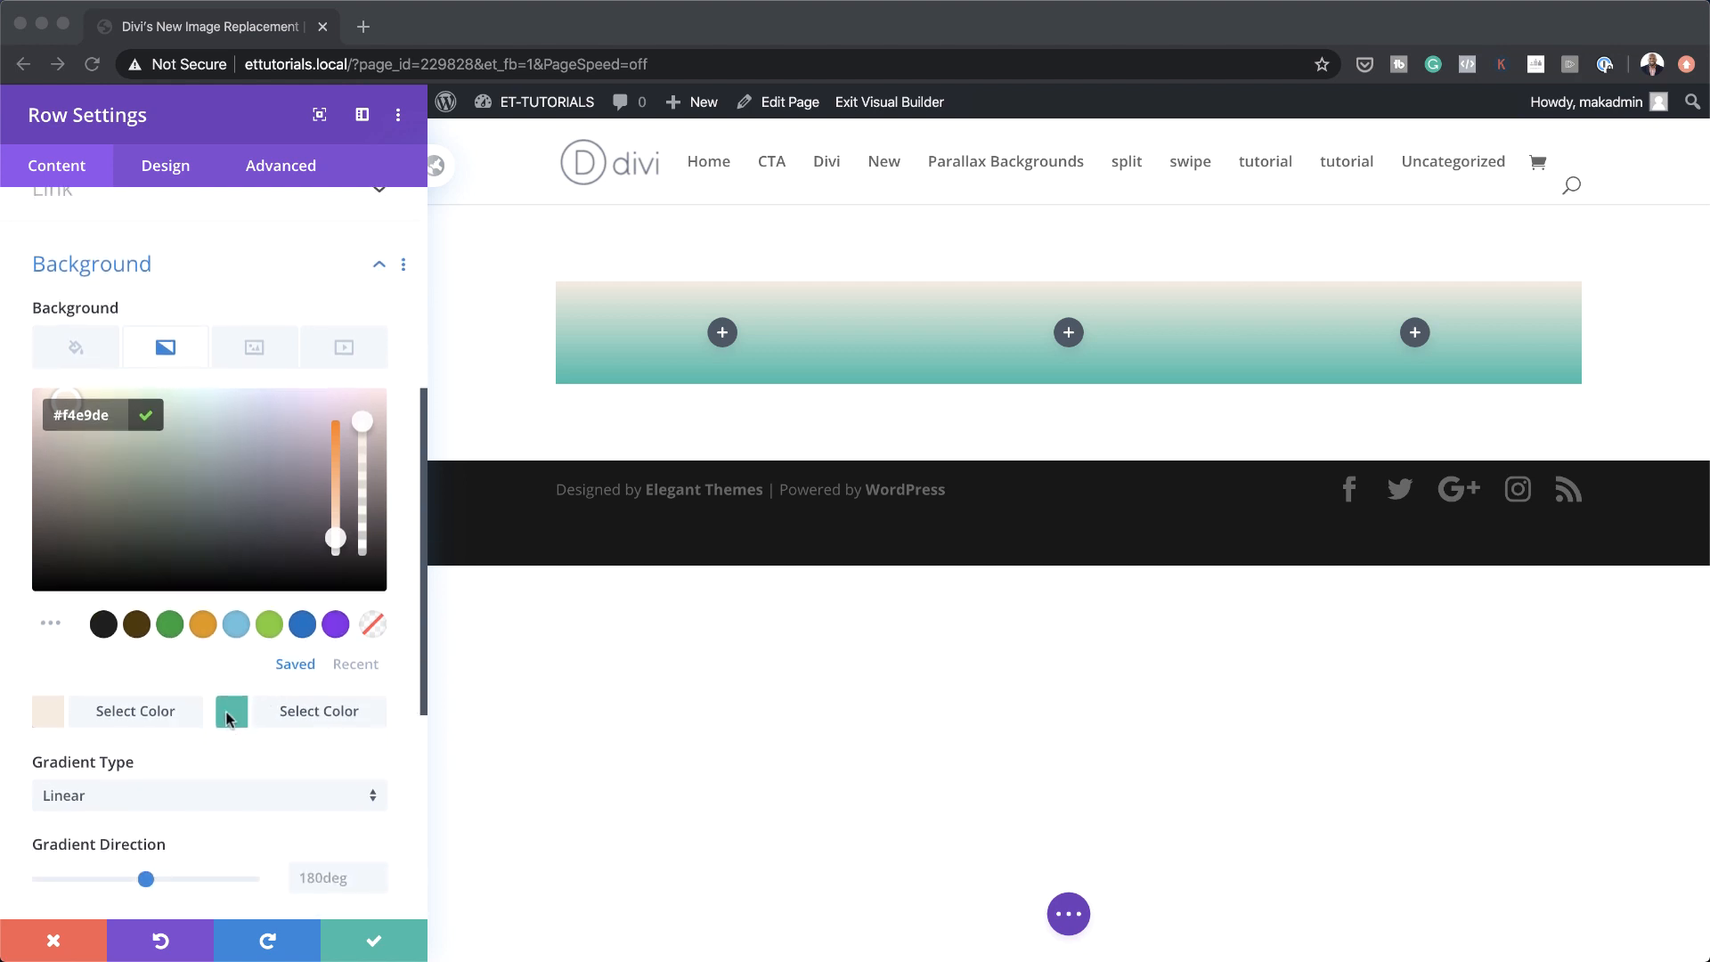
{"action": "key", "text": "super+Tab"}
{"action": "left_click", "coordinate": [228, 709]}
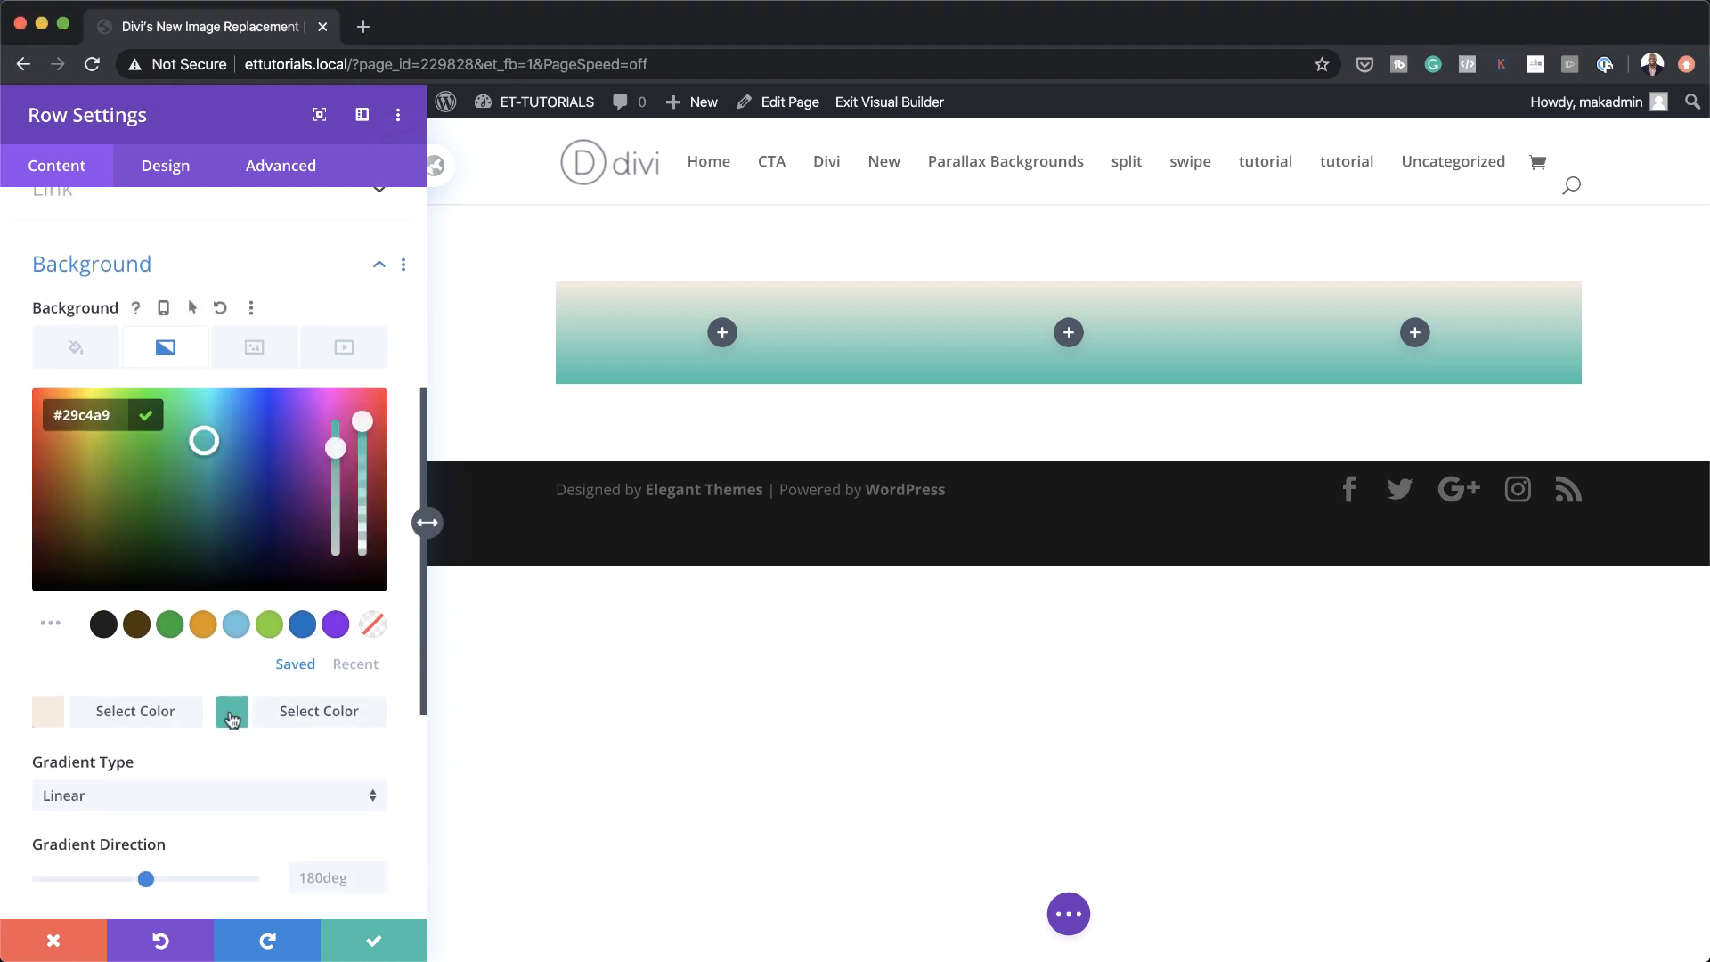
{"action": "type", "text": "fff0e8"}
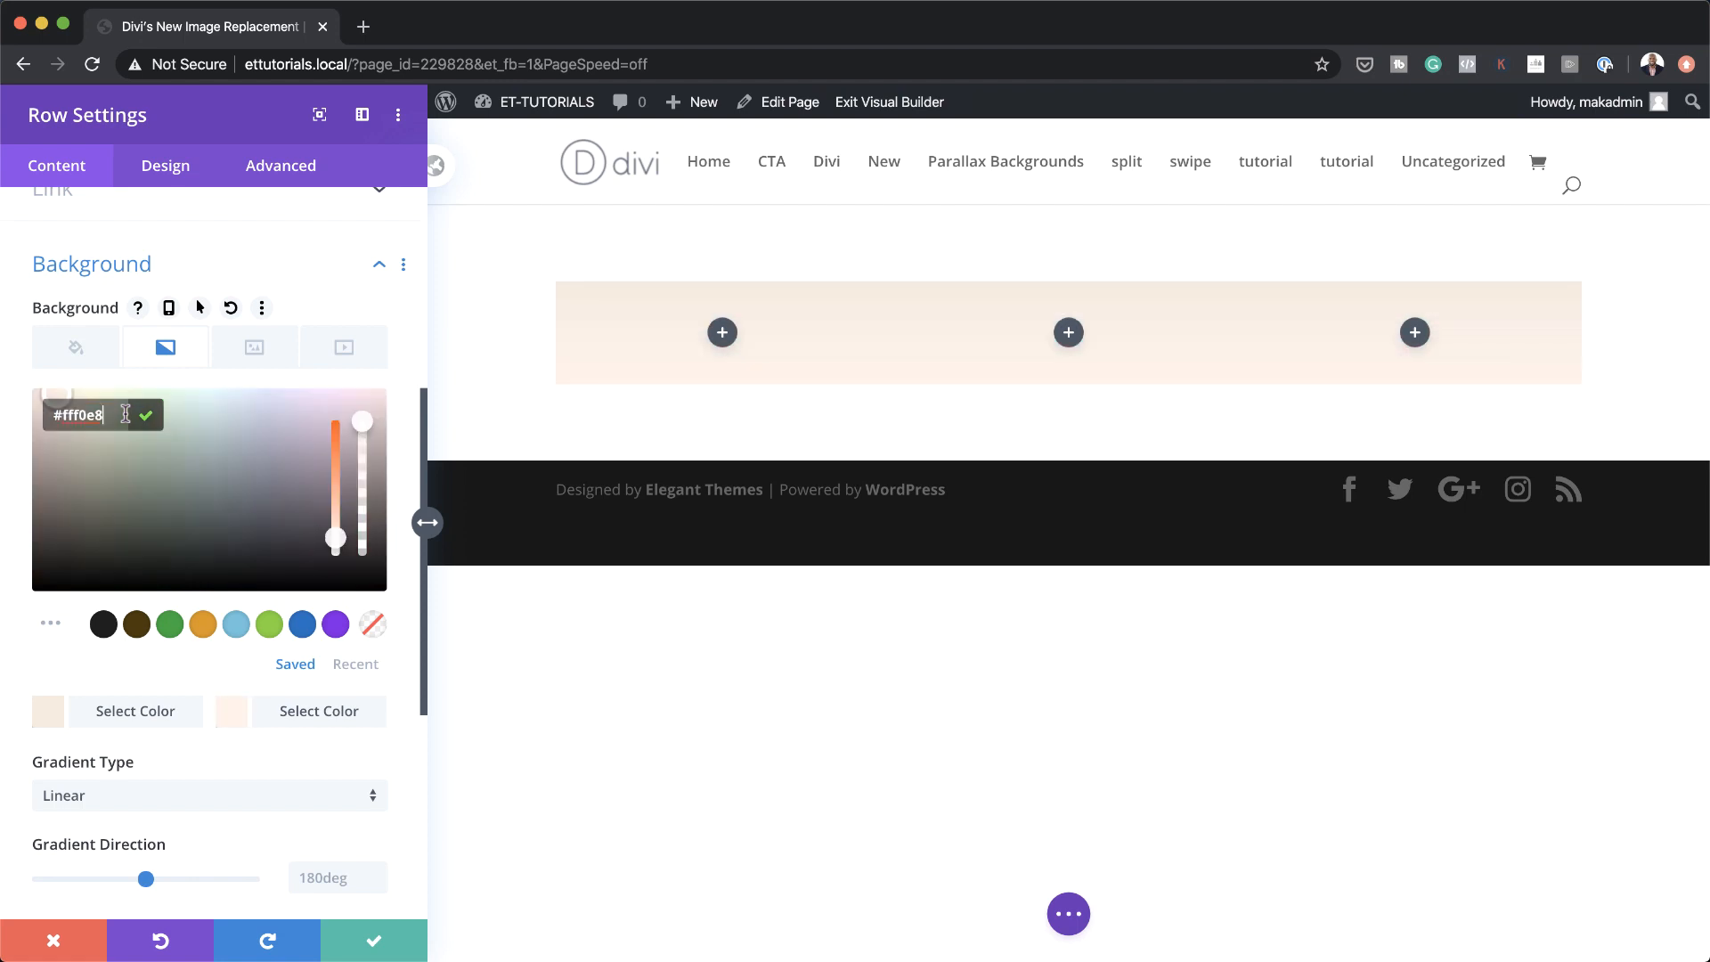
Enable a custom gutter width for the row and set it to 1
{"action": "key", "text": "super+Tab"}
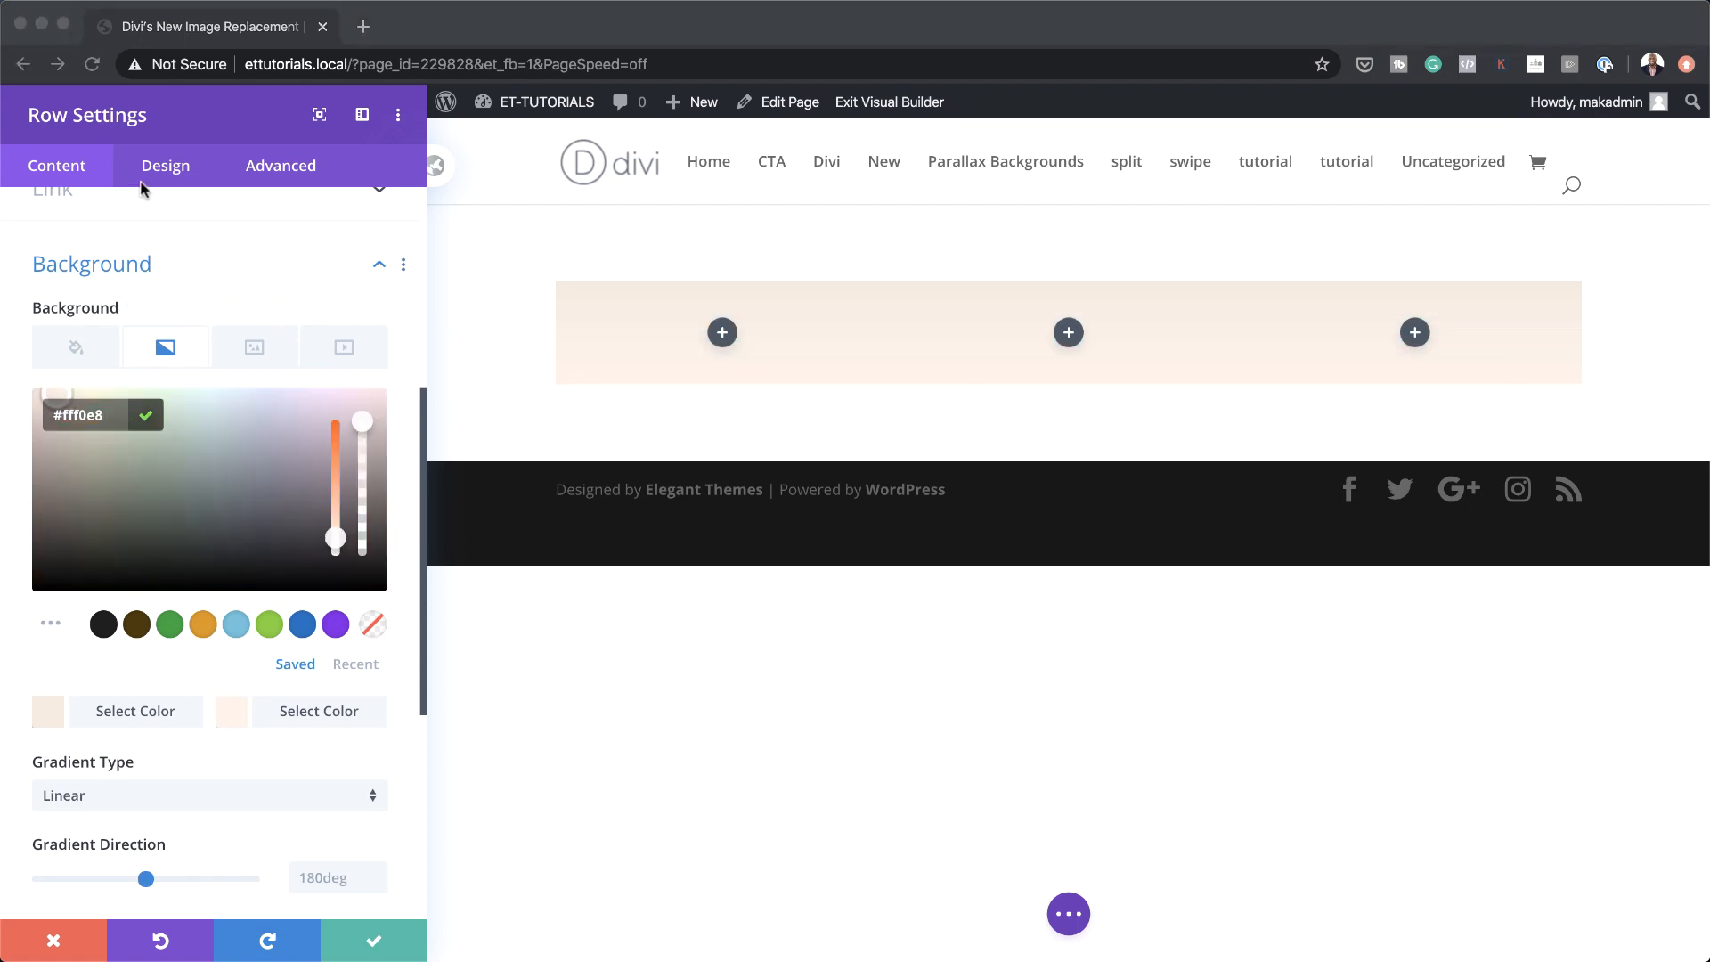
{"action": "key", "text": "super+Tab"}
{"action": "left_click", "coordinate": [159, 168]}
{"action": "left_click", "coordinate": [122, 273]}
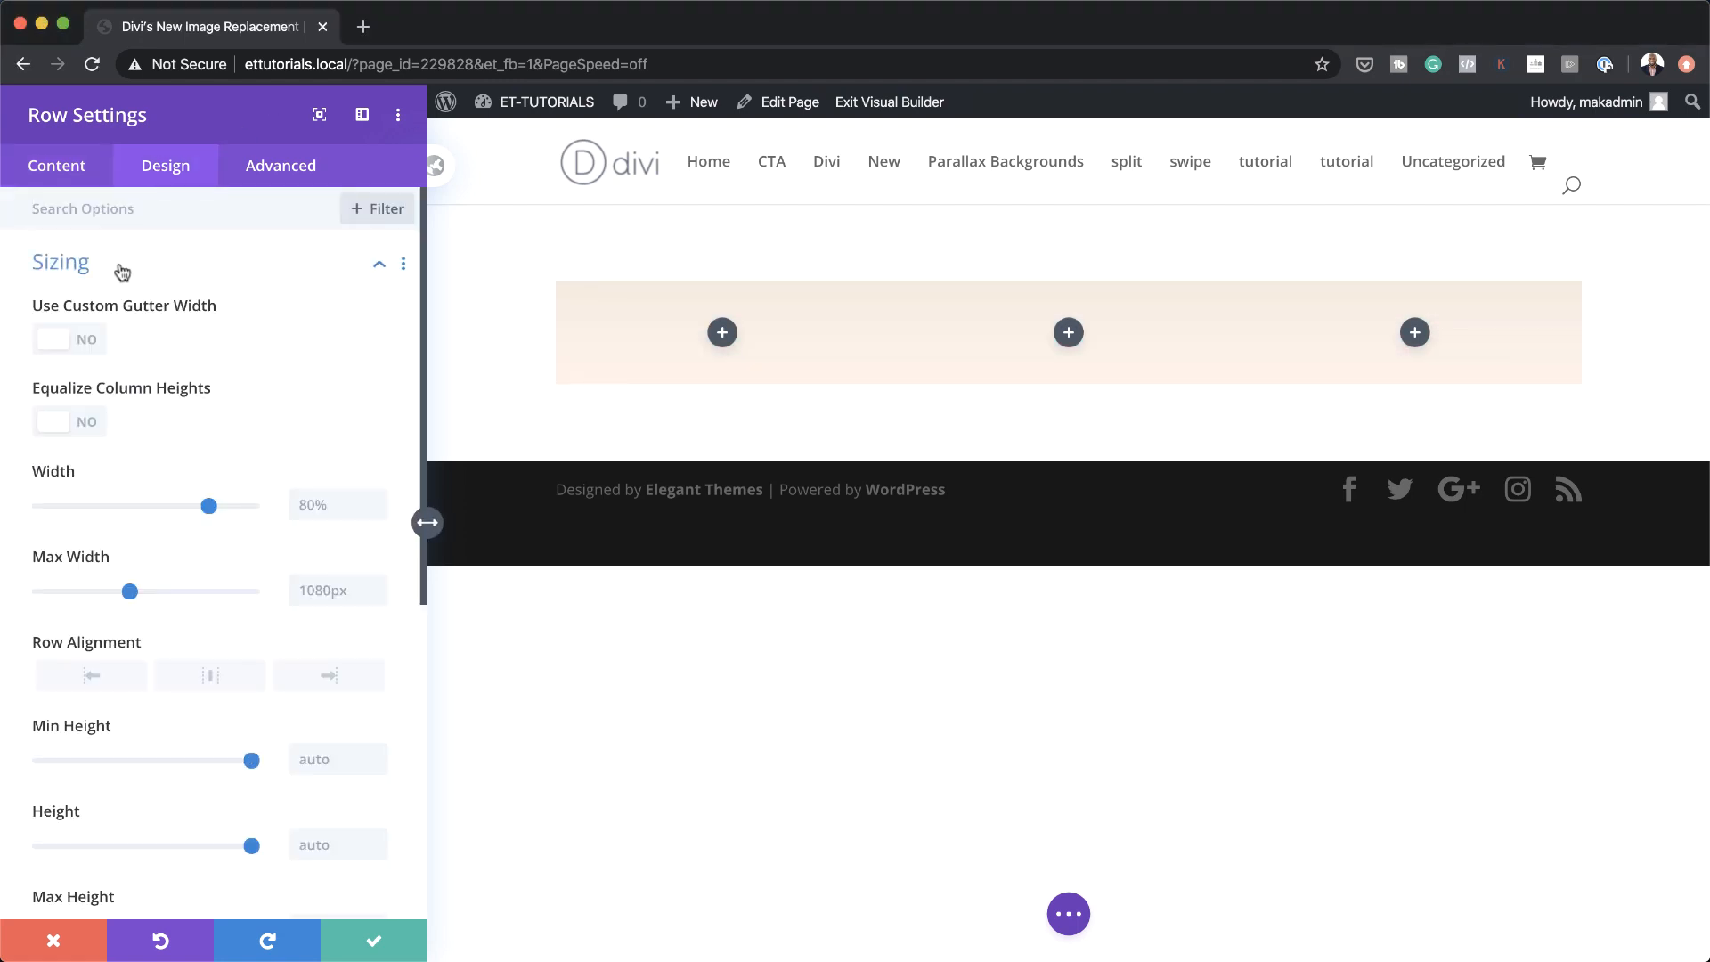
{"action": "left_click", "coordinate": [93, 344]}
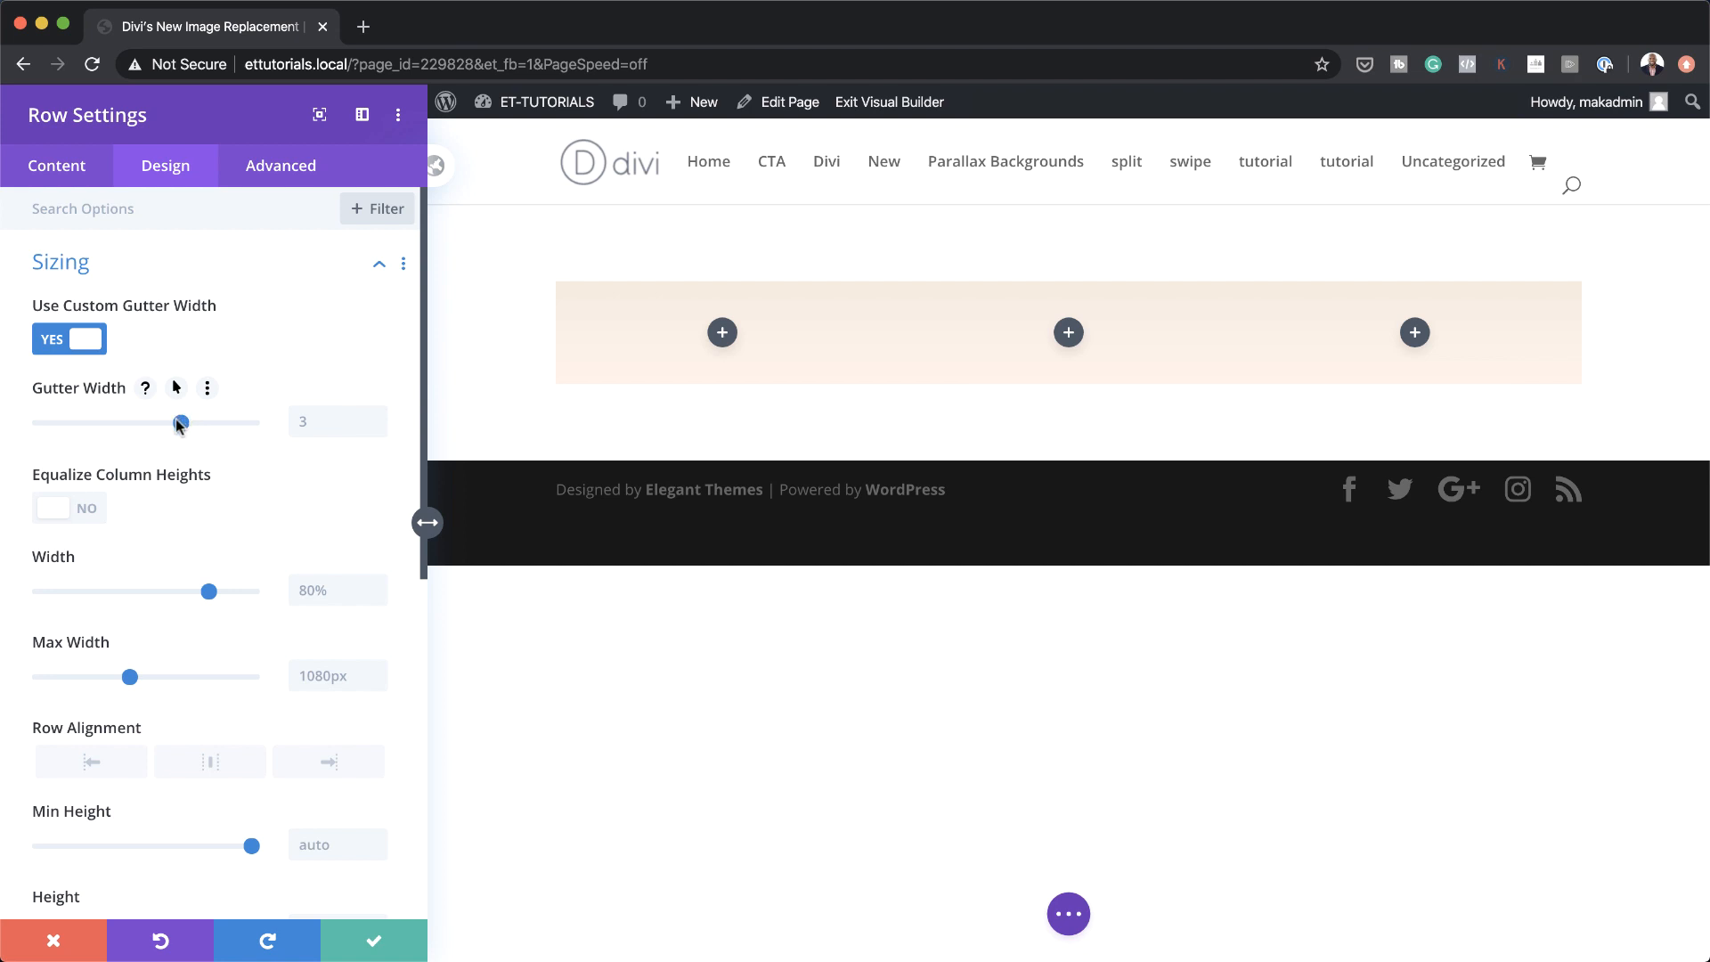
{"action": "left_click_drag", "start_coordinate": [177, 424], "coordinate": [44, 423]}
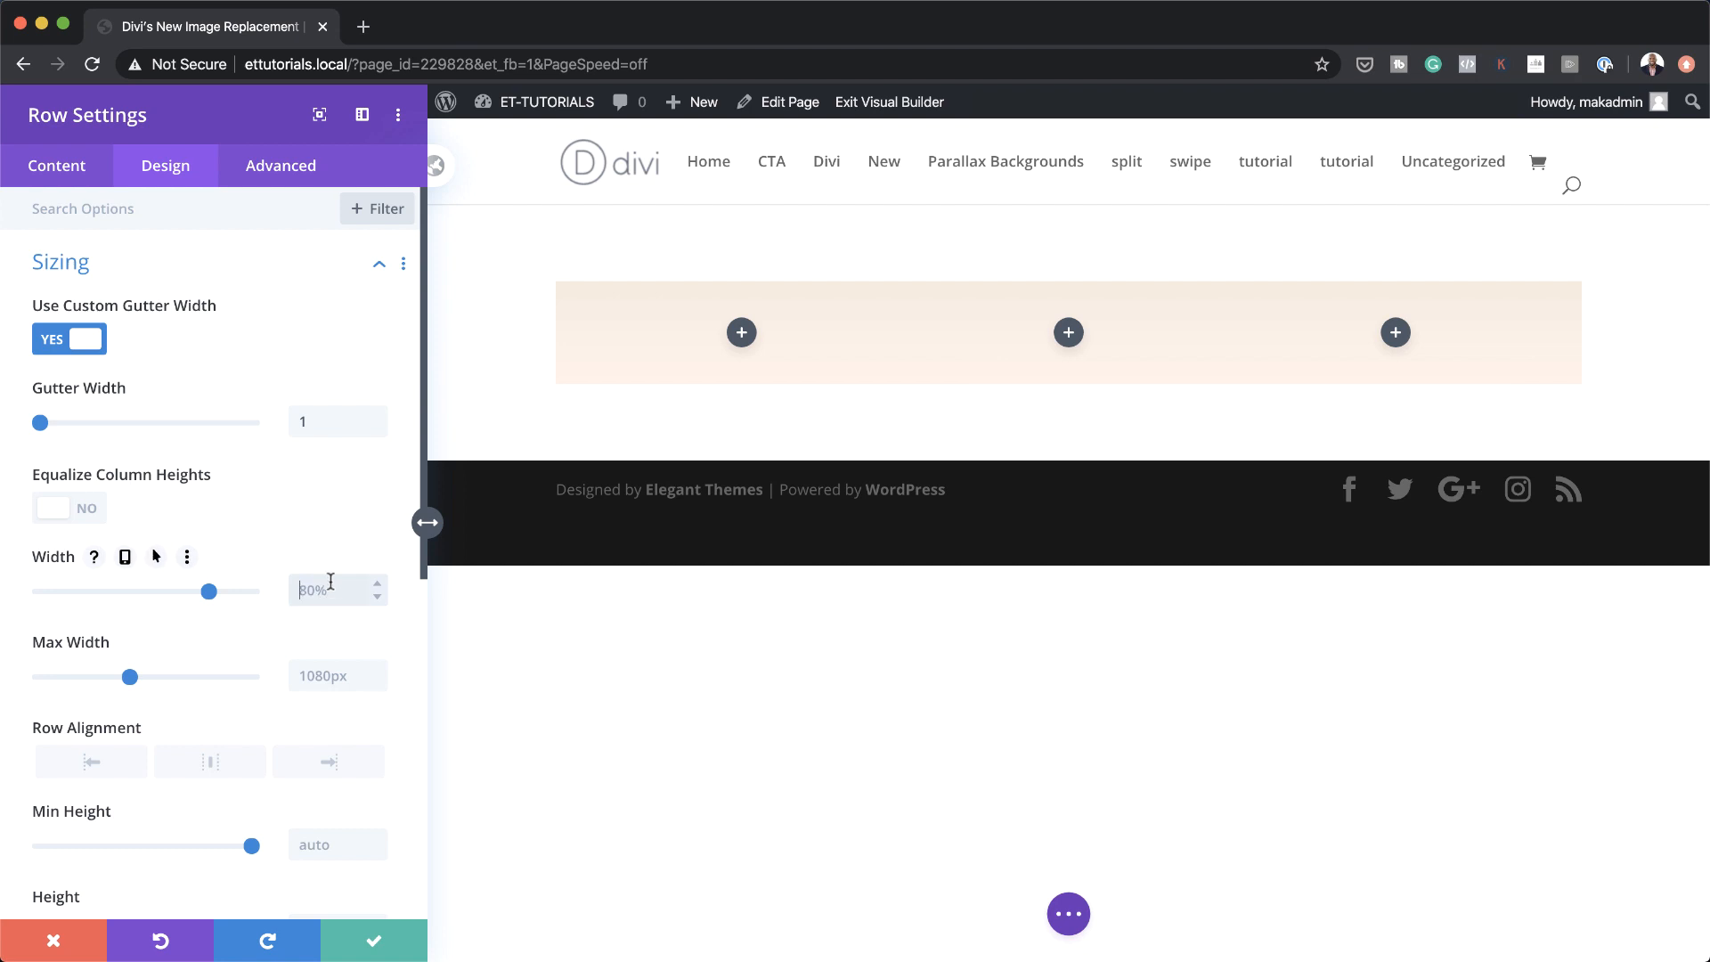
Set both the width and the maximum width of the row to 100%
{"action": "type", "text": "100%"}
{"action": "left_click", "coordinate": [306, 674]}
{"action": "type", "text": "100%"}
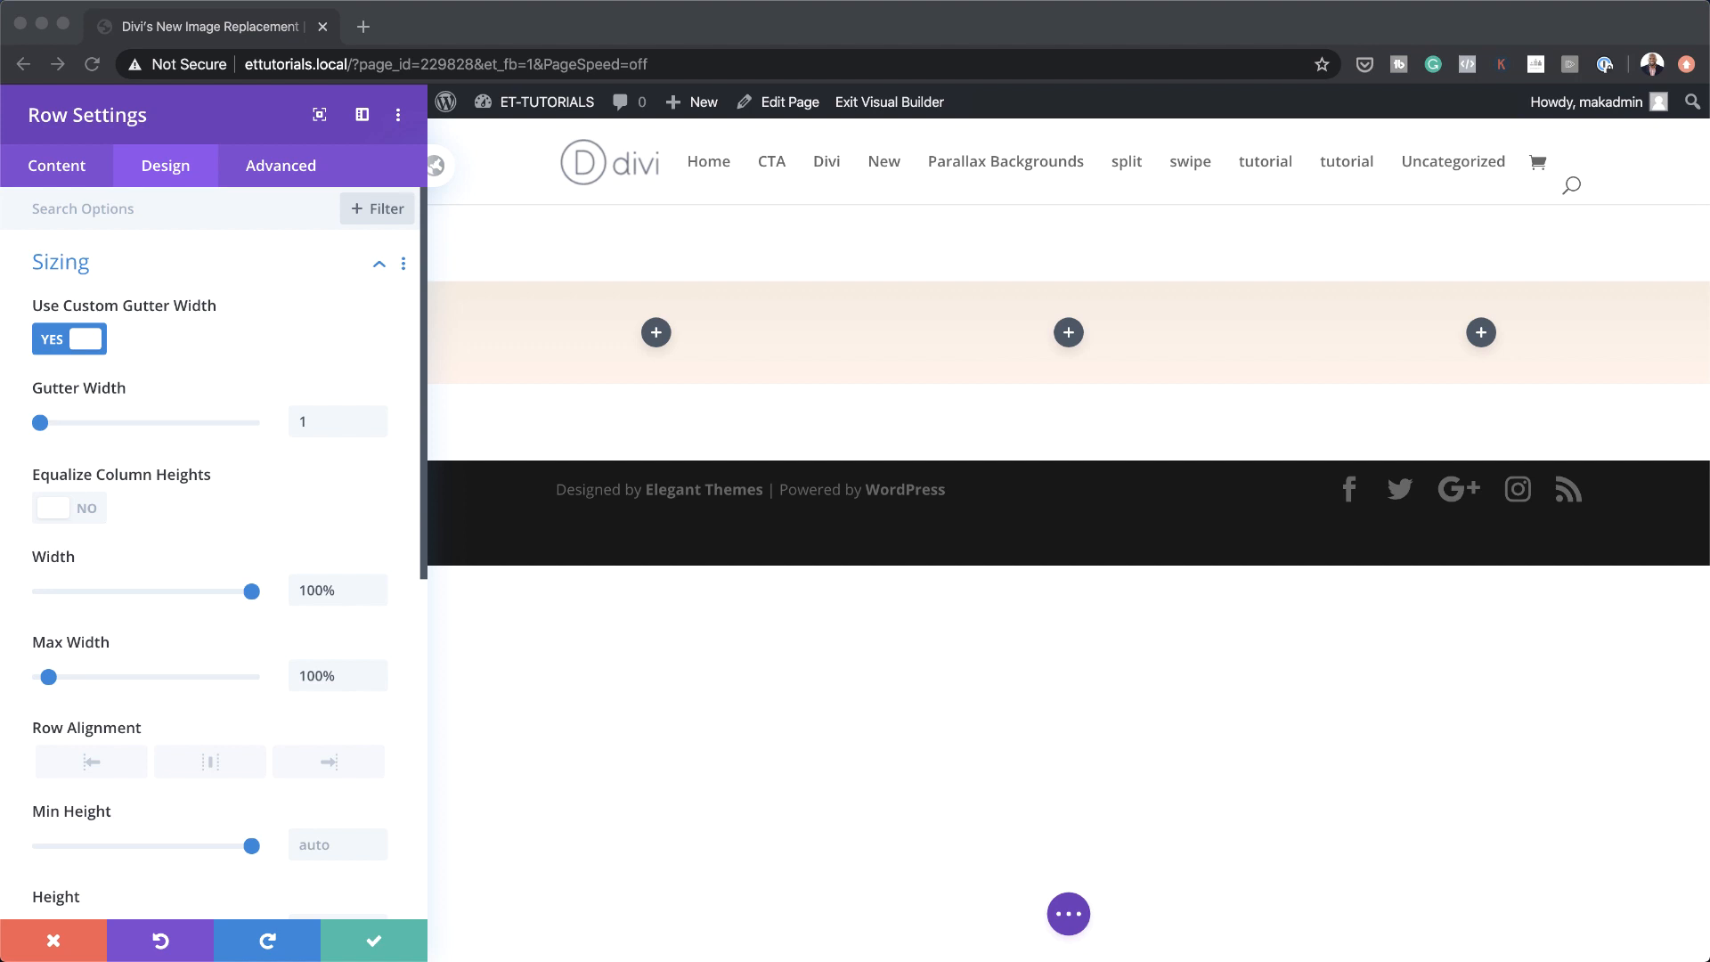
Set the row's linked top and bottom padding to 5vw and its right padding to 7vw
{"action": "scroll", "coordinate": [187, 554], "scroll_direction": "down", "scroll_amount": 10}
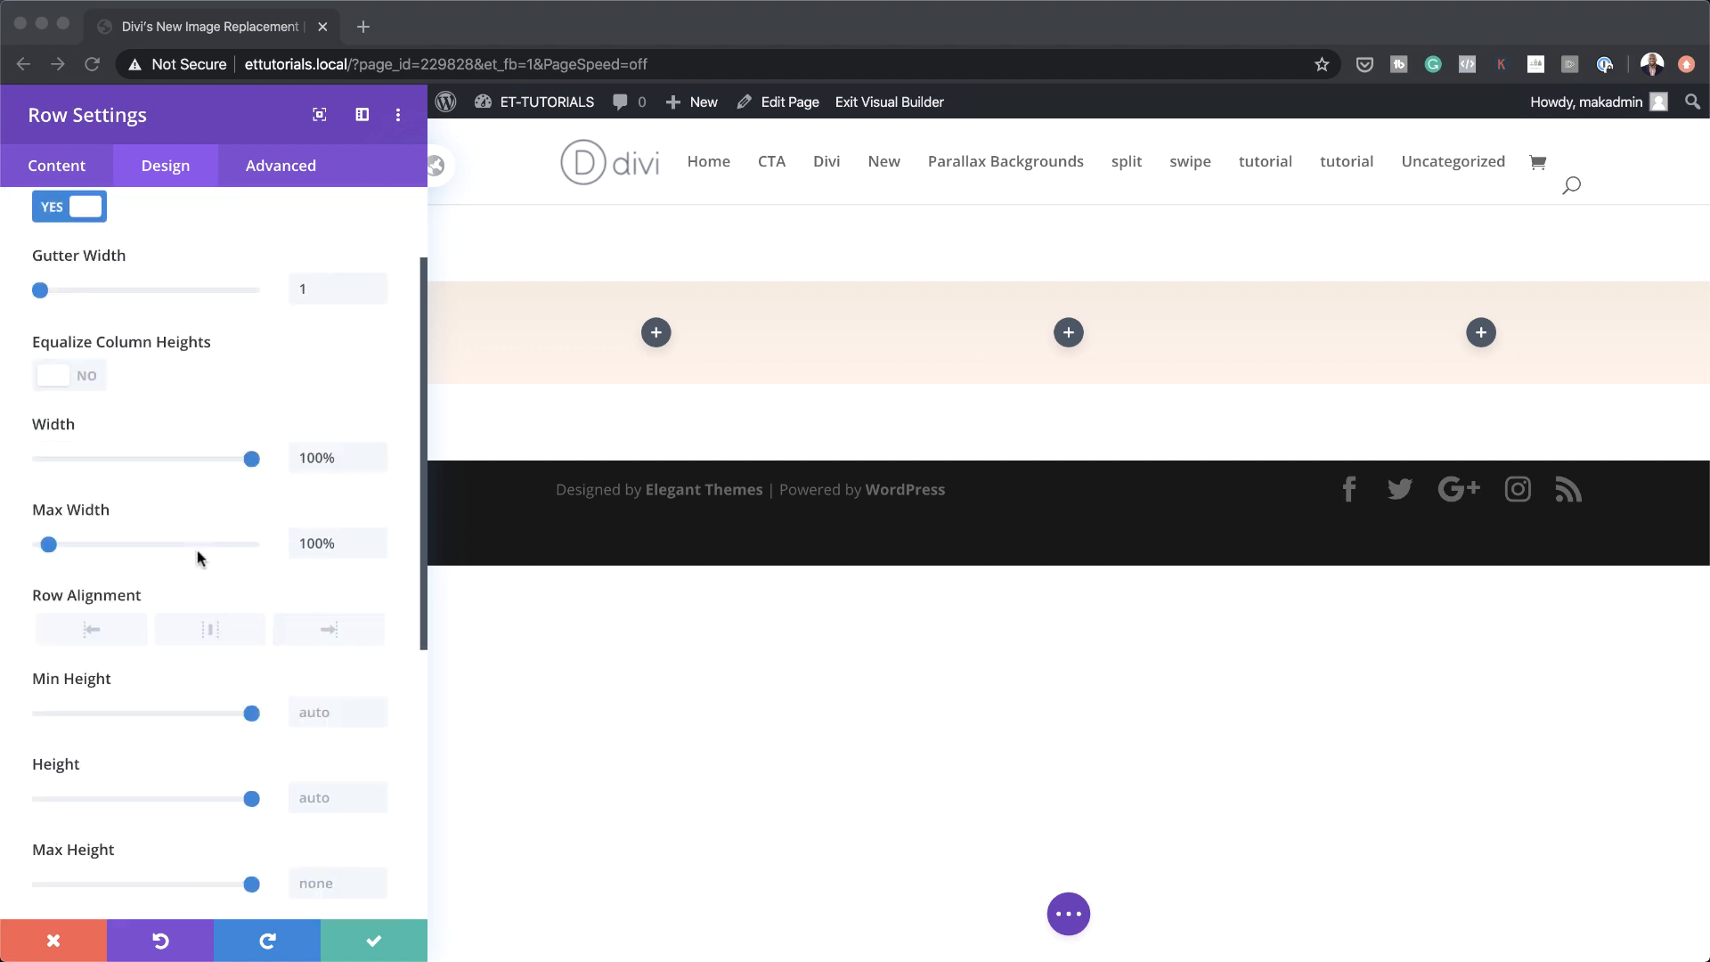
{"action": "left_click", "coordinate": [94, 463]}
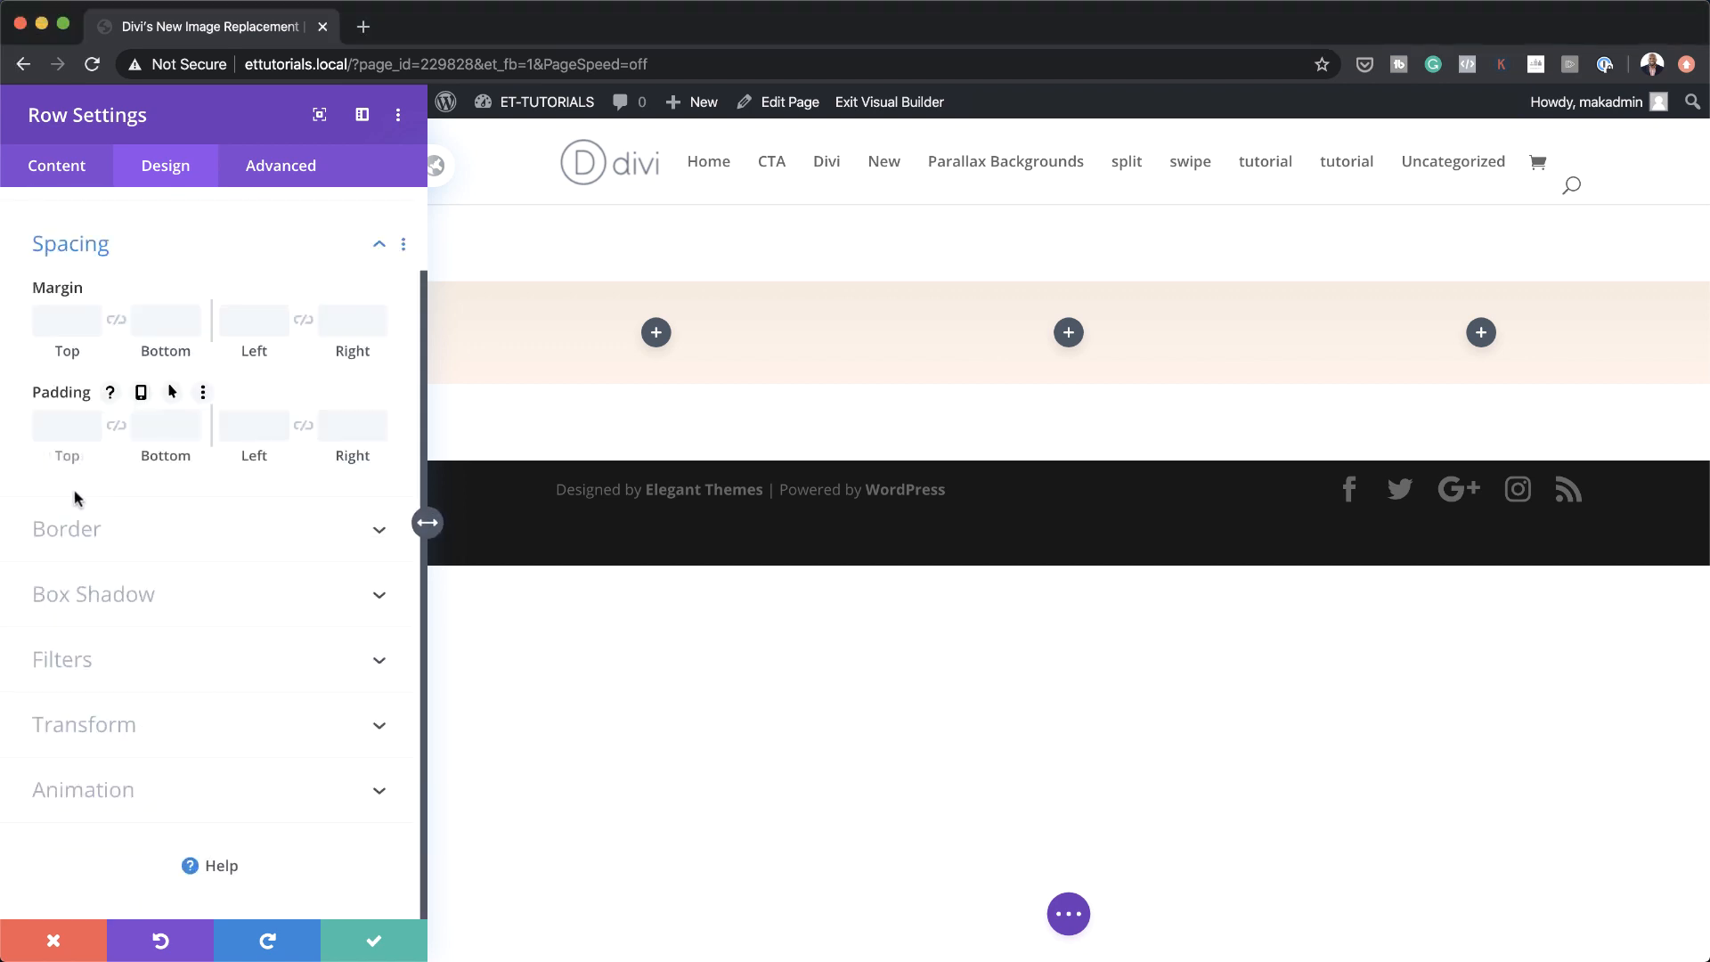
{"action": "left_click", "coordinate": [64, 426]}
{"action": "type", "text": "5vw"}
{"action": "left_click", "coordinate": [114, 426]}
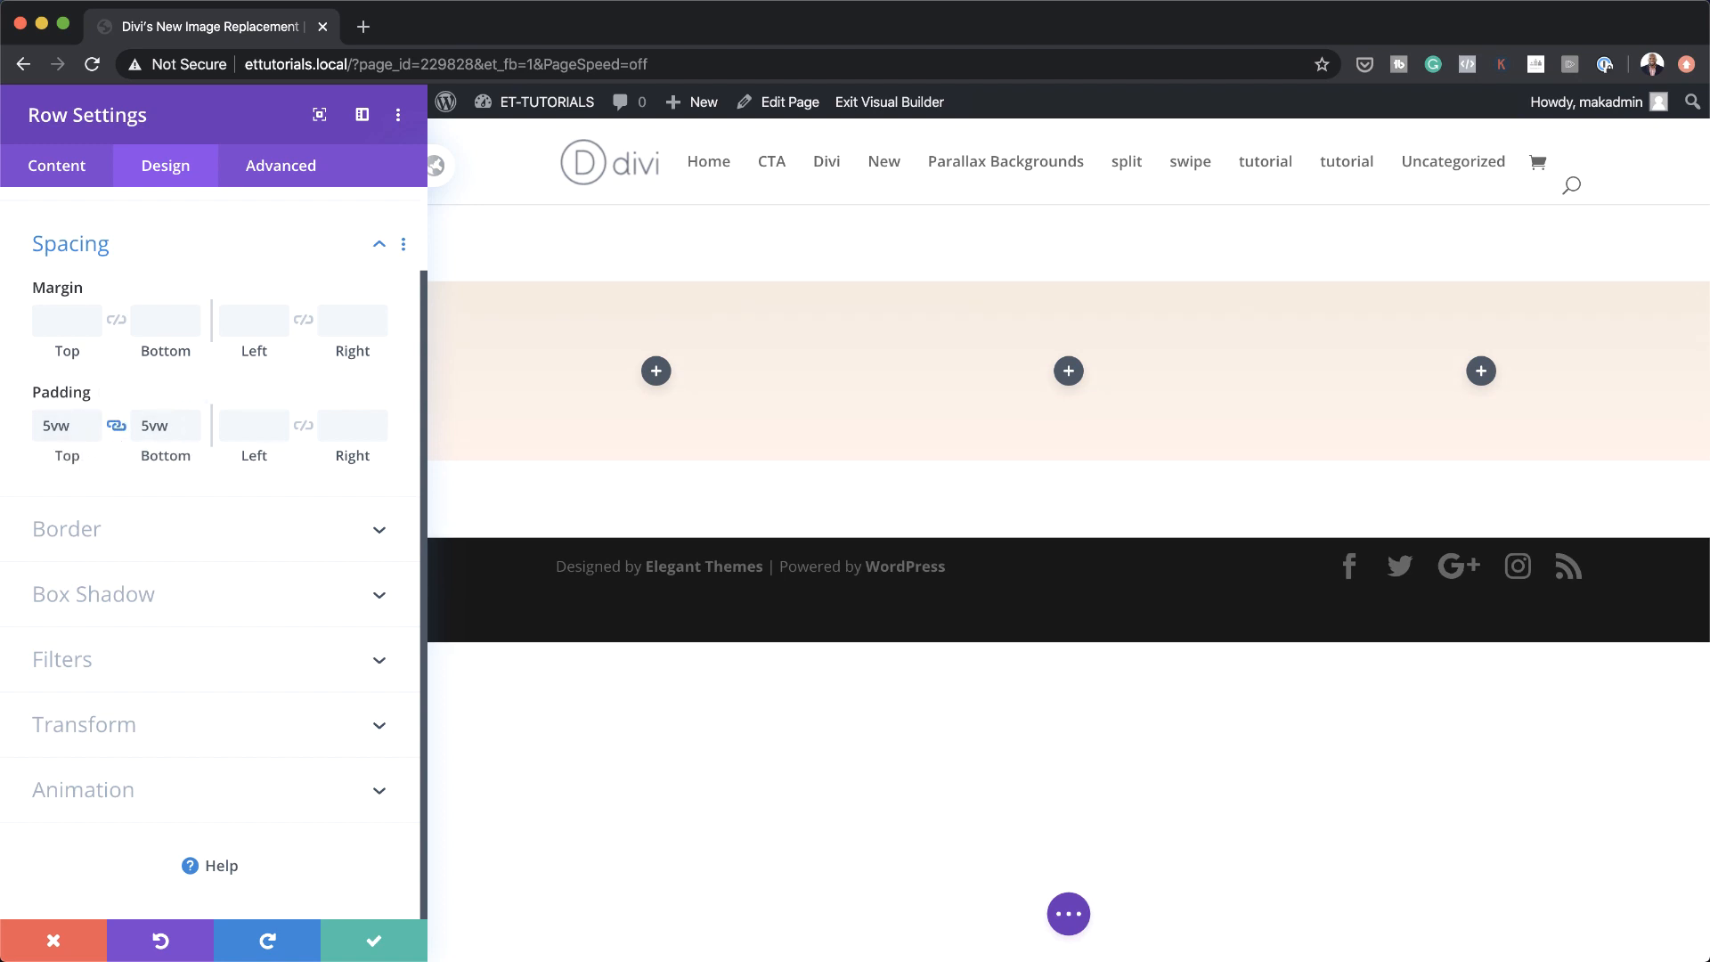
{"action": "left_click", "coordinate": [339, 437]}
{"action": "type", "text": "7vw"}
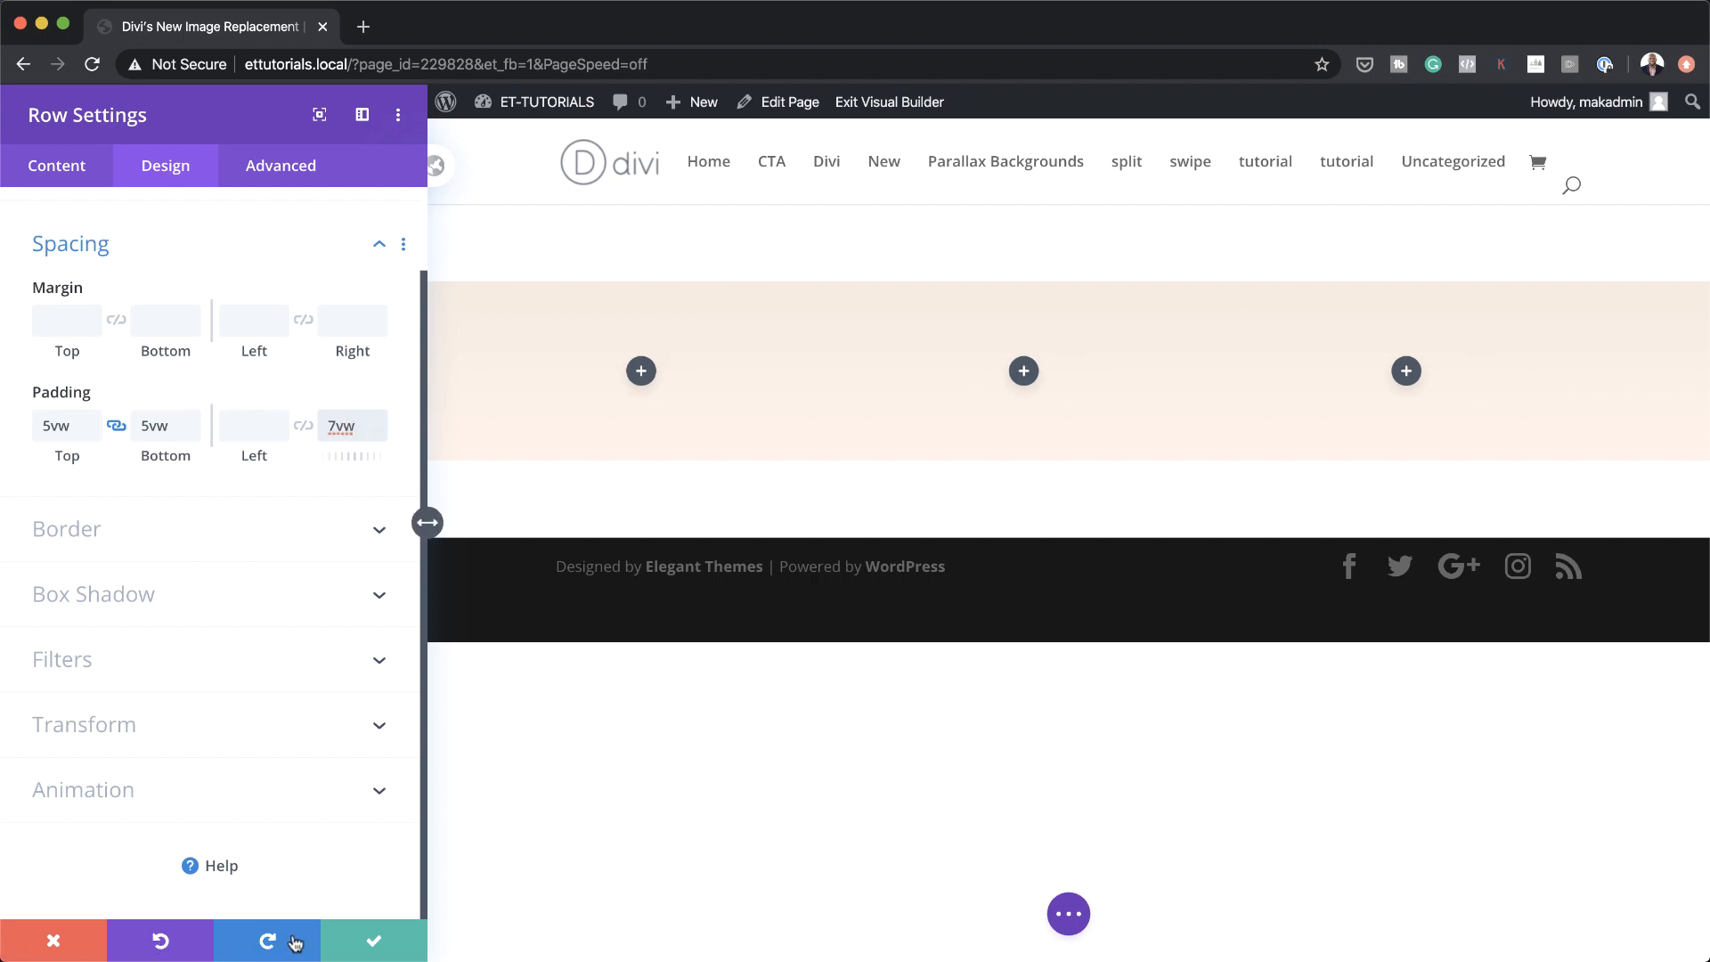
Save the row settings and add a Text module to the row's first column
{"action": "left_click", "coordinate": [370, 940]}
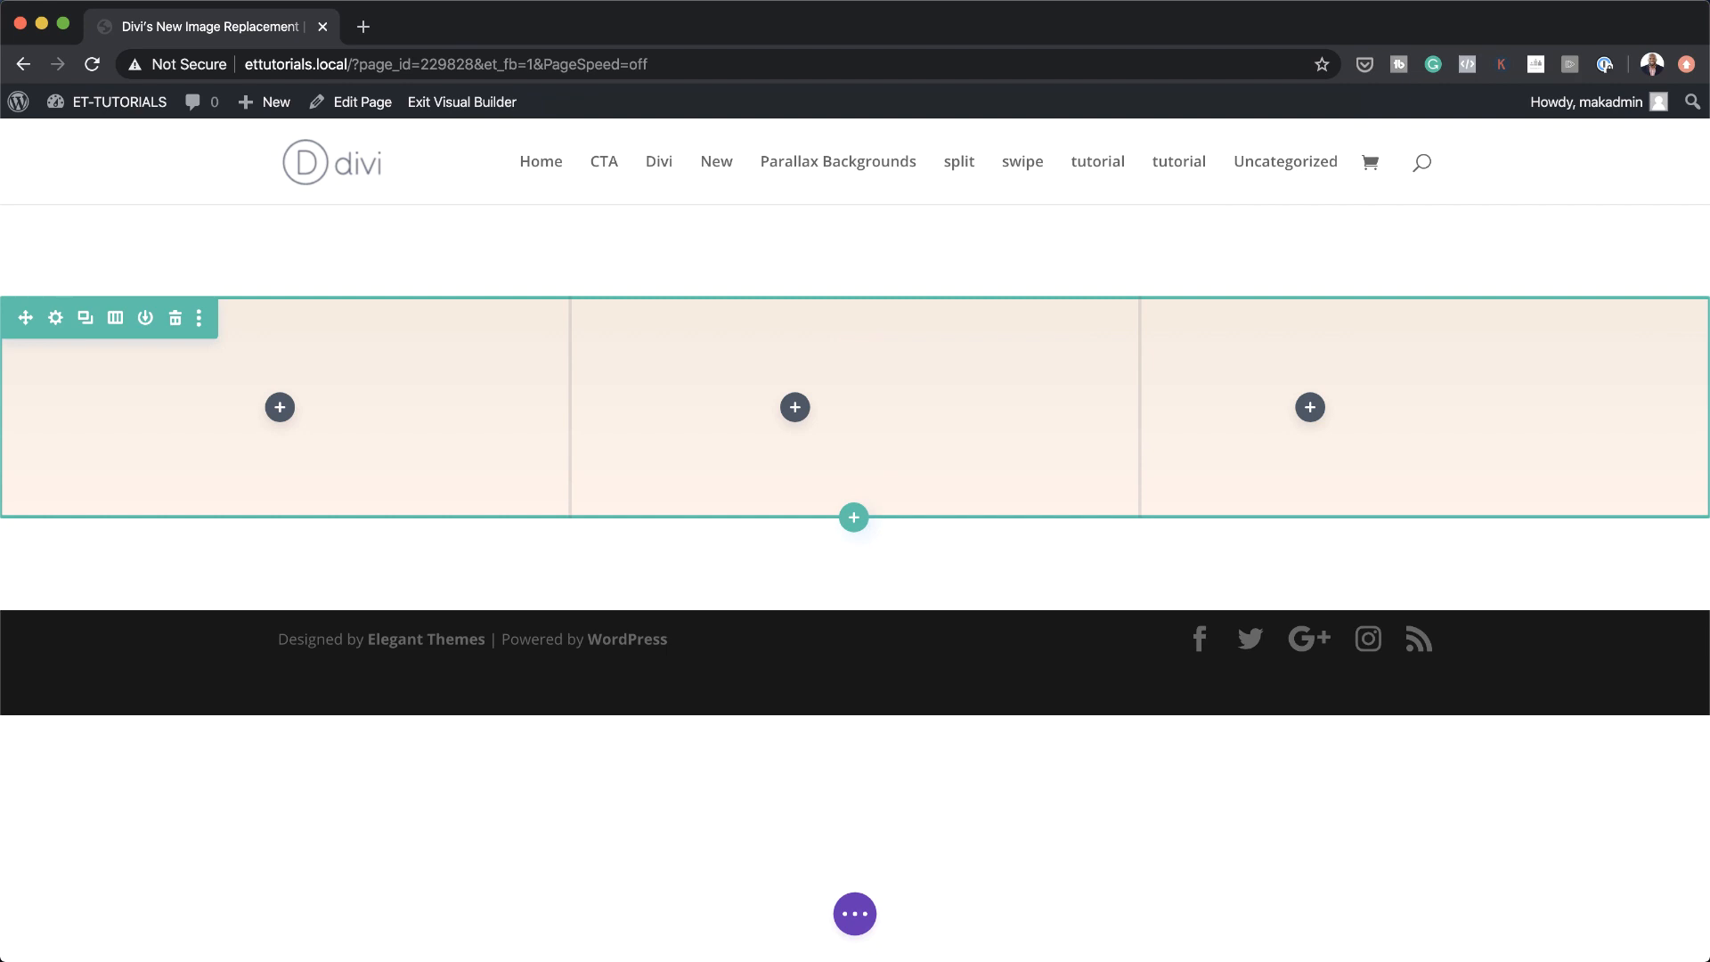
{"action": "left_click", "coordinate": [280, 407]}
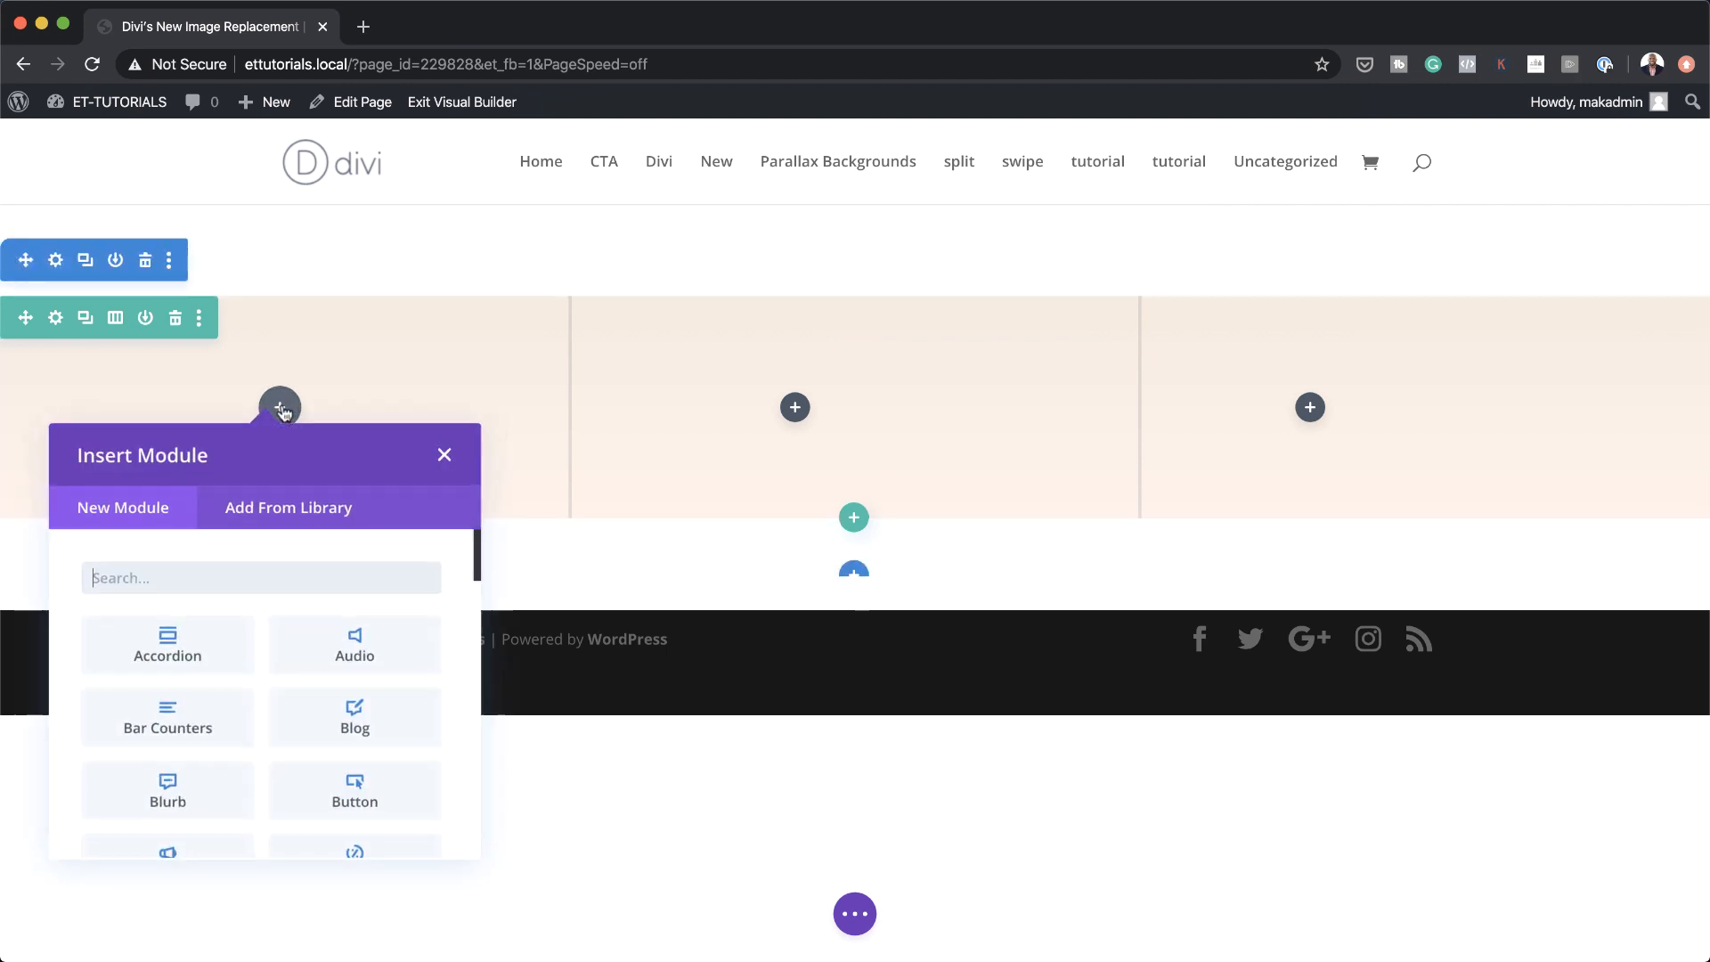
{"action": "type", "text": "text"}
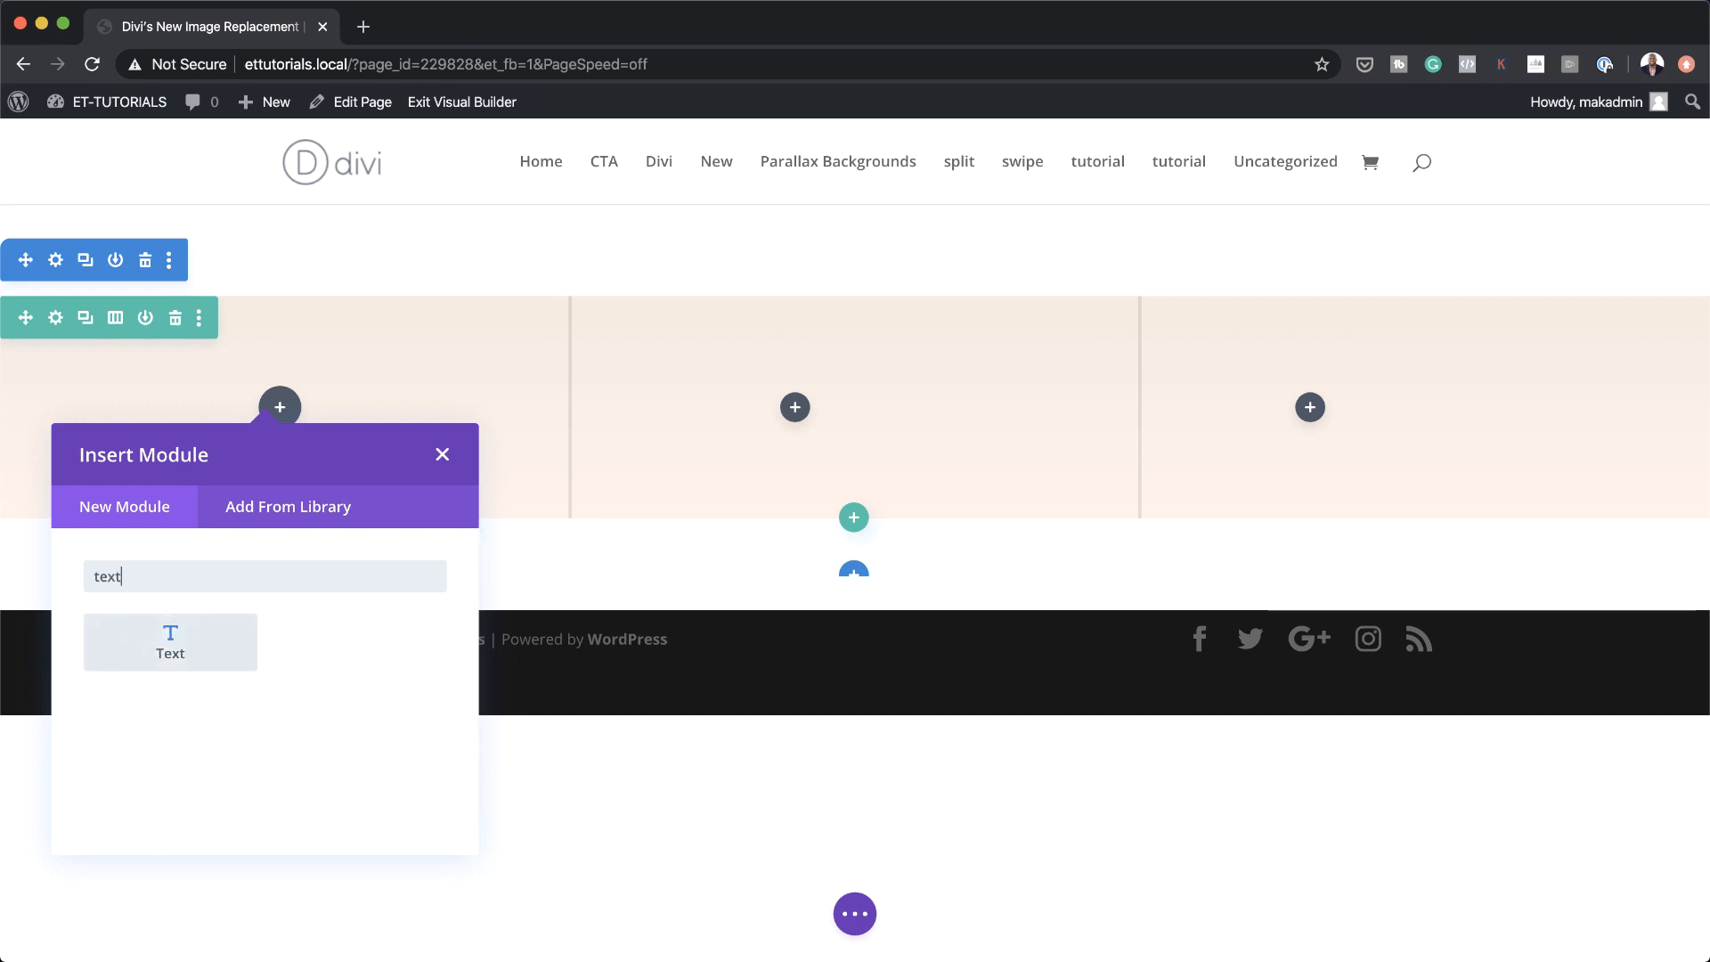
{"action": "left_click", "coordinate": [217, 638]}
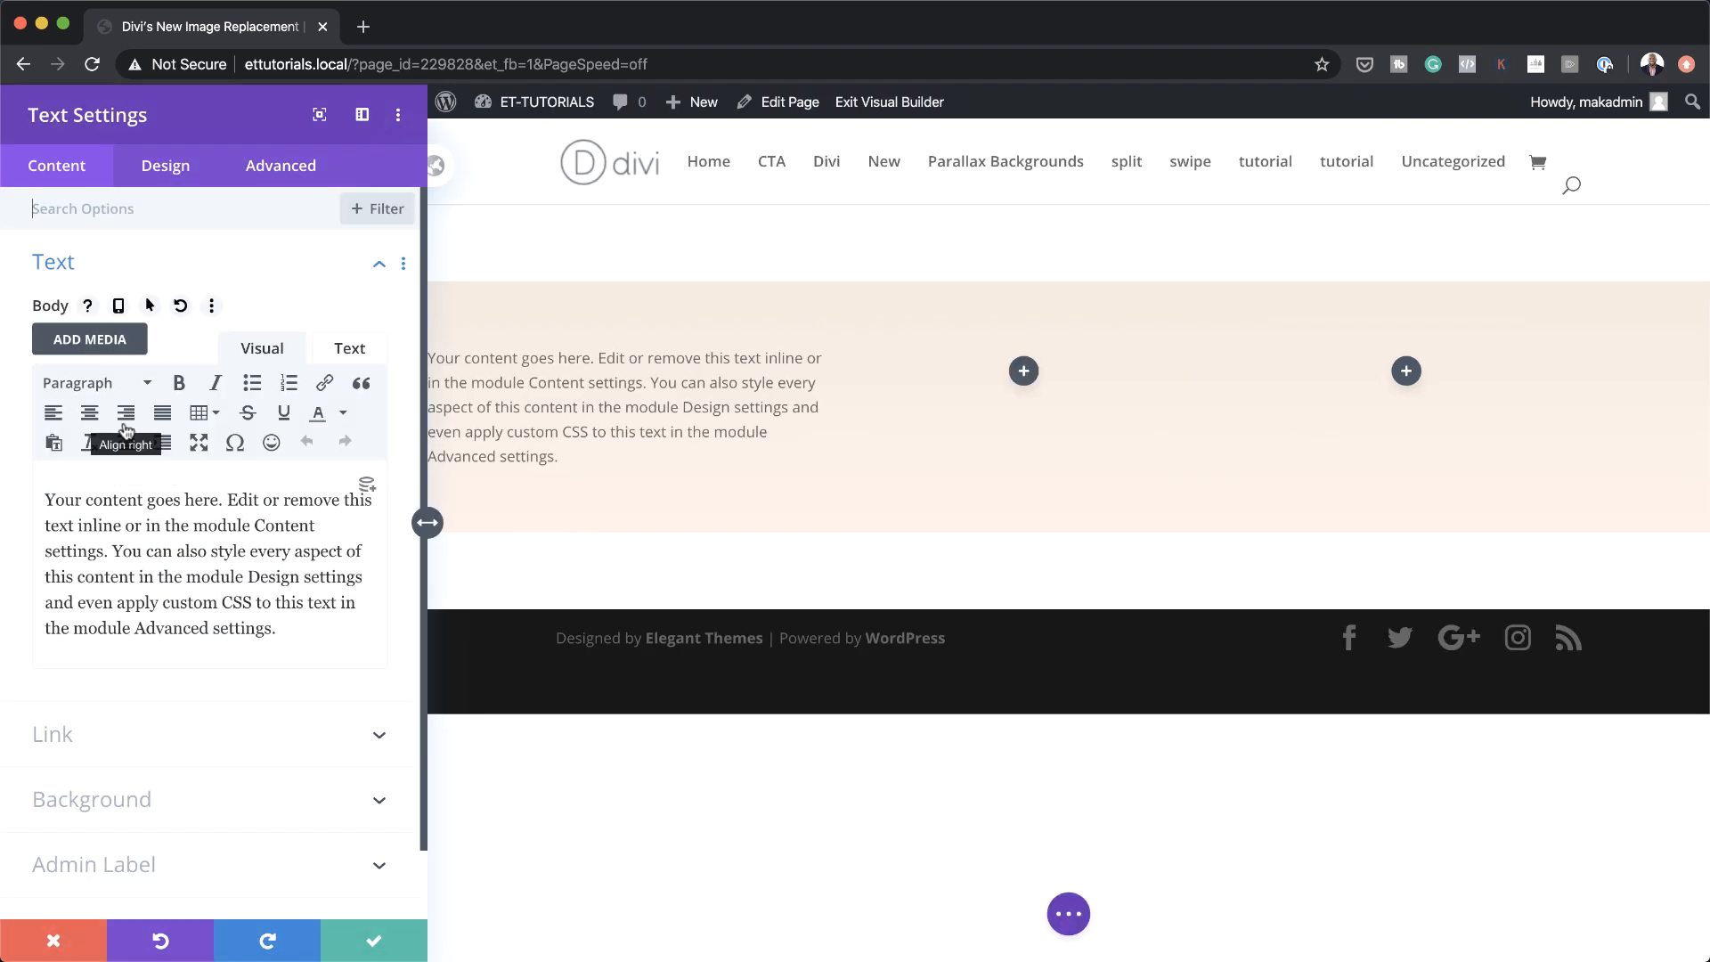
Replace the text module's placeholder body with "Bread Delivery"
{"action": "left_click_drag", "start_coordinate": [284, 634], "coordinate": [46, 472]}
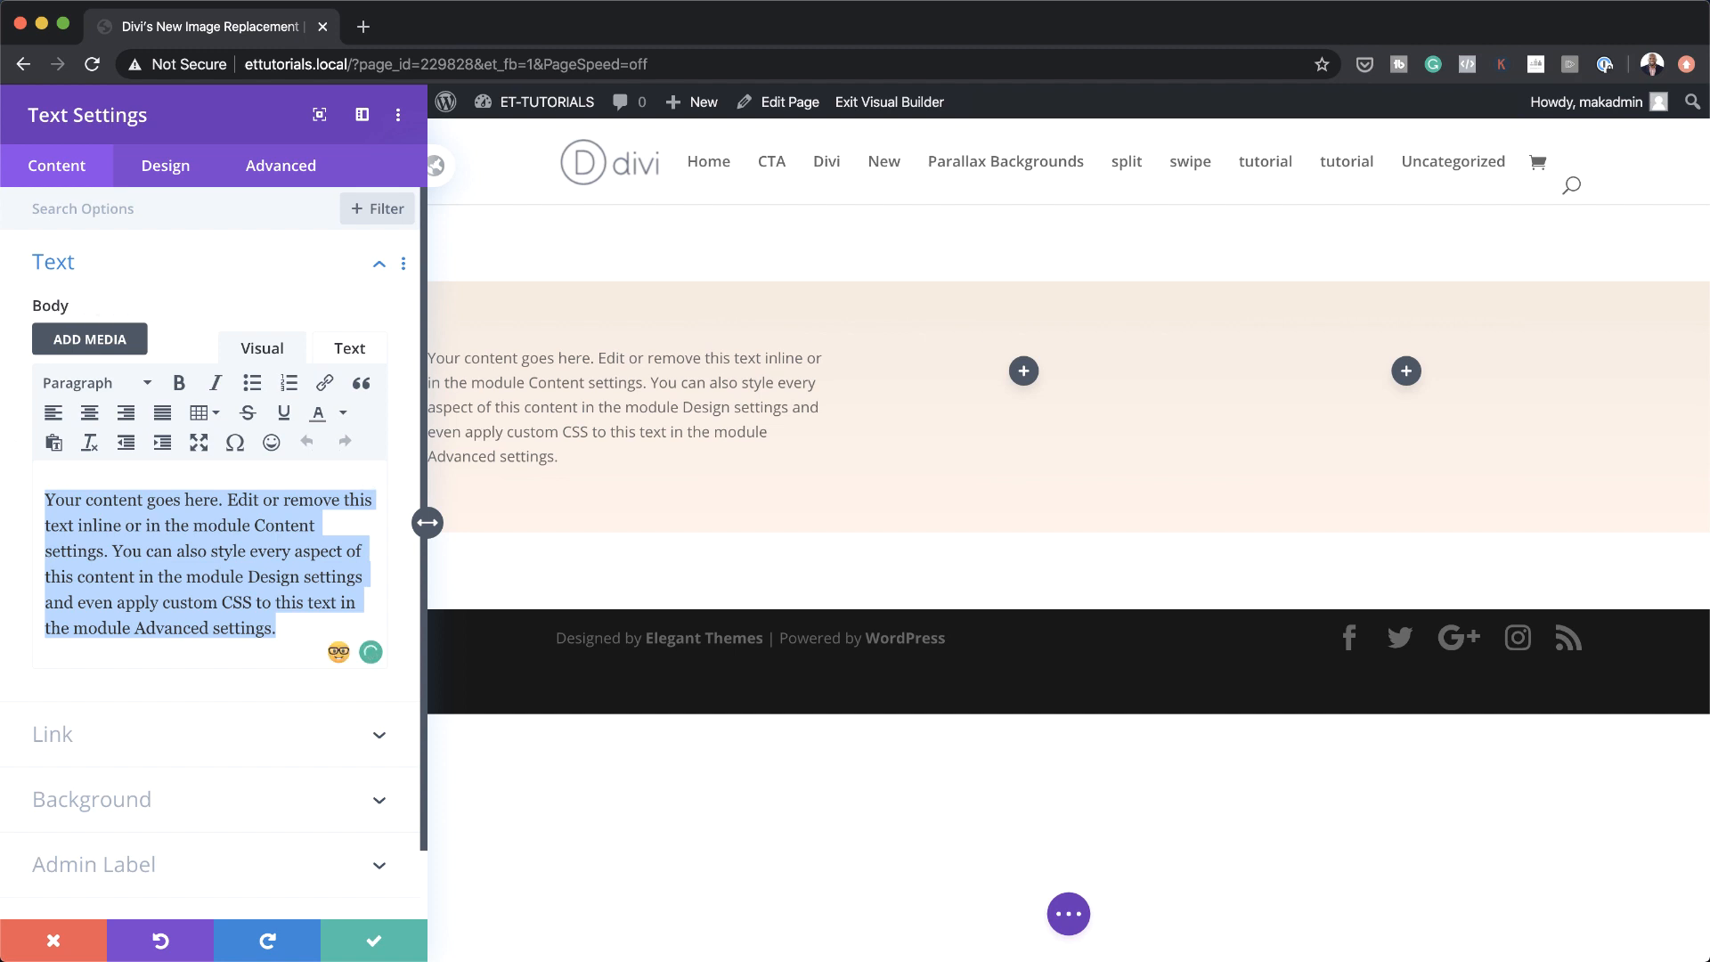
{"action": "key", "text": "BackSpace"}
{"action": "type", "text": "Bread de"}
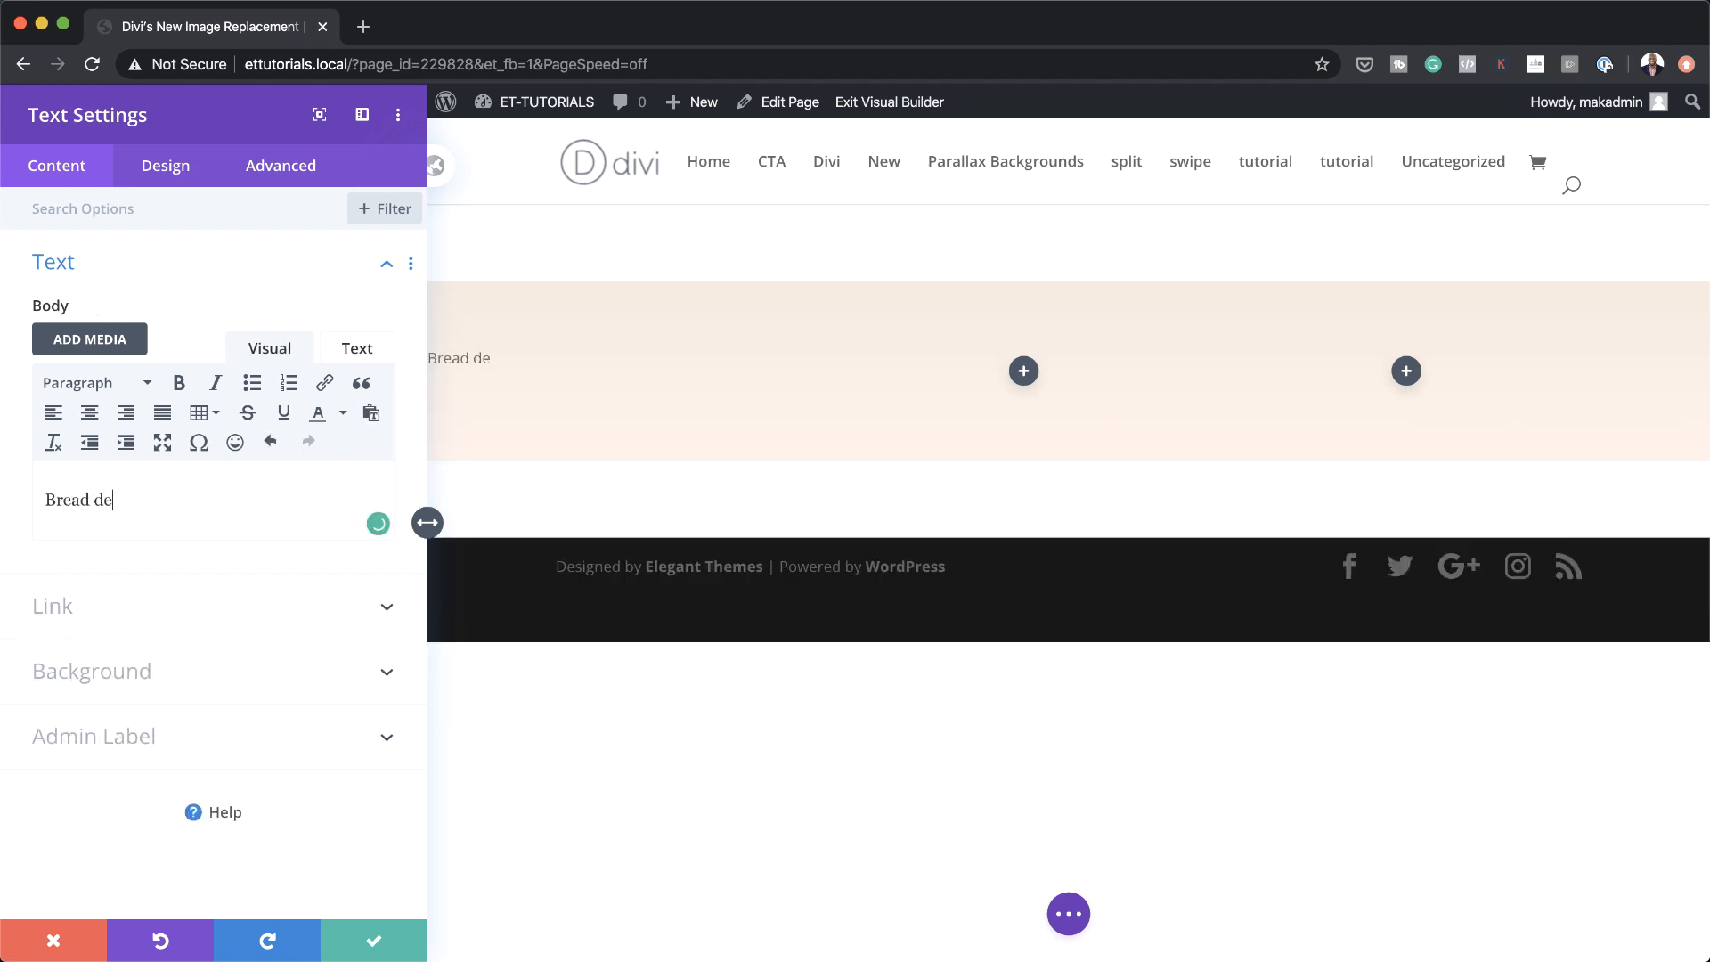
{"action": "type", "text": "livery"}
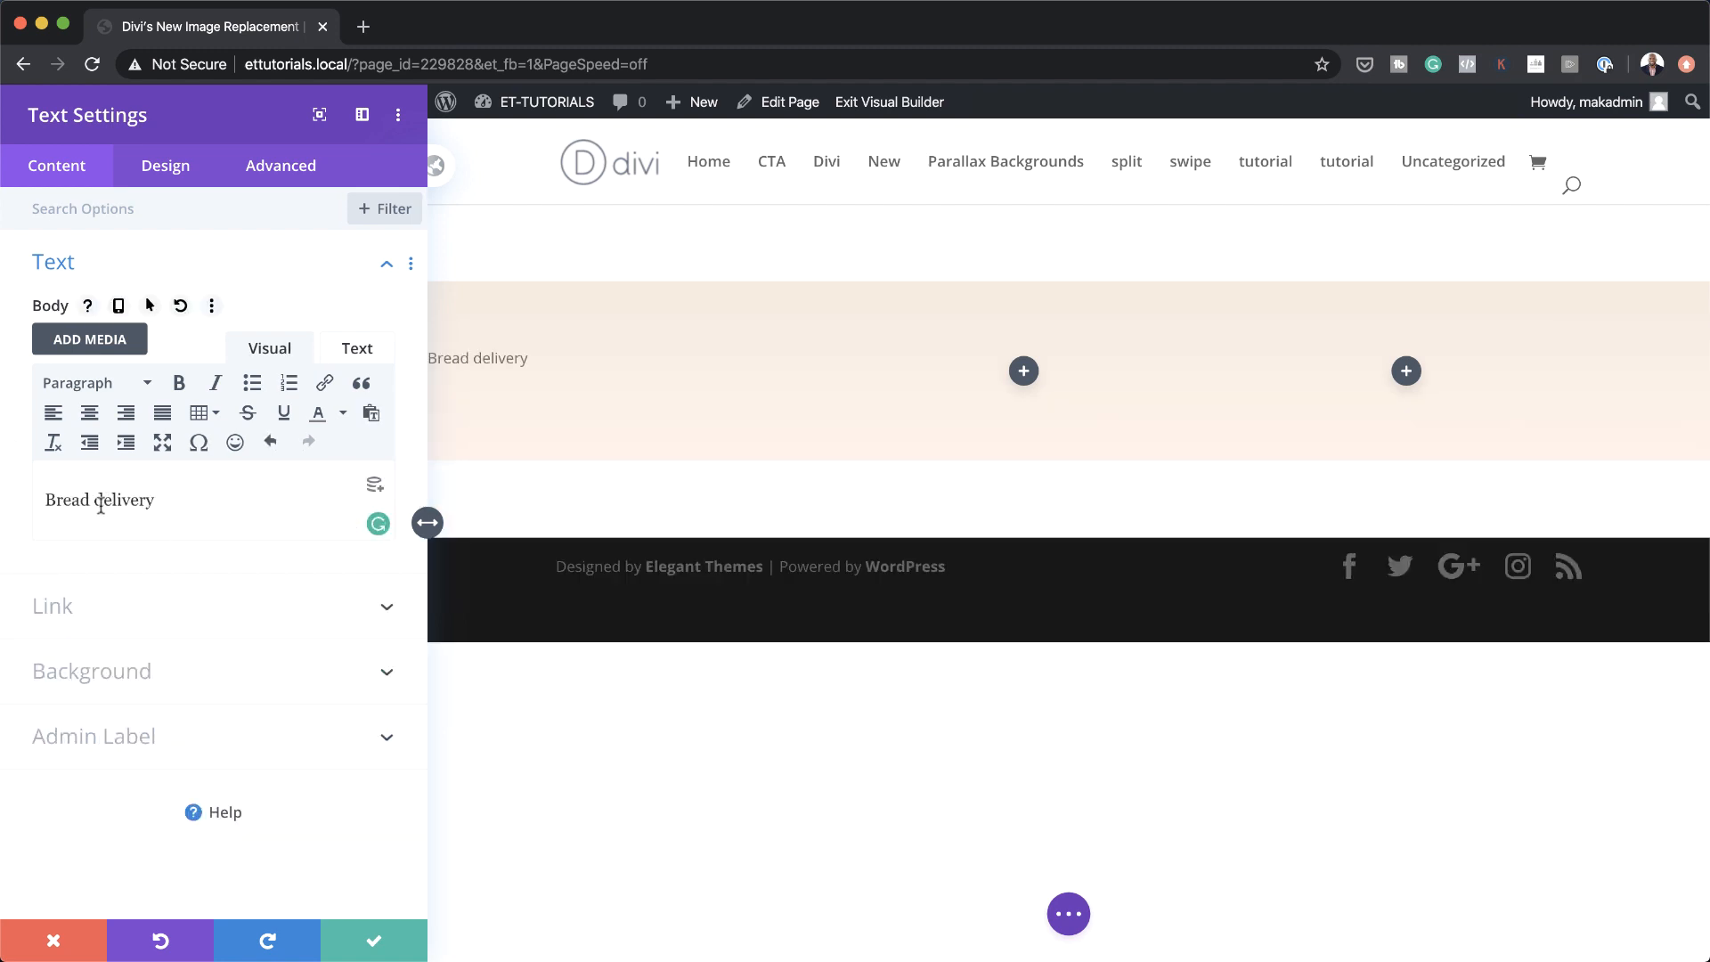
{"action": "key", "text": "BackSpace"}
{"action": "type", "text": "D"}
Format the "Bread Delivery" text as Heading 2
{"action": "left_click_drag", "start_coordinate": [199, 503], "coordinate": [23, 488]}
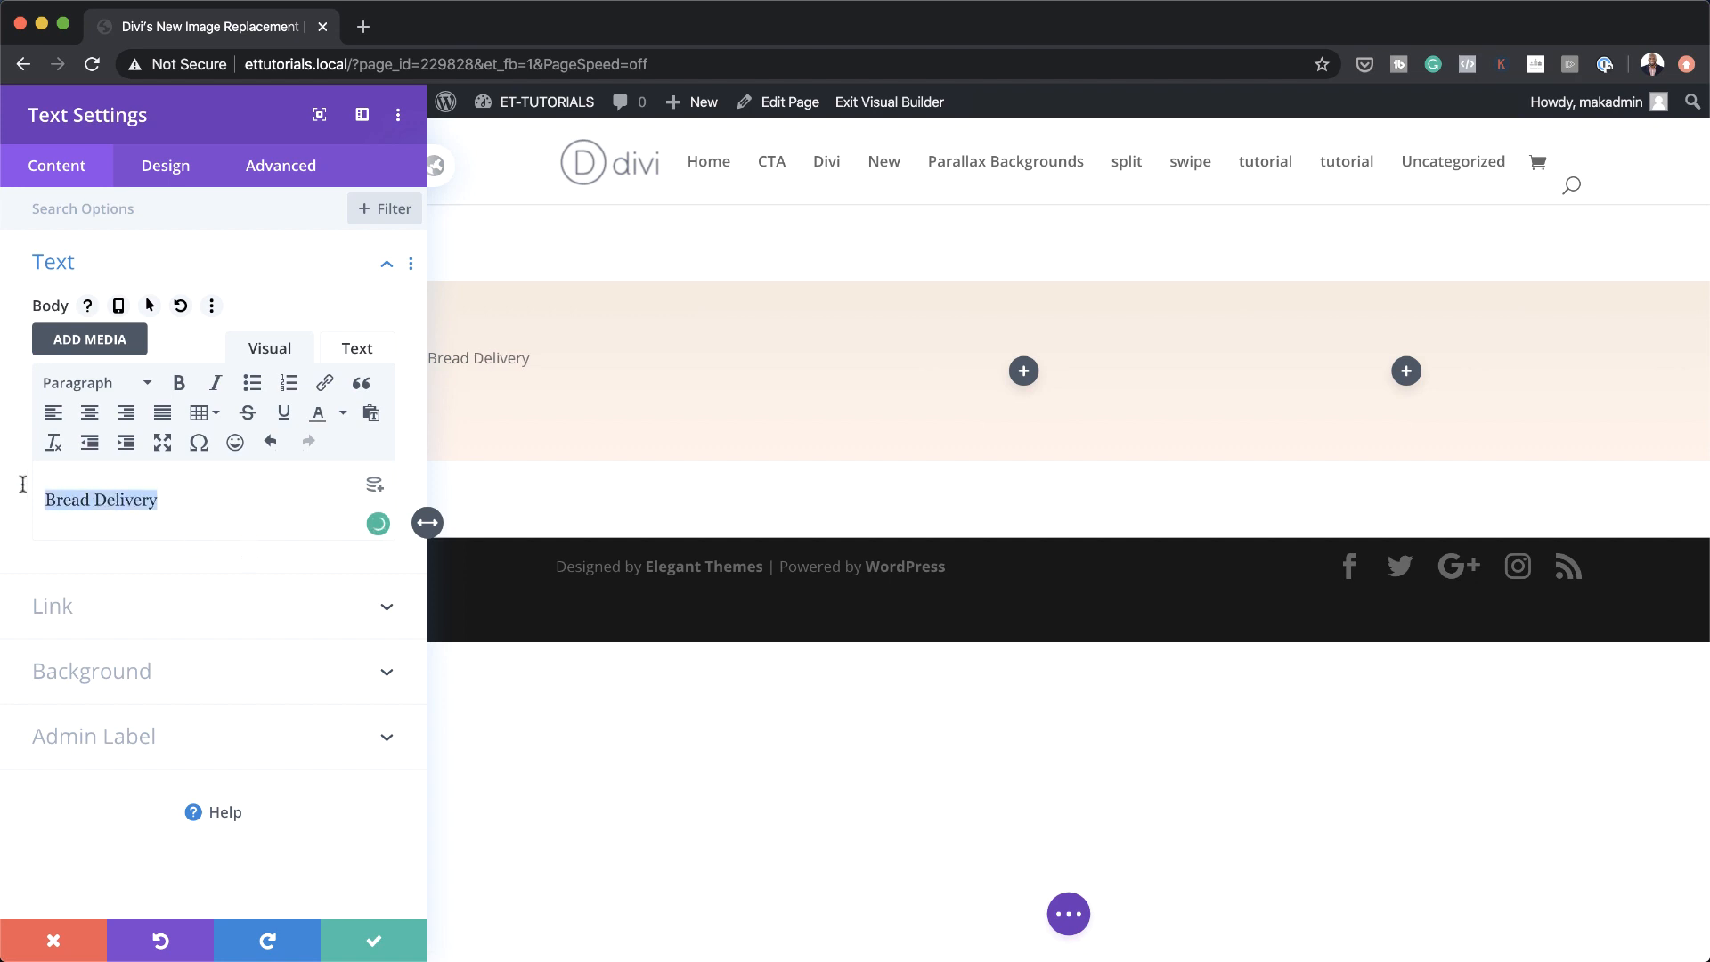
{"action": "left_click", "coordinate": [92, 385]}
{"action": "left_click", "coordinate": [123, 513]}
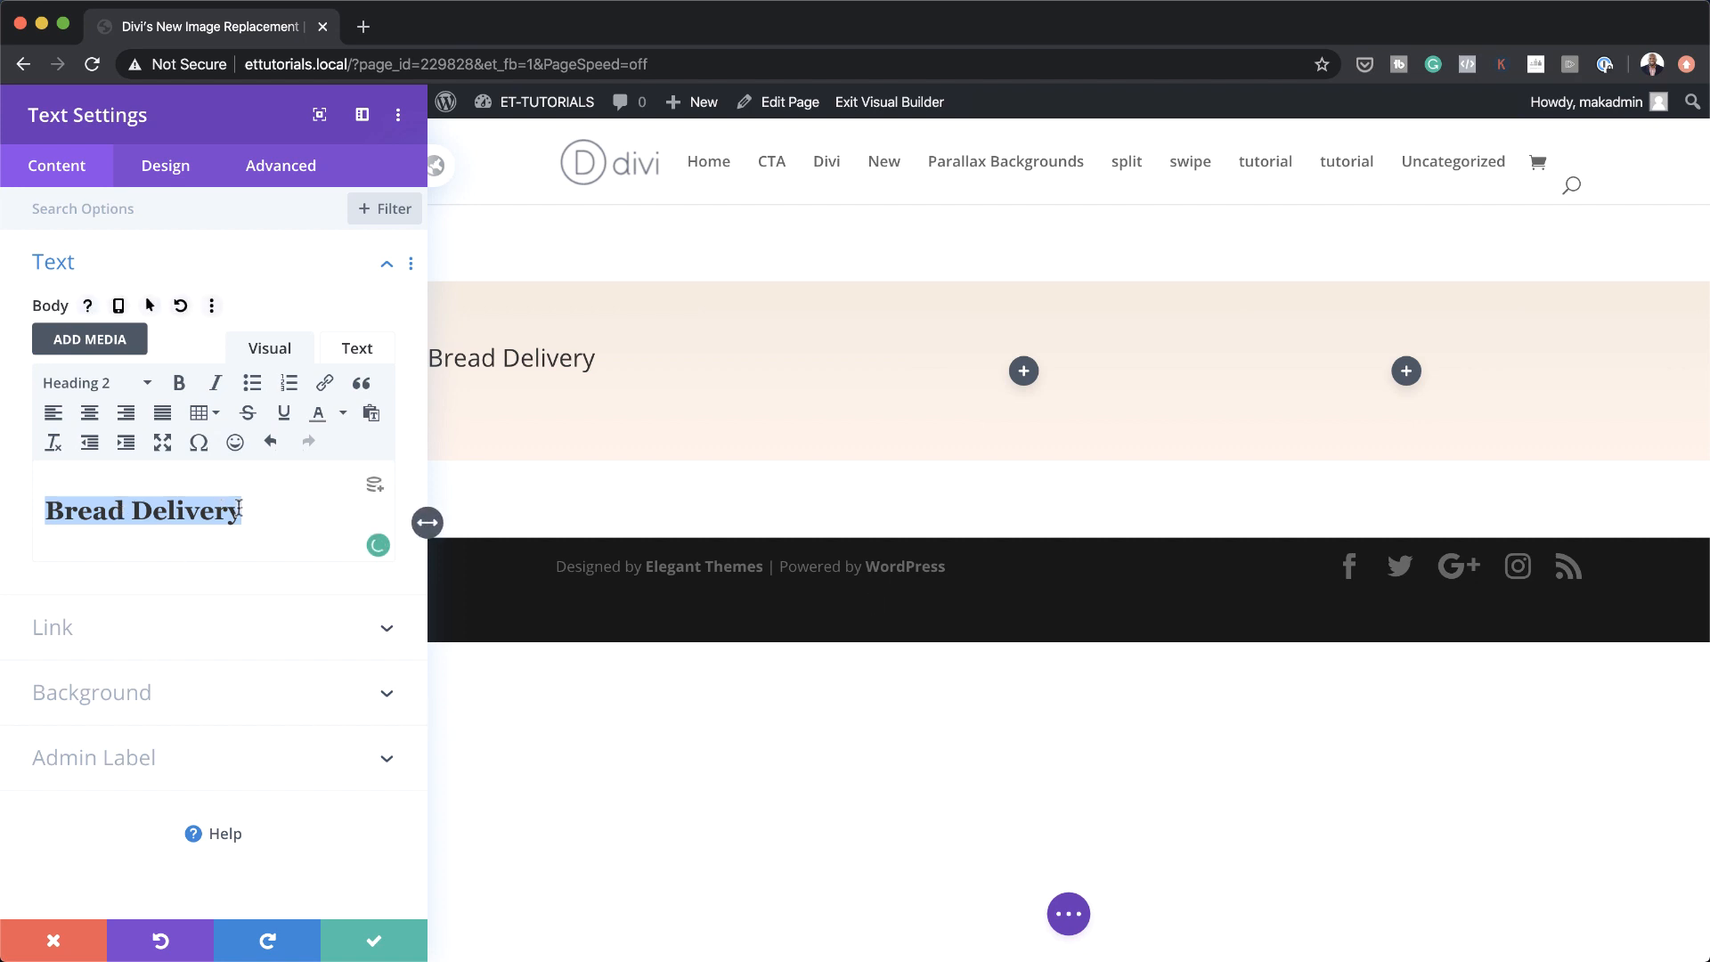
Set the text module's Heading 2 font to Annie Use Your Telescope
{"action": "left_click", "coordinate": [166, 166]}
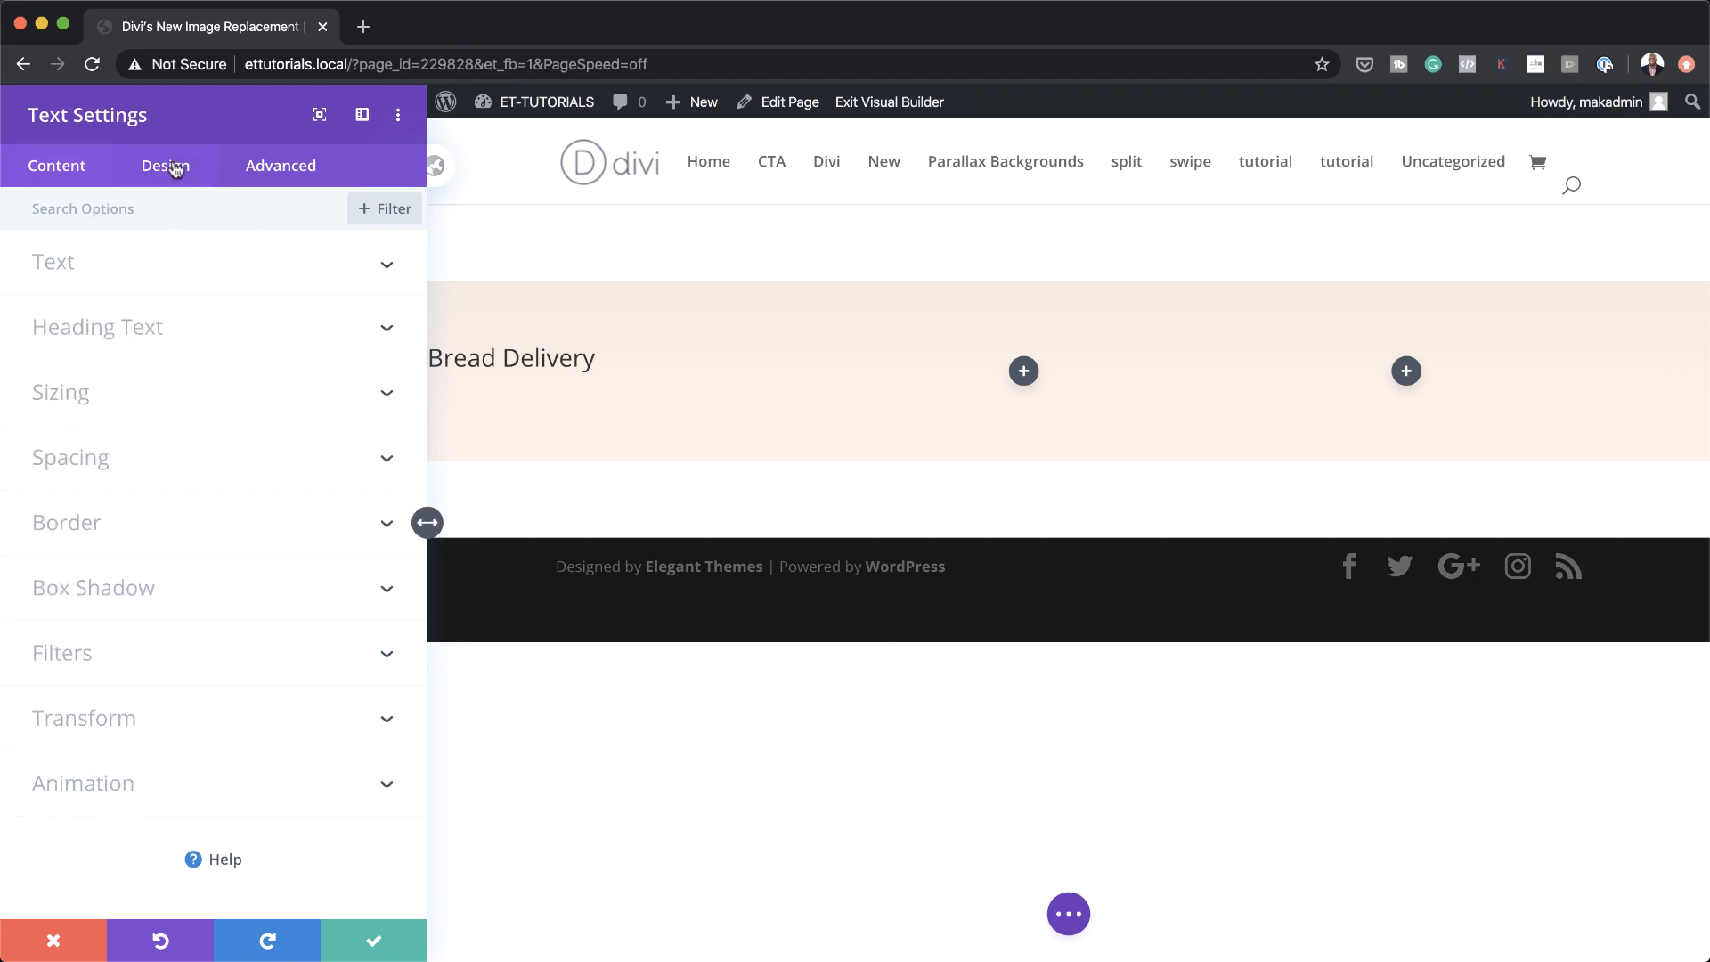
{"action": "left_click", "coordinate": [121, 334]}
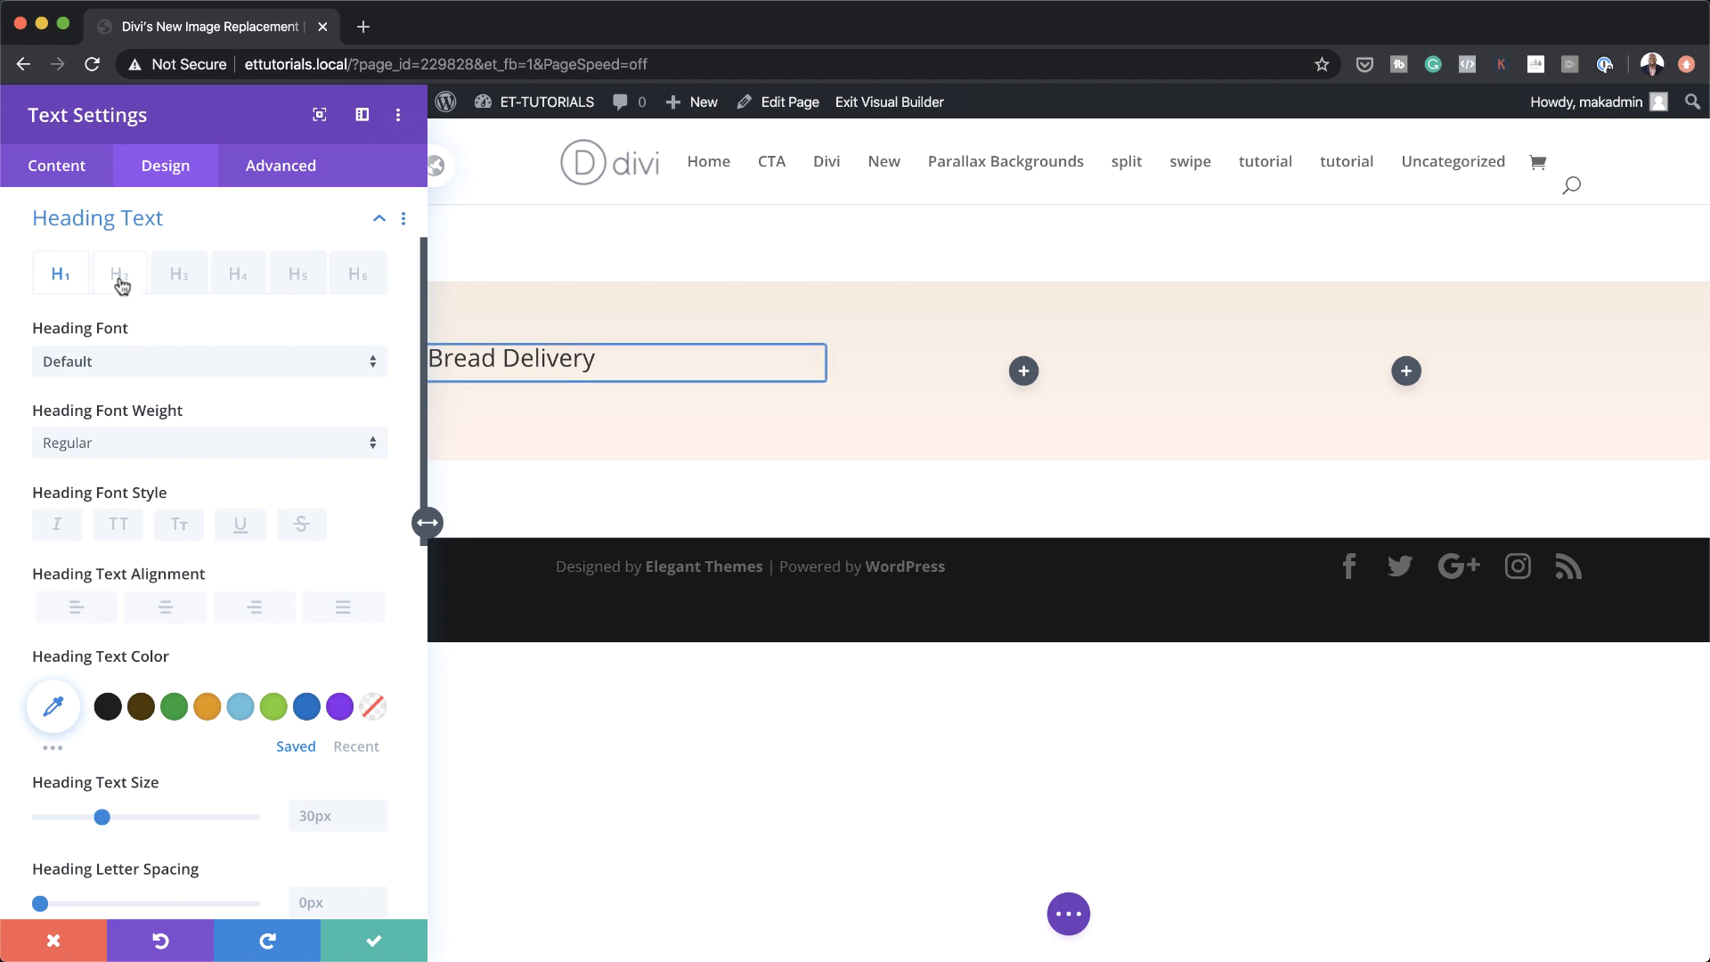
{"action": "left_click", "coordinate": [122, 283]}
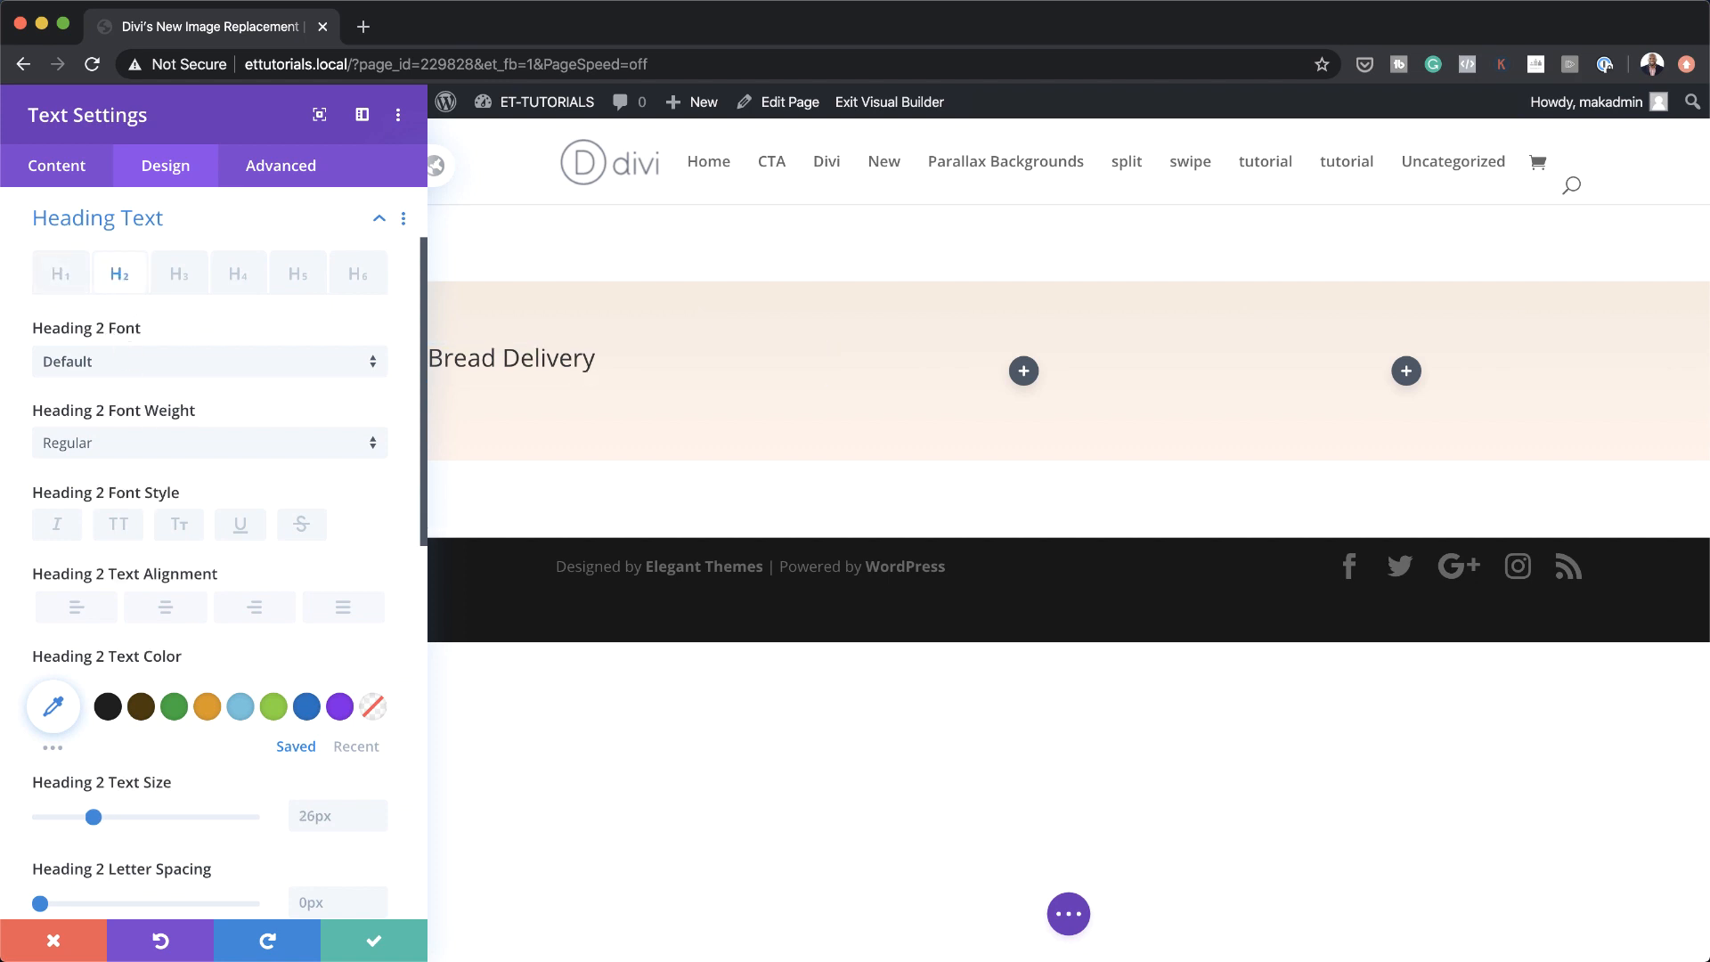
{"action": "key", "text": "super+Tab"}
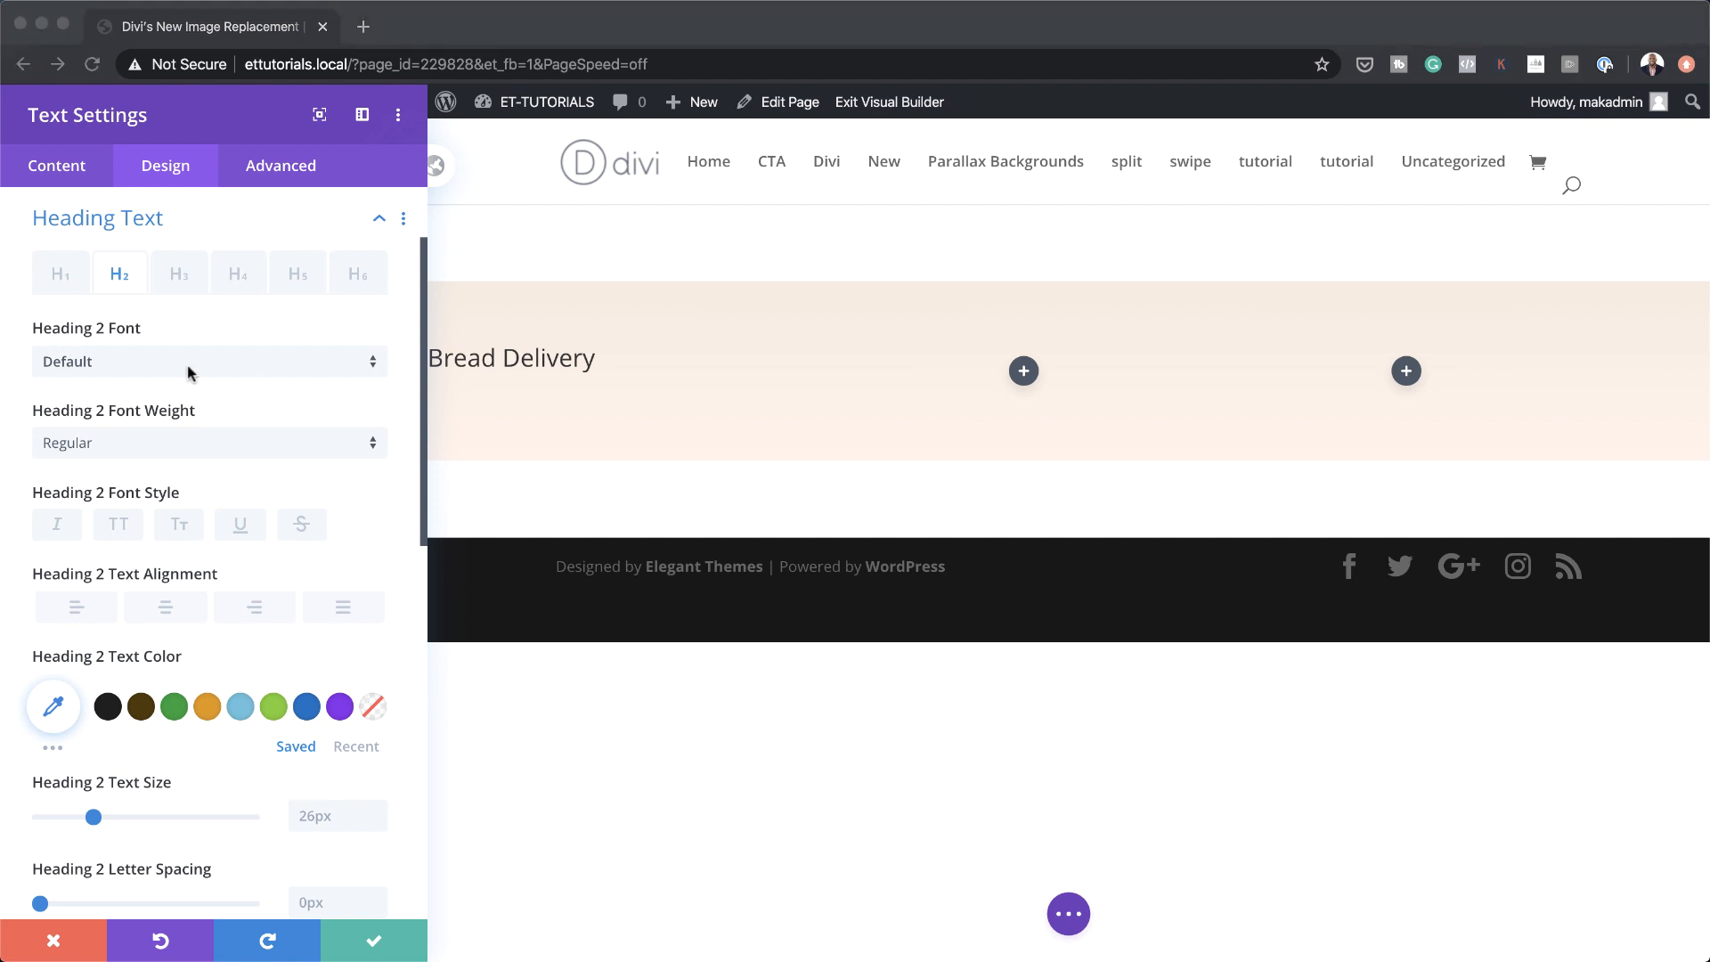
{"action": "key", "text": "super+Tab"}
{"action": "left_click", "coordinate": [105, 365]}
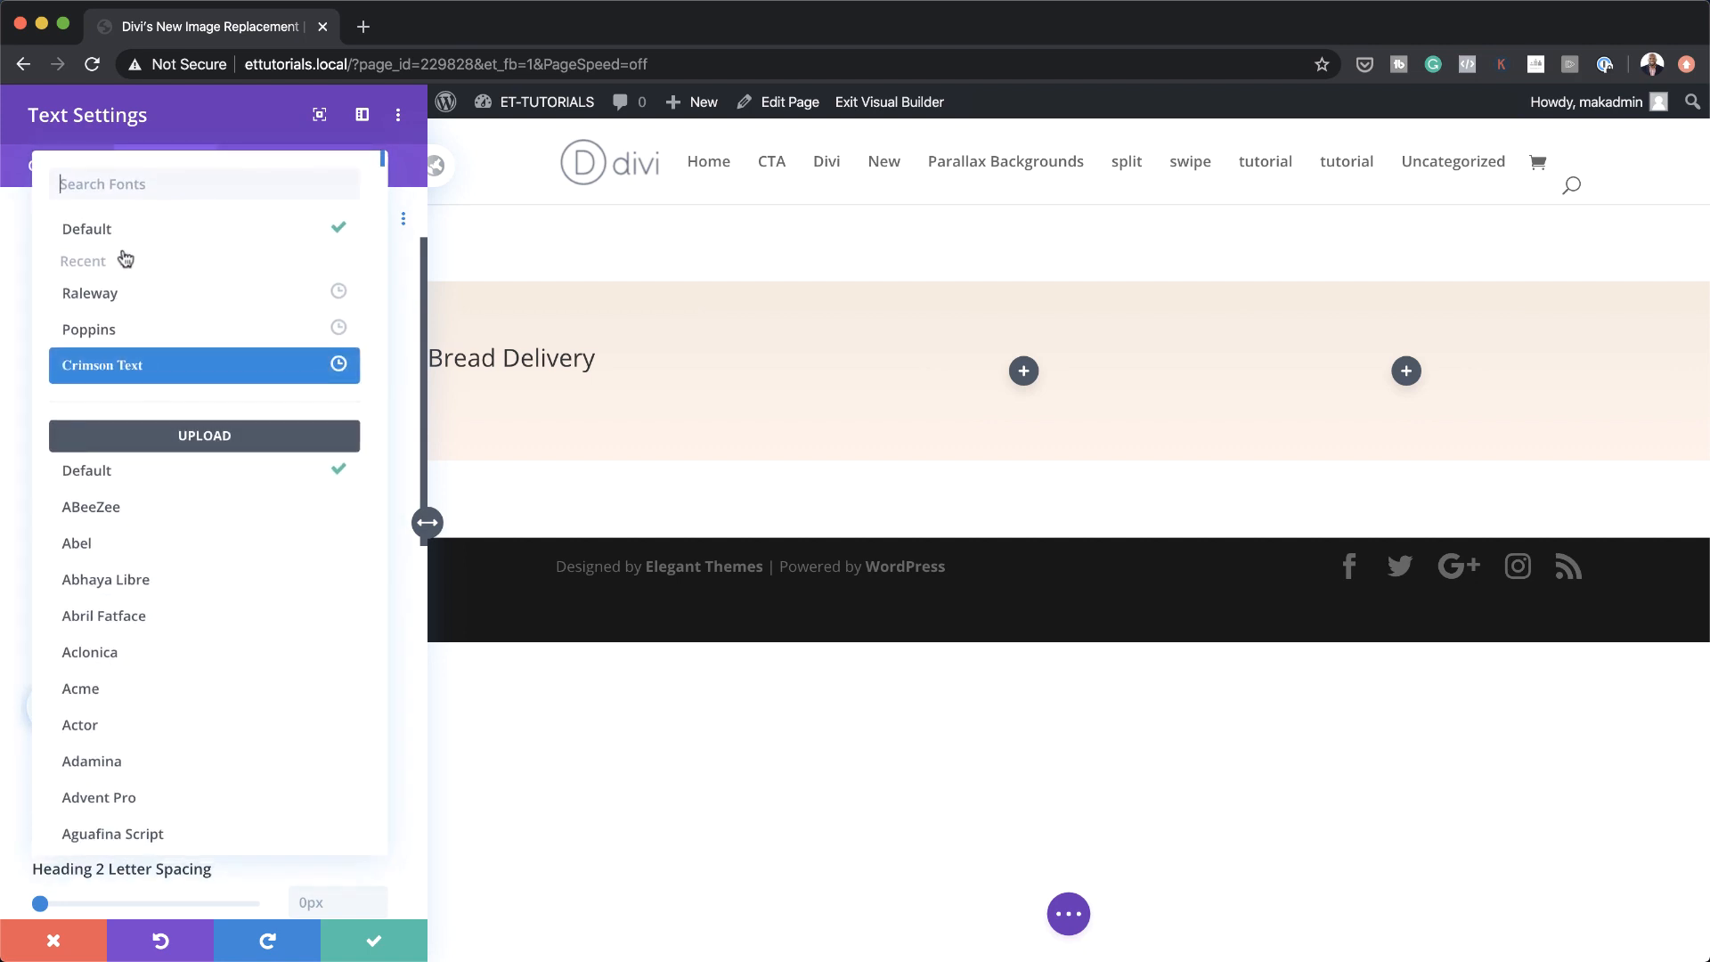
{"action": "left_click", "coordinate": [130, 184]}
{"action": "type", "text": "Annie Use Your Telescope"}
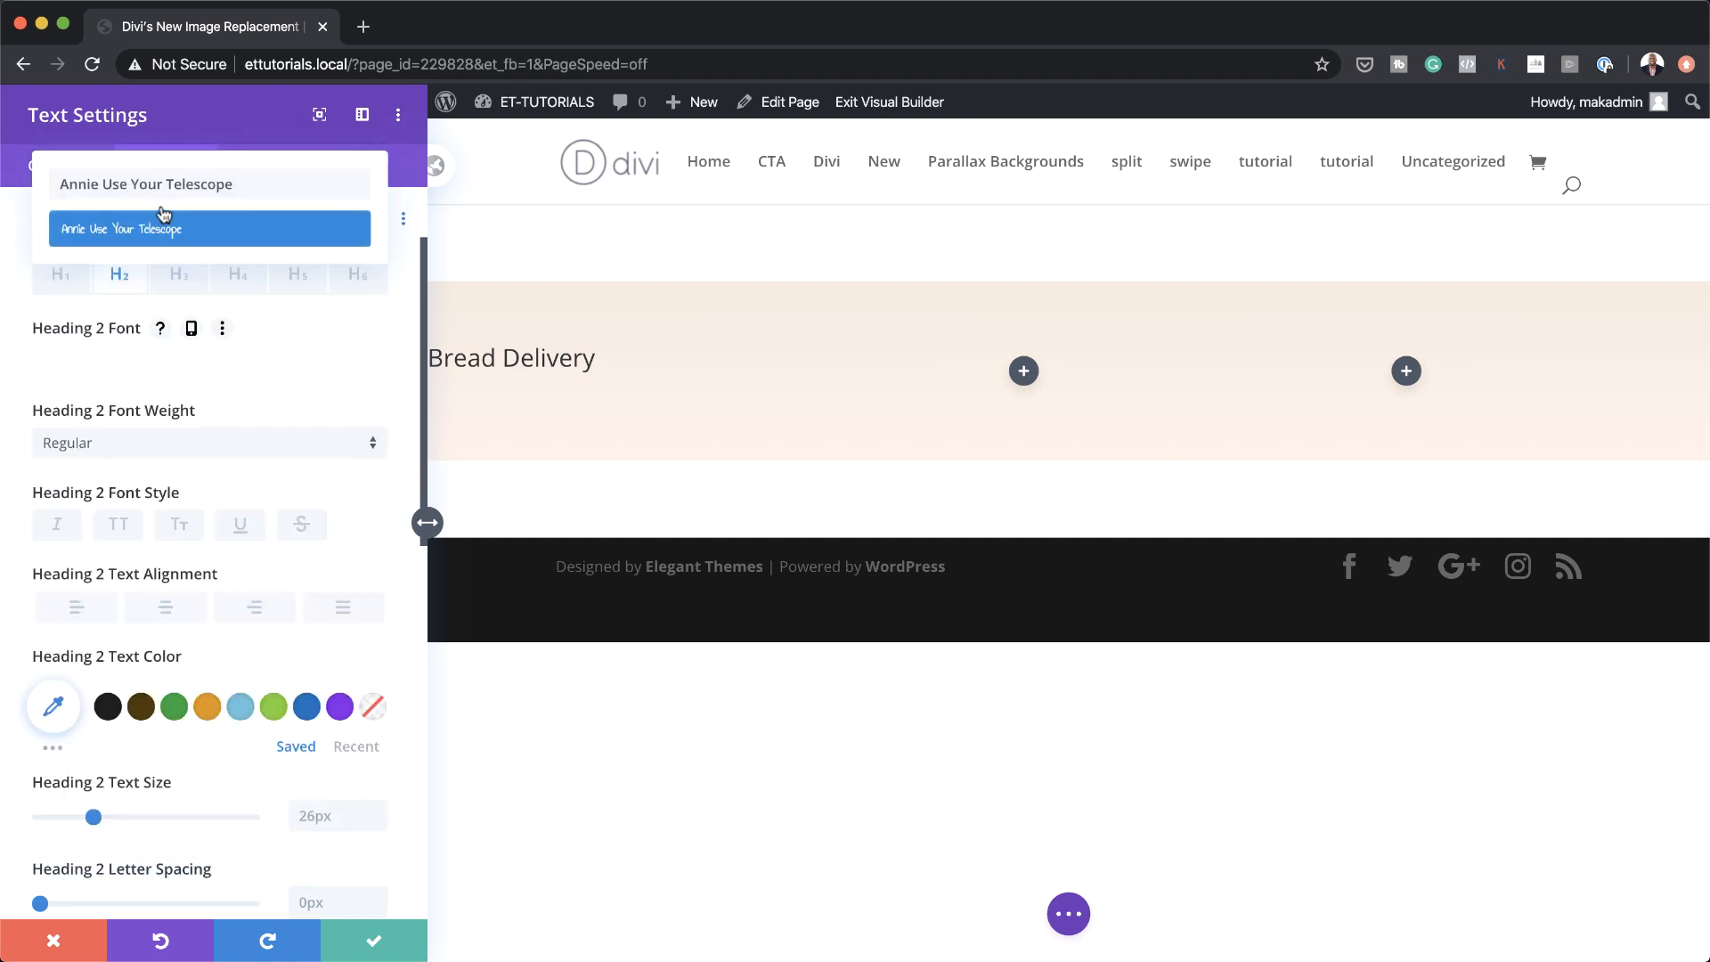
{"action": "left_click", "coordinate": [194, 231]}
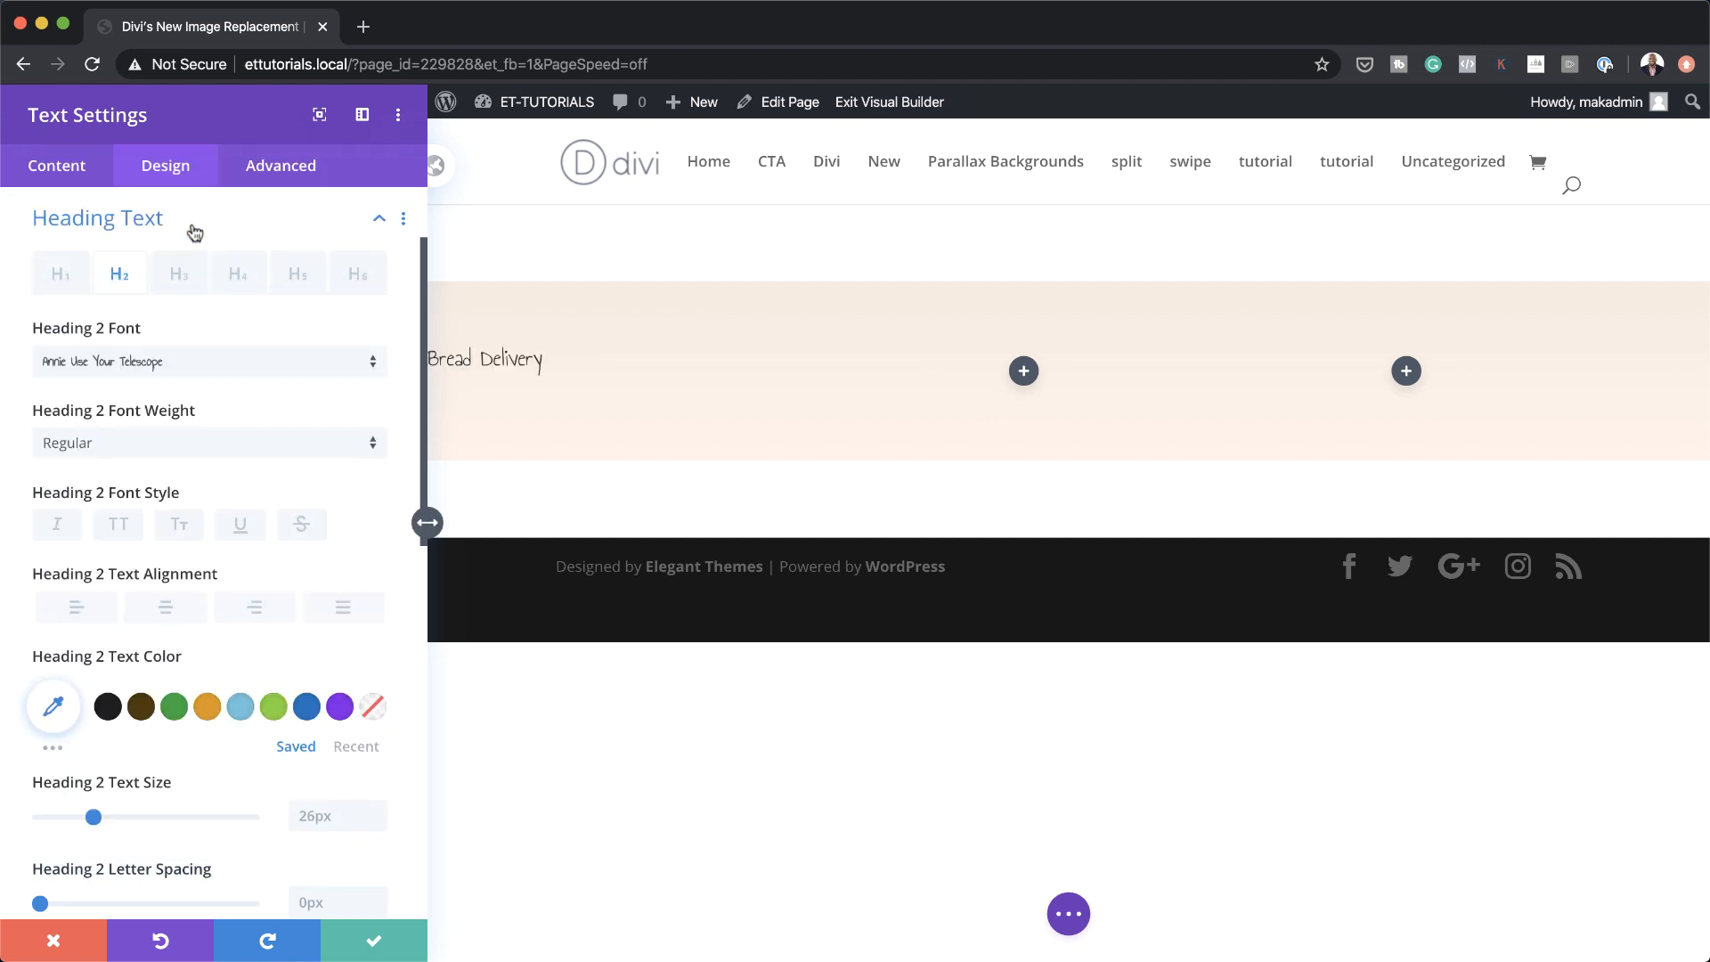
Set the Heading 2 font weight to Bold and center its text alignment
{"action": "left_click", "coordinate": [271, 447]}
{"action": "left_click", "coordinate": [238, 502]}
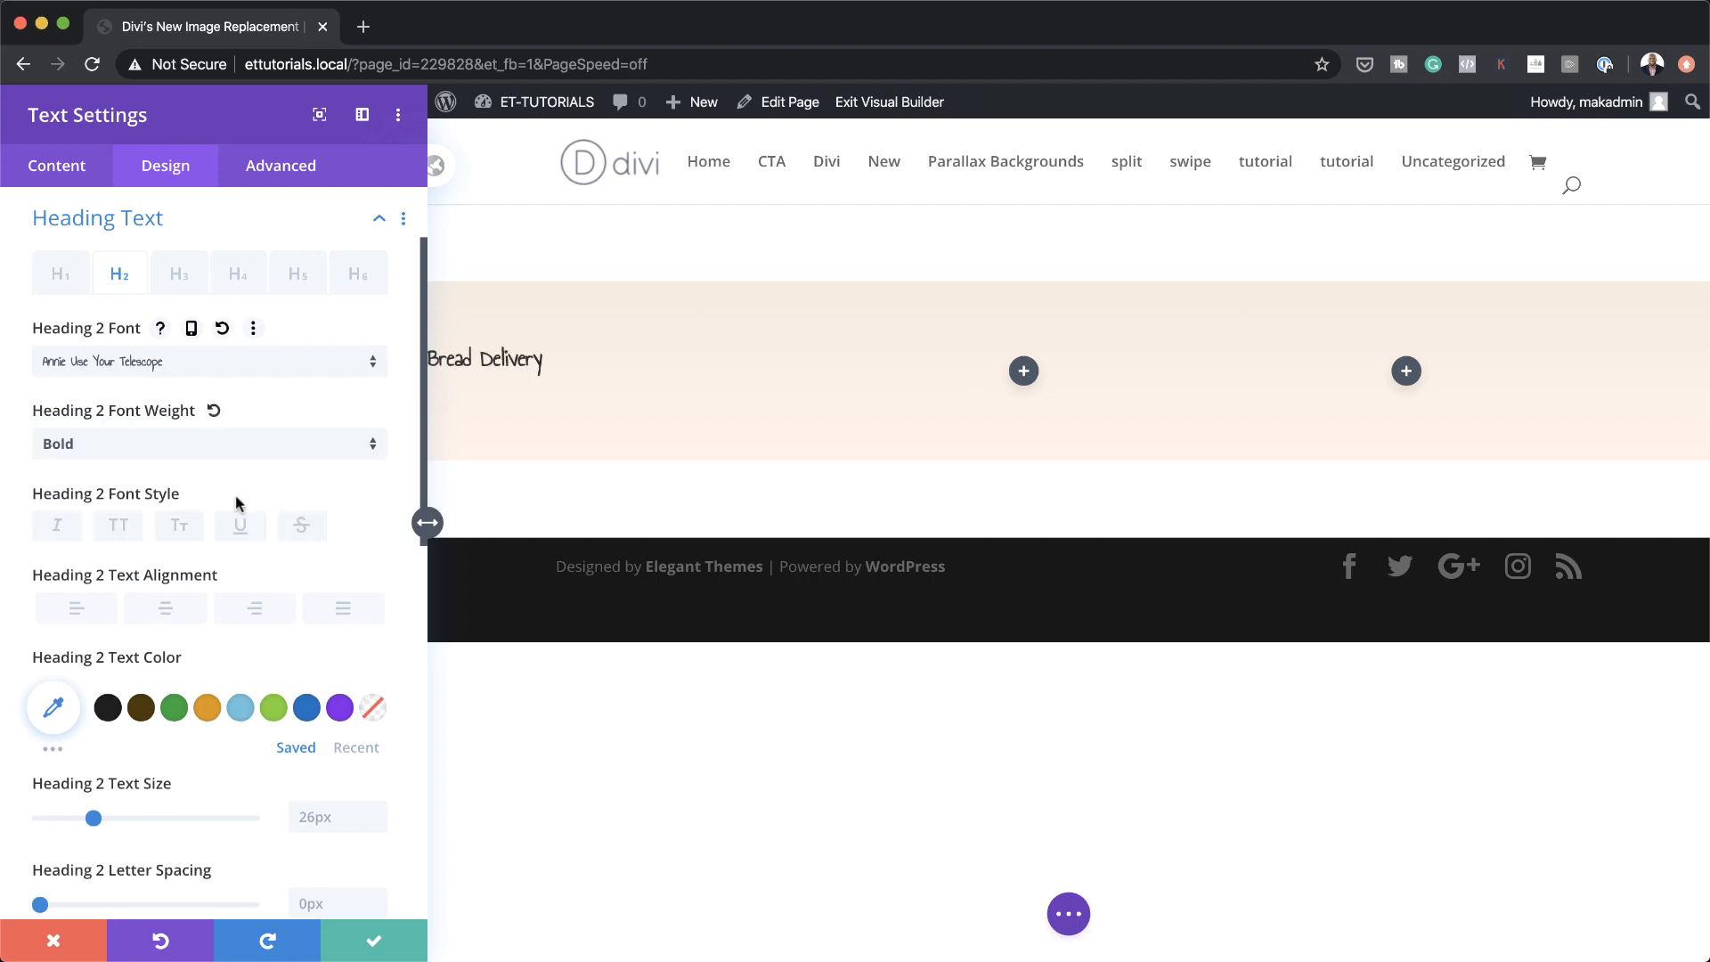
{"action": "left_click", "coordinate": [164, 610]}
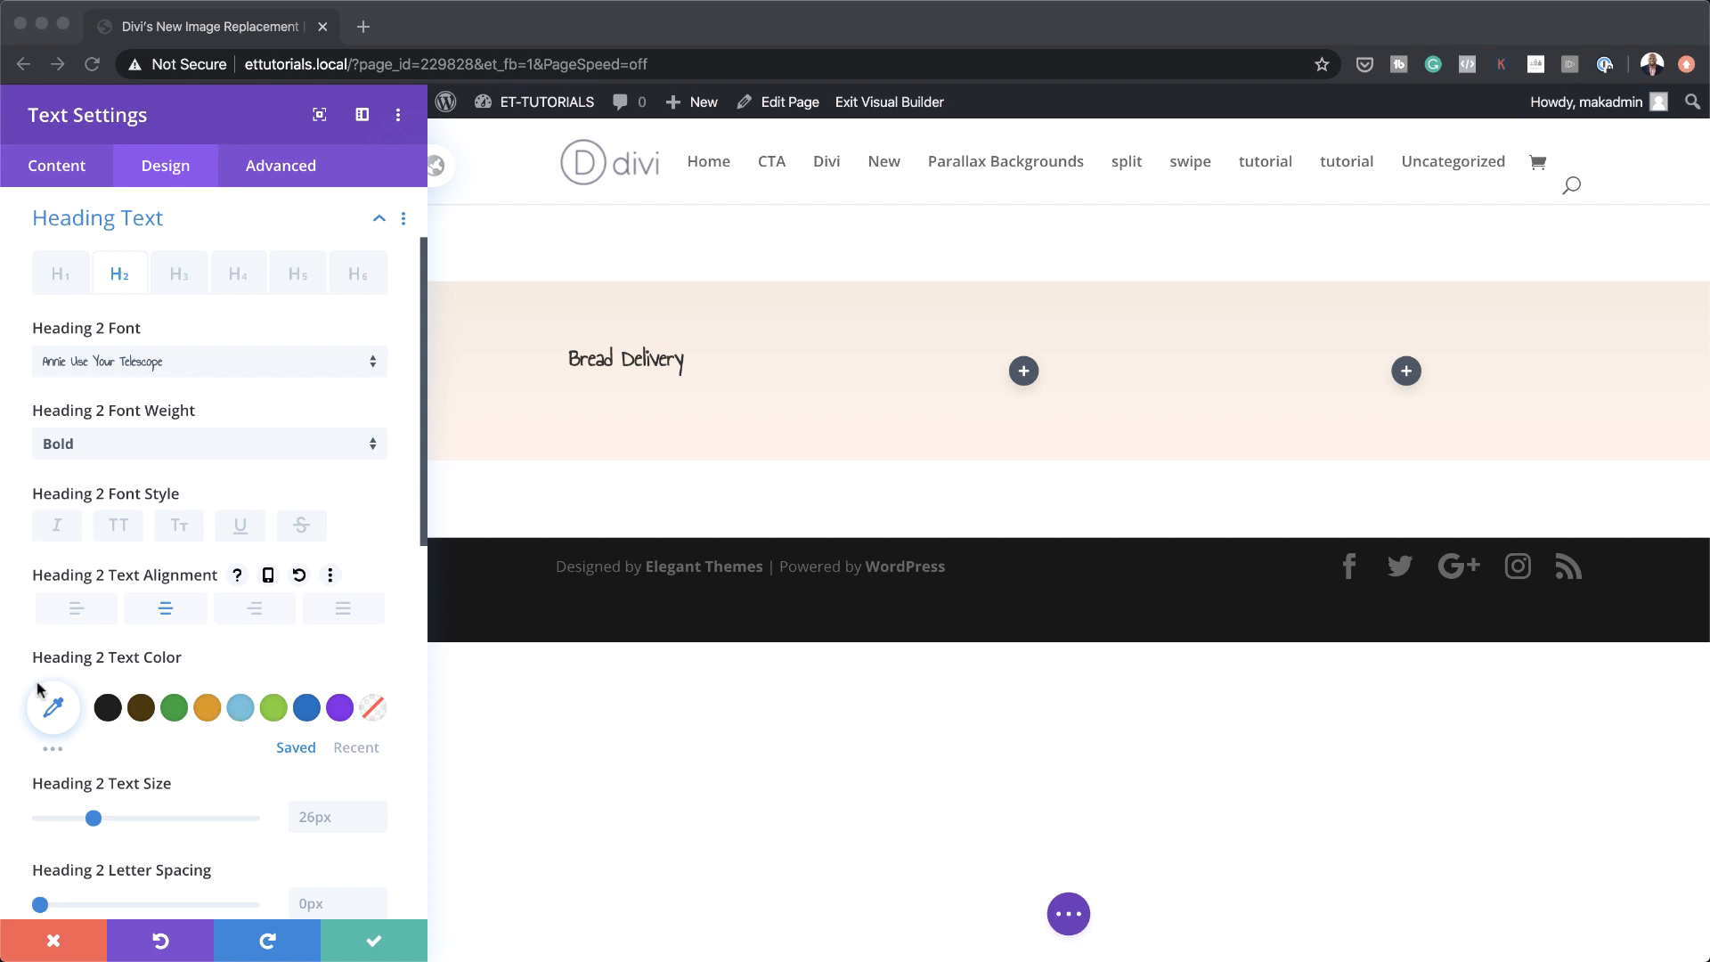
Set the Heading 2 text color to #793715
{"action": "scroll", "coordinate": [216, 658], "scroll_direction": "down", "scroll_amount": 3}
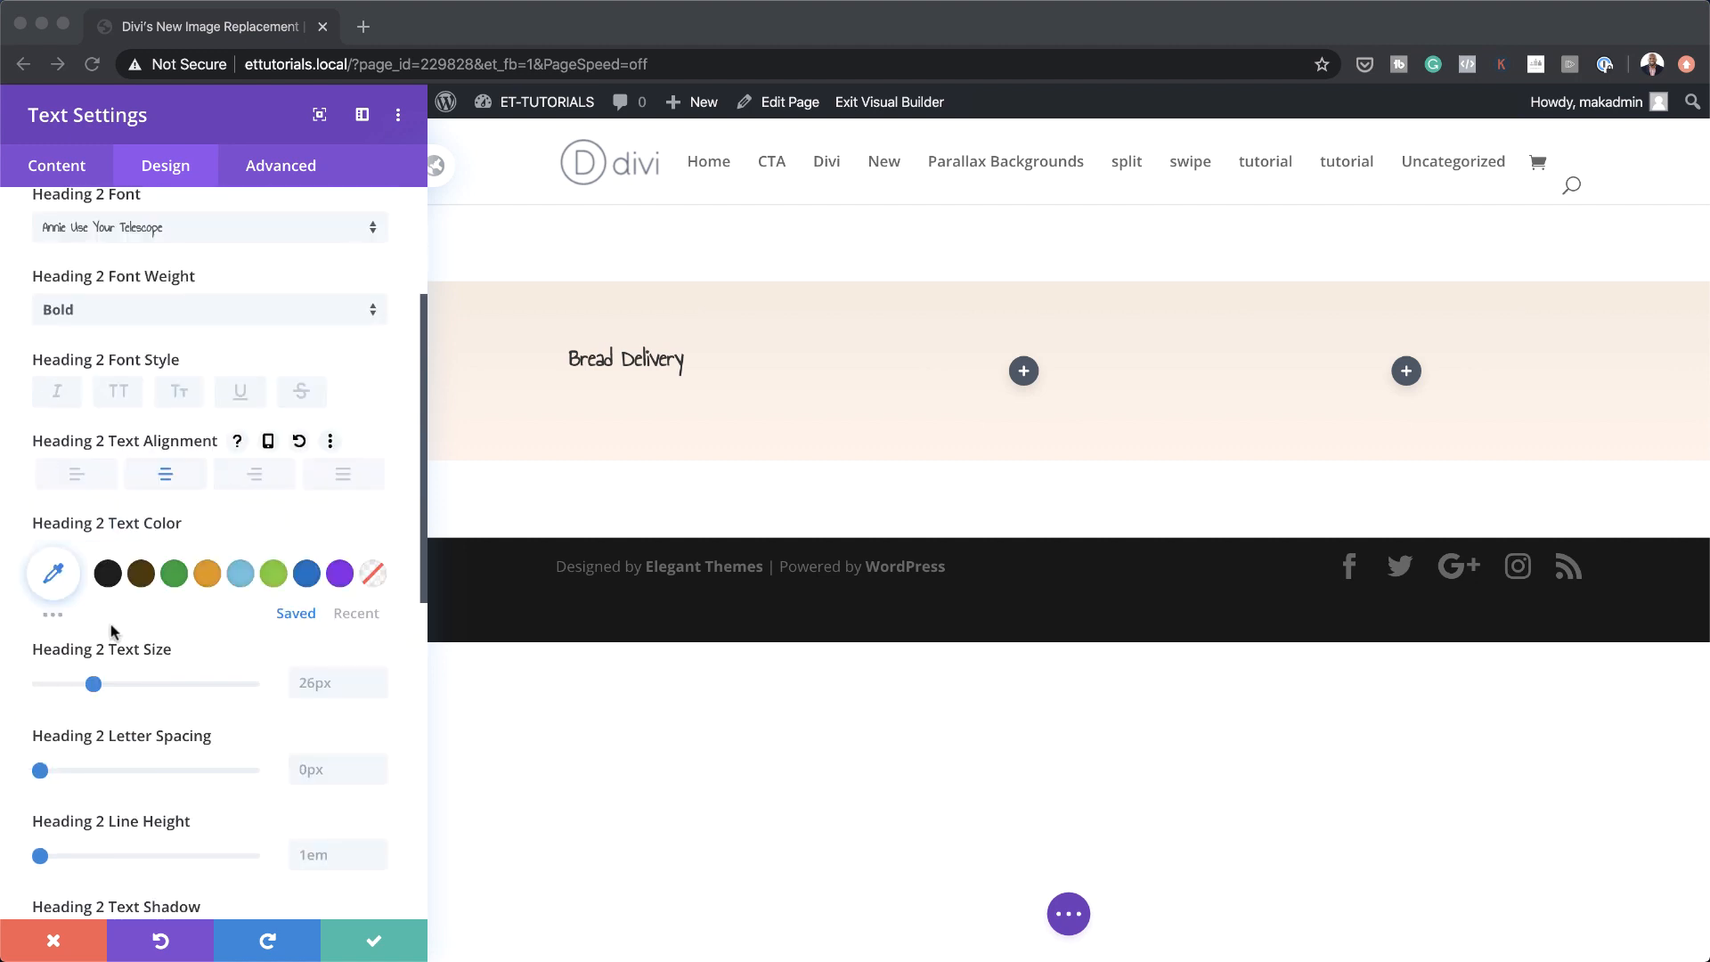
{"action": "left_click", "coordinate": [54, 575]}
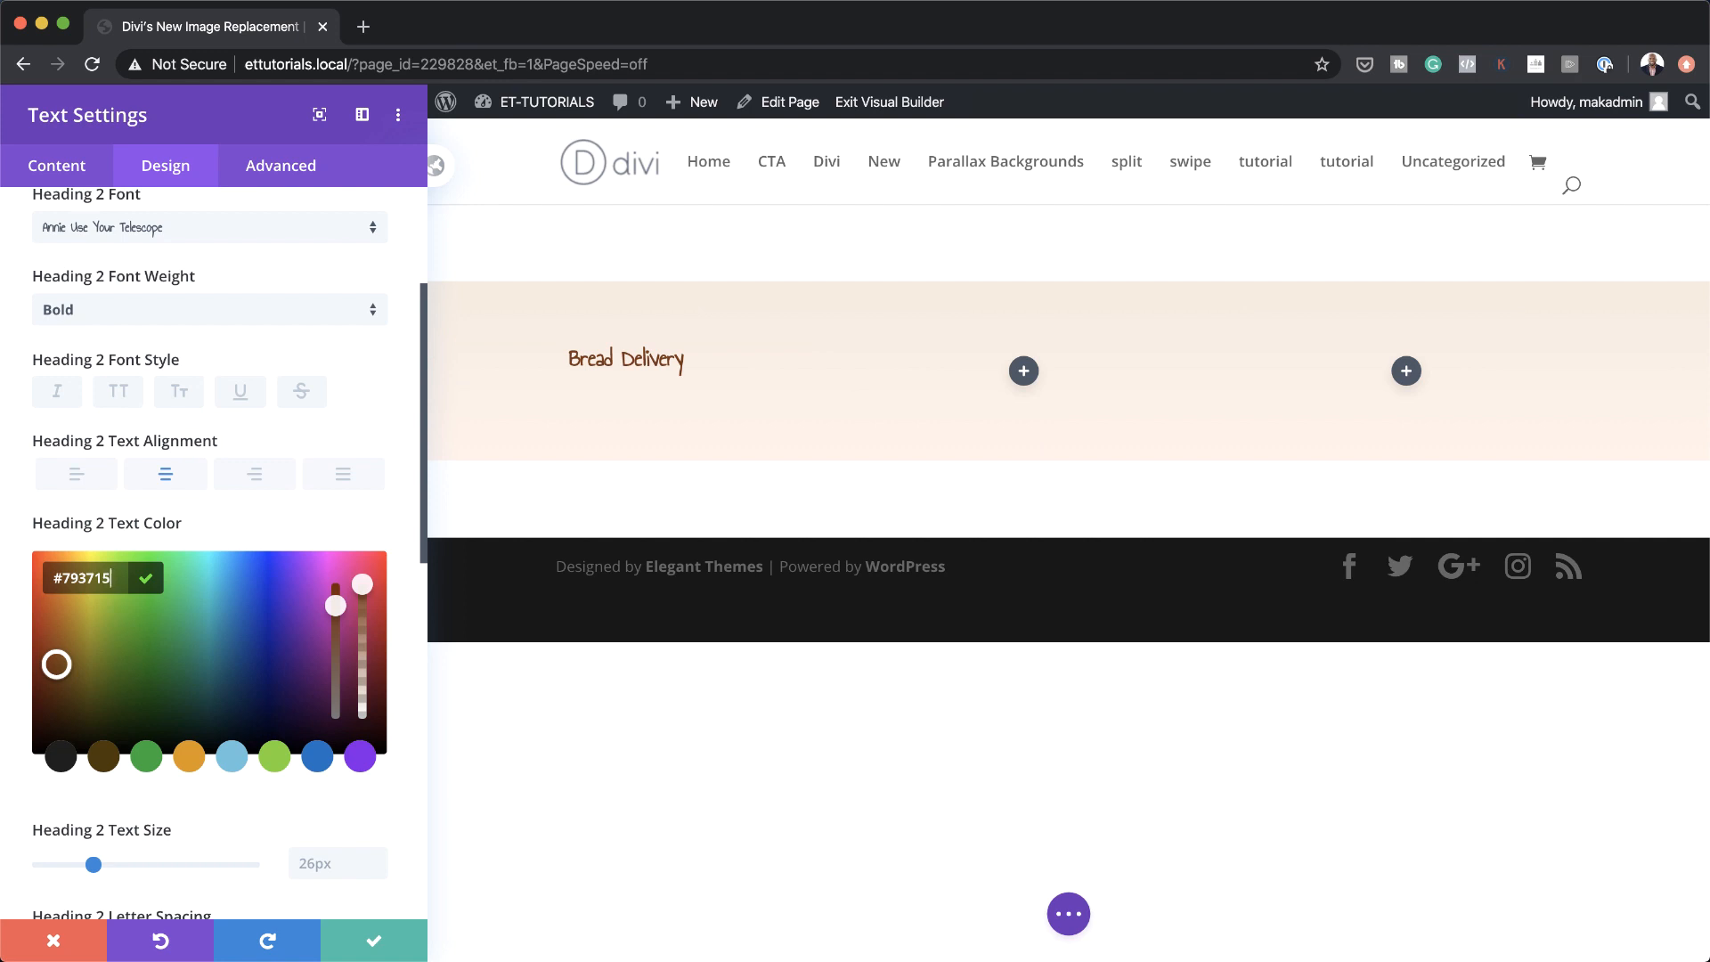
{"action": "key", "text": "super+Tab"}
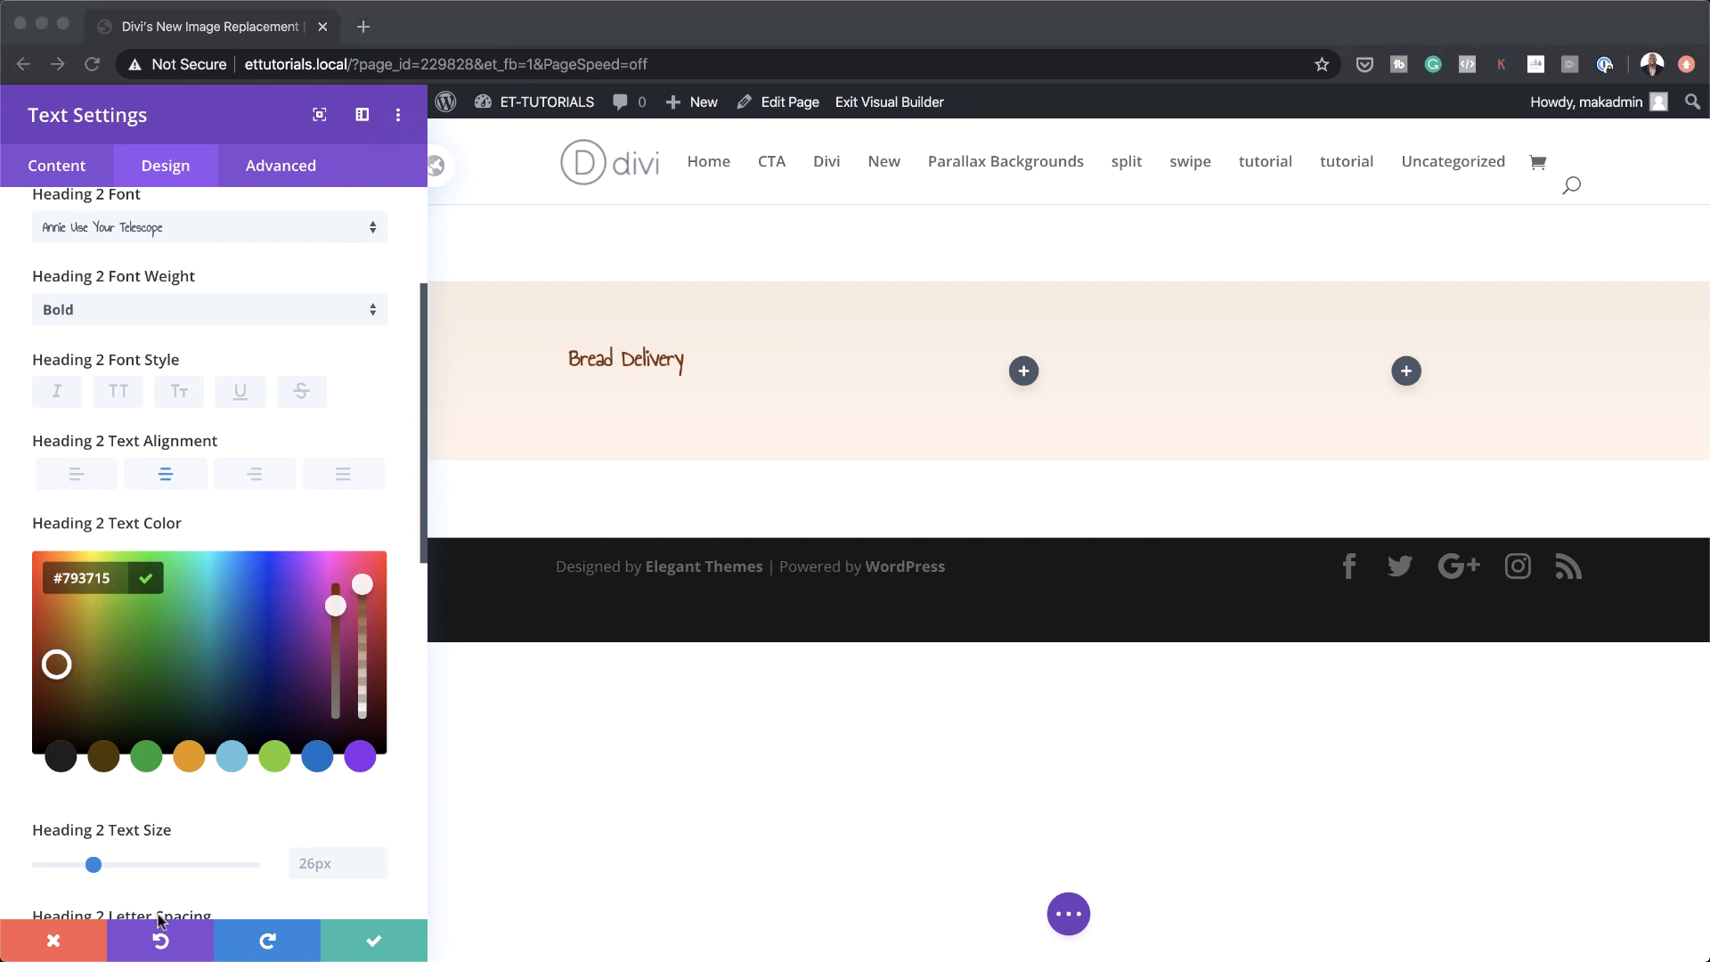
Set the Heading 2 text size to 7.2vw
{"action": "scroll", "coordinate": [329, 802], "scroll_direction": "down", "scroll_amount": 3}
{"action": "left_click", "coordinate": [331, 739]}
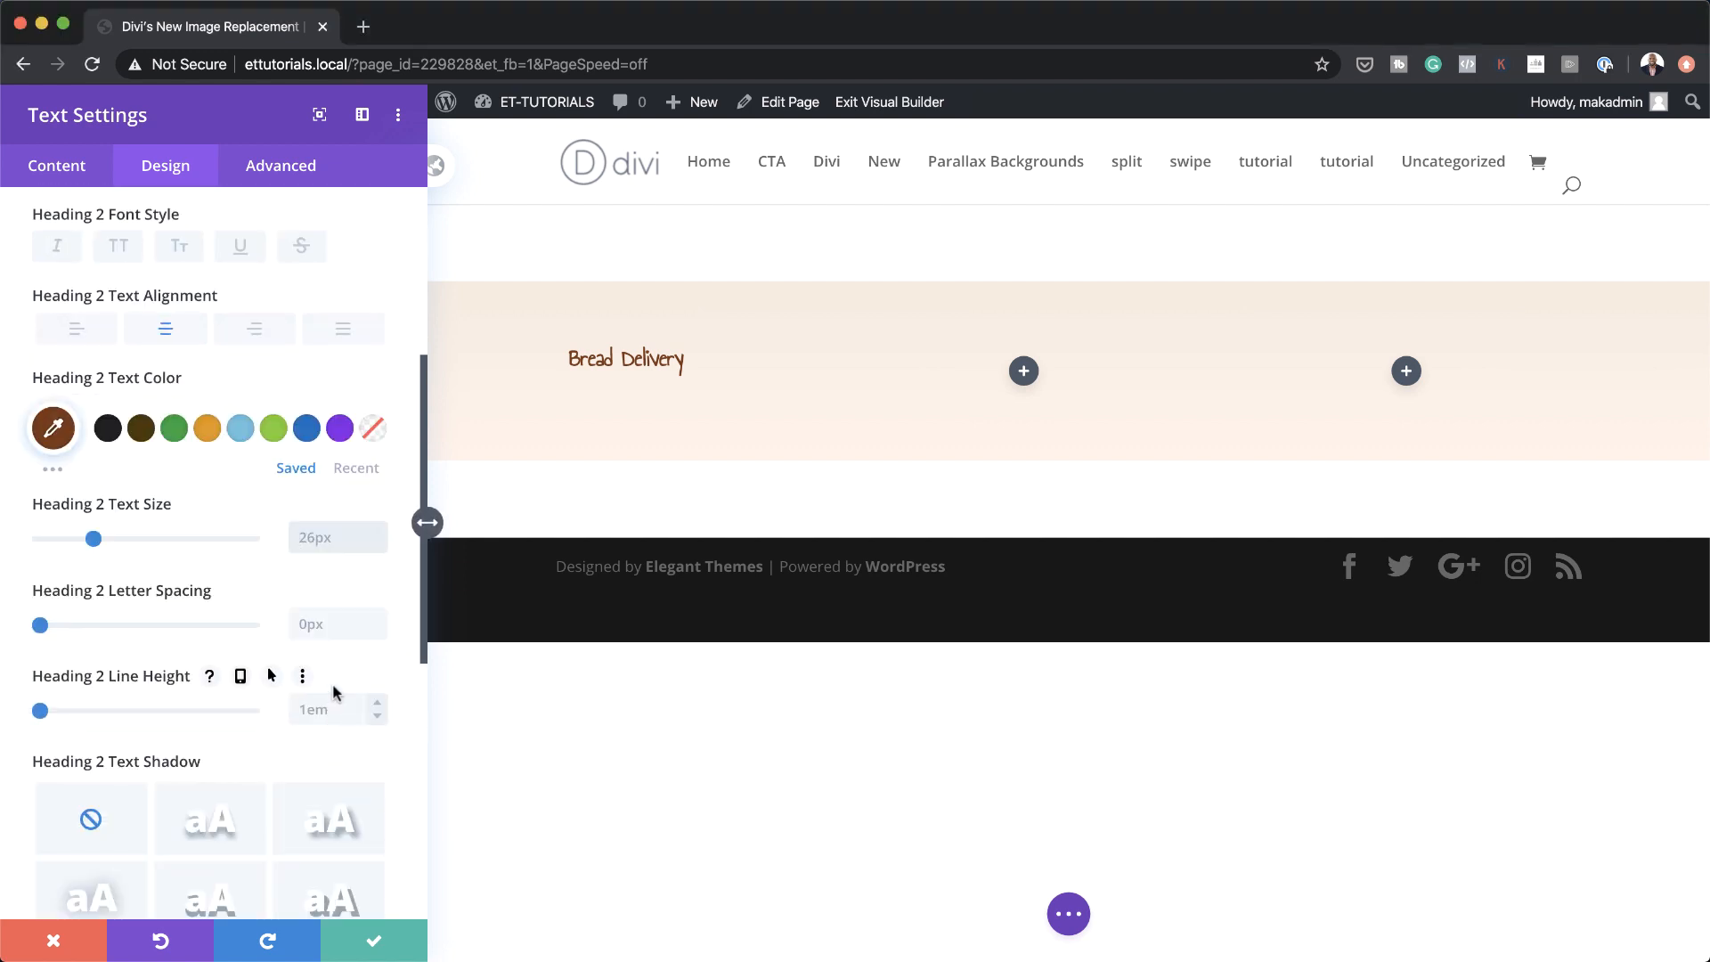
{"action": "type", "text": "7.2vw"}
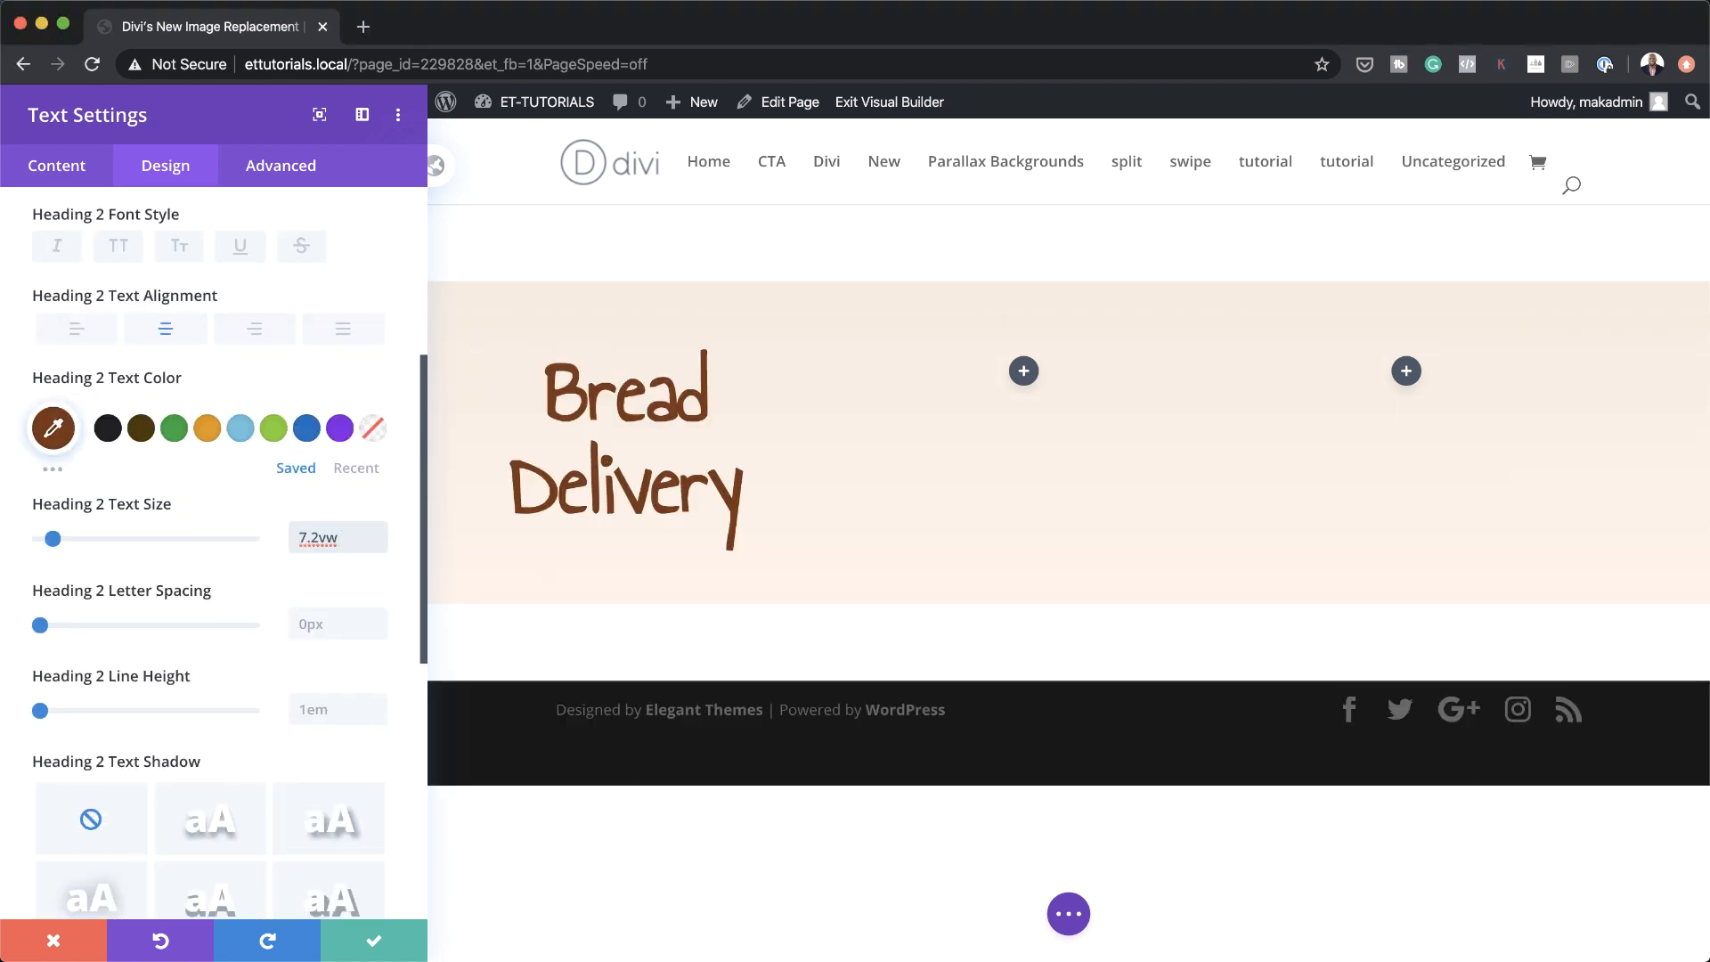
{"action": "key", "text": "super+Tab"}
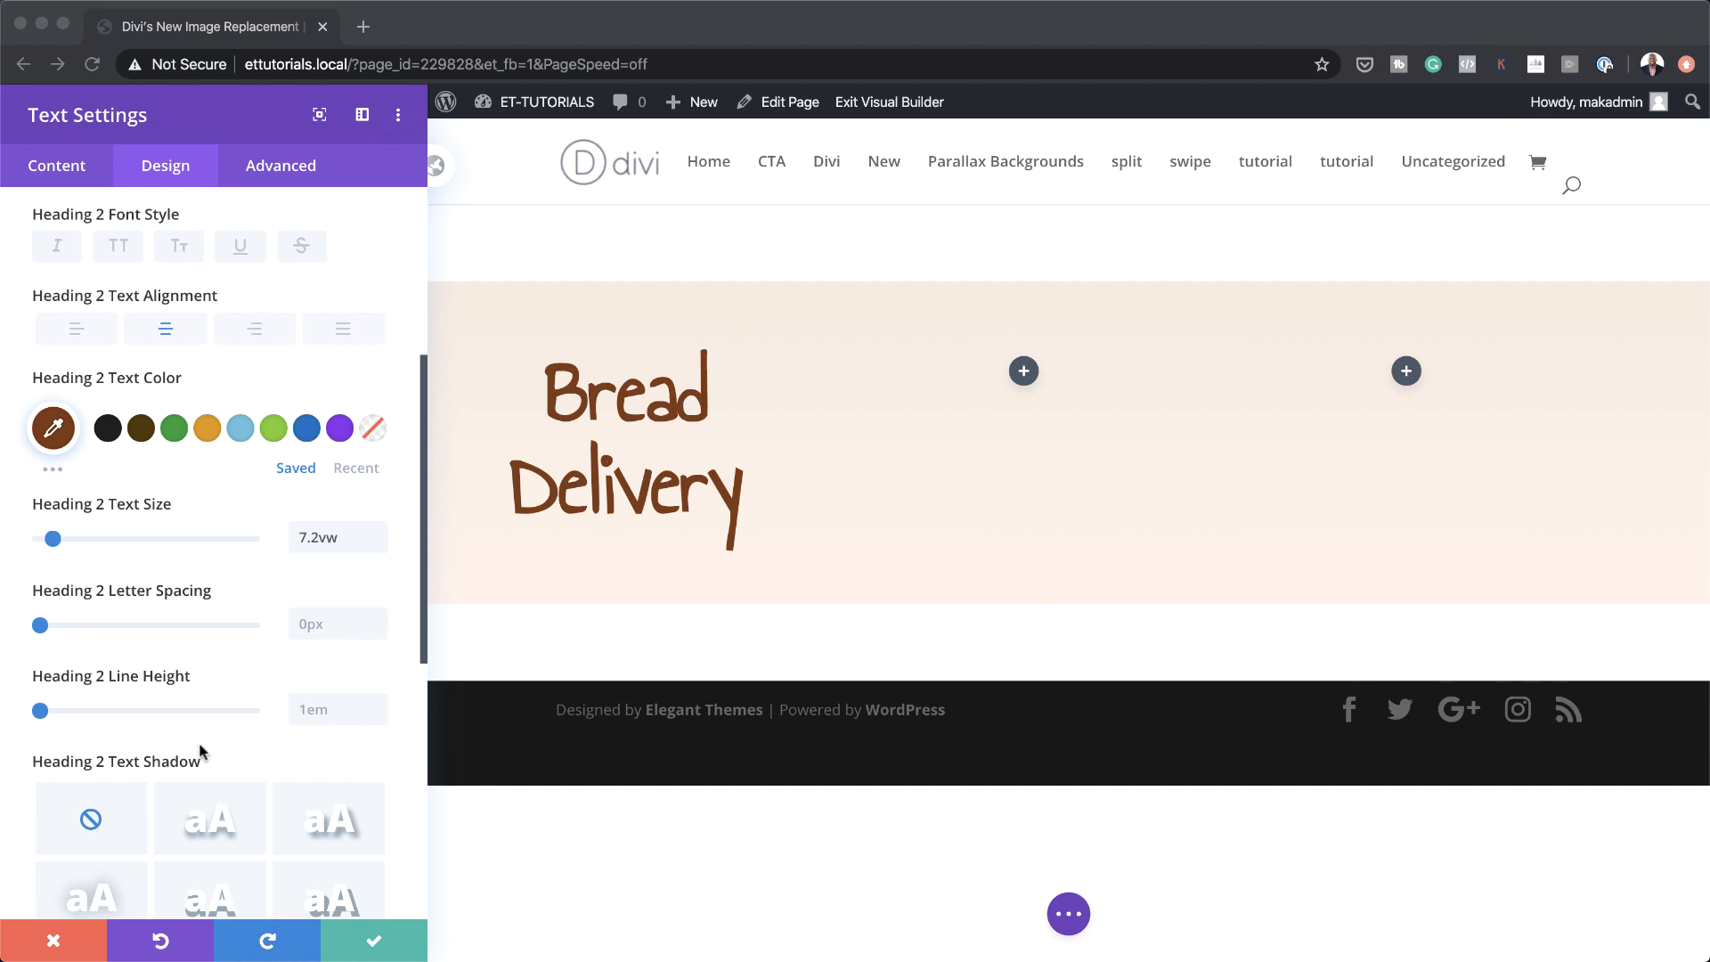
Set the text module's width to 45vw in its sizing options
{"action": "scroll", "coordinate": [199, 750], "scroll_direction": "down", "scroll_amount": 5}
{"action": "left_click", "coordinate": [71, 637]}
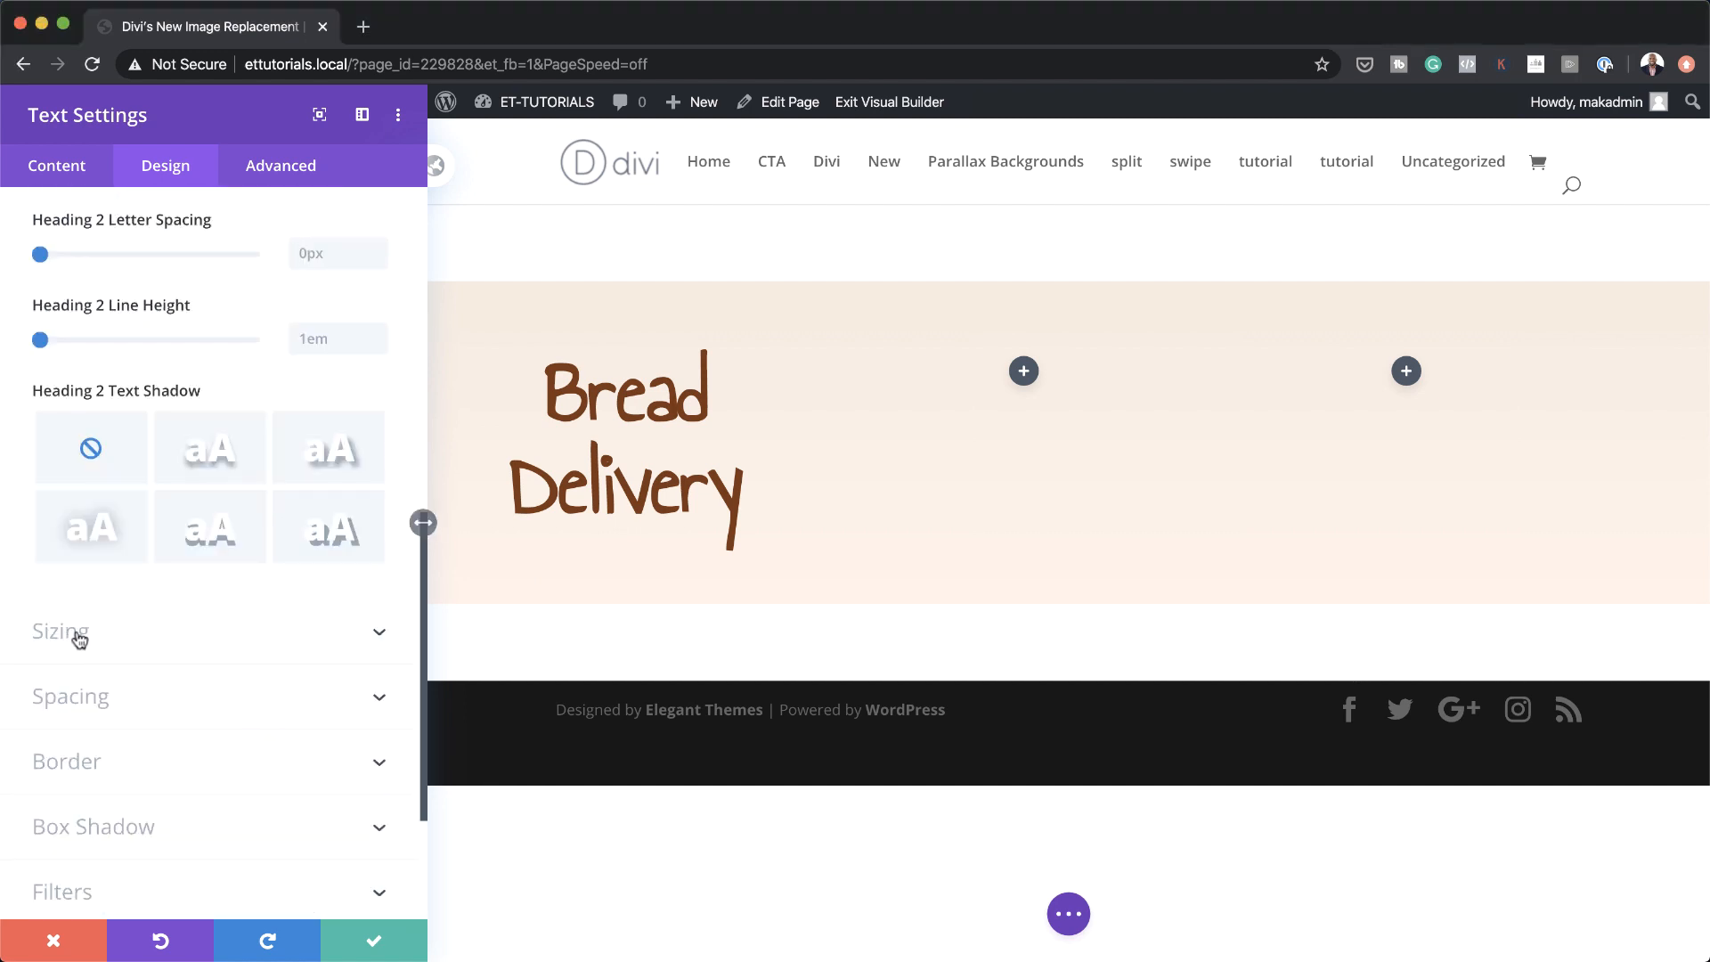
{"action": "left_click", "coordinate": [77, 635]}
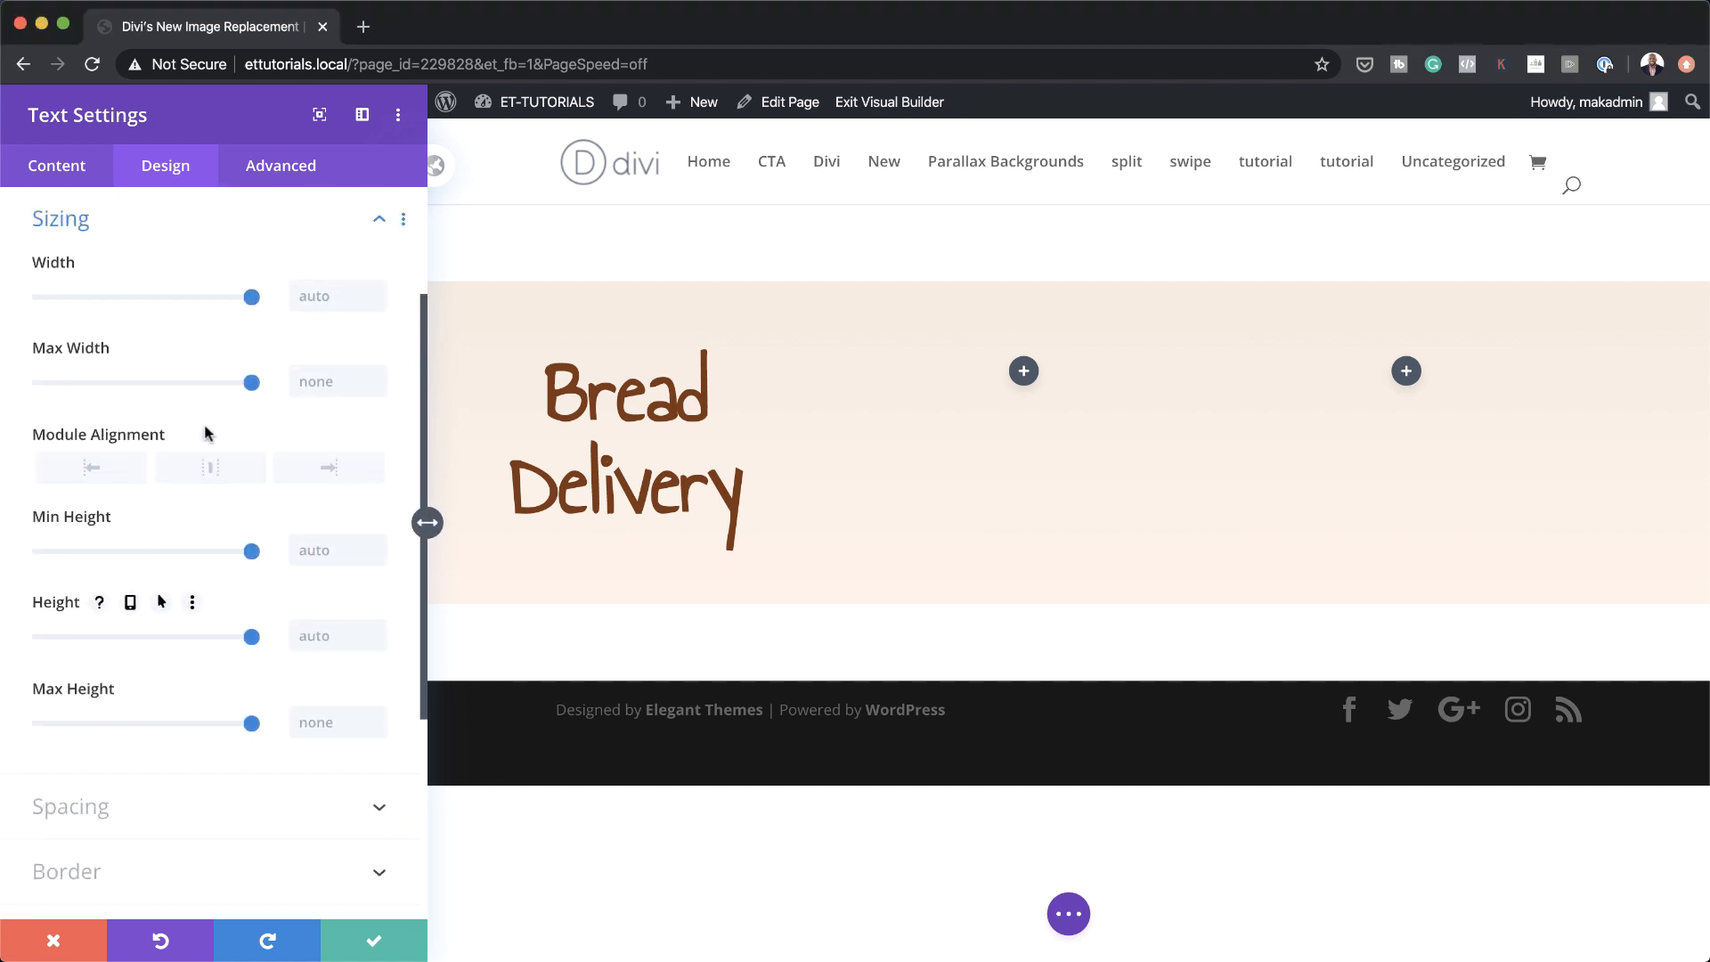
{"action": "left_click", "coordinate": [342, 301]}
{"action": "type", "text": "45vw"}
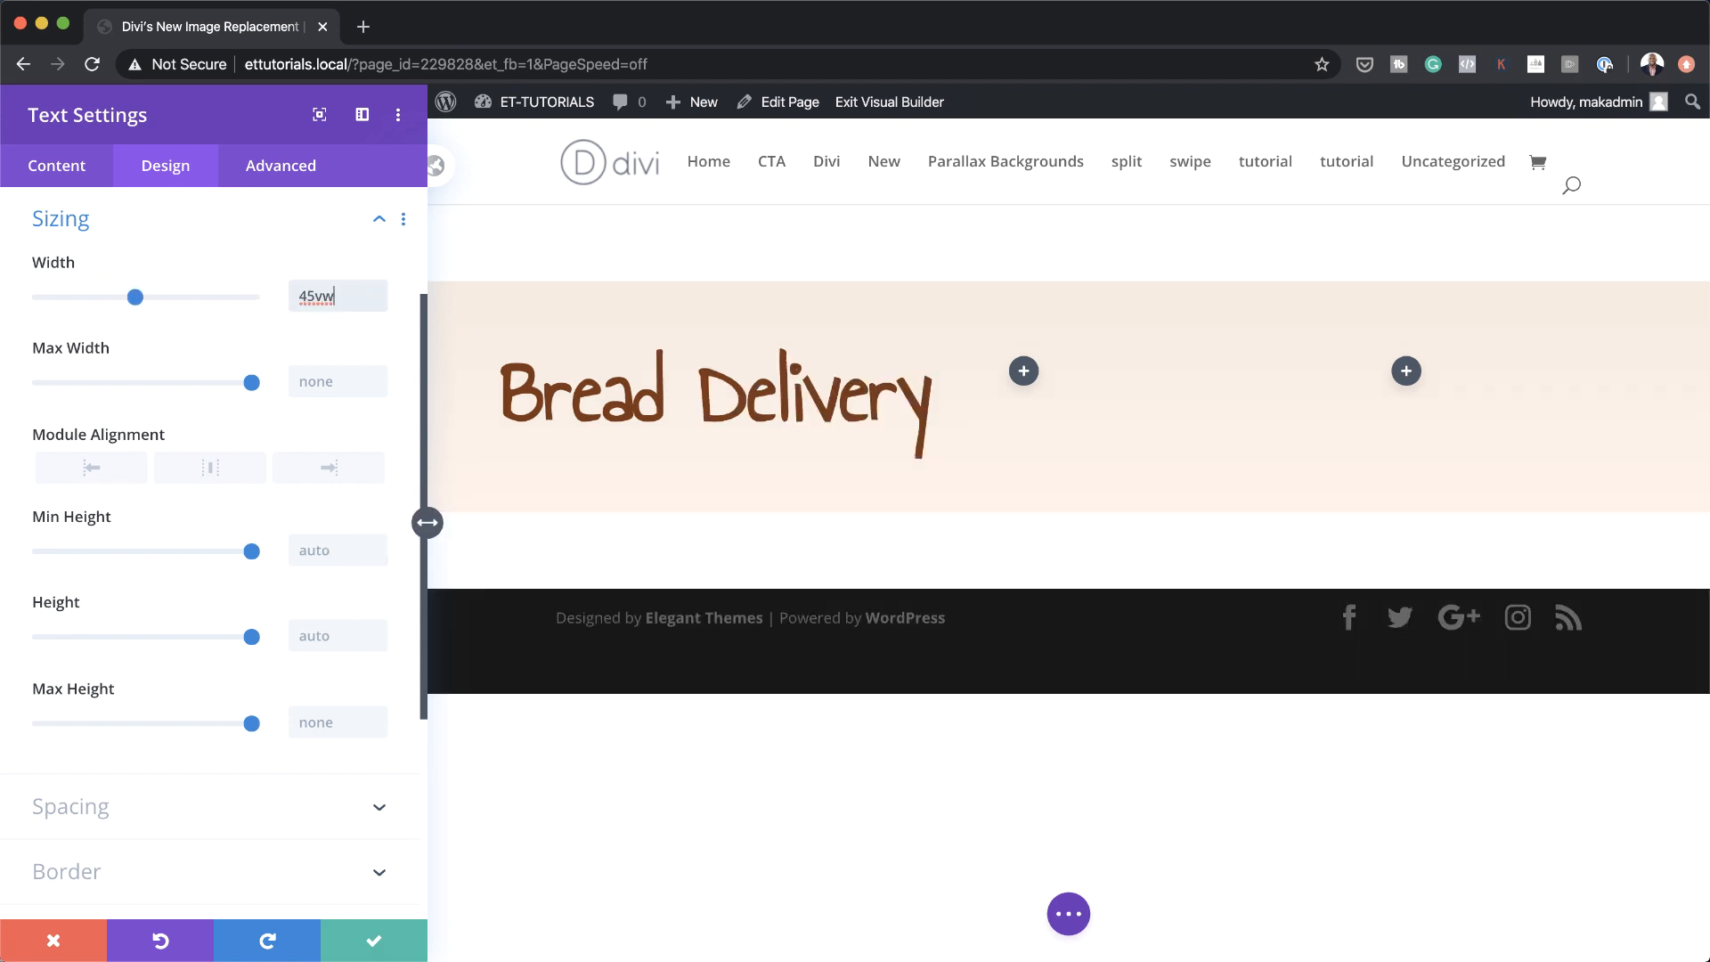
Rotate the text module 270deg on the first rotation axis using its transform options
{"action": "scroll", "coordinate": [230, 817], "scroll_direction": "down", "scroll_amount": 10}
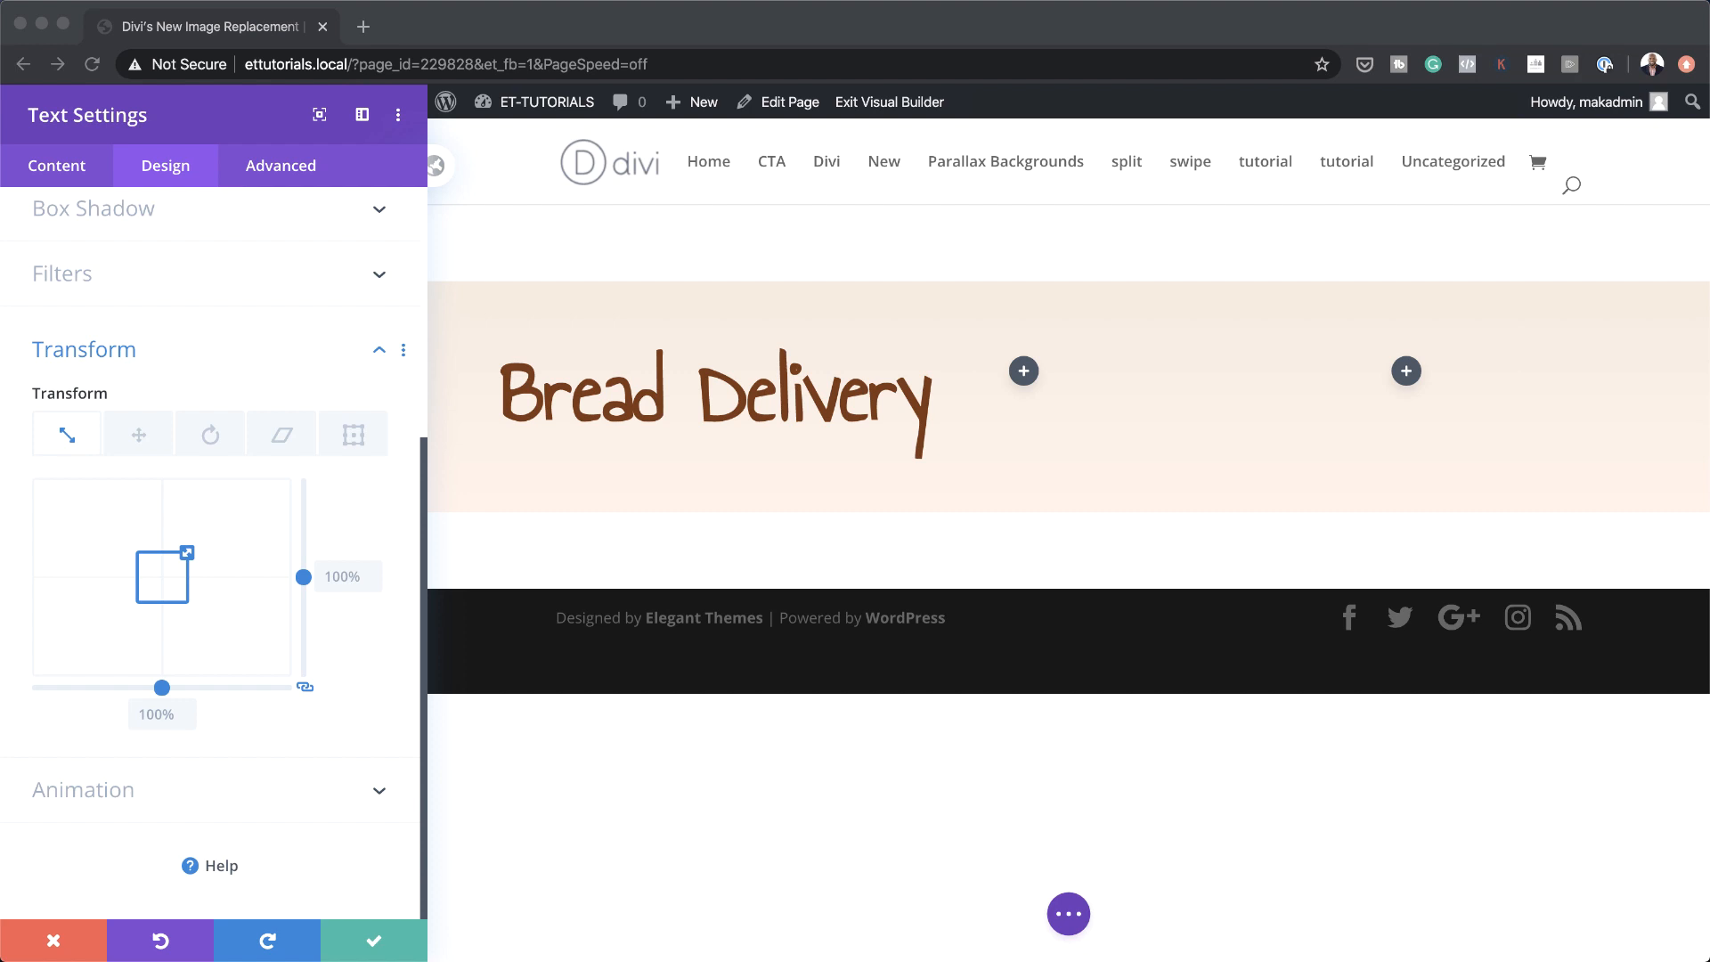
{"action": "left_click", "coordinate": [210, 435]}
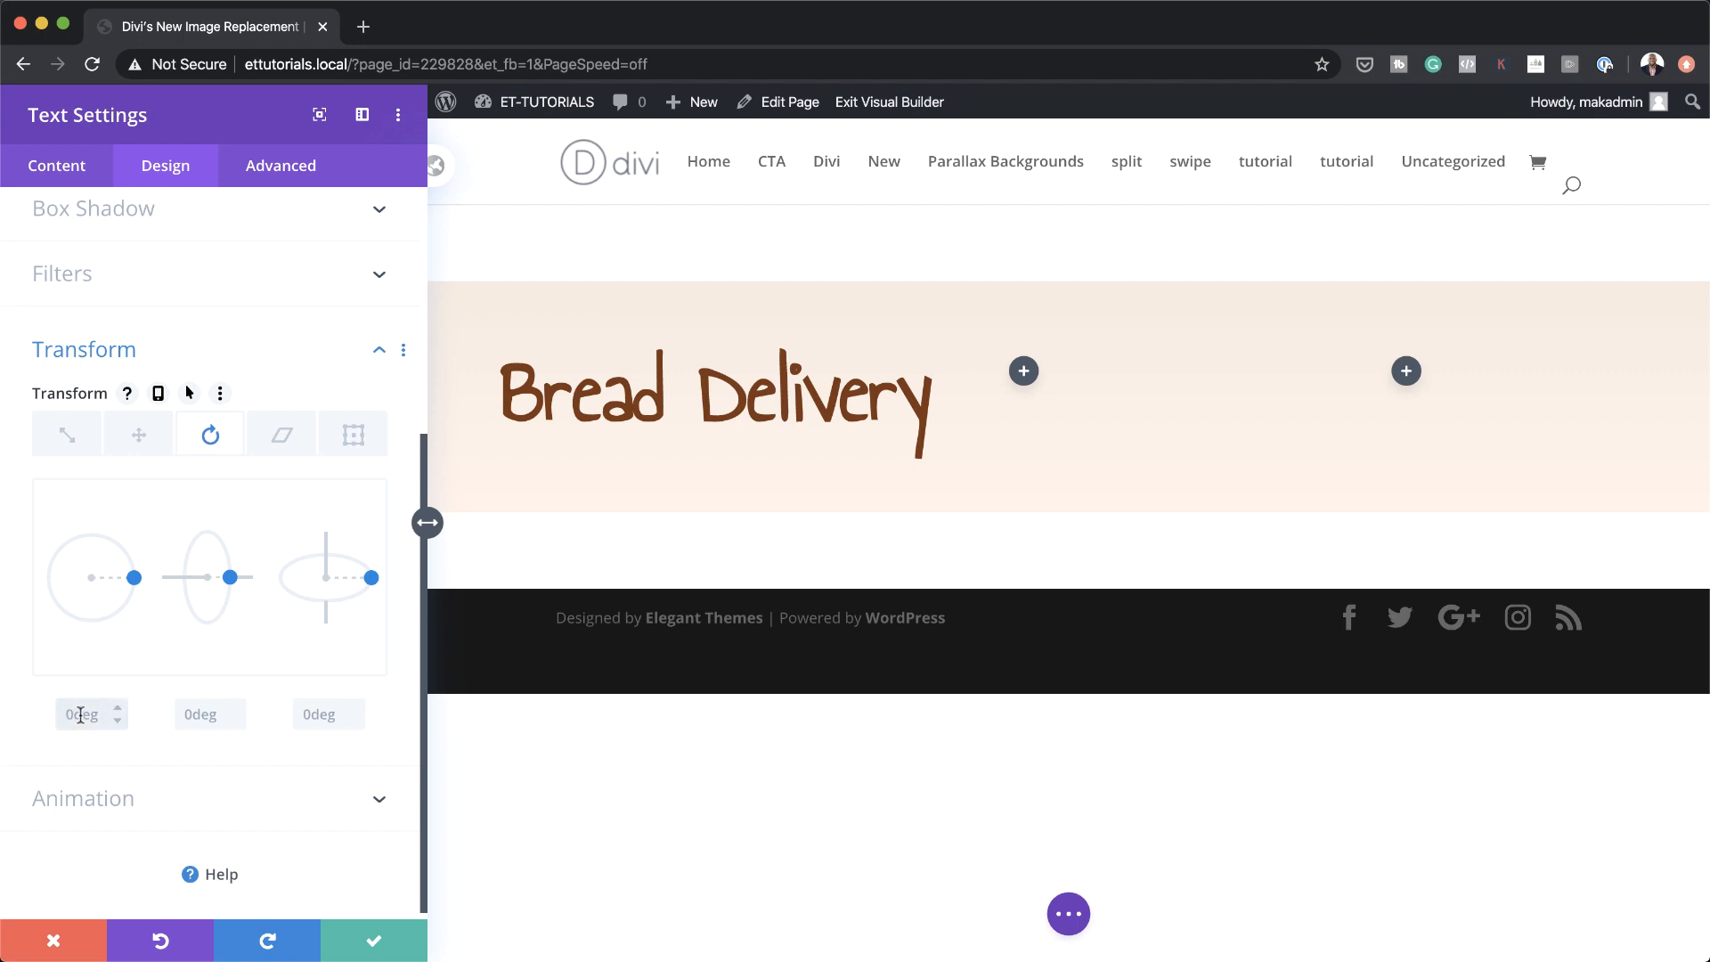
{"action": "left_click", "coordinate": [80, 715]}
{"action": "type", "text": "270deg"}
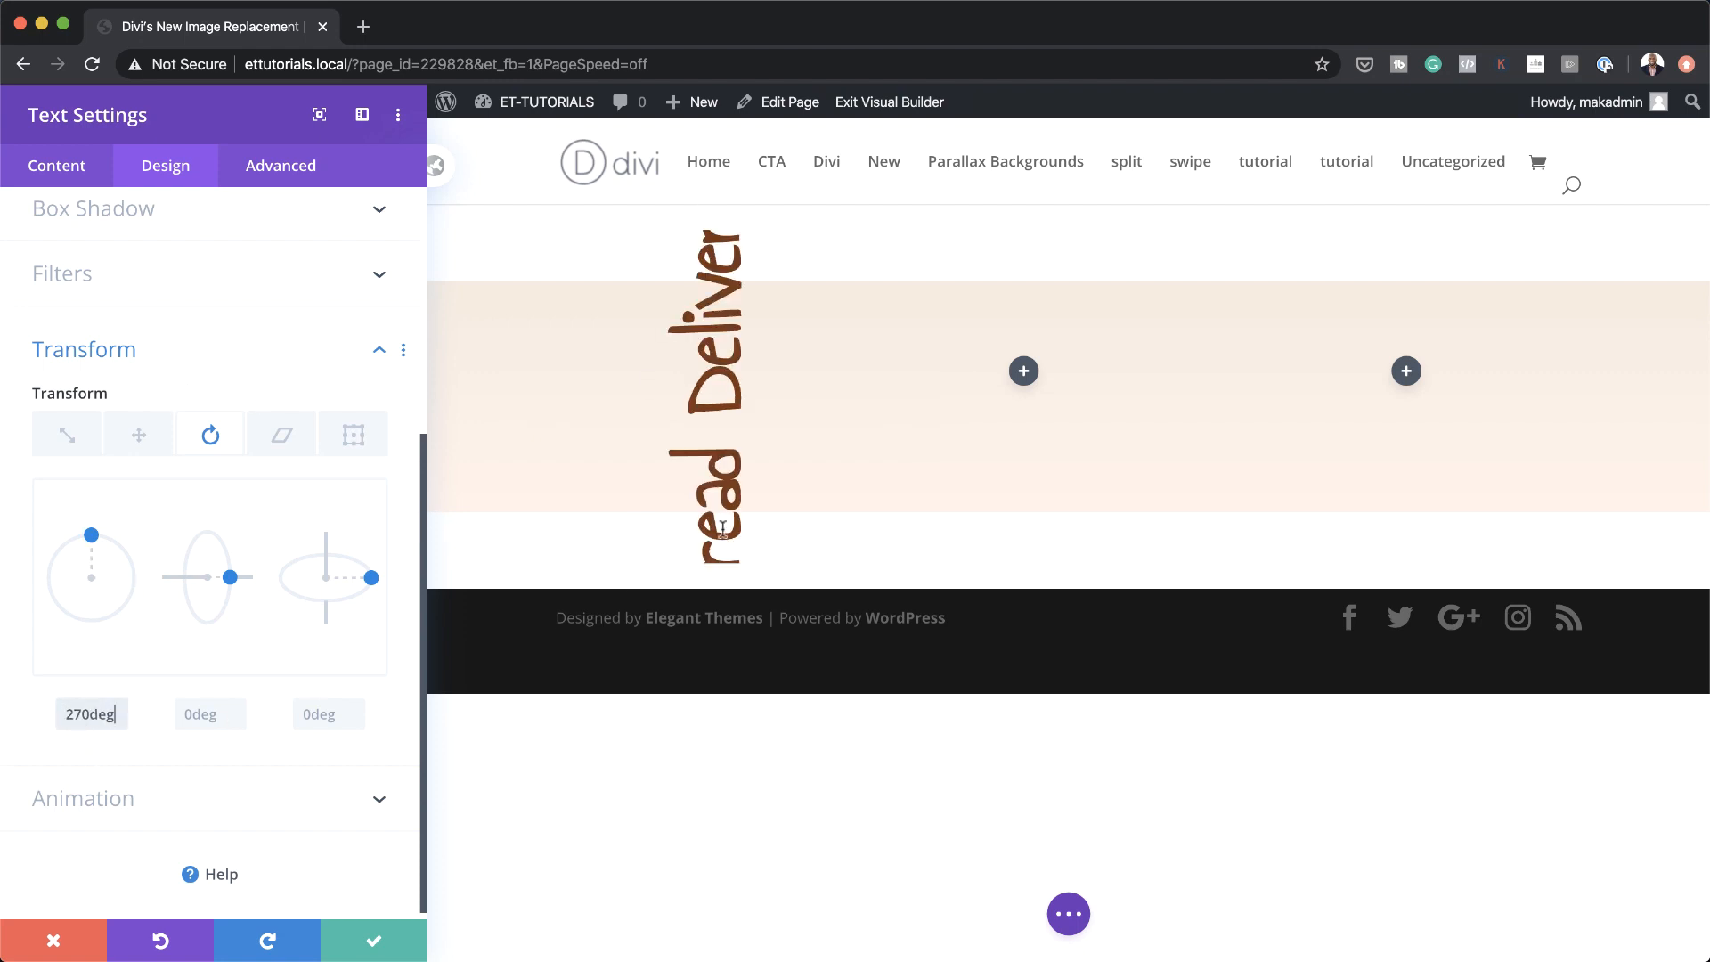
Translate the text module -10vw horizontally and -9vw vertically using its transform options
{"action": "key", "text": "super+Tab"}
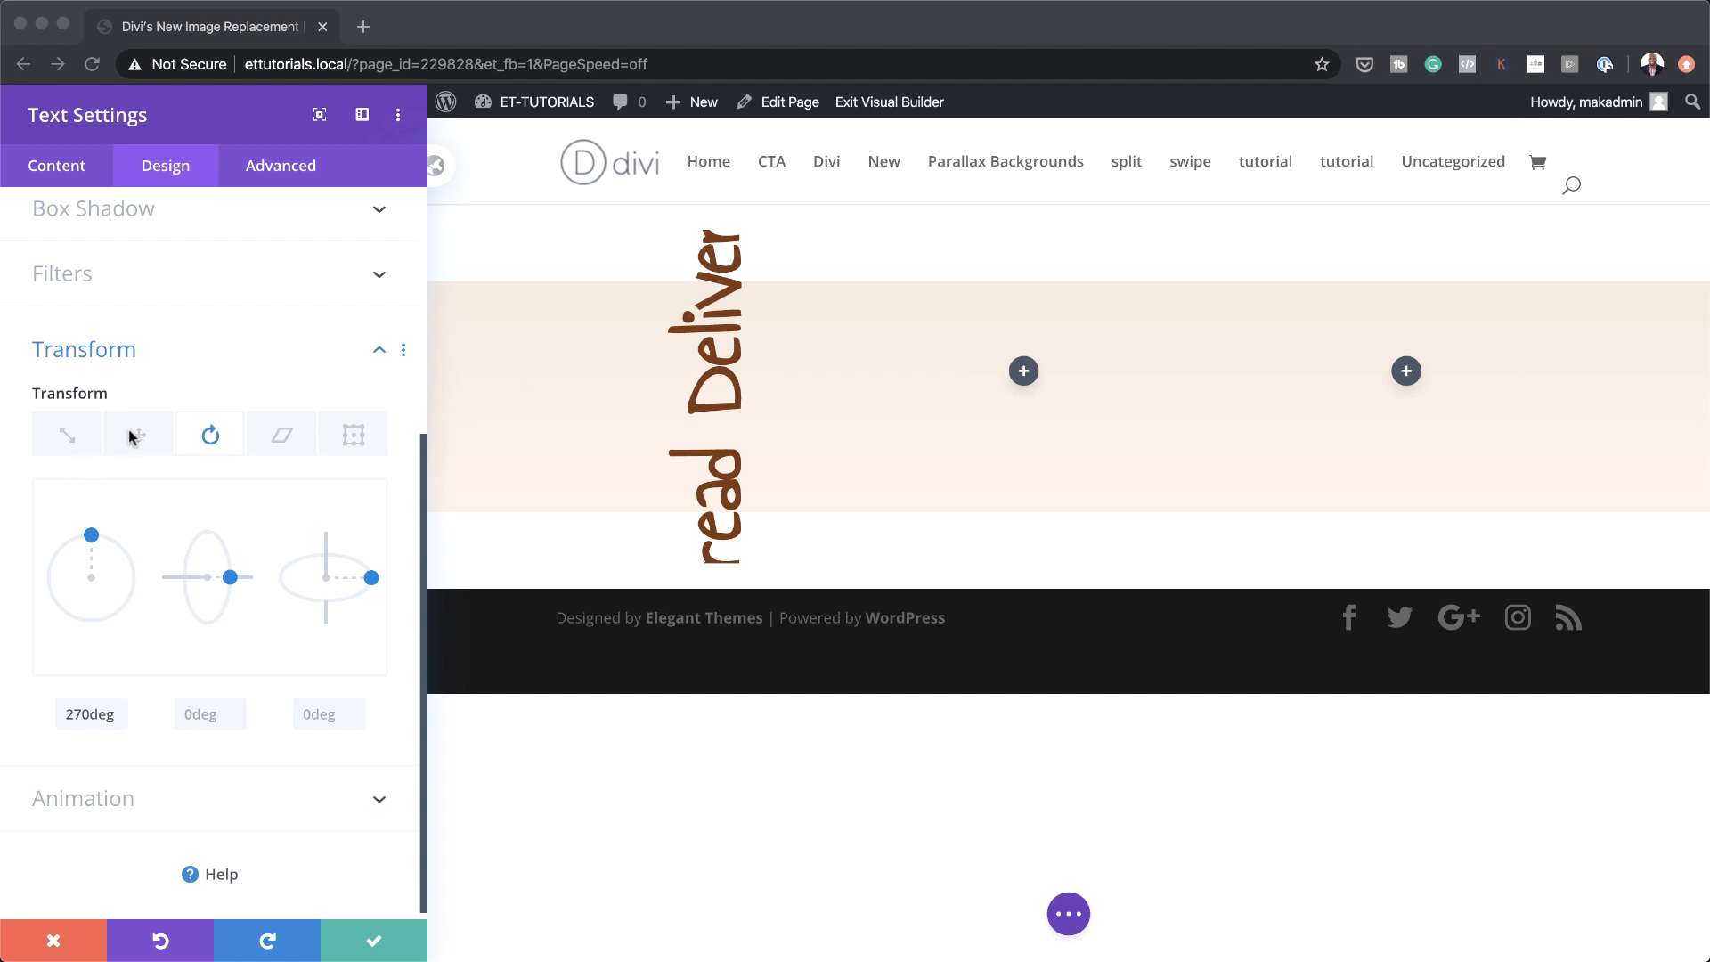
{"action": "key", "text": "super+Tab"}
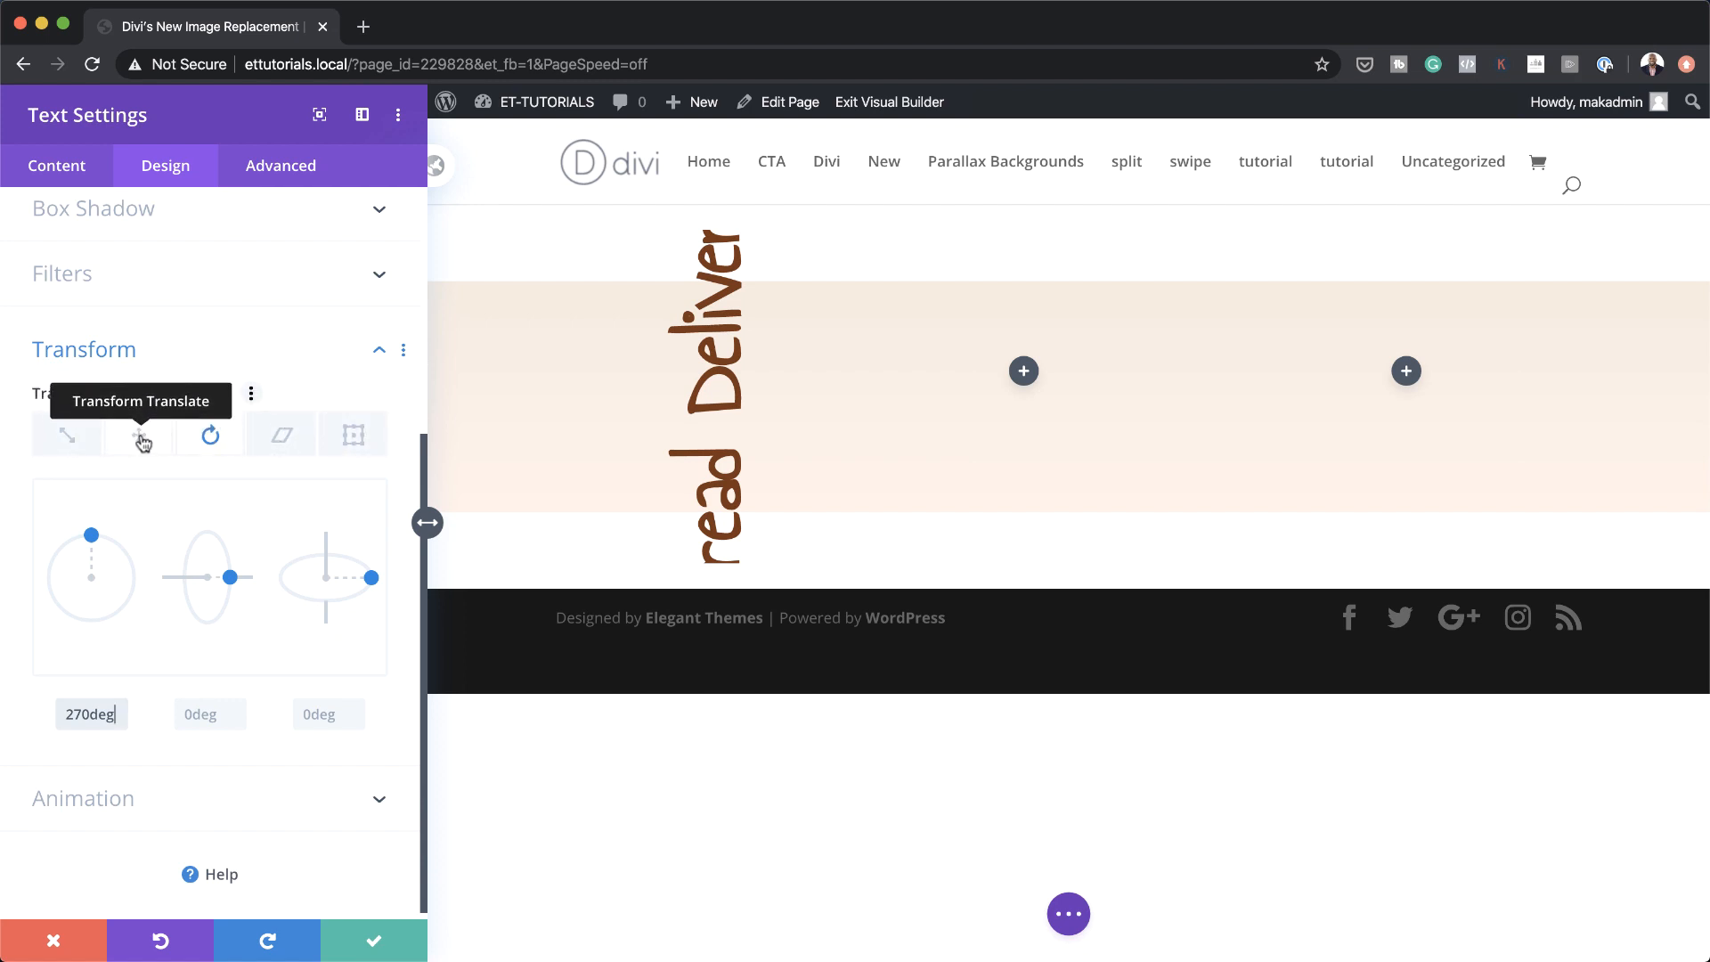
{"action": "left_click", "coordinate": [140, 436]}
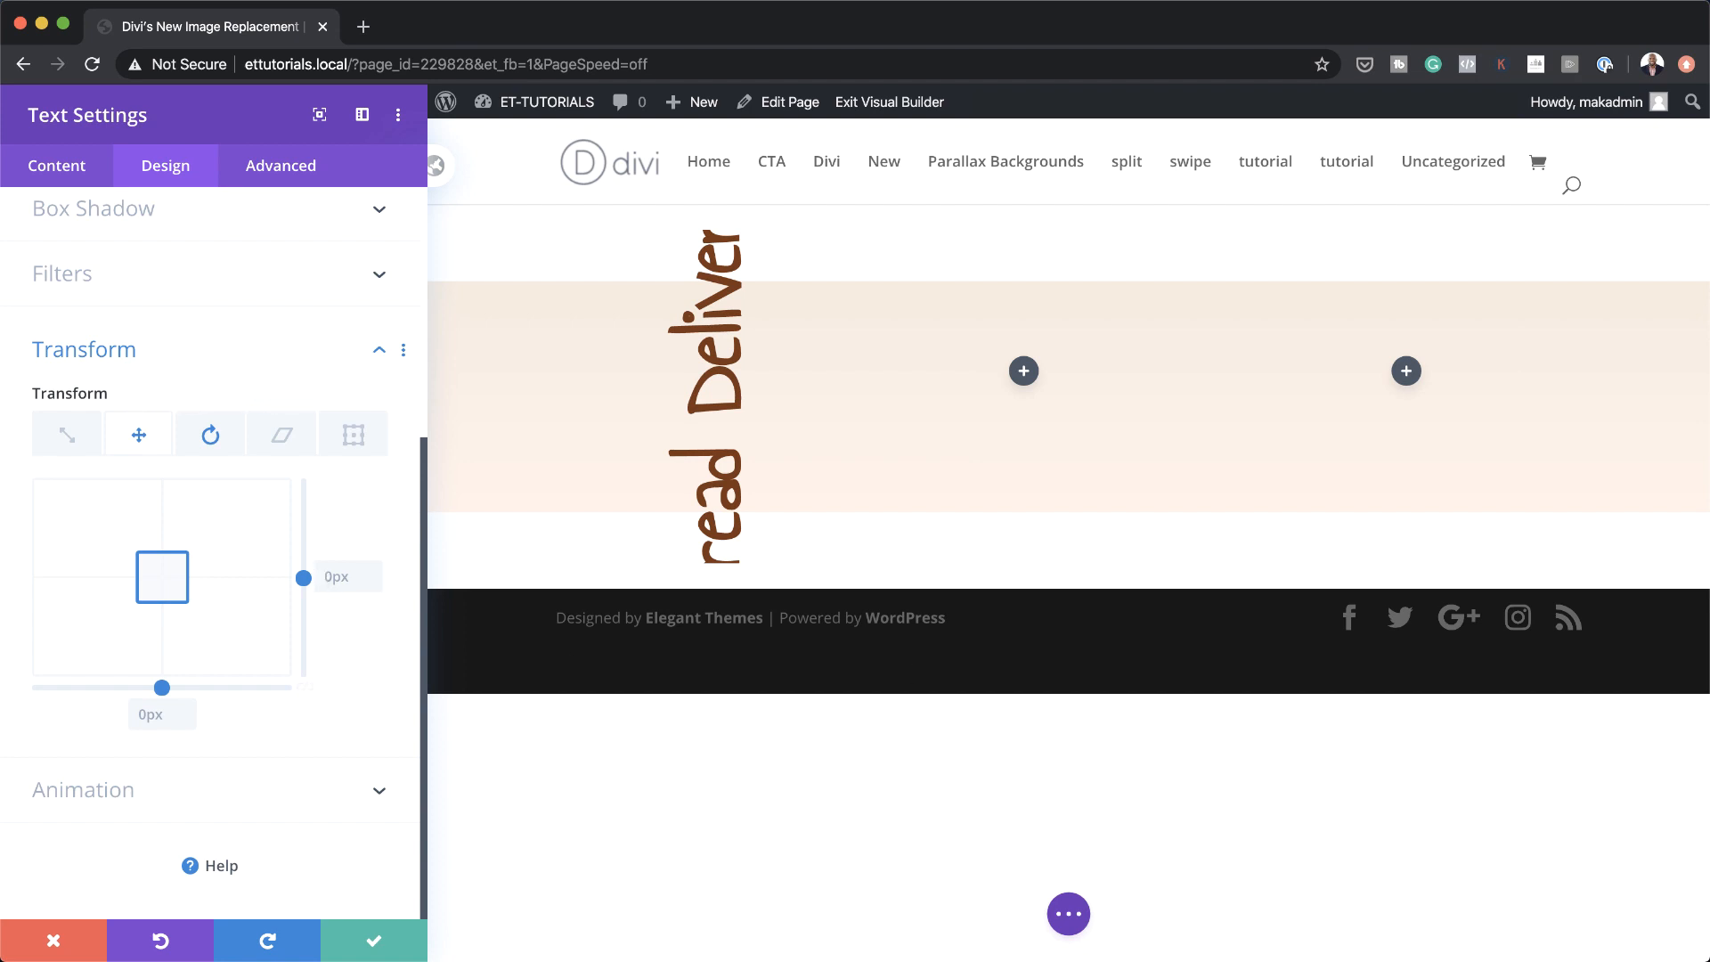
{"action": "left_click", "coordinate": [149, 714]}
{"action": "type", "text": "-10vw"}
{"action": "left_click", "coordinate": [337, 580]}
{"action": "type", "text": "-9vw"}
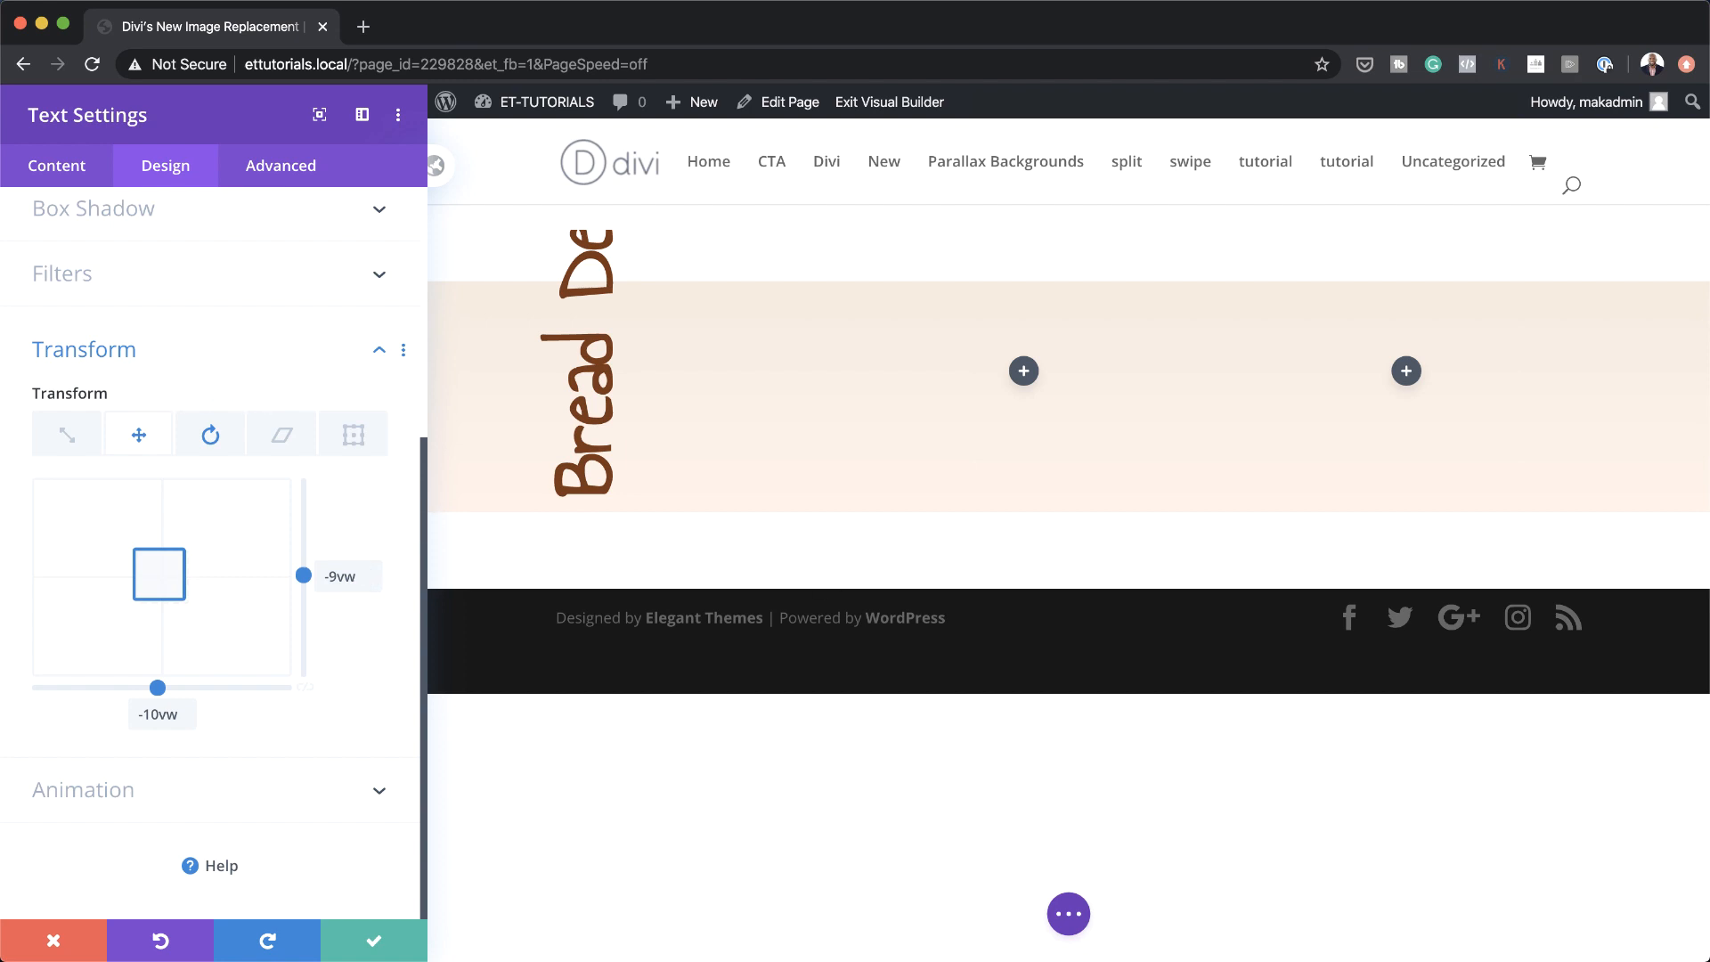
{"action": "key", "text": "super+Tab"}
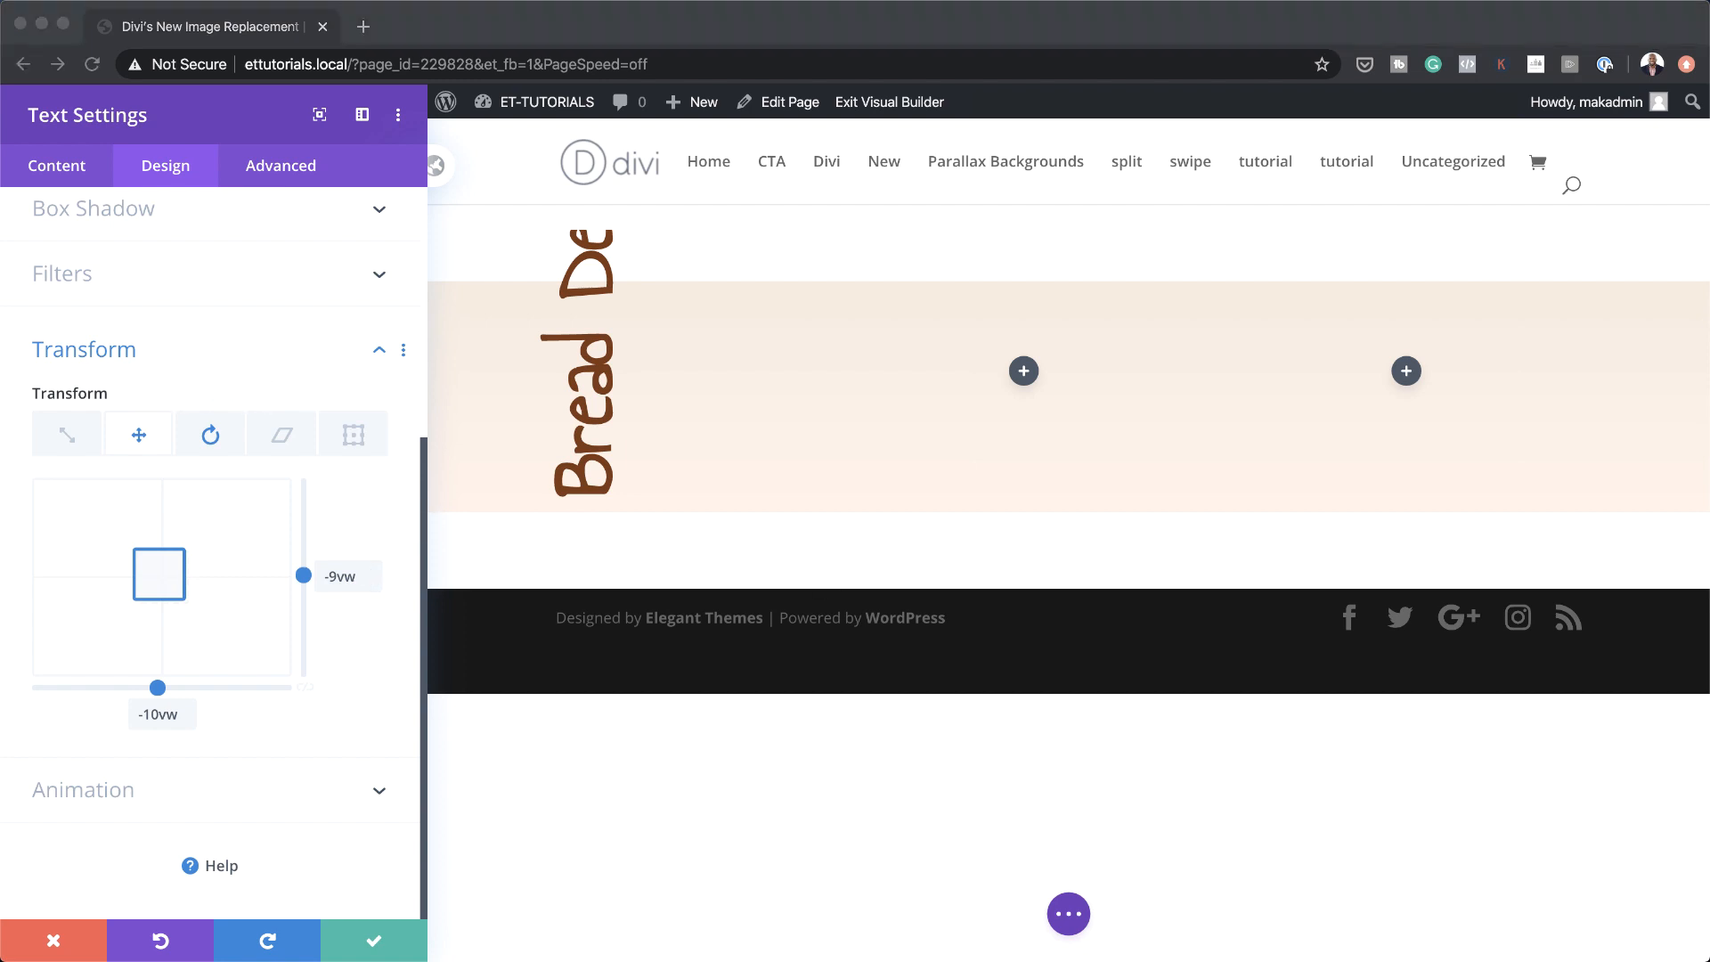
Set the text module's vertical translation to 19vw and save the module settings
{"action": "left_click", "coordinate": [365, 581]}
{"action": "left_click", "coordinate": [366, 581]}
{"action": "left_click", "coordinate": [365, 580]}
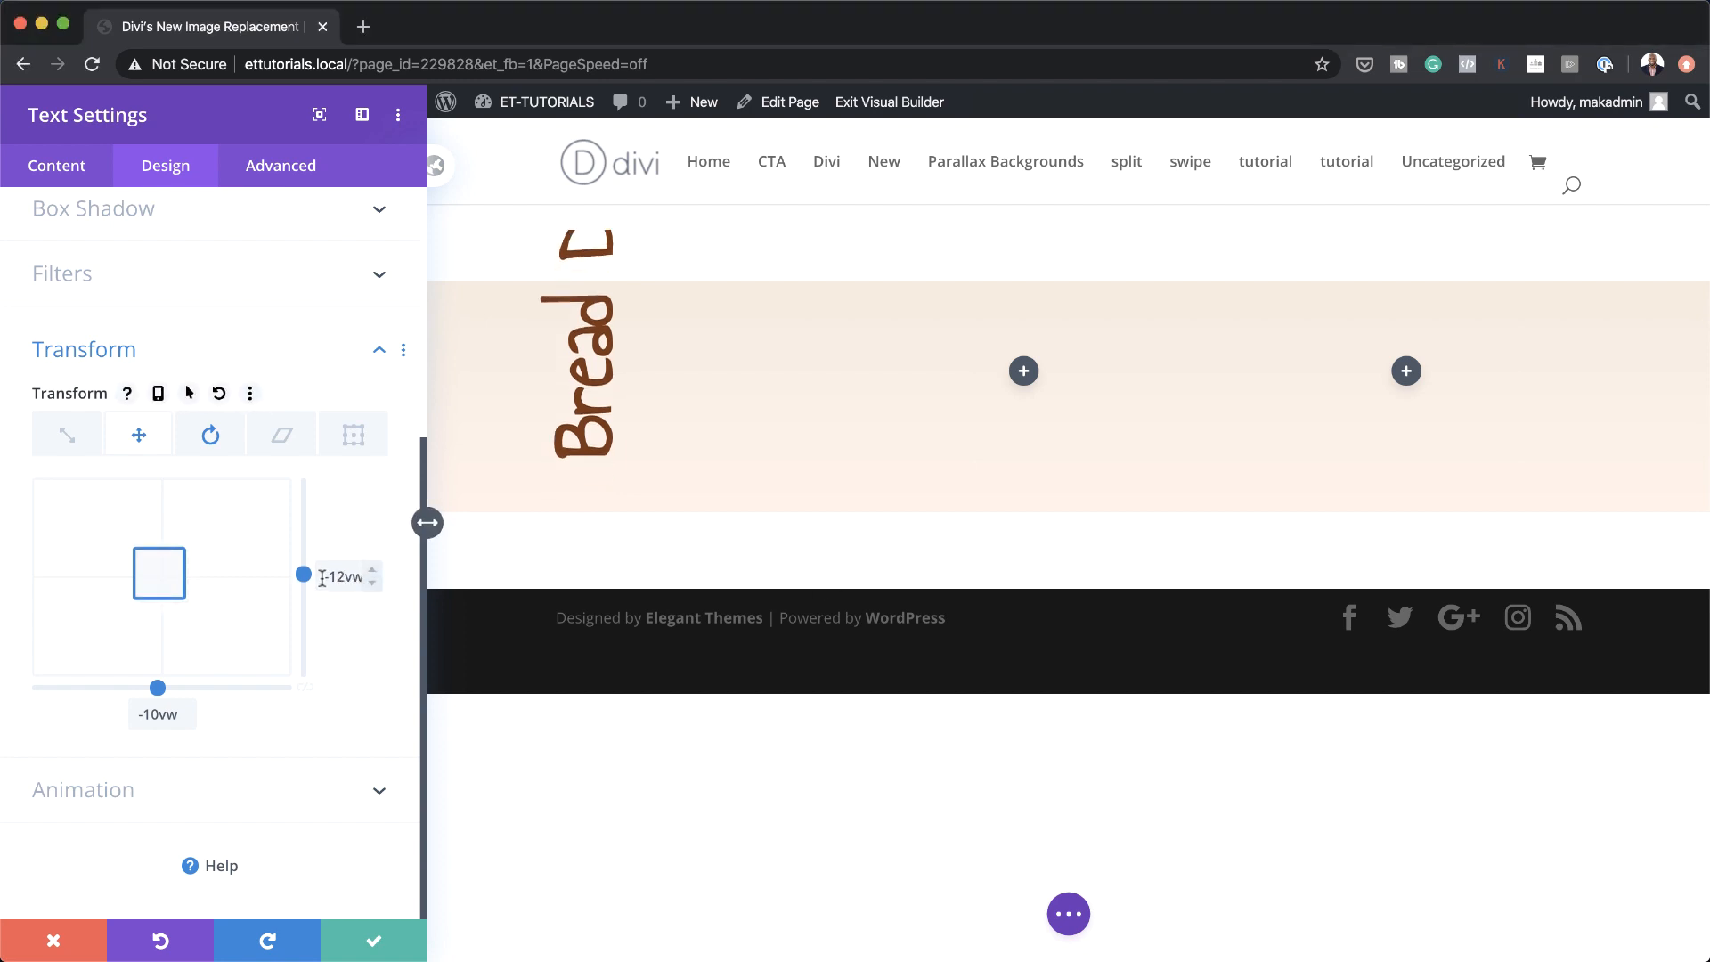
{"action": "triple_click", "coordinate": [324, 577]}
{"action": "type", "text": "0"}
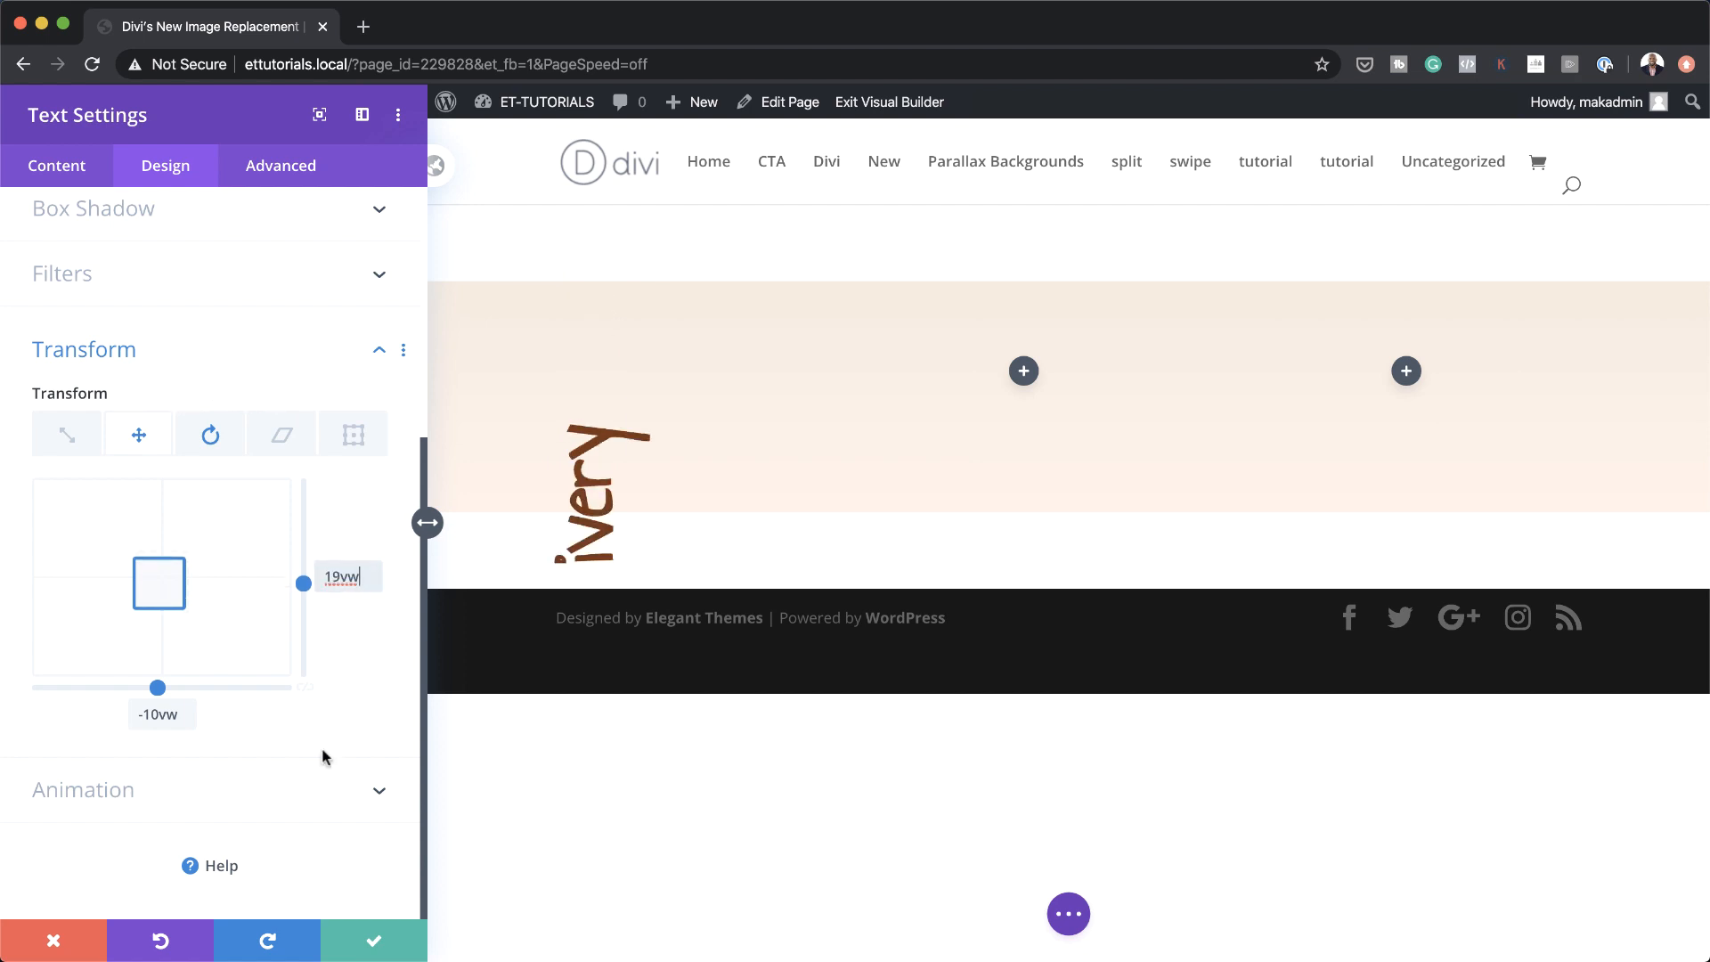
{"action": "left_click", "coordinate": [365, 943]}
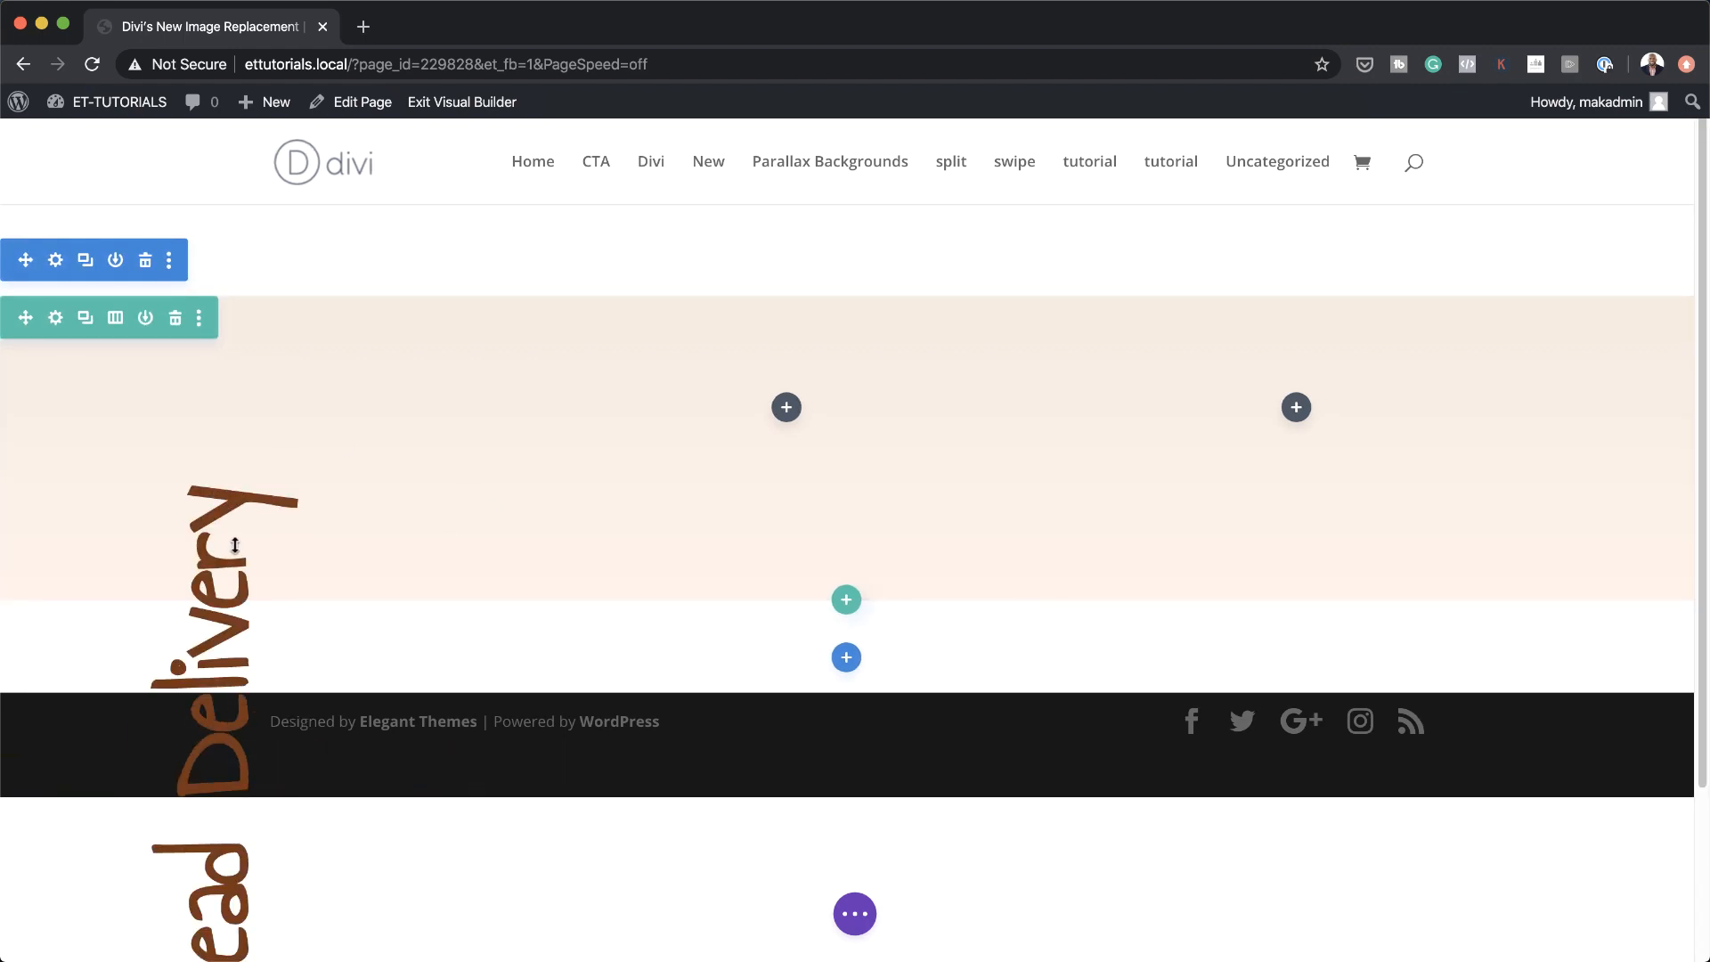
Switch to wireframe view and add an Image module beneath the Text module in the row's first column
{"action": "left_click", "coordinate": [856, 914]}
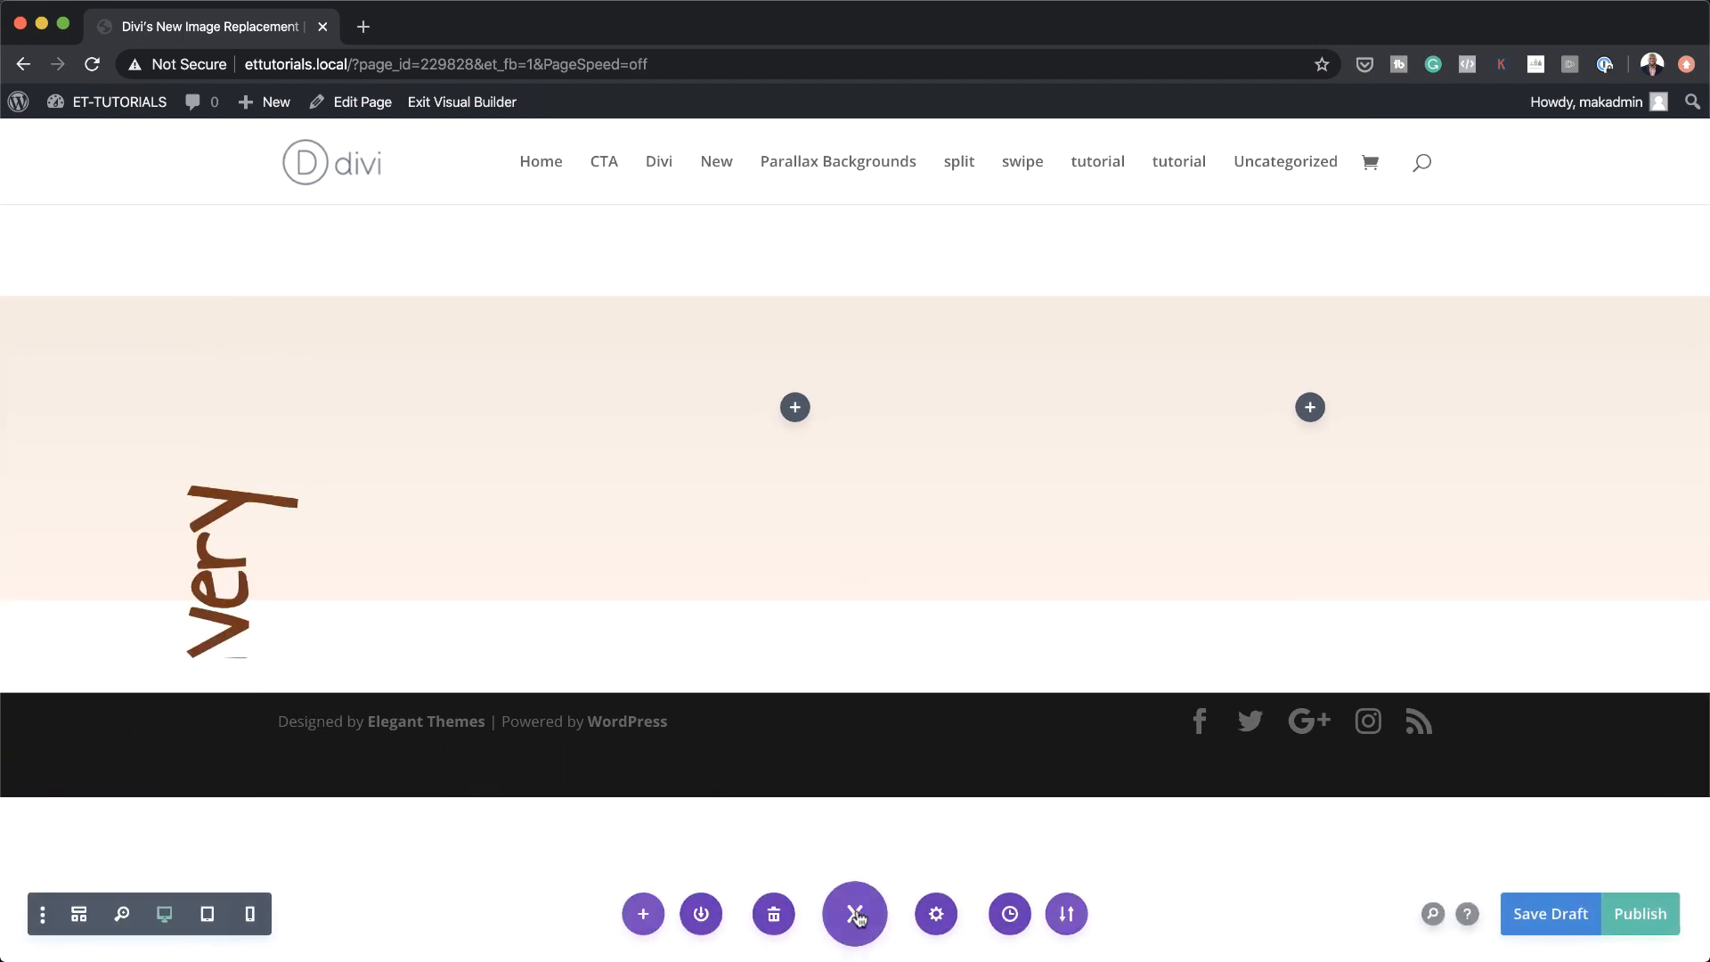
{"action": "left_click", "coordinate": [84, 915]}
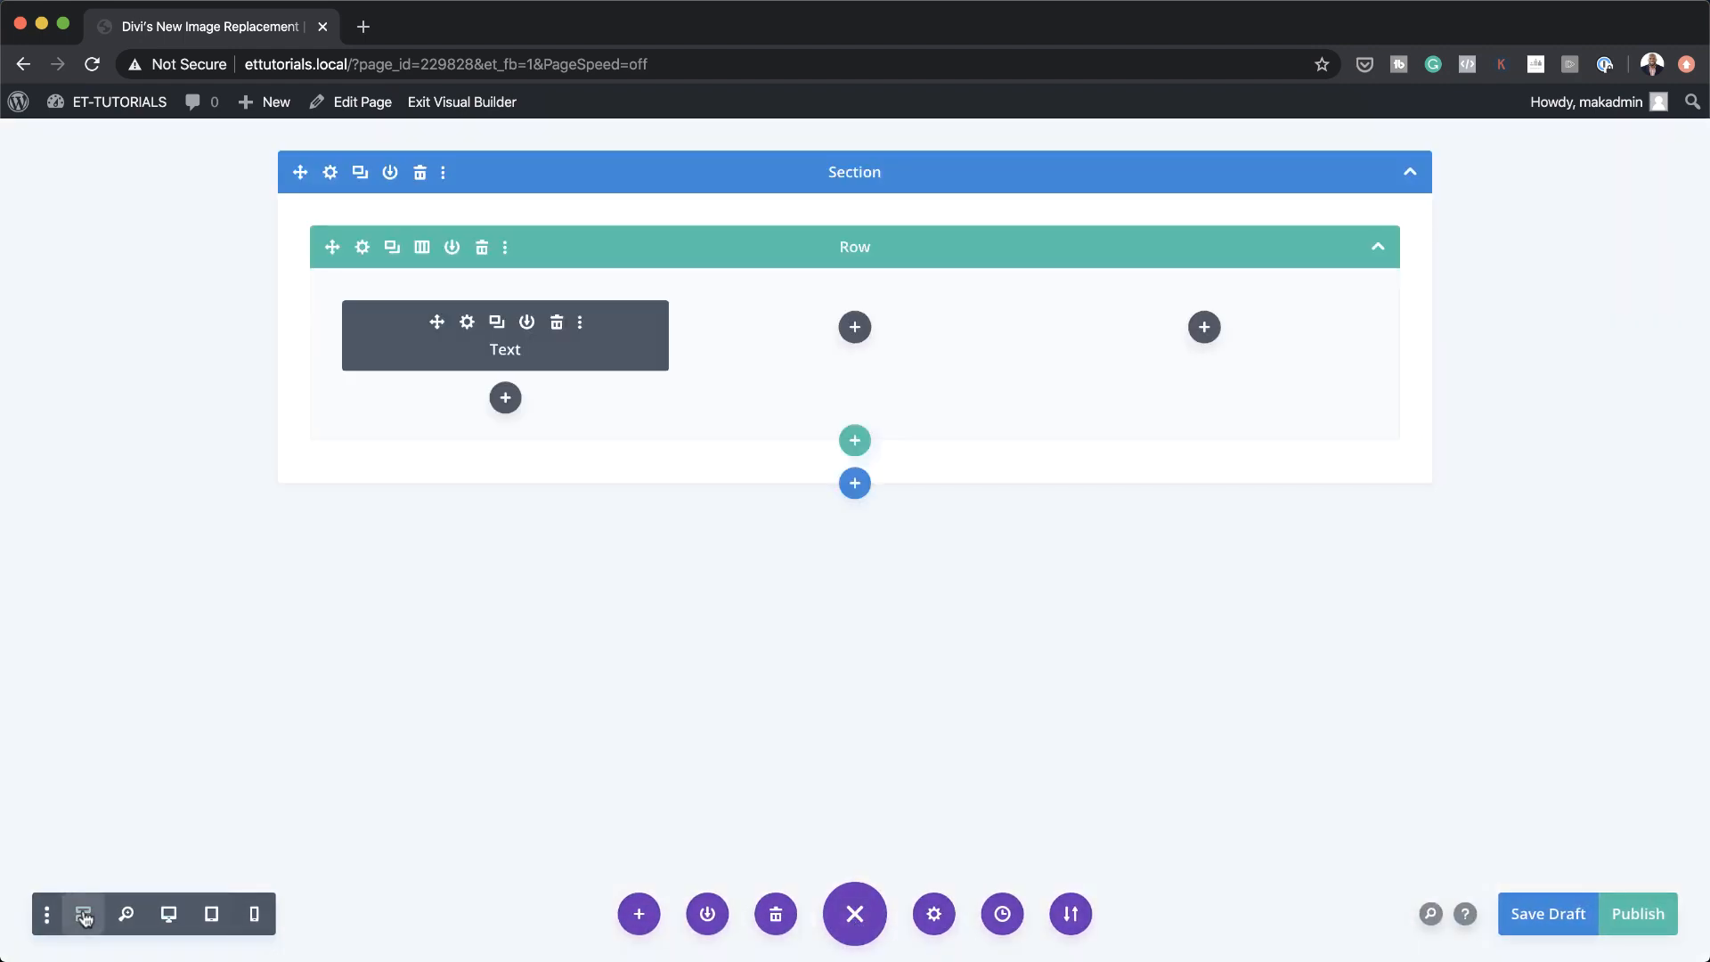
{"action": "left_click", "coordinate": [505, 399]}
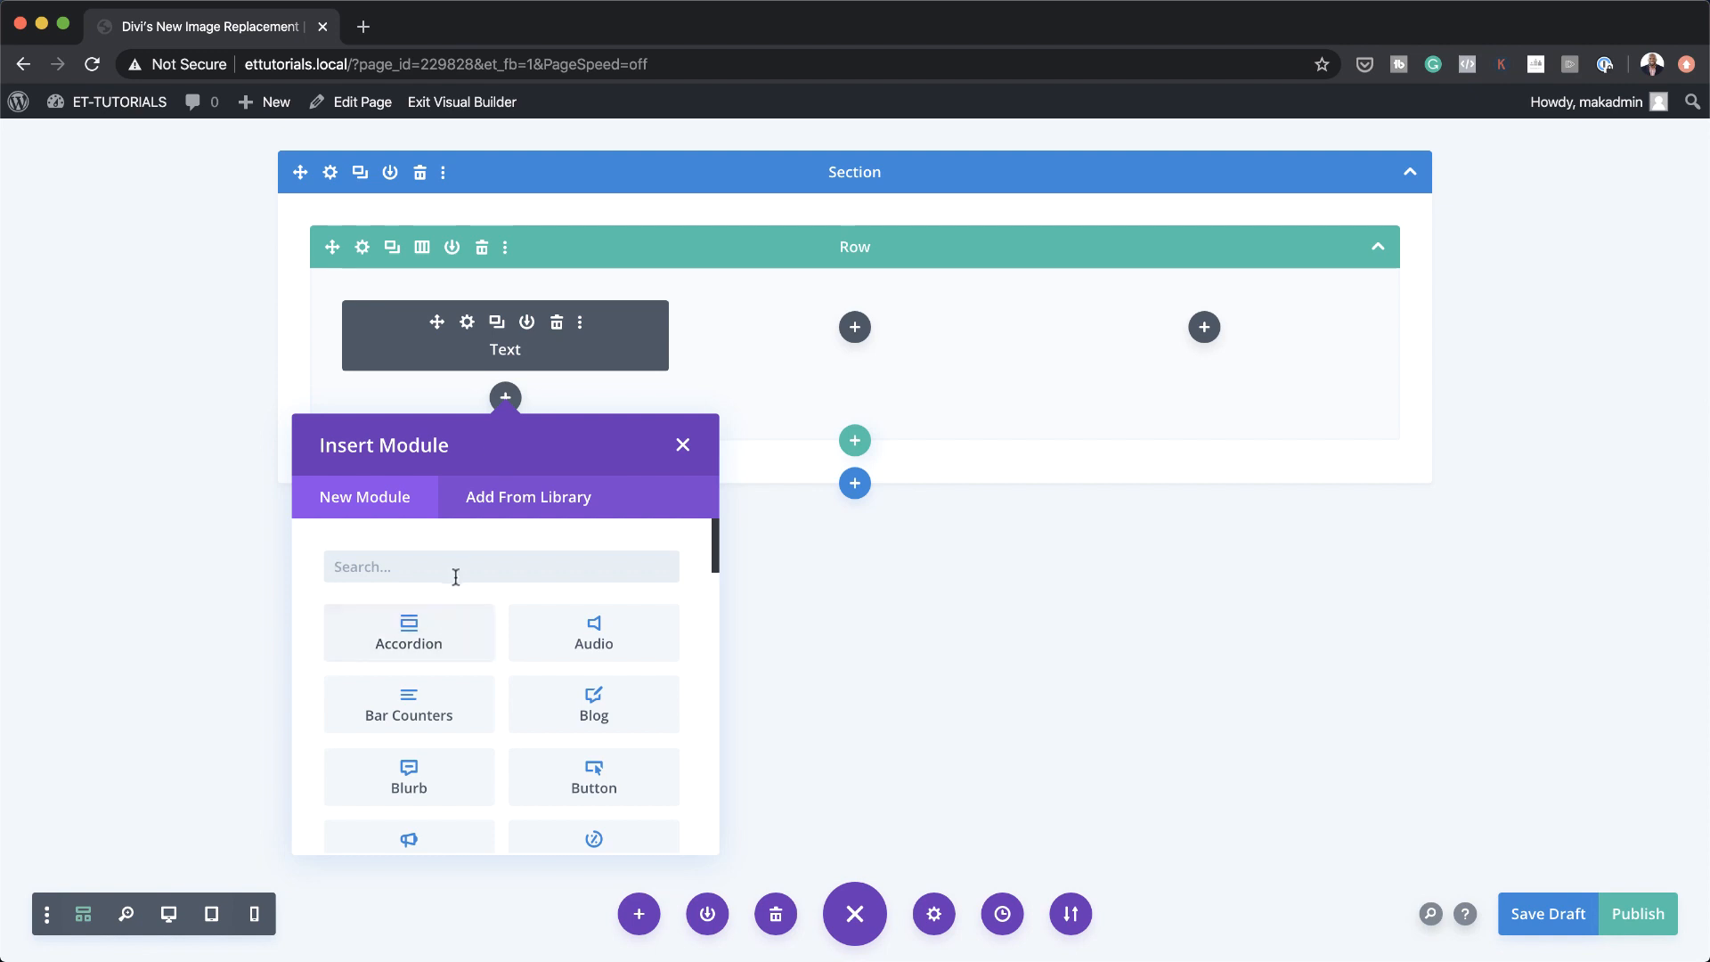
{"action": "type", "text": "image"}
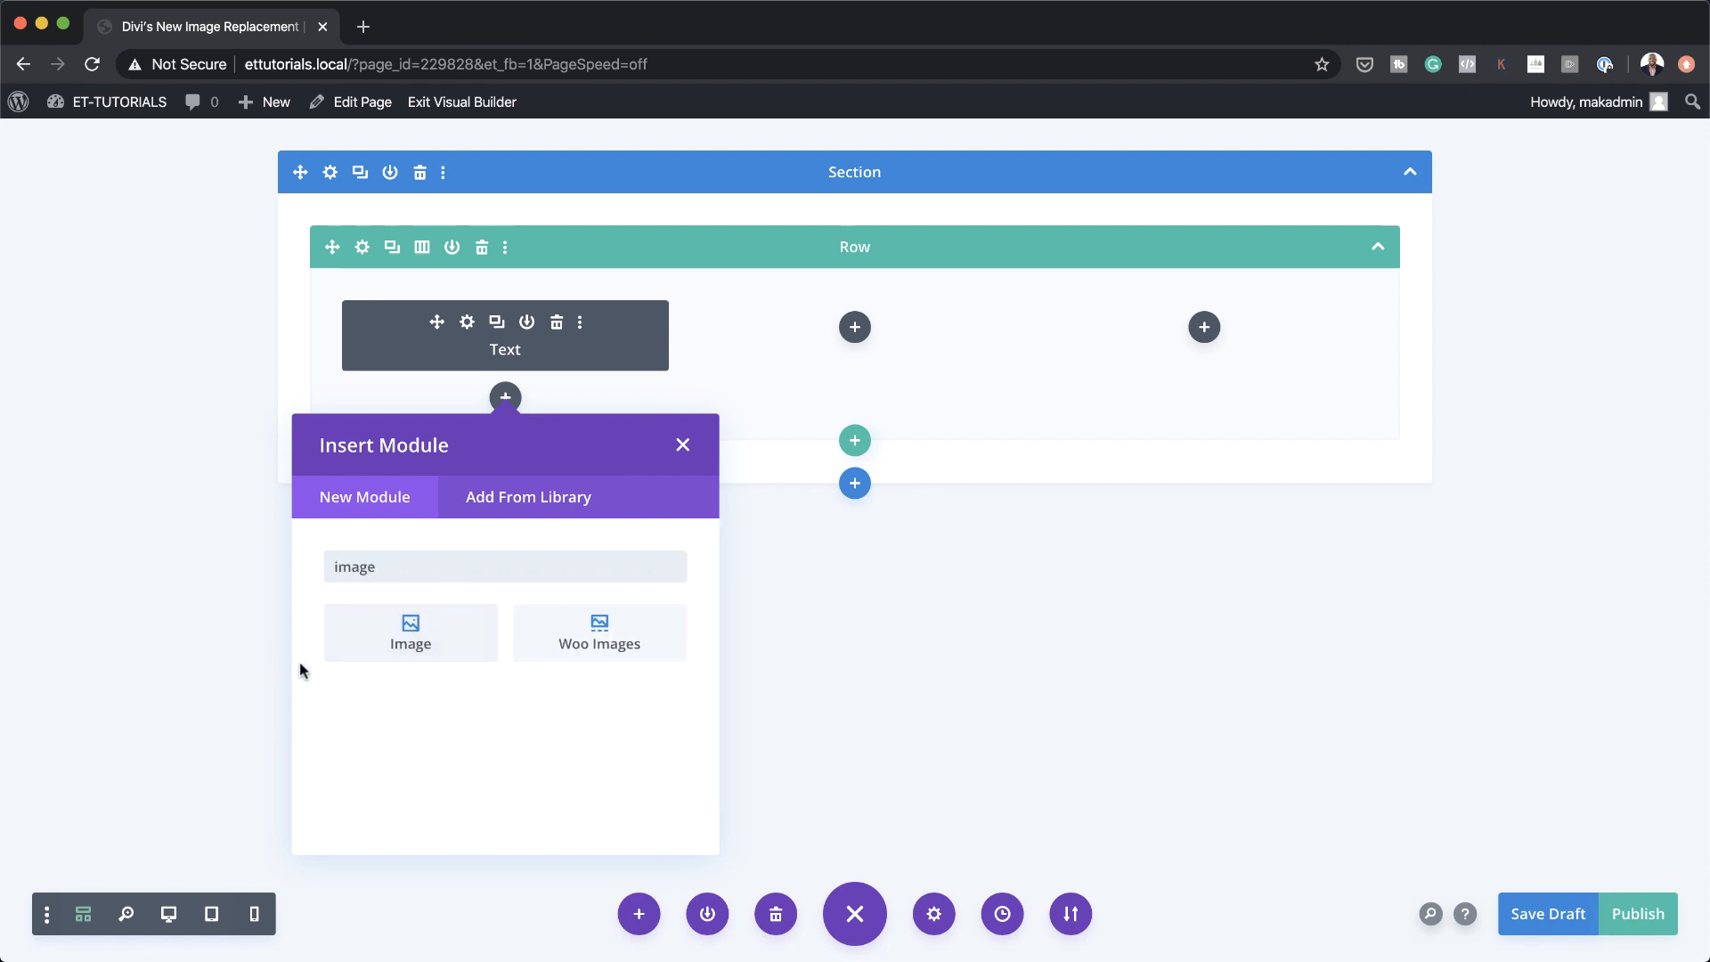
{"action": "left_click", "coordinate": [378, 616]}
Assign the wheat illustration Bakery_Icons_final-expanded.png from the media library to the image module
{"action": "left_click", "coordinate": [217, 400]}
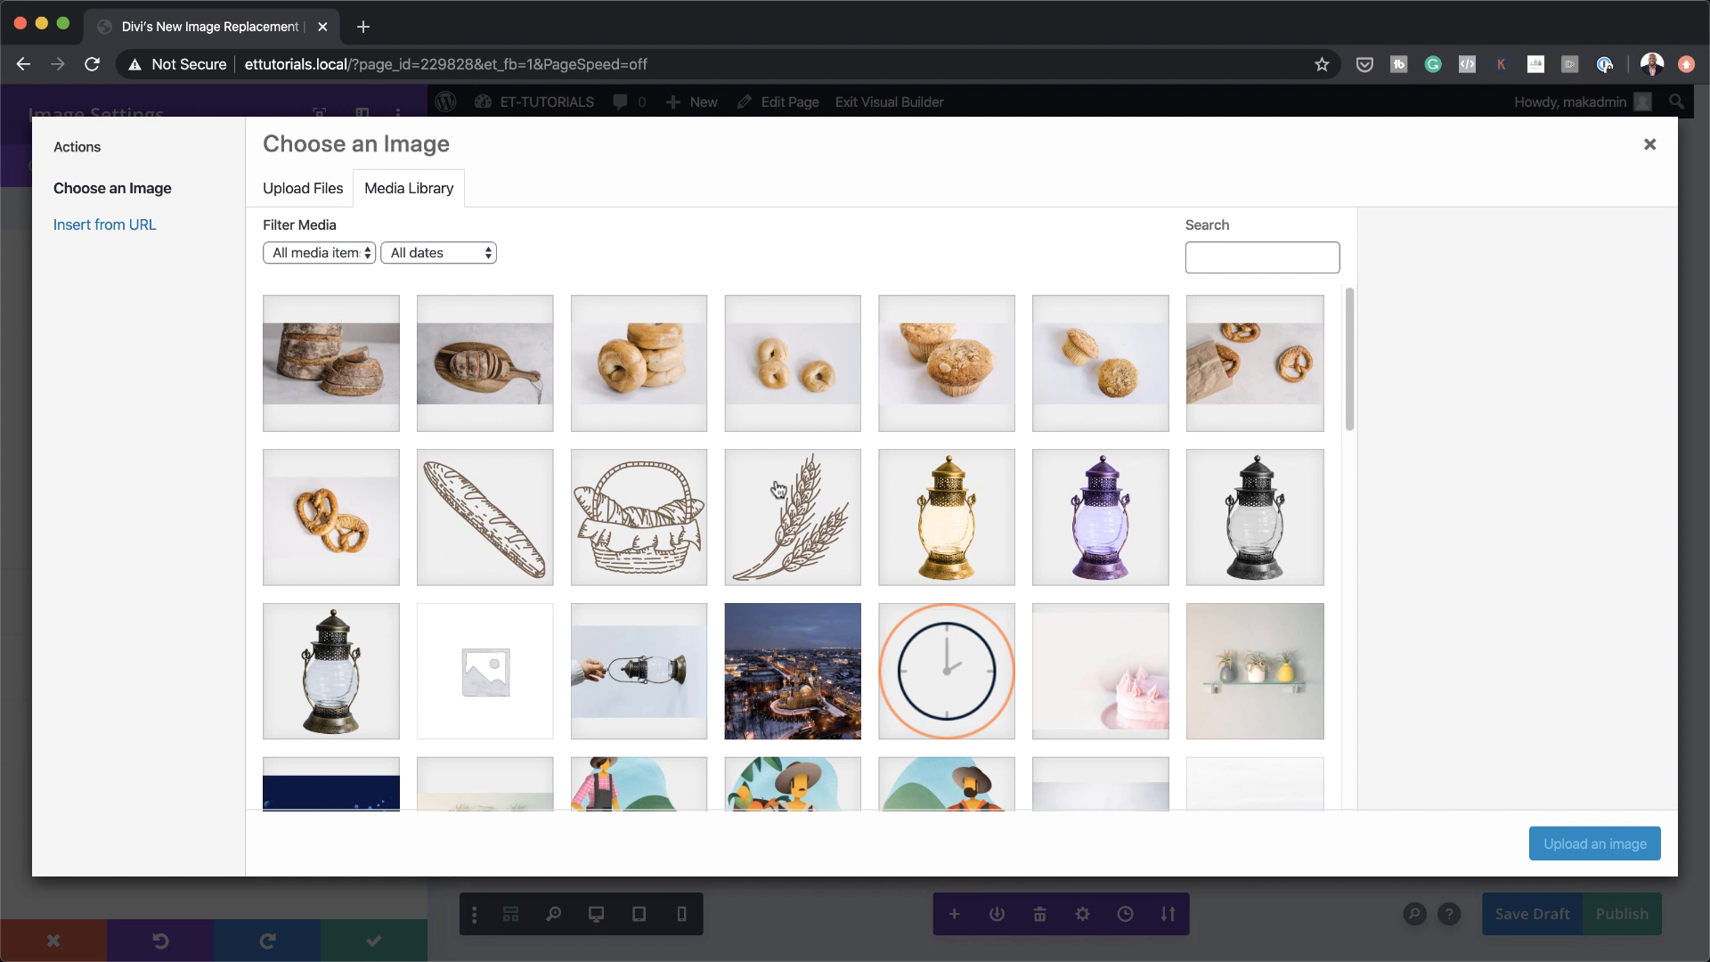
{"action": "left_click", "coordinate": [792, 521]}
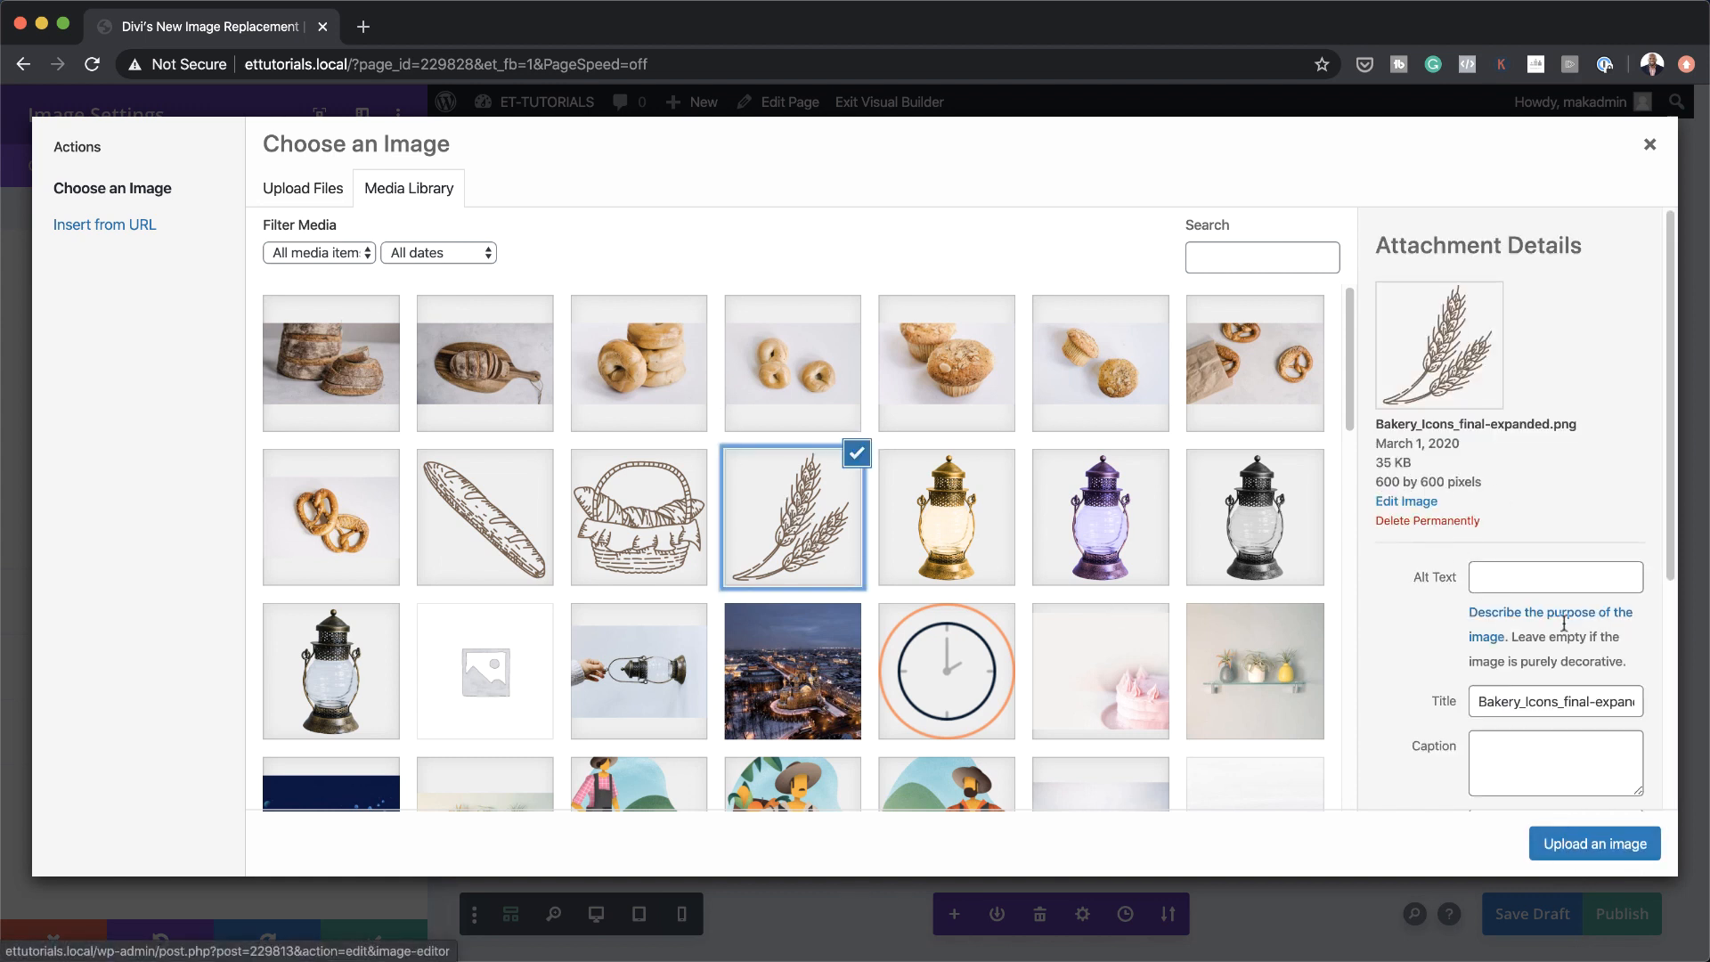
{"action": "left_click", "coordinate": [1594, 843]}
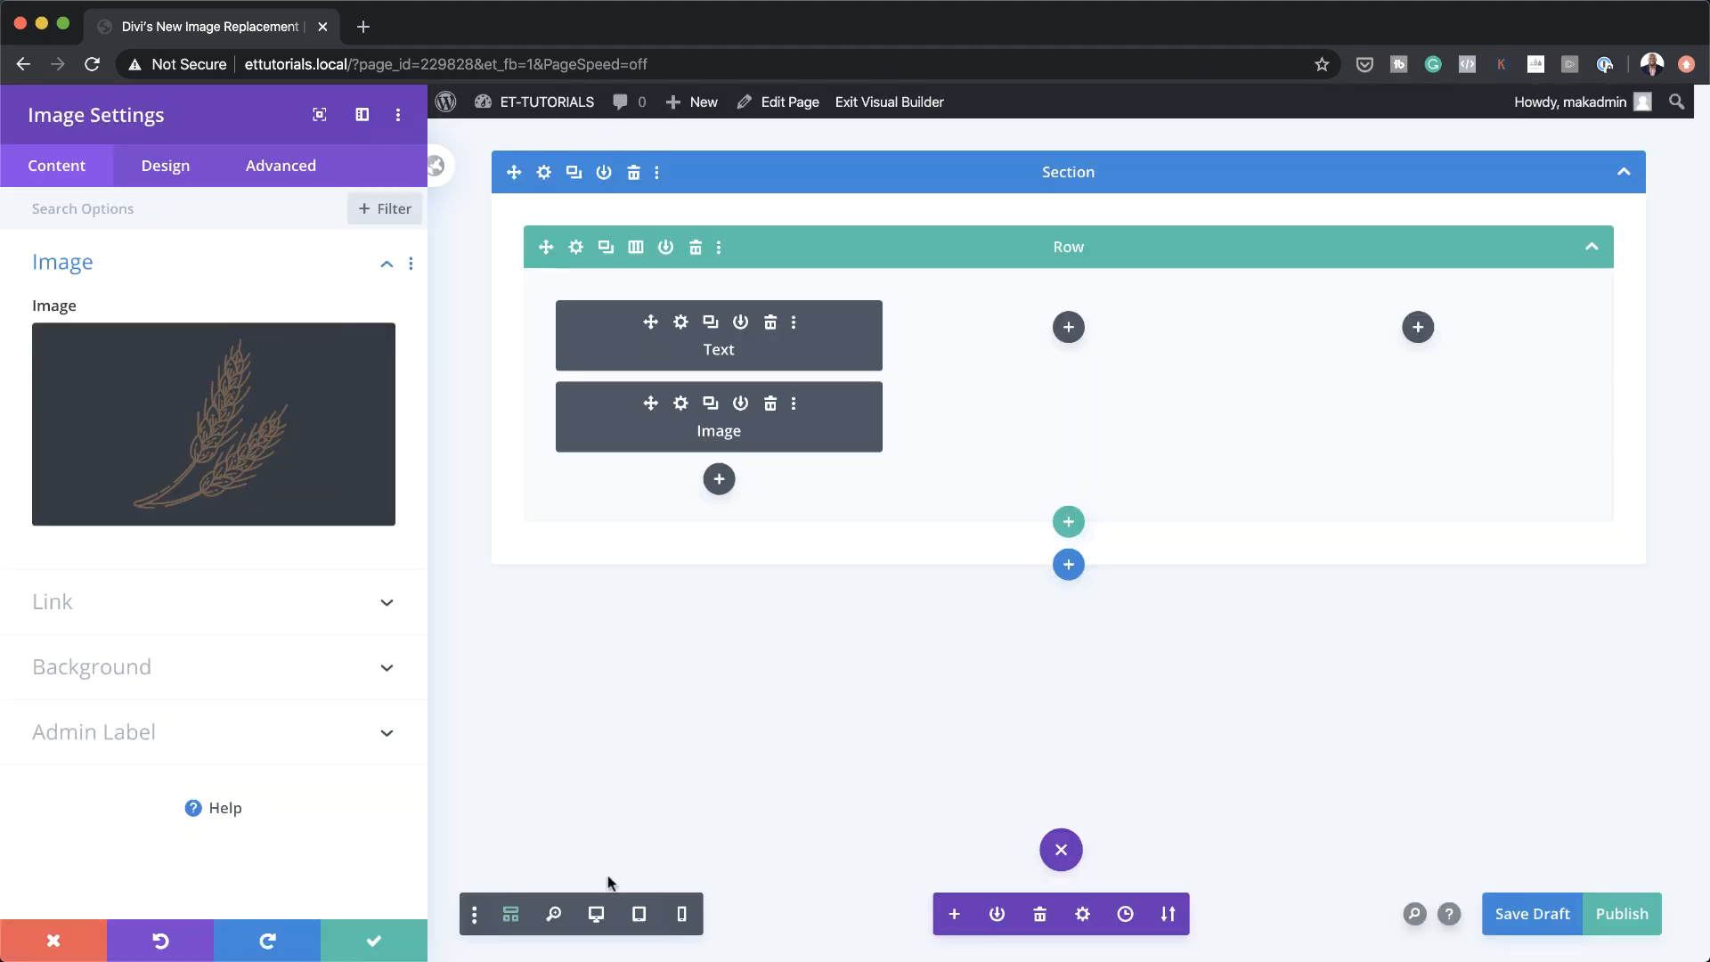
Return to desktop view and enable Force Fullwidth in the wheat image's sizing options
{"action": "left_click", "coordinate": [596, 917]}
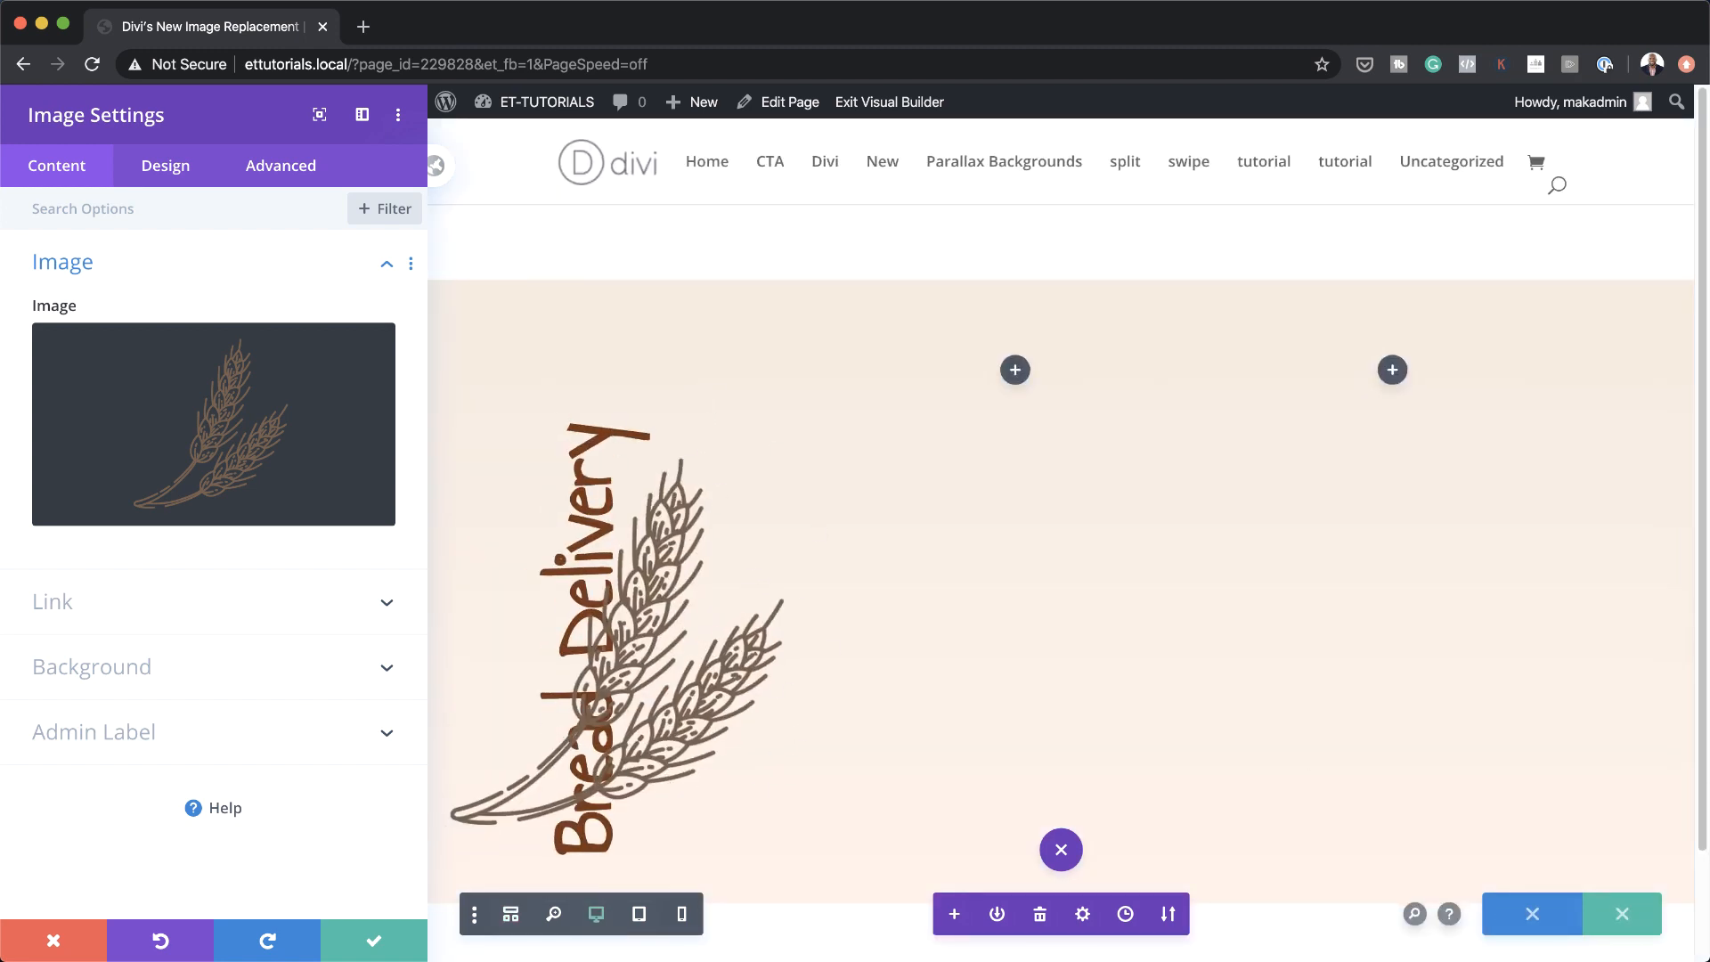
{"action": "left_click", "coordinate": [165, 165]}
{"action": "left_click", "coordinate": [129, 277]}
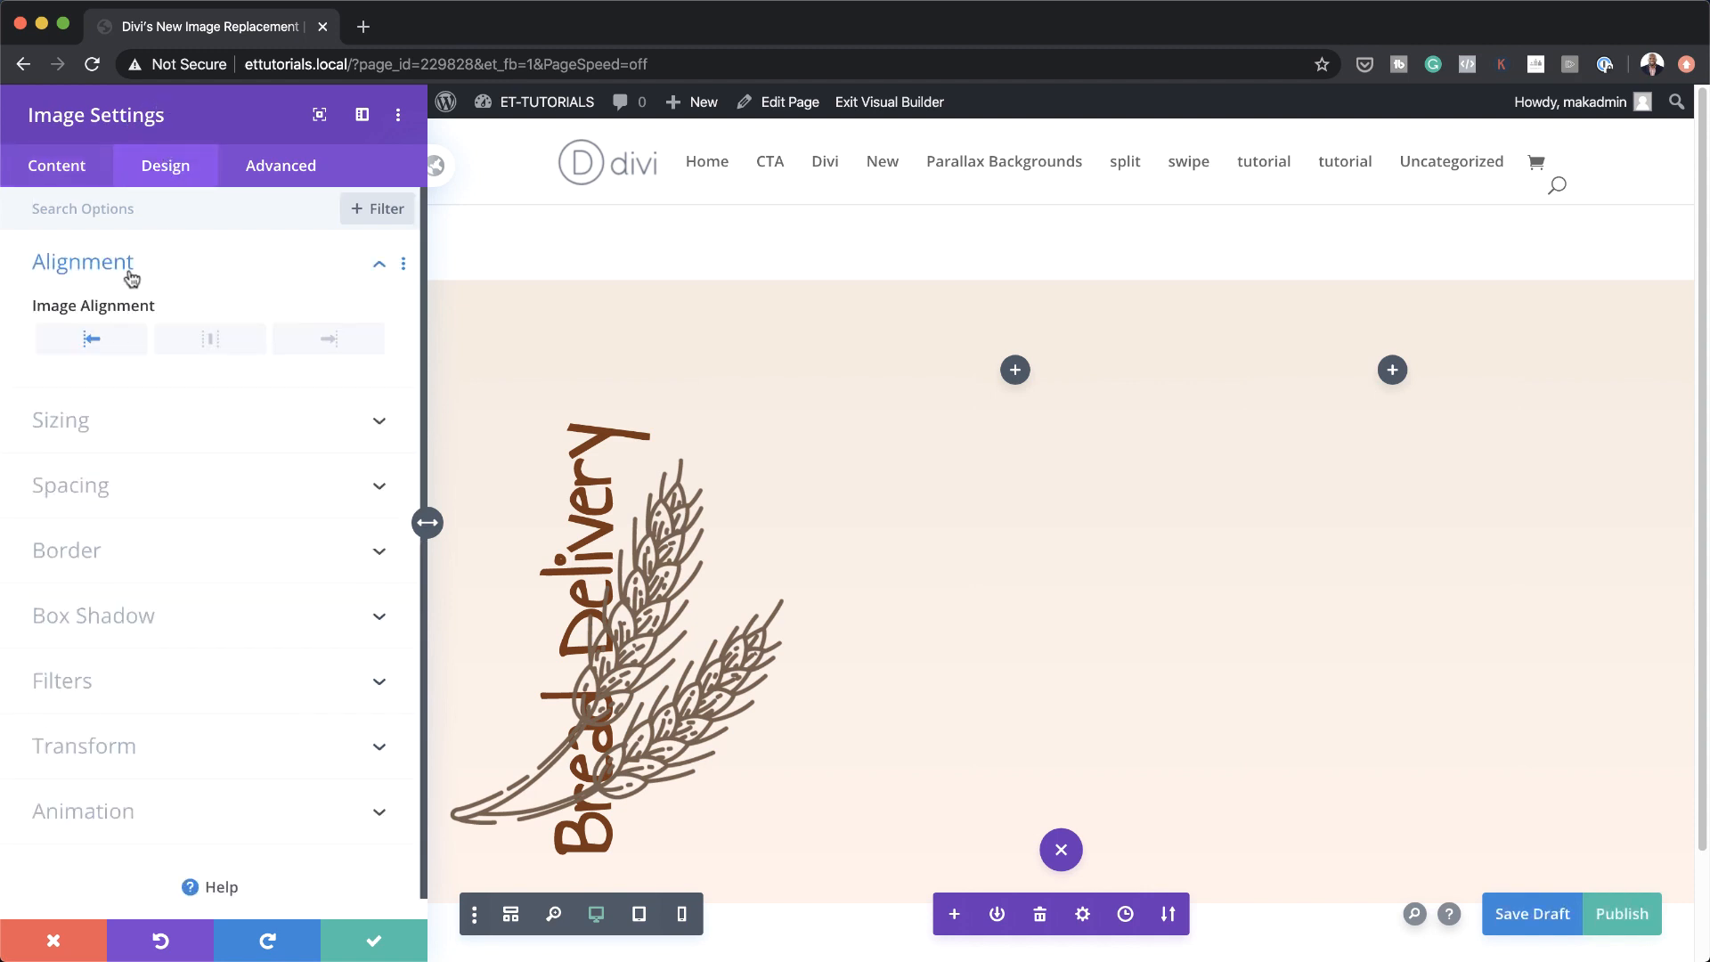
{"action": "left_click", "coordinate": [107, 430]}
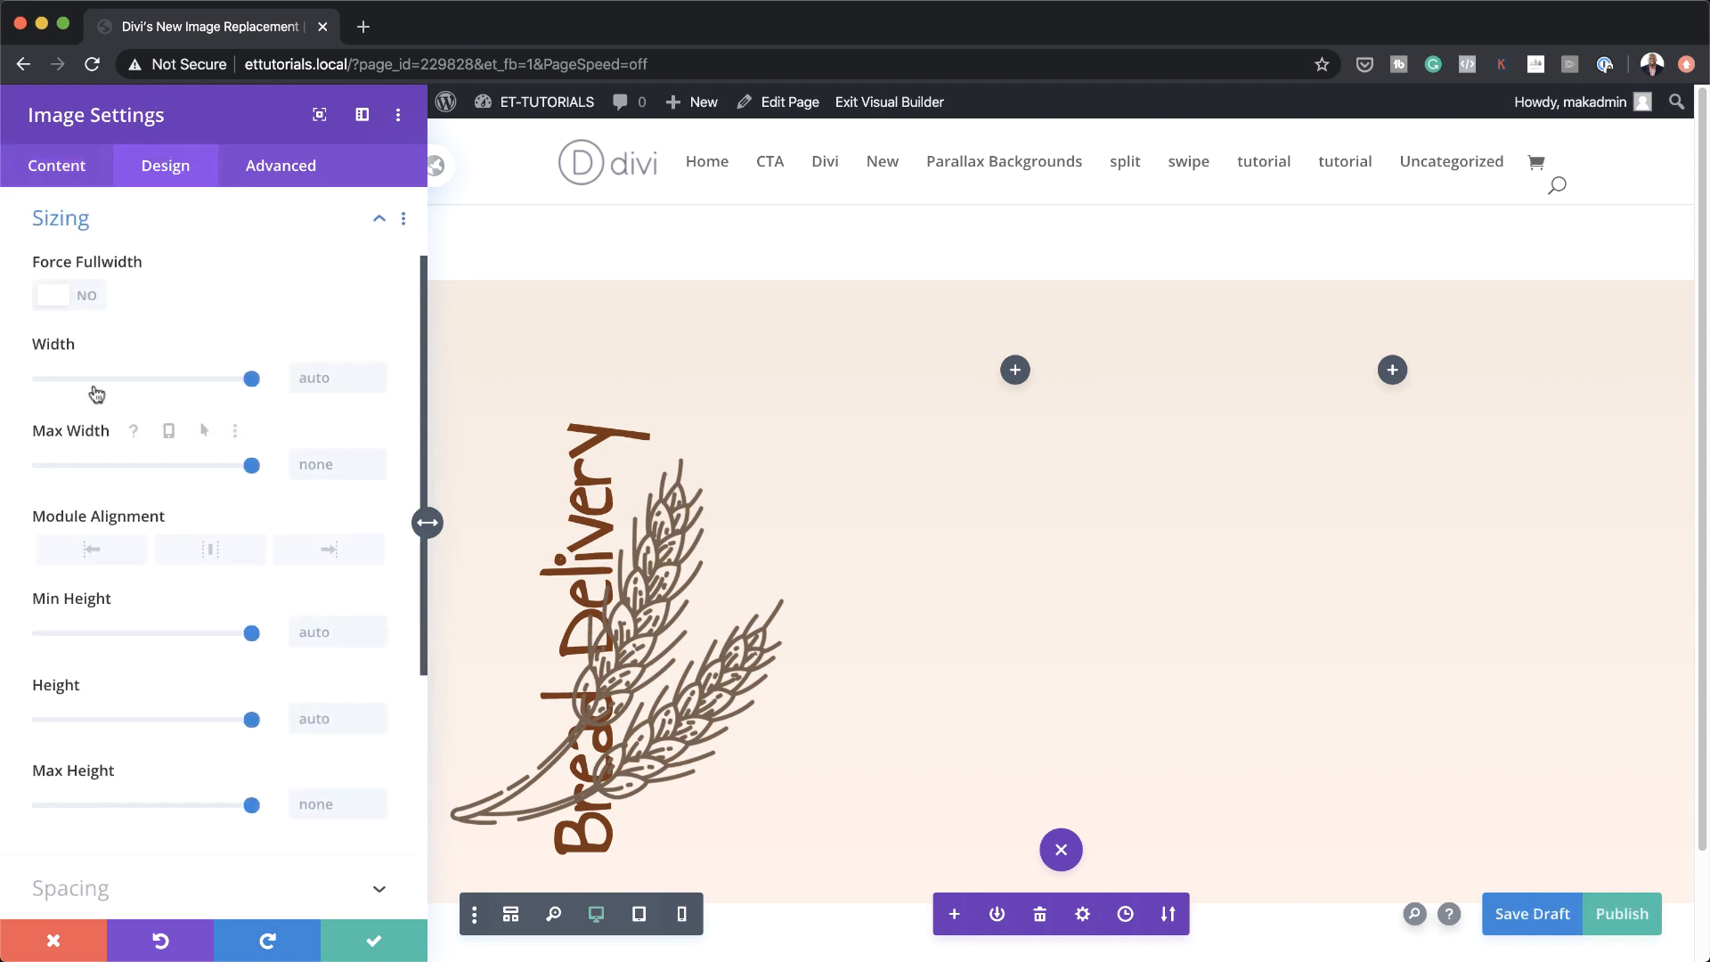
{"action": "left_click", "coordinate": [84, 295]}
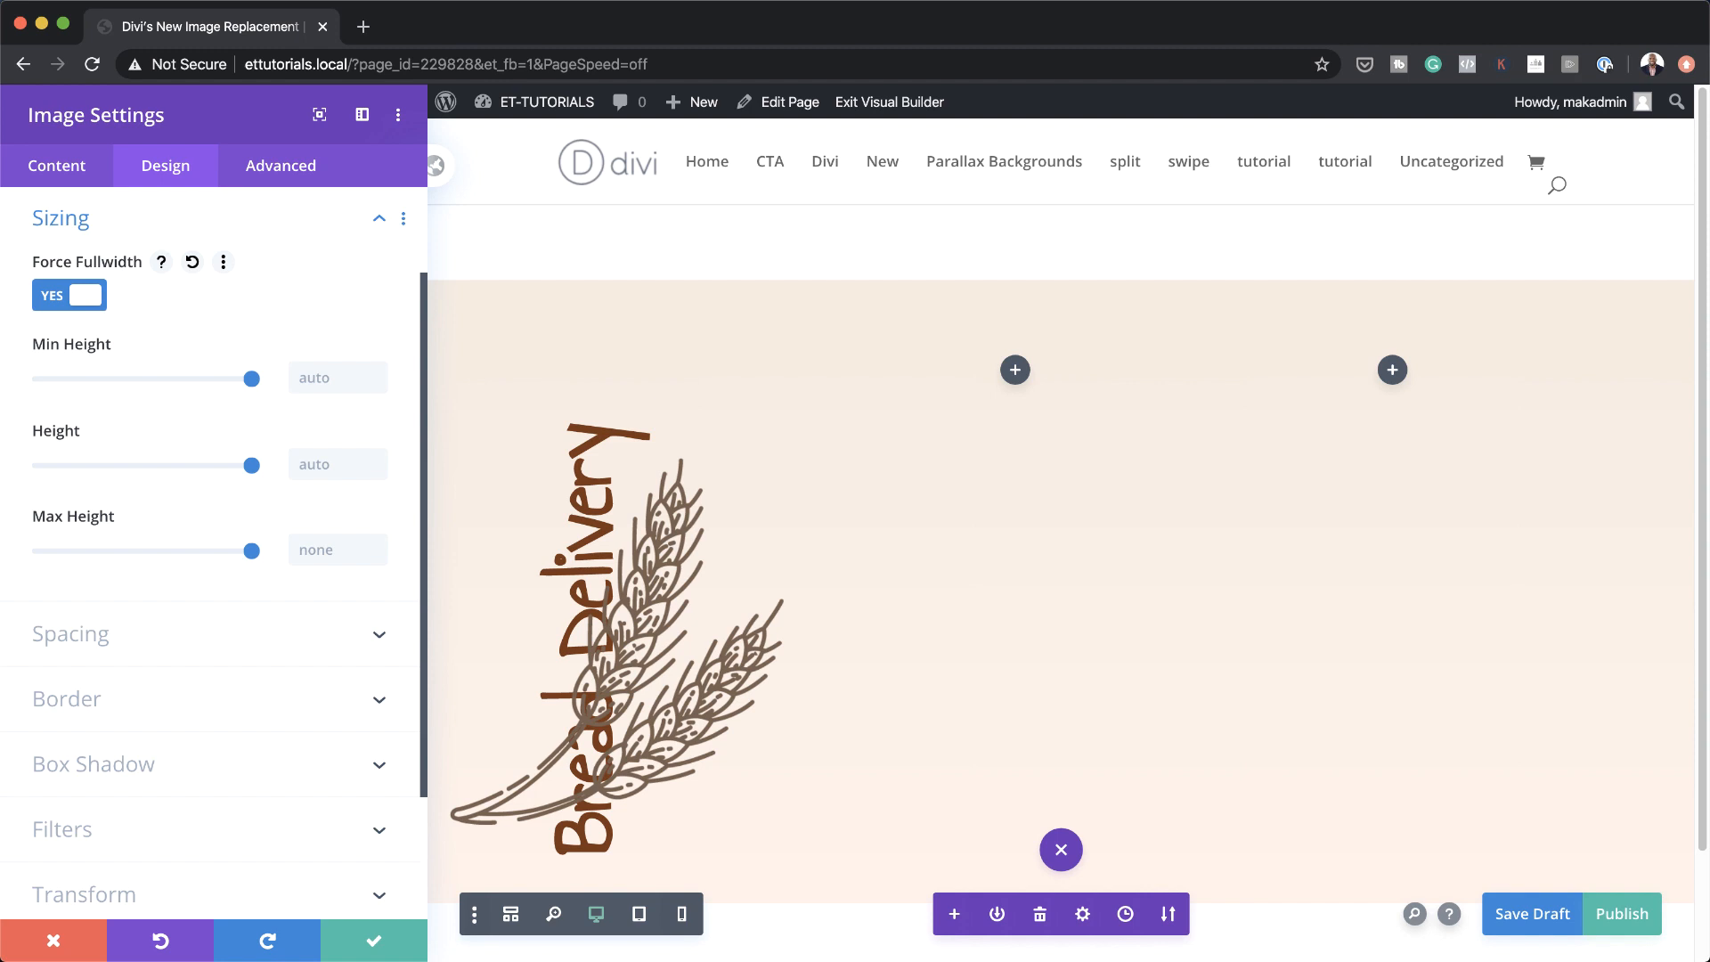
Set the wheat image's top margin to -11vw and its left margin to -2vw
{"action": "left_click", "coordinate": [87, 643]}
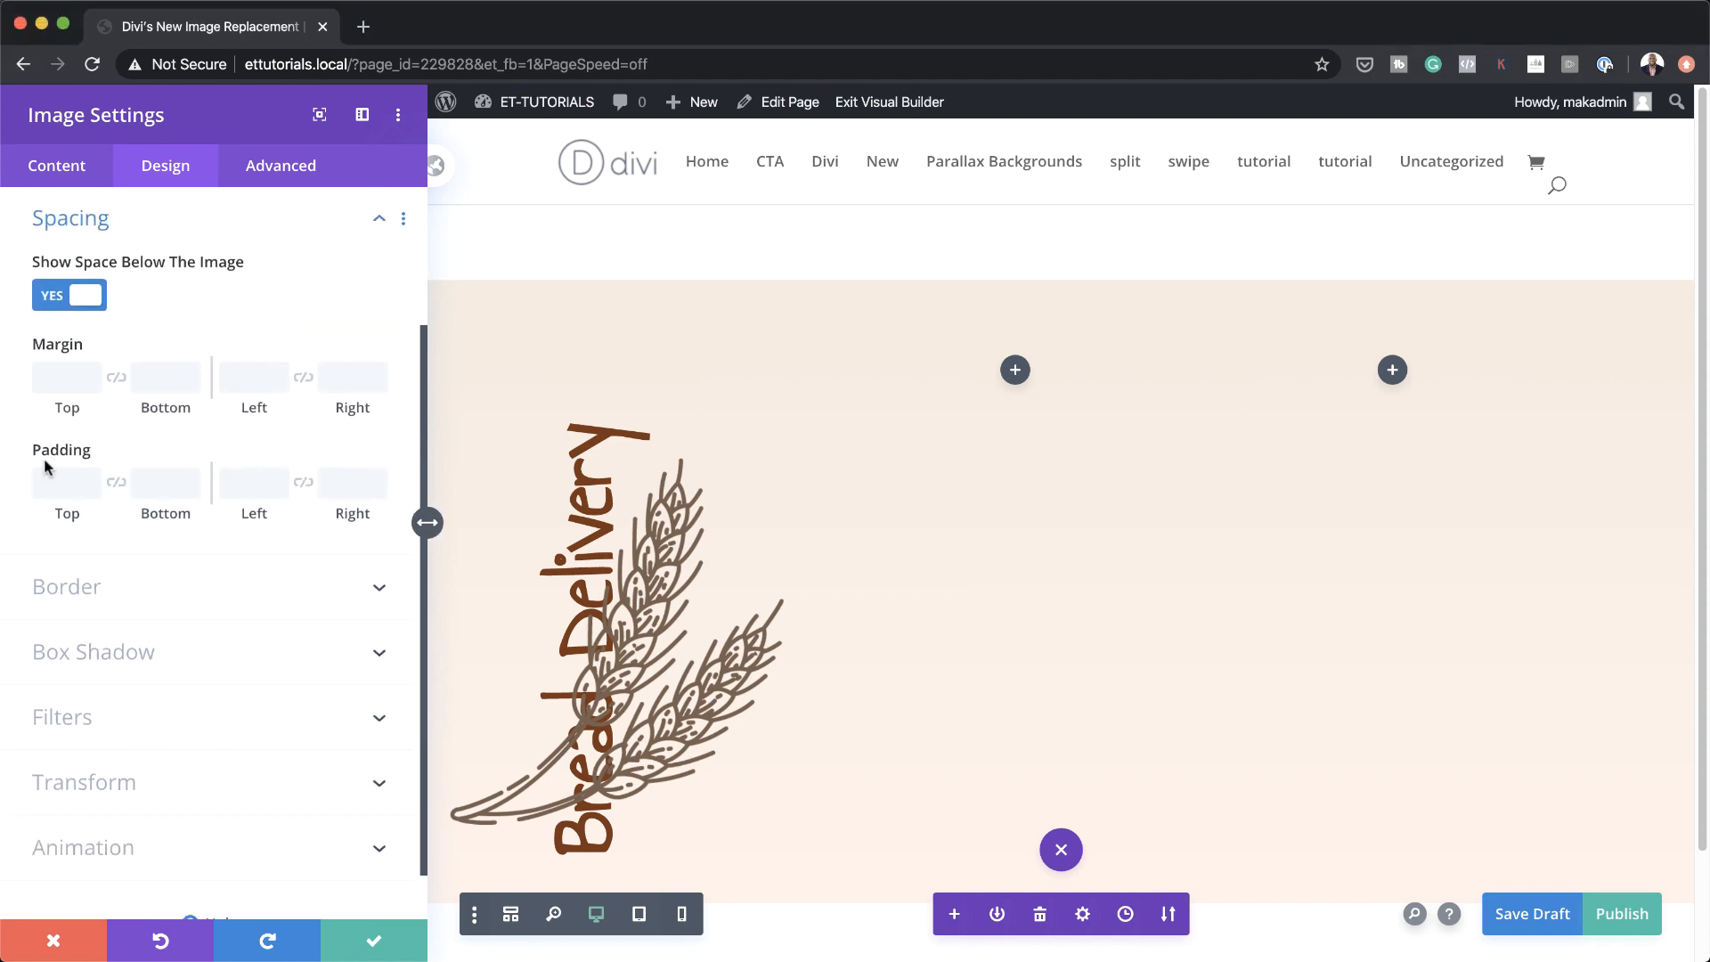
{"action": "left_click", "coordinate": [52, 378]}
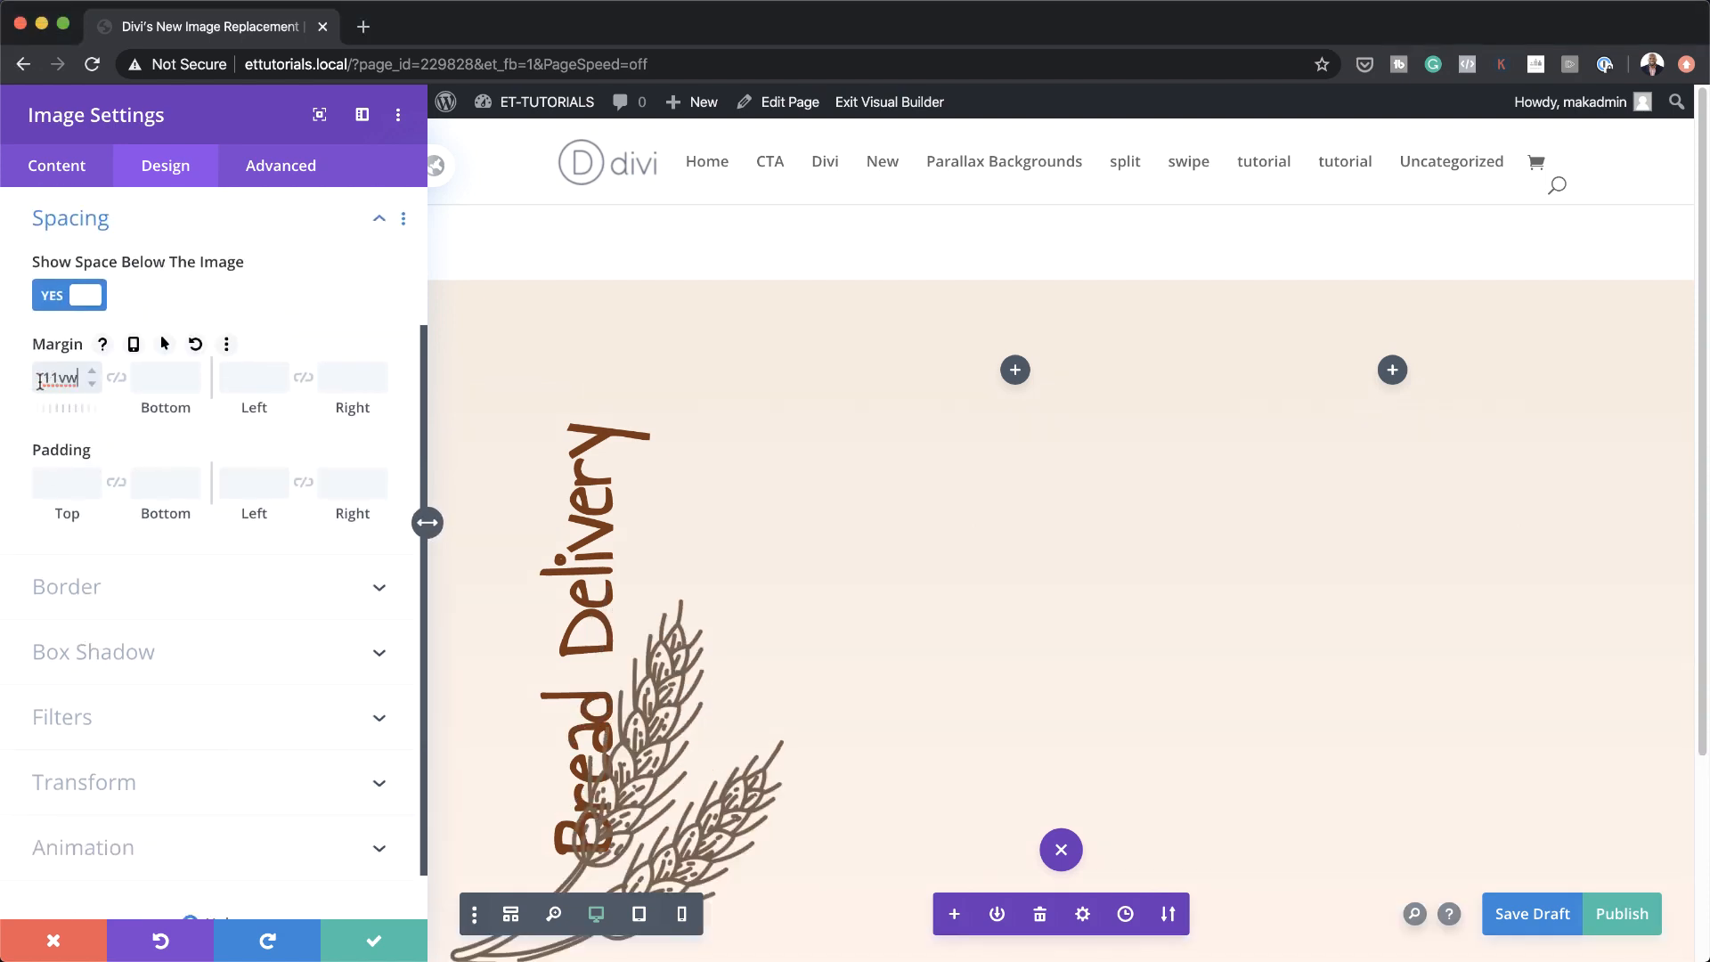
{"action": "type", "text": "-"}
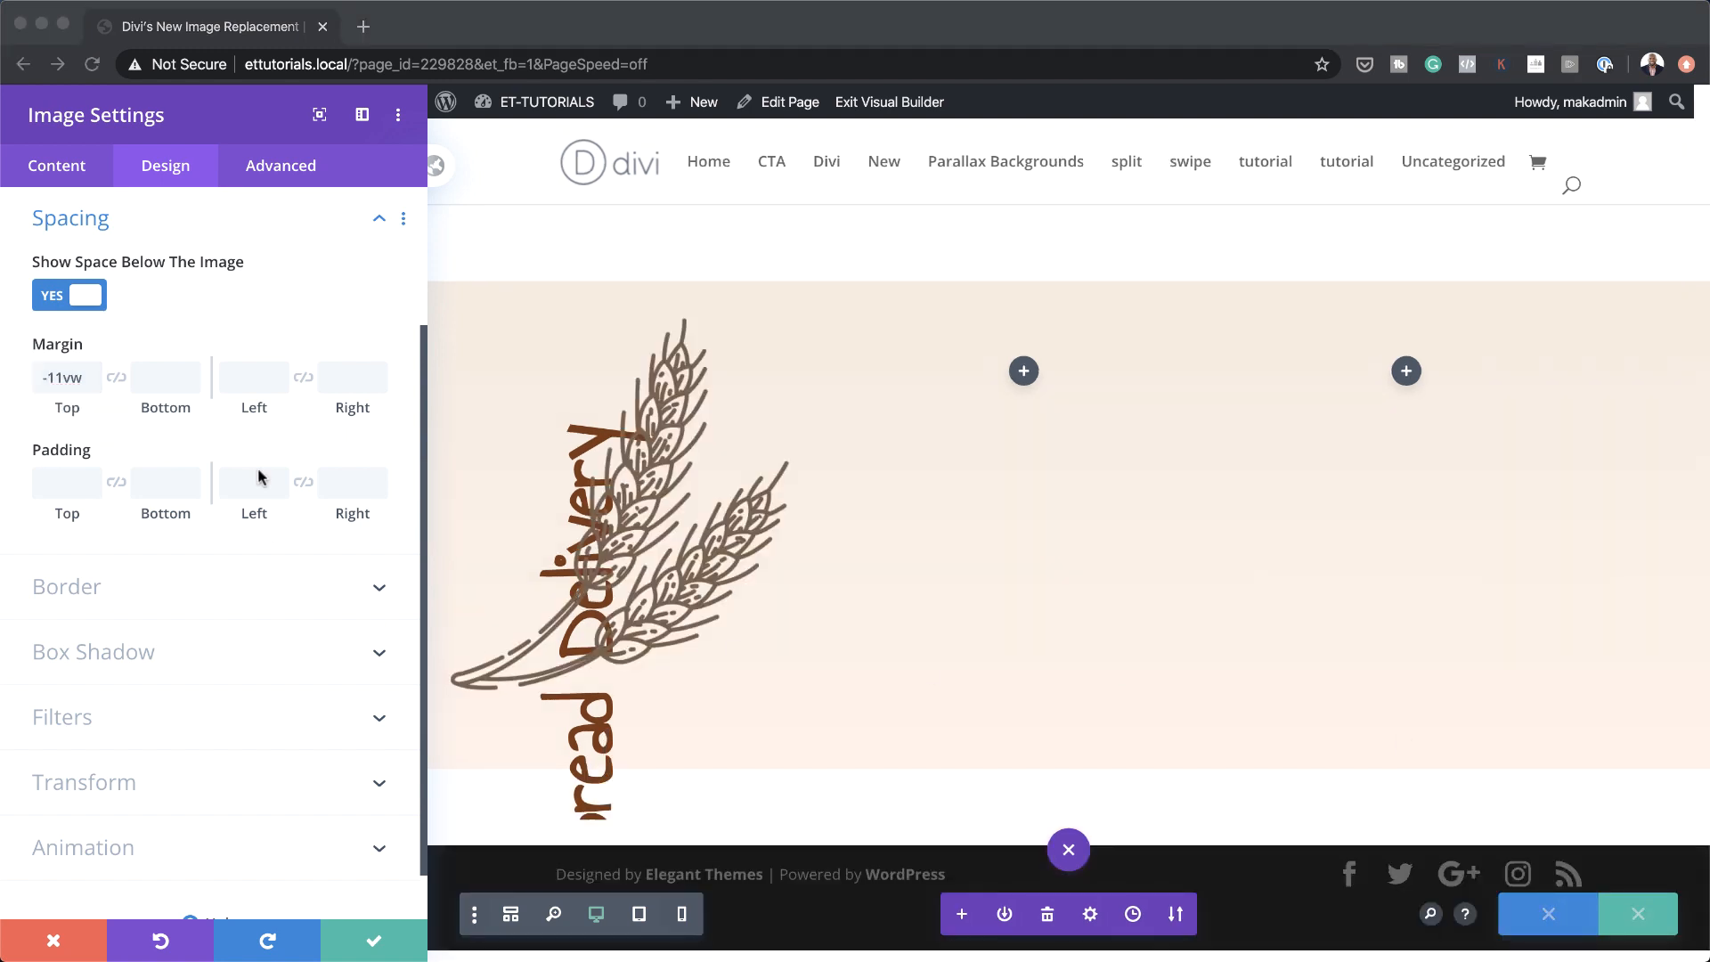
{"action": "left_click", "coordinate": [255, 379]}
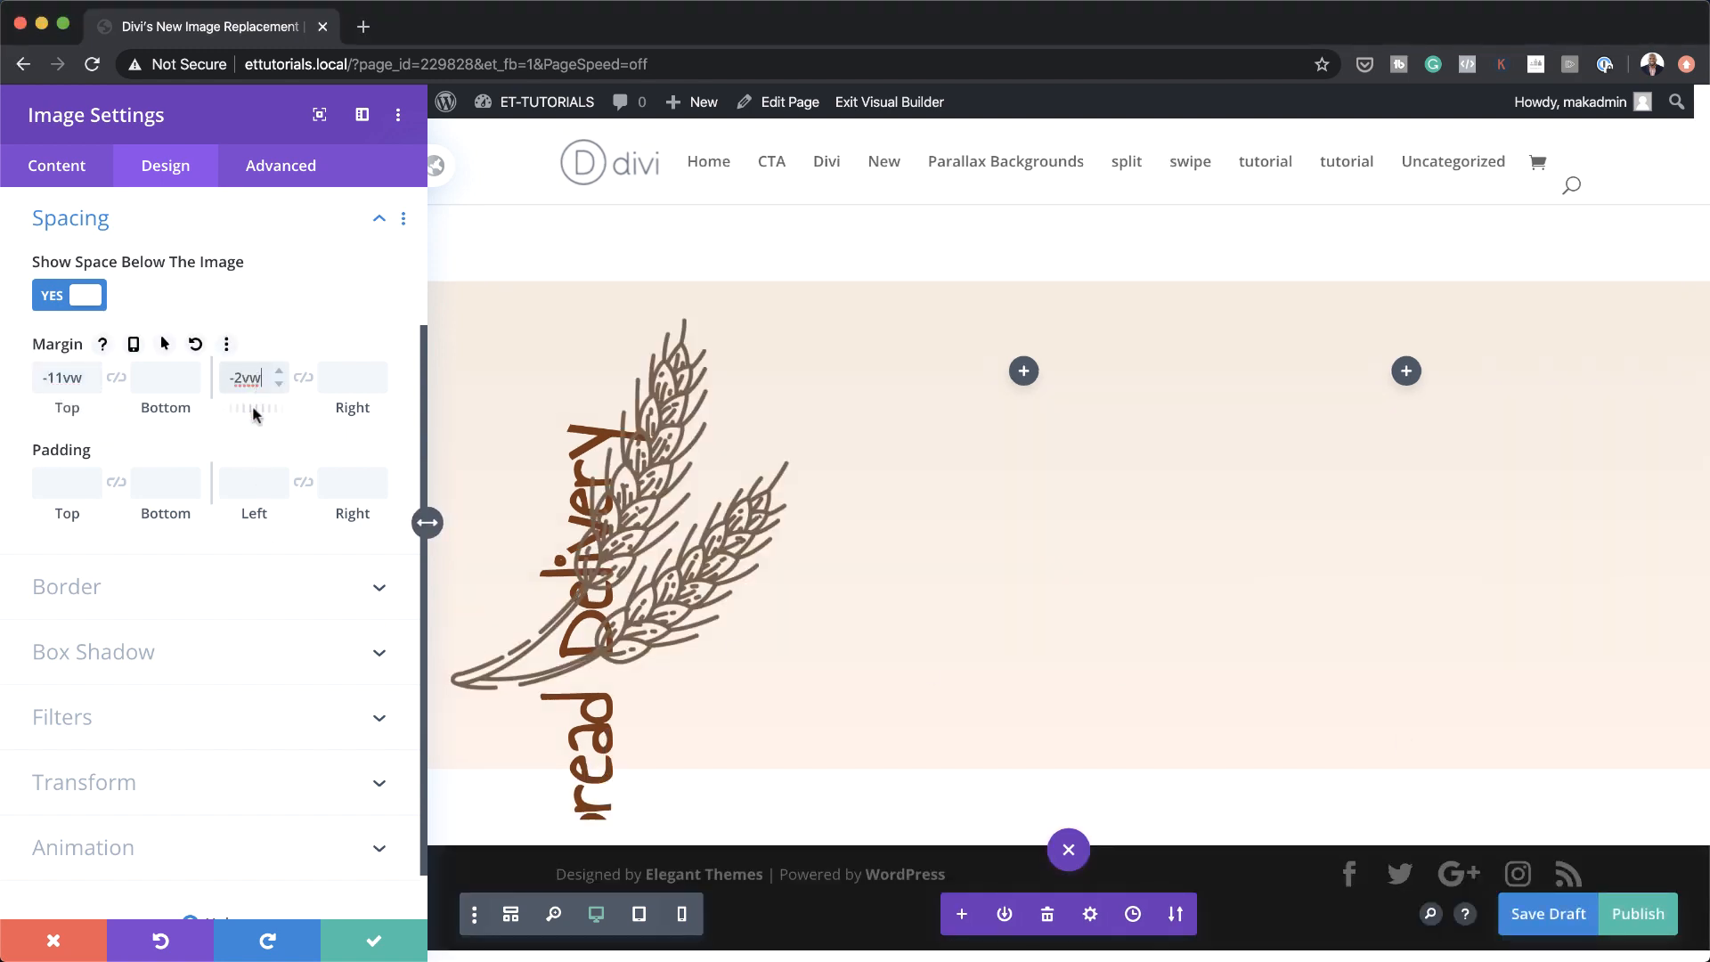
Set linked left and right padding of 10vw on the wheat image and save the module settings
{"action": "left_click", "coordinate": [253, 485]}
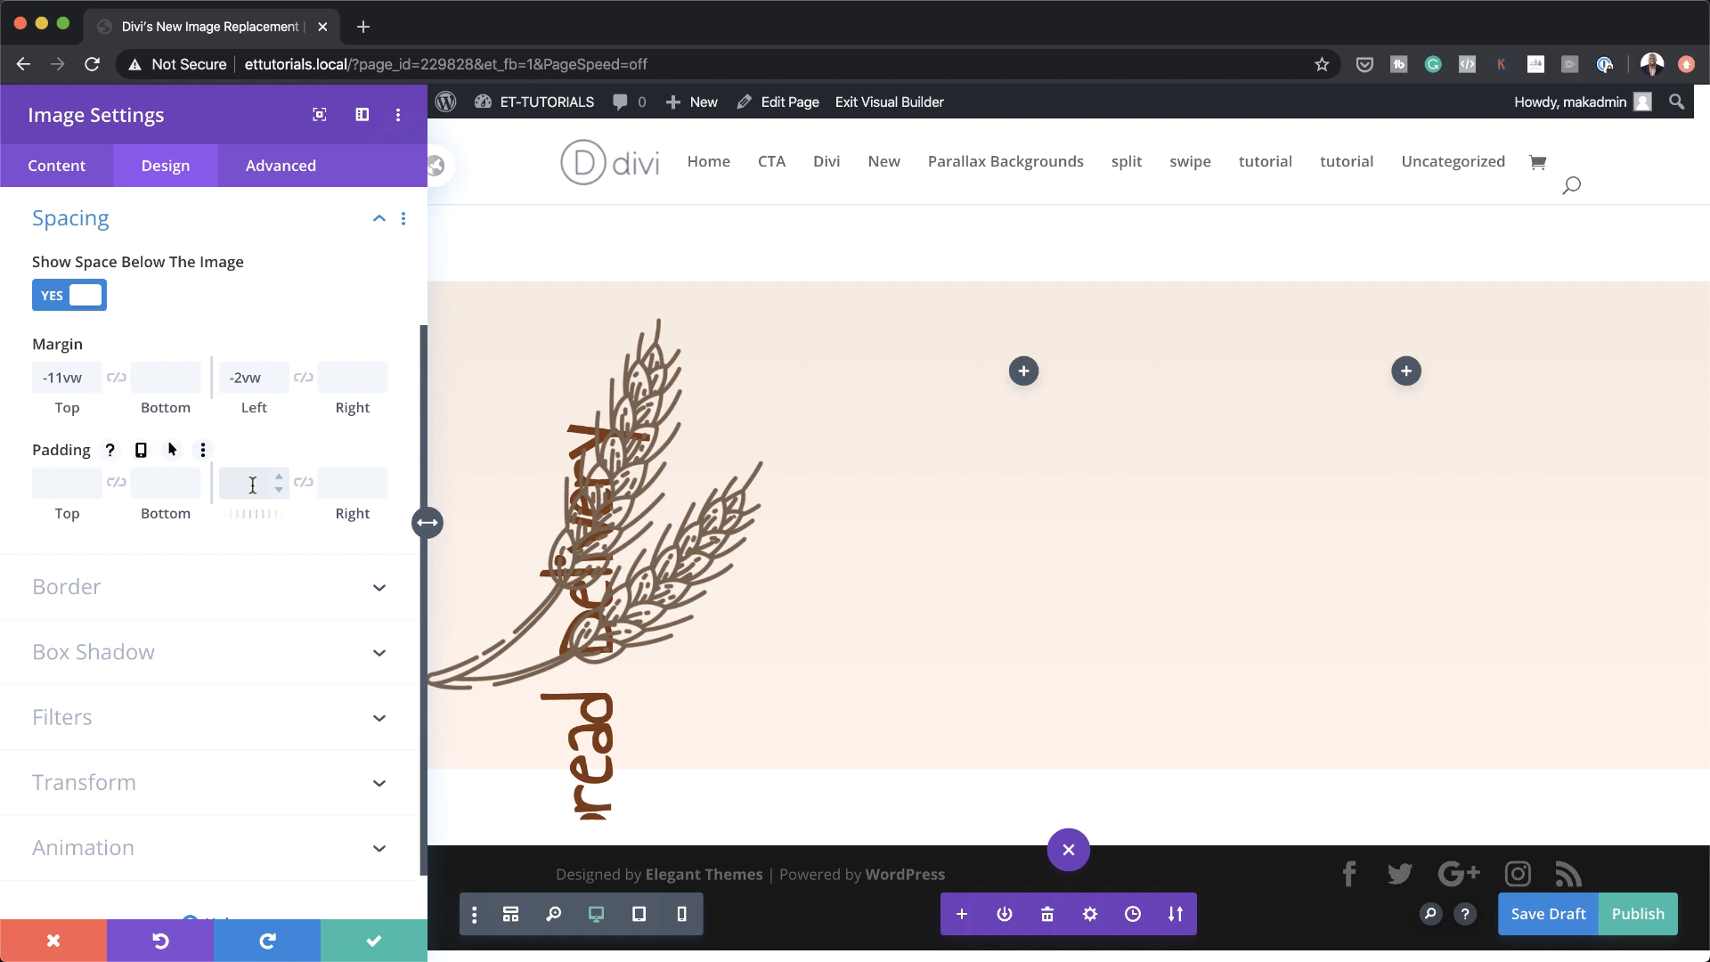
{"action": "type", "text": "10vw"}
{"action": "left_click", "coordinate": [305, 484]}
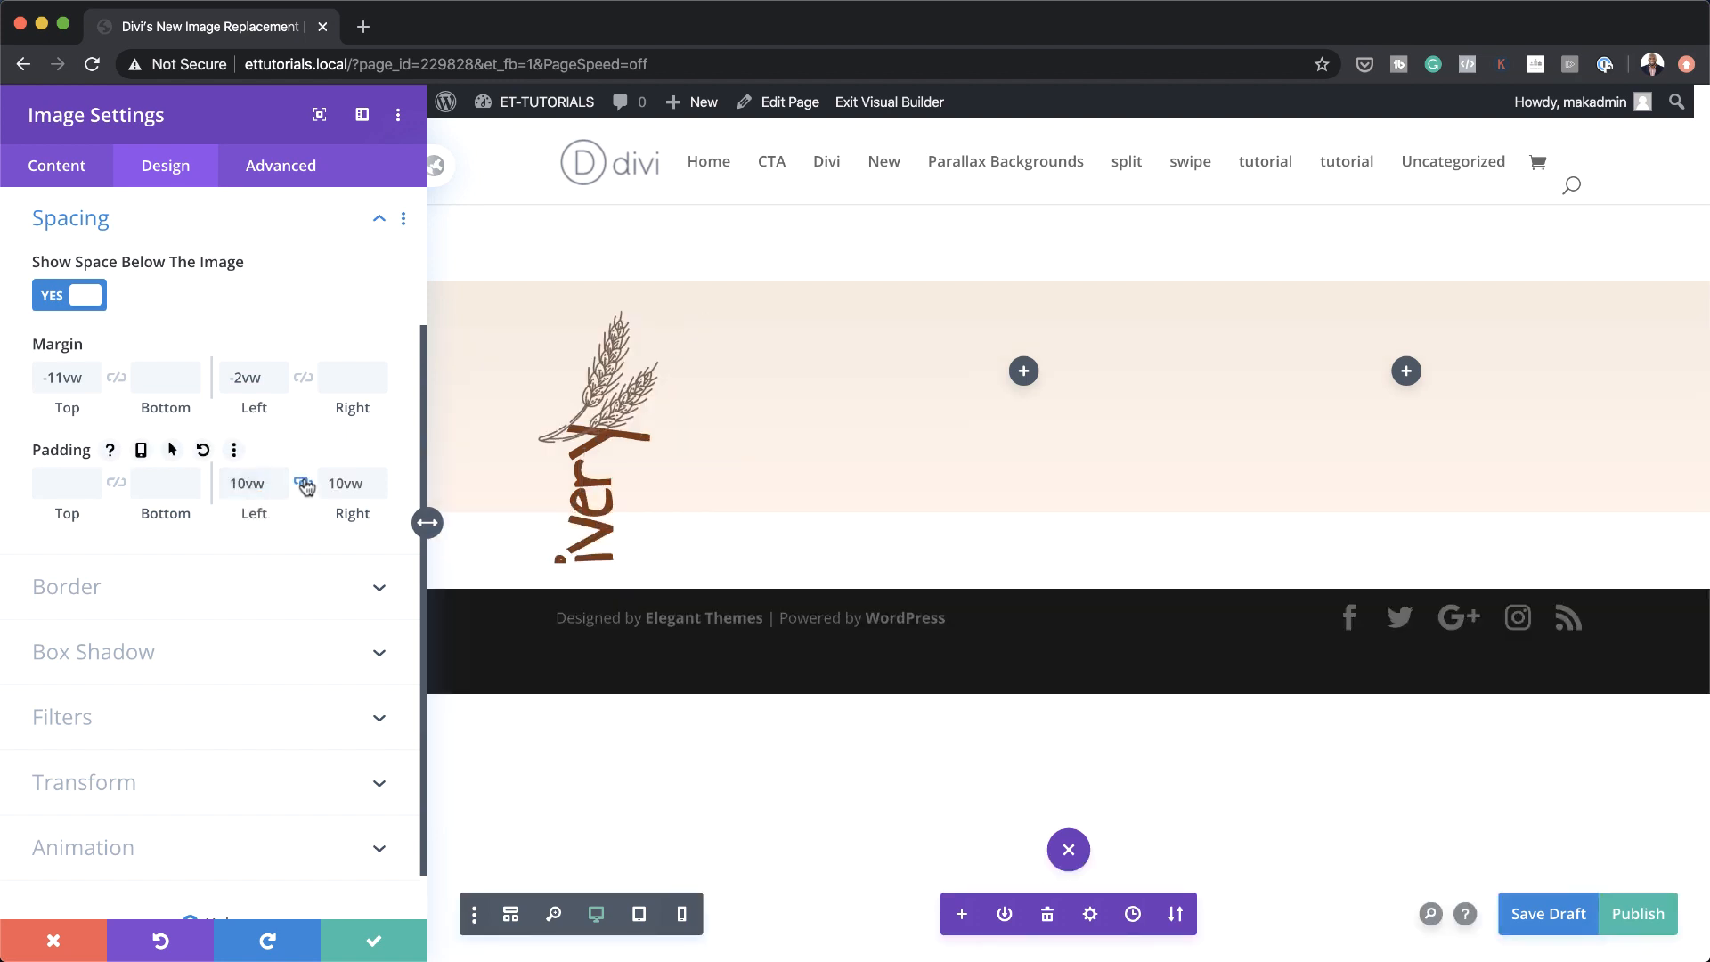
{"action": "left_click", "coordinate": [374, 942]}
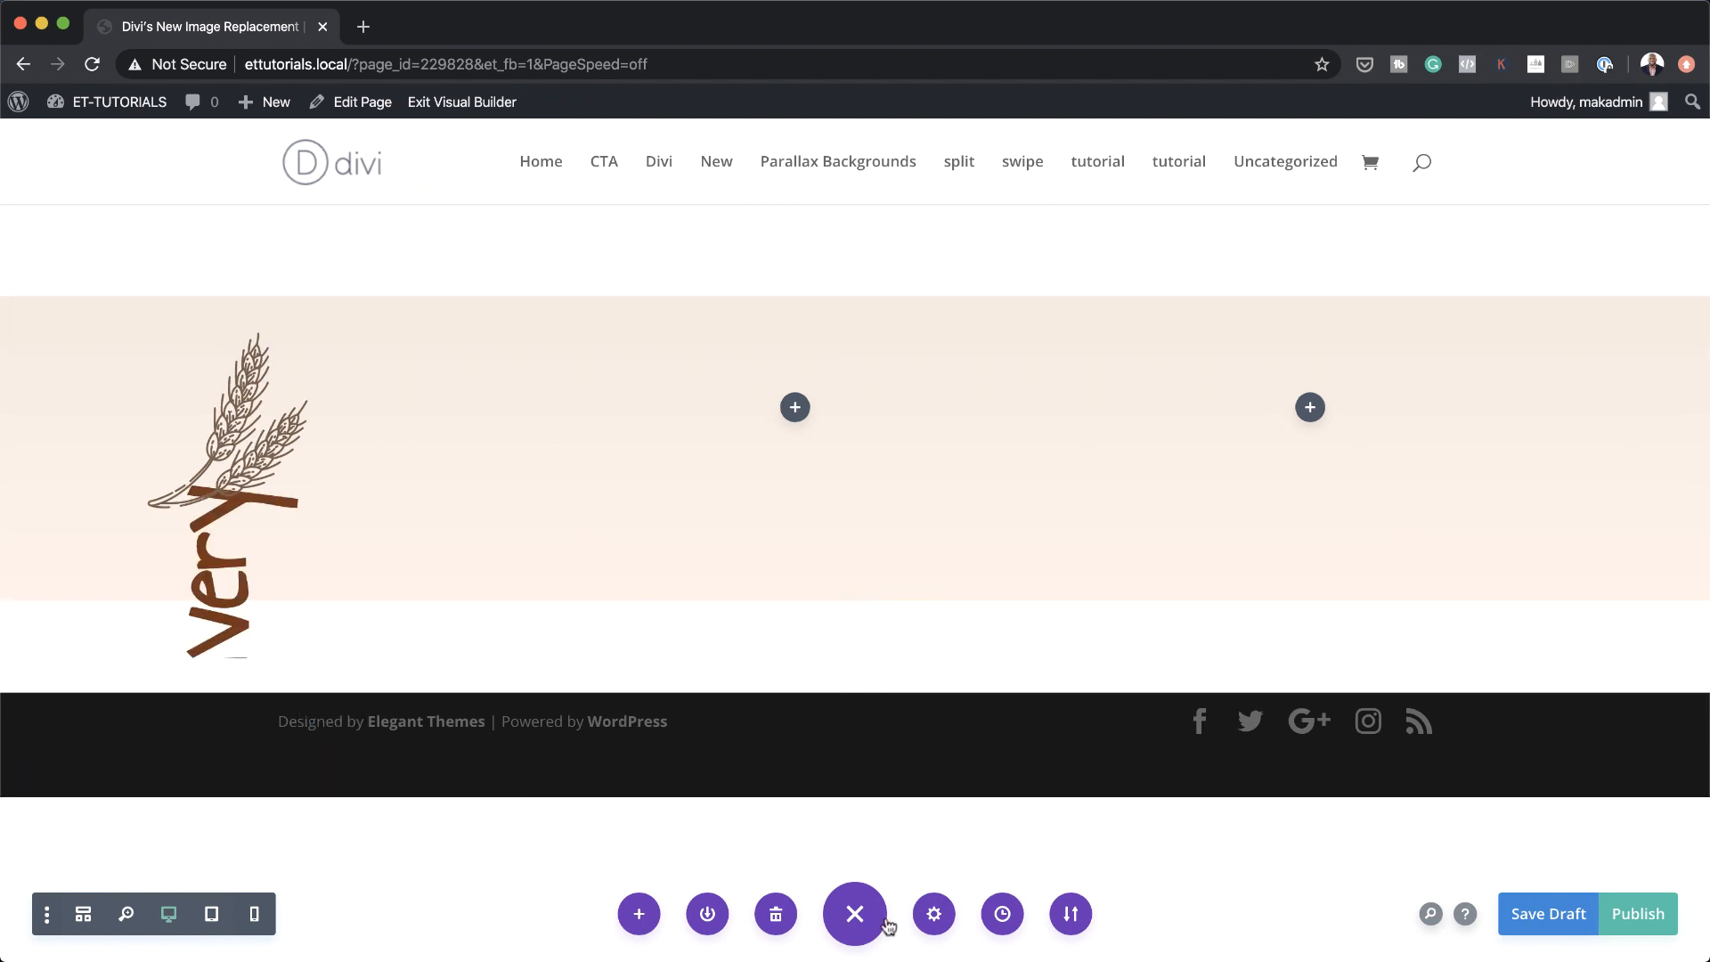
Switch to wireframe view and add a second Image module beneath the wheat image in the first column
{"action": "left_click", "coordinate": [84, 915]}
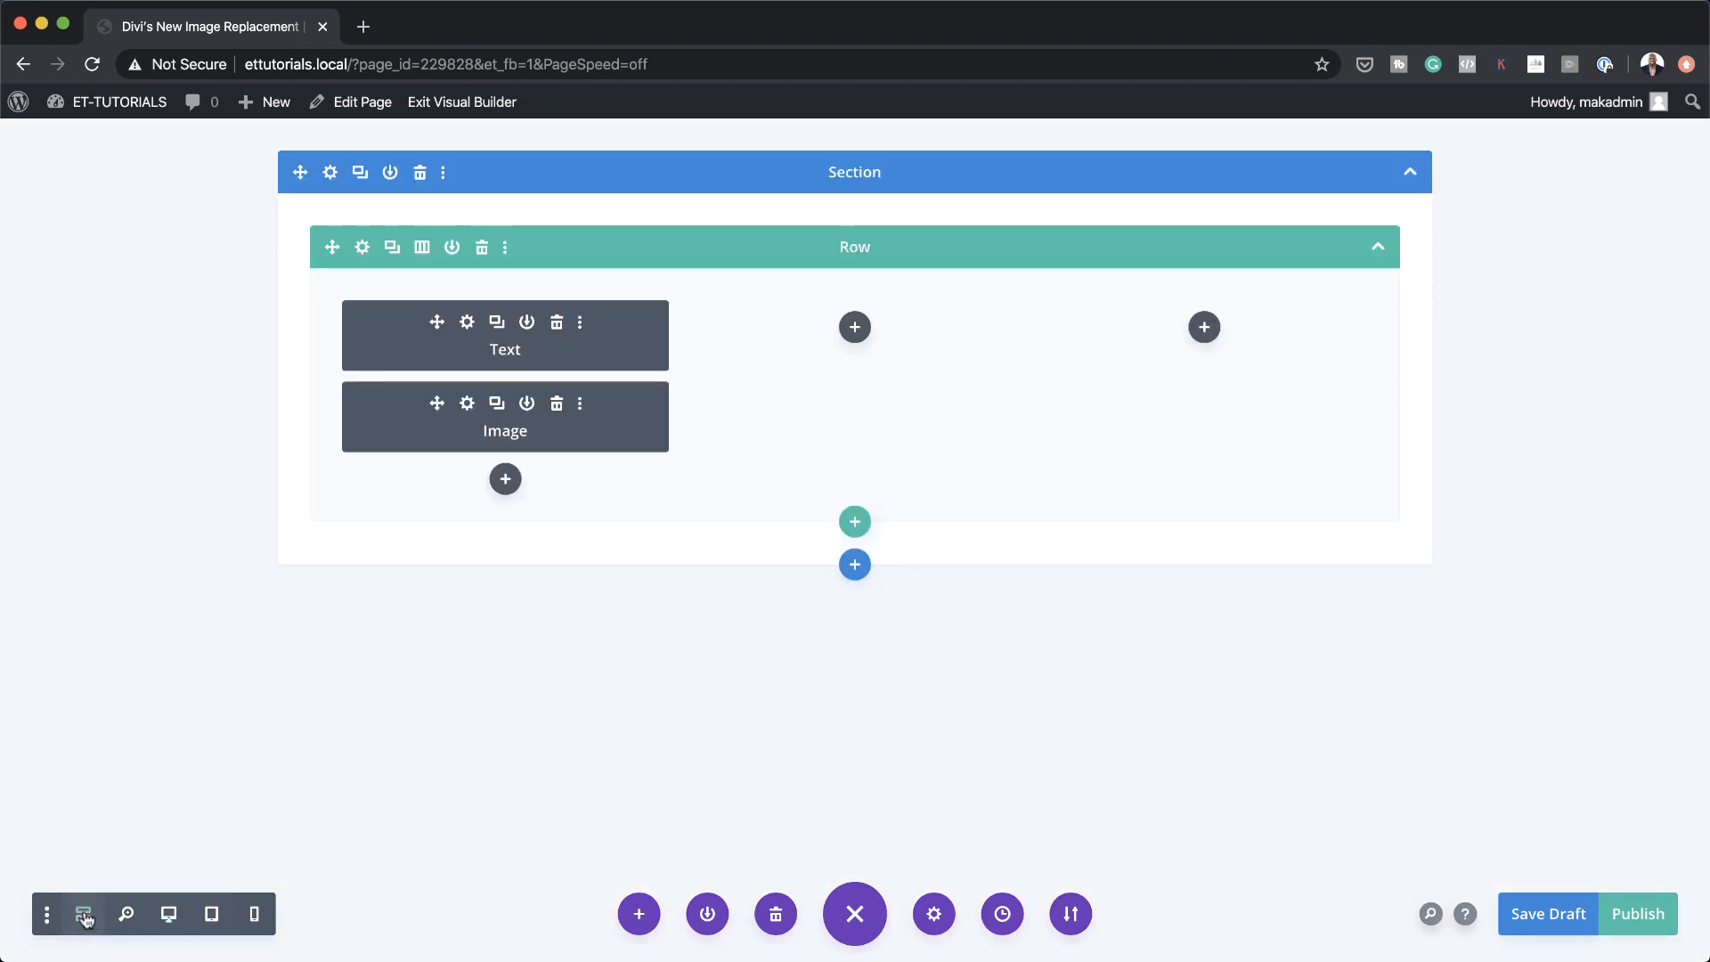
{"action": "left_click", "coordinate": [505, 479]}
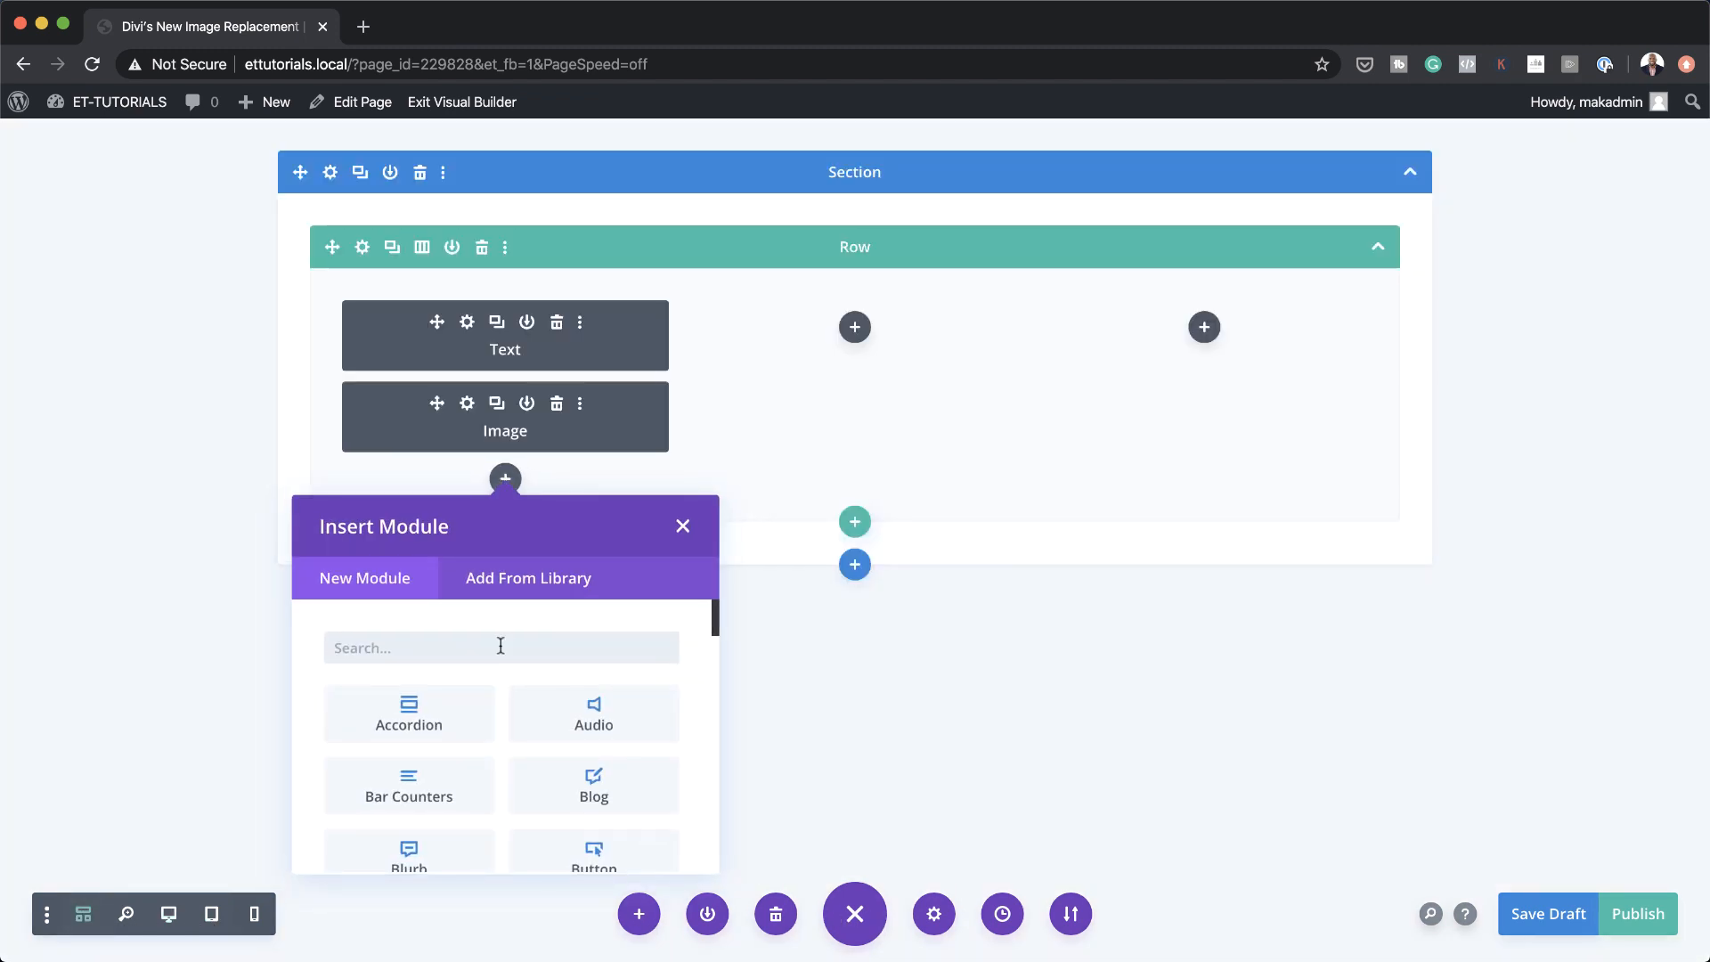
{"action": "type", "text": "im"}
{"action": "left_click", "coordinate": [419, 779]}
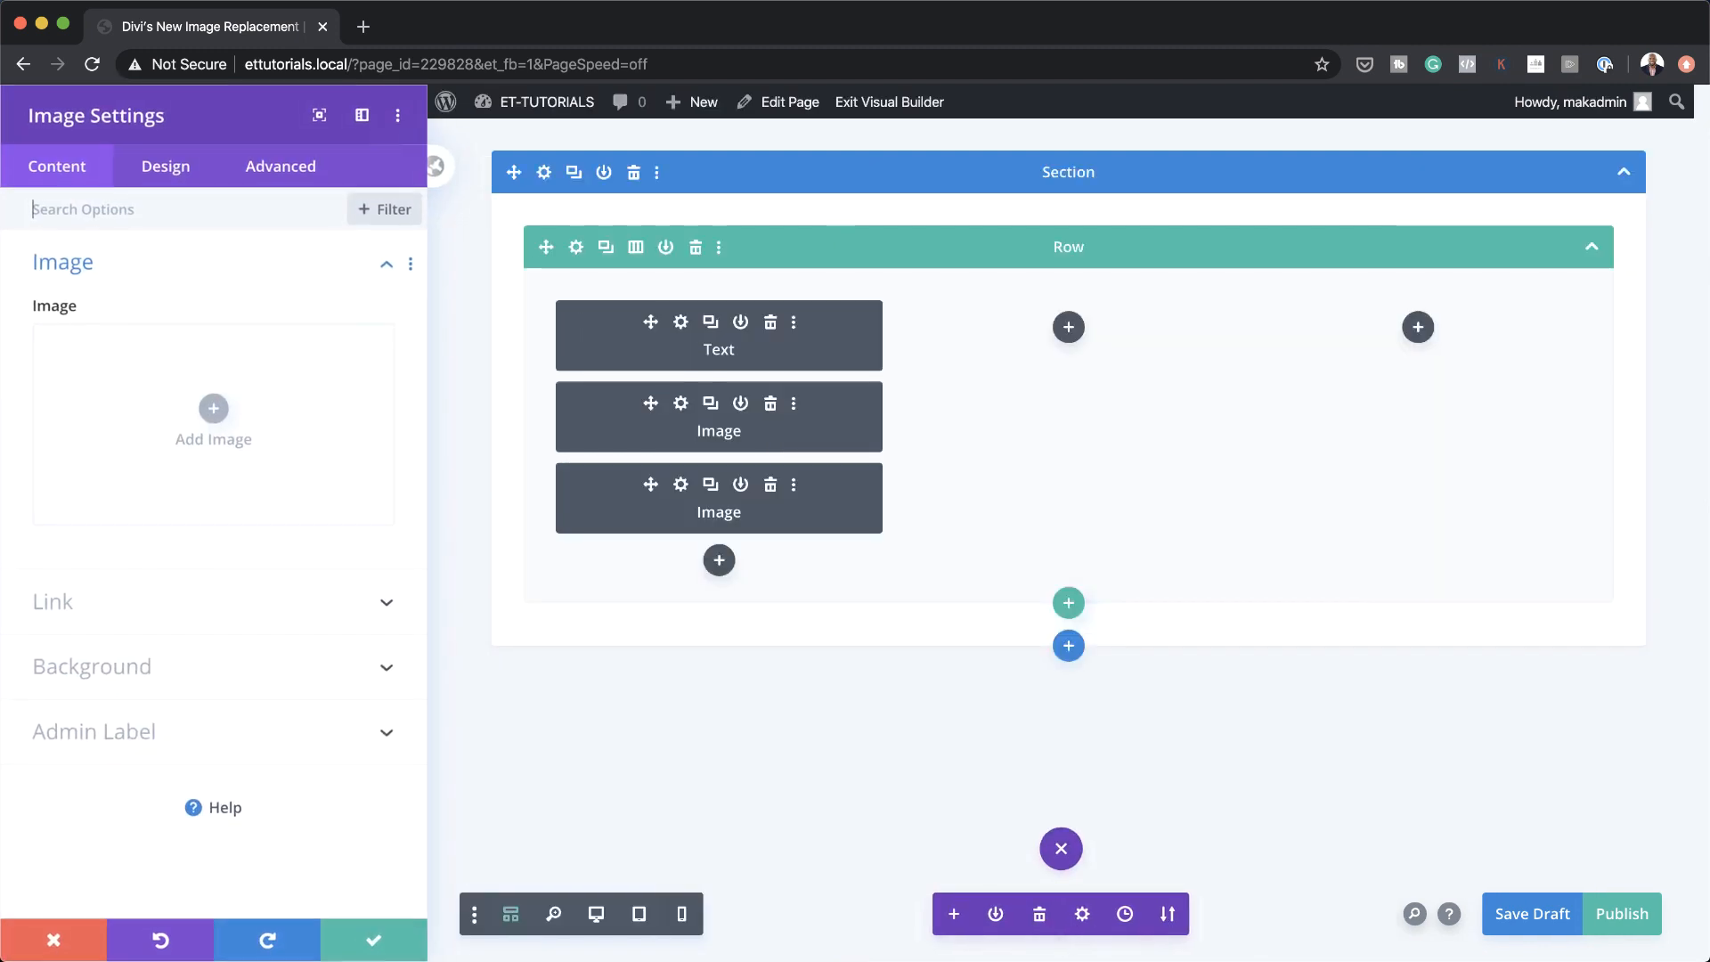
Assign basket.png from the media library to the second image module
{"action": "left_click", "coordinate": [214, 412]}
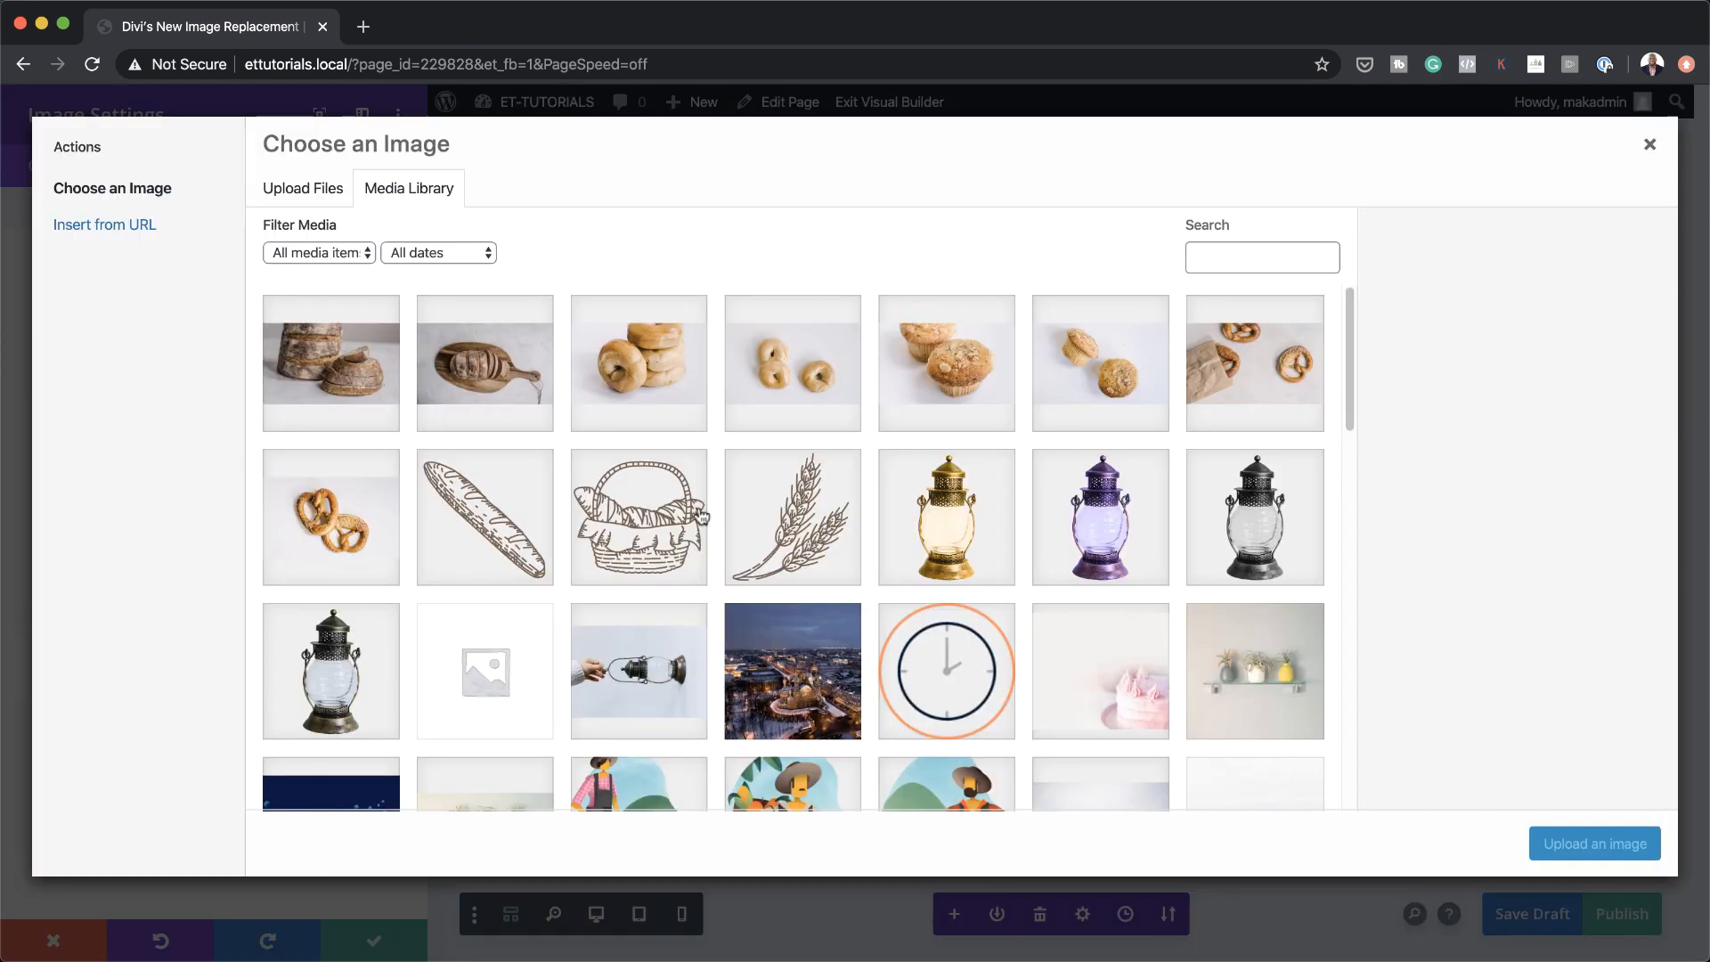
{"action": "left_click", "coordinate": [641, 518]}
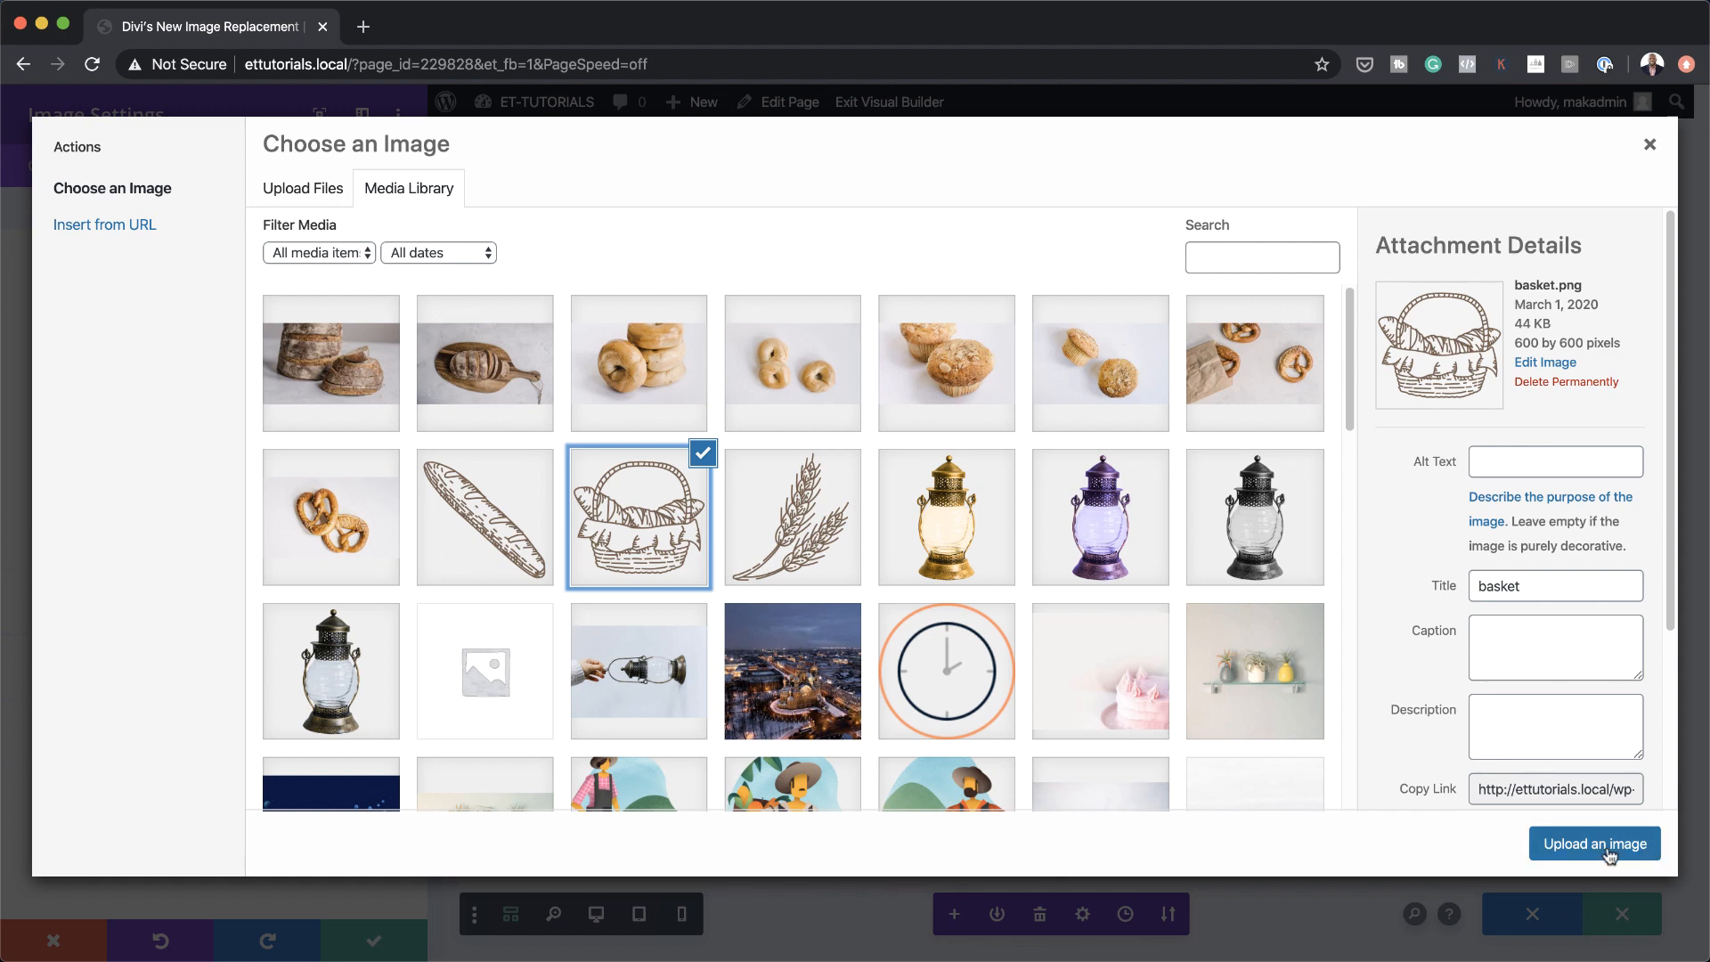
{"action": "left_click", "coordinate": [1607, 846]}
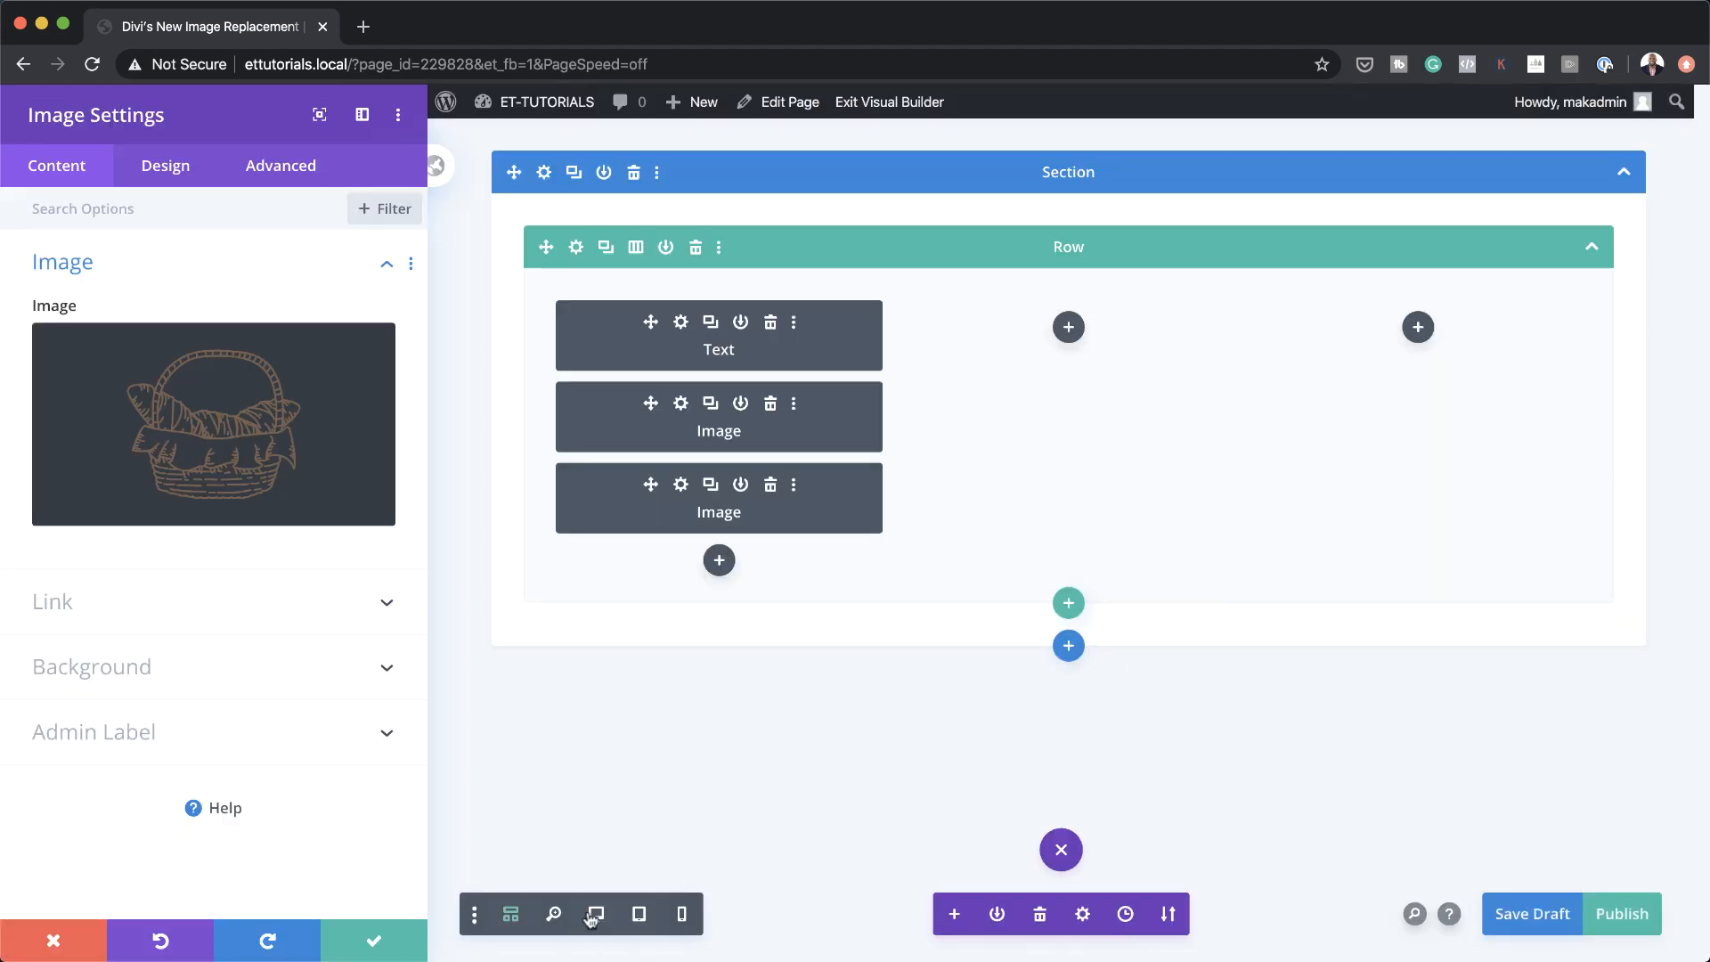
Return to desktop view and enable Force Fullwidth in the basket image's sizing options
{"action": "left_click", "coordinate": [592, 916]}
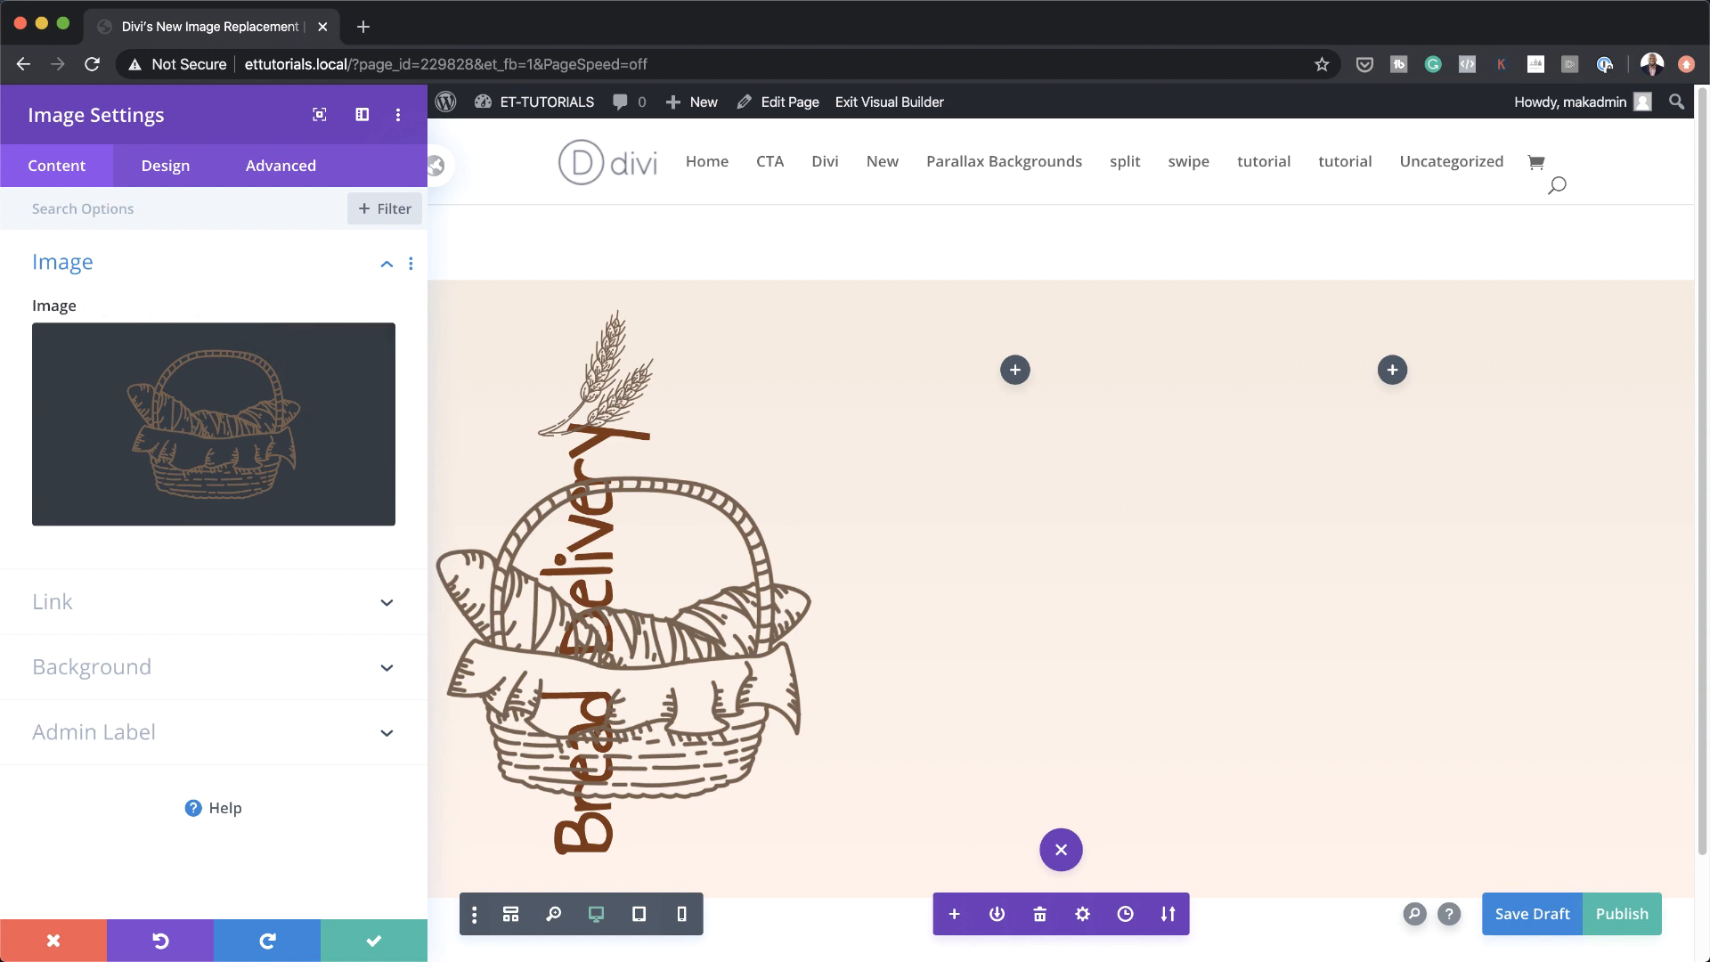
{"action": "left_click", "coordinate": [164, 175]}
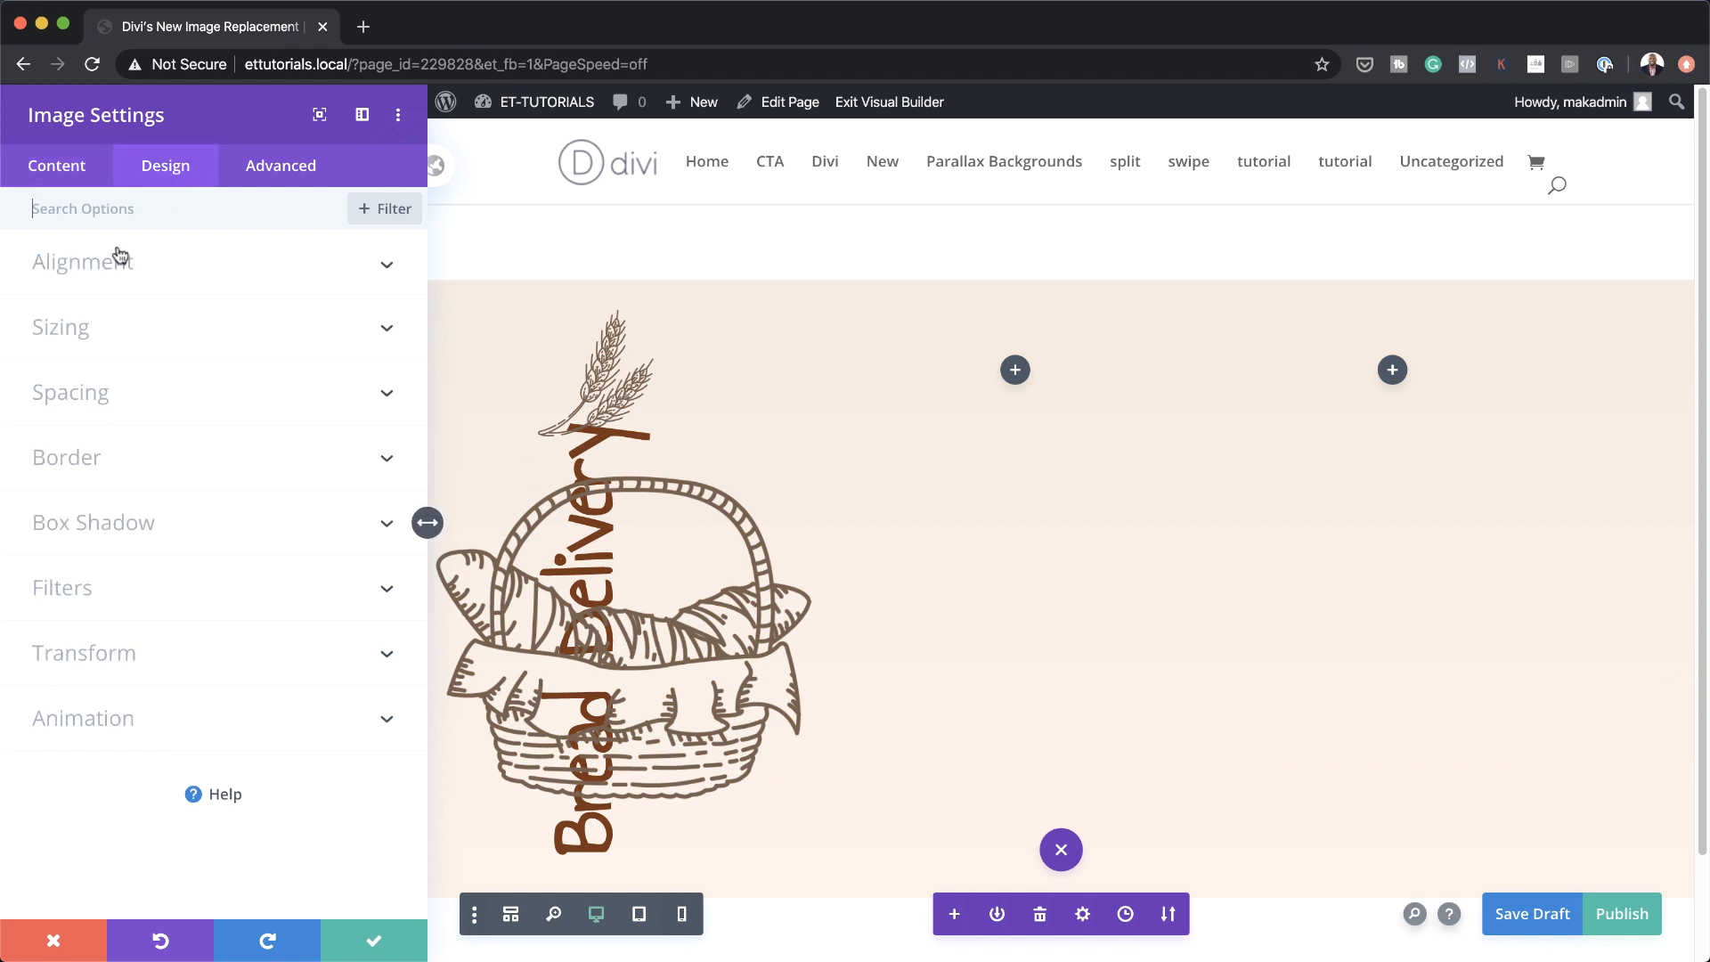
{"action": "left_click", "coordinate": [84, 334]}
{"action": "left_click", "coordinate": [88, 296]}
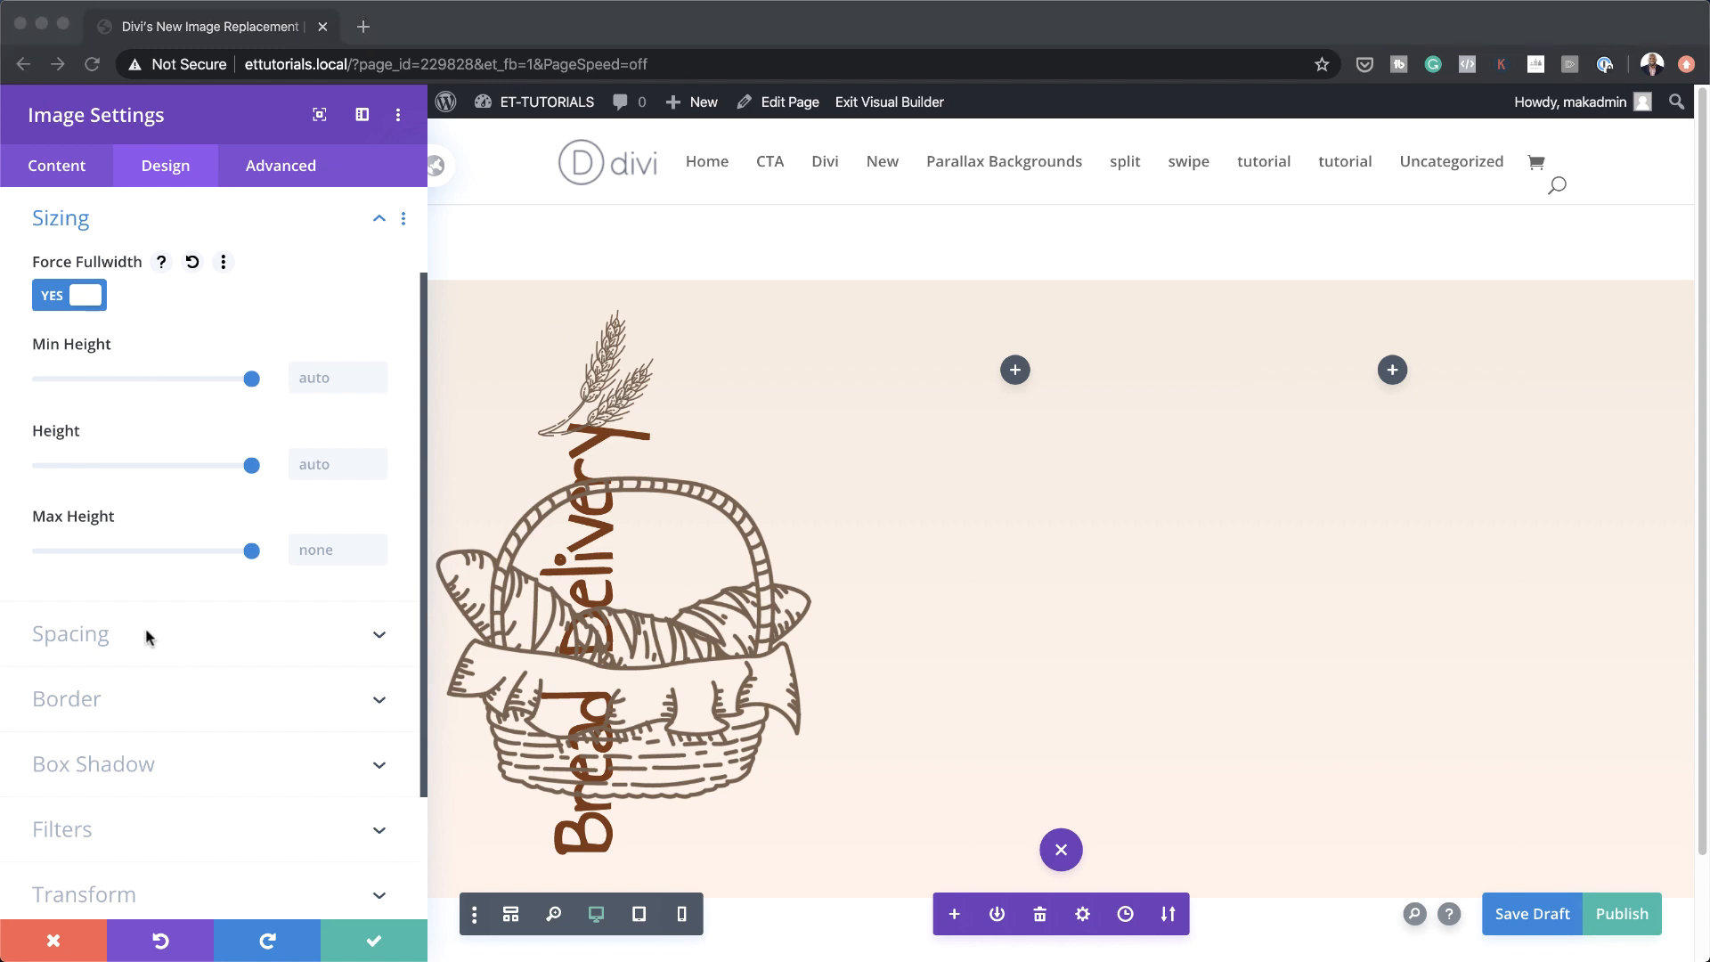
Set the basket image's top margin to -2vw and its left margin to -14vw
{"action": "left_click", "coordinate": [98, 638]}
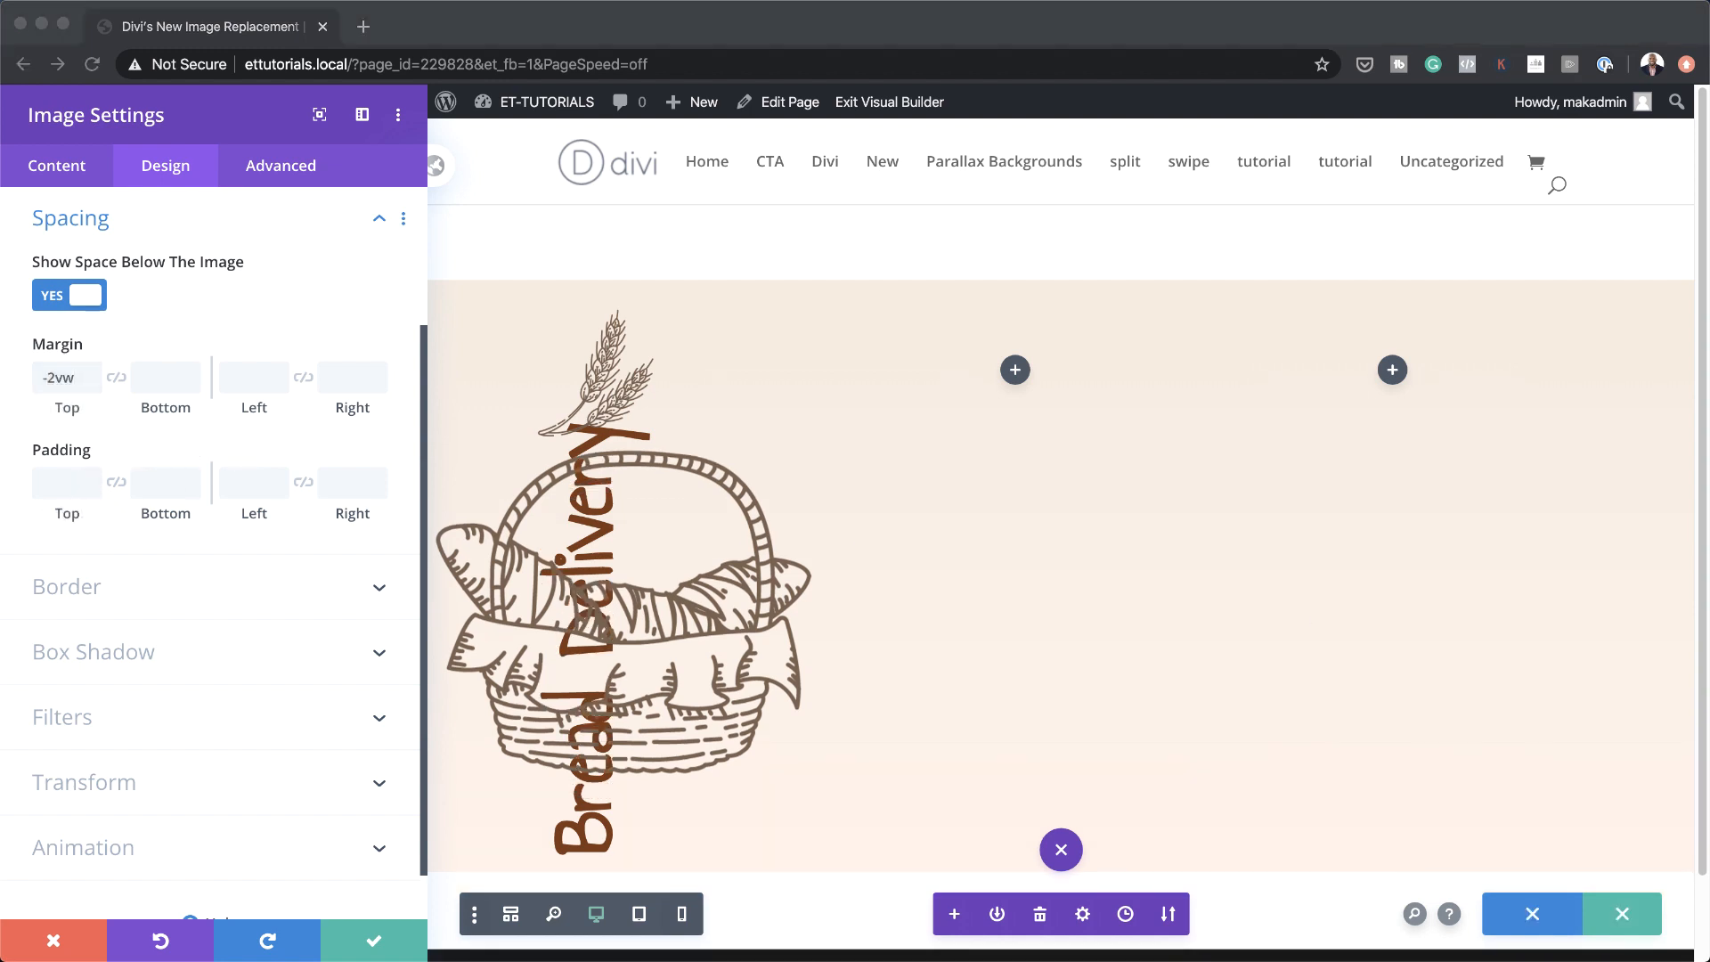
{"action": "left_click", "coordinate": [258, 382]}
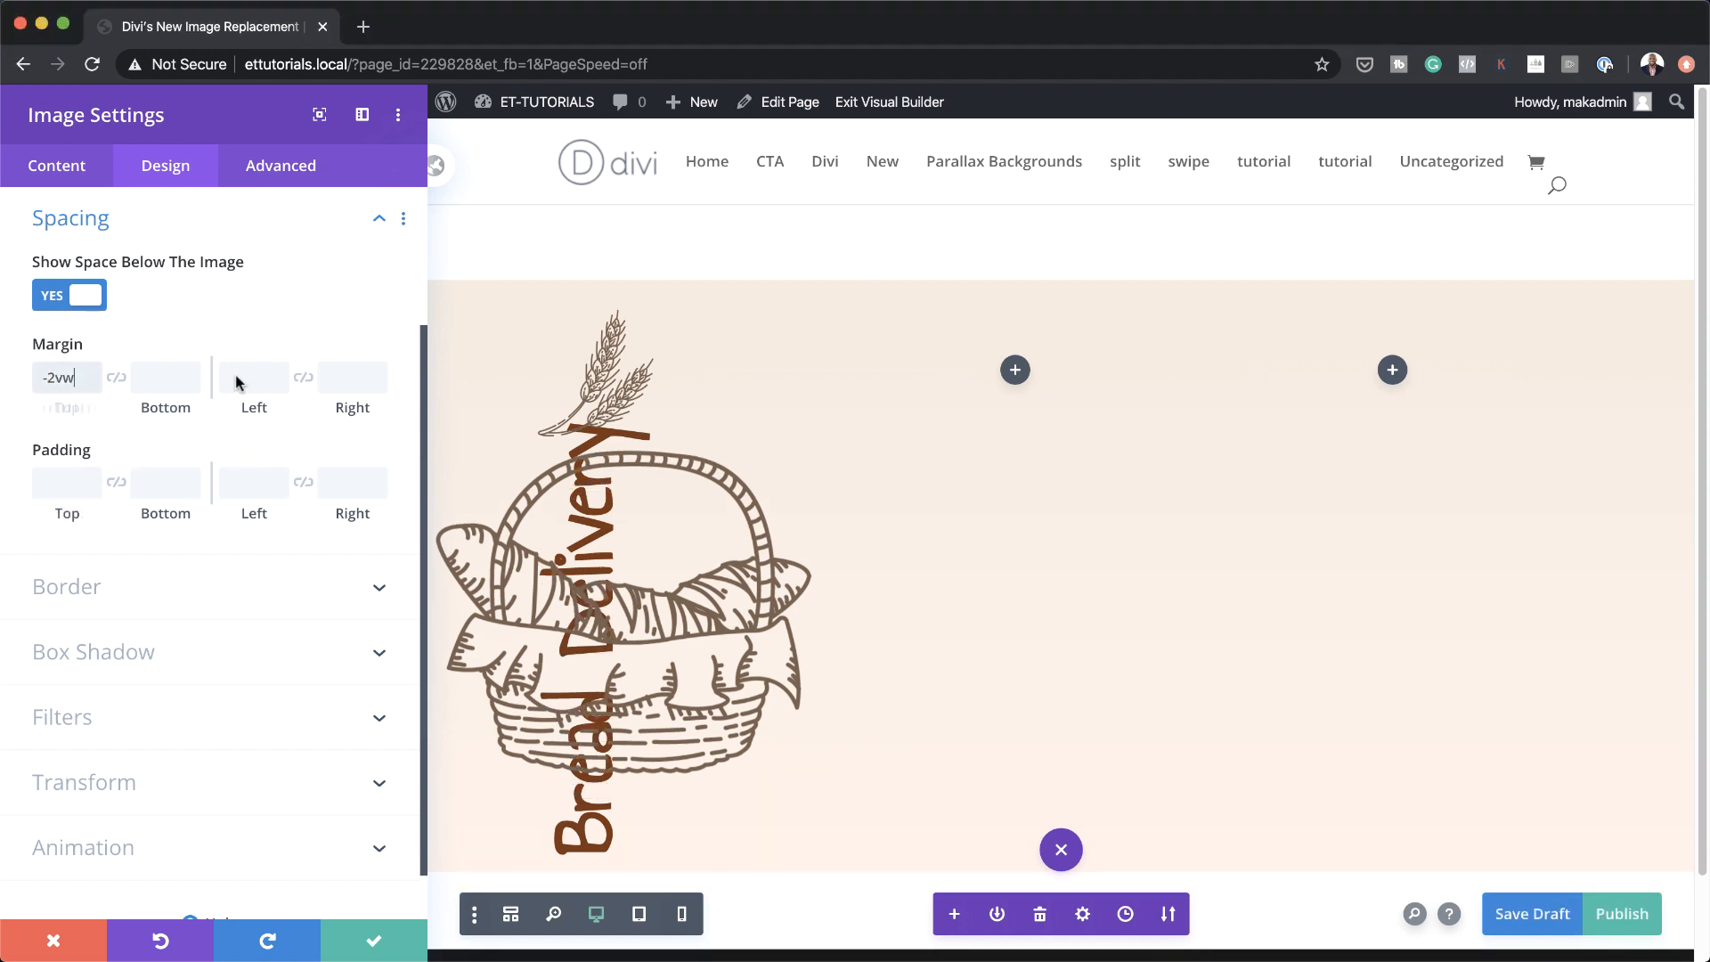
{"action": "left_click", "coordinate": [254, 378]}
{"action": "type", "text": "-14vw"}
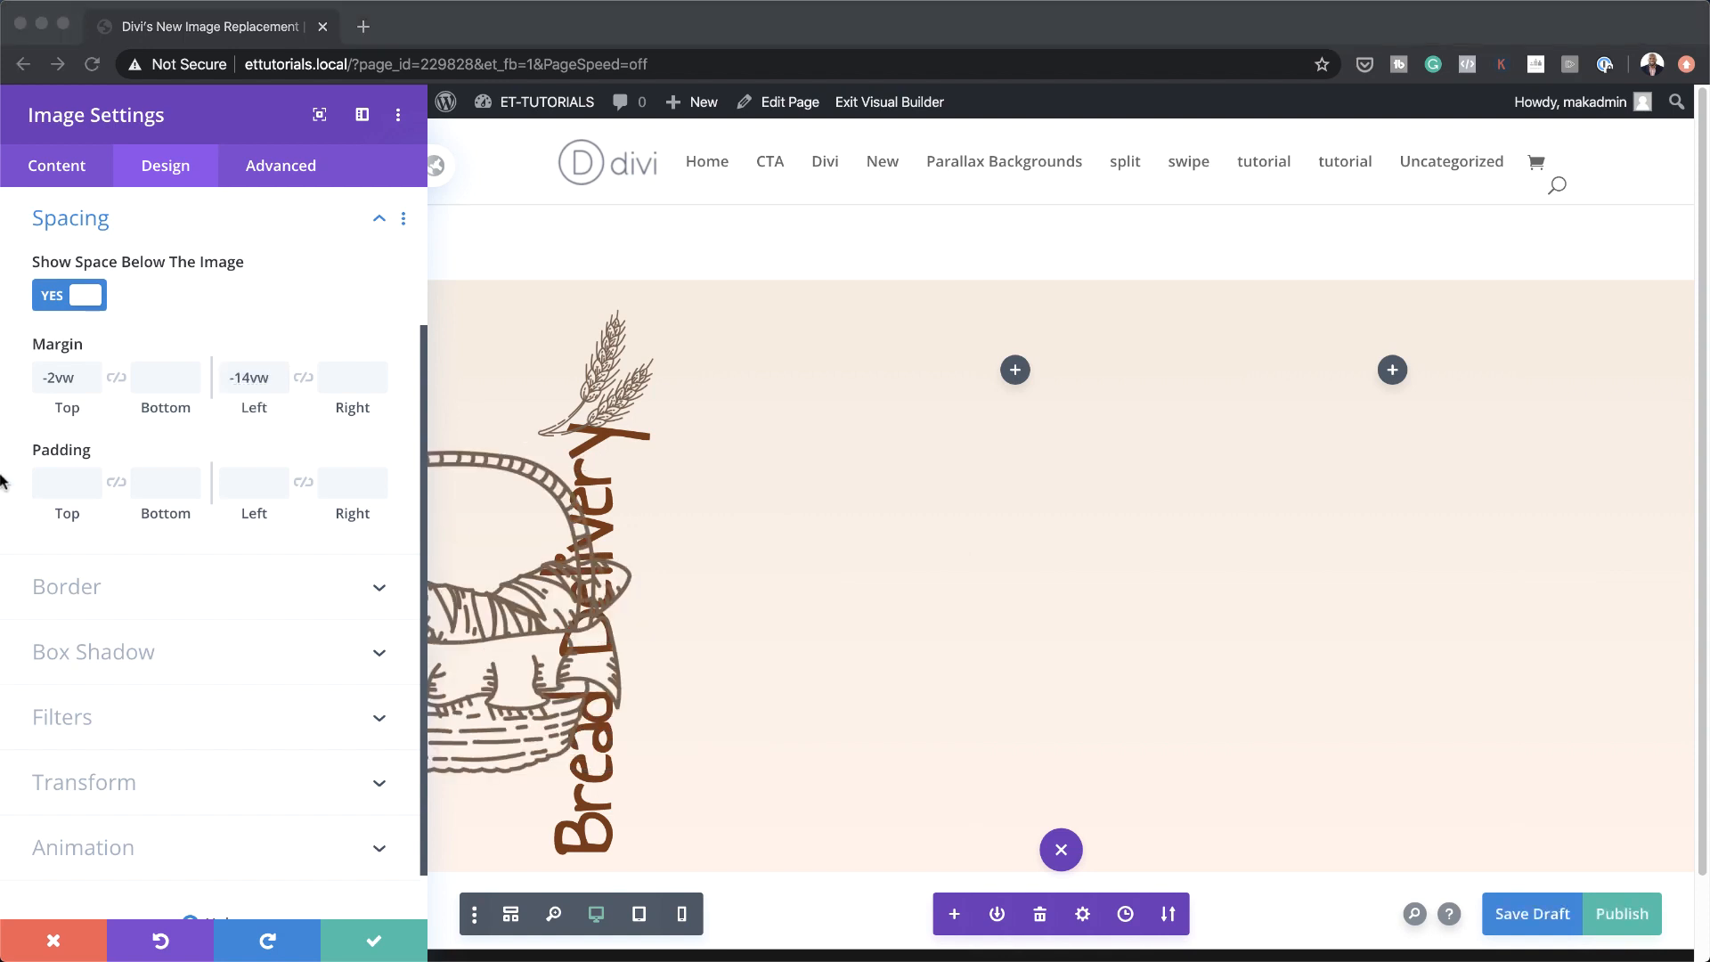
Set linked left and right padding of 7vw on the basket image
{"action": "left_click", "coordinate": [237, 482]}
{"action": "left_click", "coordinate": [238, 482]}
{"action": "type", "text": "7vw"}
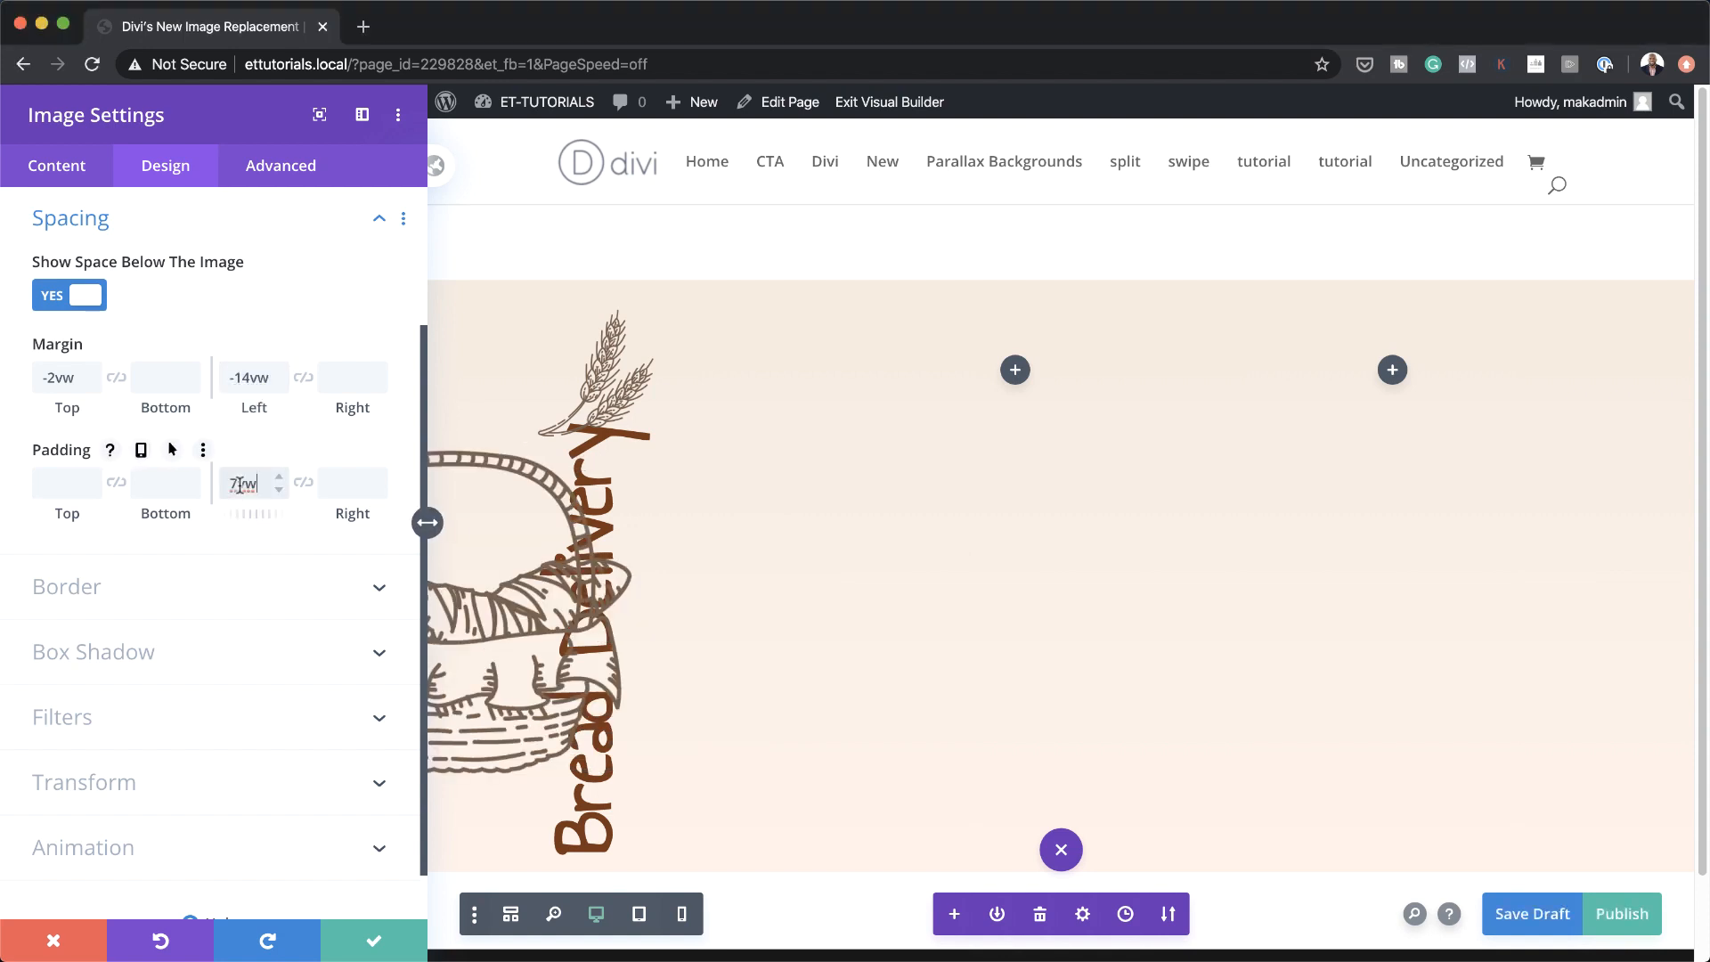
{"action": "left_click", "coordinate": [304, 483]}
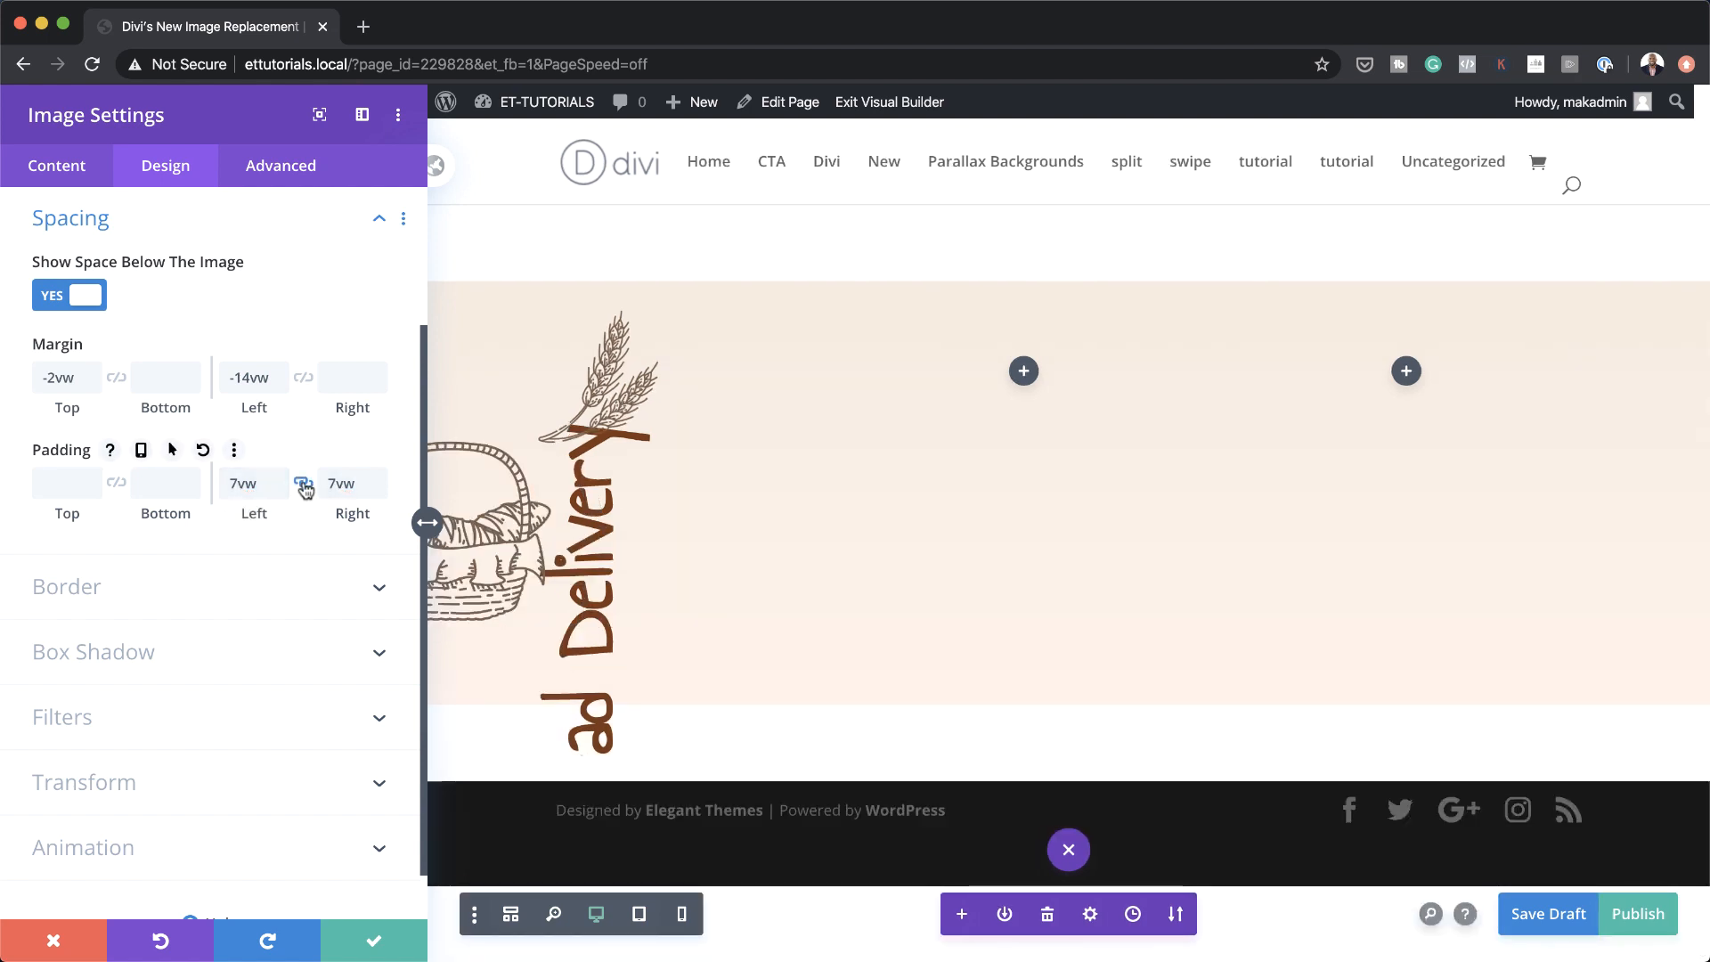
Save the basket image's settings and add a new Image module directly below it
{"action": "left_click", "coordinate": [377, 941]}
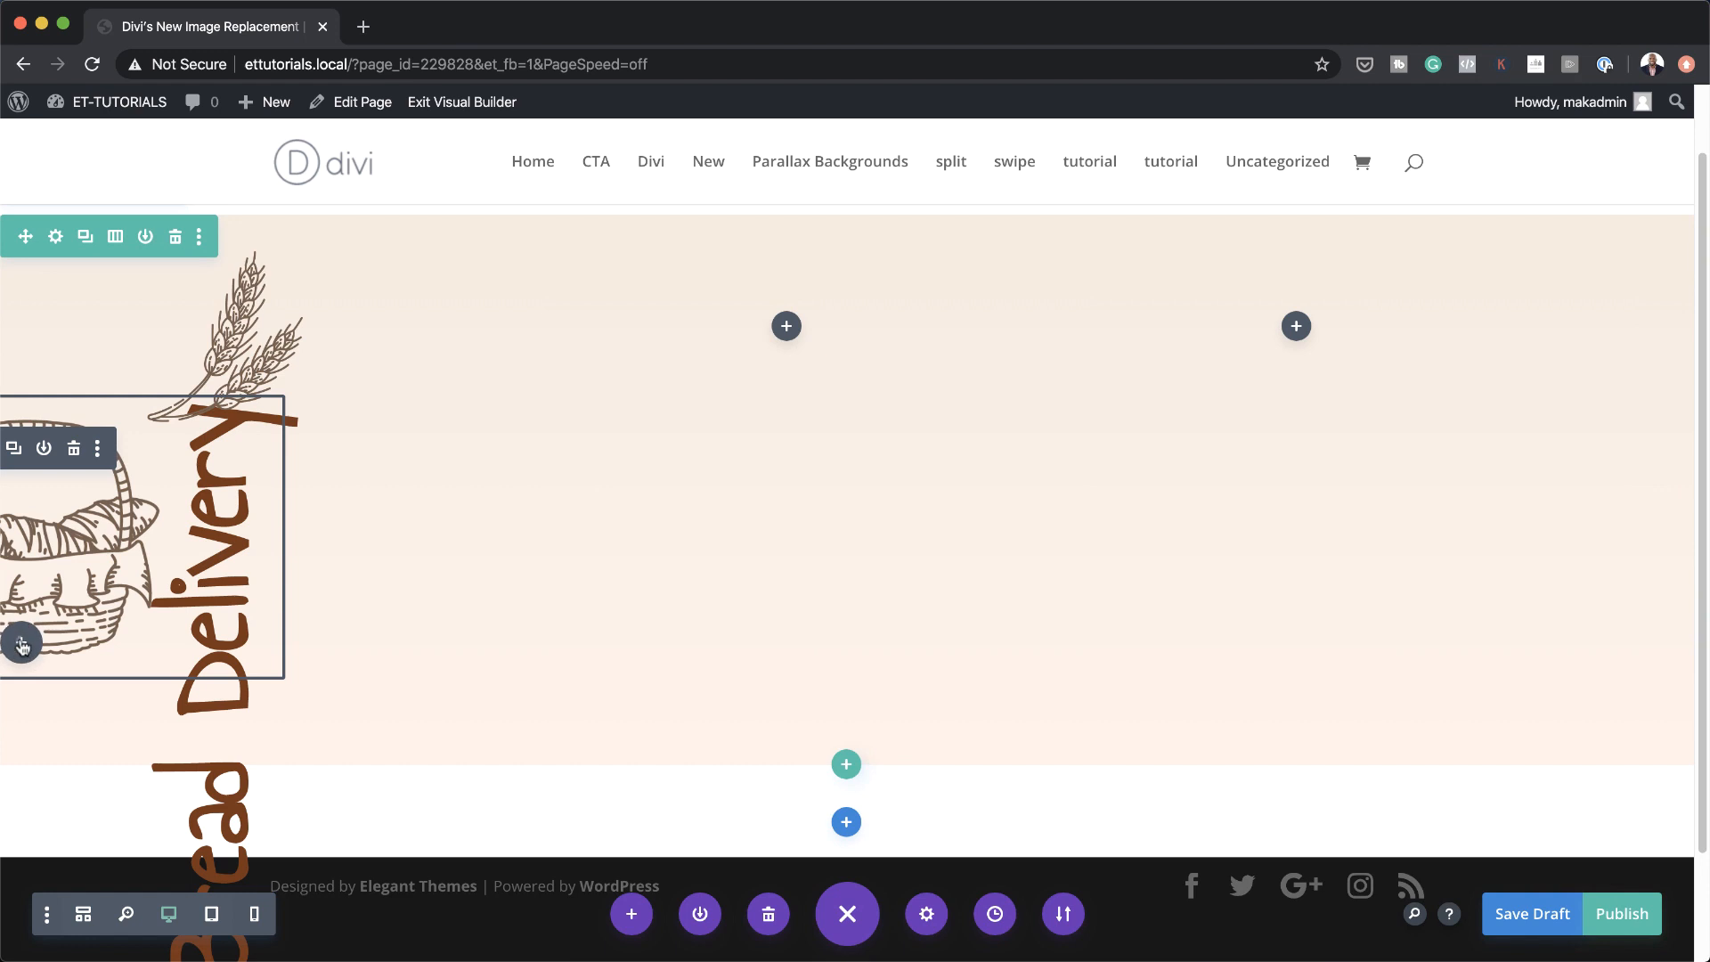
{"action": "left_click", "coordinate": [22, 642]}
{"action": "type", "text": "image"}
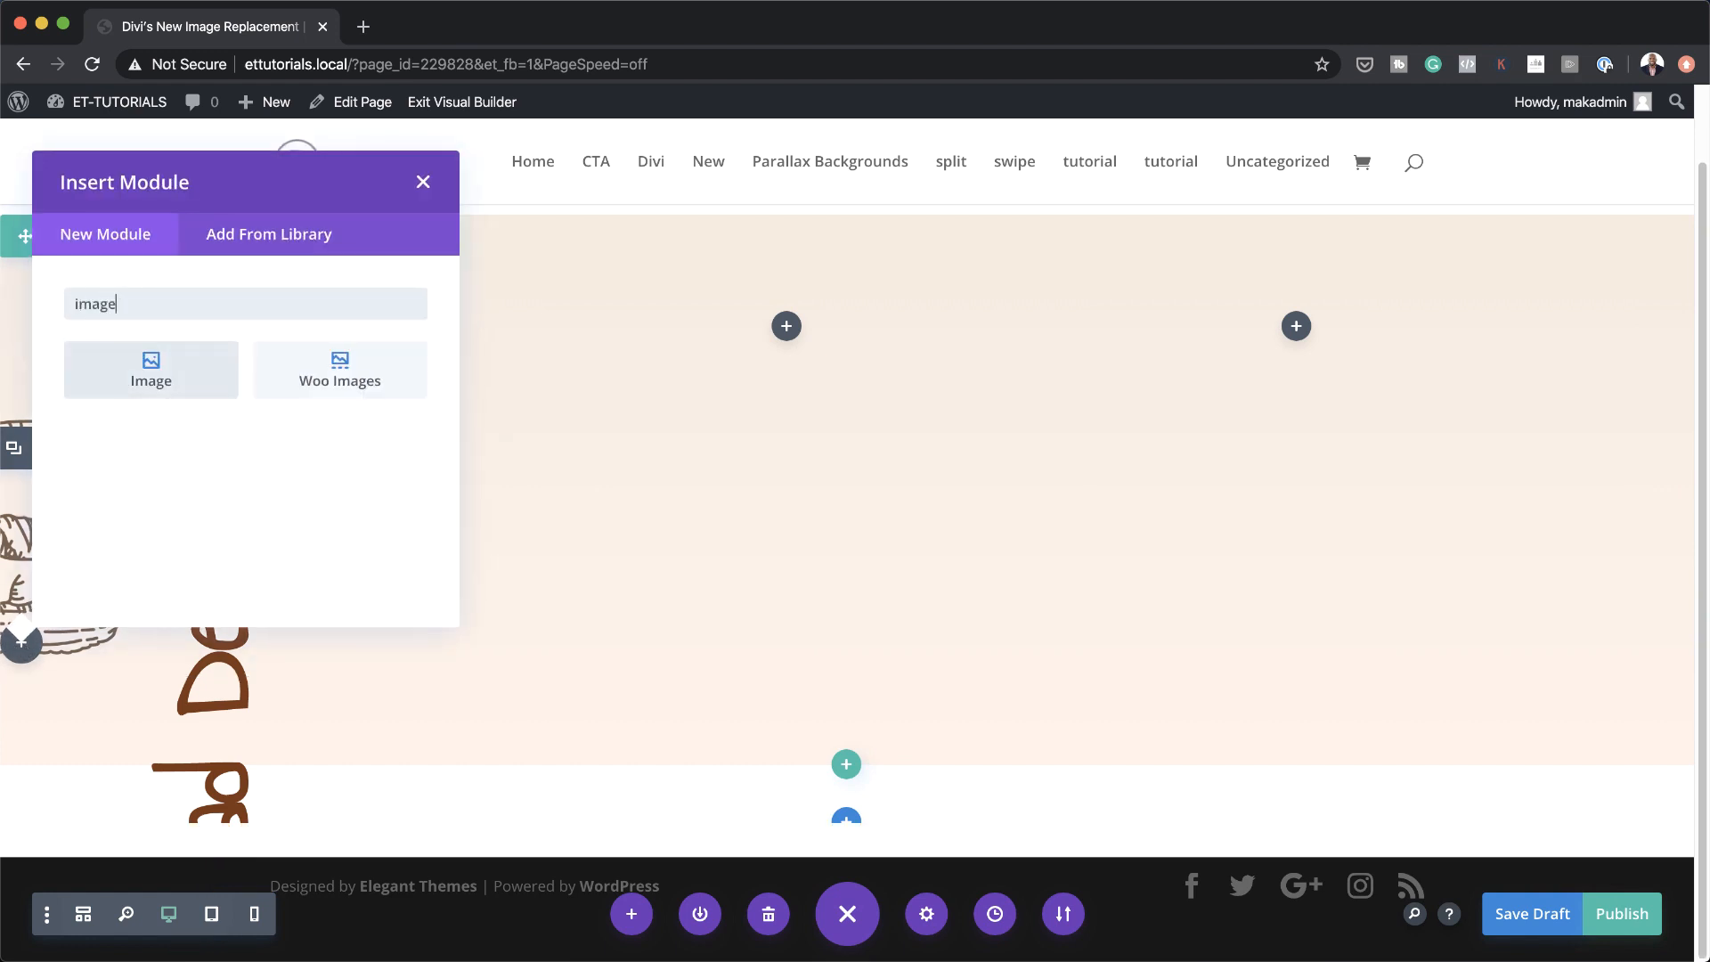
{"action": "left_click", "coordinate": [157, 372]}
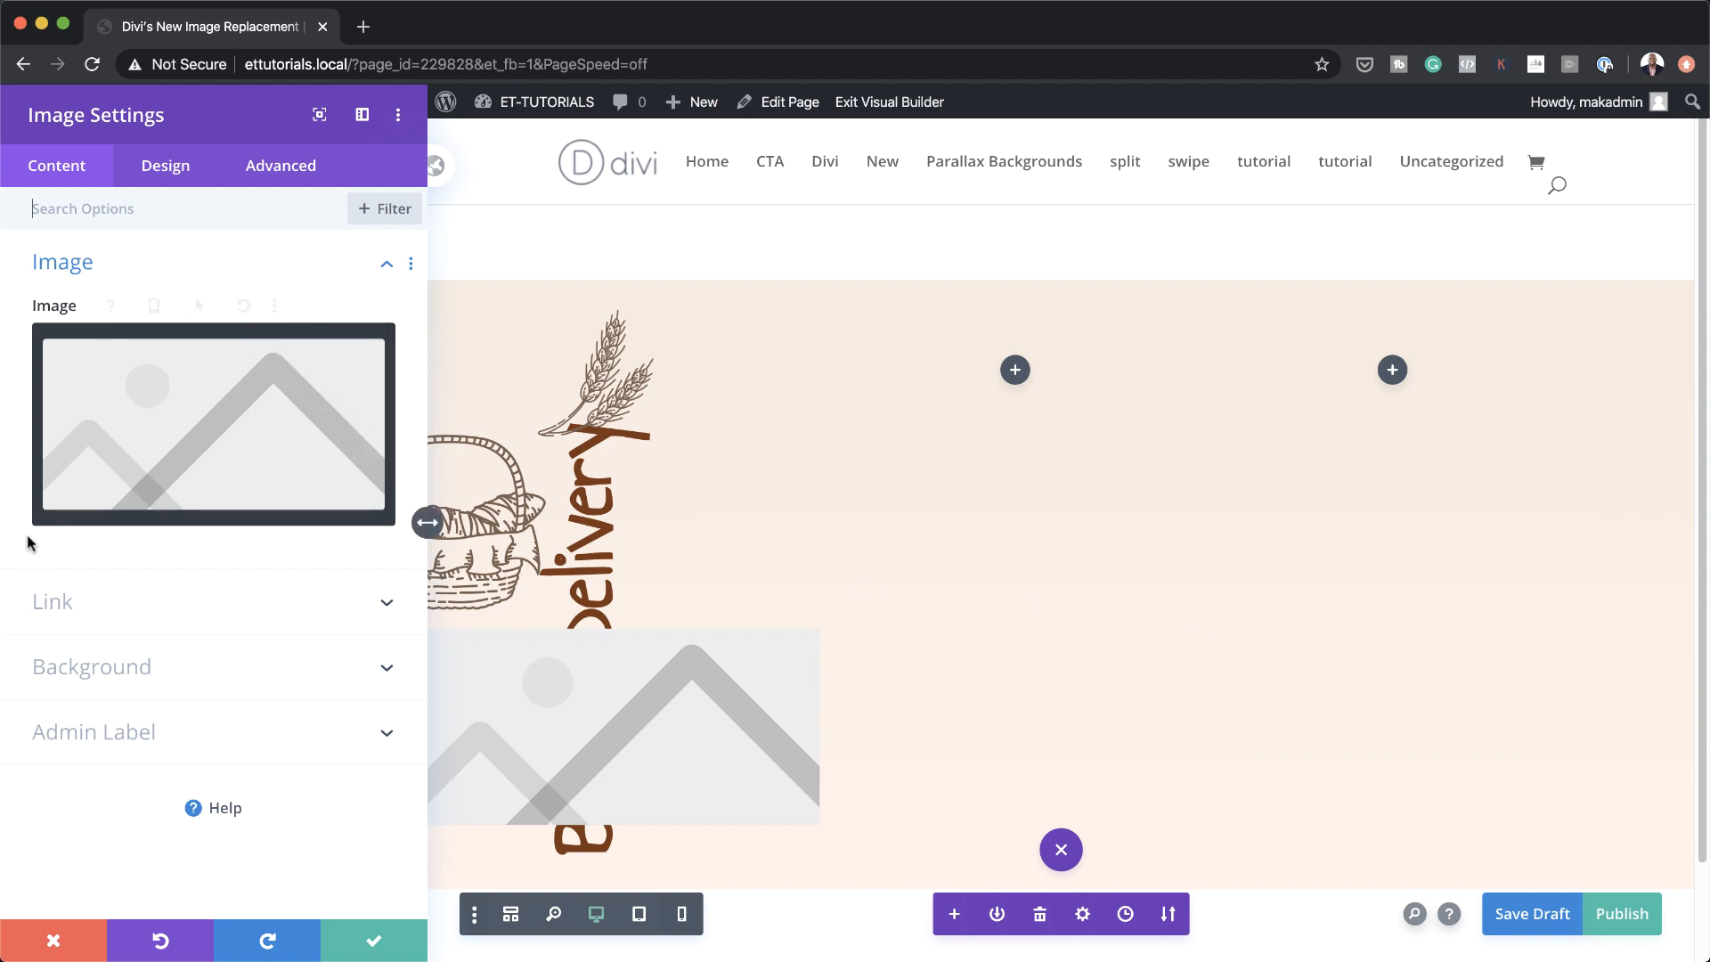
Assign the baguette illustration from the media library to the new image module
{"action": "left_click", "coordinate": [186, 426]}
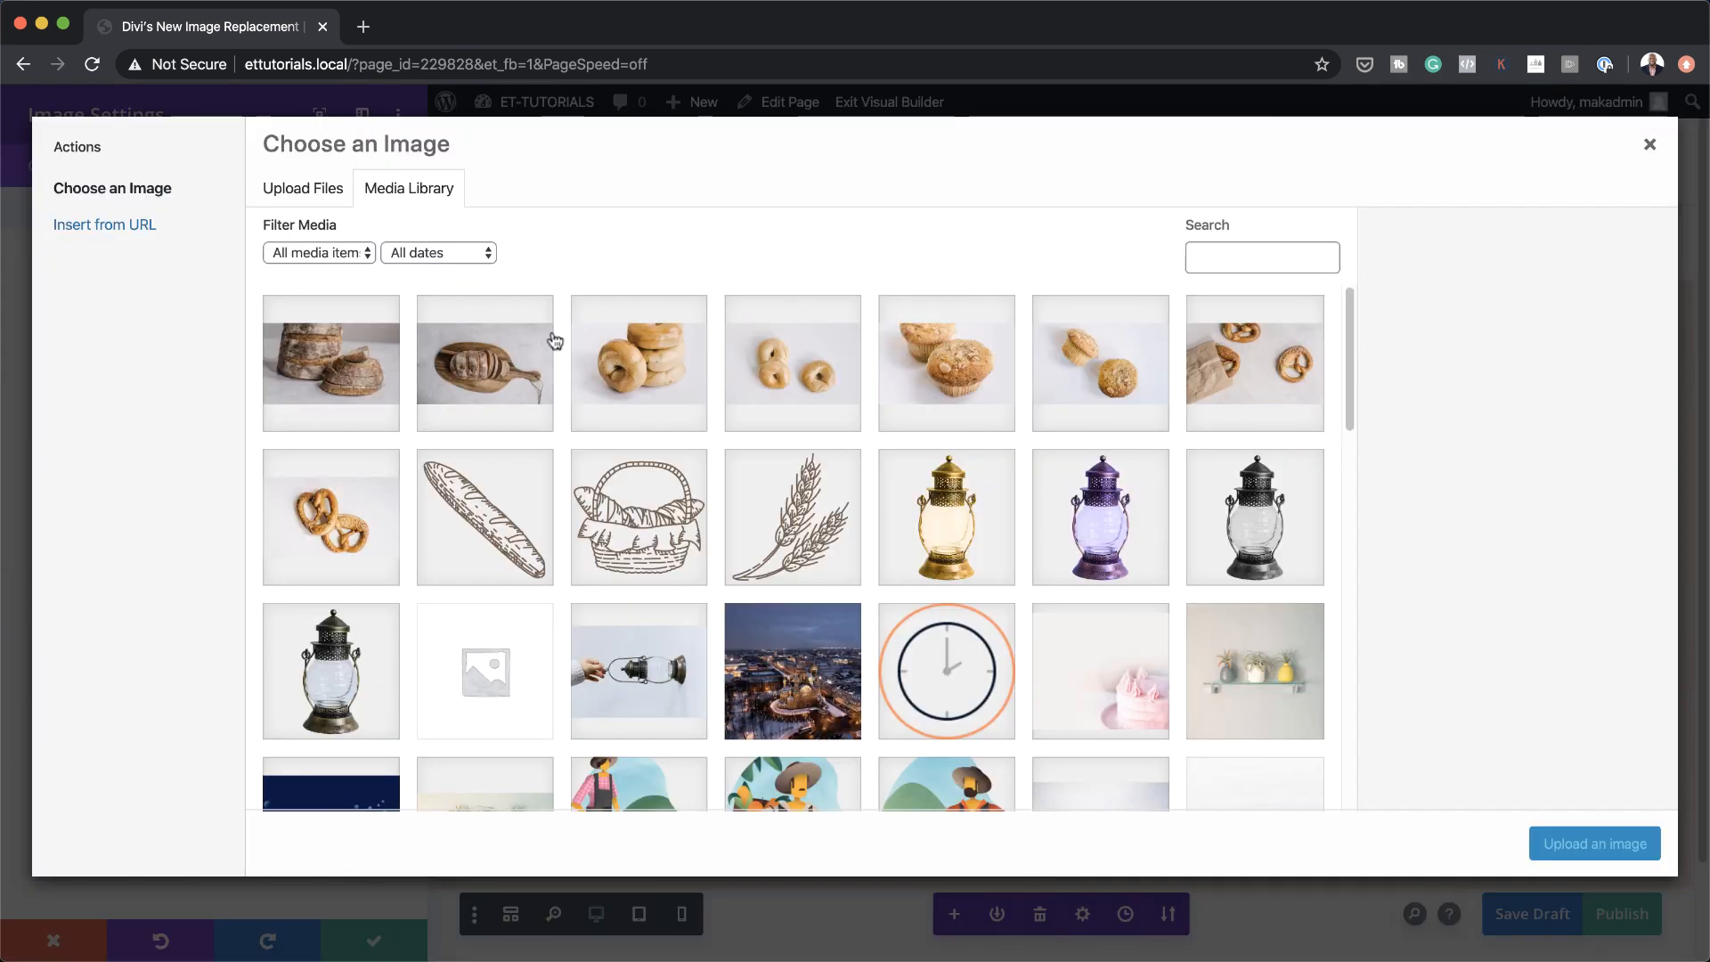
{"action": "left_click", "coordinate": [497, 536]}
{"action": "left_click", "coordinate": [1620, 844]}
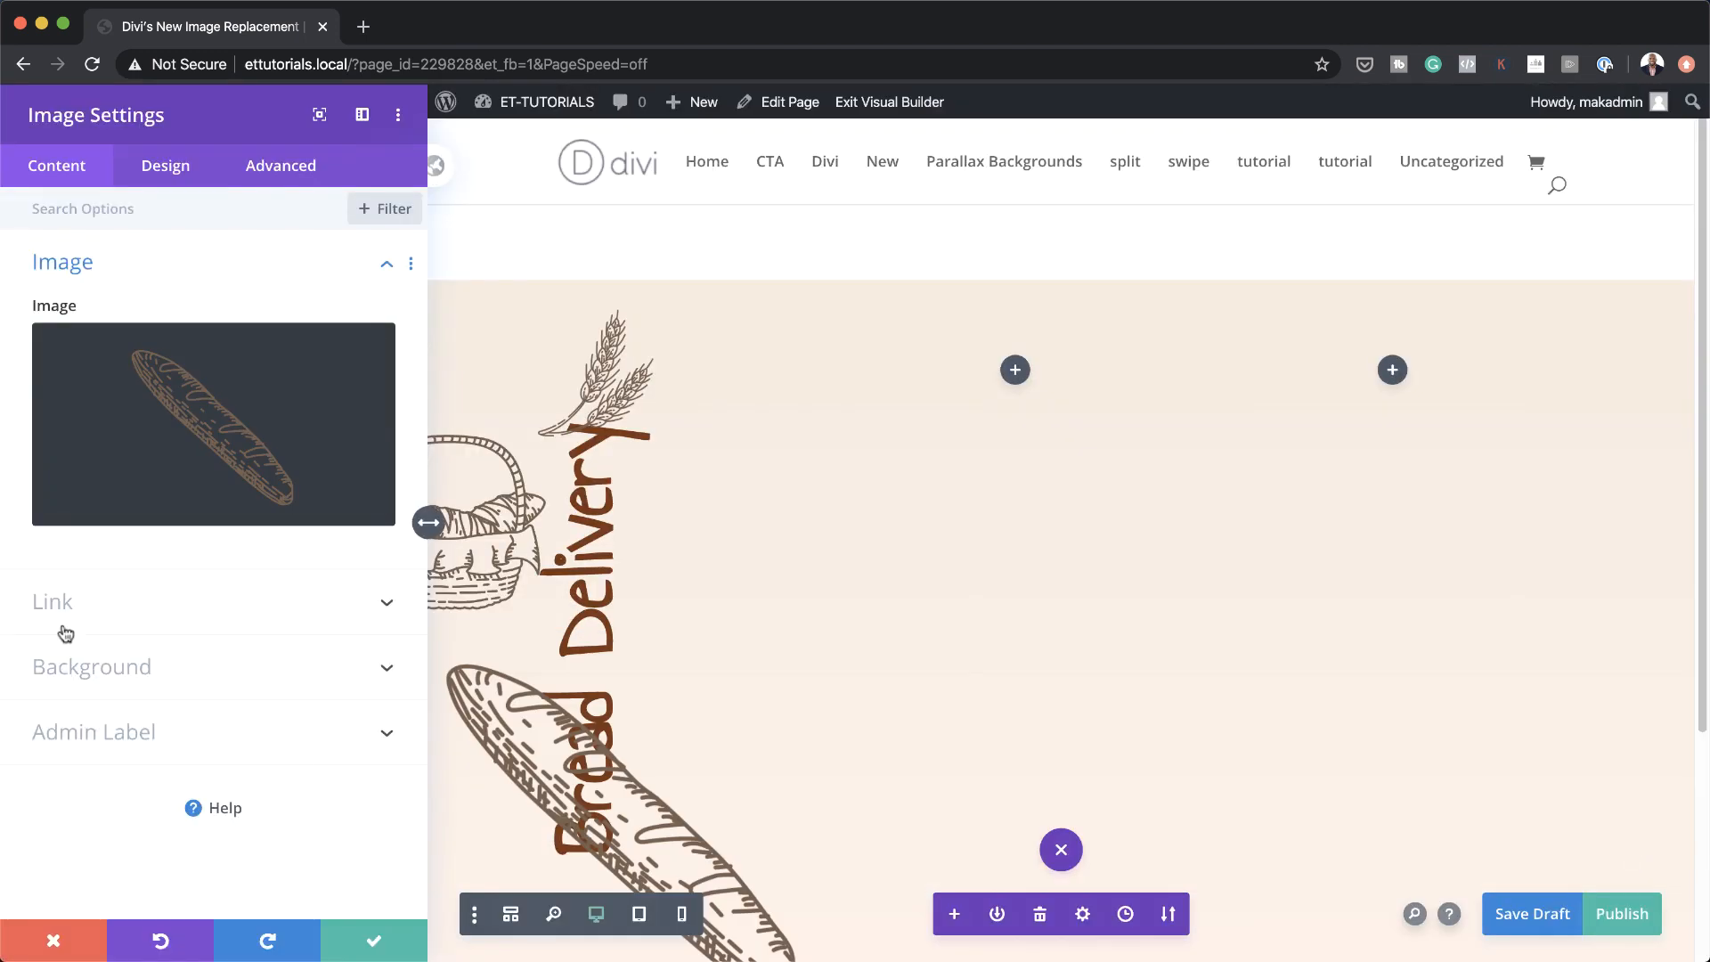
Enable Force Fullwidth on the baguette image and set its left margin to -13vw
{"action": "left_click", "coordinate": [167, 167]}
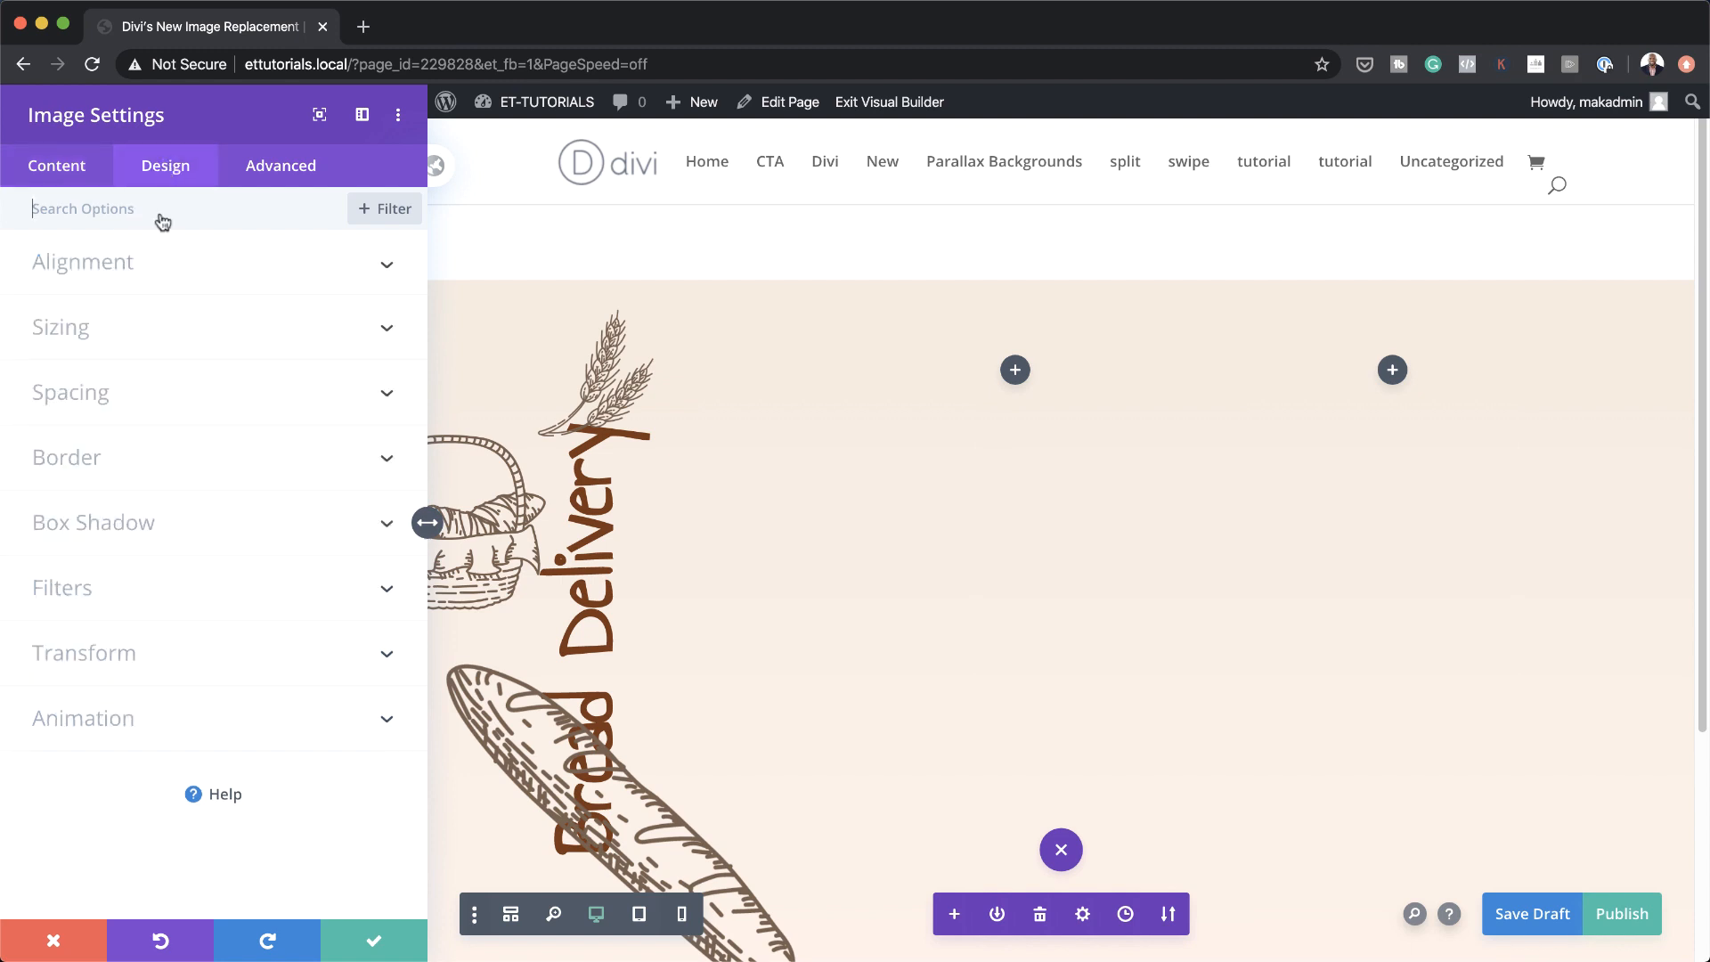
{"action": "left_click", "coordinate": [104, 324]}
{"action": "left_click", "coordinate": [94, 297]}
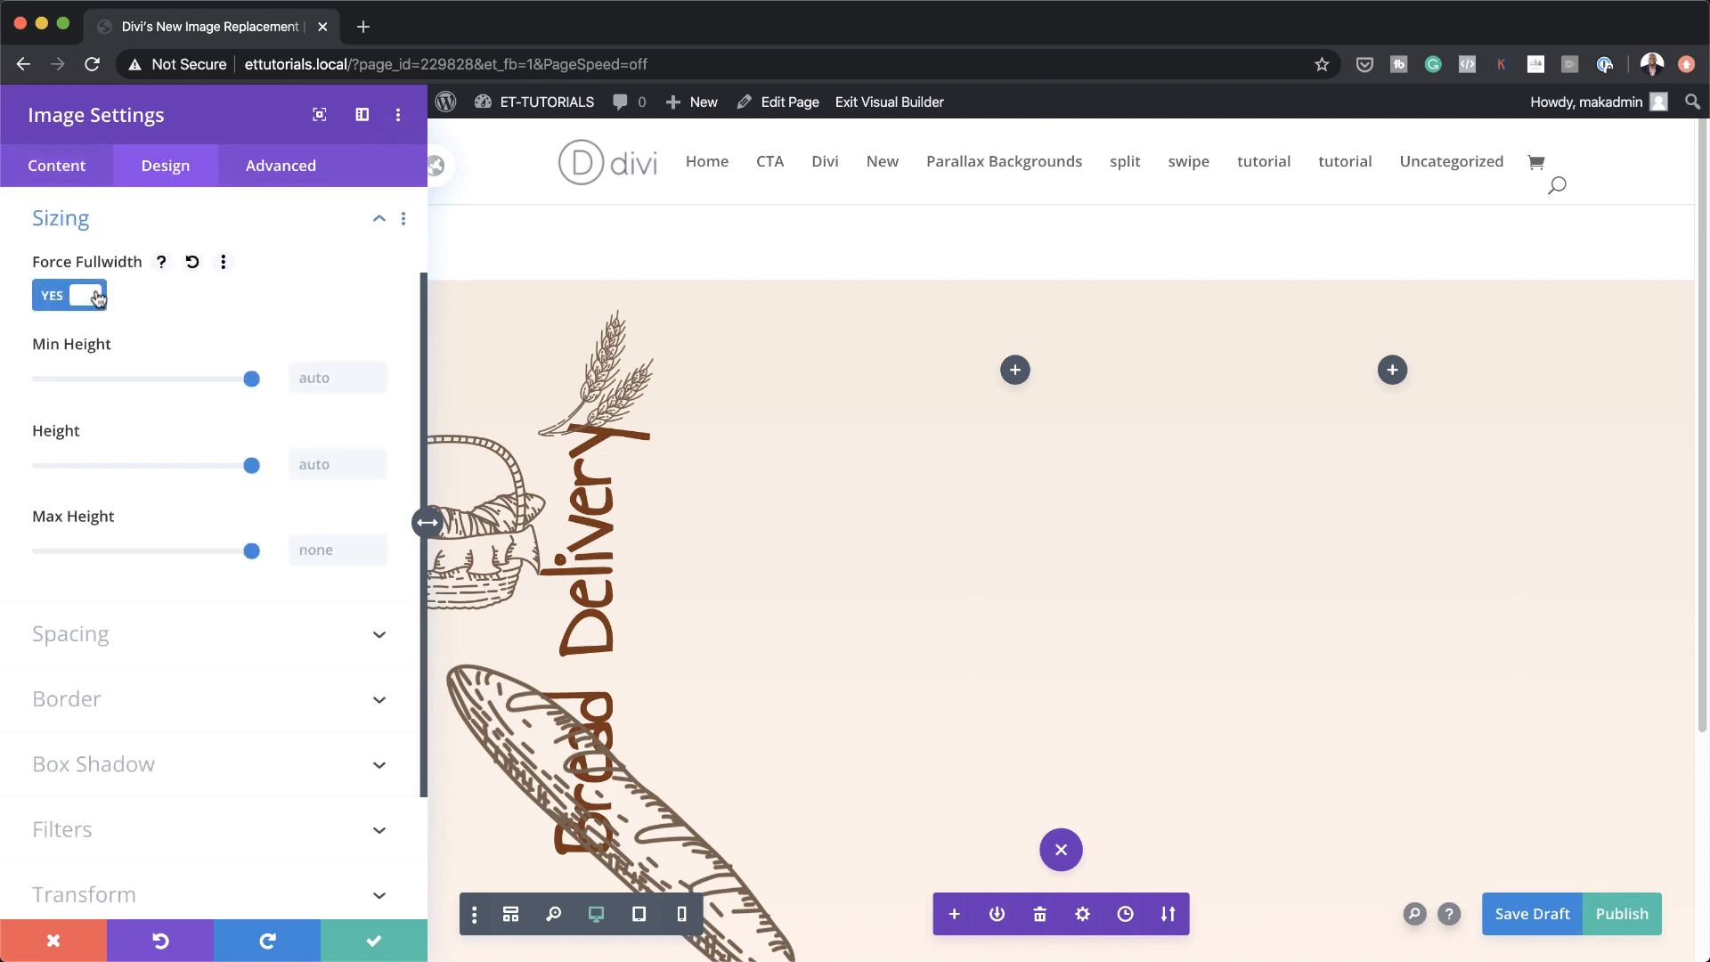
{"action": "left_click", "coordinate": [107, 635]}
{"action": "left_click", "coordinate": [249, 374]}
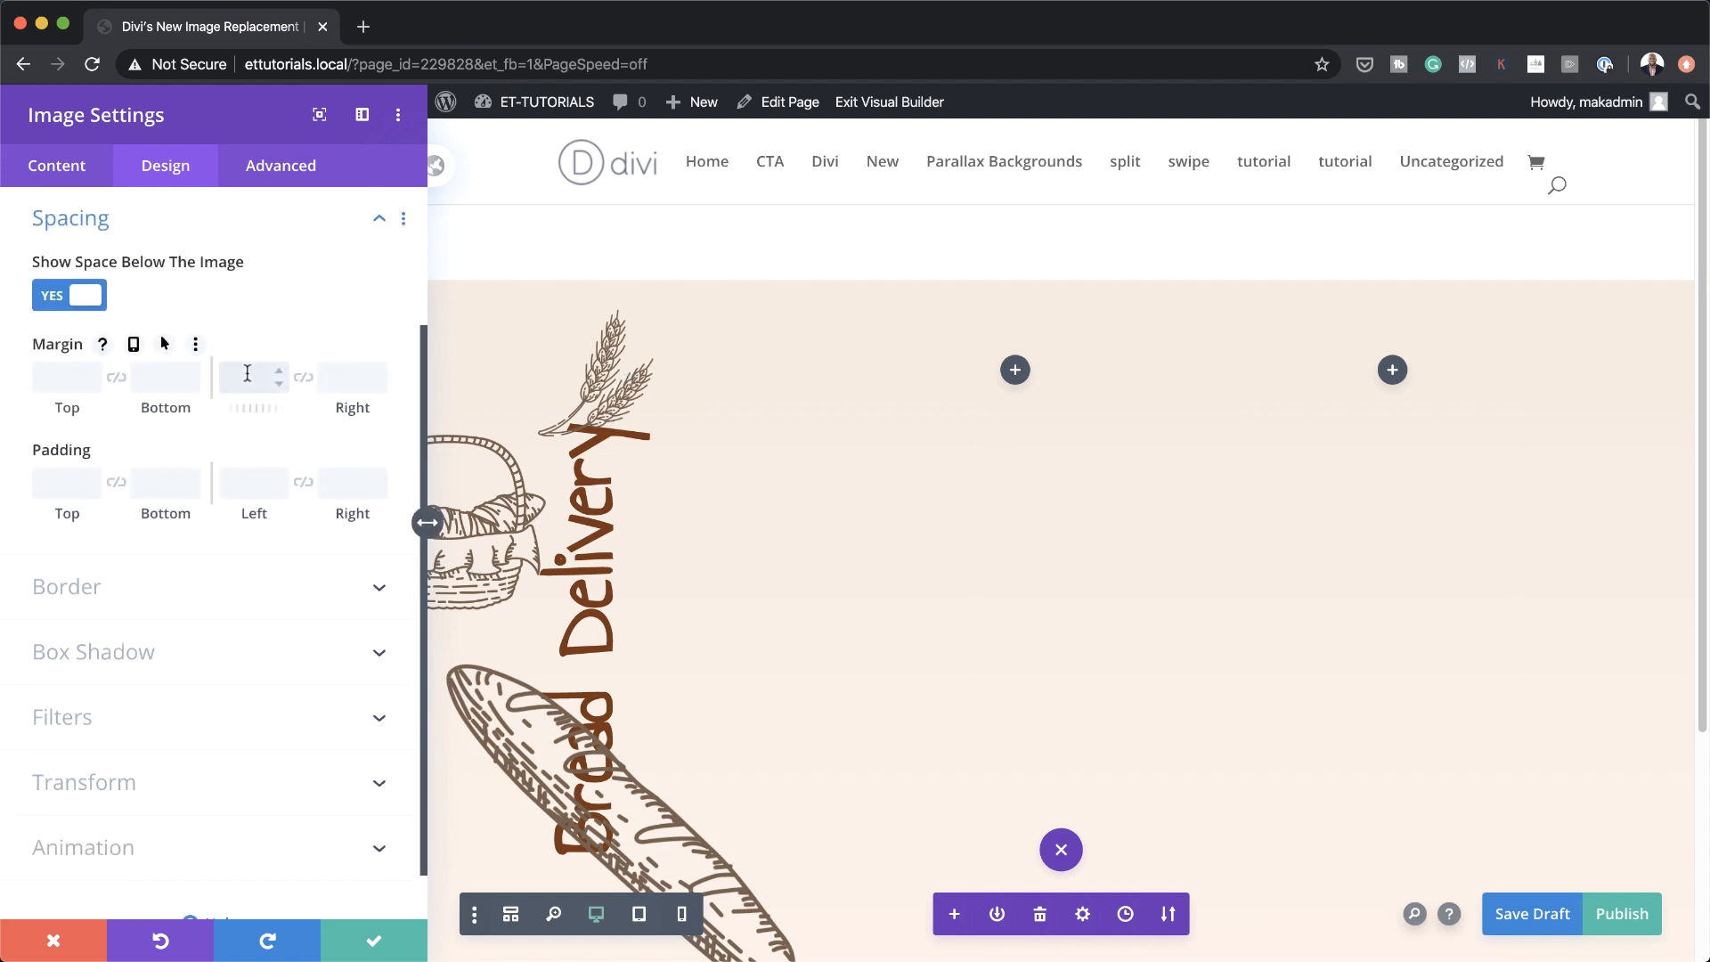
{"action": "type", "text": "-13vw"}
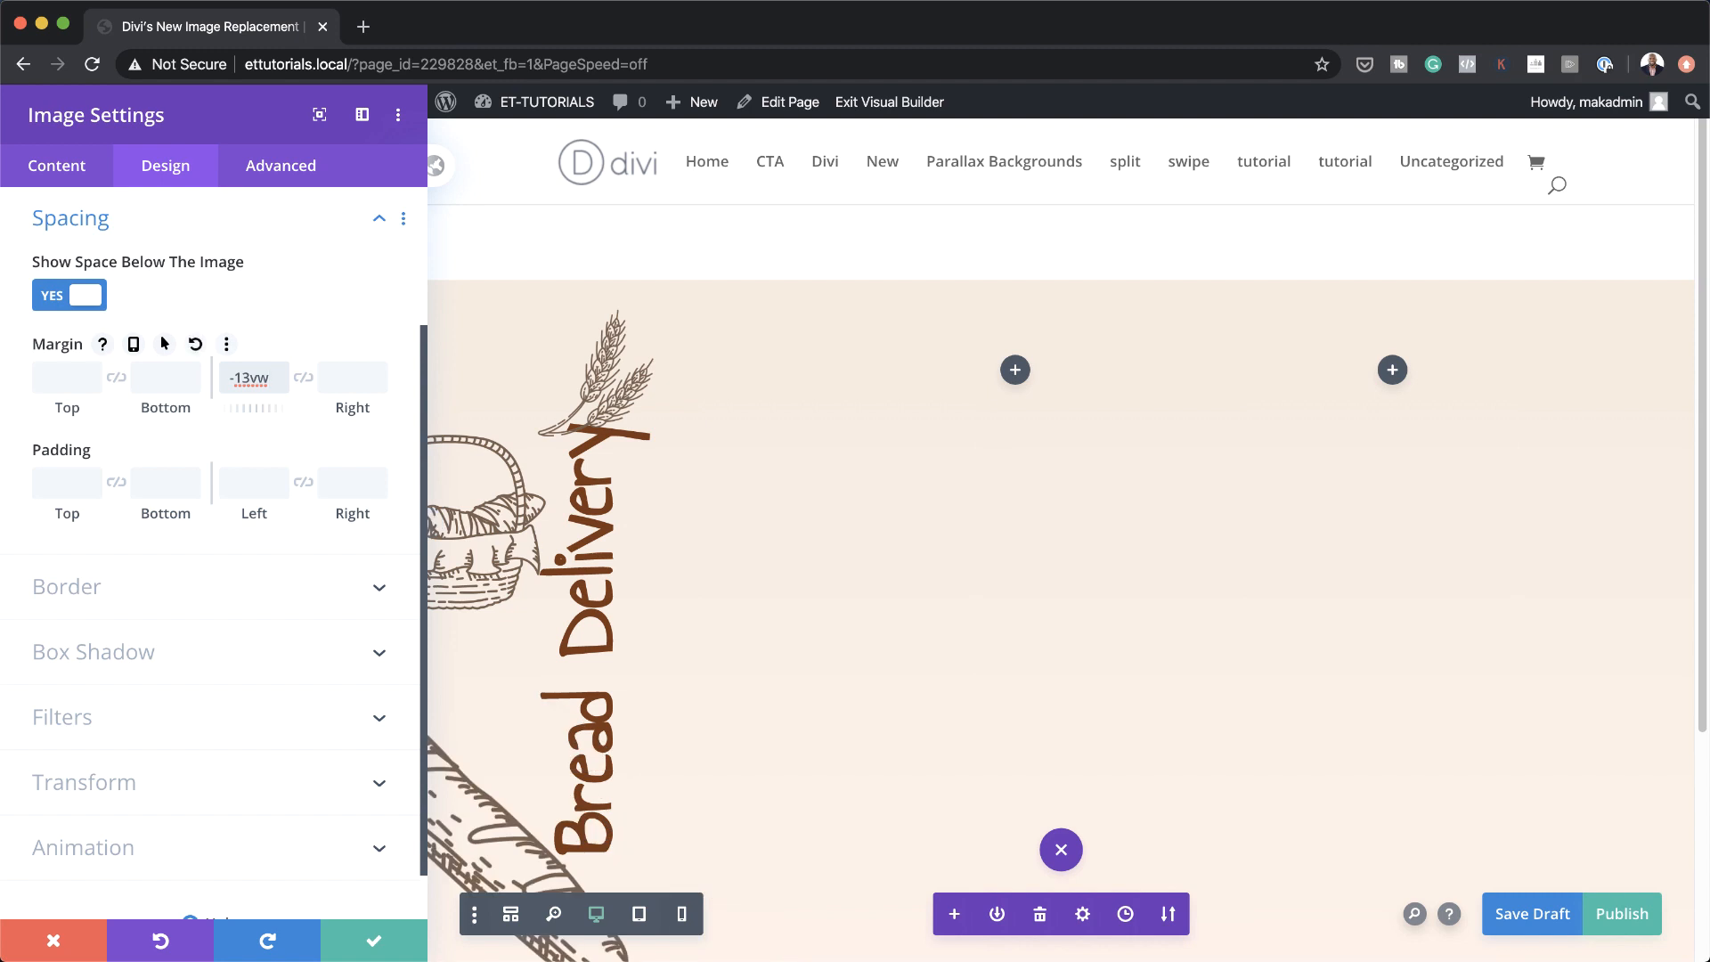
{"action": "key", "text": "super+Tab"}
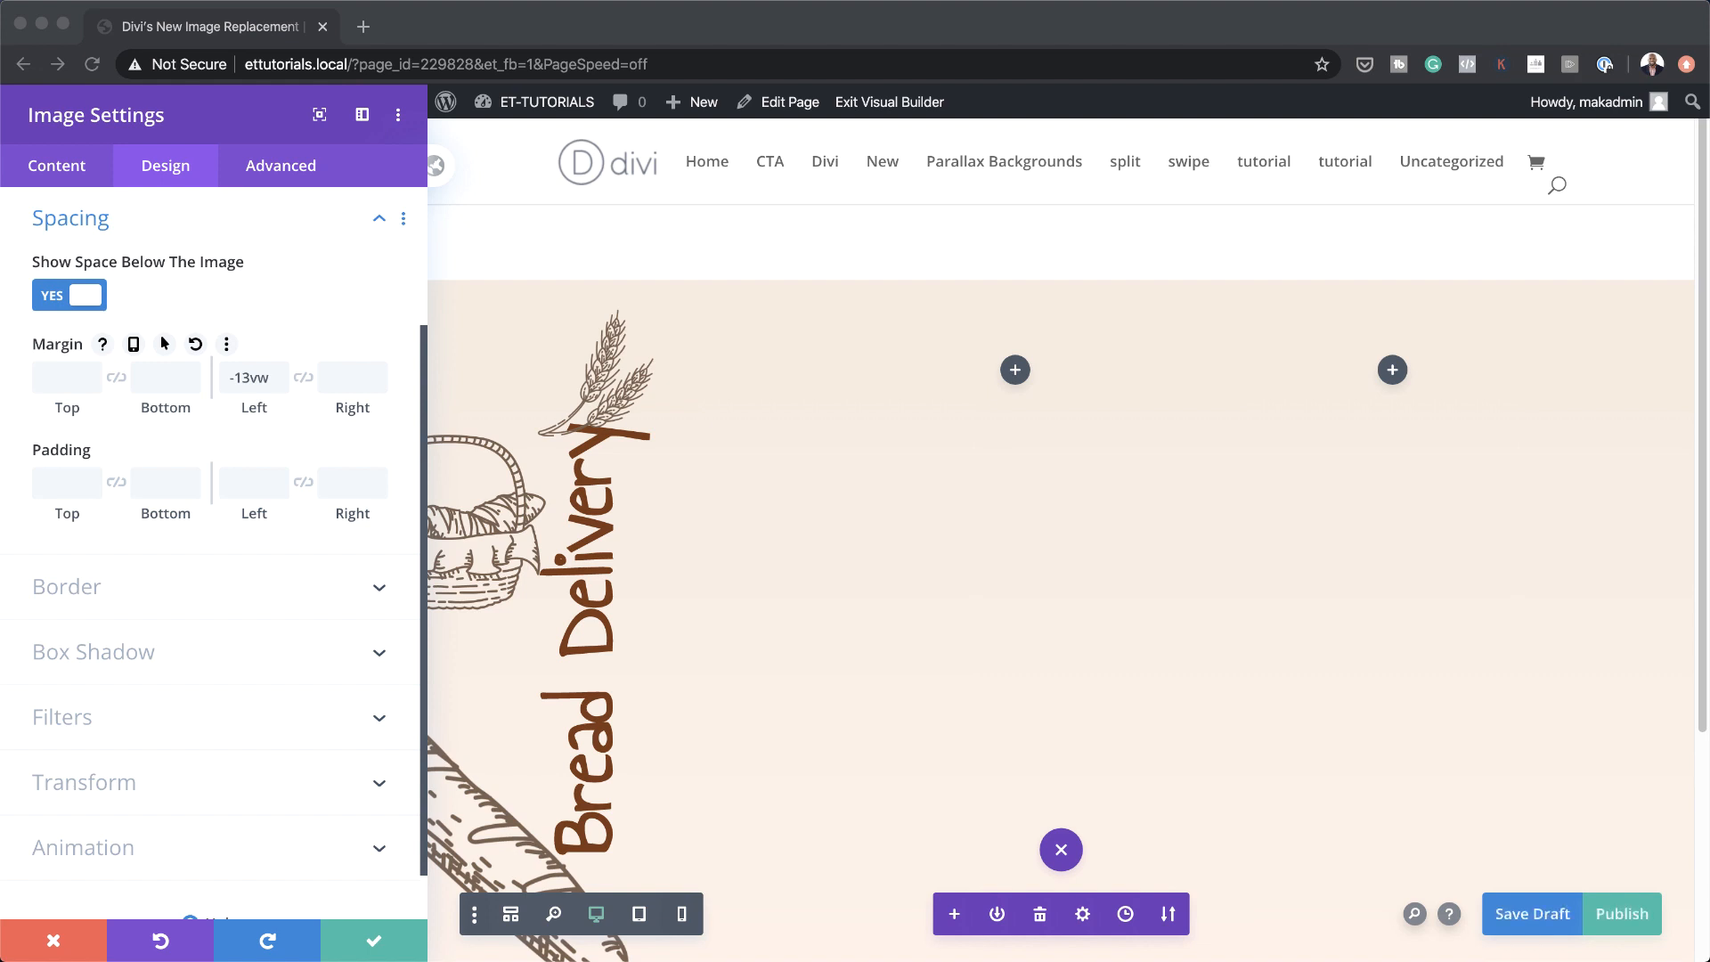
Set linked left and right padding of 7vw on the baguette image and save its settings
{"action": "left_click", "coordinate": [269, 485]}
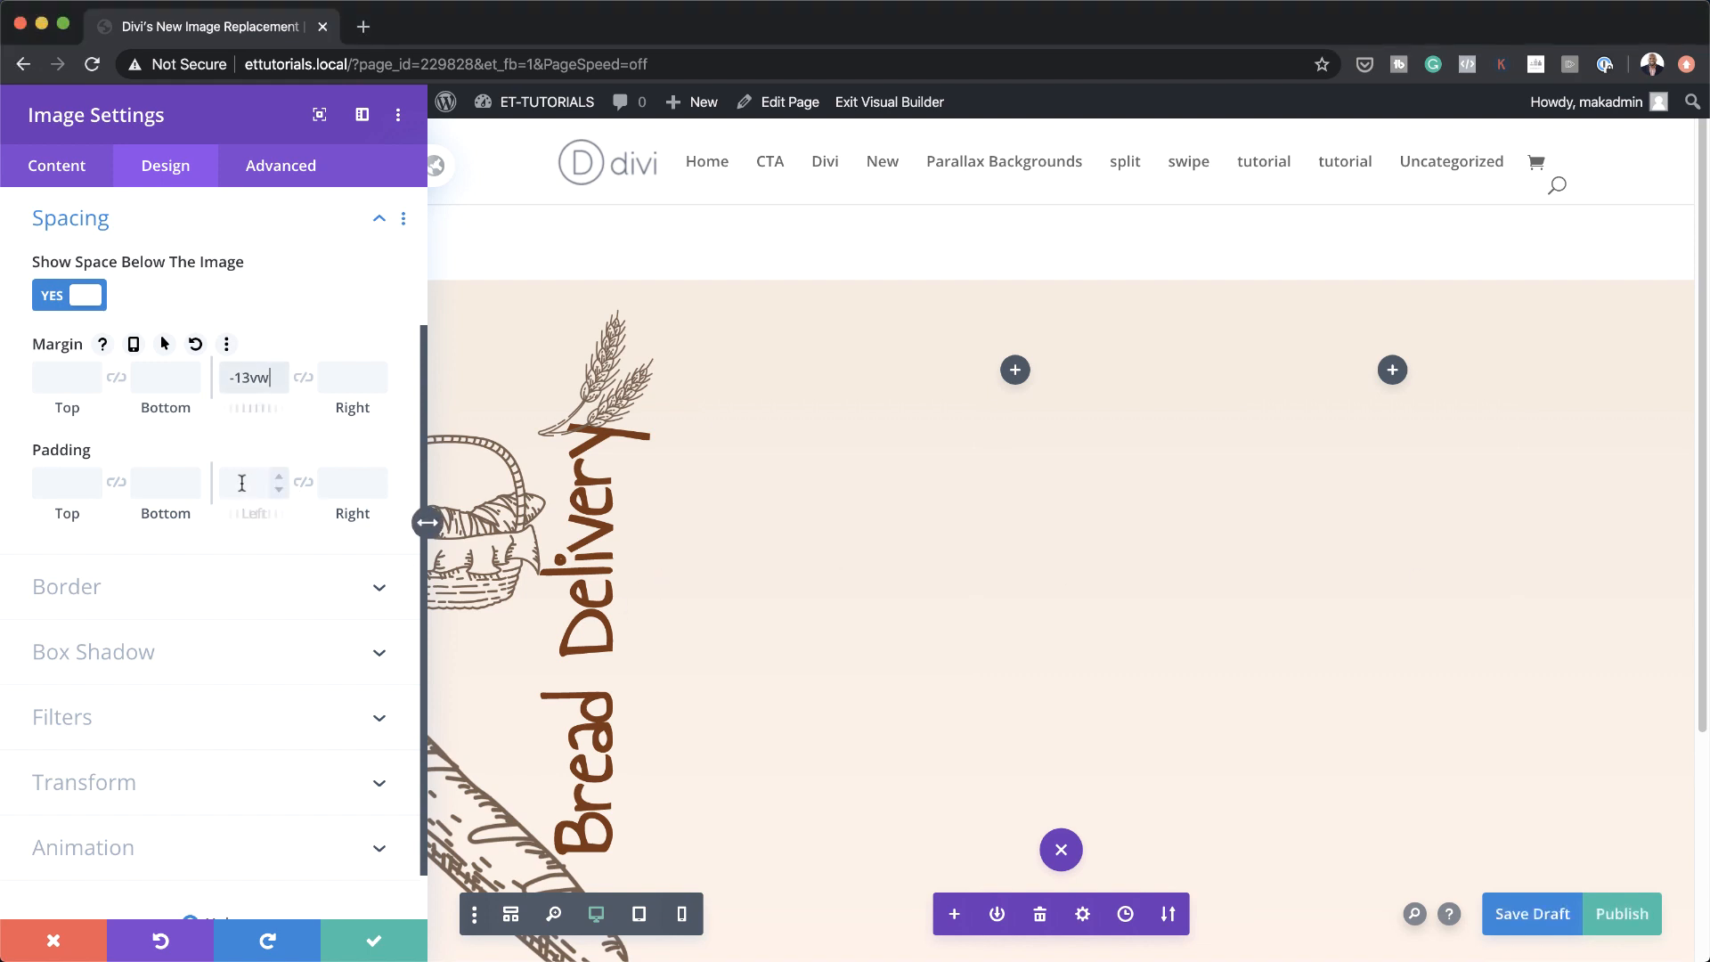
{"action": "type", "text": "7vw"}
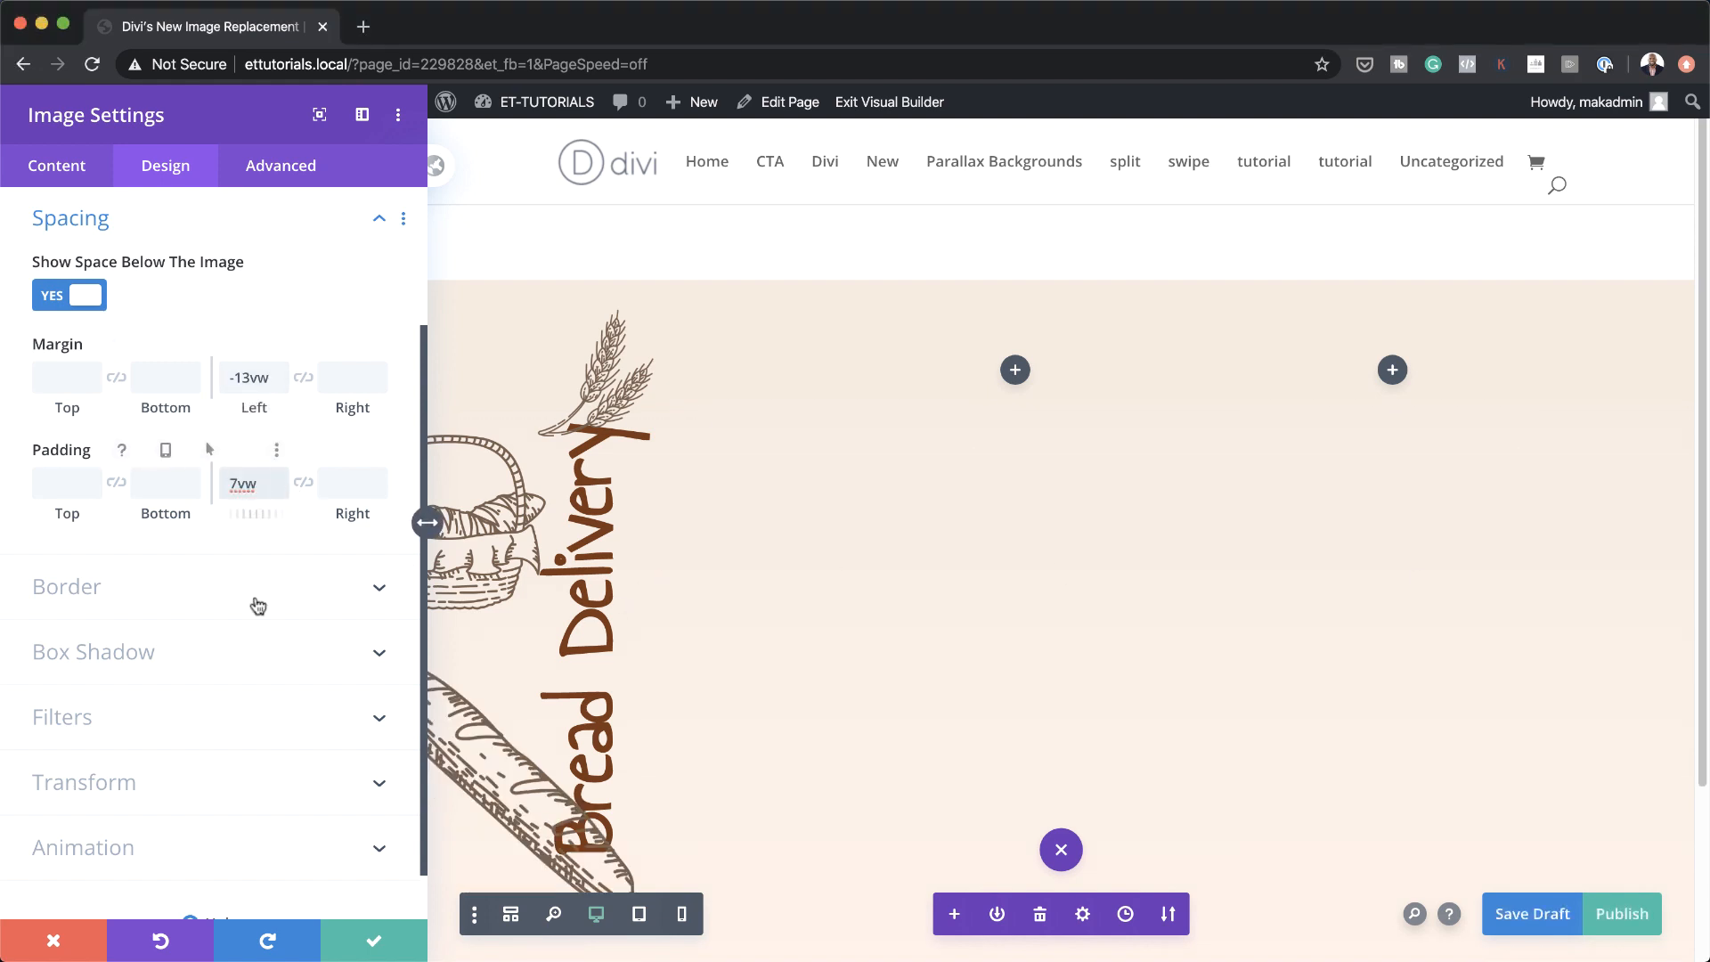
{"action": "left_click", "coordinate": [304, 482]}
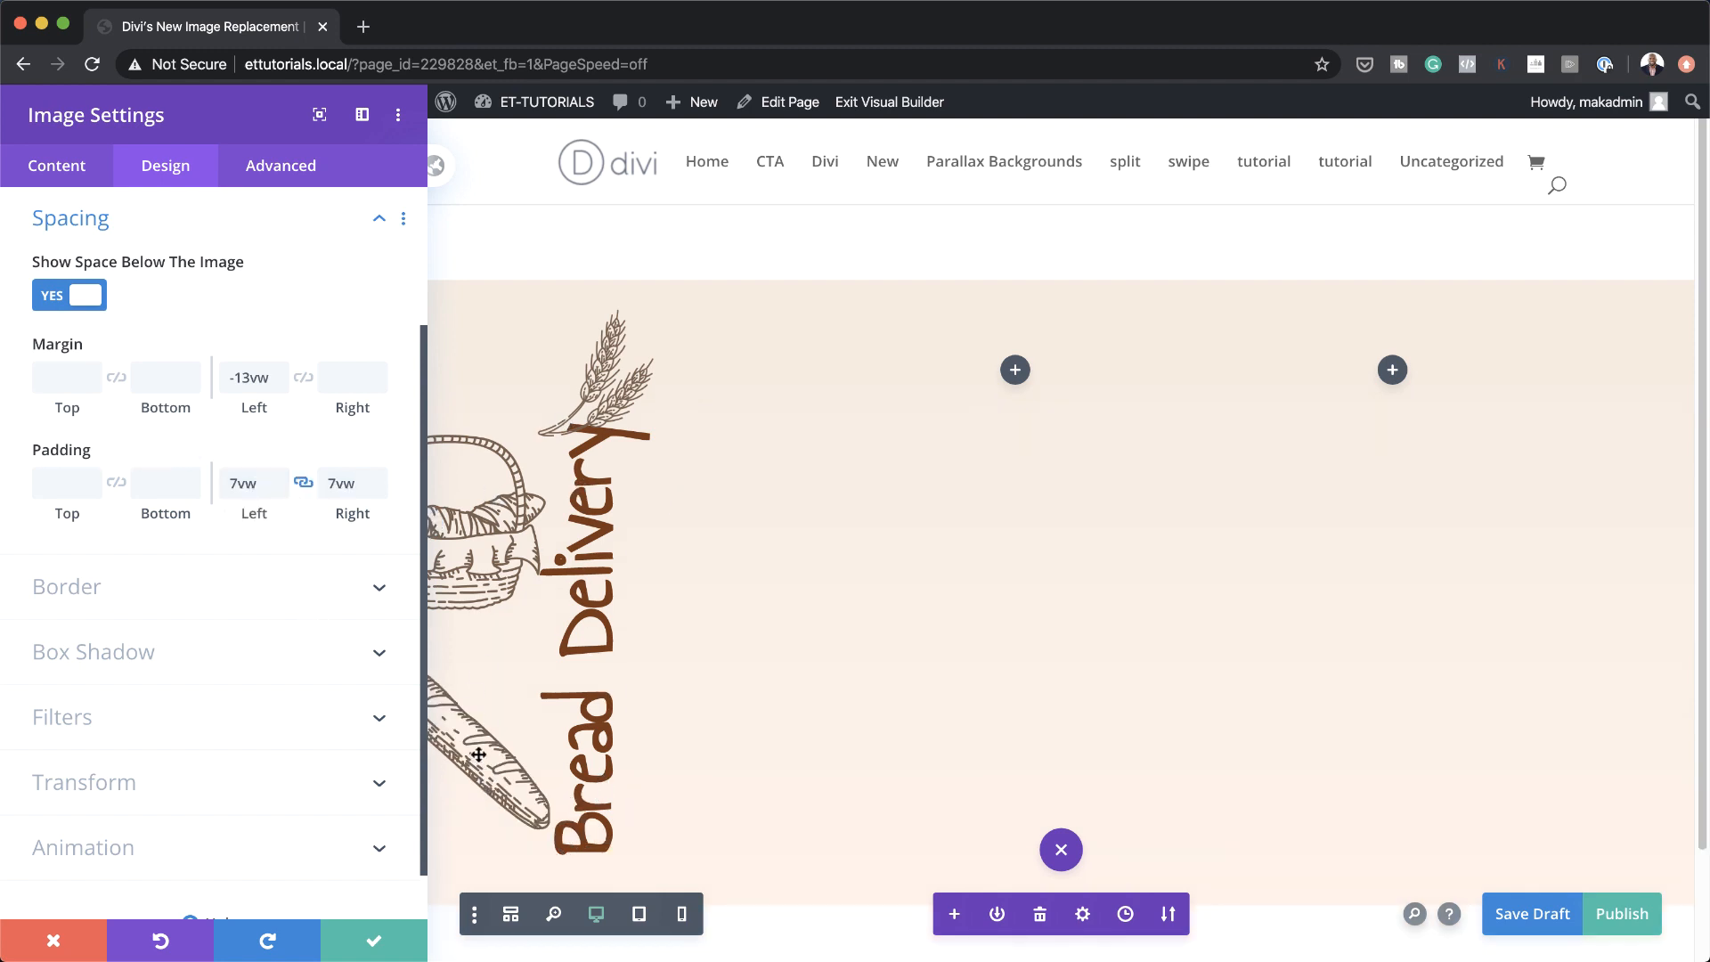
{"action": "left_click", "coordinate": [374, 940]}
Add another Image module below the baguette image in the first column
{"action": "scroll", "coordinate": [500, 862], "scroll_direction": "down", "scroll_amount": 3}
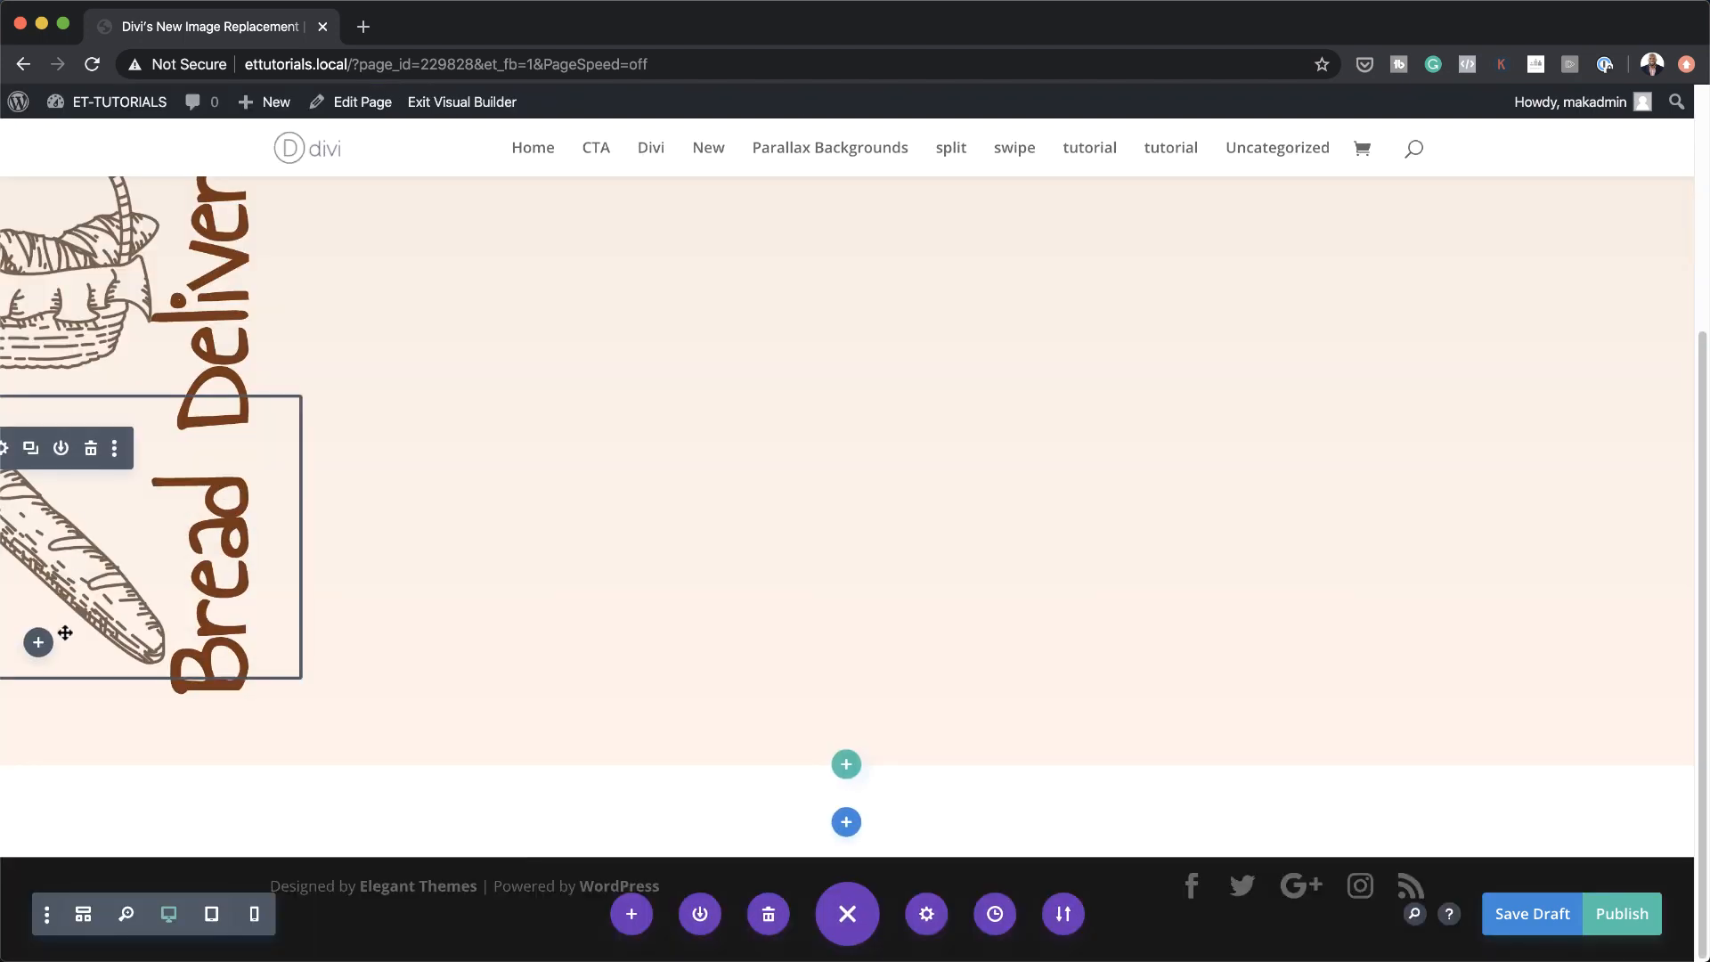
{"action": "left_click", "coordinate": [39, 639]}
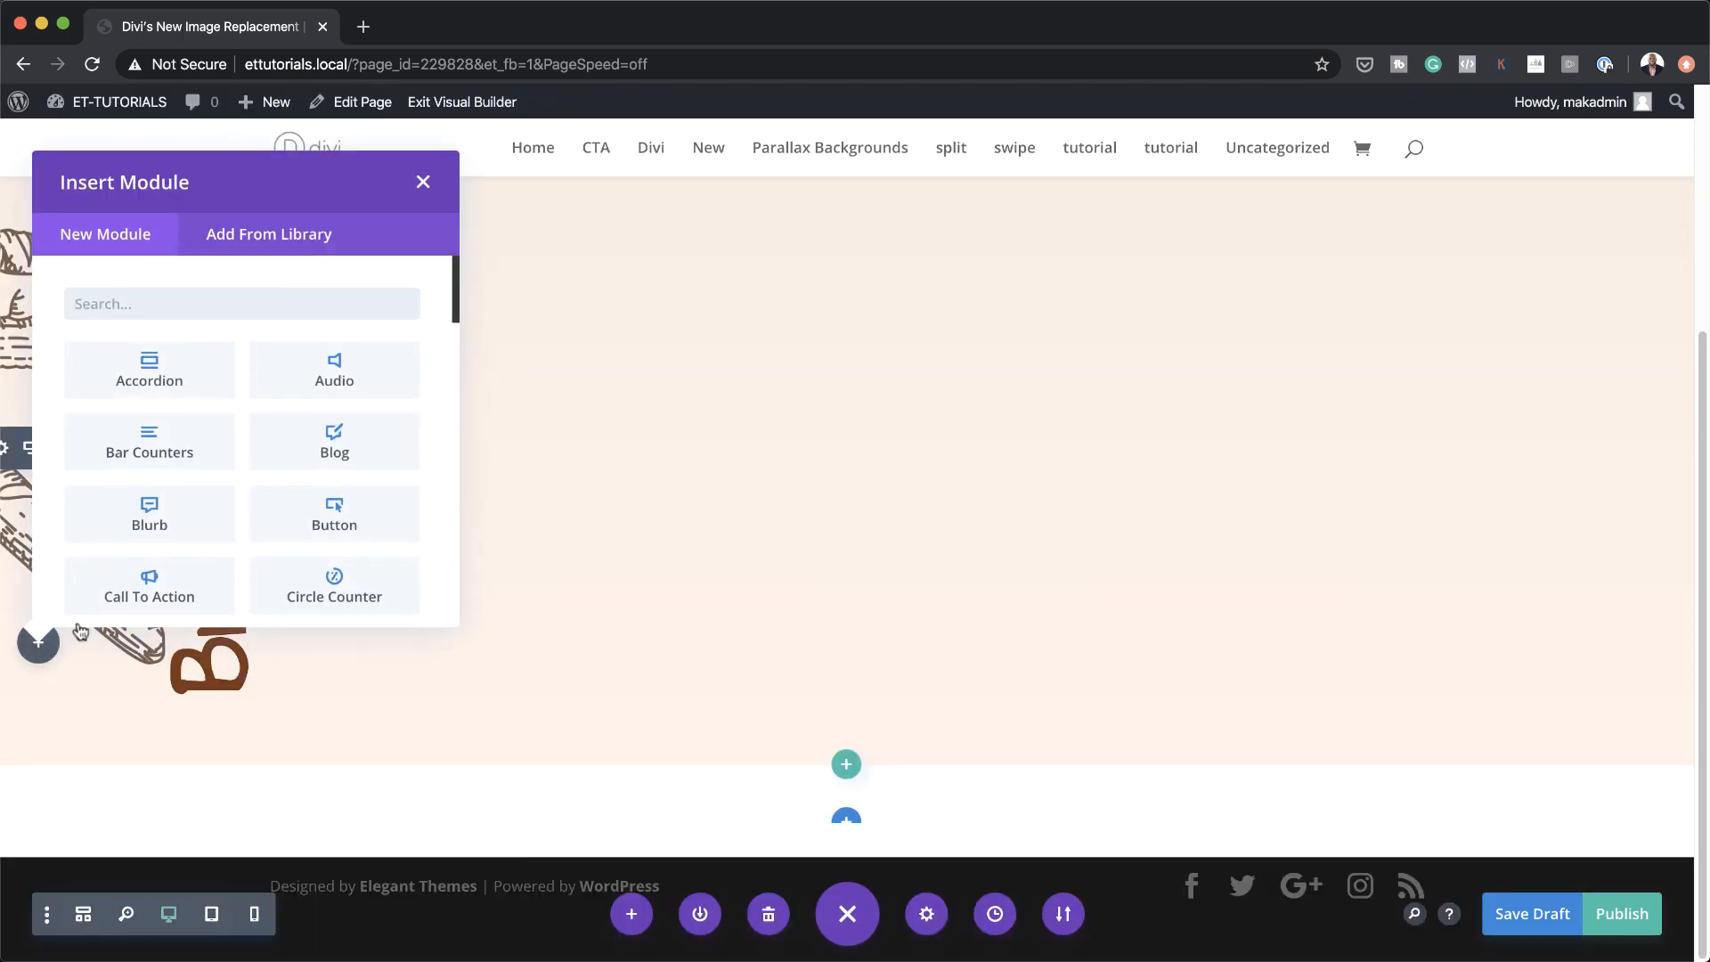
{"action": "left_click", "coordinate": [252, 303]}
{"action": "type", "text": "image"}
{"action": "left_click", "coordinate": [220, 356]}
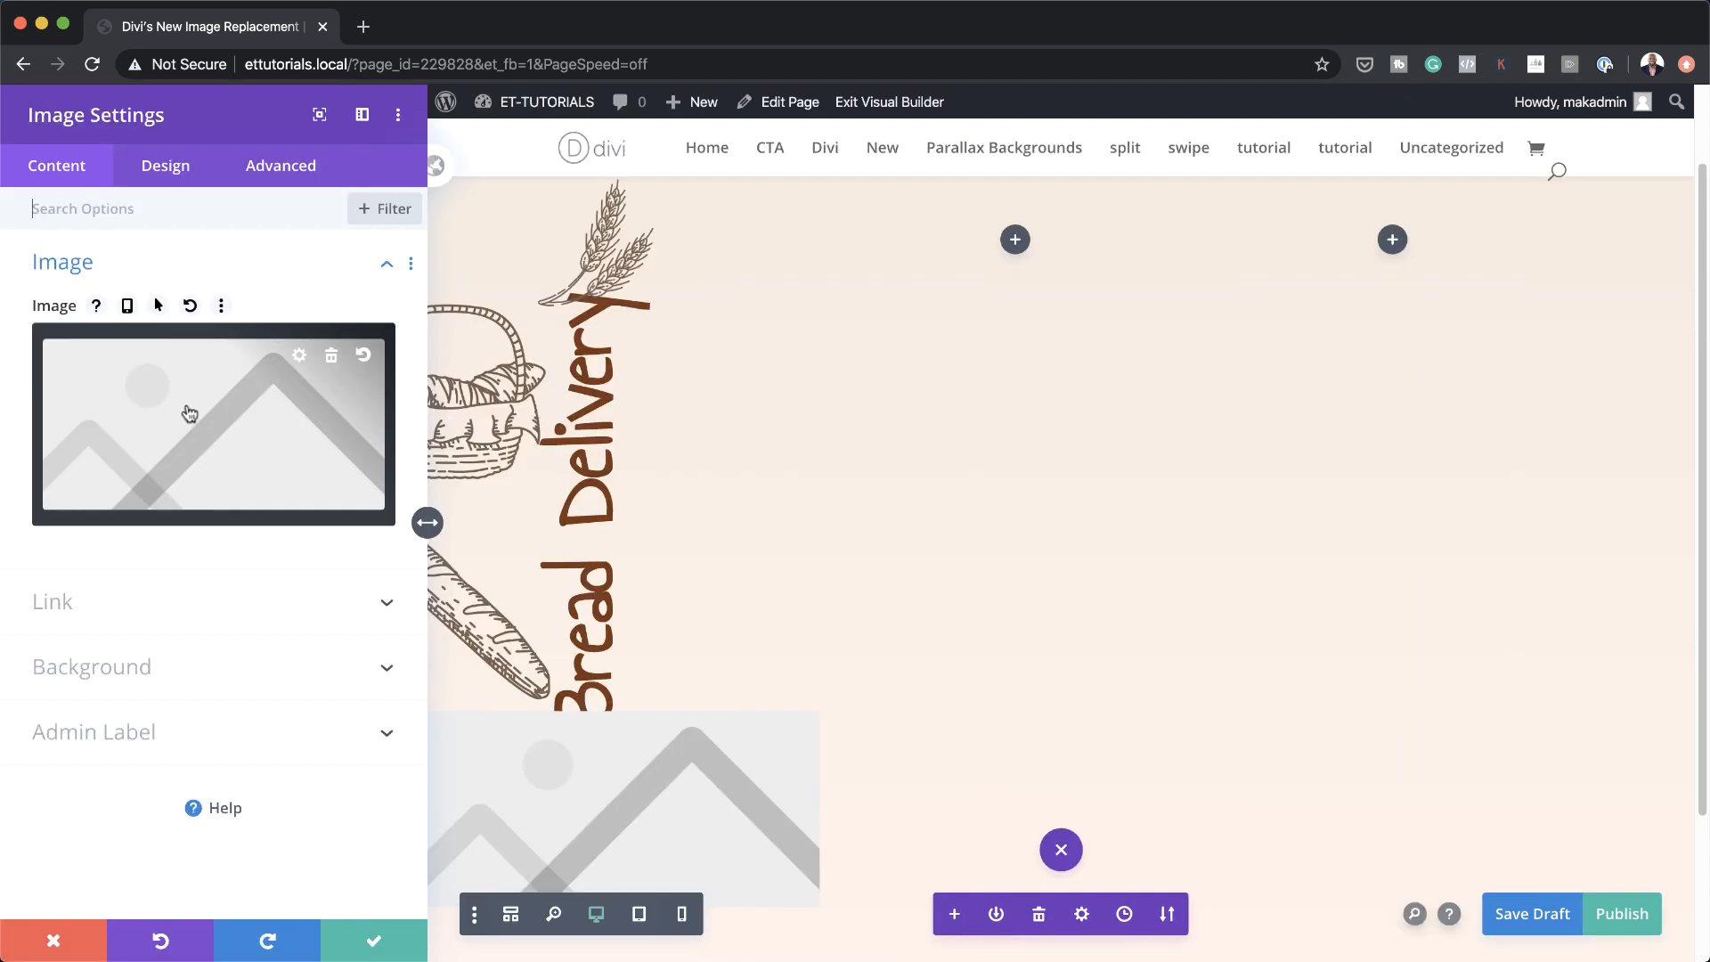
Assign the wheat illustration Bakery_Icons_final-expanded.png from the media library to the new image module
{"action": "left_click", "coordinate": [232, 416]}
{"action": "left_click", "coordinate": [794, 541]}
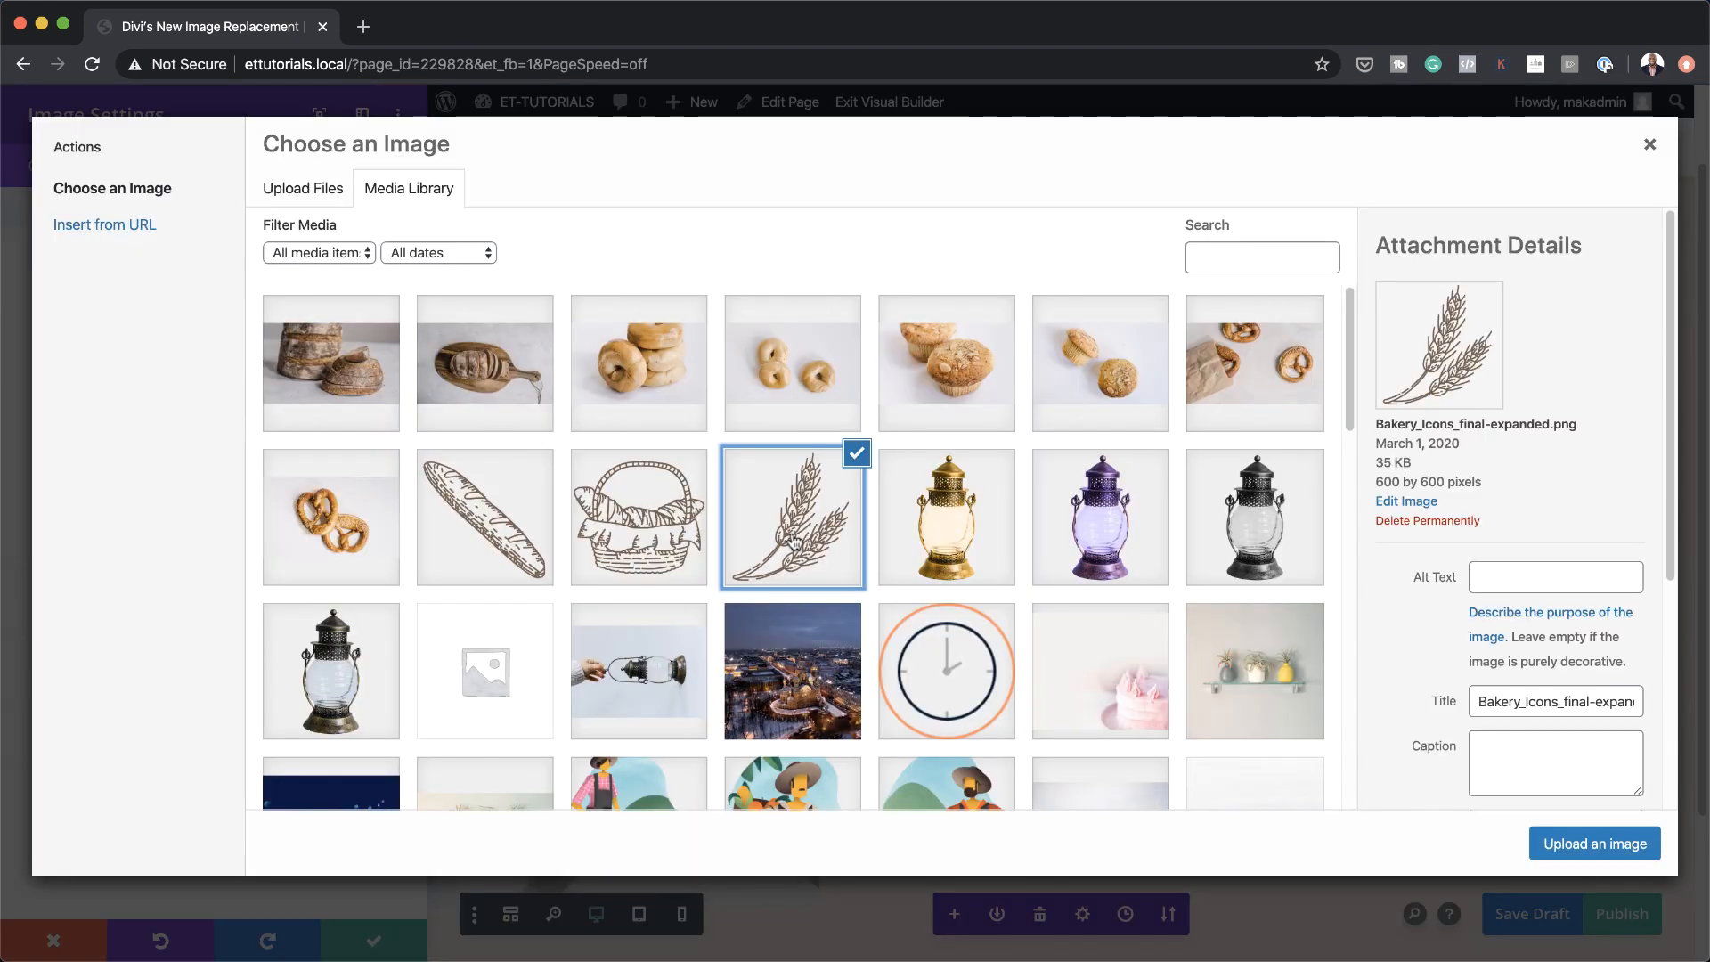
{"action": "left_click", "coordinate": [1593, 844]}
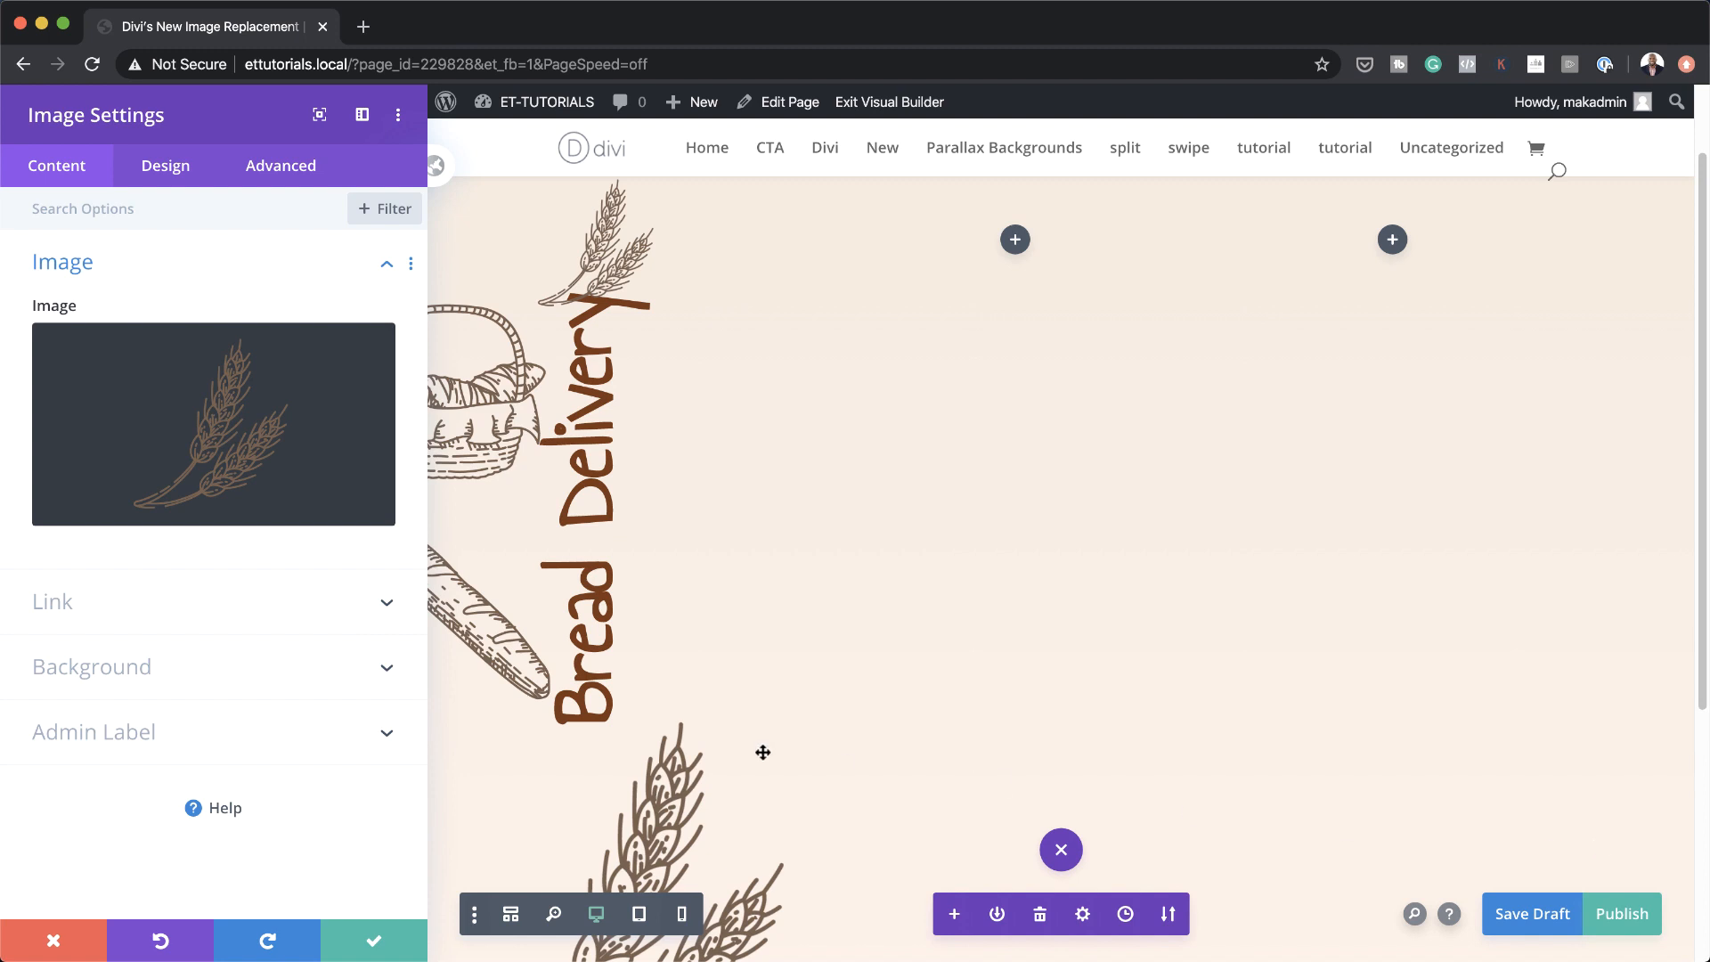
Enable Force Fullwidth in the lower wheat image's sizing options
{"action": "left_click", "coordinate": [164, 166]}
{"action": "left_click", "coordinate": [76, 321]}
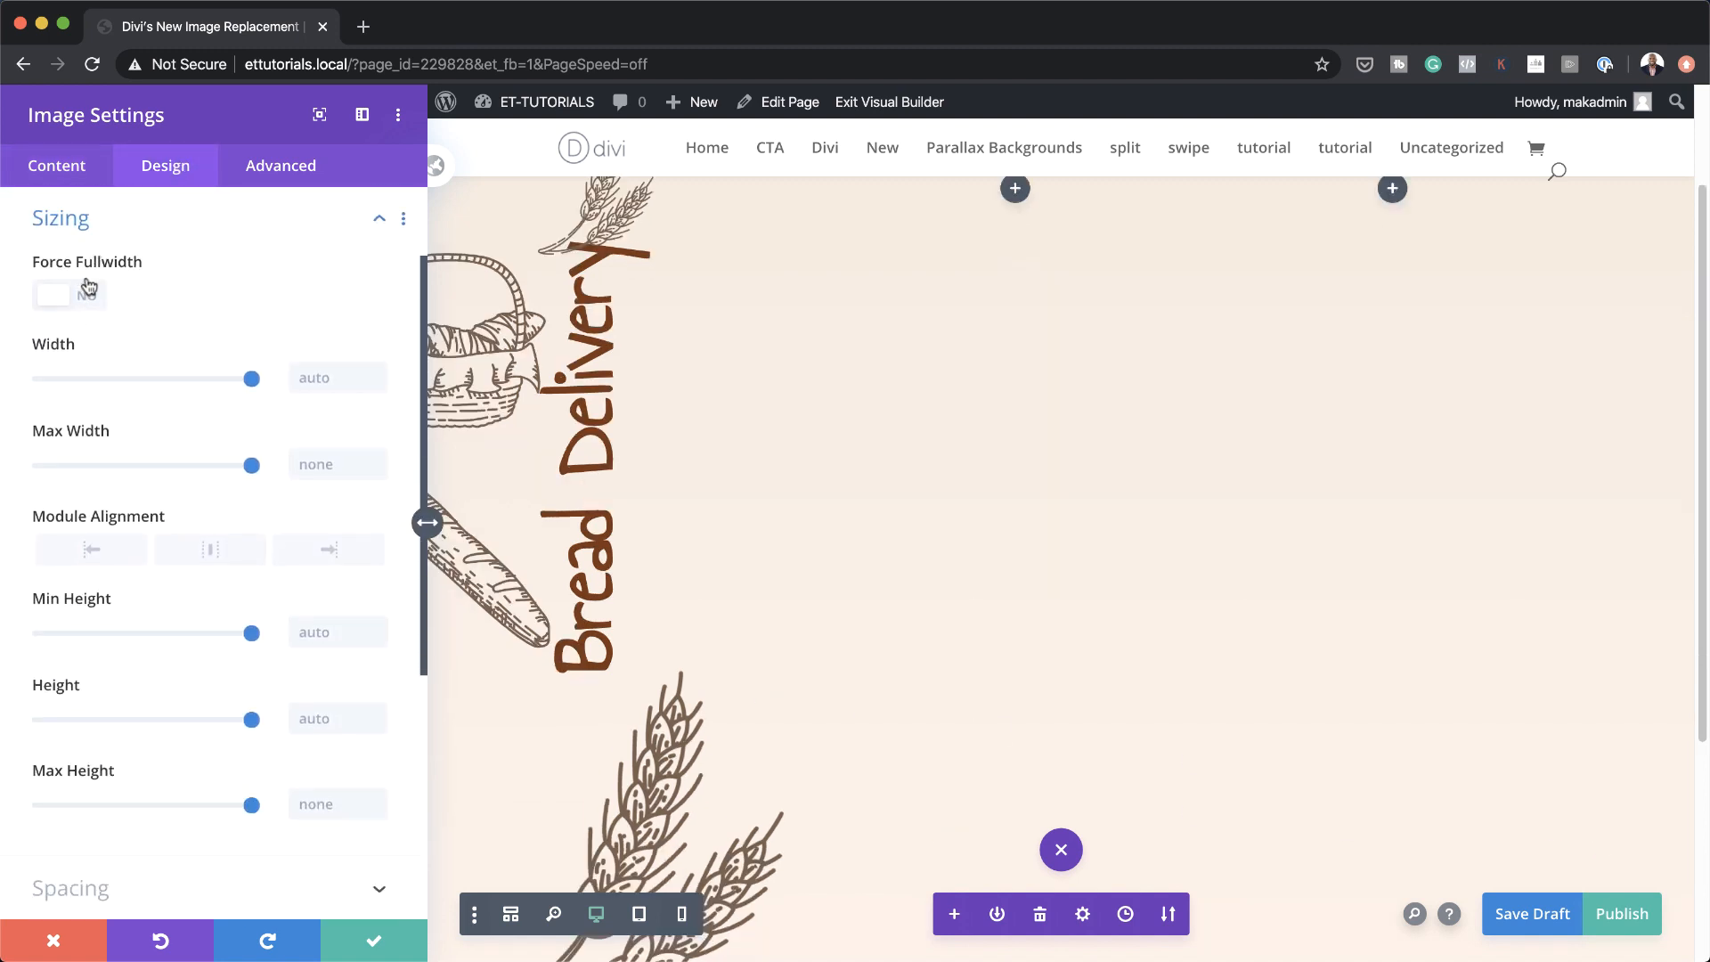
{"action": "left_click", "coordinate": [87, 289]}
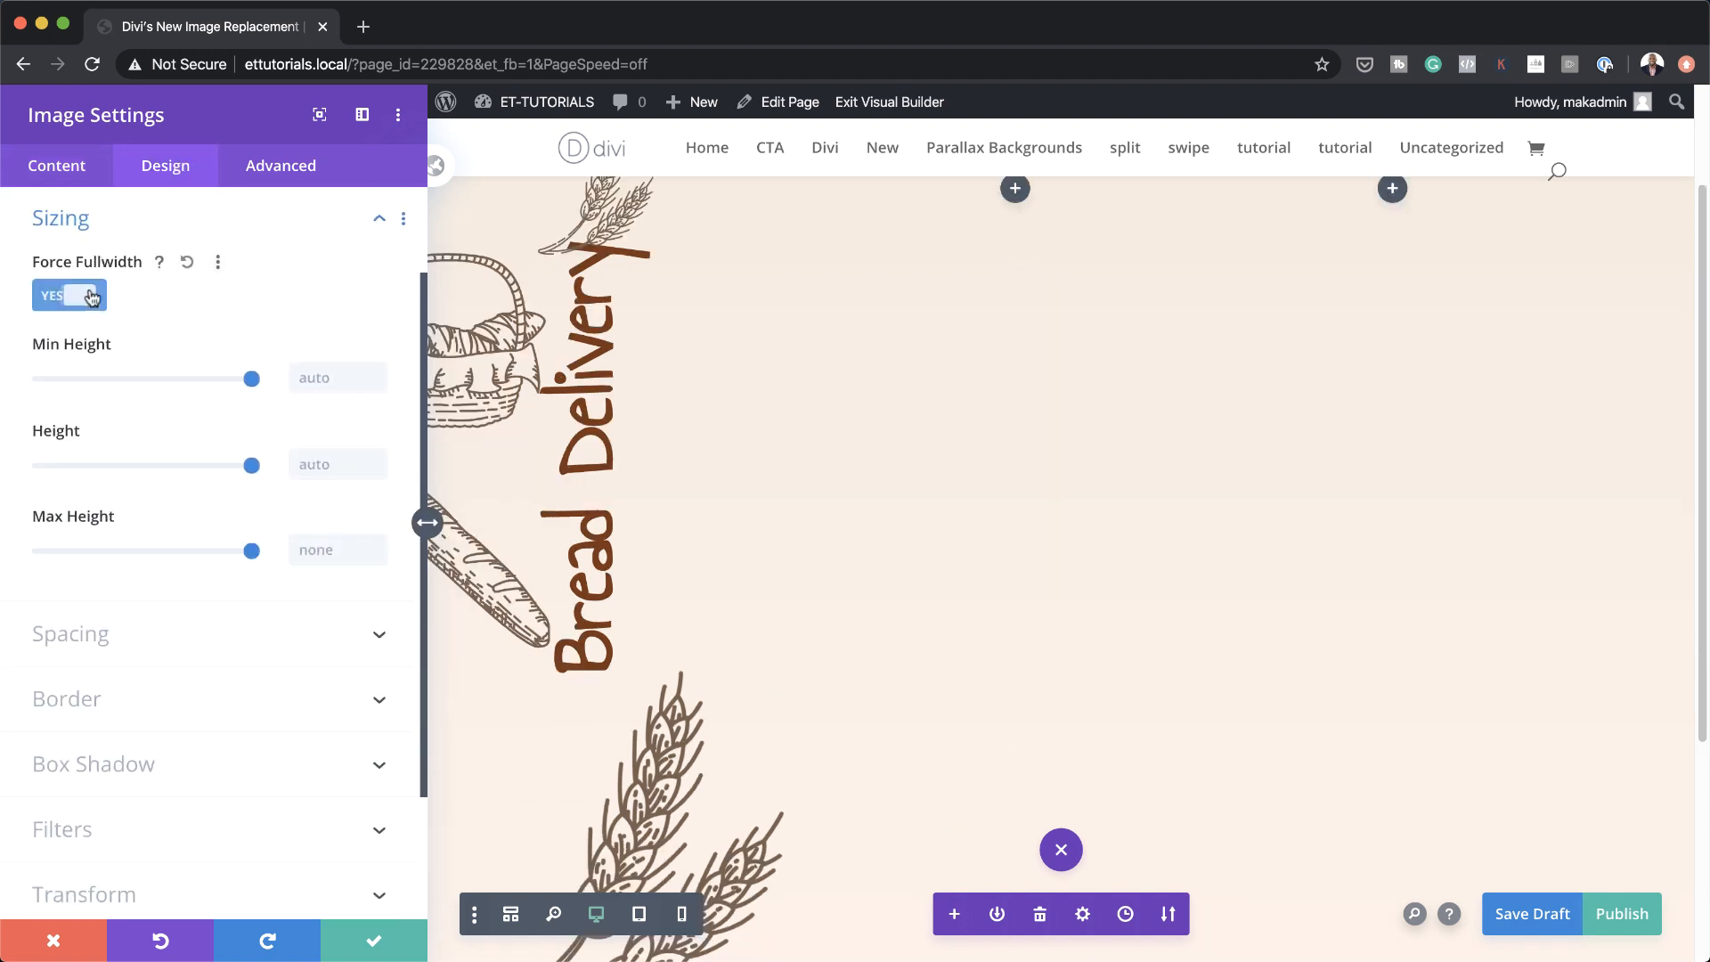
Set the lower wheat image's top margin to 3vw and its left margin to -3vw
{"action": "left_click", "coordinate": [93, 638]}
{"action": "left_click", "coordinate": [59, 375]}
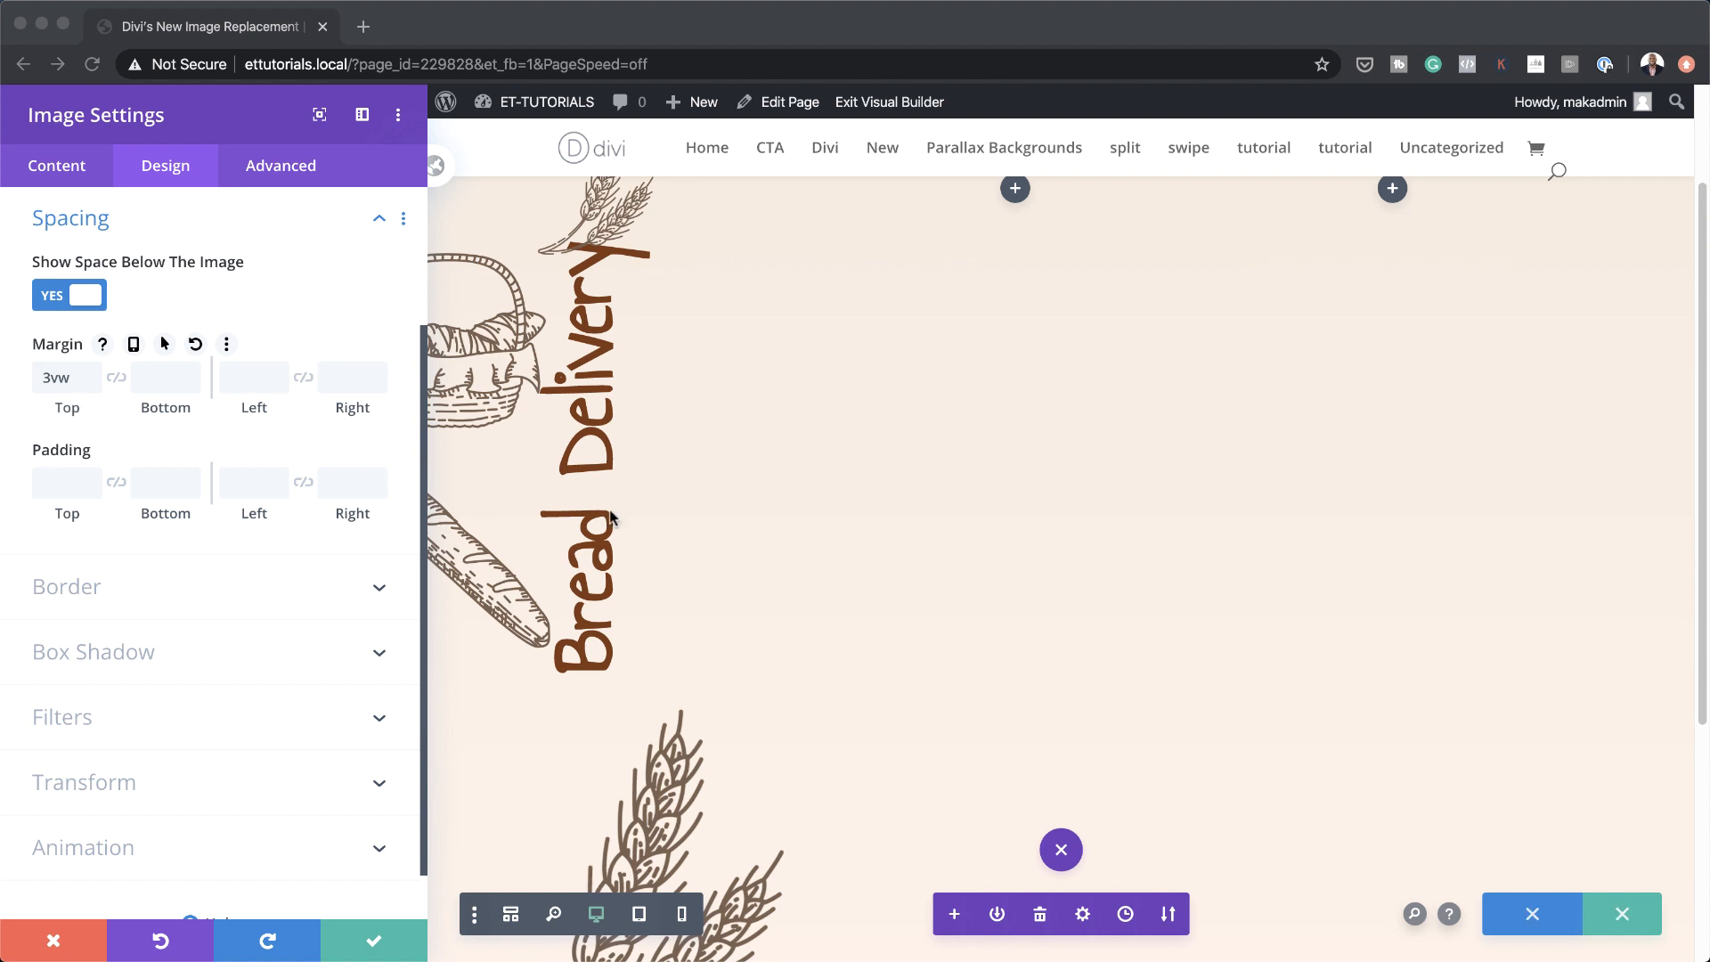
{"action": "left_click", "coordinate": [248, 377]}
{"action": "type", "text": "-3vw"}
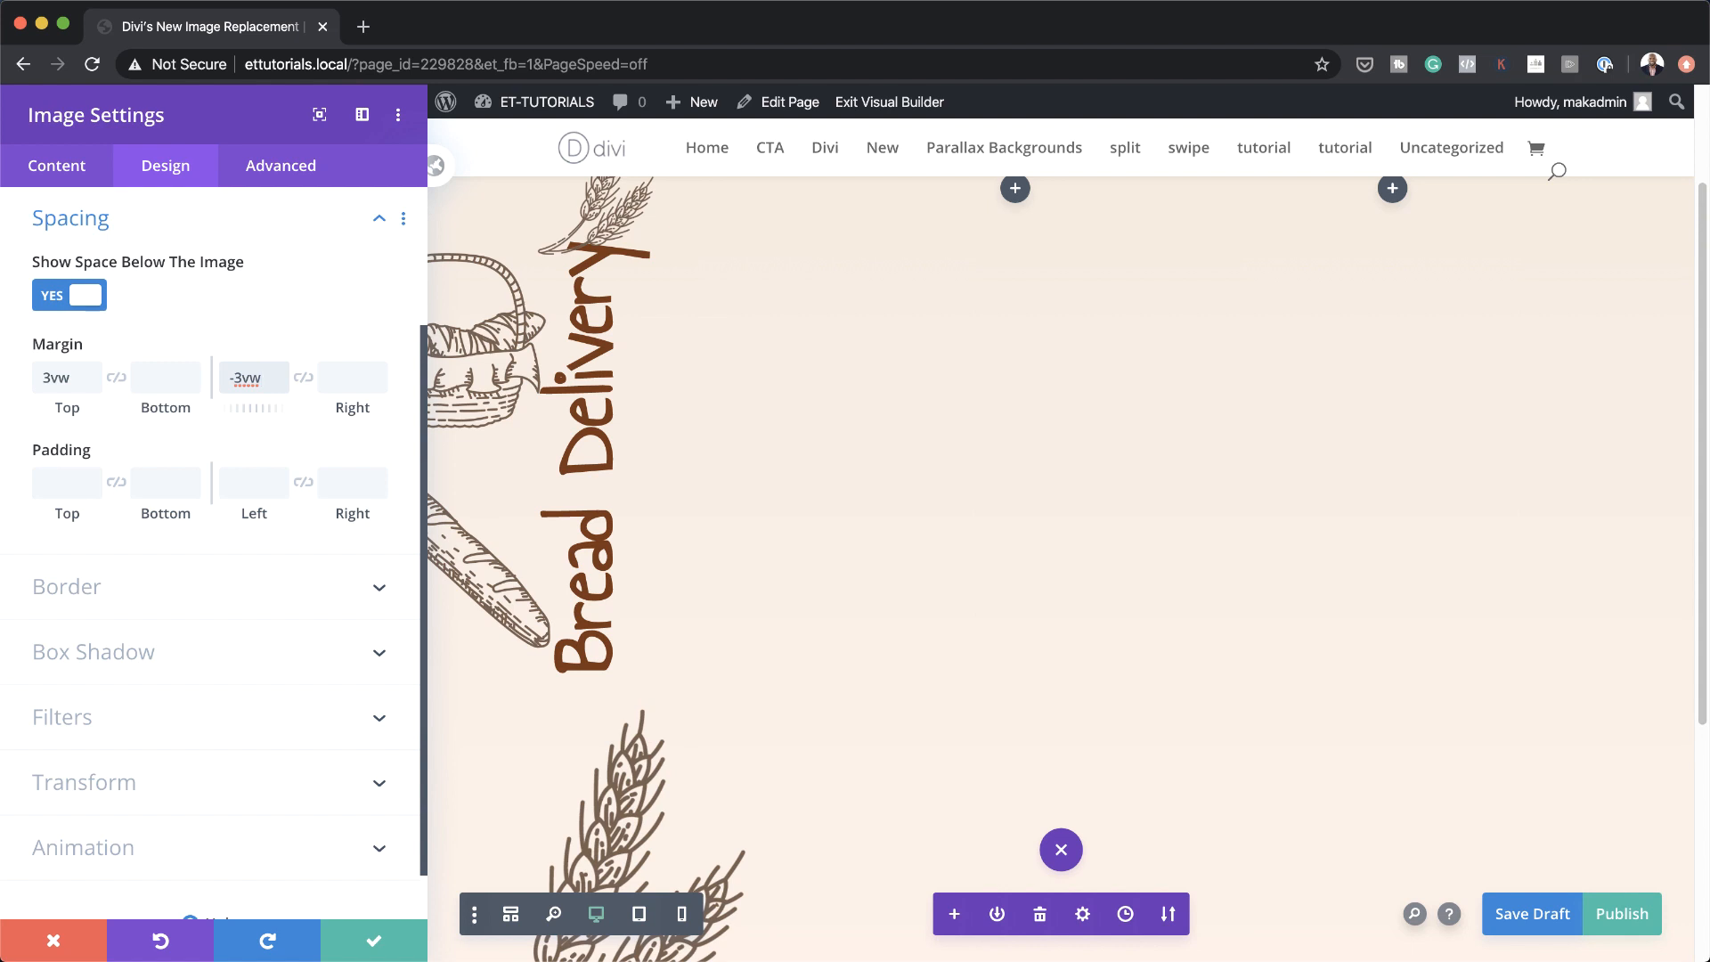
{"action": "key", "text": "super+Tab"}
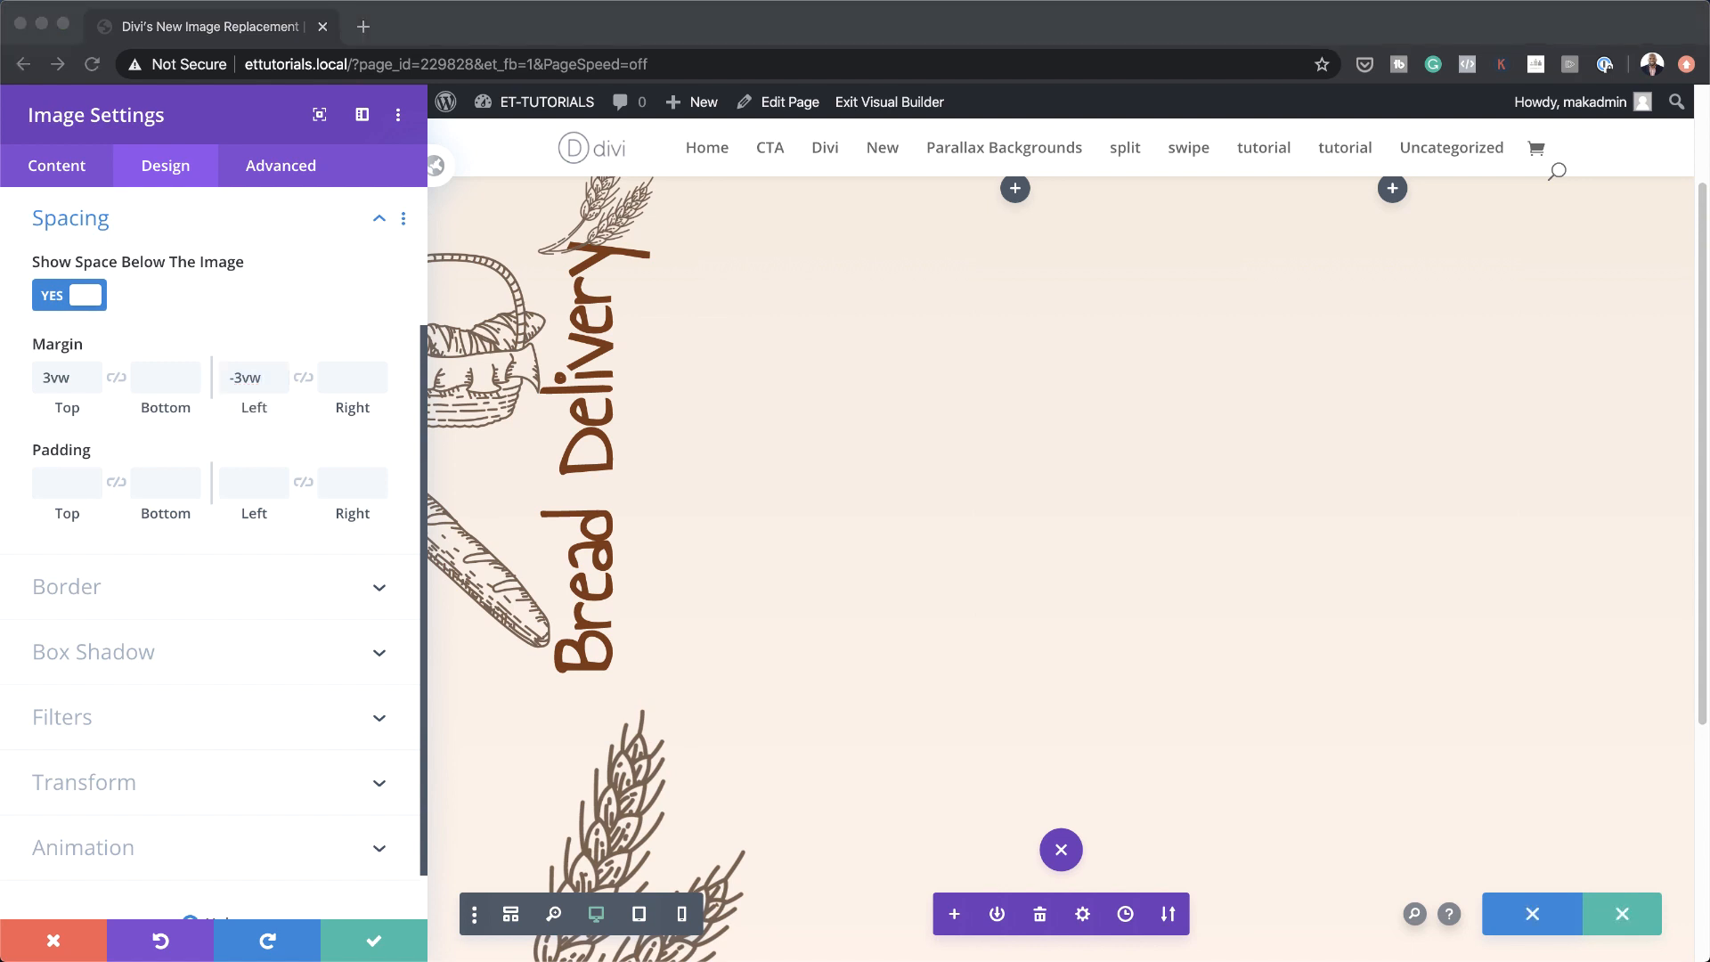
Set linked left and right padding of 10vw on the lower wheat image
{"action": "left_click", "coordinate": [244, 484]}
{"action": "type", "text": "10vw"}
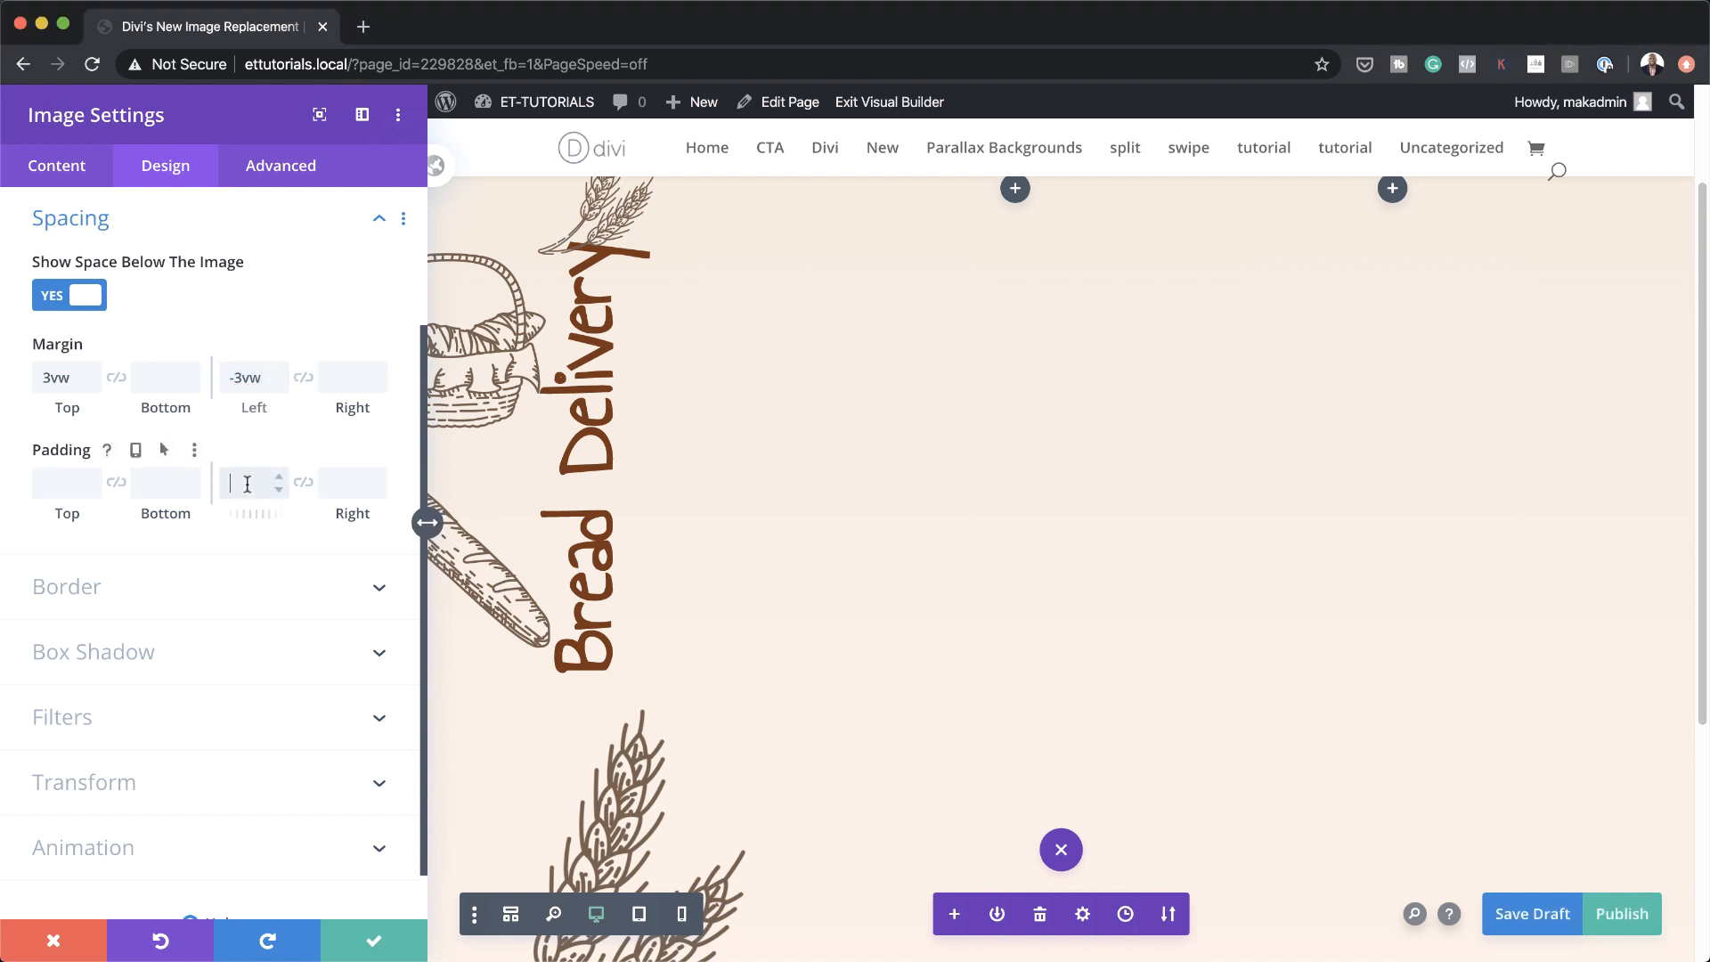
{"action": "left_click", "coordinate": [302, 485]}
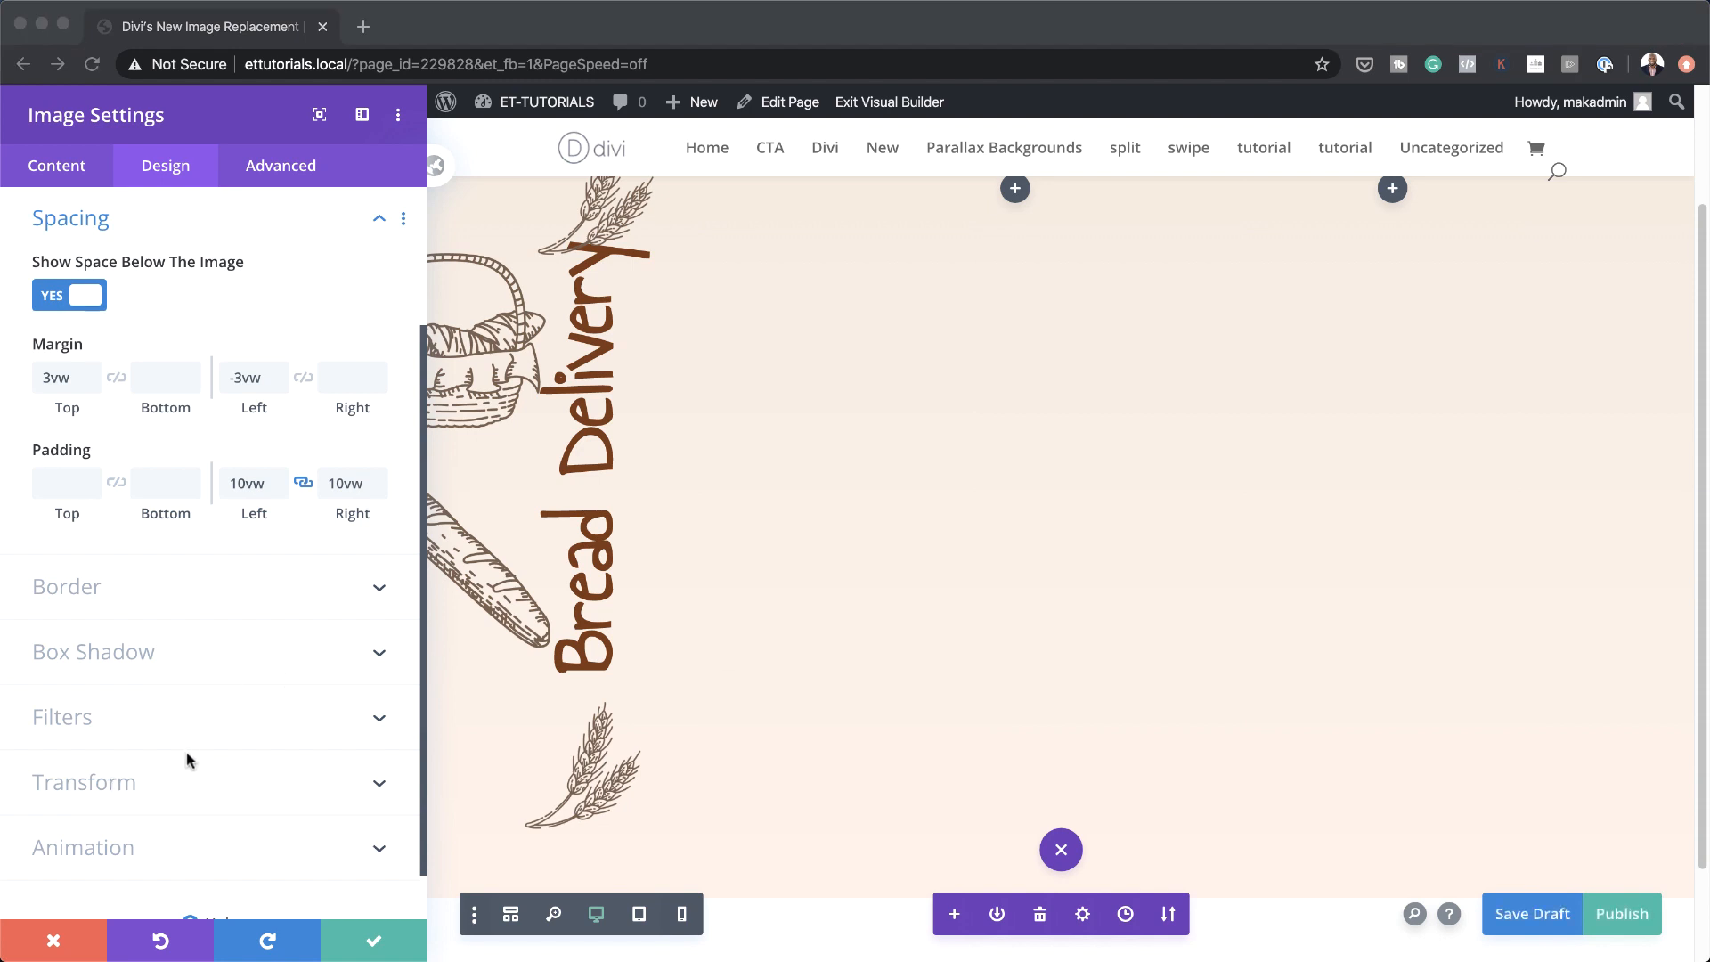
Rotate the lower wheat image 84deg with the first transform rotation value and save its settings
{"action": "left_click", "coordinate": [130, 787]}
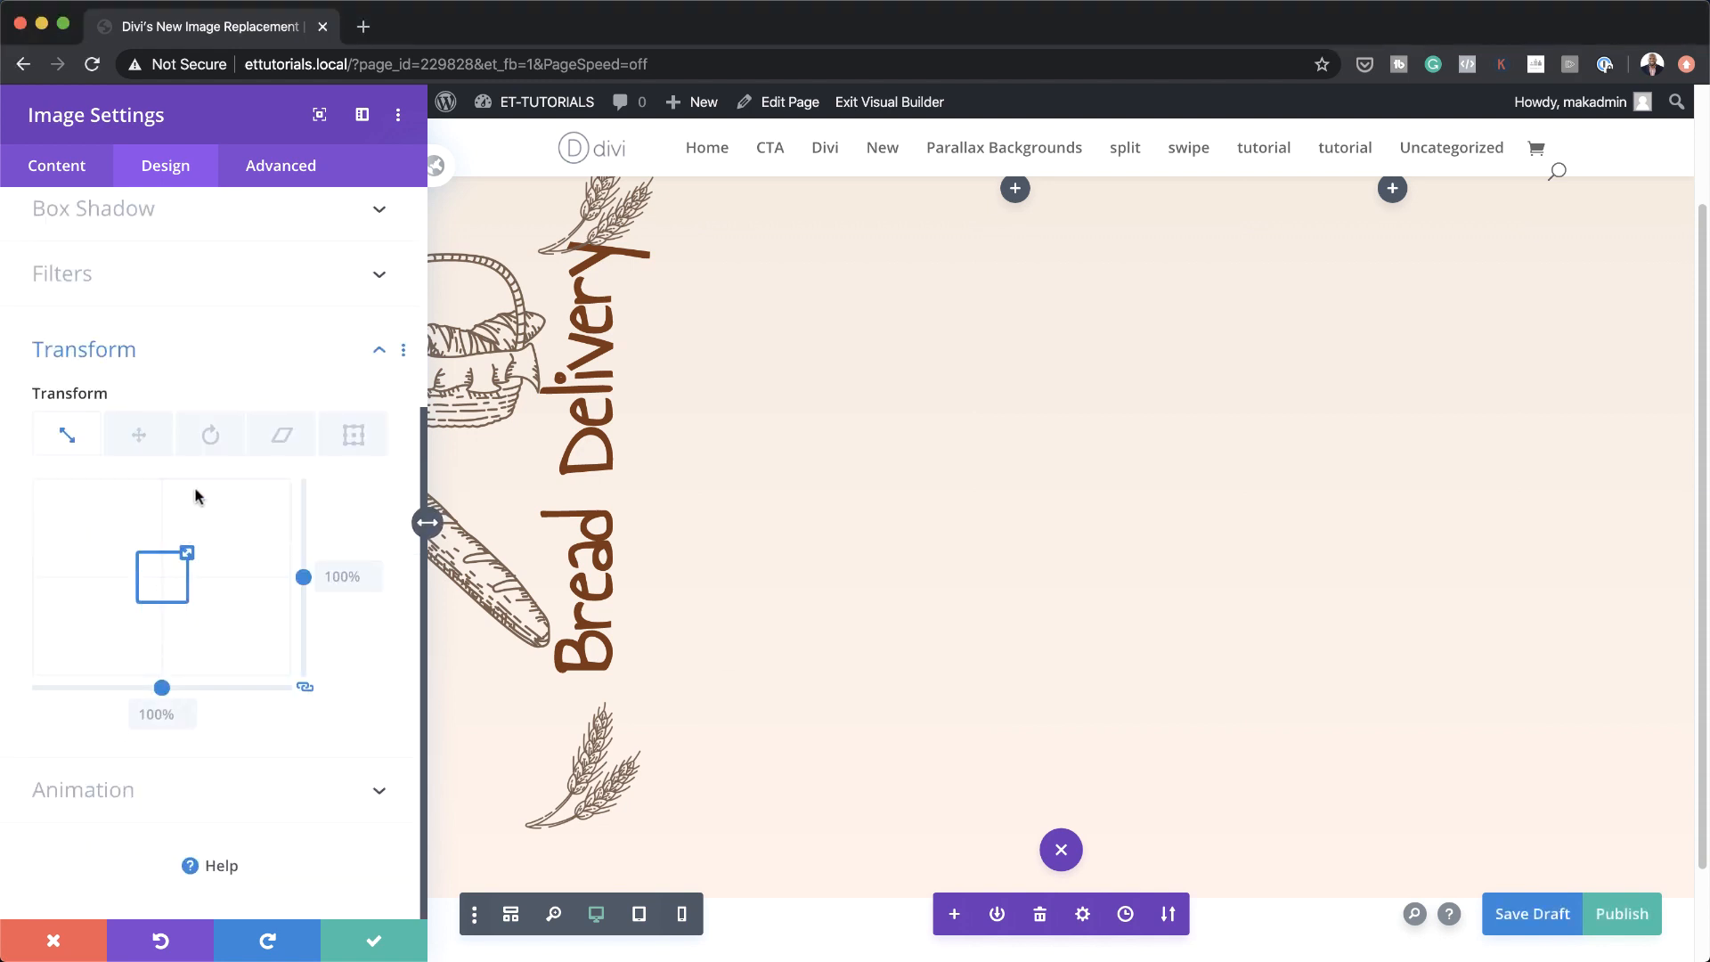
{"action": "left_click", "coordinate": [203, 438]}
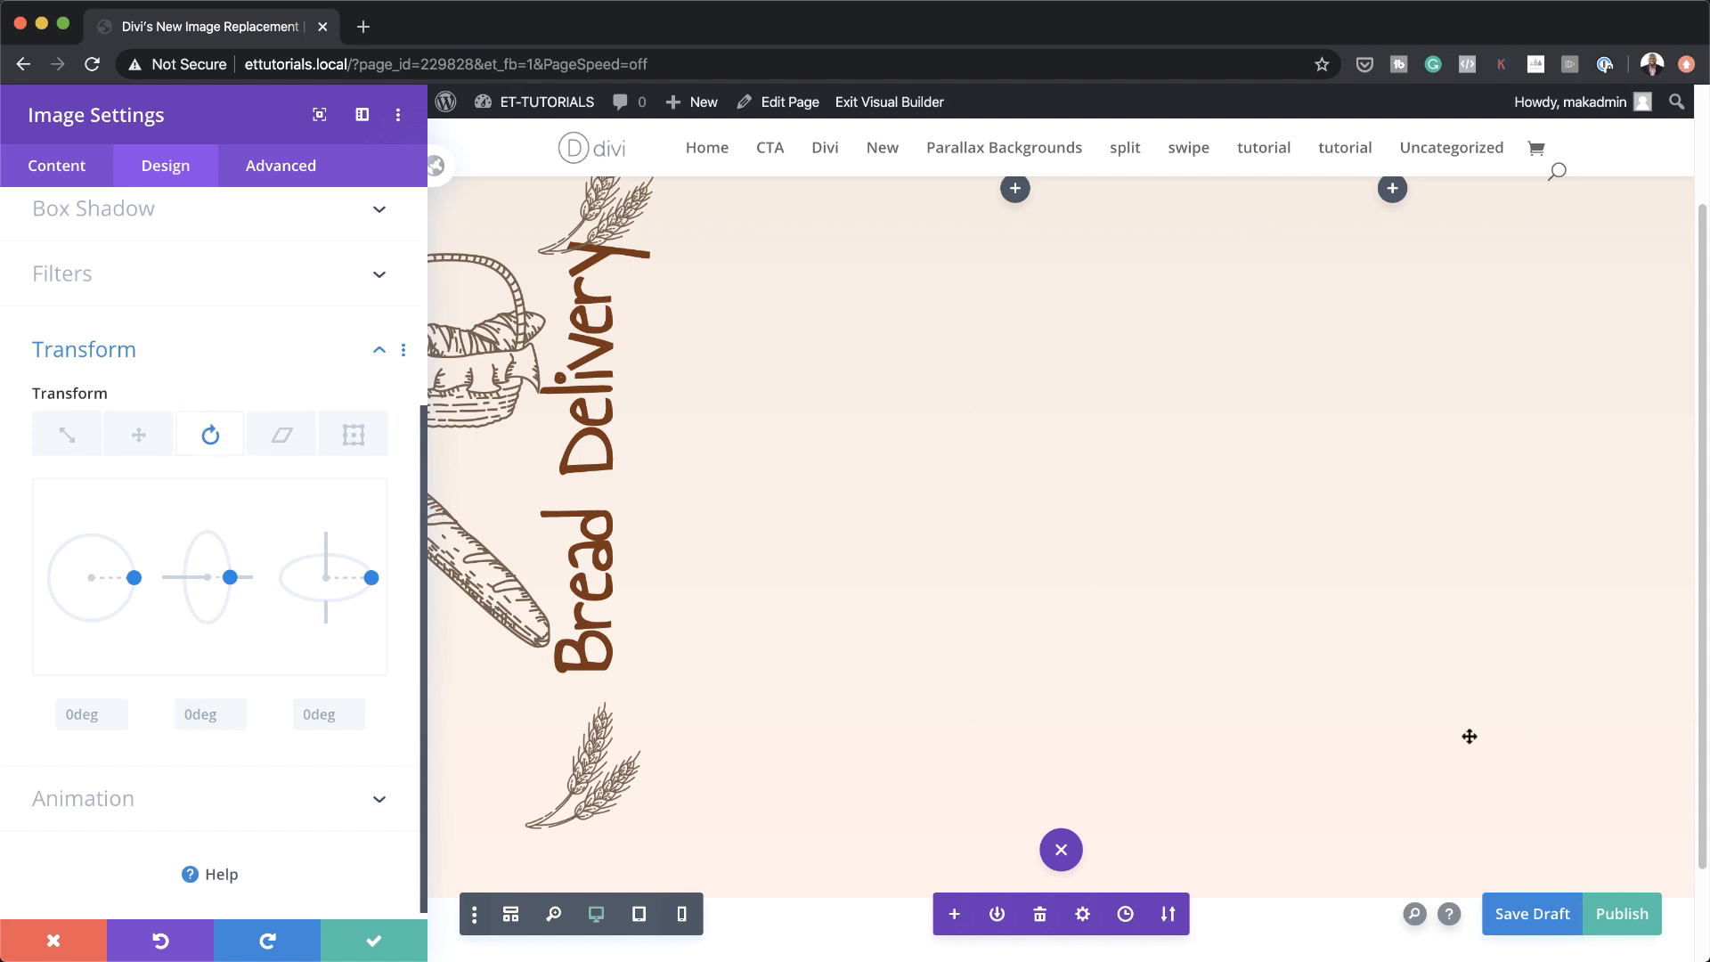
{"action": "left_click", "coordinate": [76, 703]}
{"action": "type", "text": "84deg"}
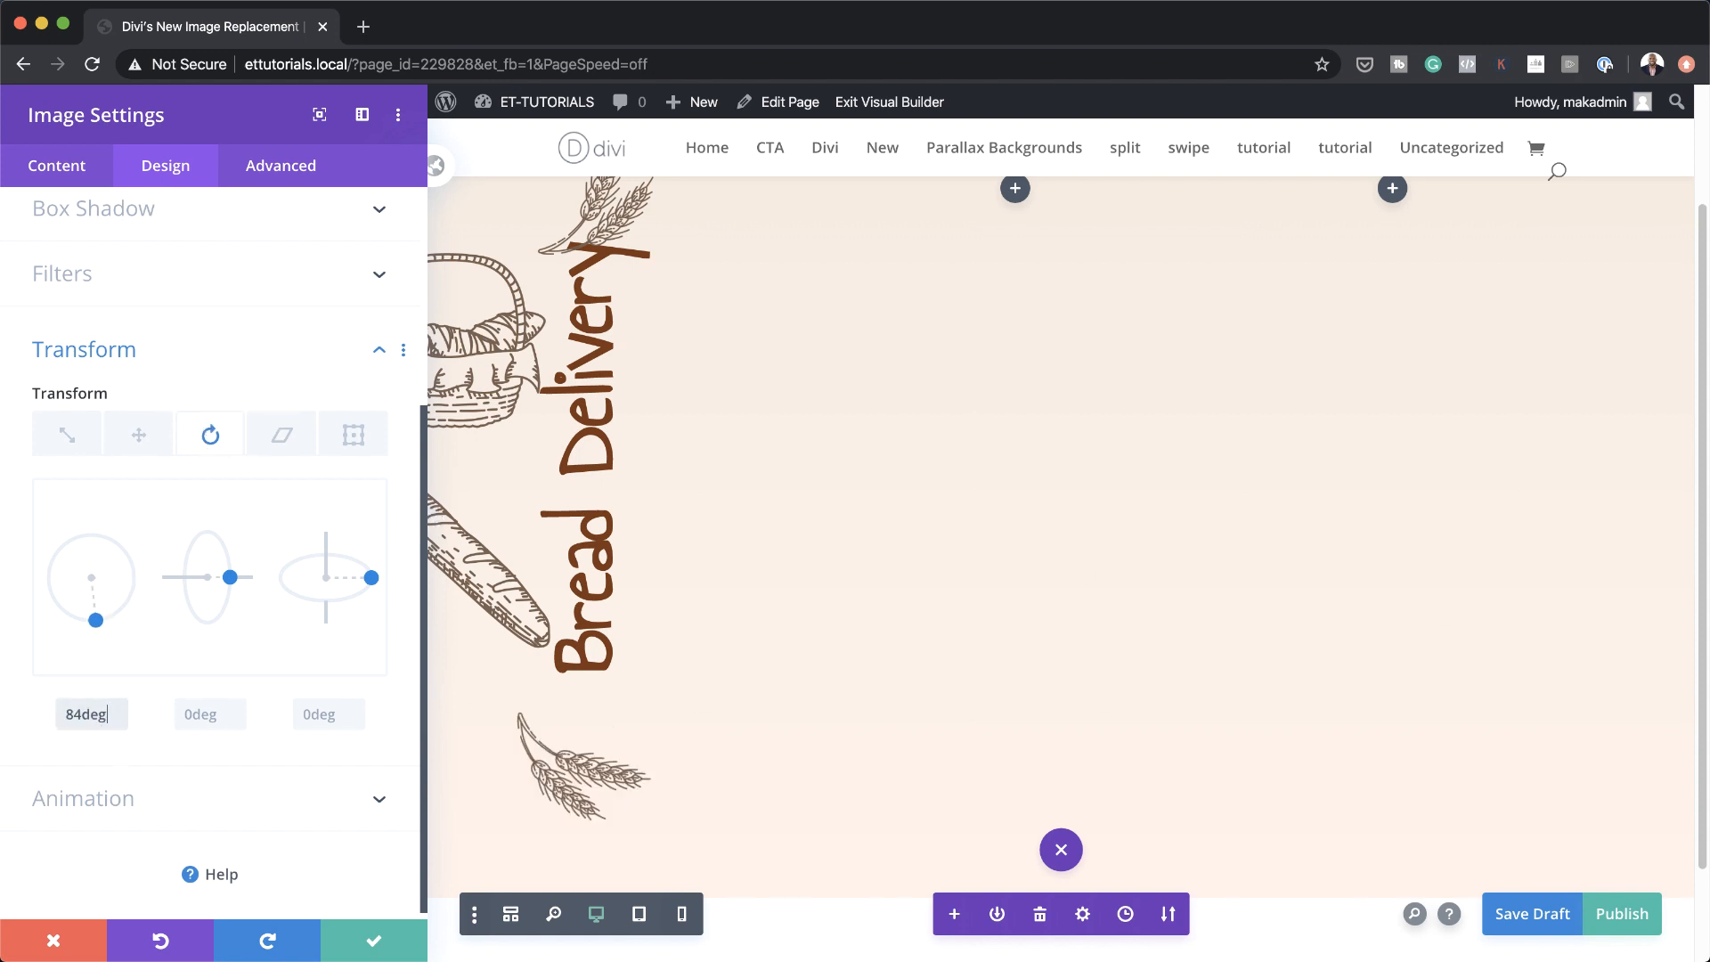
{"action": "left_click", "coordinate": [374, 938]}
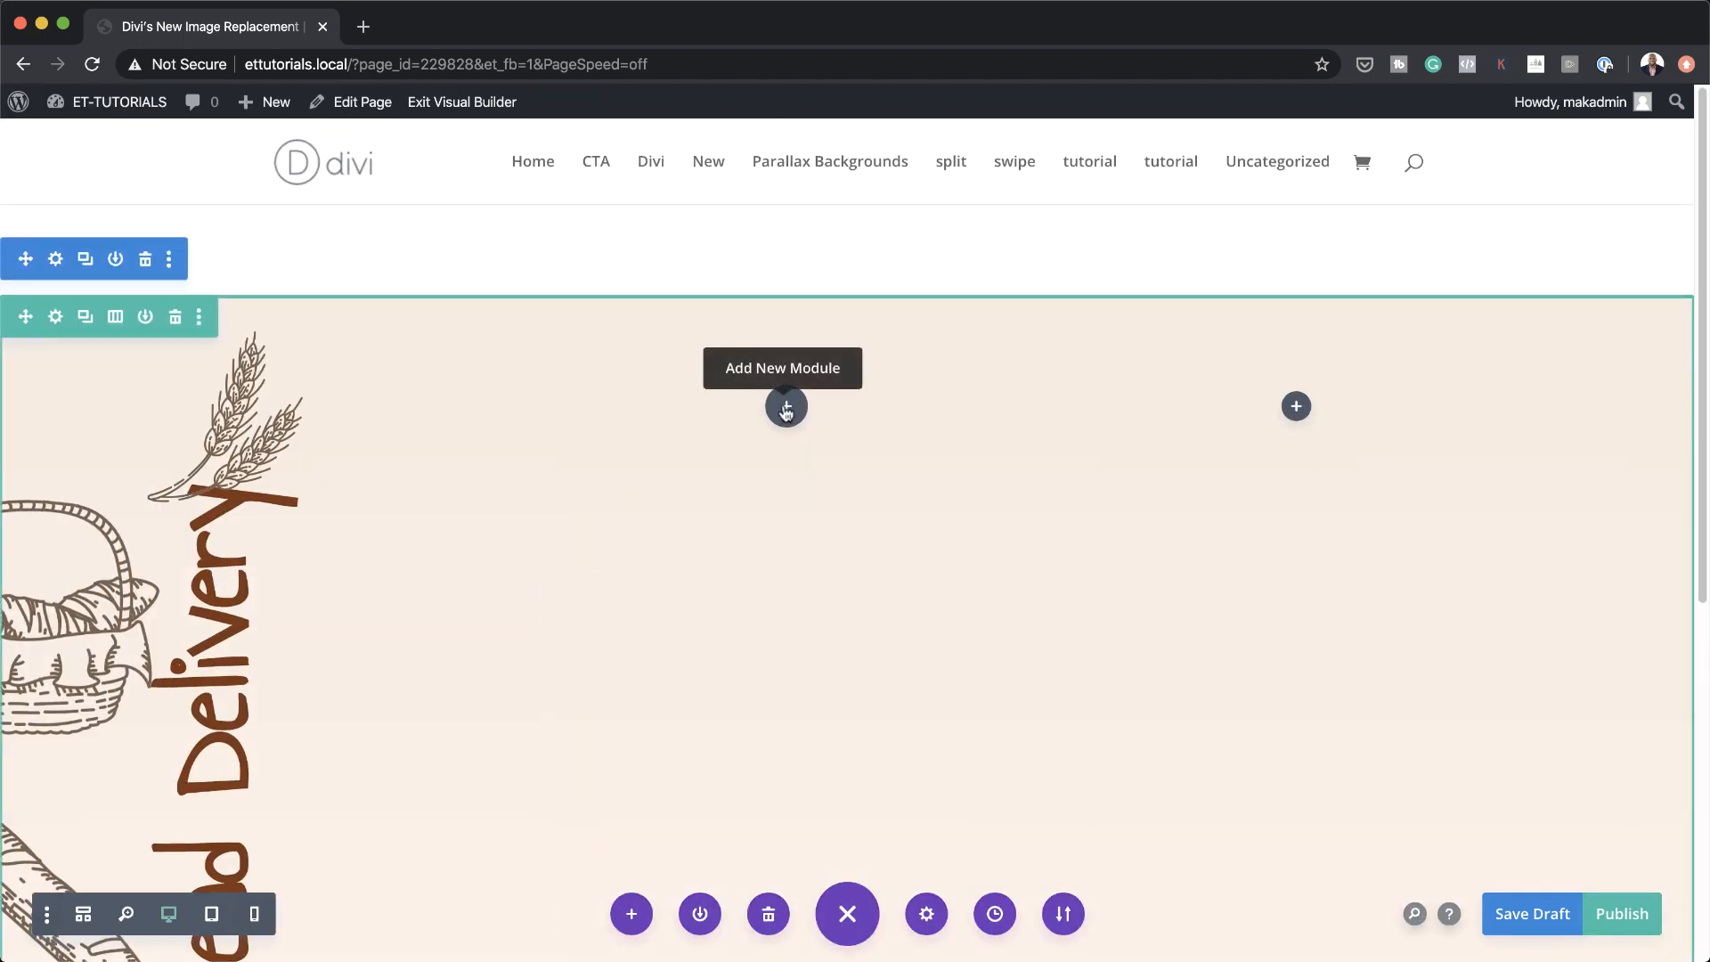
Add a Text module to the middle column with the body text "Pretzels"
{"action": "left_click", "coordinate": [786, 408]}
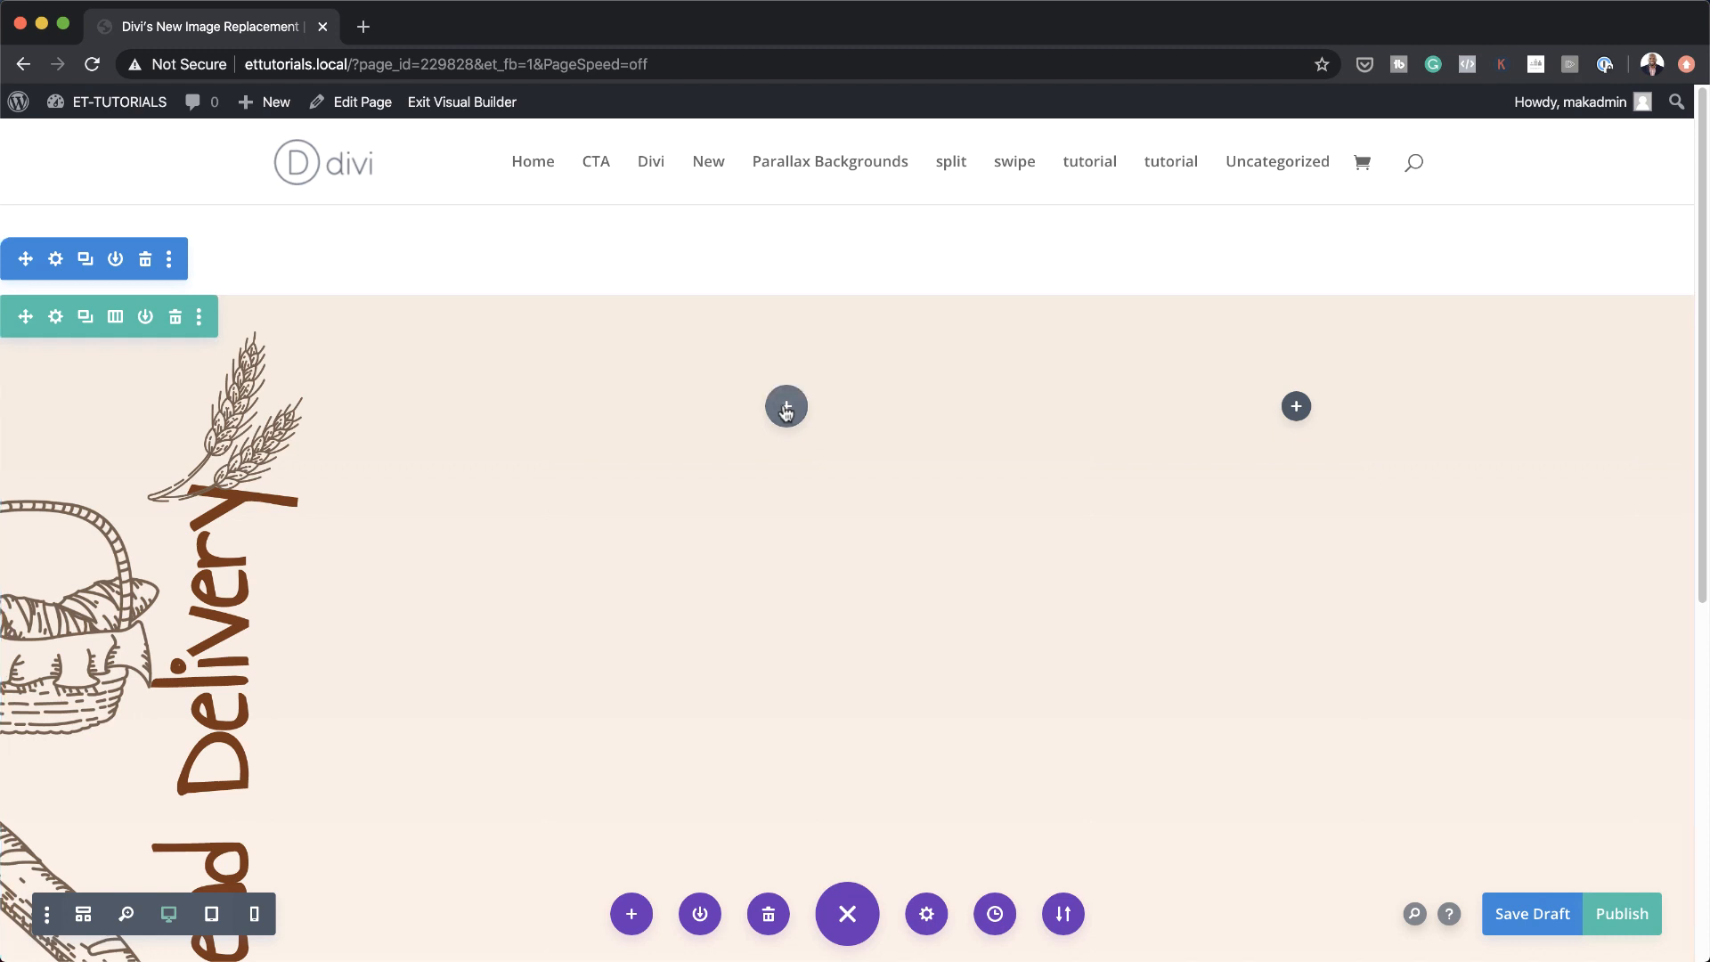
{"action": "type", "text": "text"}
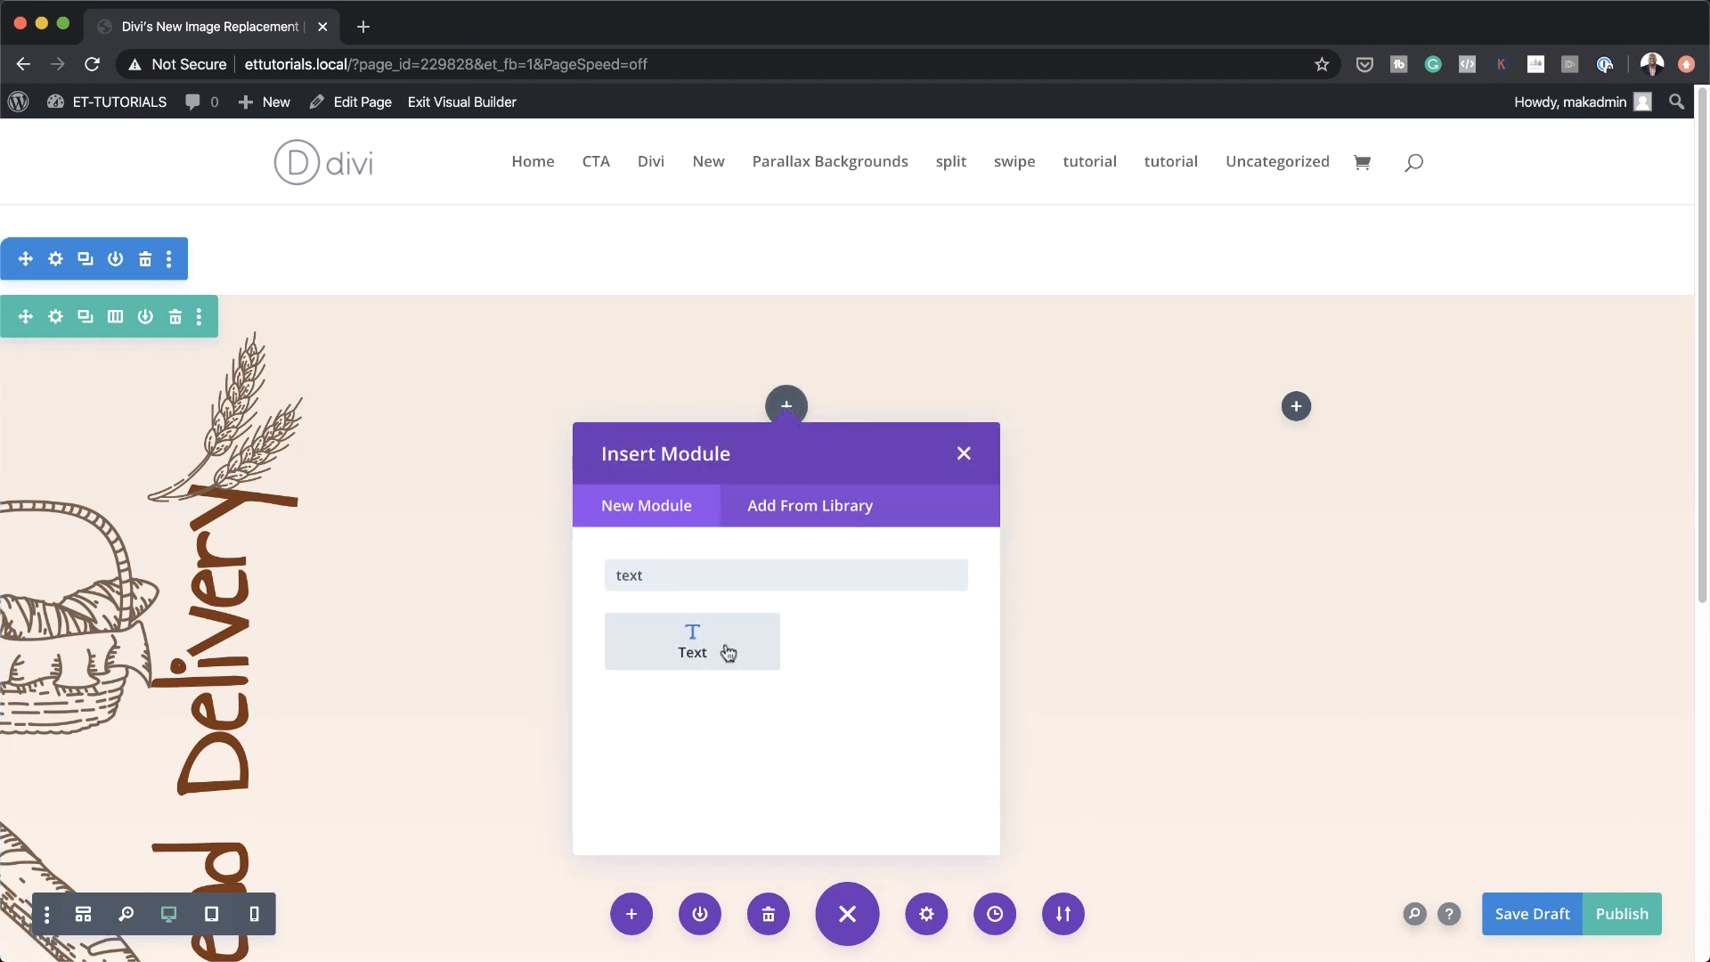
{"action": "left_click", "coordinate": [724, 647]}
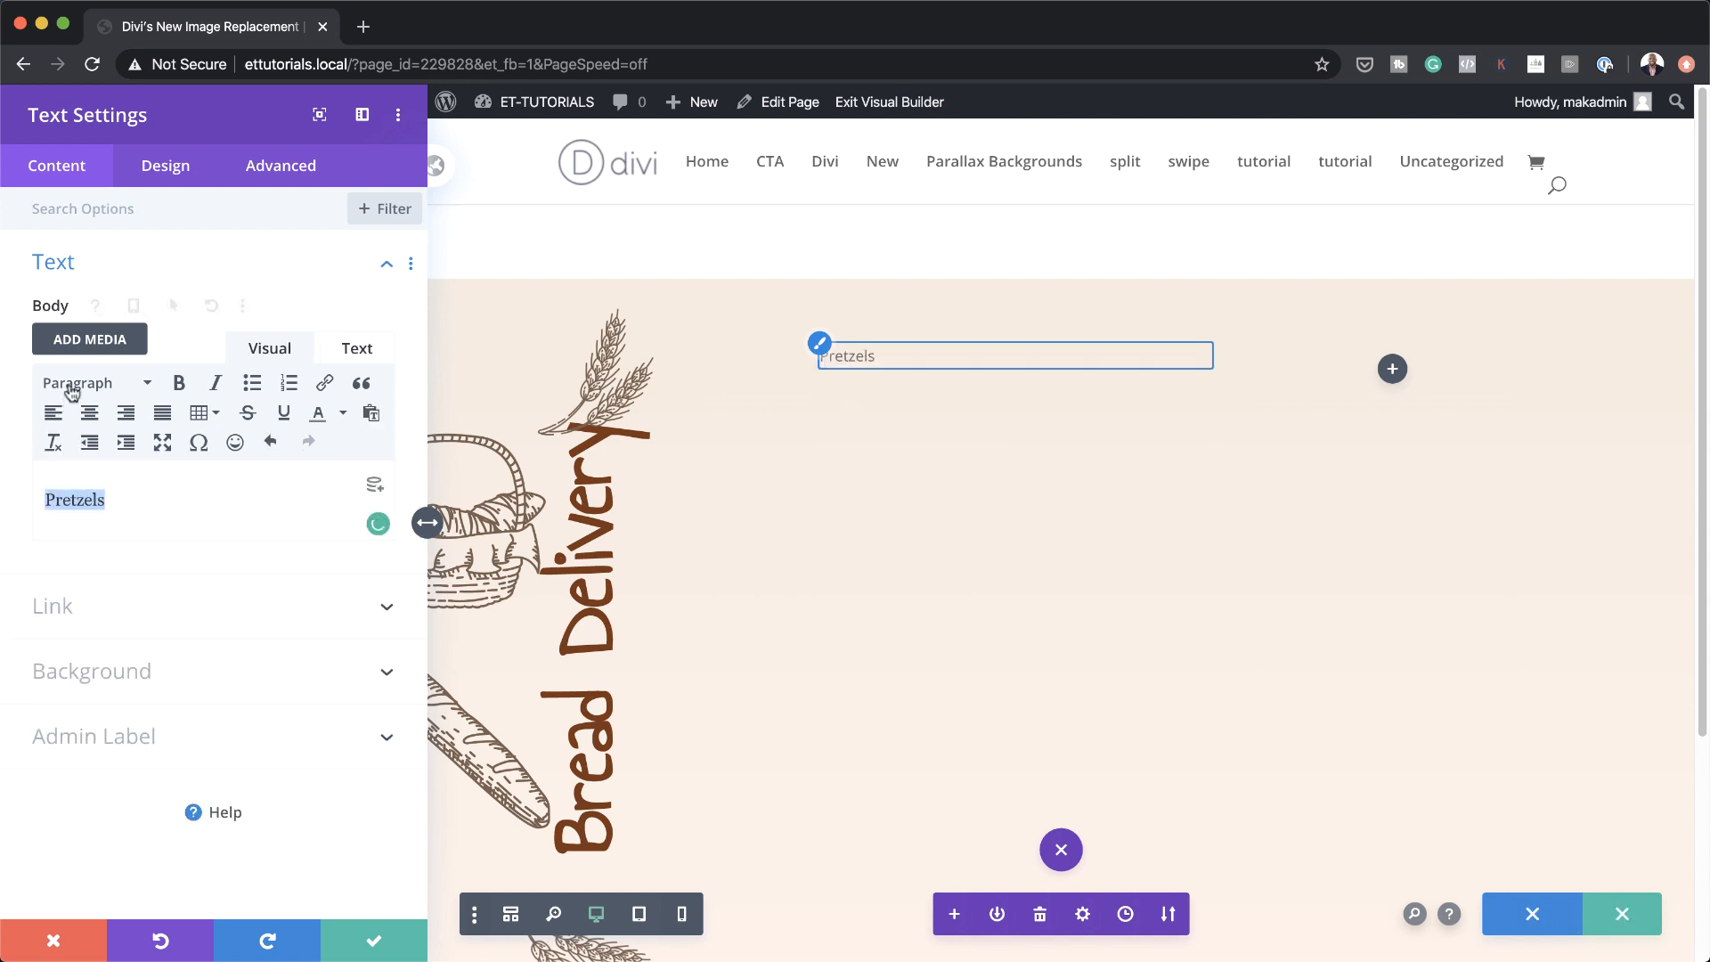
Format the "Pretzels" body text as Heading 3
{"action": "left_click", "coordinate": [71, 392]}
{"action": "left_click", "coordinate": [132, 511]}
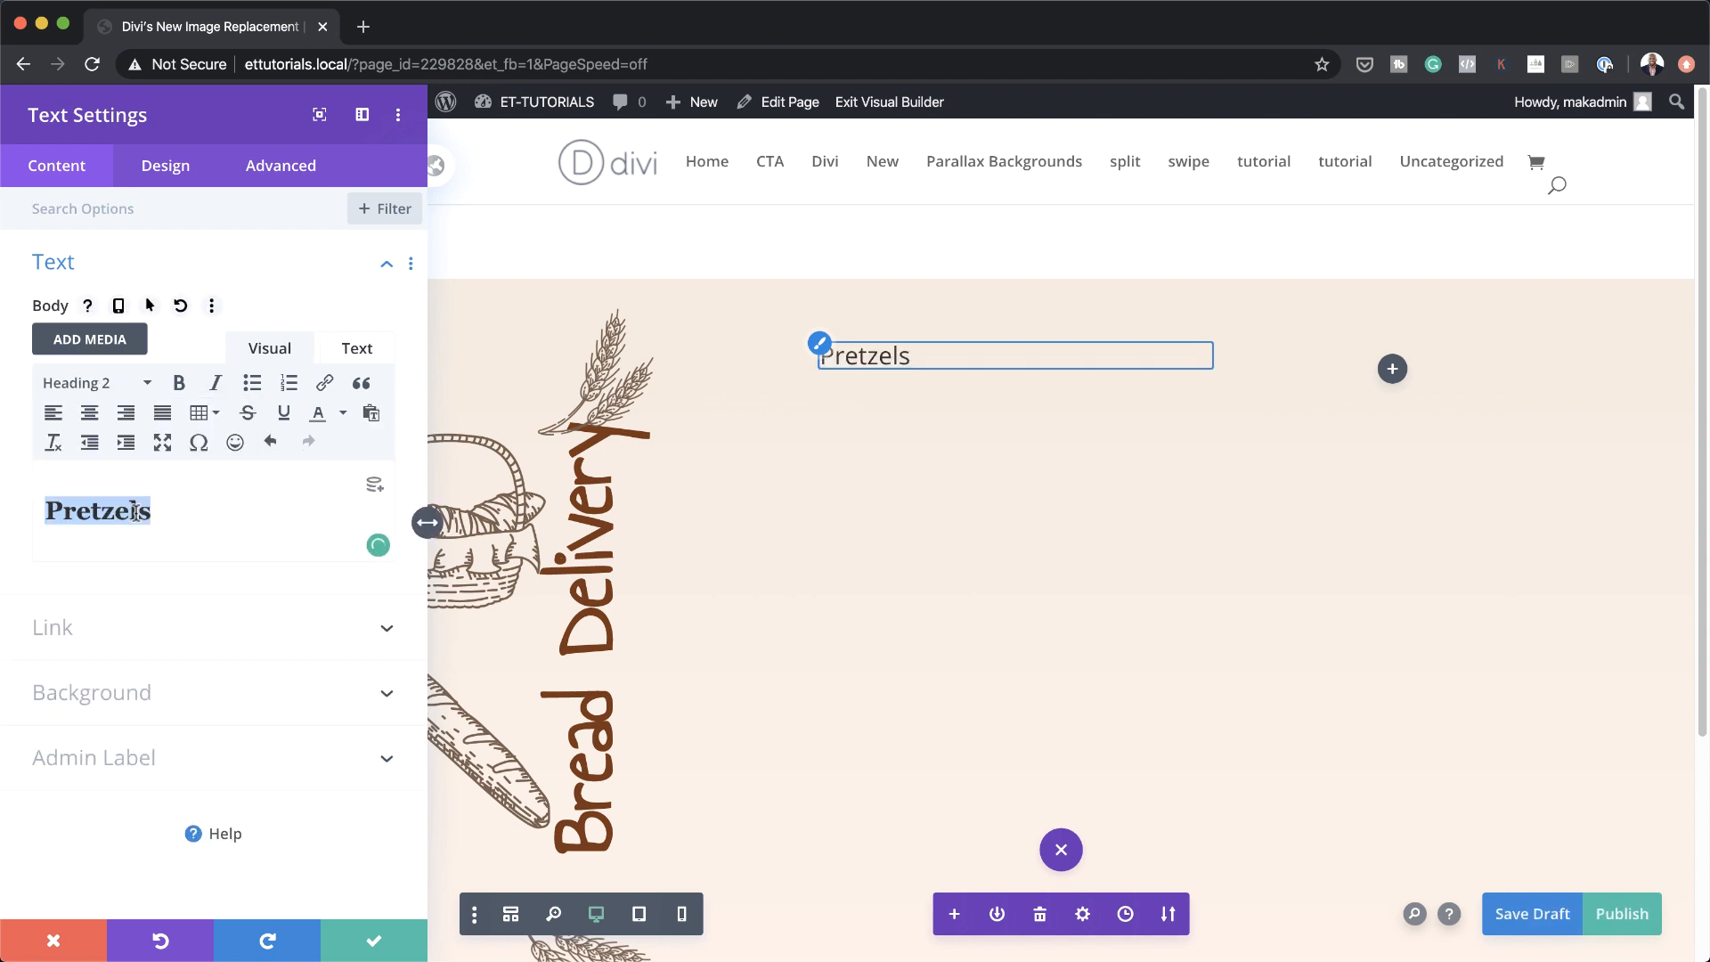
{"action": "left_click", "coordinate": [125, 392]}
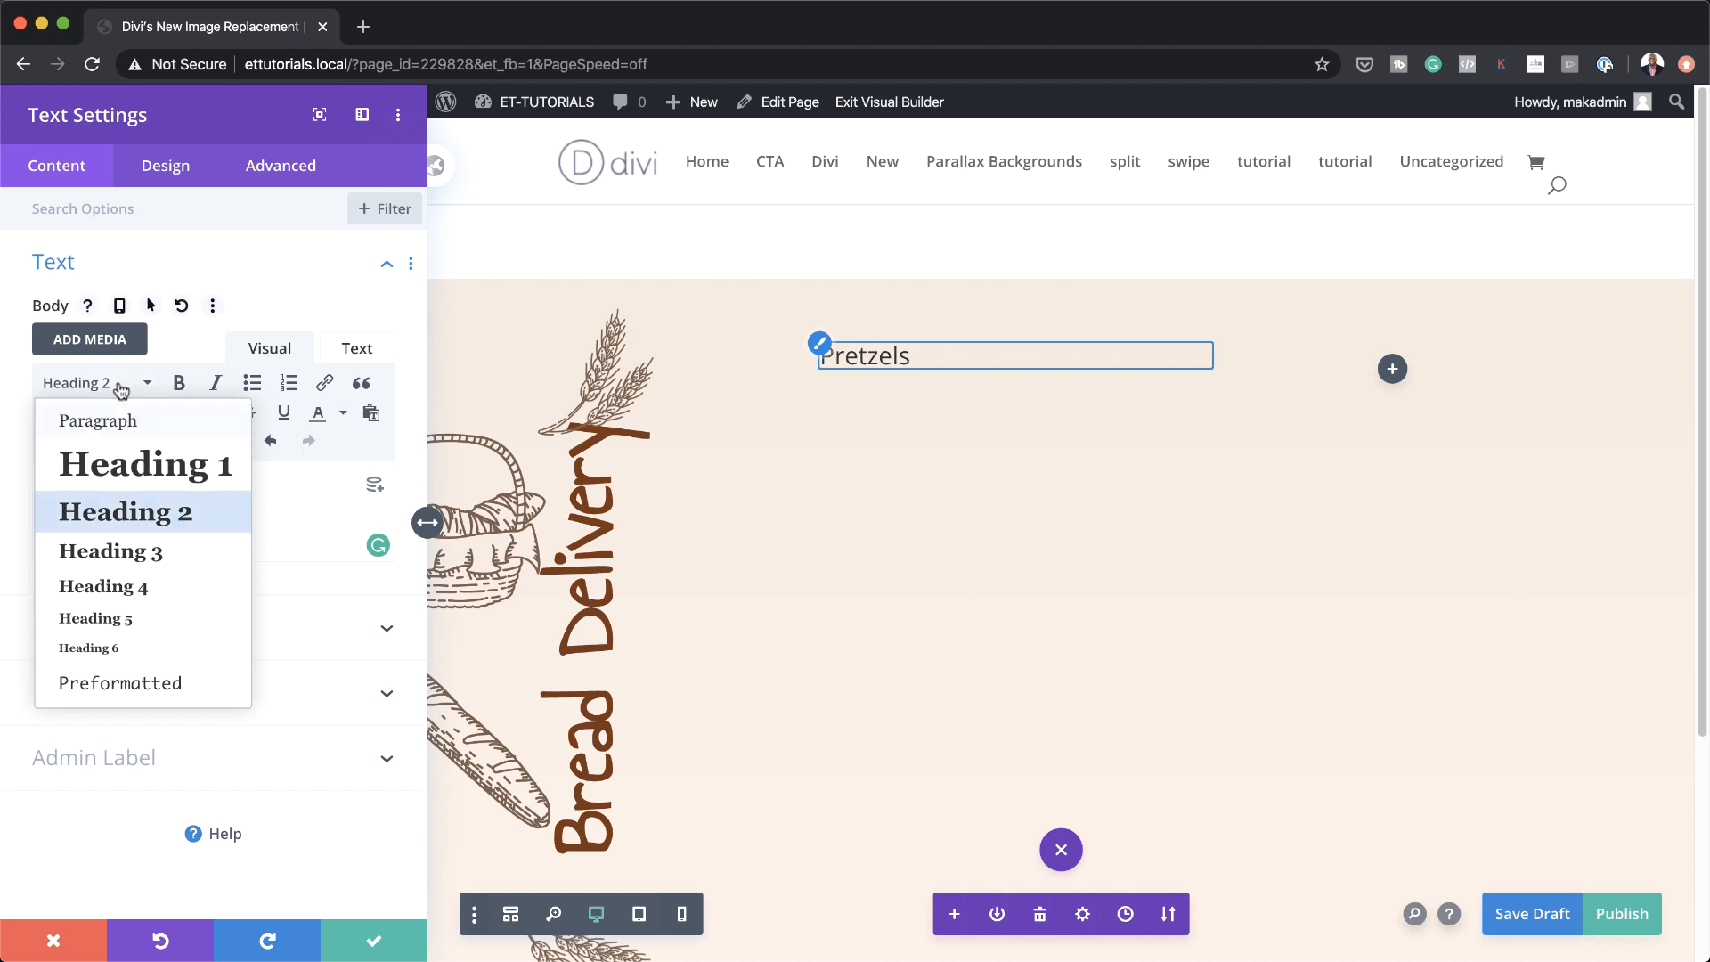
{"action": "left_click", "coordinate": [155, 553]}
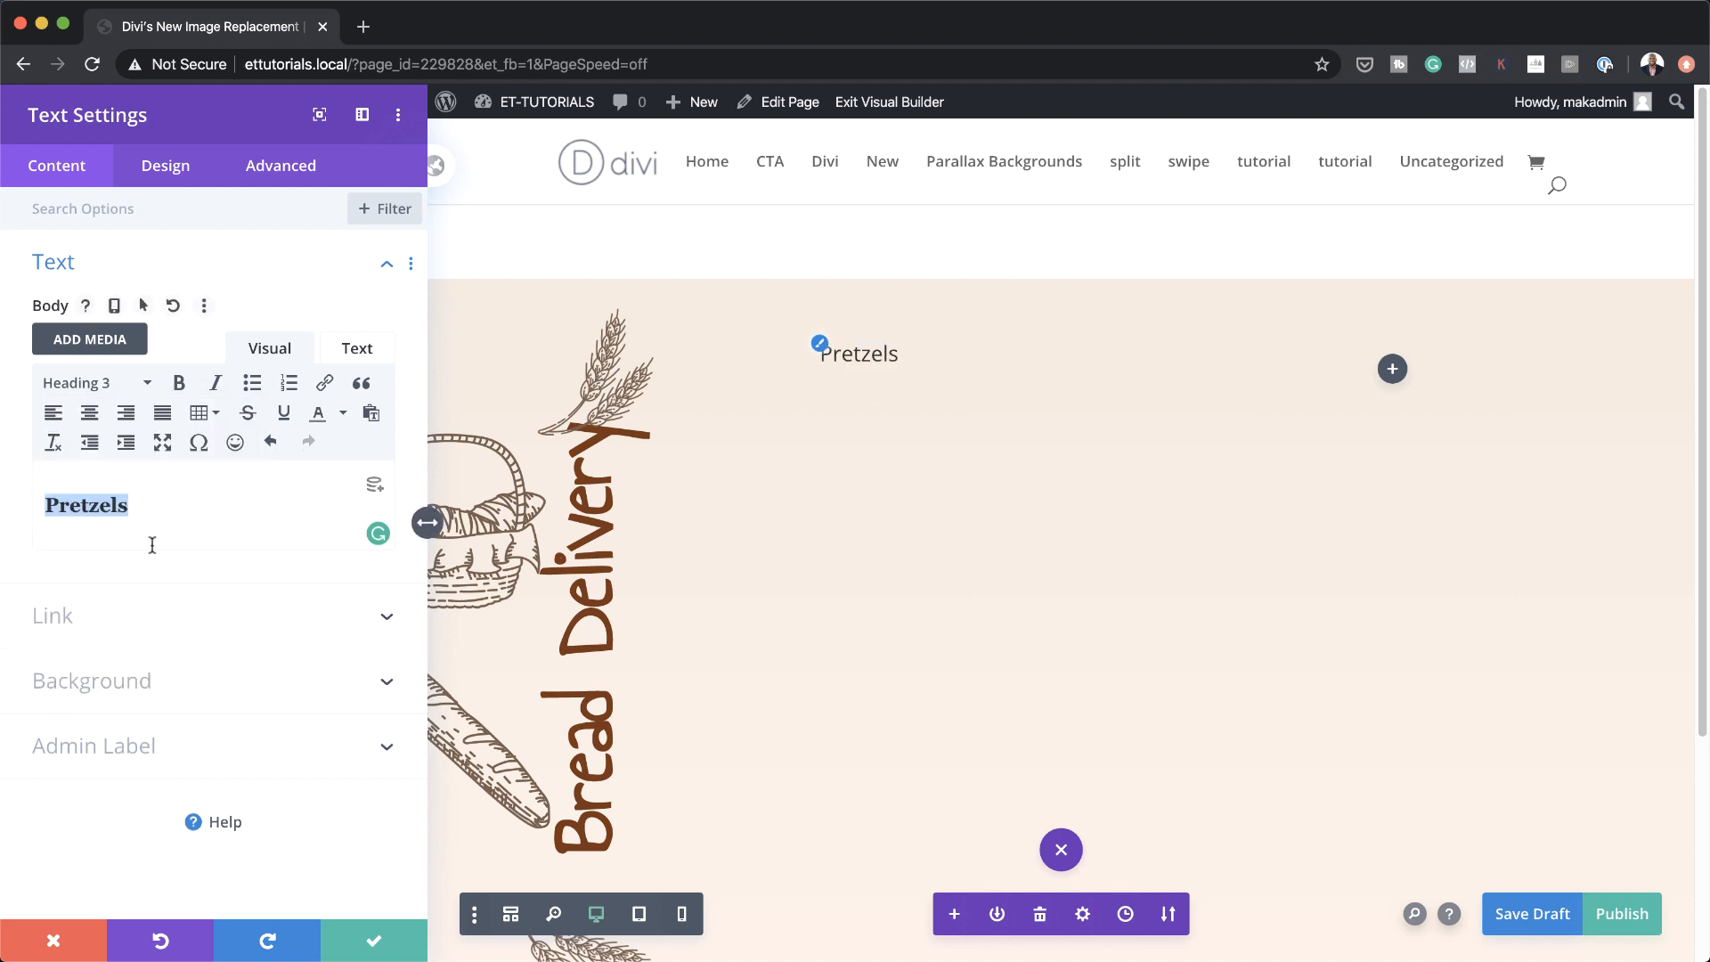
Set the "Pretzels" text module's link URL to "#"
{"action": "left_click", "coordinate": [128, 629]}
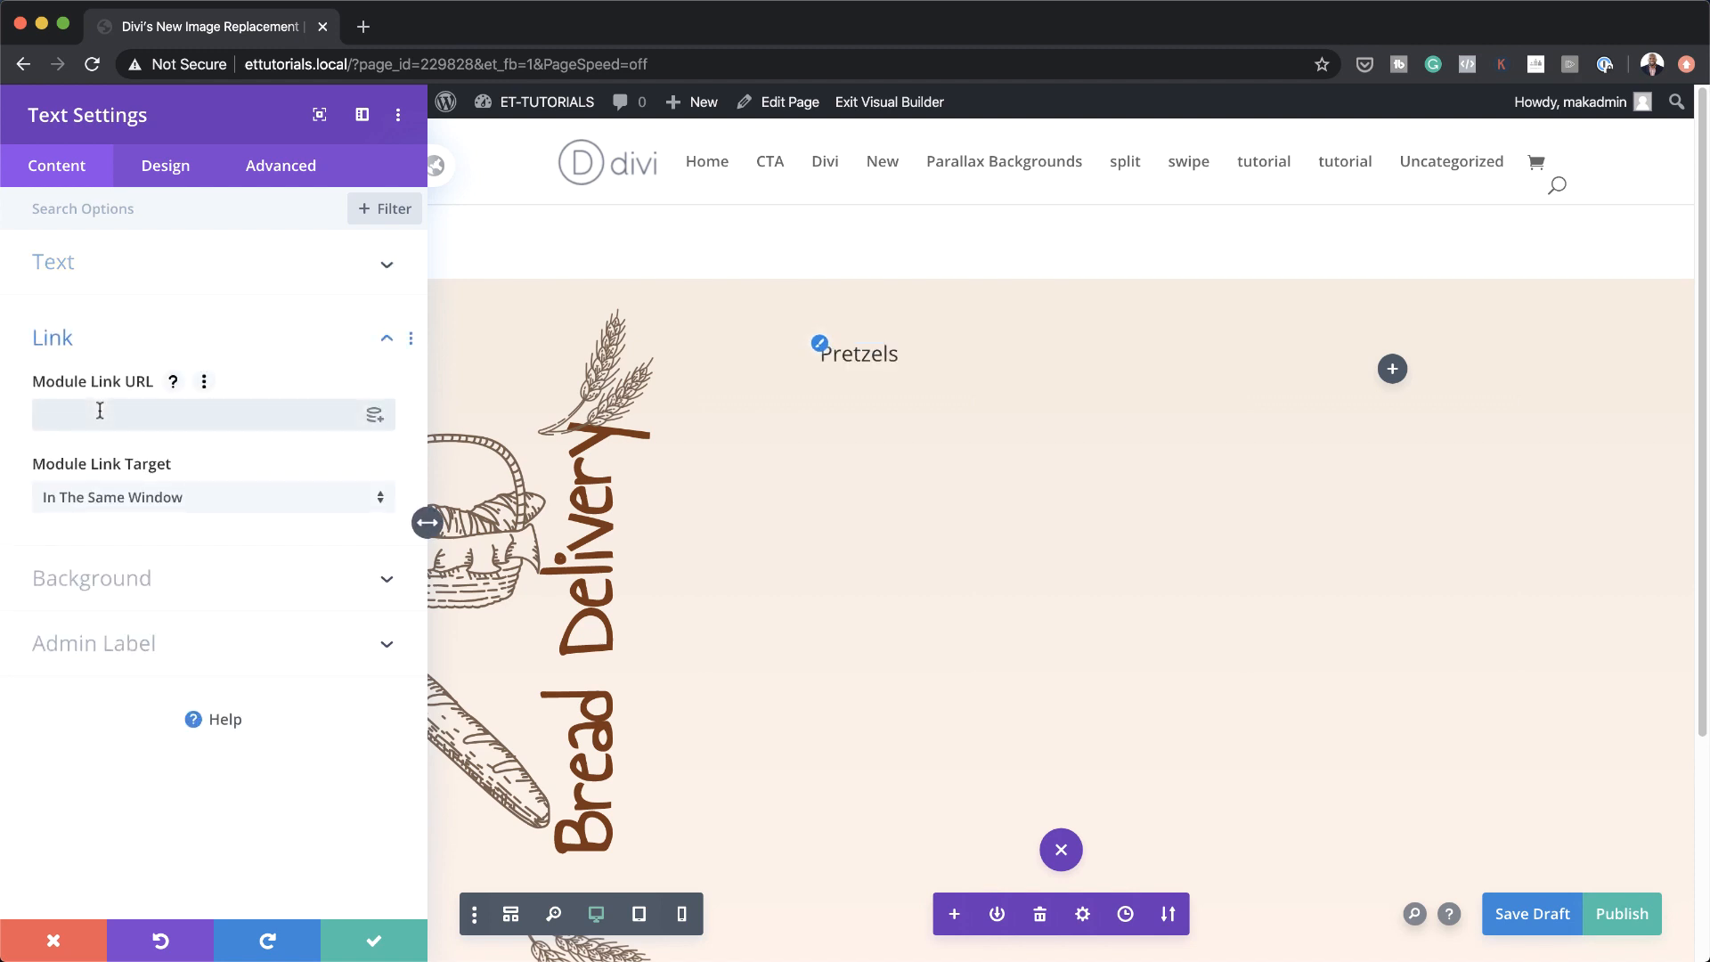
{"action": "type", "text": "#"}
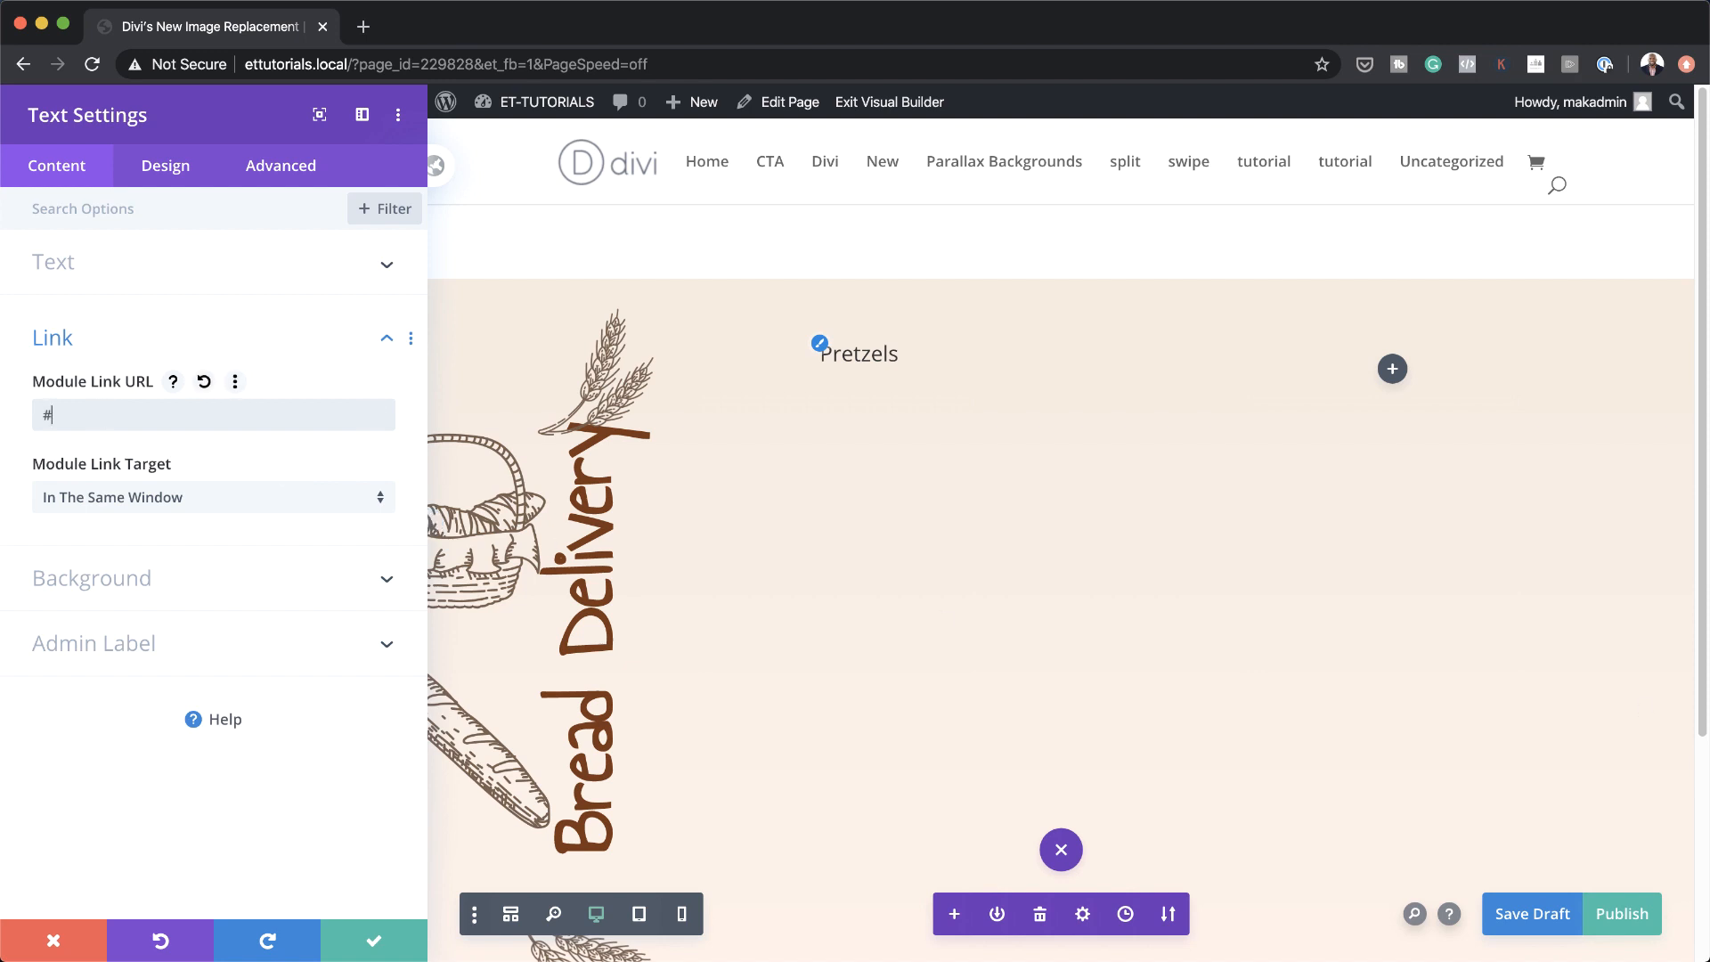
{"action": "key", "text": "super+Tab"}
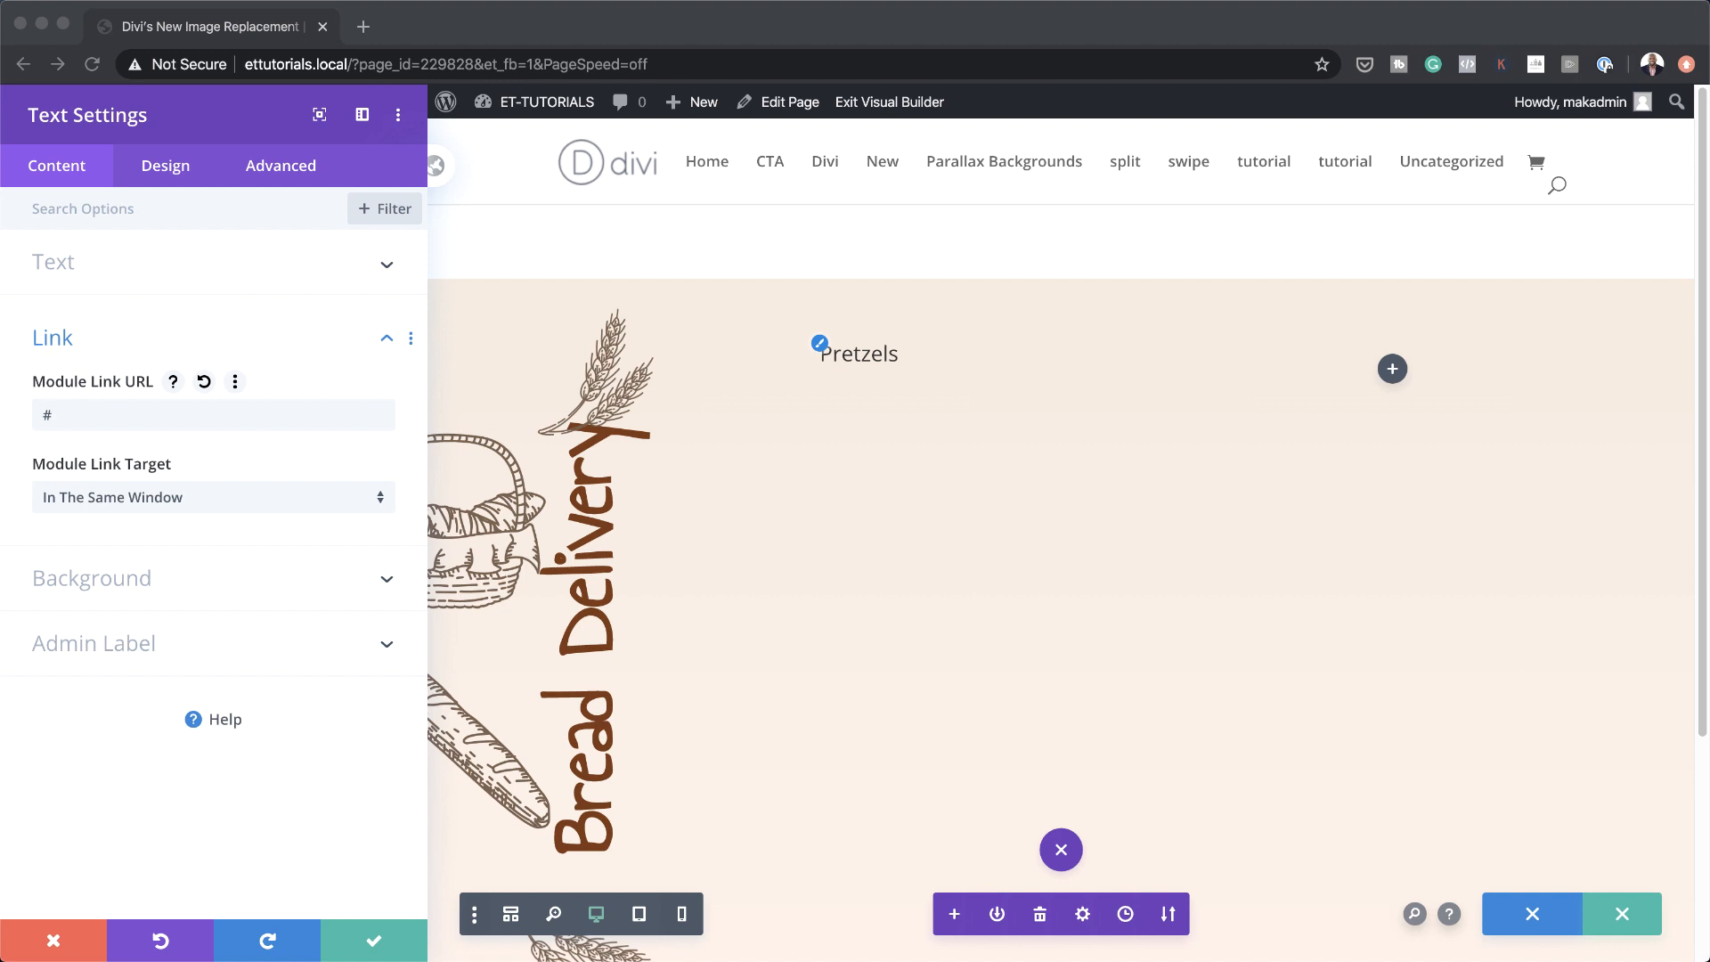
Give the "Pretzels" module a solid background color of #793715
{"action": "left_click", "coordinate": [59, 580]}
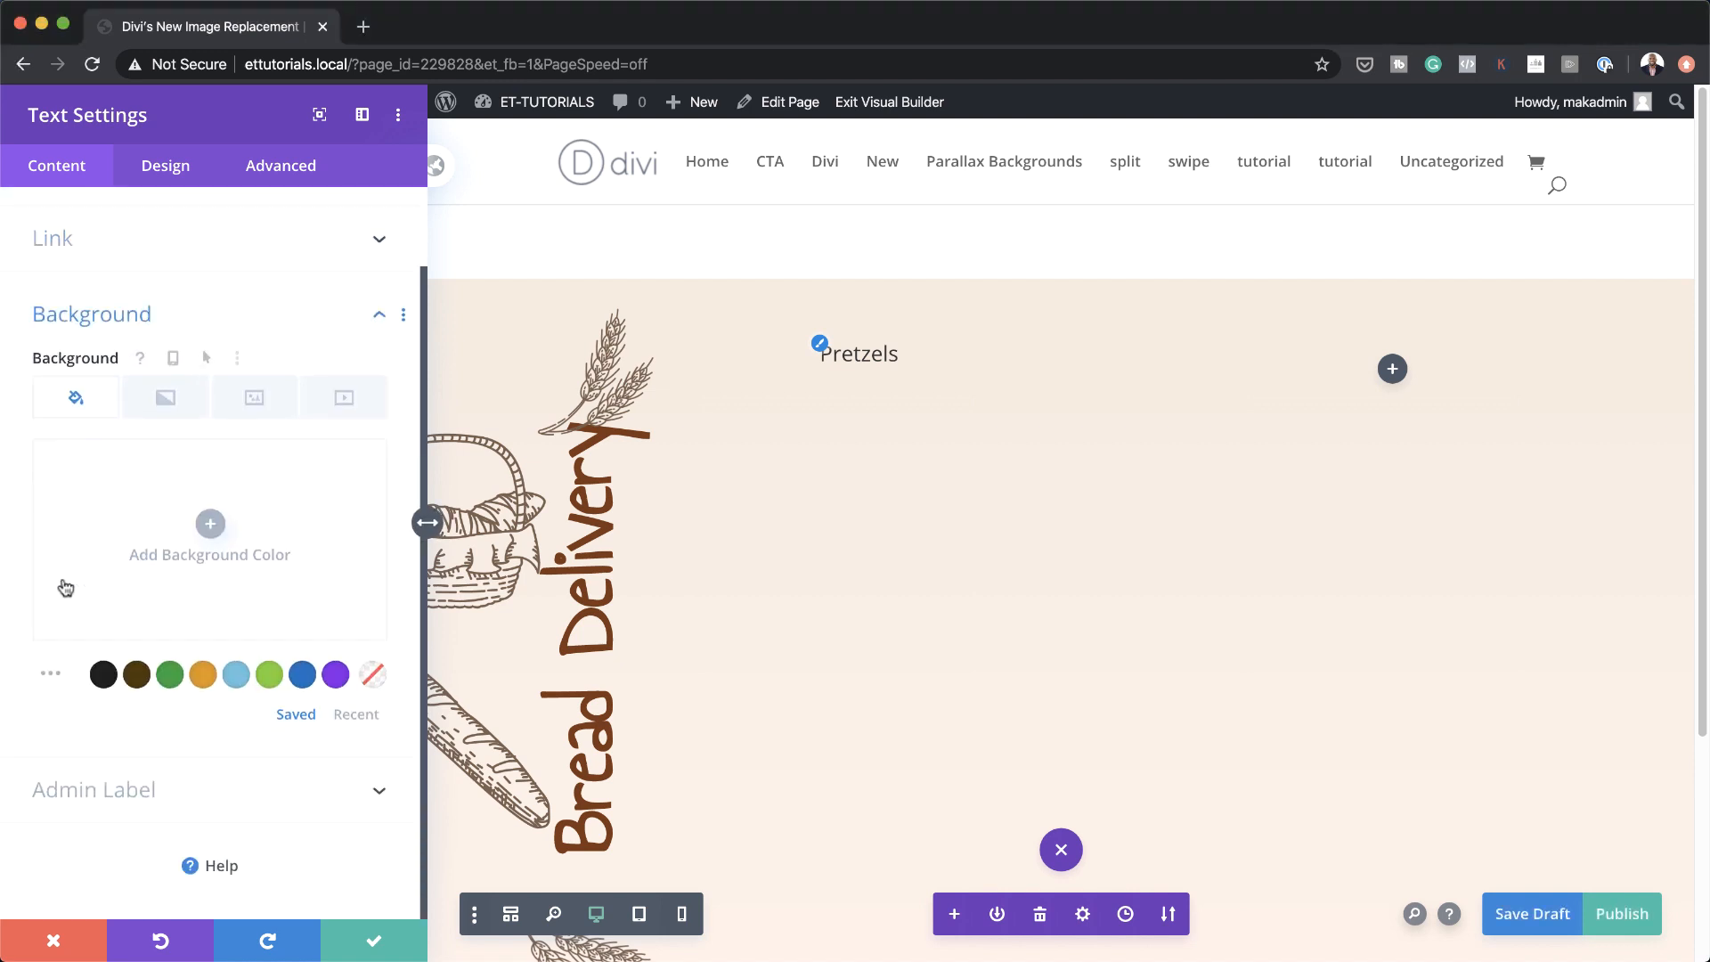
{"action": "left_click", "coordinate": [210, 523]}
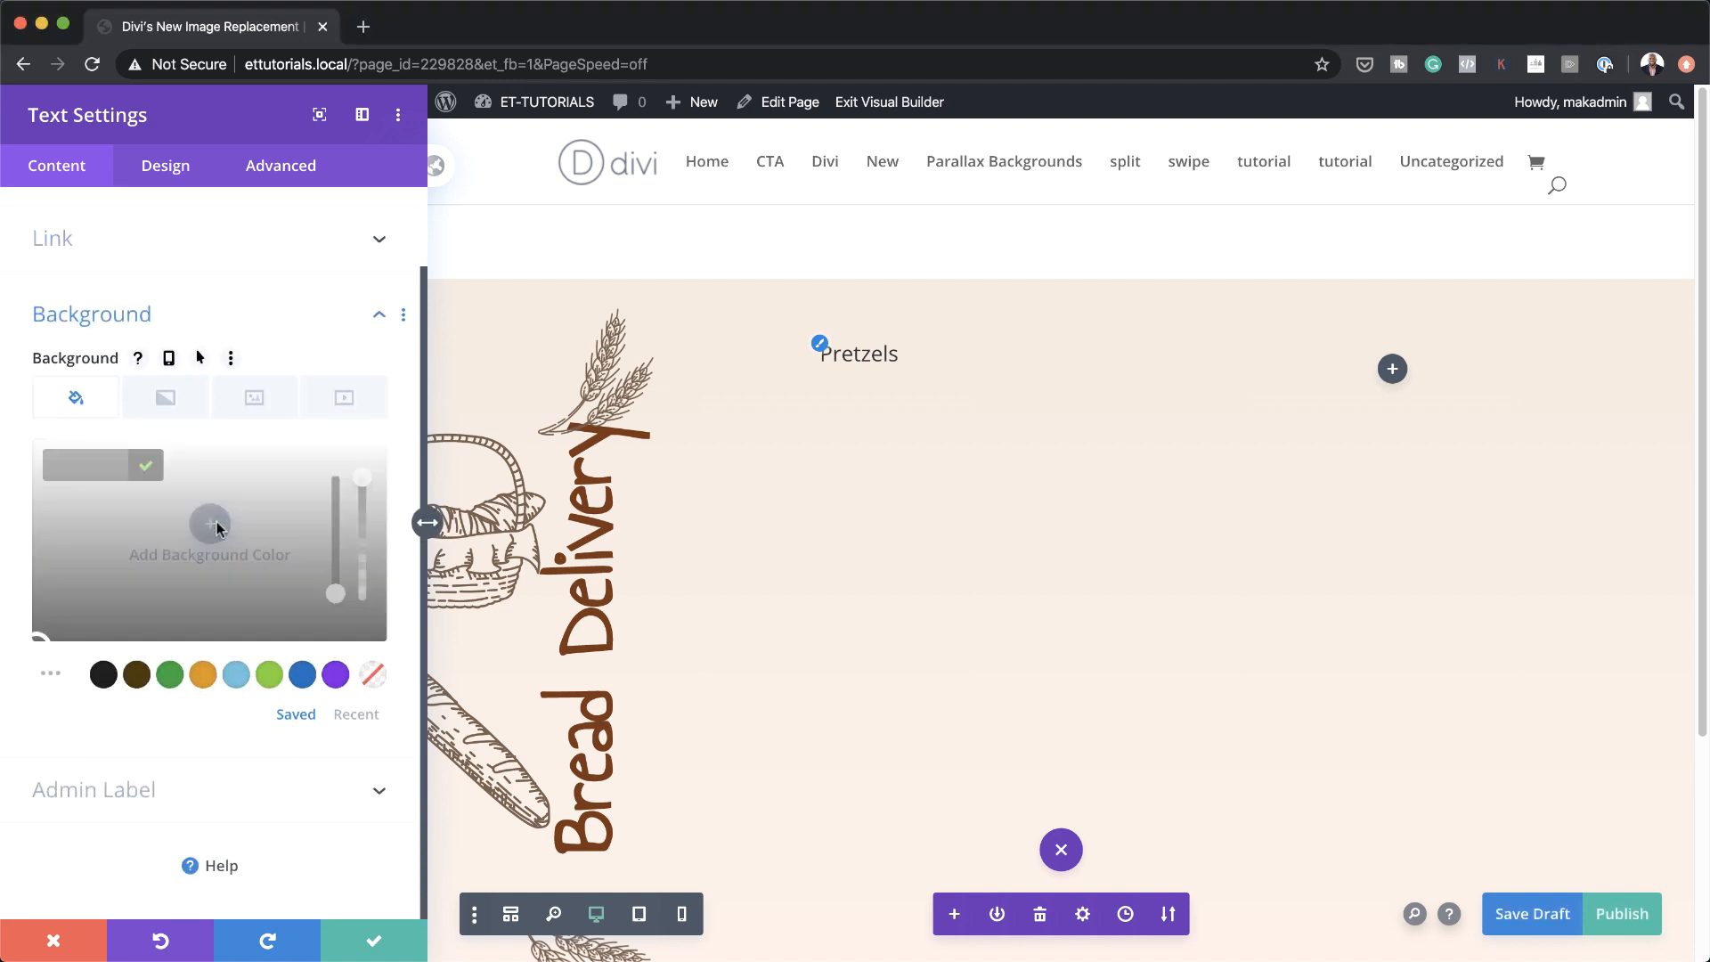
{"action": "left_click", "coordinate": [100, 465]}
{"action": "type", "text": "#793715"}
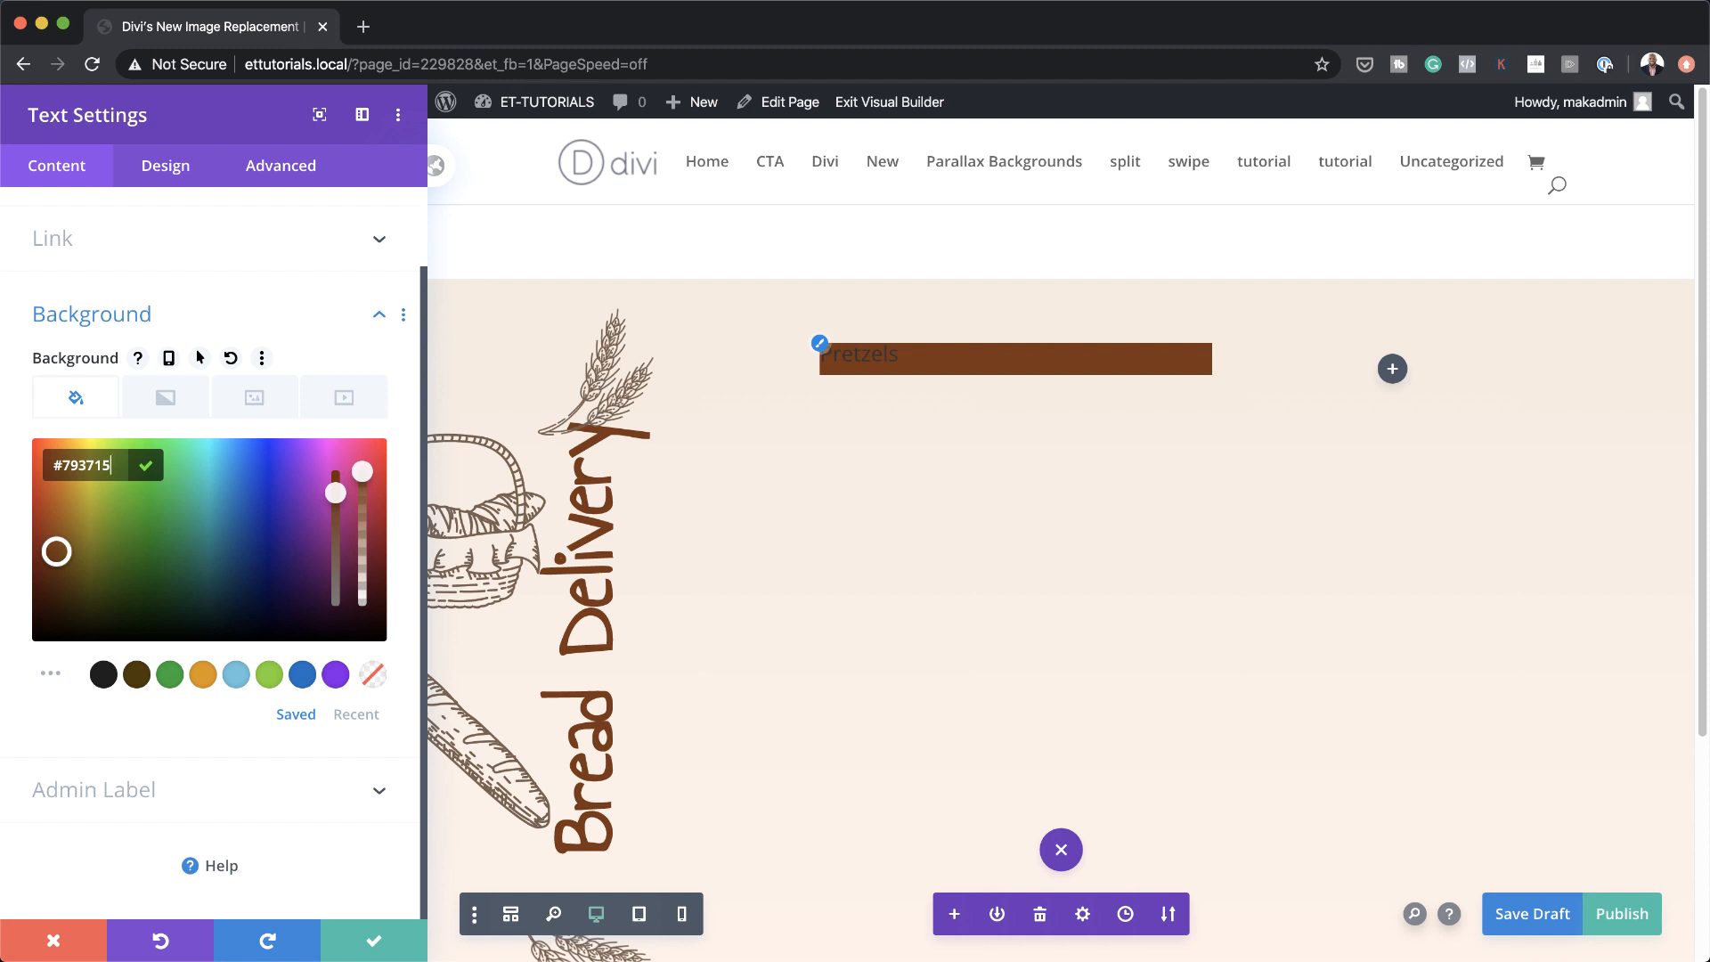
{"action": "key", "text": "super+Tab"}
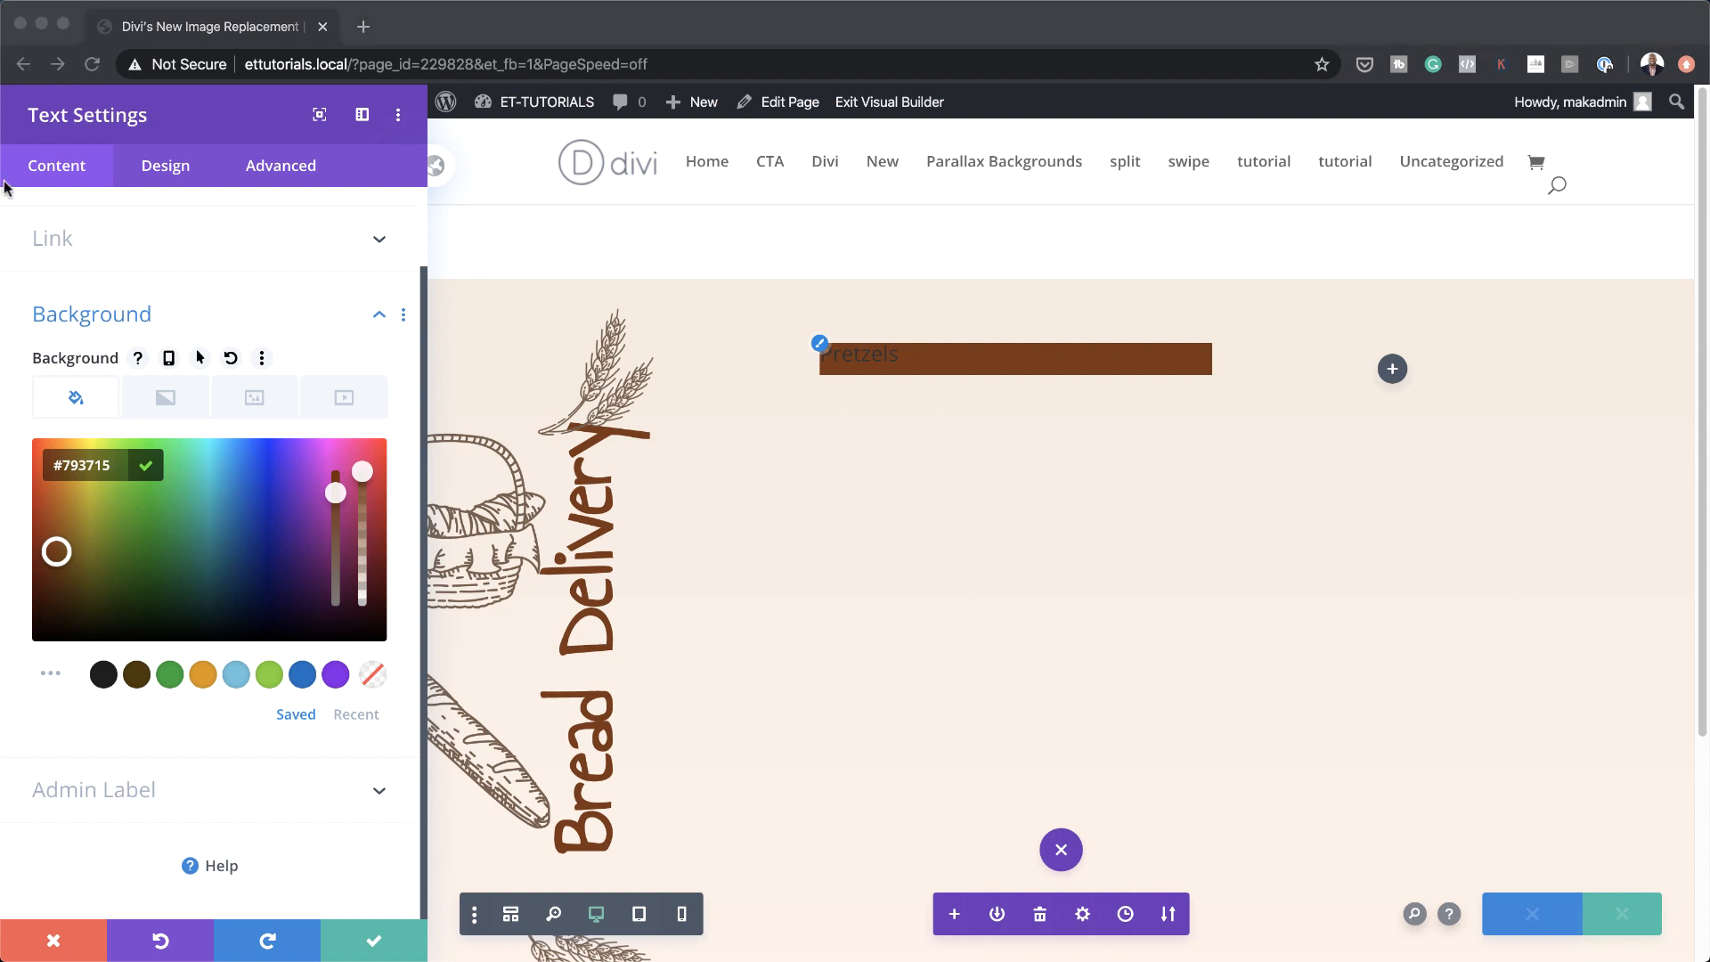
Set the Heading 3 font to Annie Use Your Telescope and its text color to #ffffff
{"action": "left_click", "coordinate": [165, 166]}
{"action": "left_click", "coordinate": [133, 327]}
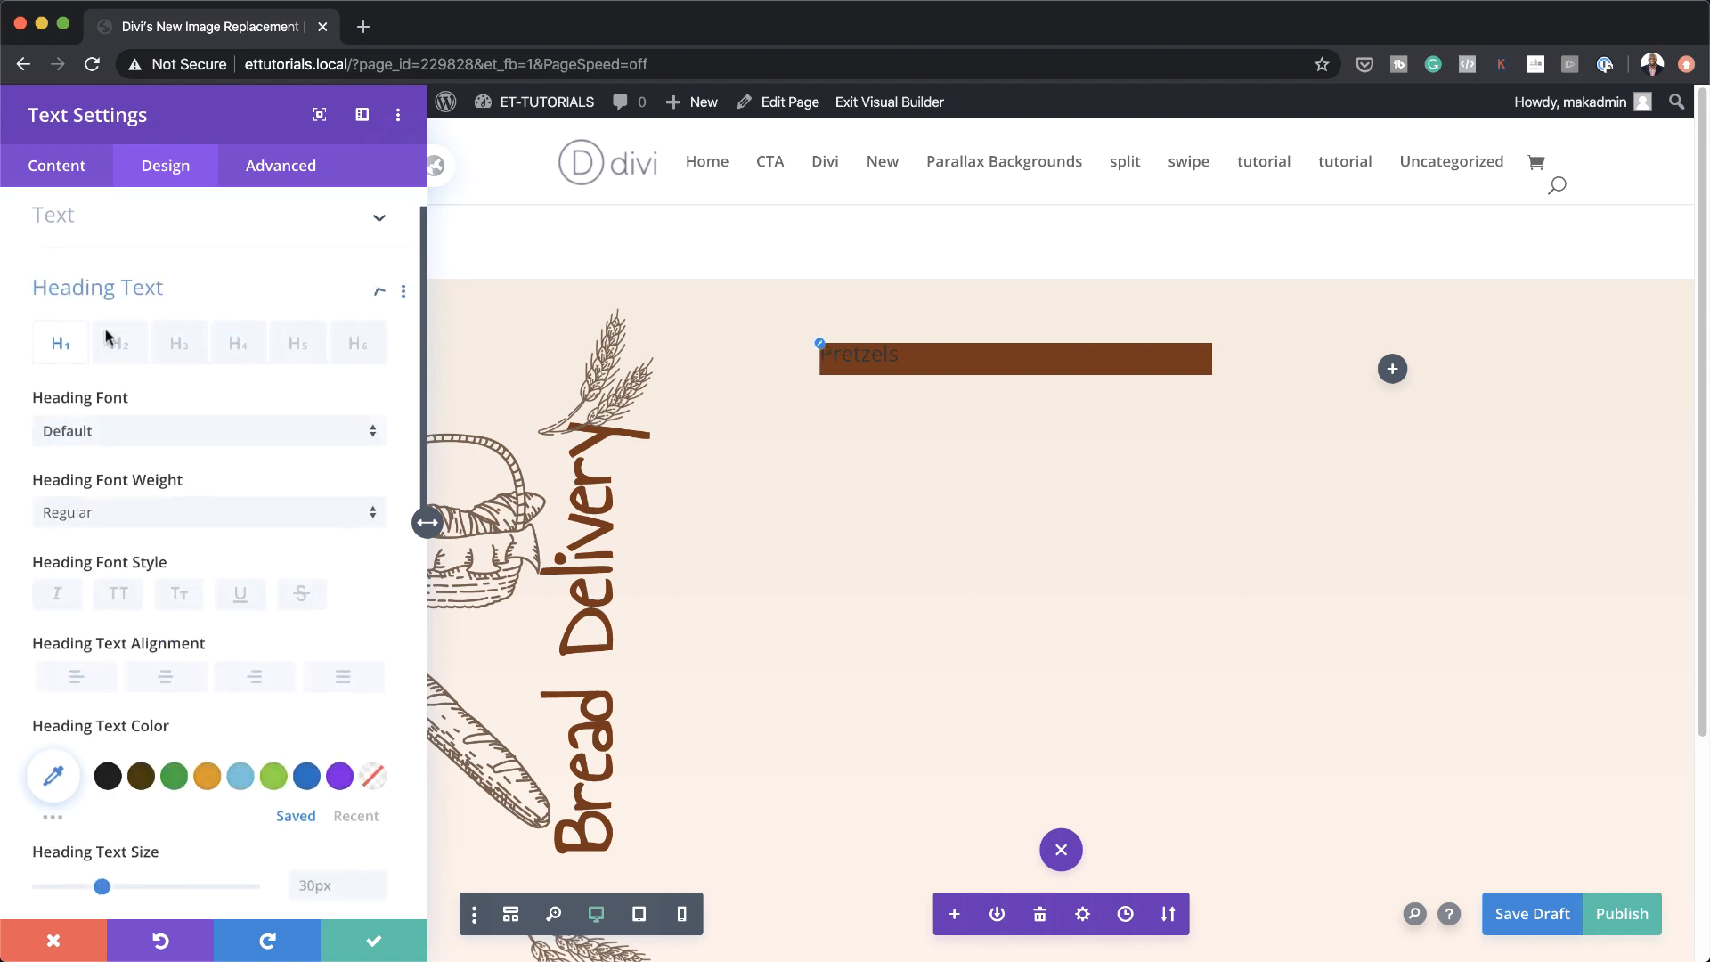
{"action": "left_click", "coordinate": [179, 282]}
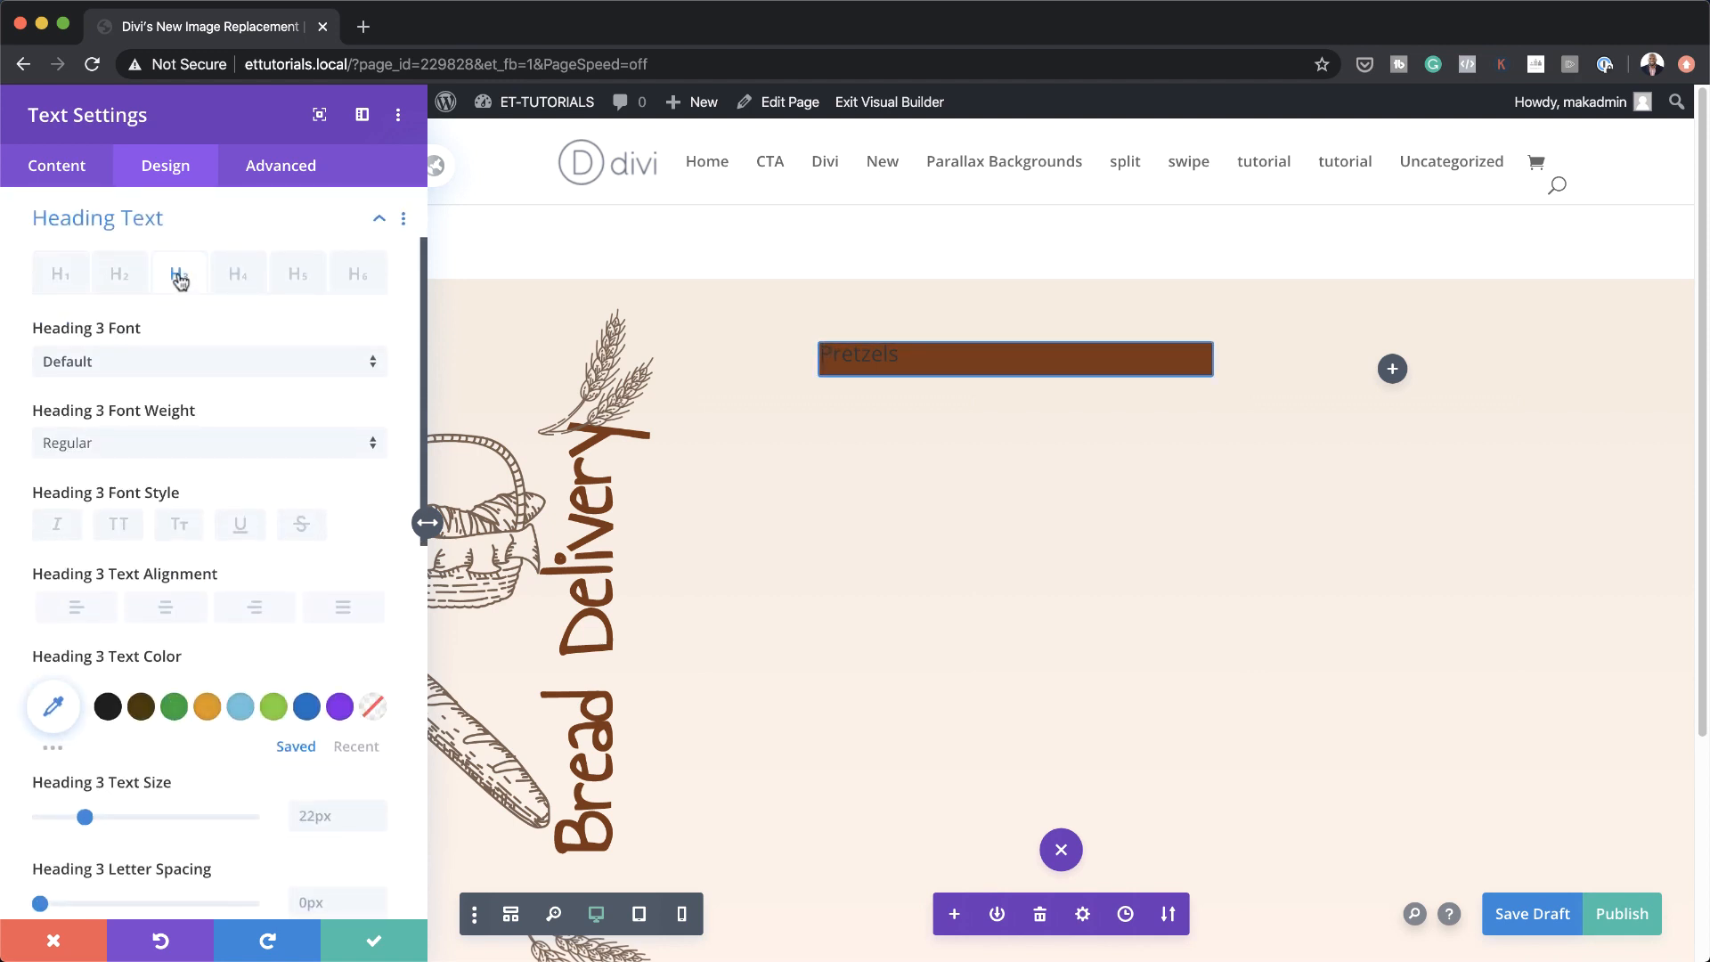
{"action": "left_click", "coordinate": [168, 367]}
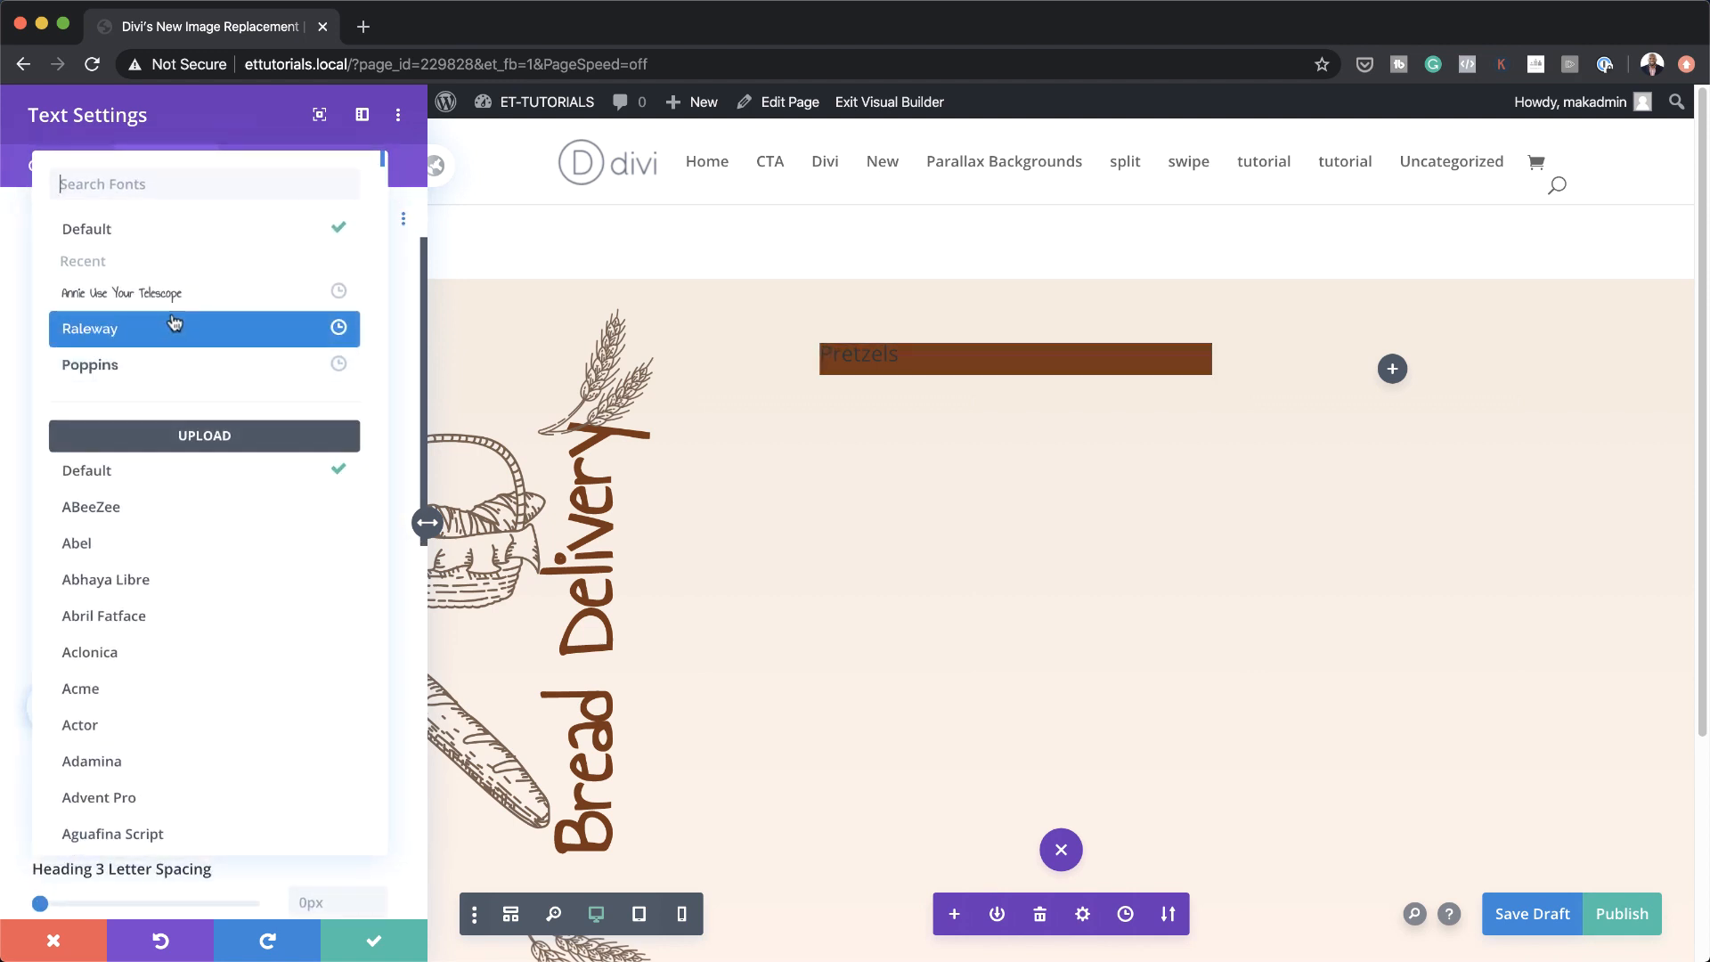
{"action": "left_click", "coordinate": [203, 298]}
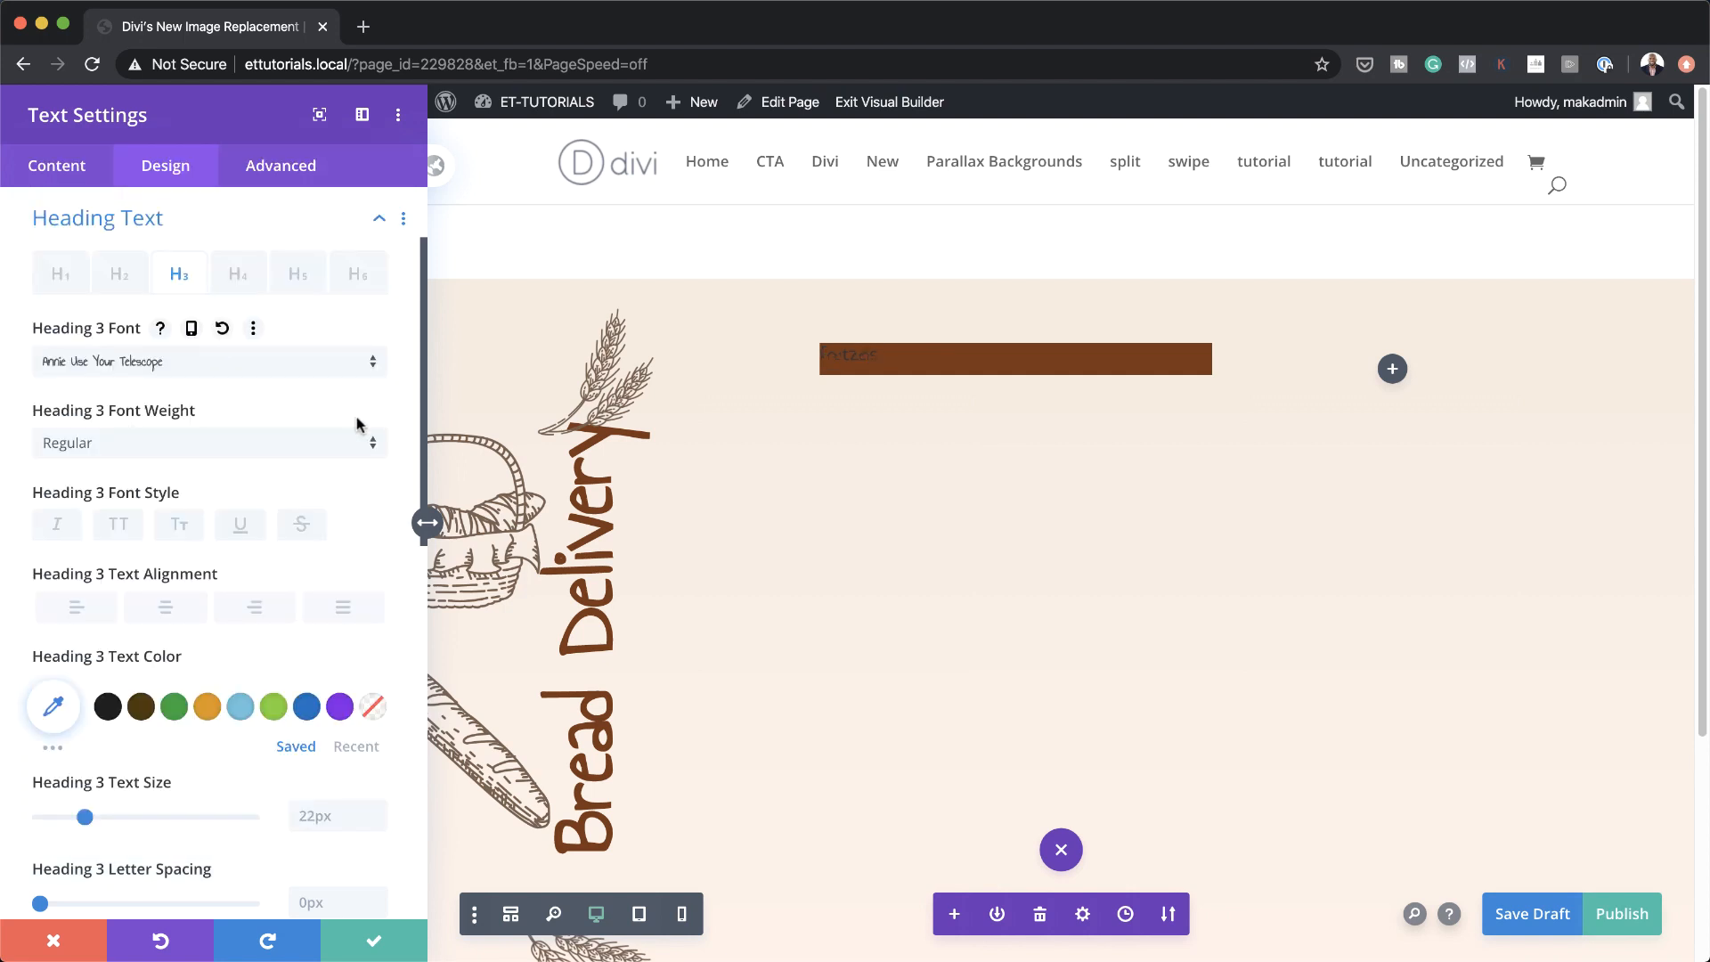
{"action": "left_click", "coordinate": [850, 365]}
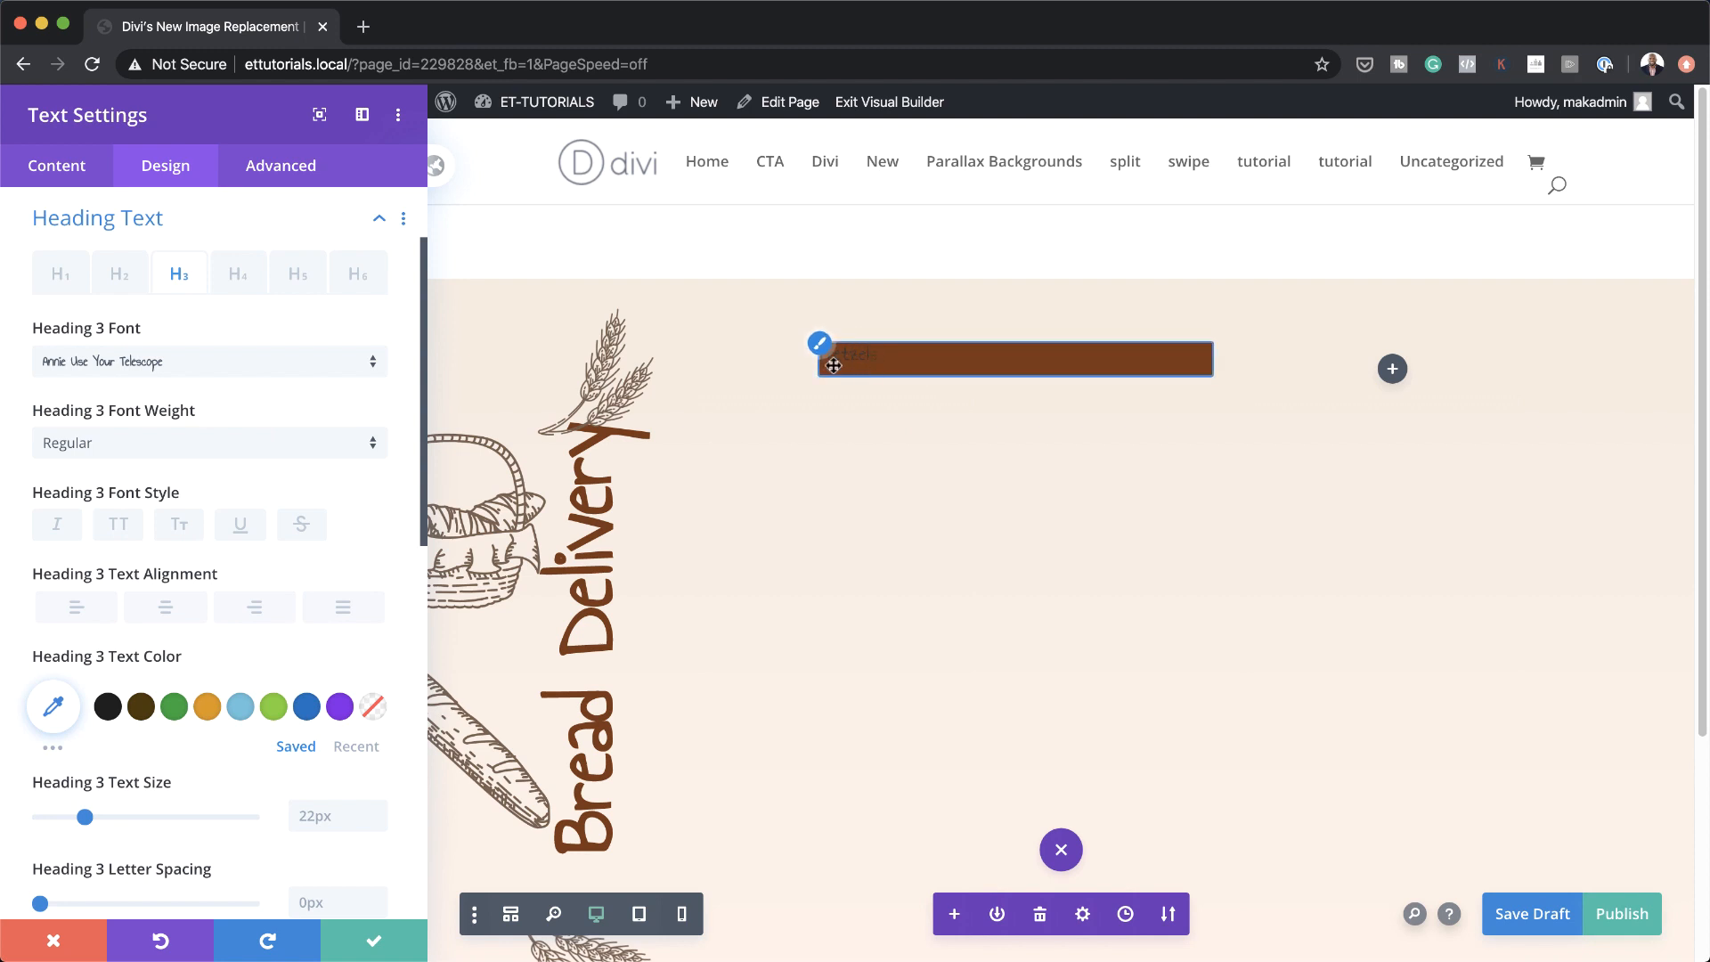
{"action": "left_click", "coordinate": [51, 706]}
{"action": "type", "text": "#ffffff"}
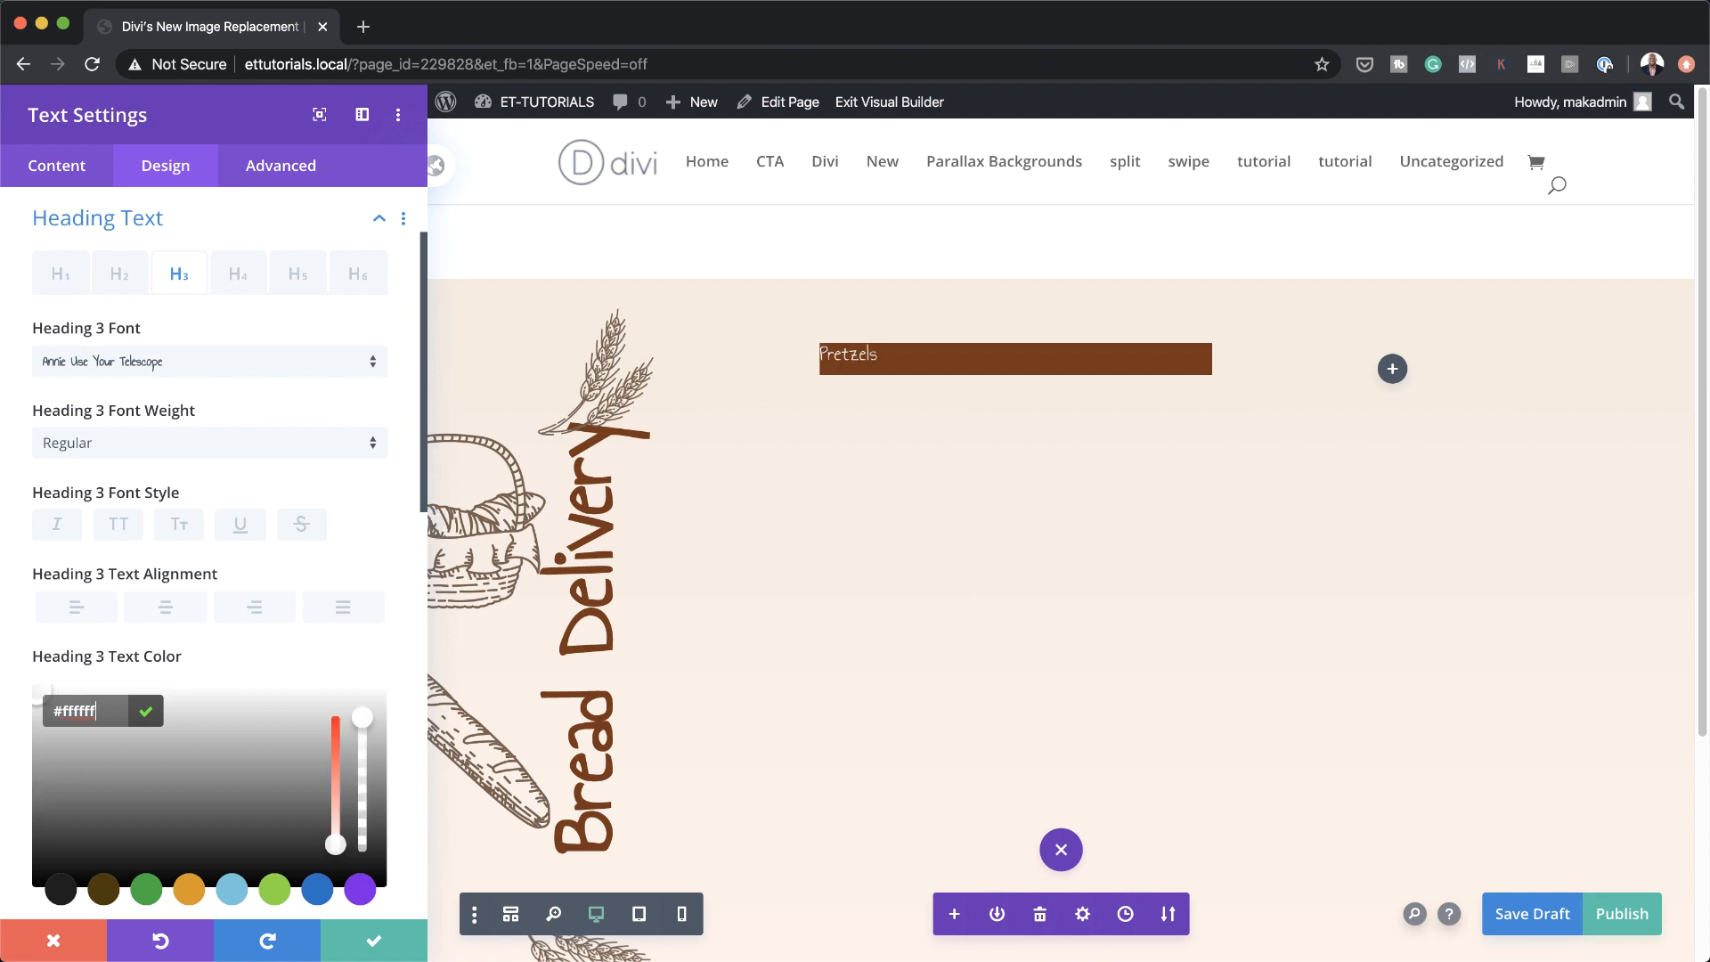
{"action": "key", "text": "super+Tab"}
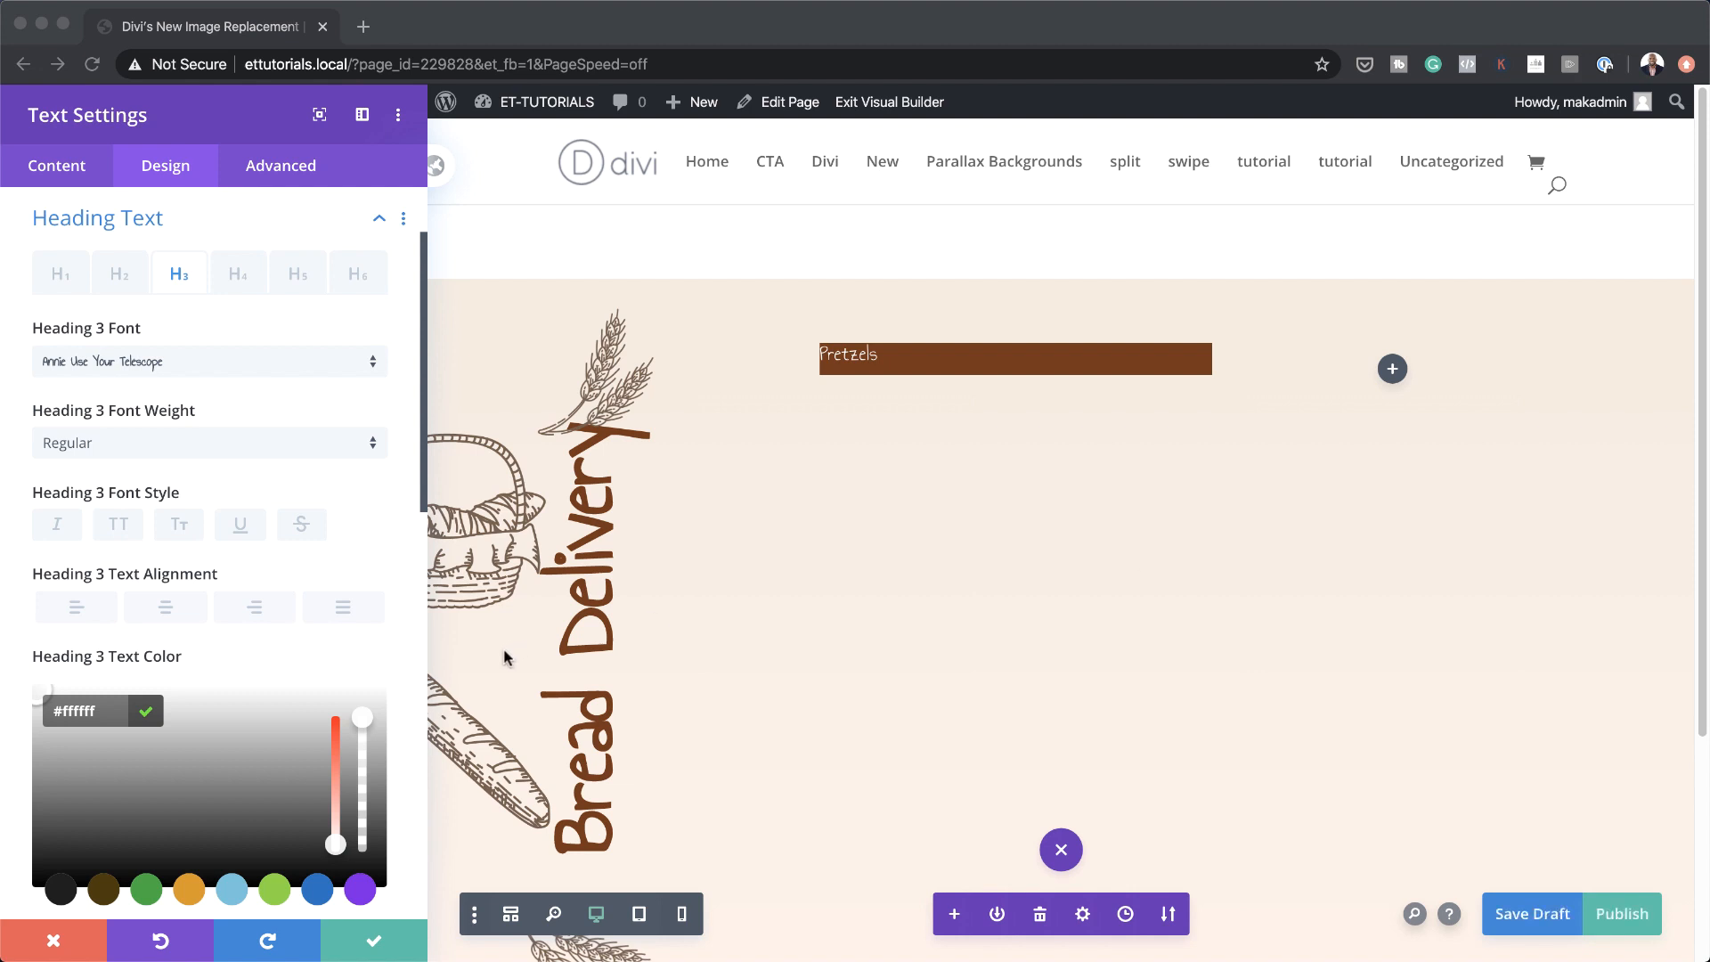
Set the Heading 3 text size to 2vw and center-align the heading text
{"action": "scroll", "coordinate": [230, 661], "scroll_direction": "down", "scroll_amount": 5}
{"action": "left_click", "coordinate": [294, 701]}
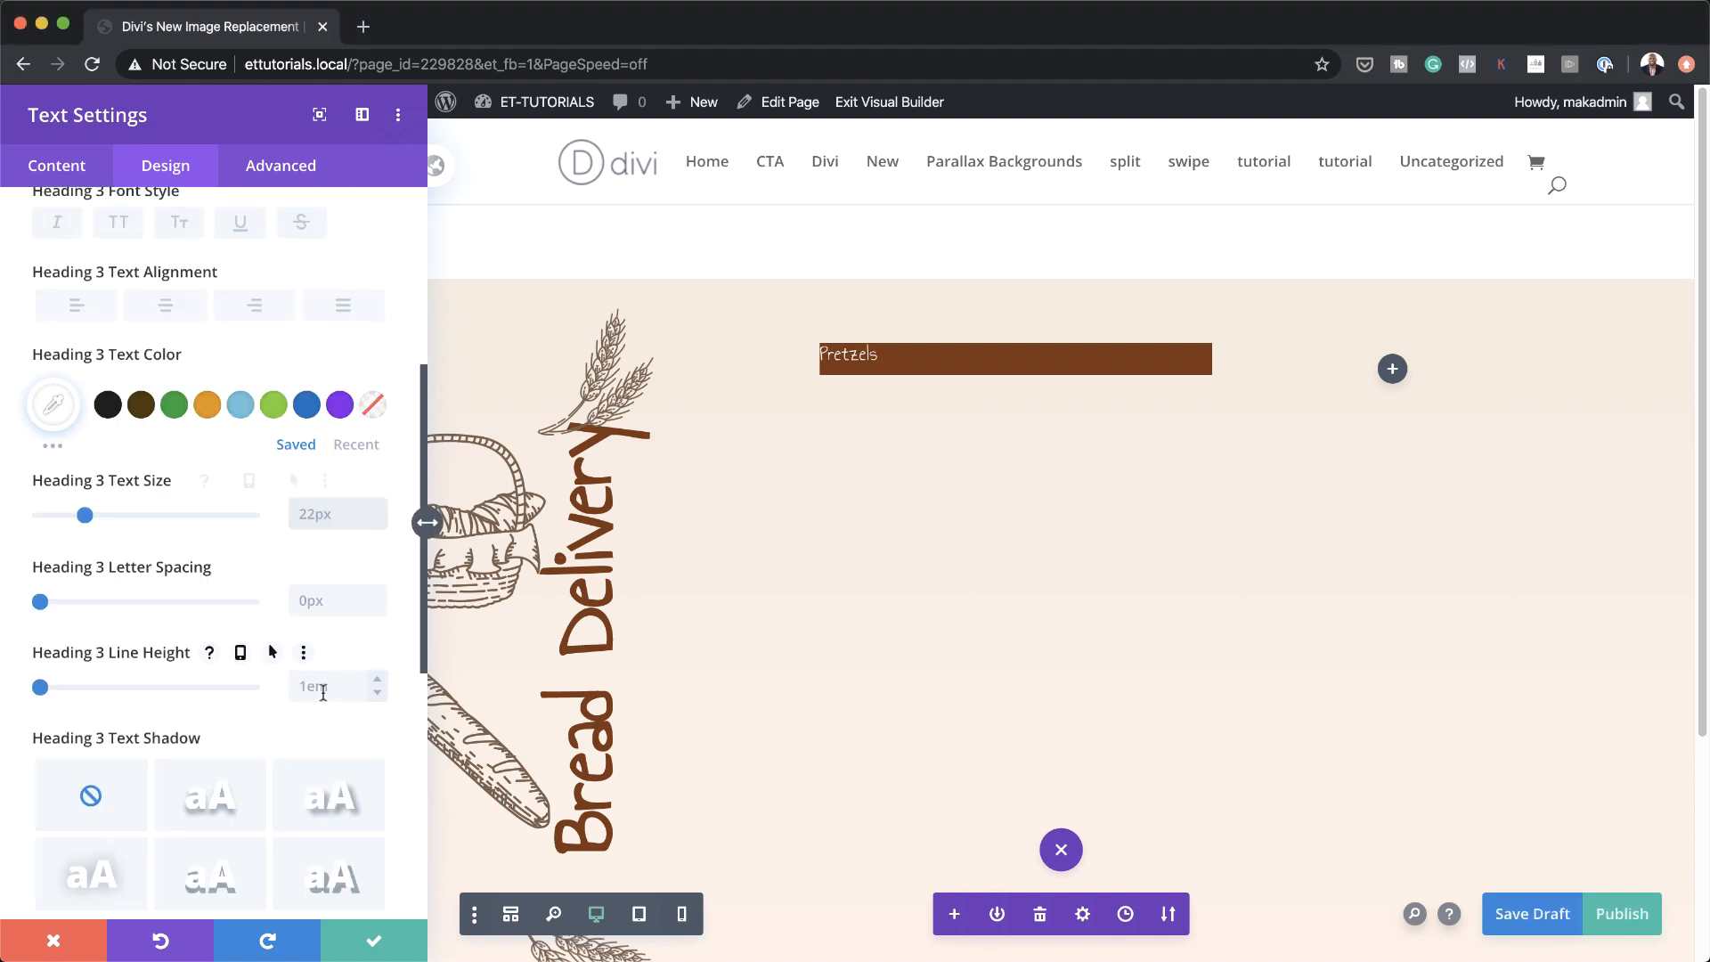
{"action": "left_click", "coordinate": [324, 514]}
{"action": "type", "text": "2vw"}
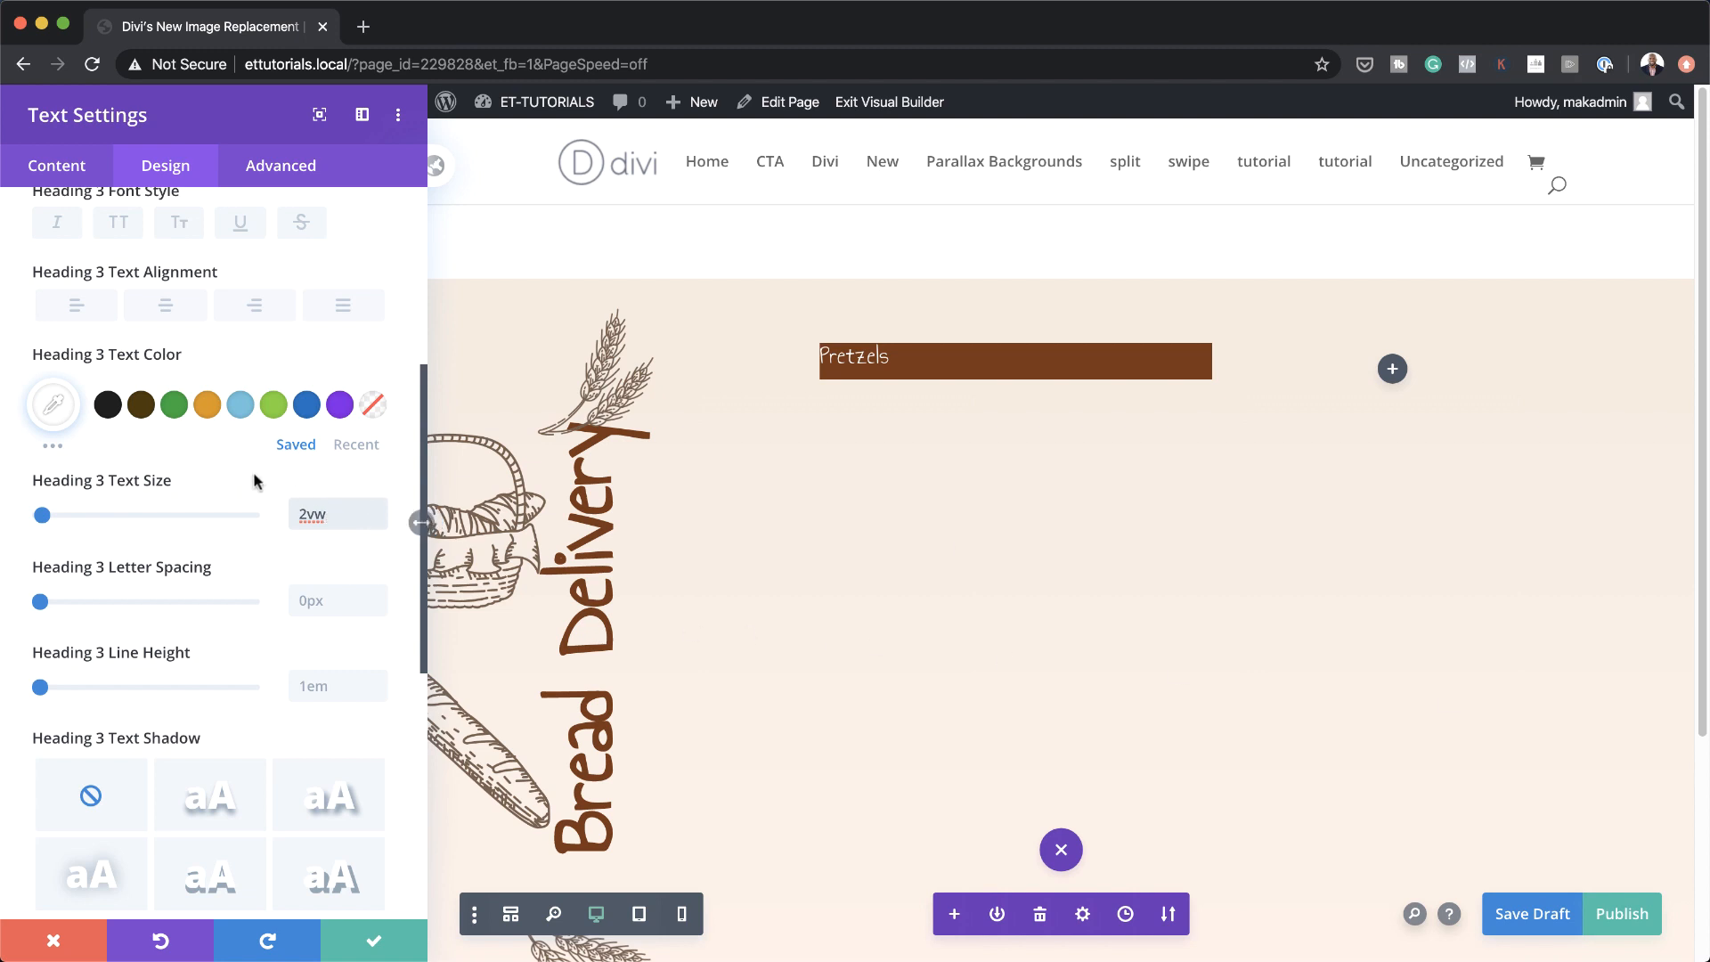
{"action": "left_click", "coordinate": [167, 312]}
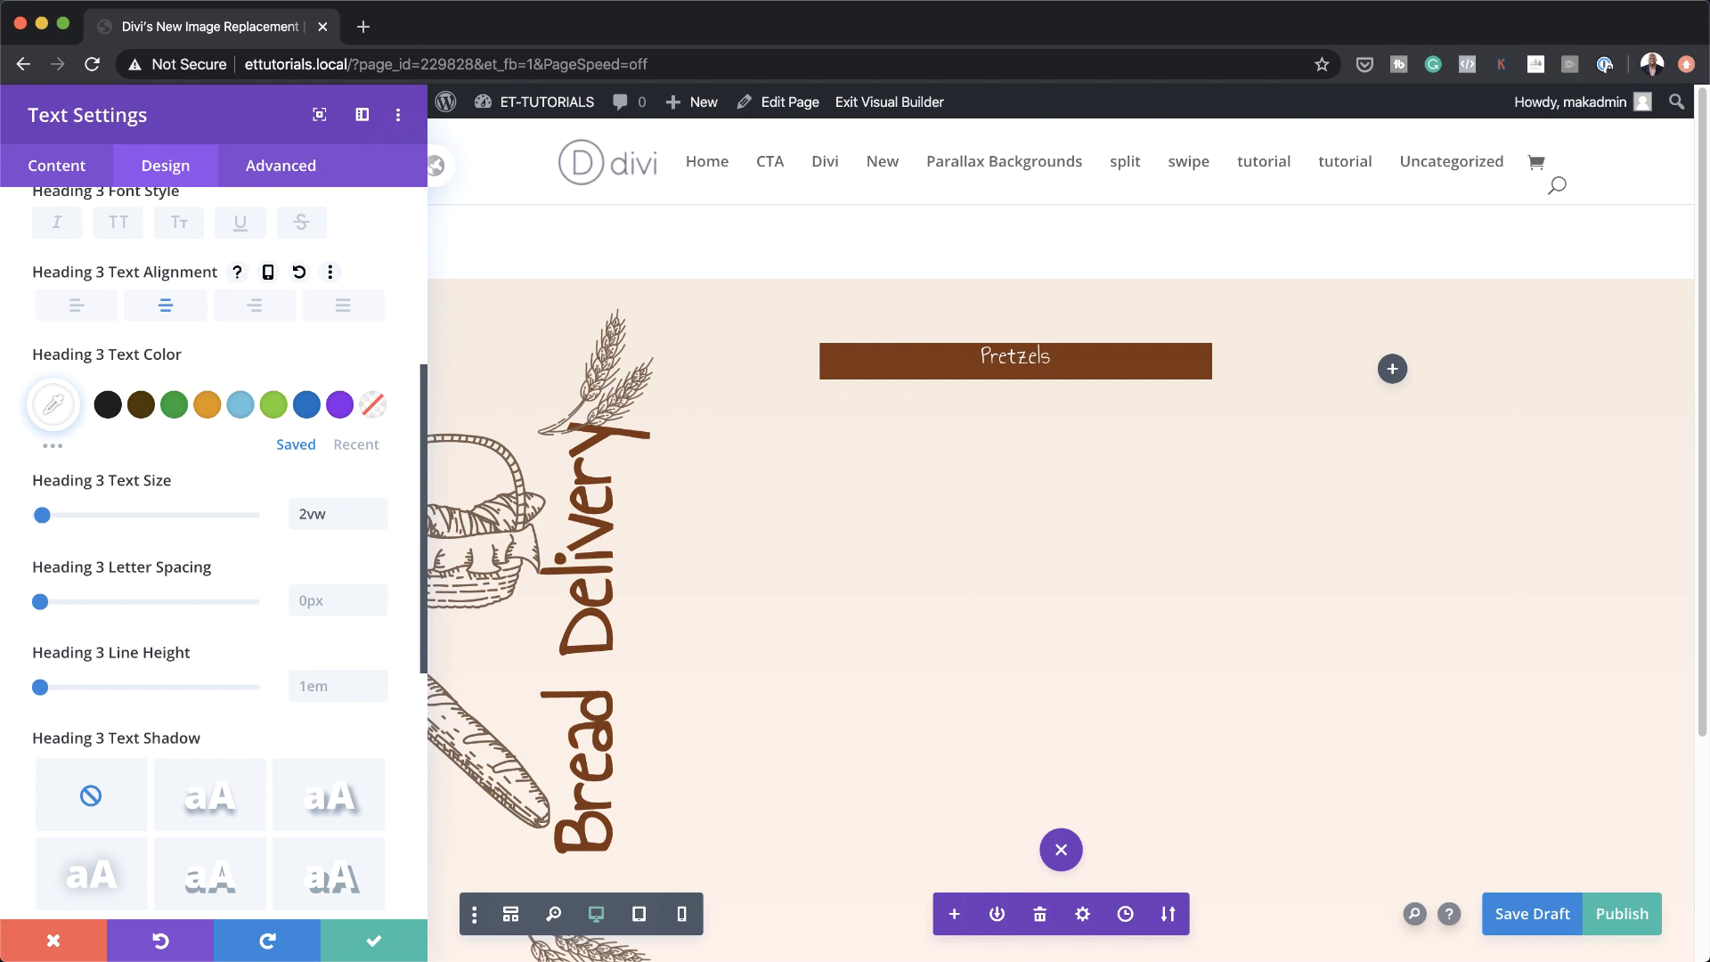
Set the "Pretzels" module's width to 33% and its module alignment to center
{"action": "scroll", "coordinate": [183, 564], "scroll_direction": "down", "scroll_amount": 10}
{"action": "left_click", "coordinate": [134, 561]}
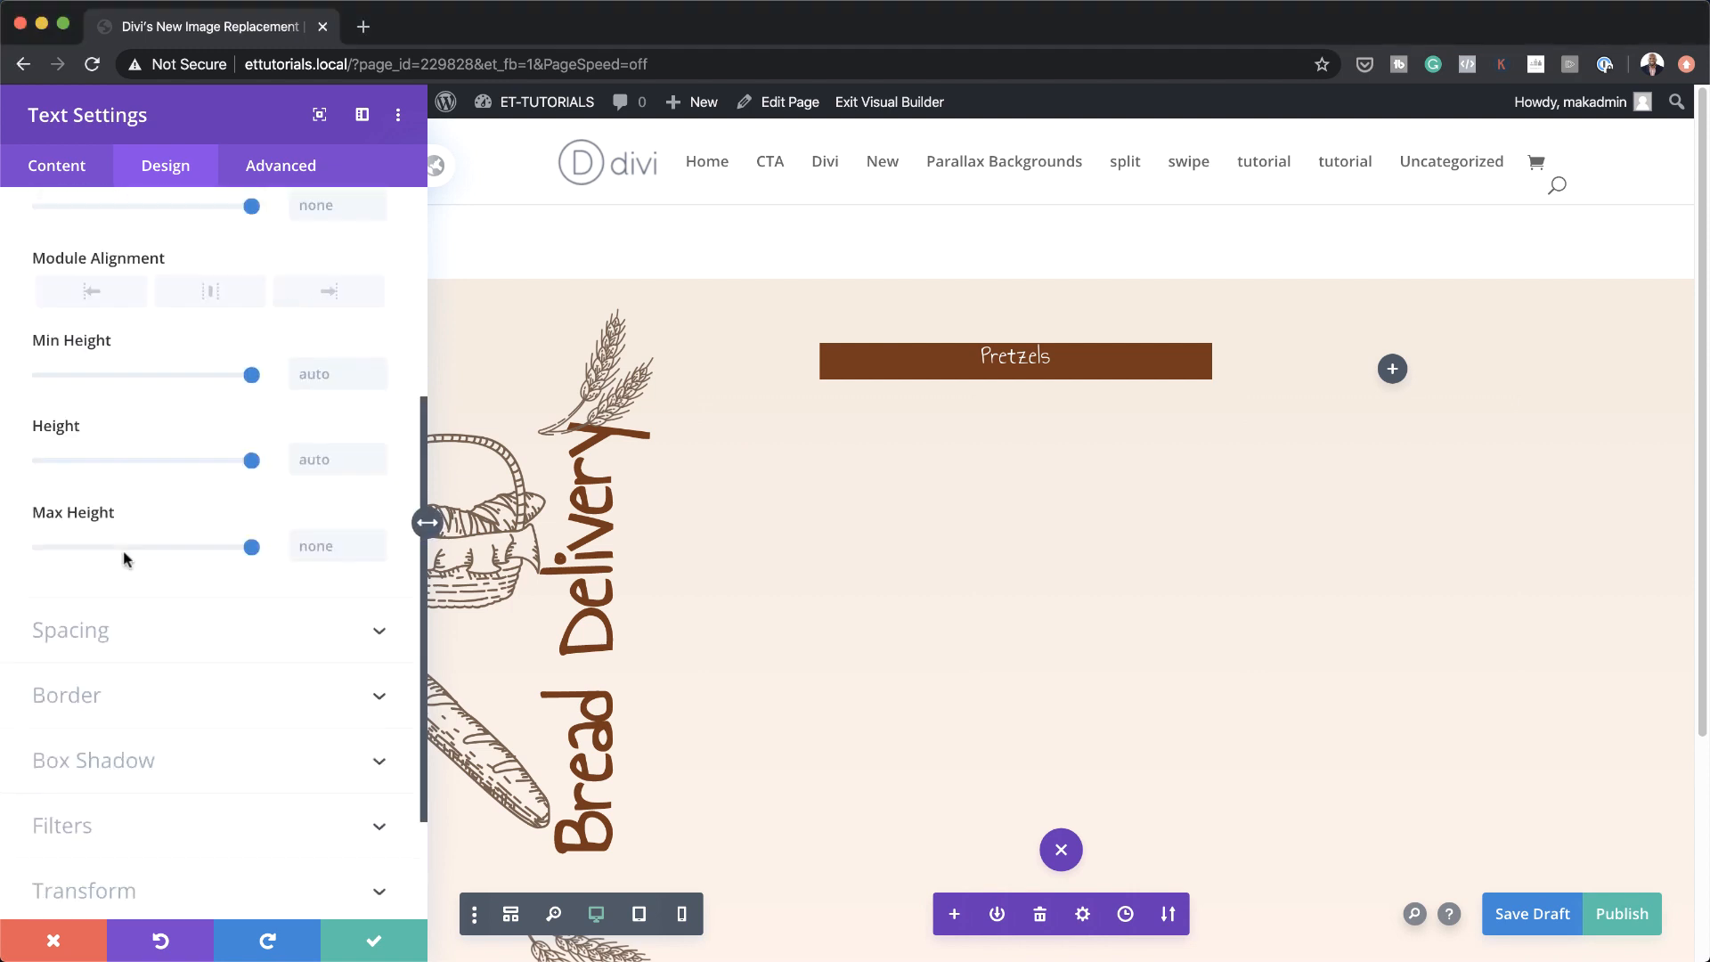
{"action": "scroll", "coordinate": [143, 490], "scroll_direction": "up", "scroll_amount": 2}
{"action": "left_click", "coordinate": [314, 296]}
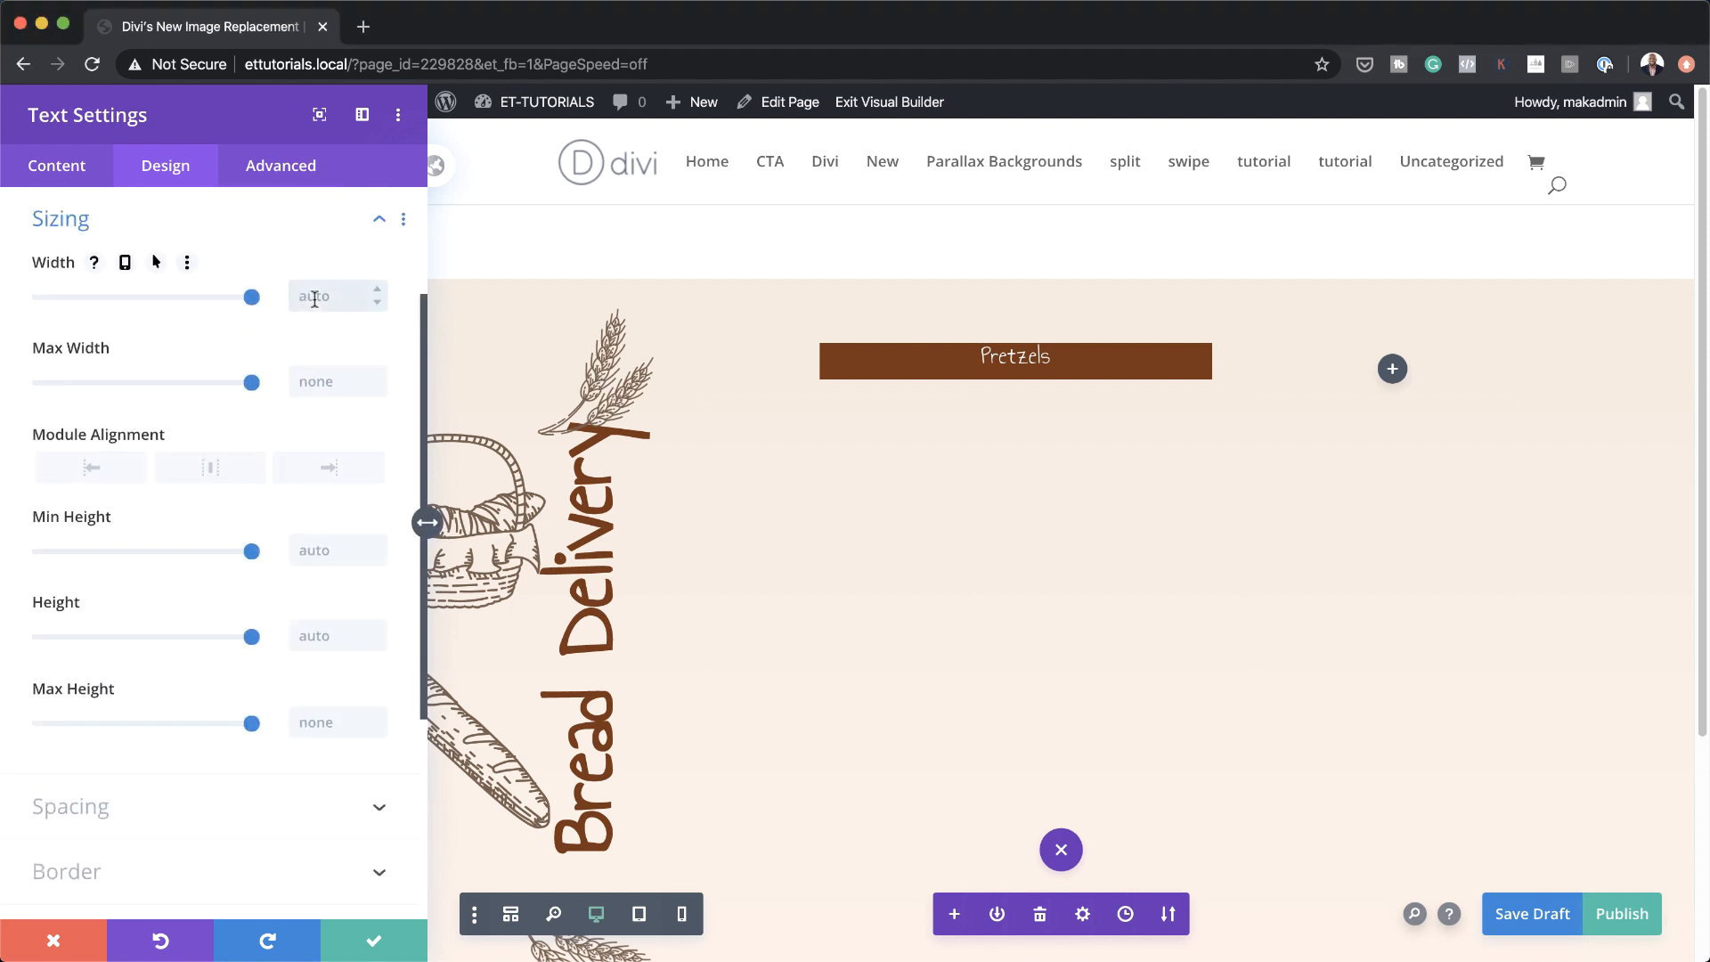
{"action": "left_click", "coordinate": [210, 467]}
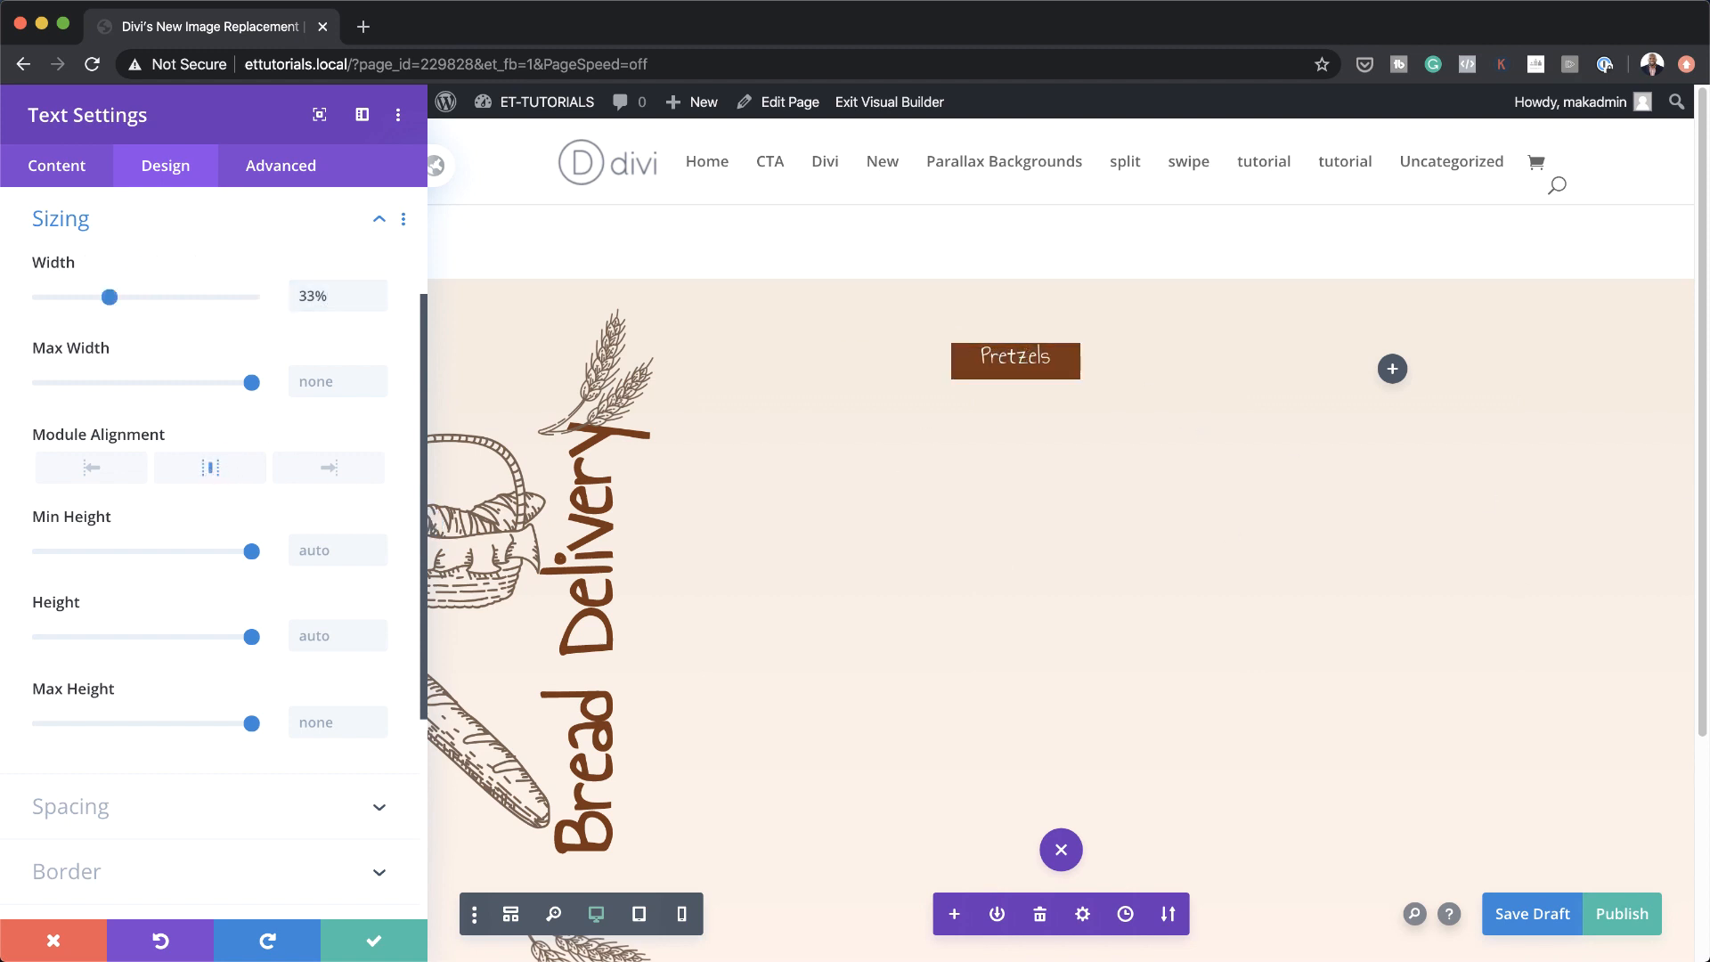
{"action": "key", "text": "super+Tab"}
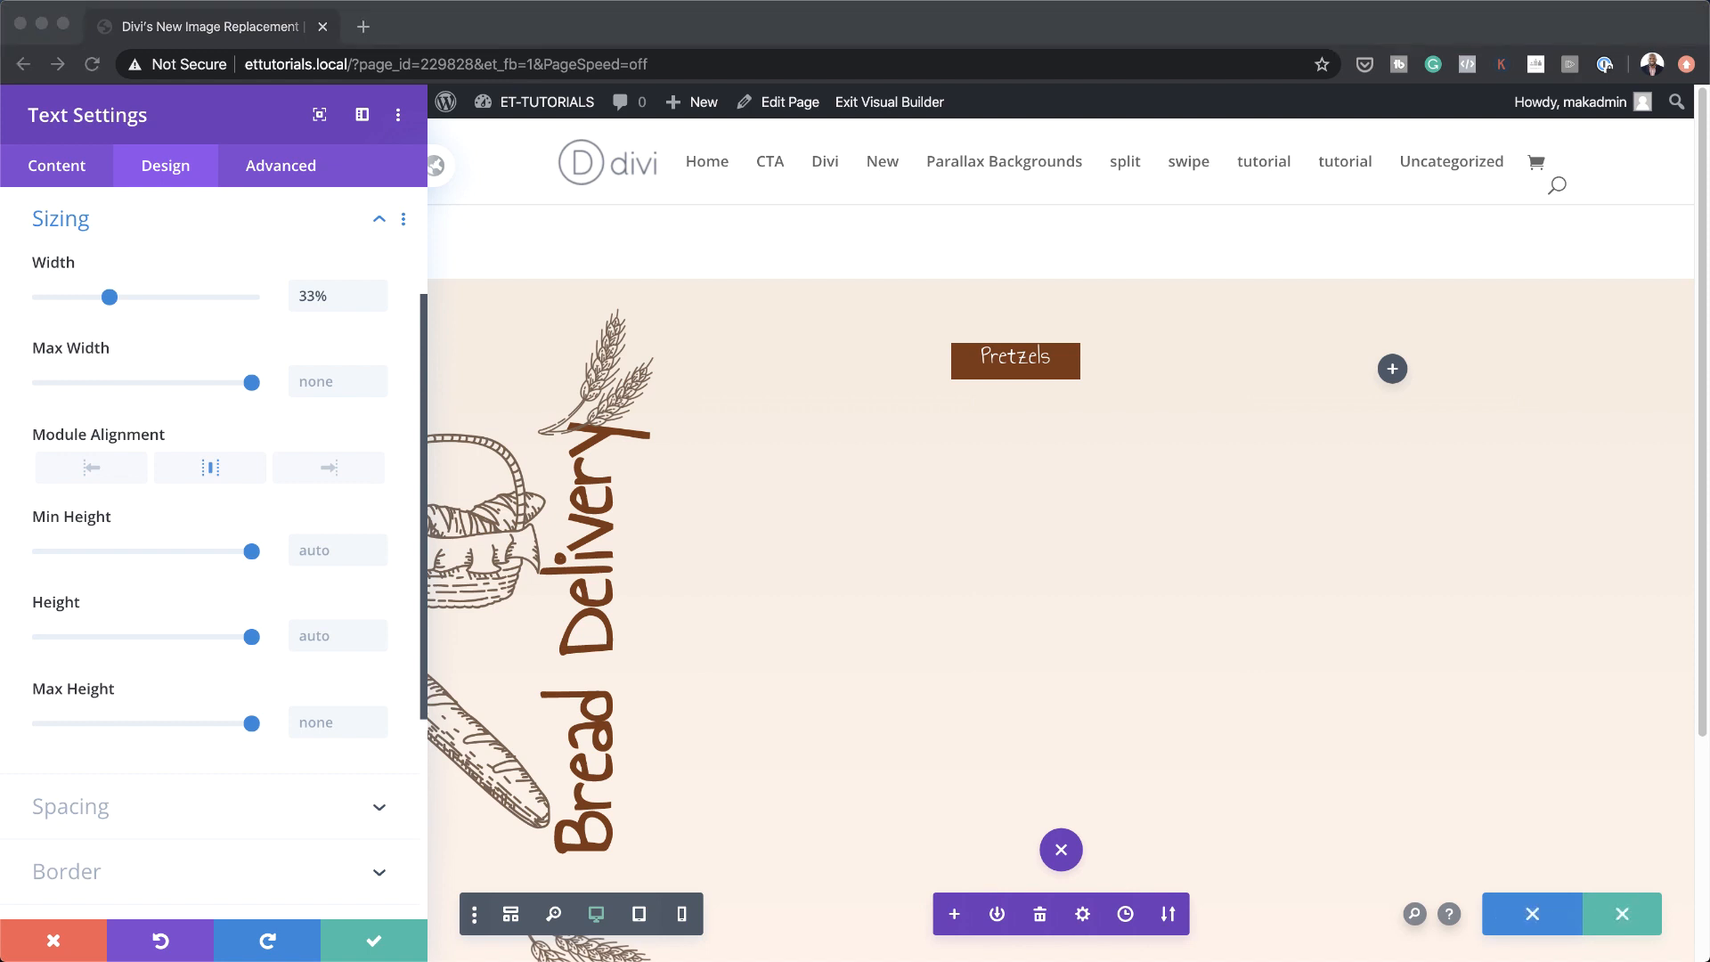
{"action": "key", "text": "super+Tab"}
Give the "Pretzels" module a 1vw bottom margin, with 0.5vw top padding and 1.1vw bottom padding
{"action": "left_click", "coordinate": [92, 808]}
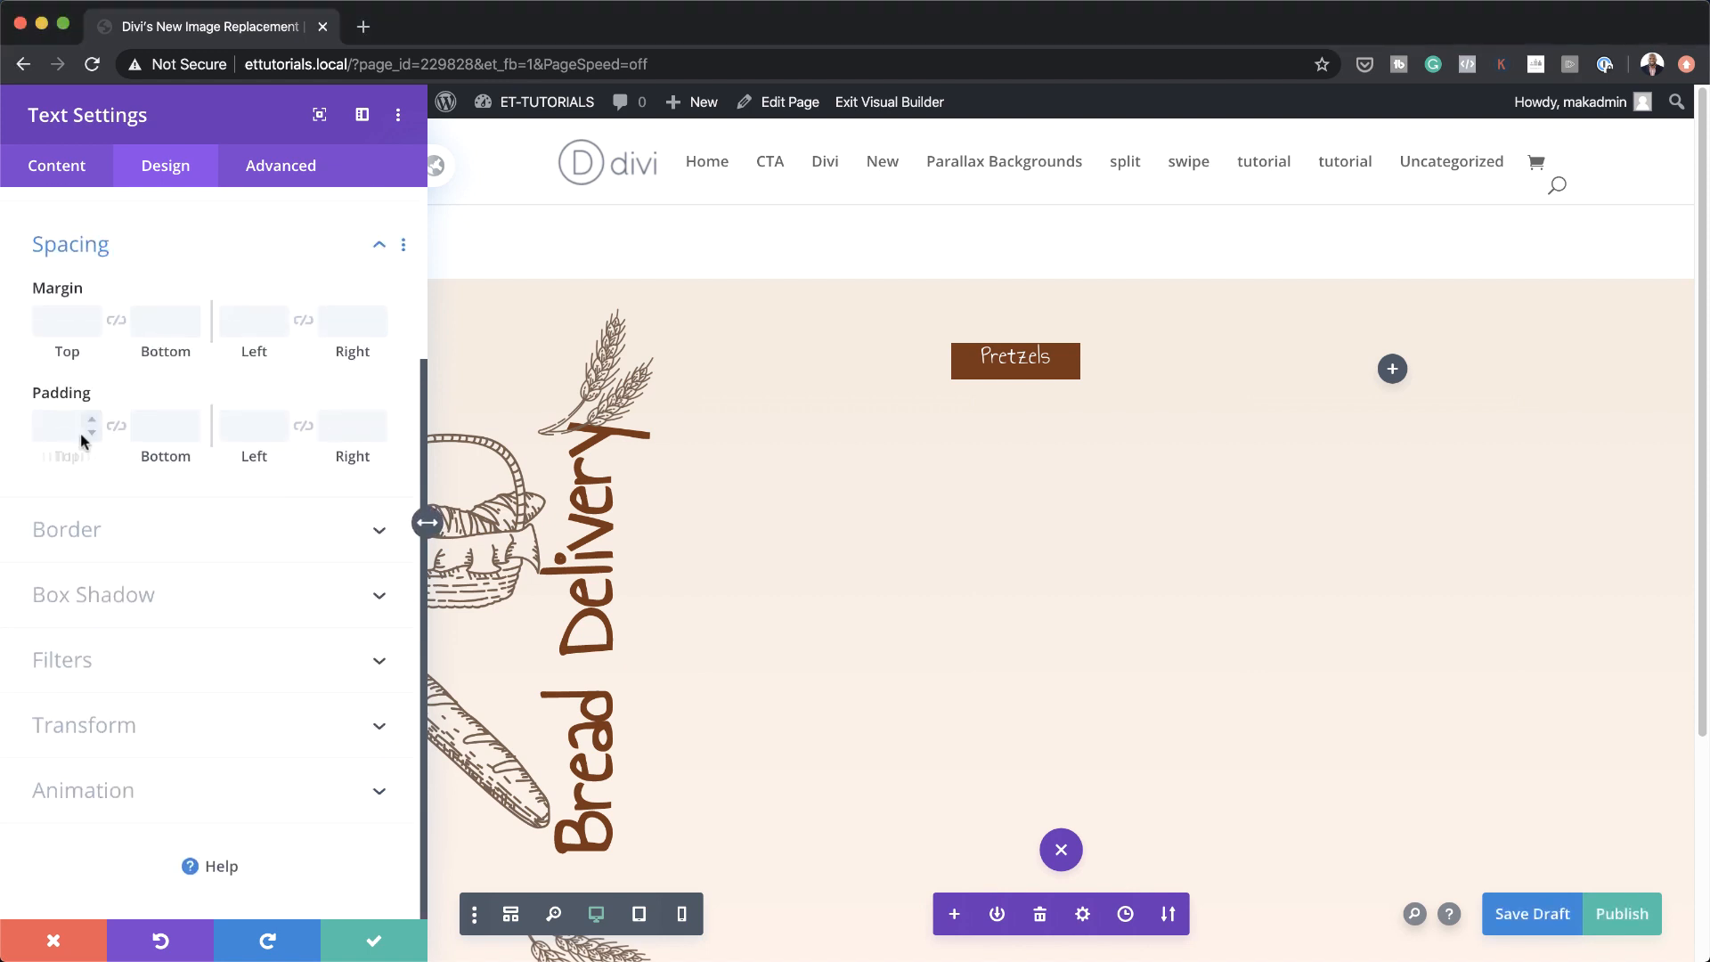
{"action": "type", "text": "1vw"}
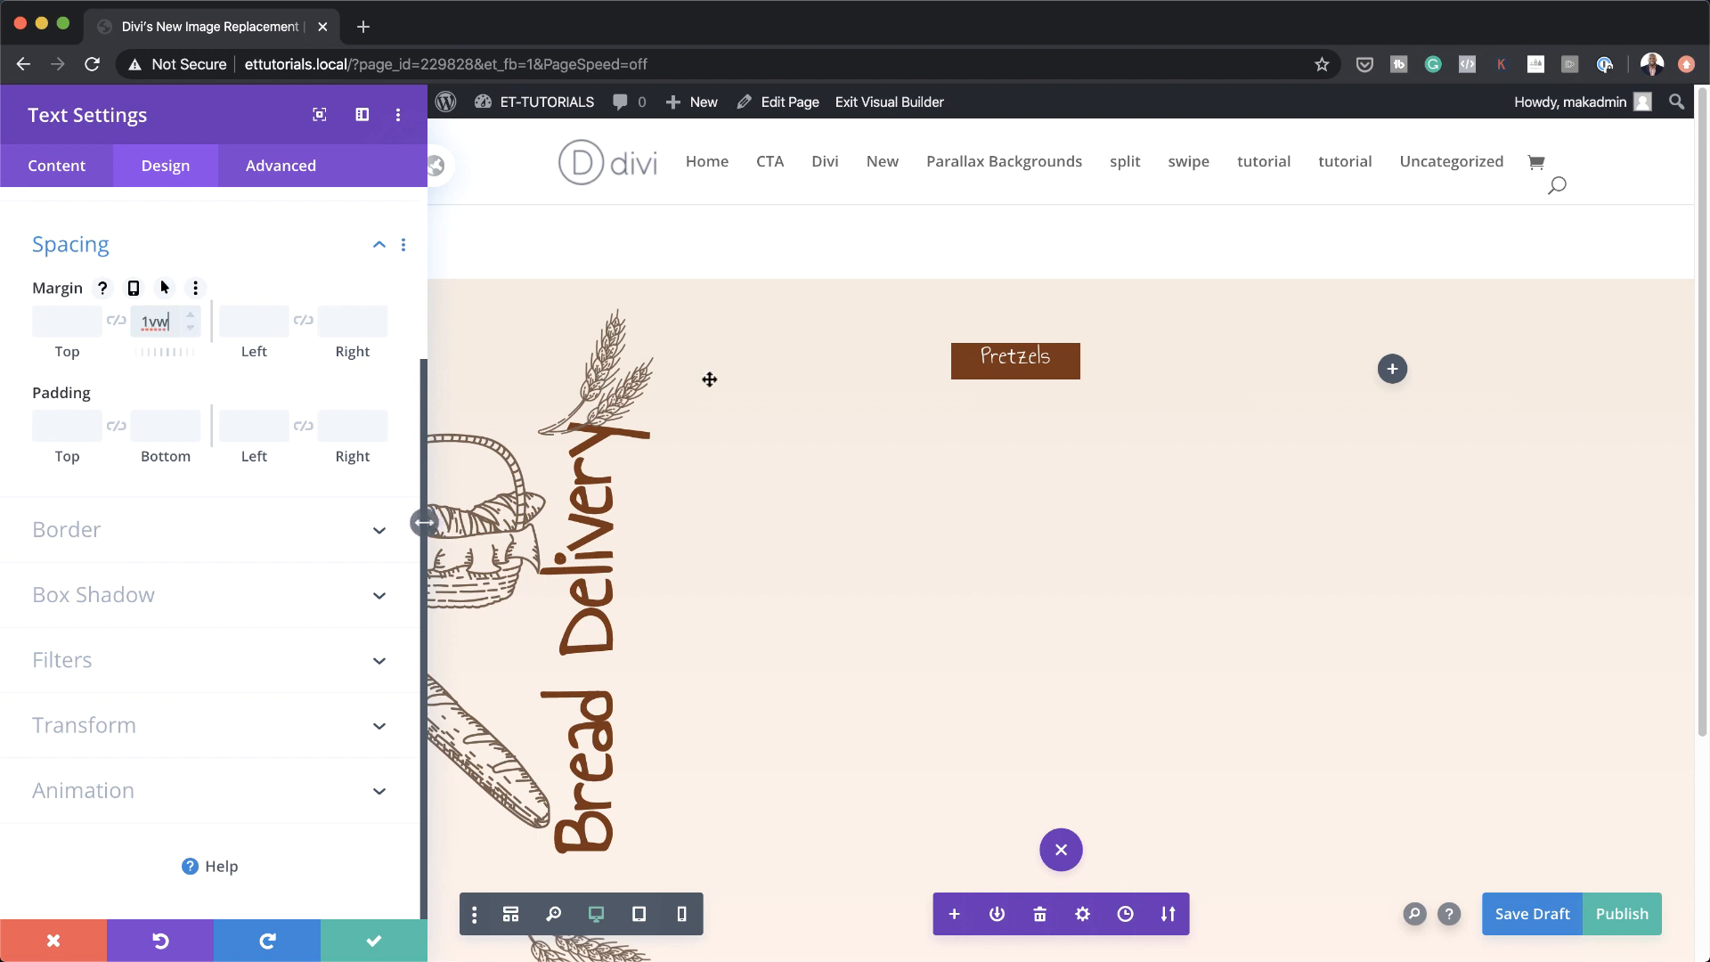
{"action": "key", "text": "super+Tab"}
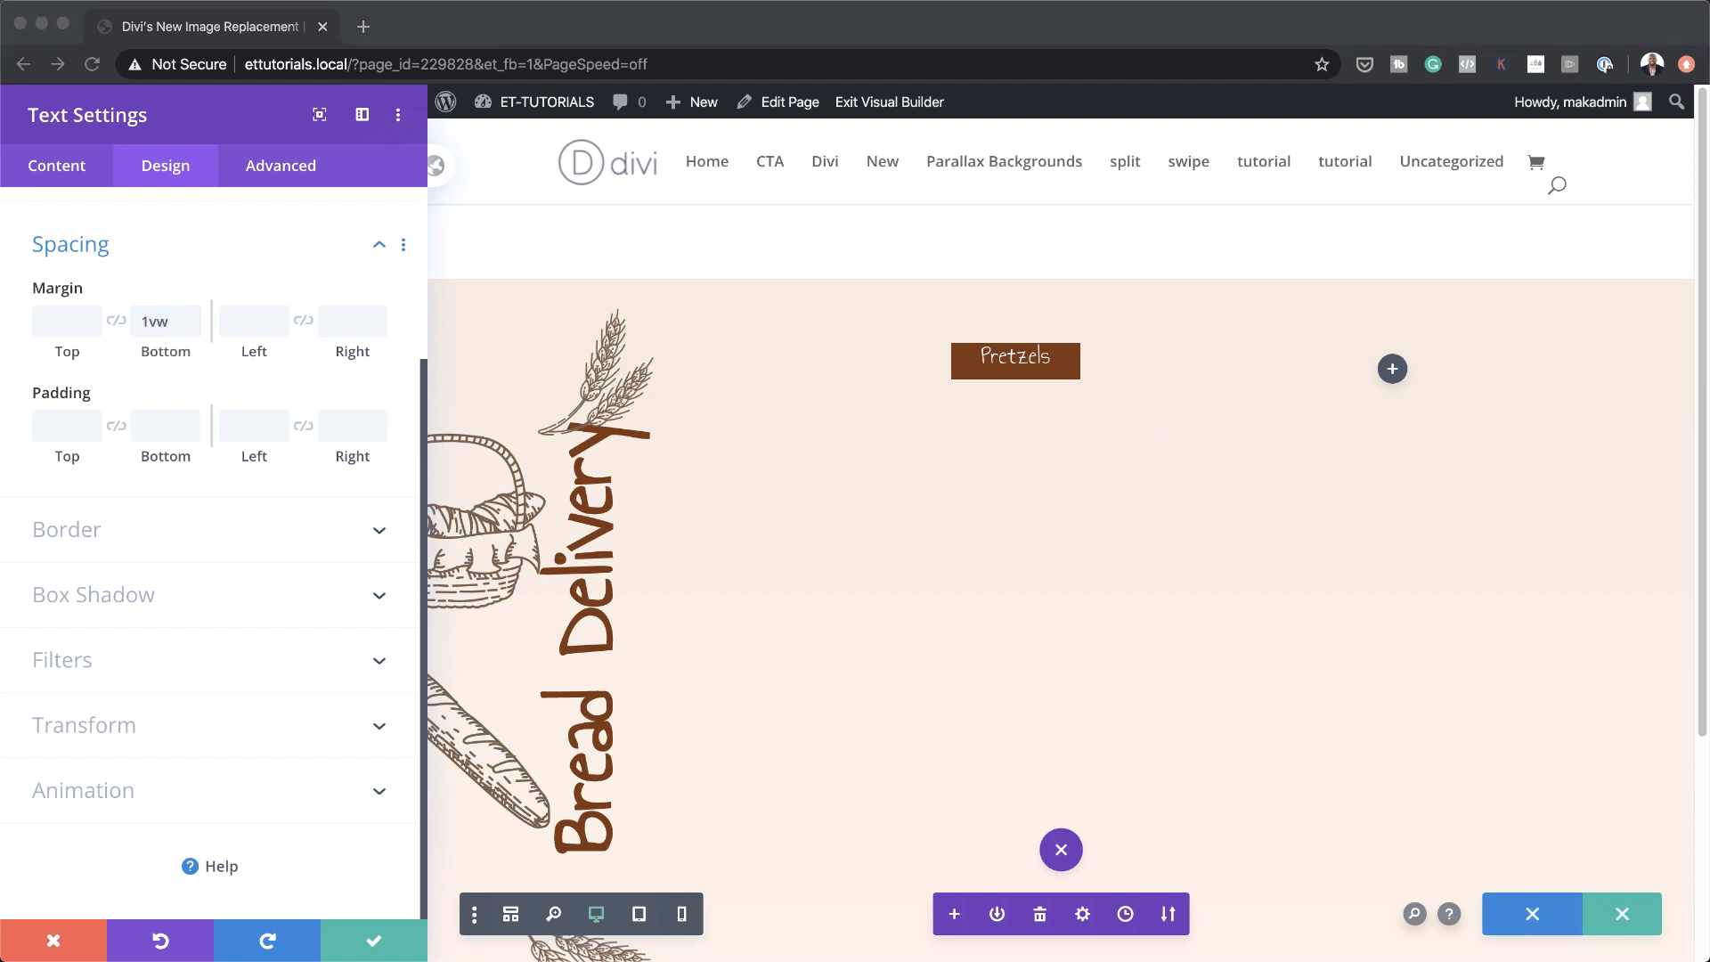
{"action": "left_click", "coordinate": [55, 425]}
{"action": "type", "text": "0.5vw"}
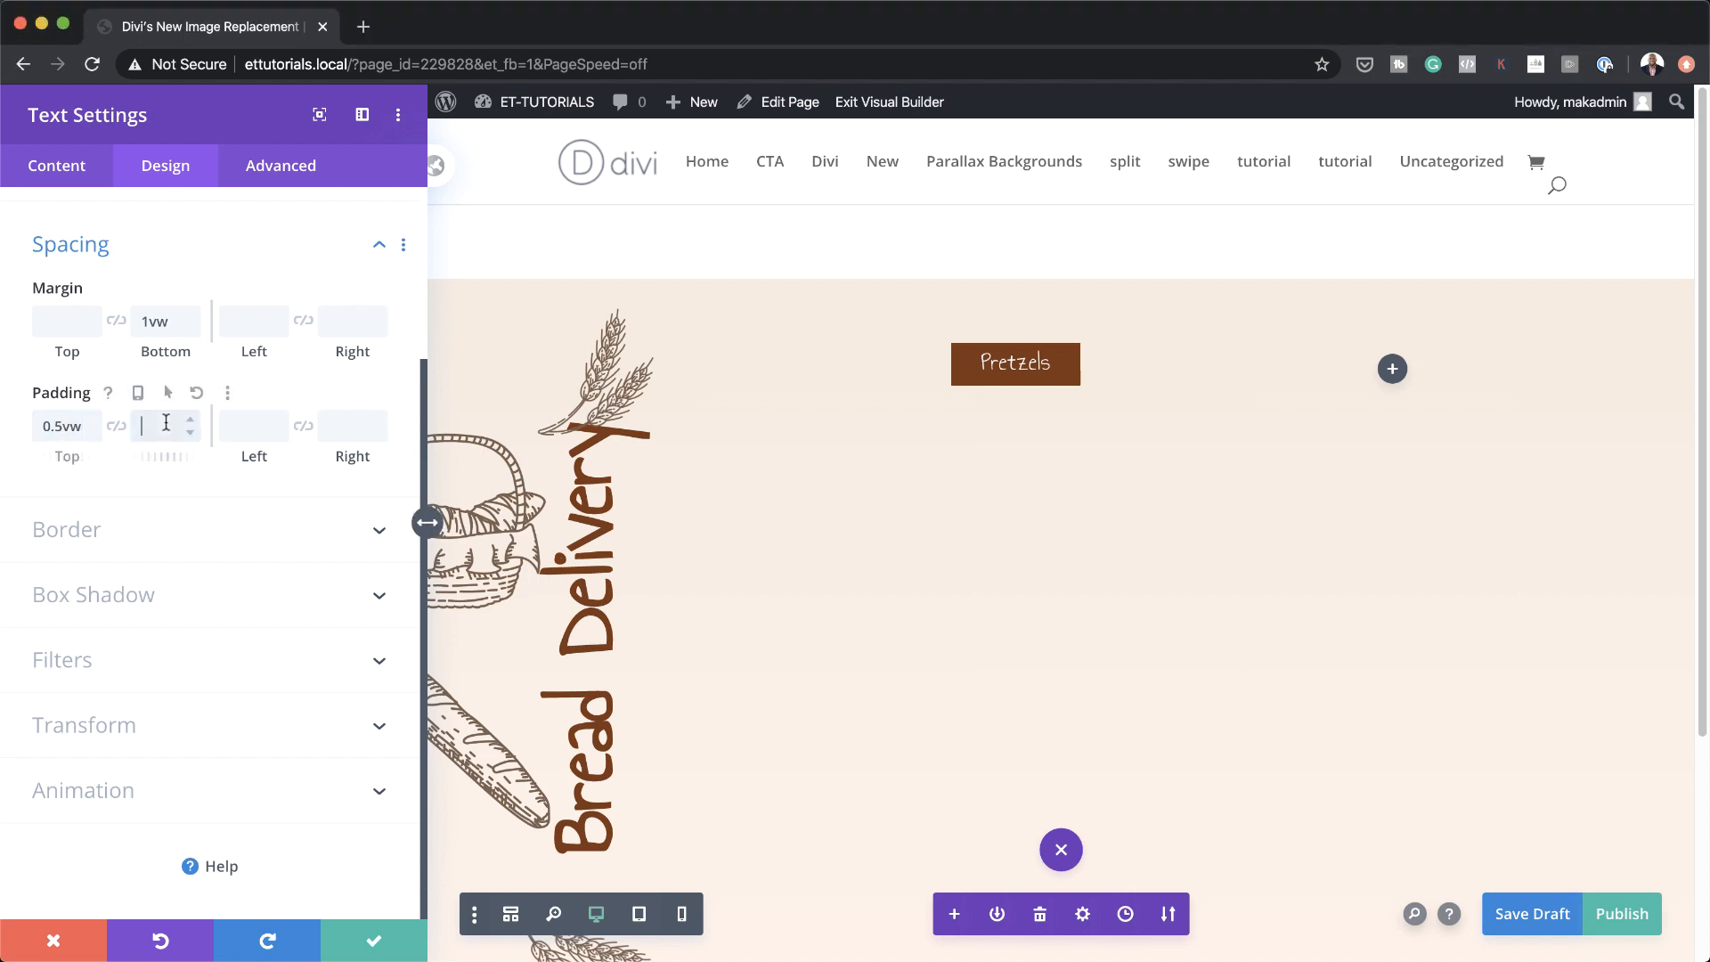
{"action": "left_click", "coordinate": [166, 422]}
{"action": "type", "text": "1.1vw"}
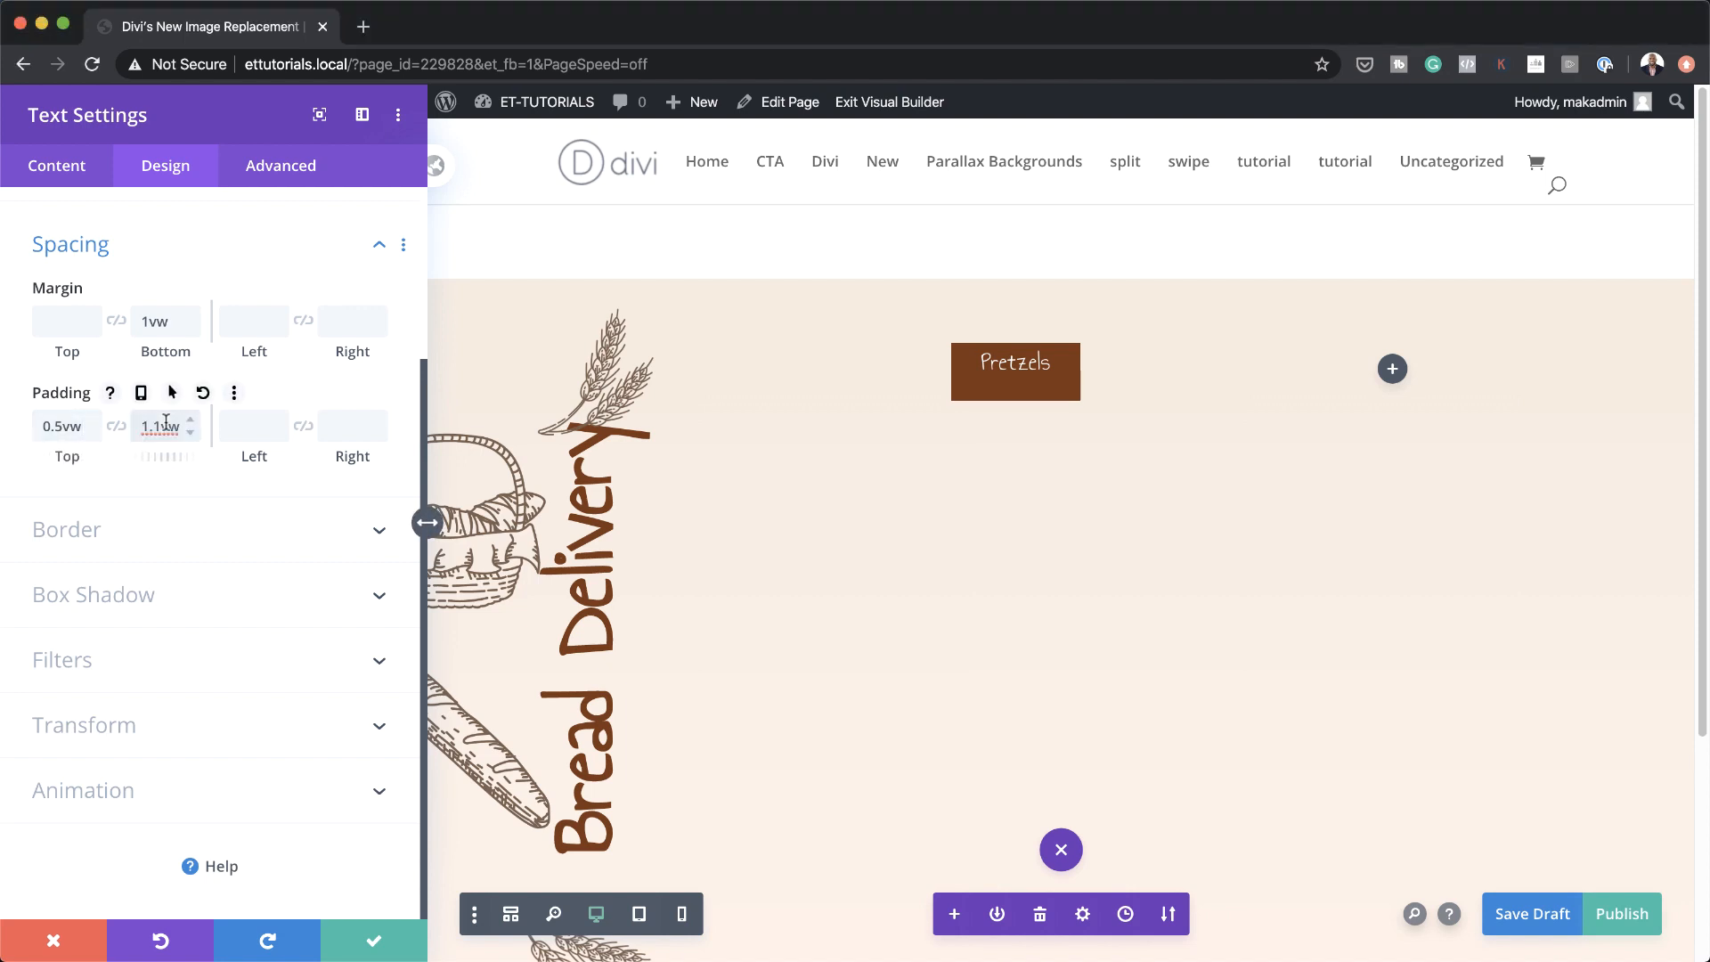
Round all four corners of the "Pretzels" module by 1vw
{"action": "left_click", "coordinate": [115, 547]}
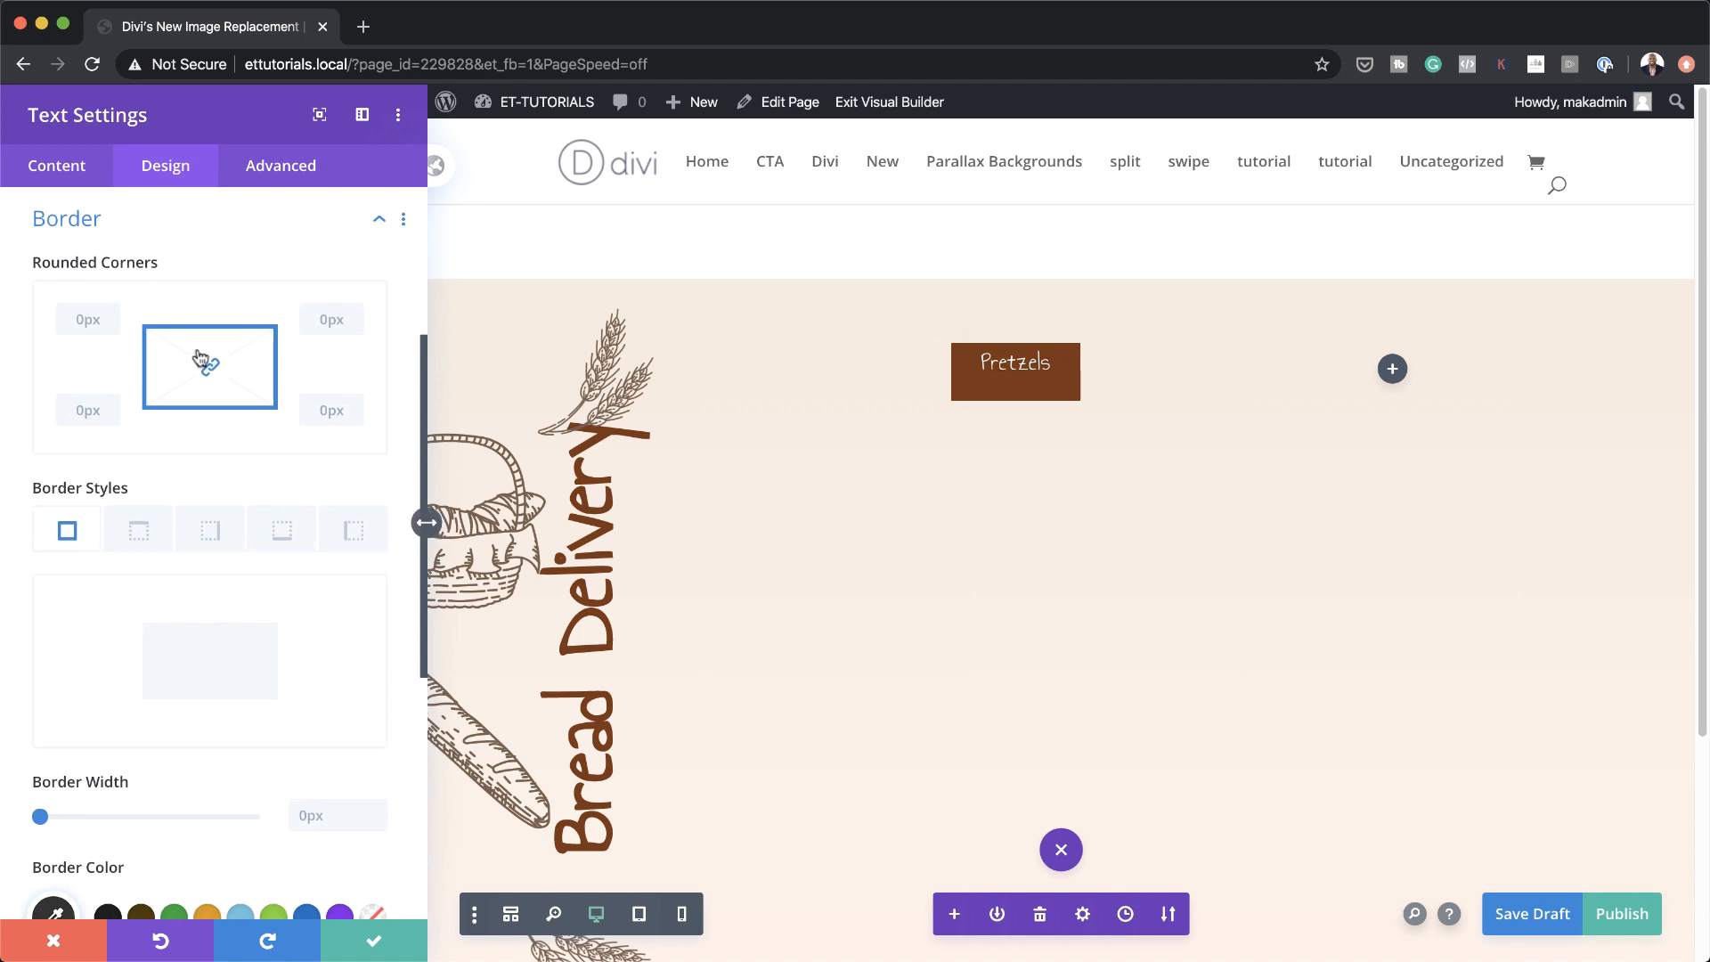
{"action": "left_click", "coordinate": [70, 321]}
{"action": "type", "text": "1vw"}
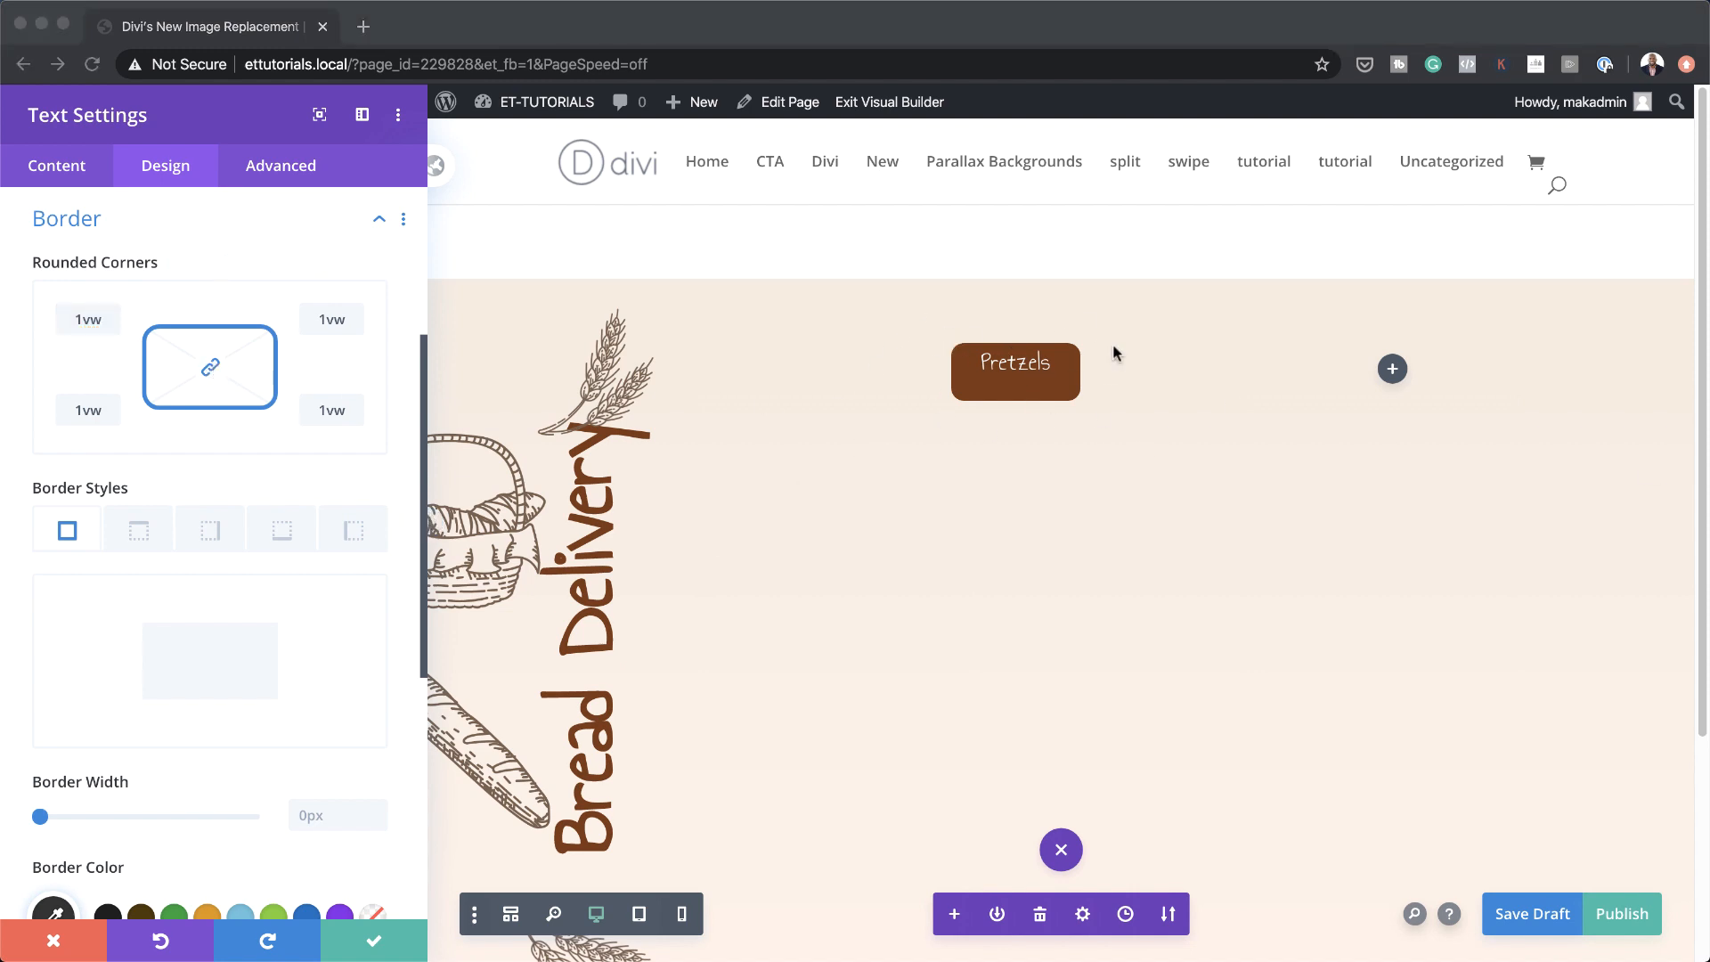
Apply the first box shadow preset with 7px horizontal position and 25px blur strength, and save the "Pretzels" module settings
{"action": "scroll", "coordinate": [255, 740], "scroll_direction": "down", "scroll_amount": 5}
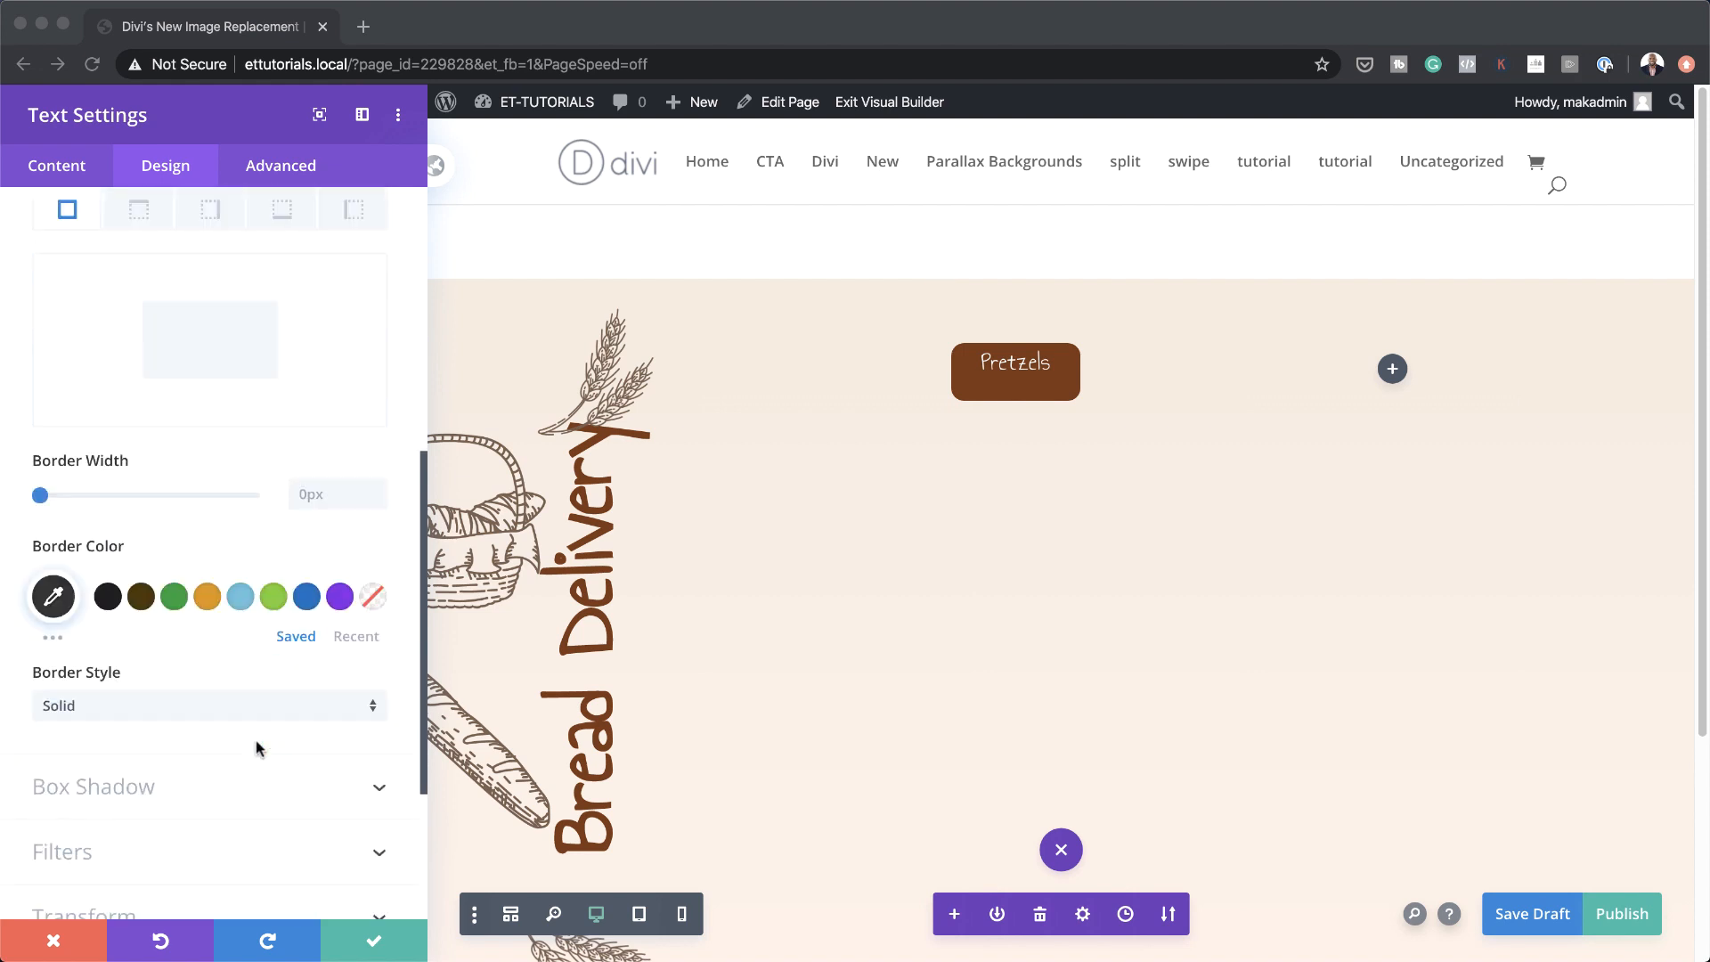
{"action": "scroll", "coordinate": [255, 746], "scroll_direction": "down", "scroll_amount": 3}
{"action": "left_click", "coordinate": [138, 592]}
{"action": "left_click", "coordinate": [107, 599]}
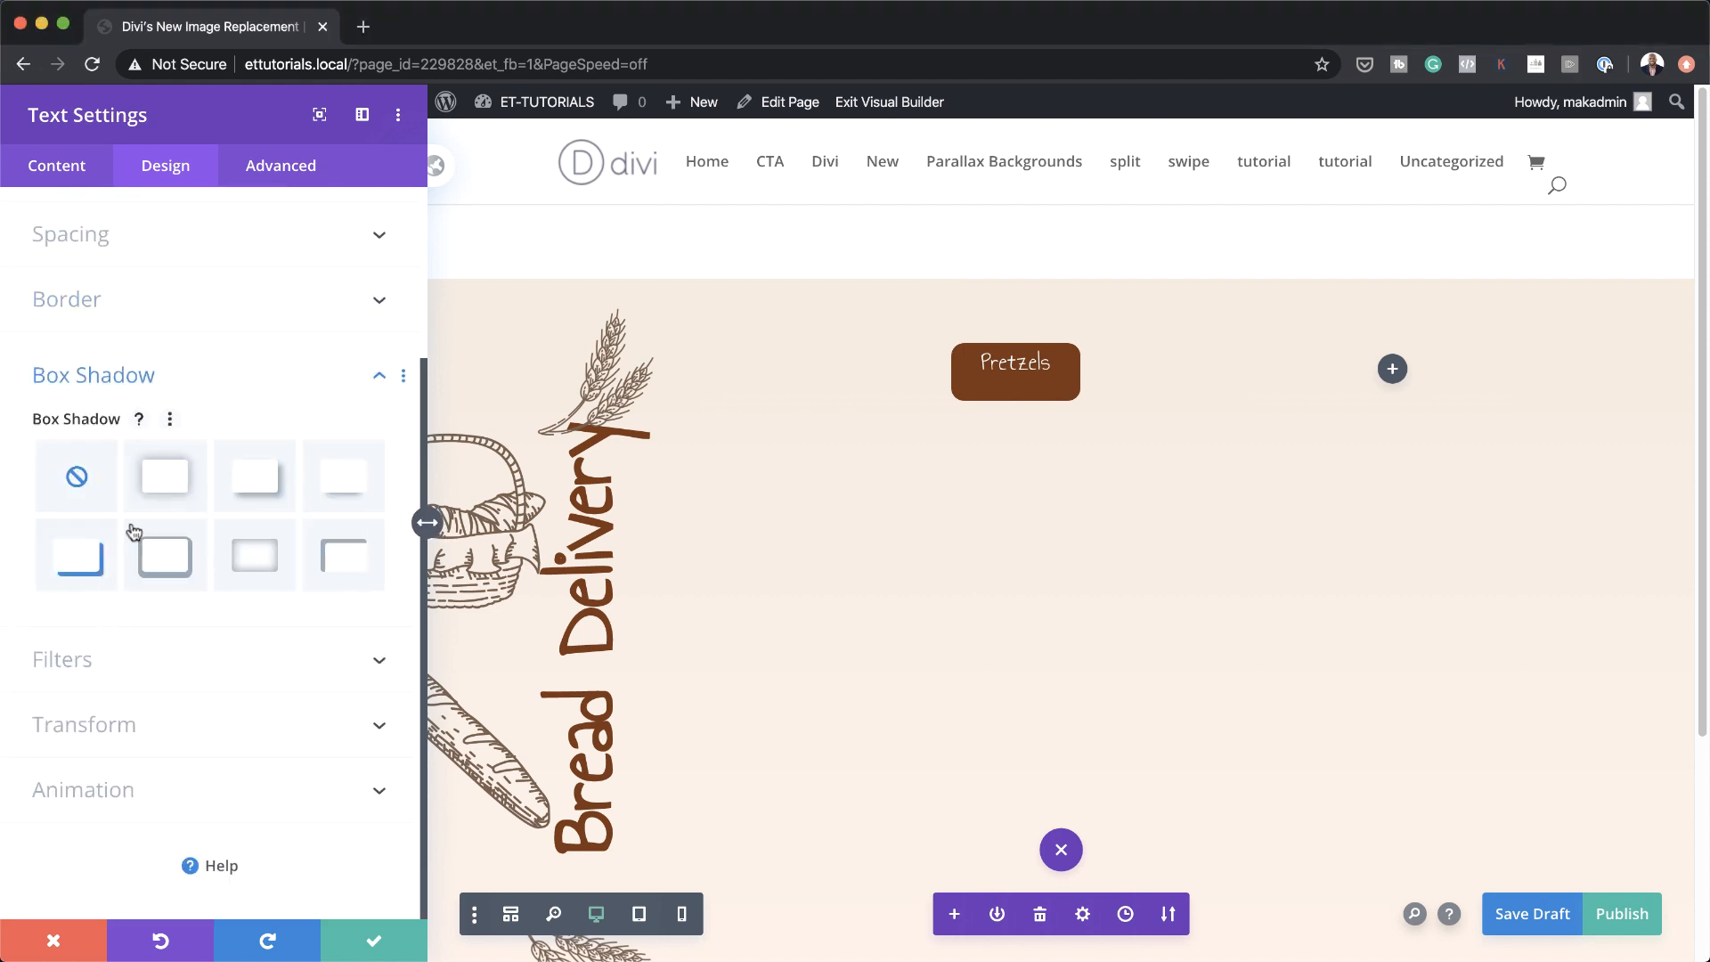
{"action": "left_click", "coordinate": [167, 477]}
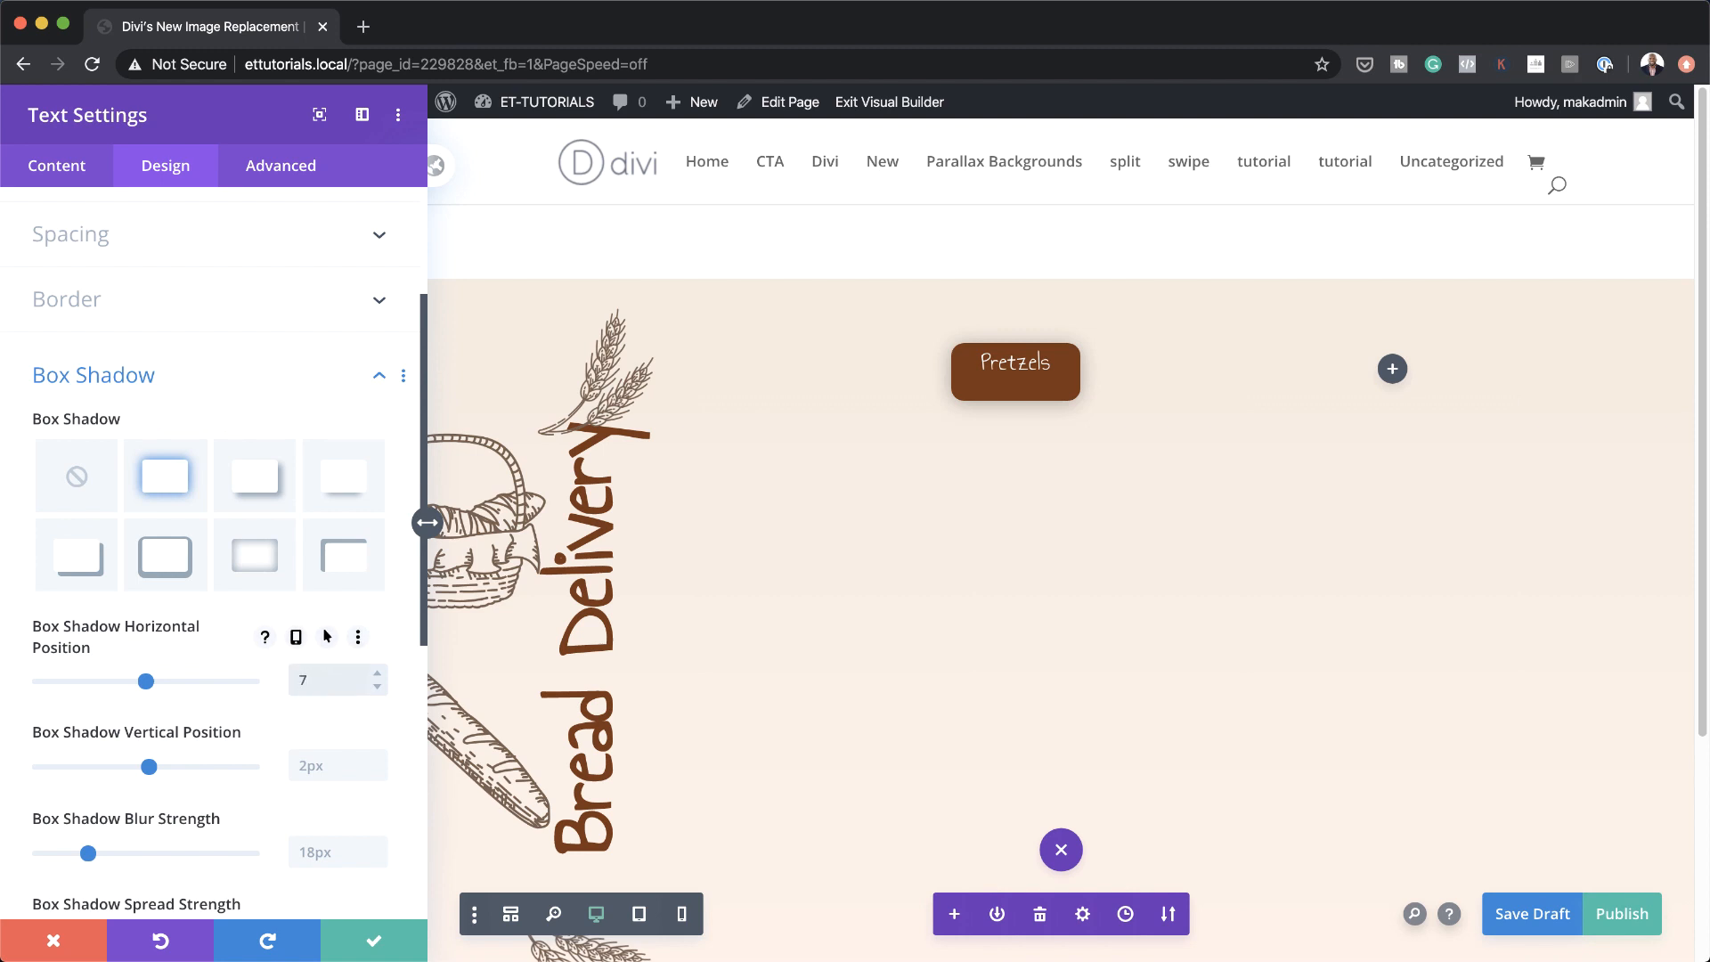
{"action": "type", "text": "px"}
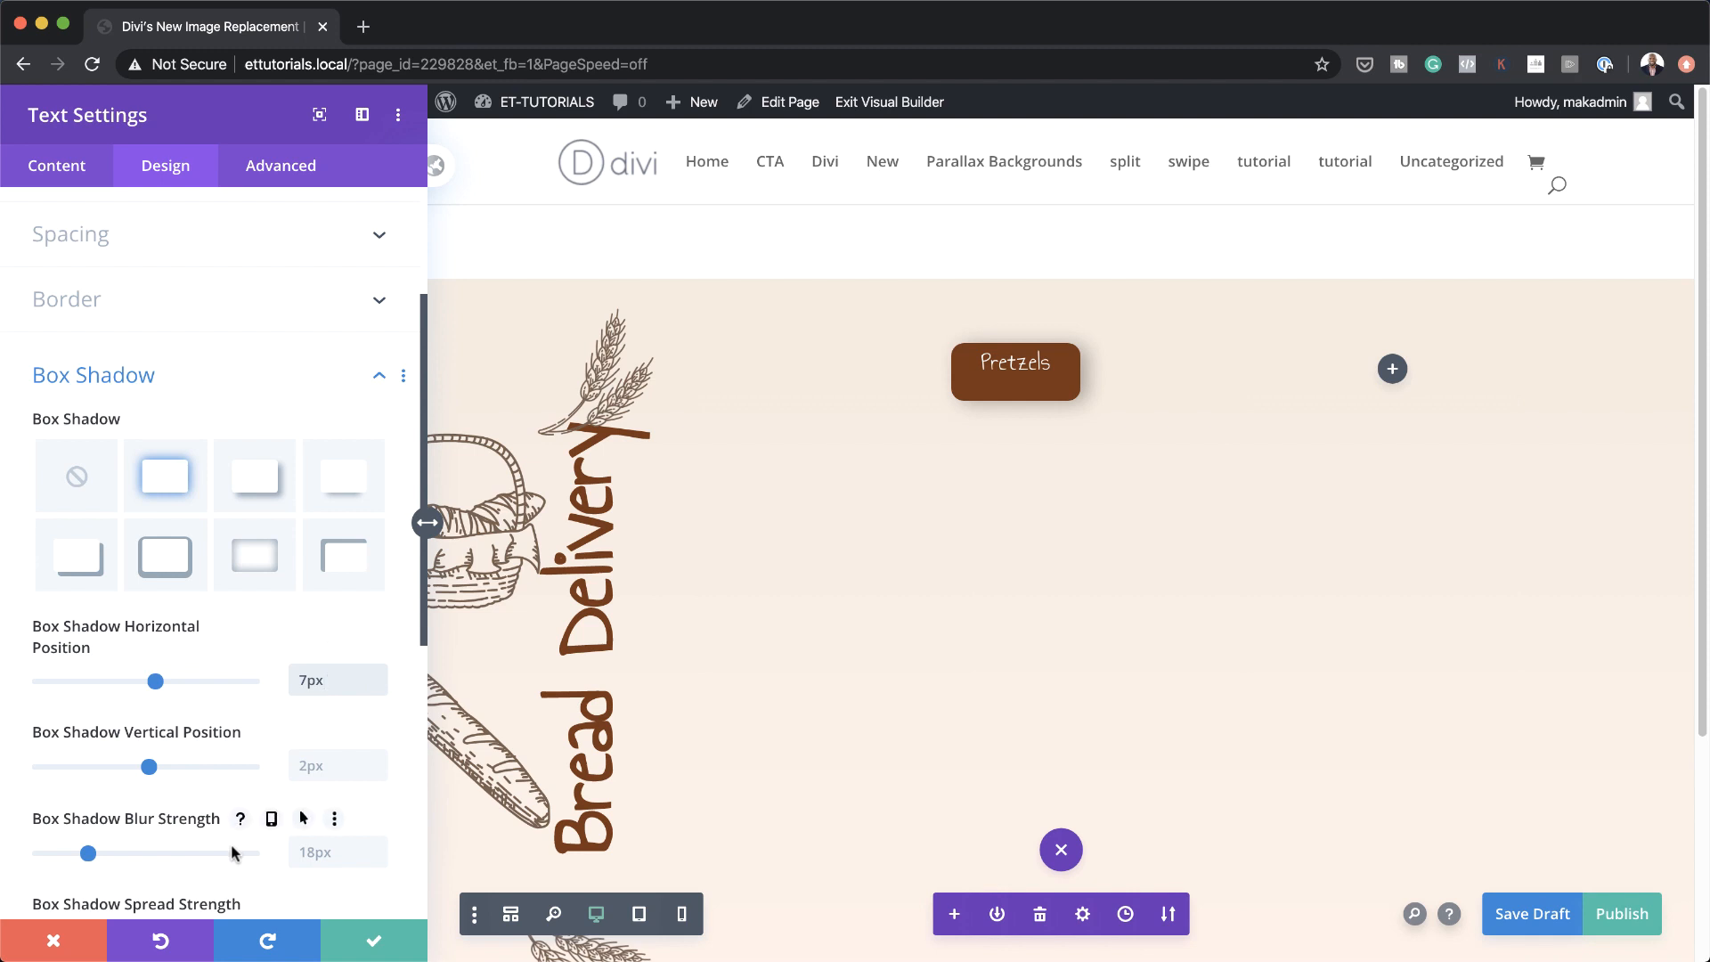
{"action": "left_click", "coordinate": [325, 852]}
{"action": "type", "text": "25px"}
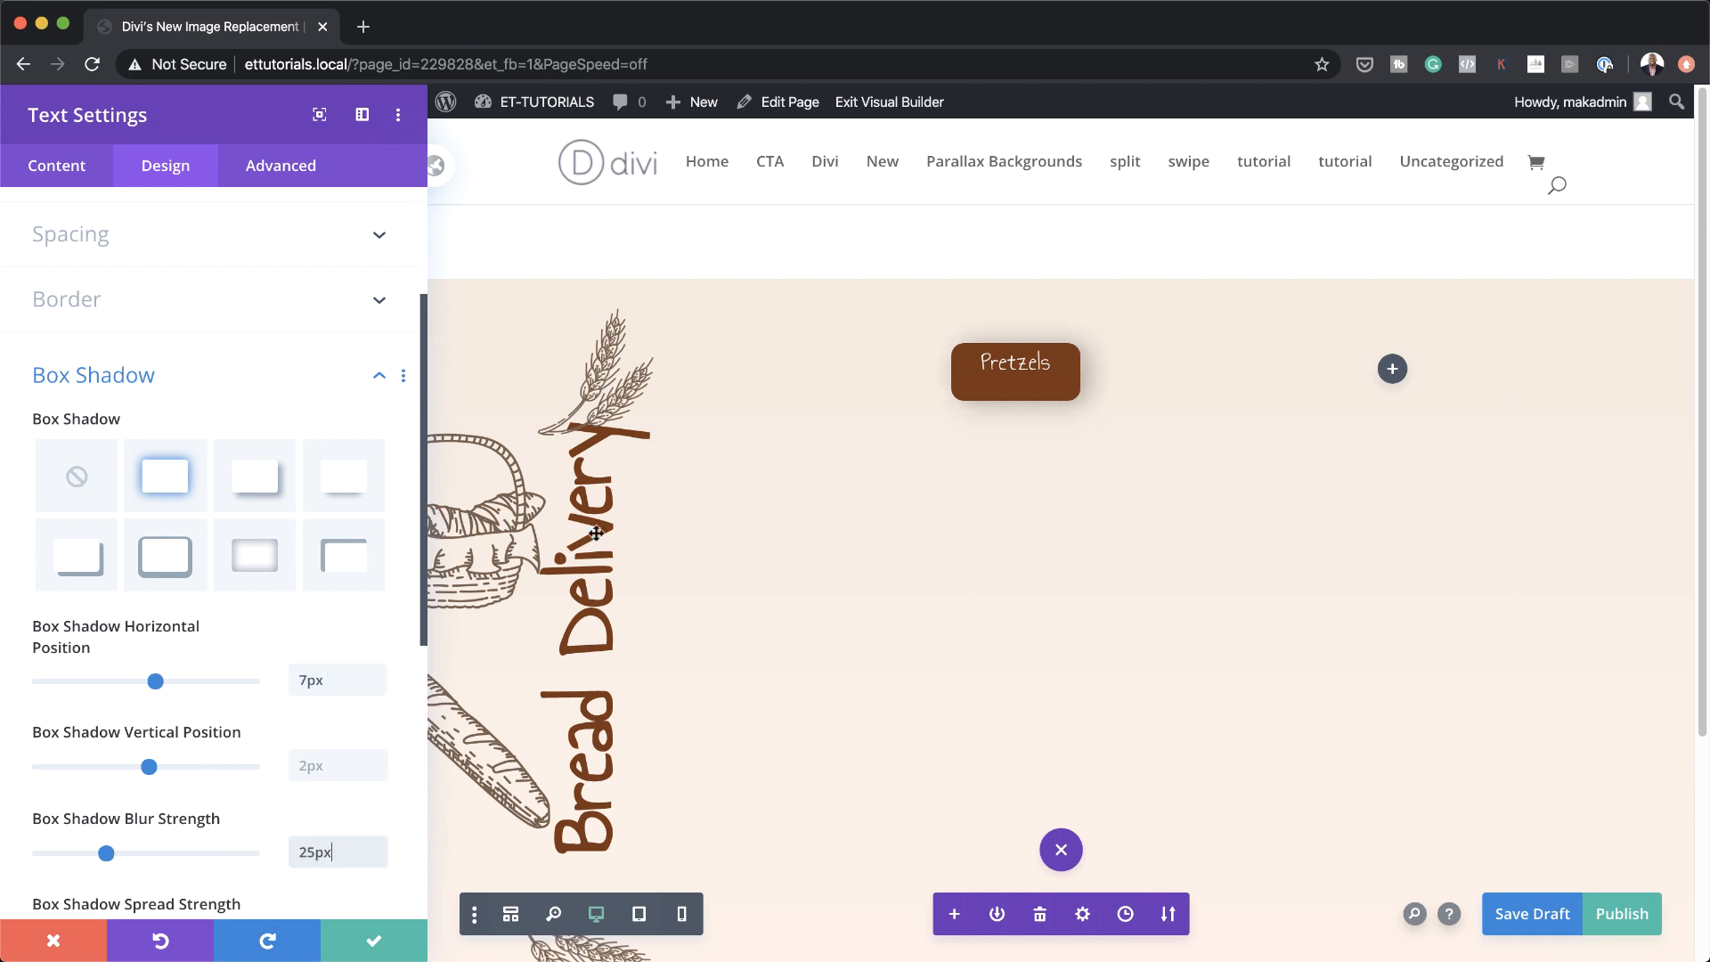
{"action": "left_click", "coordinate": [379, 941]}
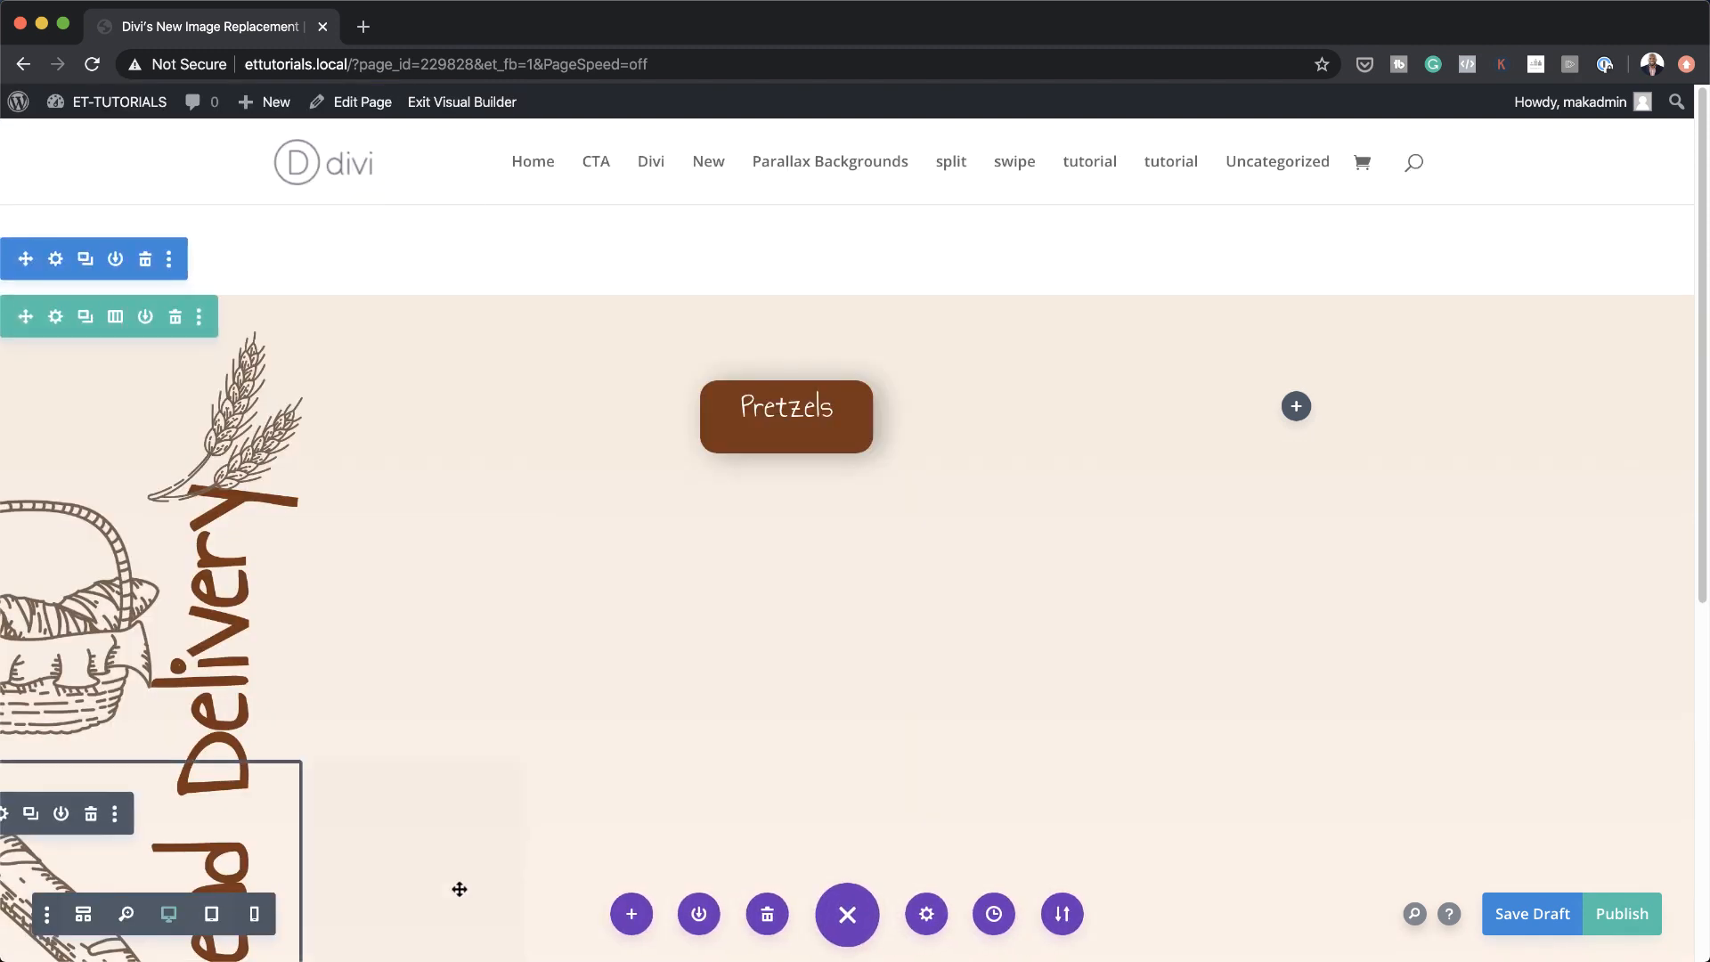
Add an Image module below the "Pretzels" label, using the media library photo of two pretzels on a white background
{"action": "mouse_move", "coordinate": [786, 437]}
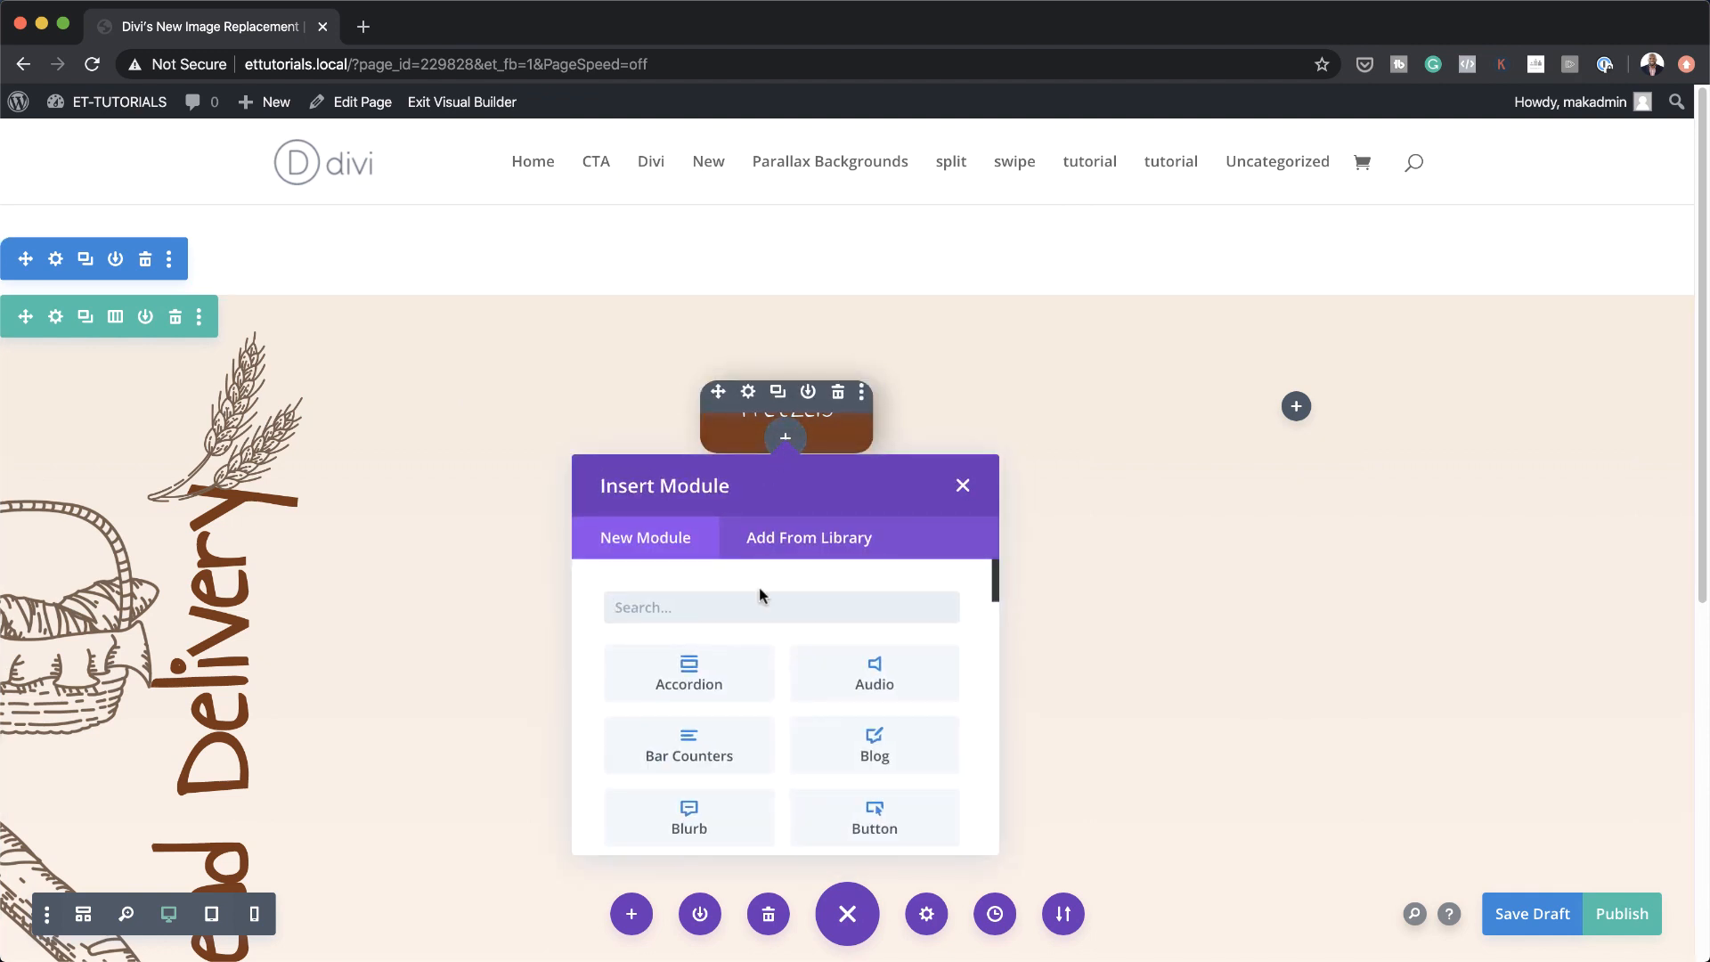
{"action": "type", "text": "image"}
{"action": "left_click", "coordinate": [734, 683]}
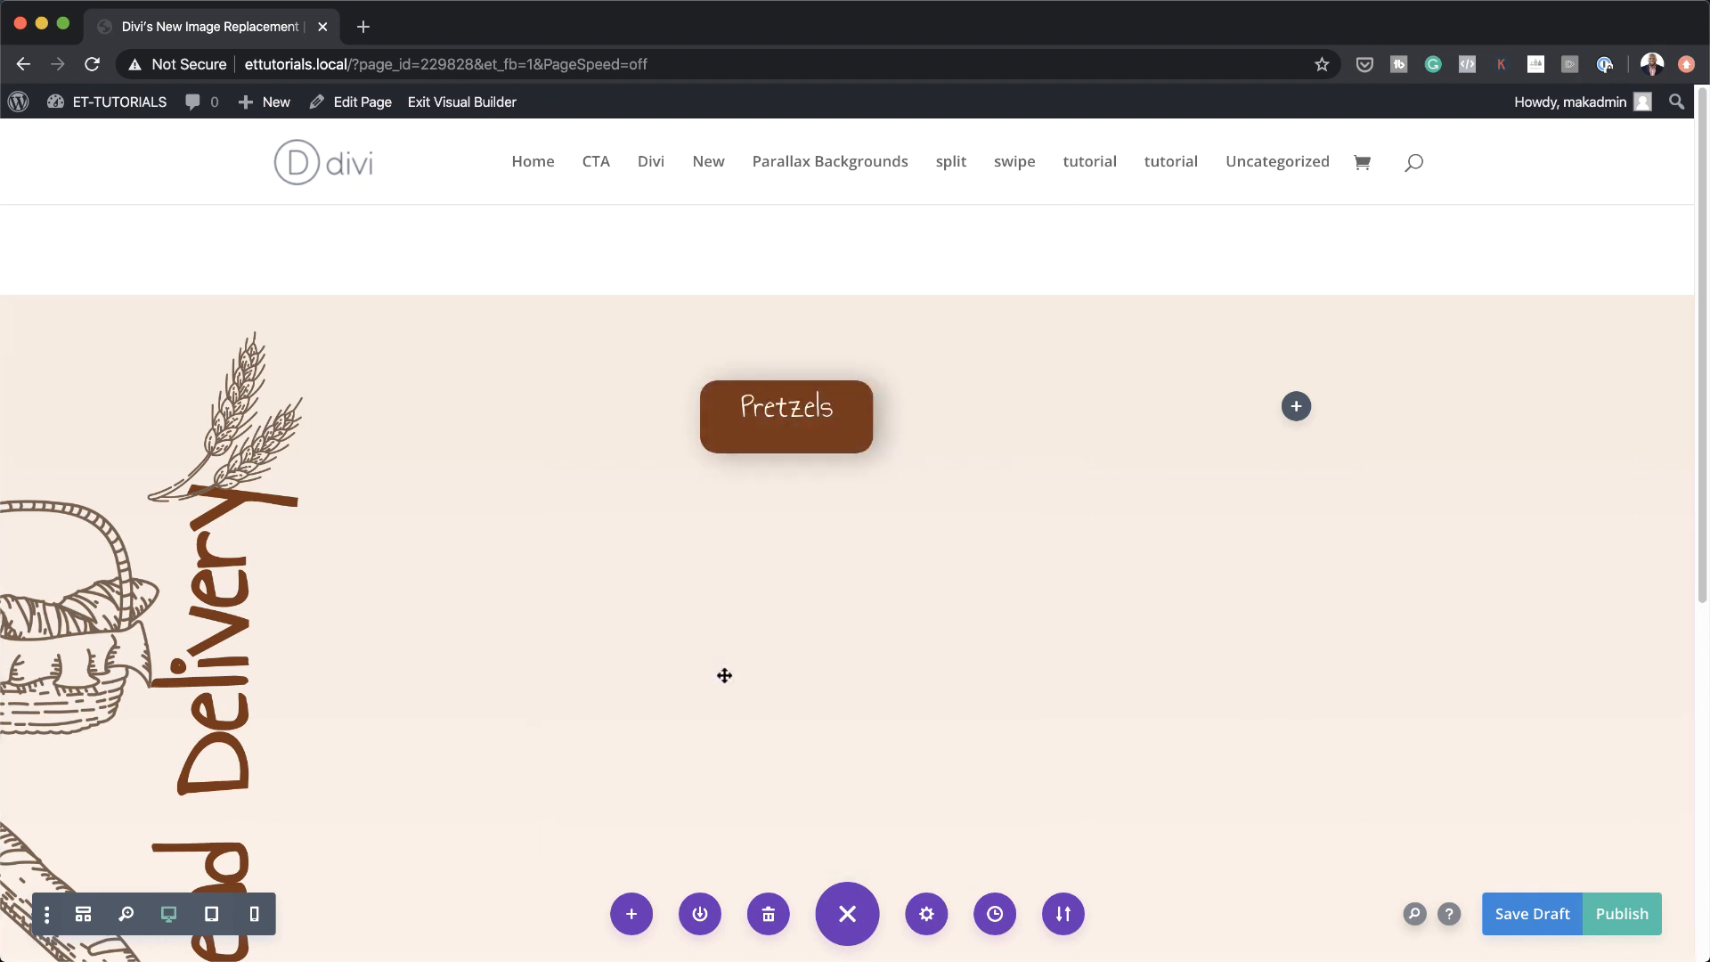
{"action": "left_click", "coordinate": [213, 418]}
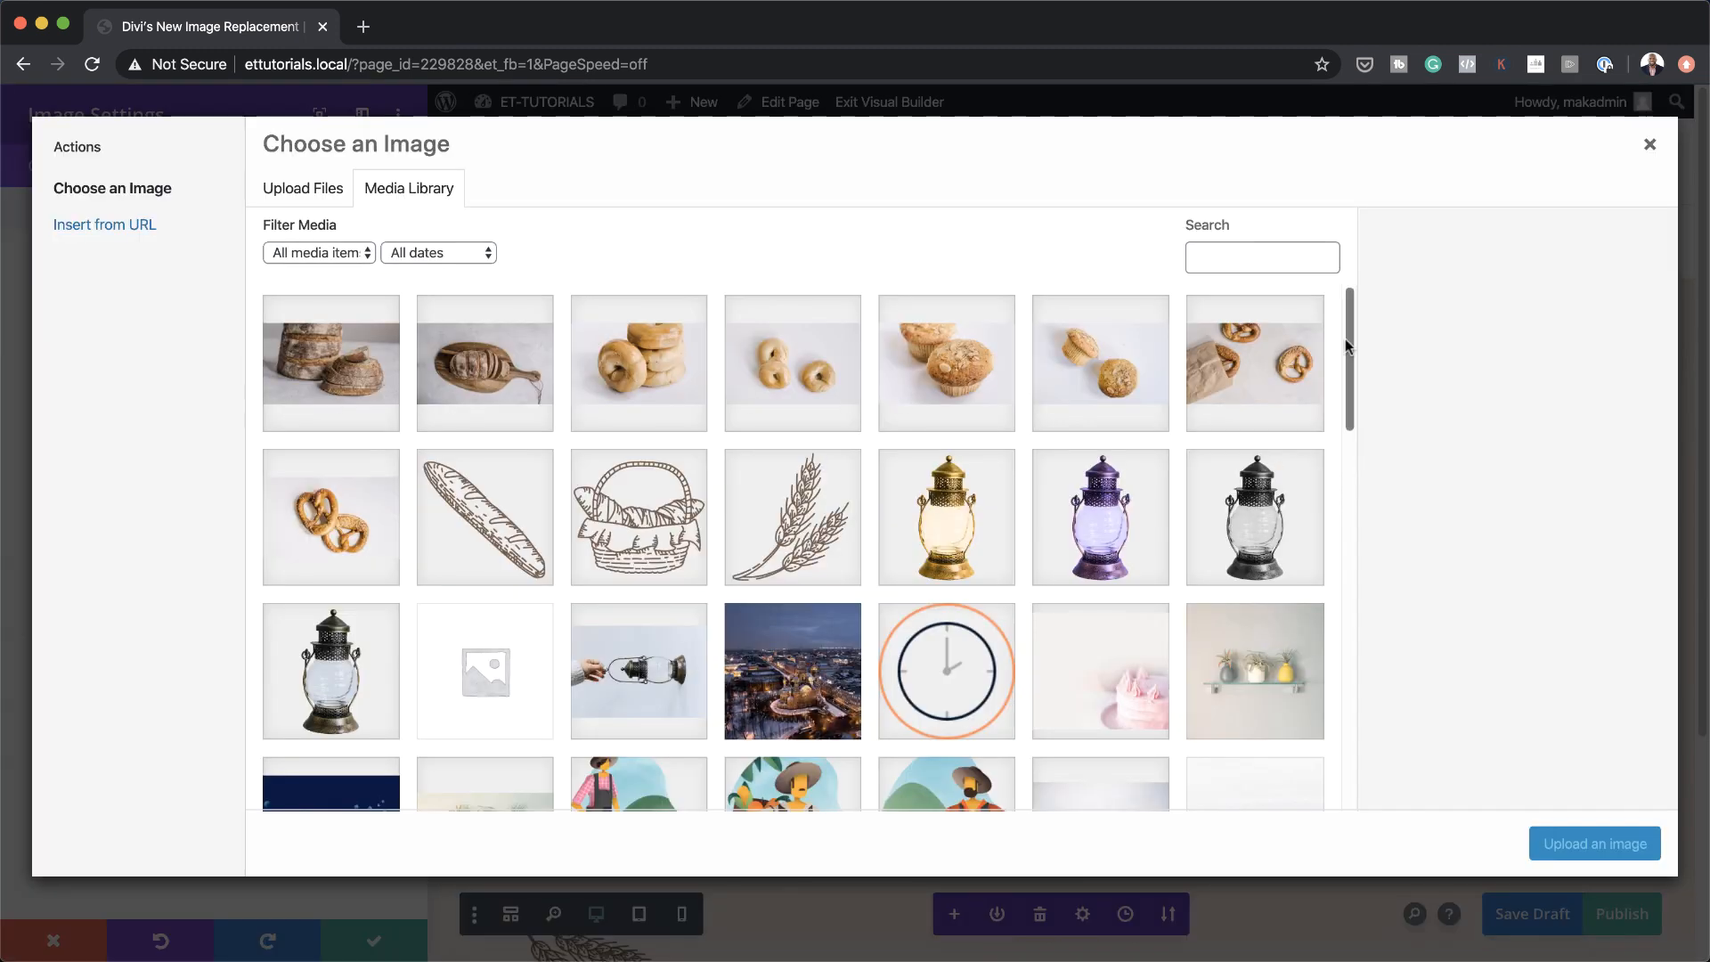
{"action": "left_click", "coordinate": [301, 540]}
{"action": "left_click", "coordinate": [1581, 843]}
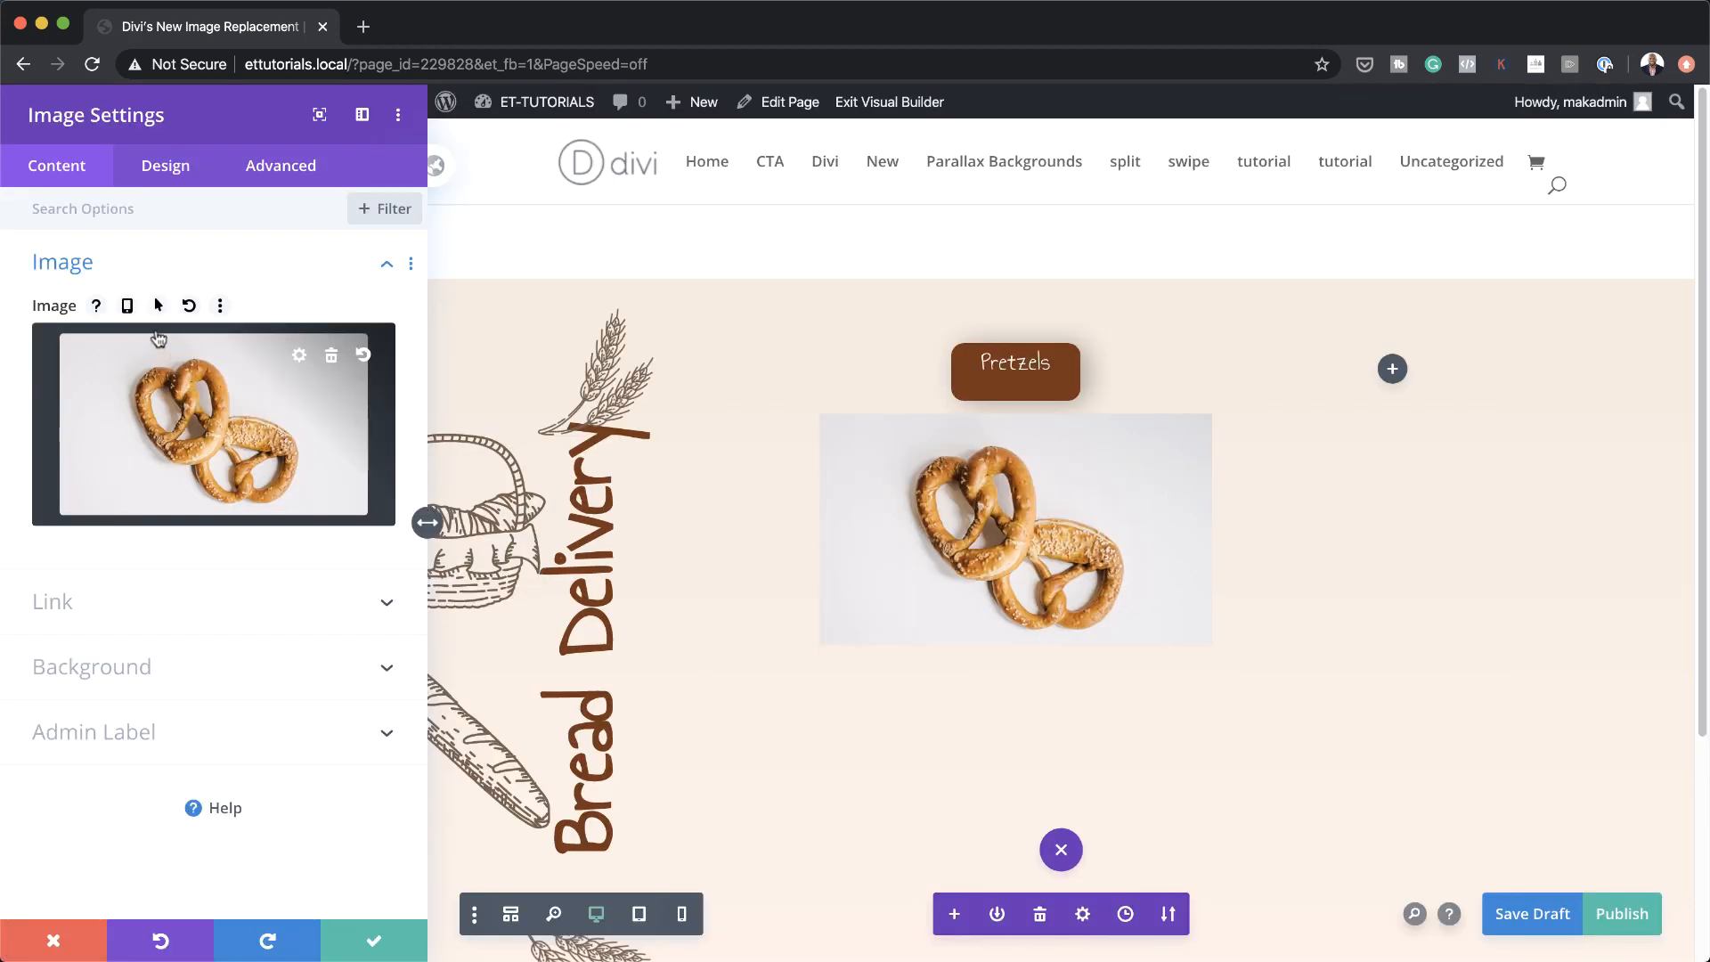
Enable the hover state for the pretzel image and assign slide8-1.jpg, the pretzels with the paper bag, as its hover image
{"action": "left_click", "coordinate": [158, 305]}
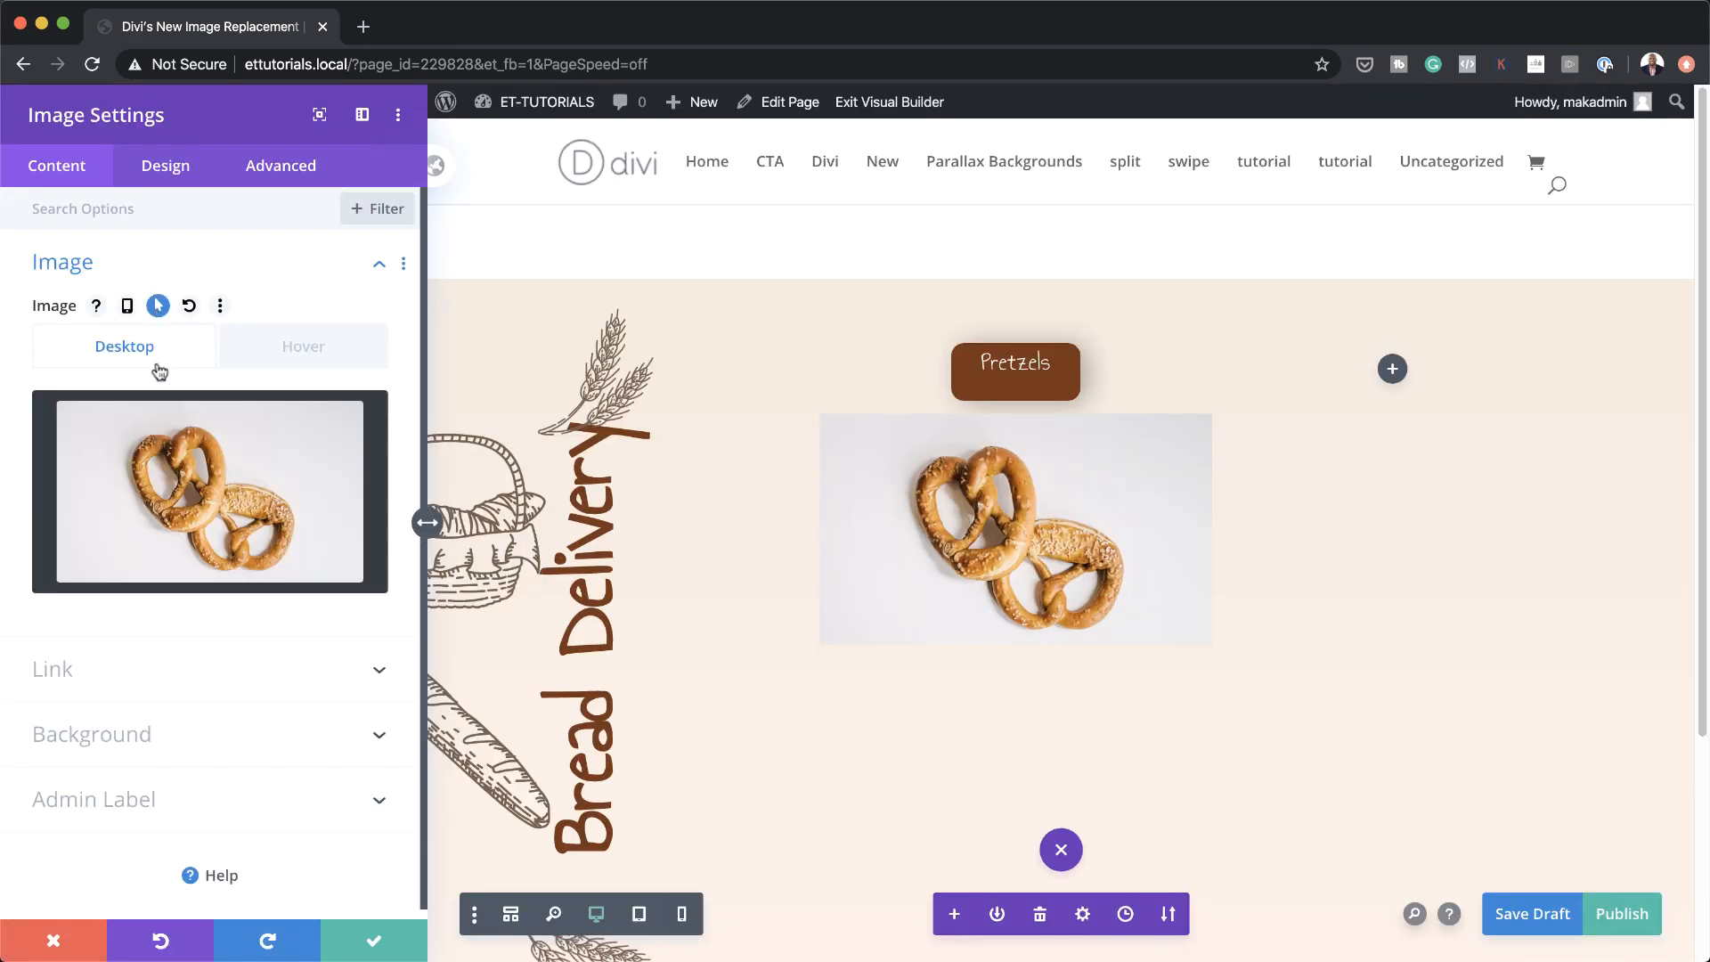
{"action": "left_click", "coordinate": [330, 353]}
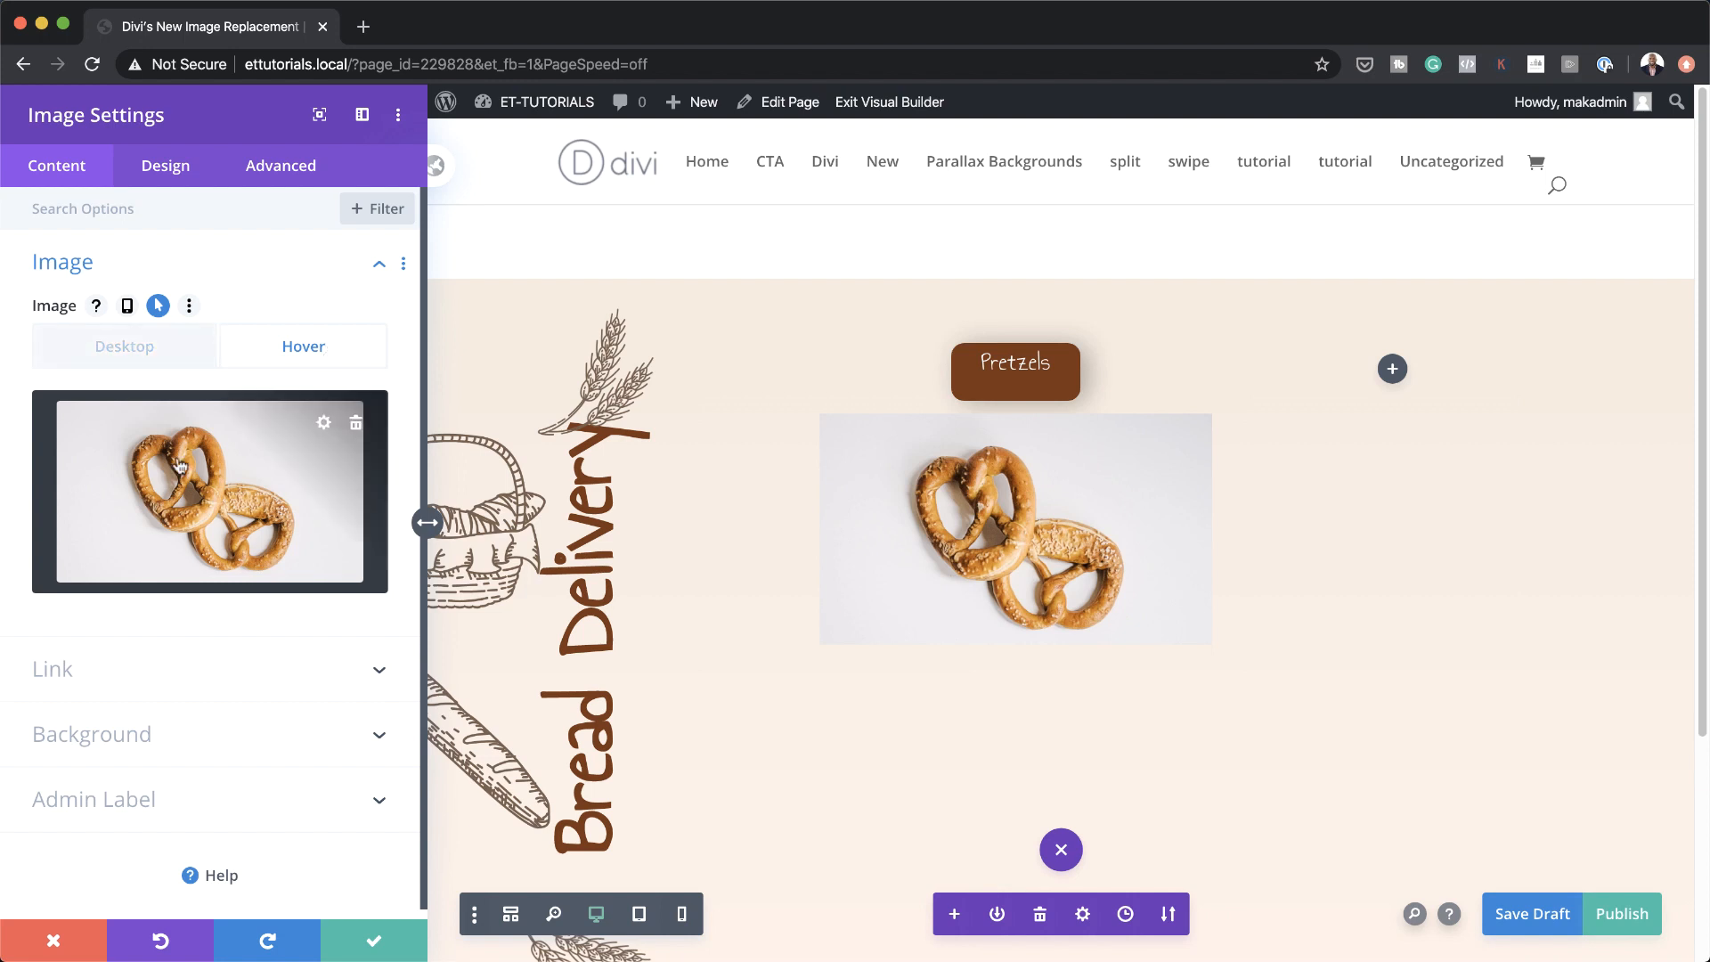
{"action": "left_click", "coordinate": [126, 350]}
{"action": "left_click", "coordinate": [314, 347]}
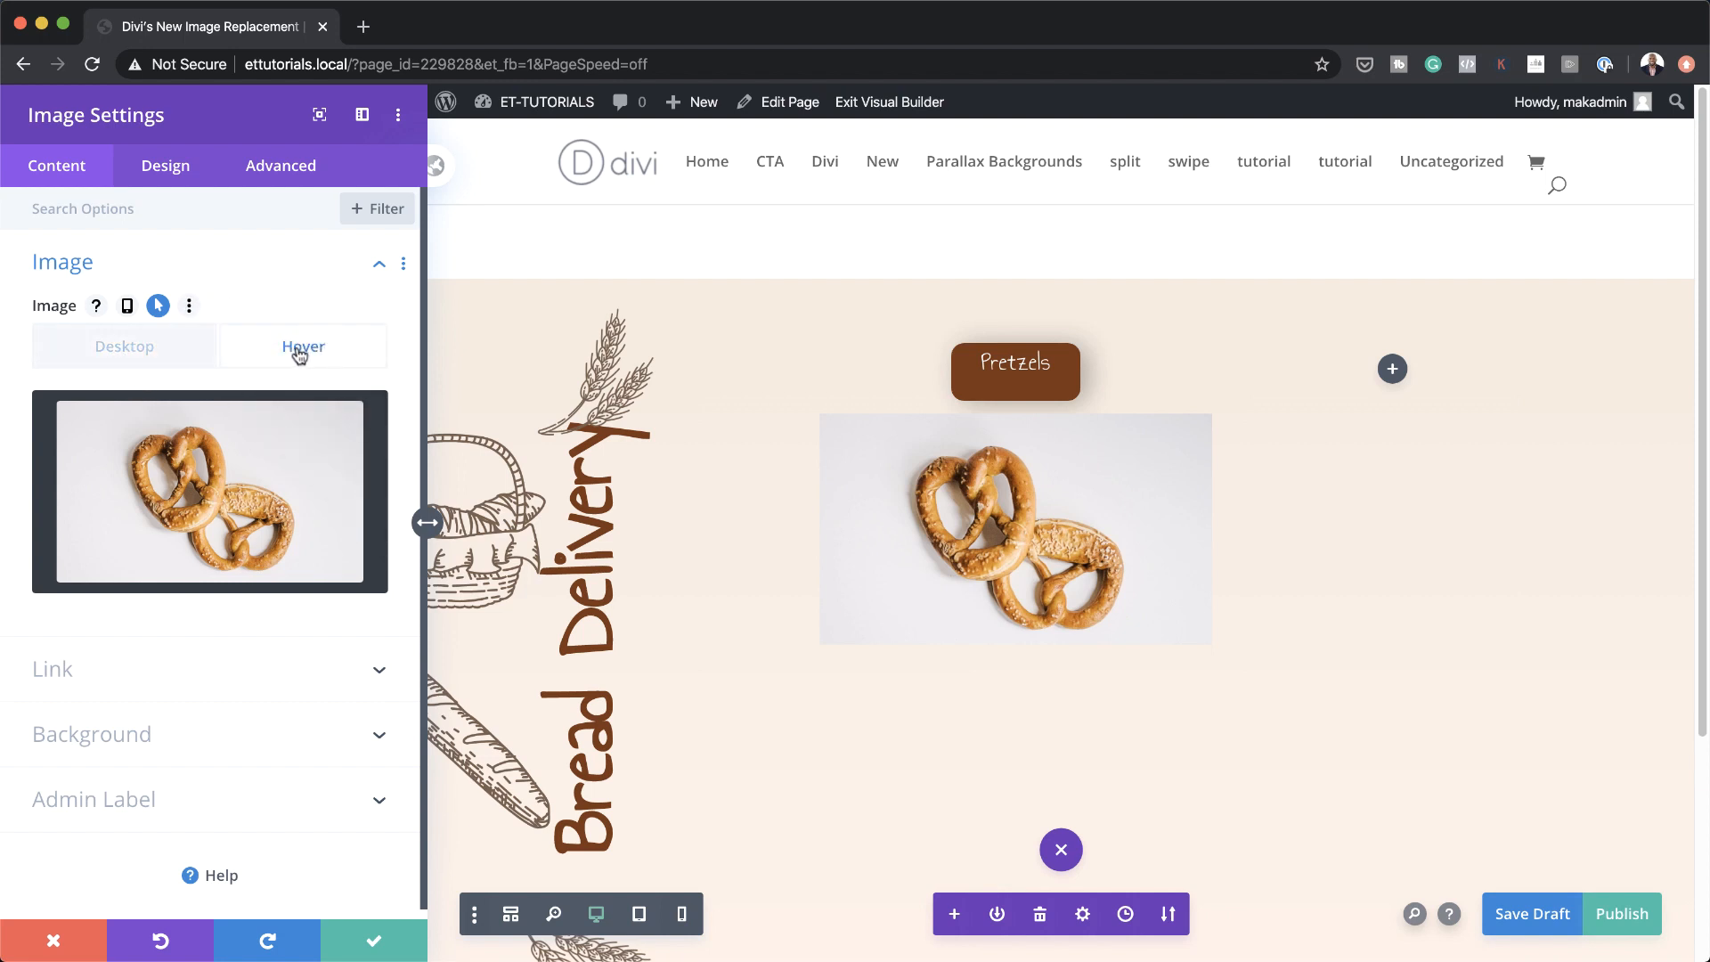
{"action": "left_click", "coordinate": [249, 481]}
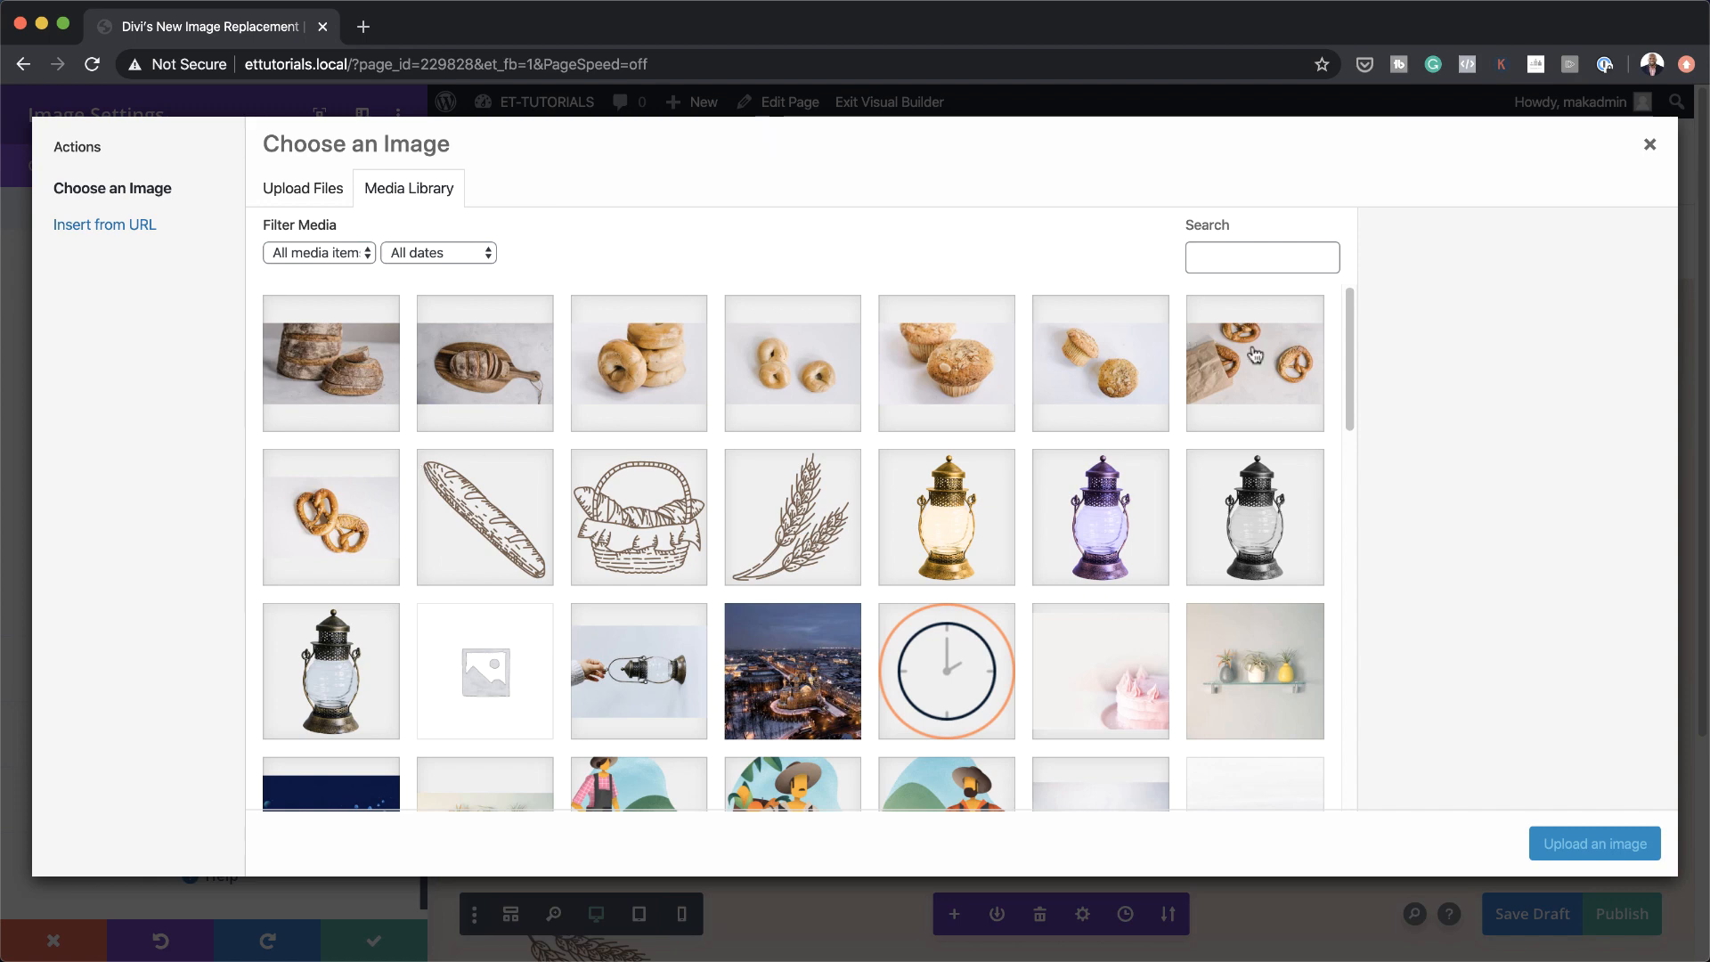
{"action": "left_click", "coordinate": [1269, 385]}
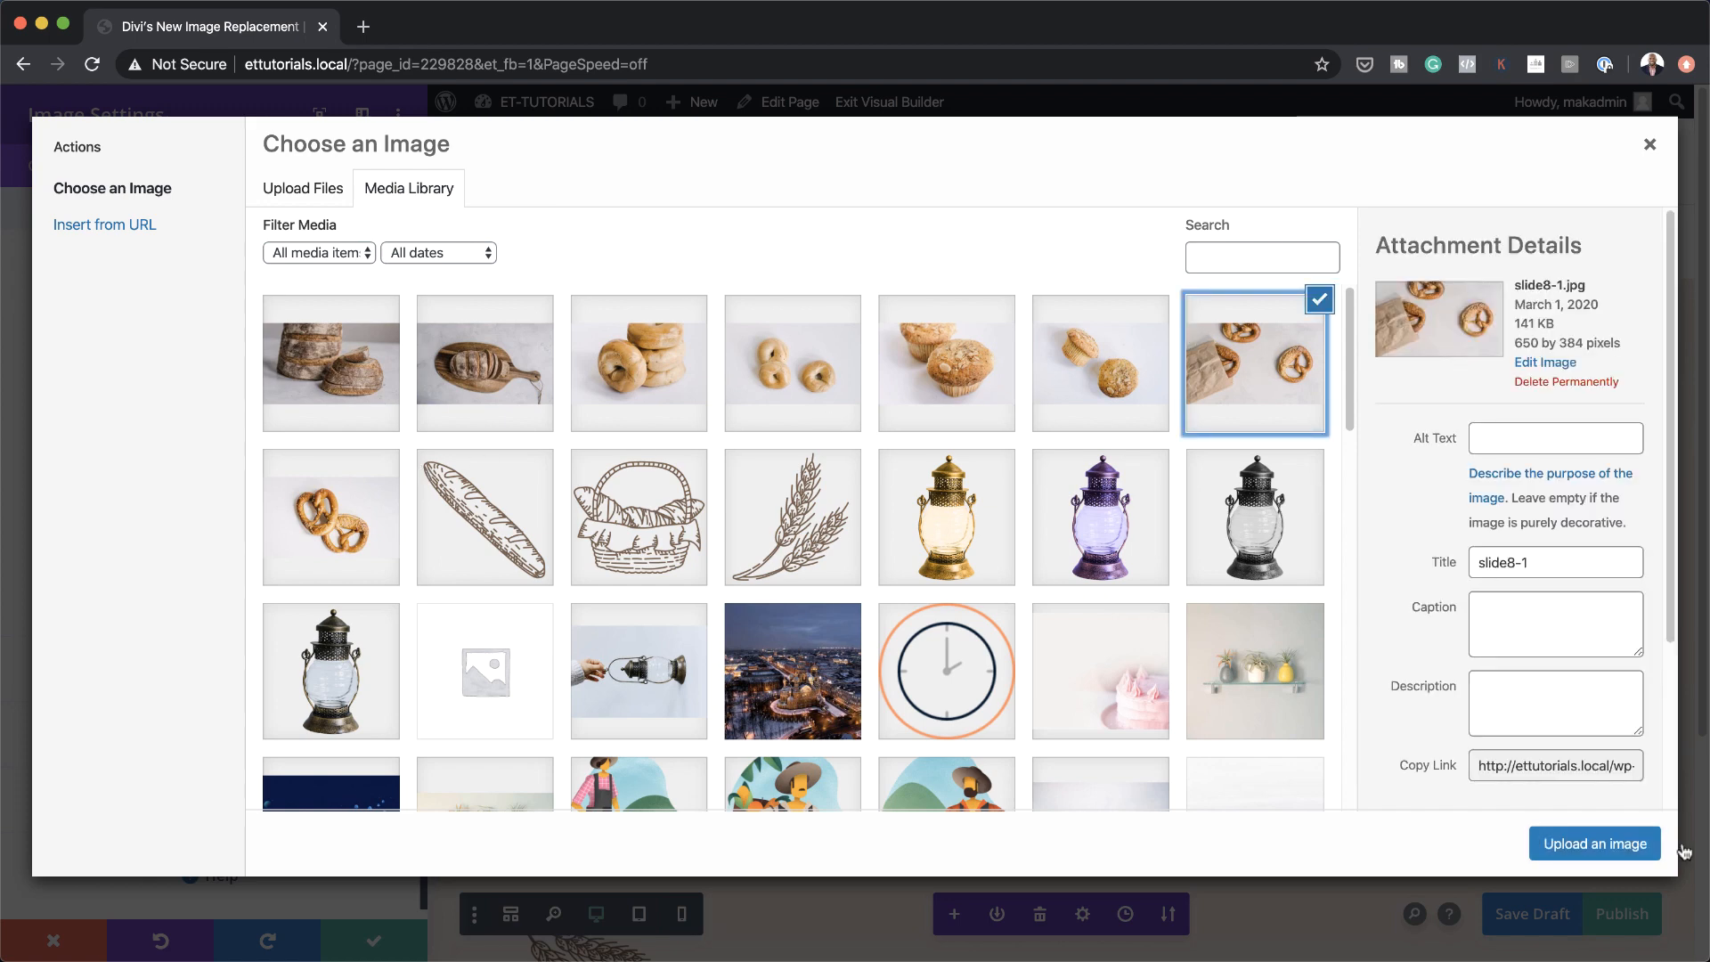
{"action": "left_click", "coordinate": [1644, 856]}
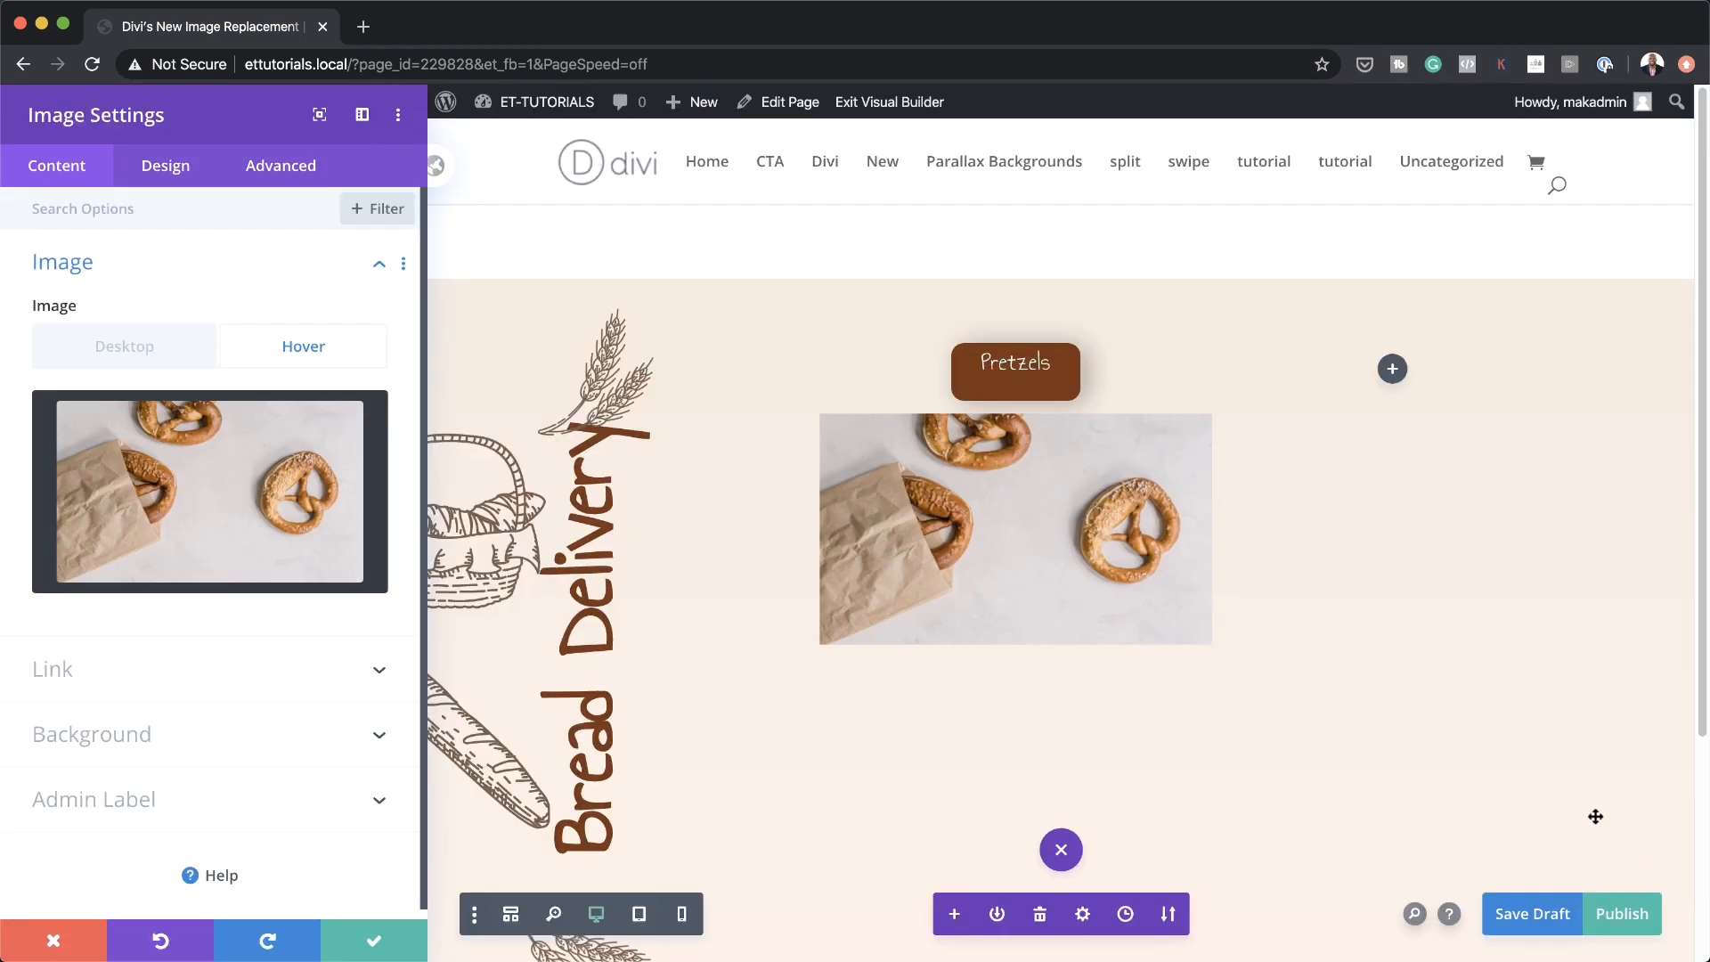
Turn on Force Fullwidth in the pretzel image's sizing options
{"action": "left_click", "coordinate": [168, 175]}
{"action": "left_click", "coordinate": [99, 326]}
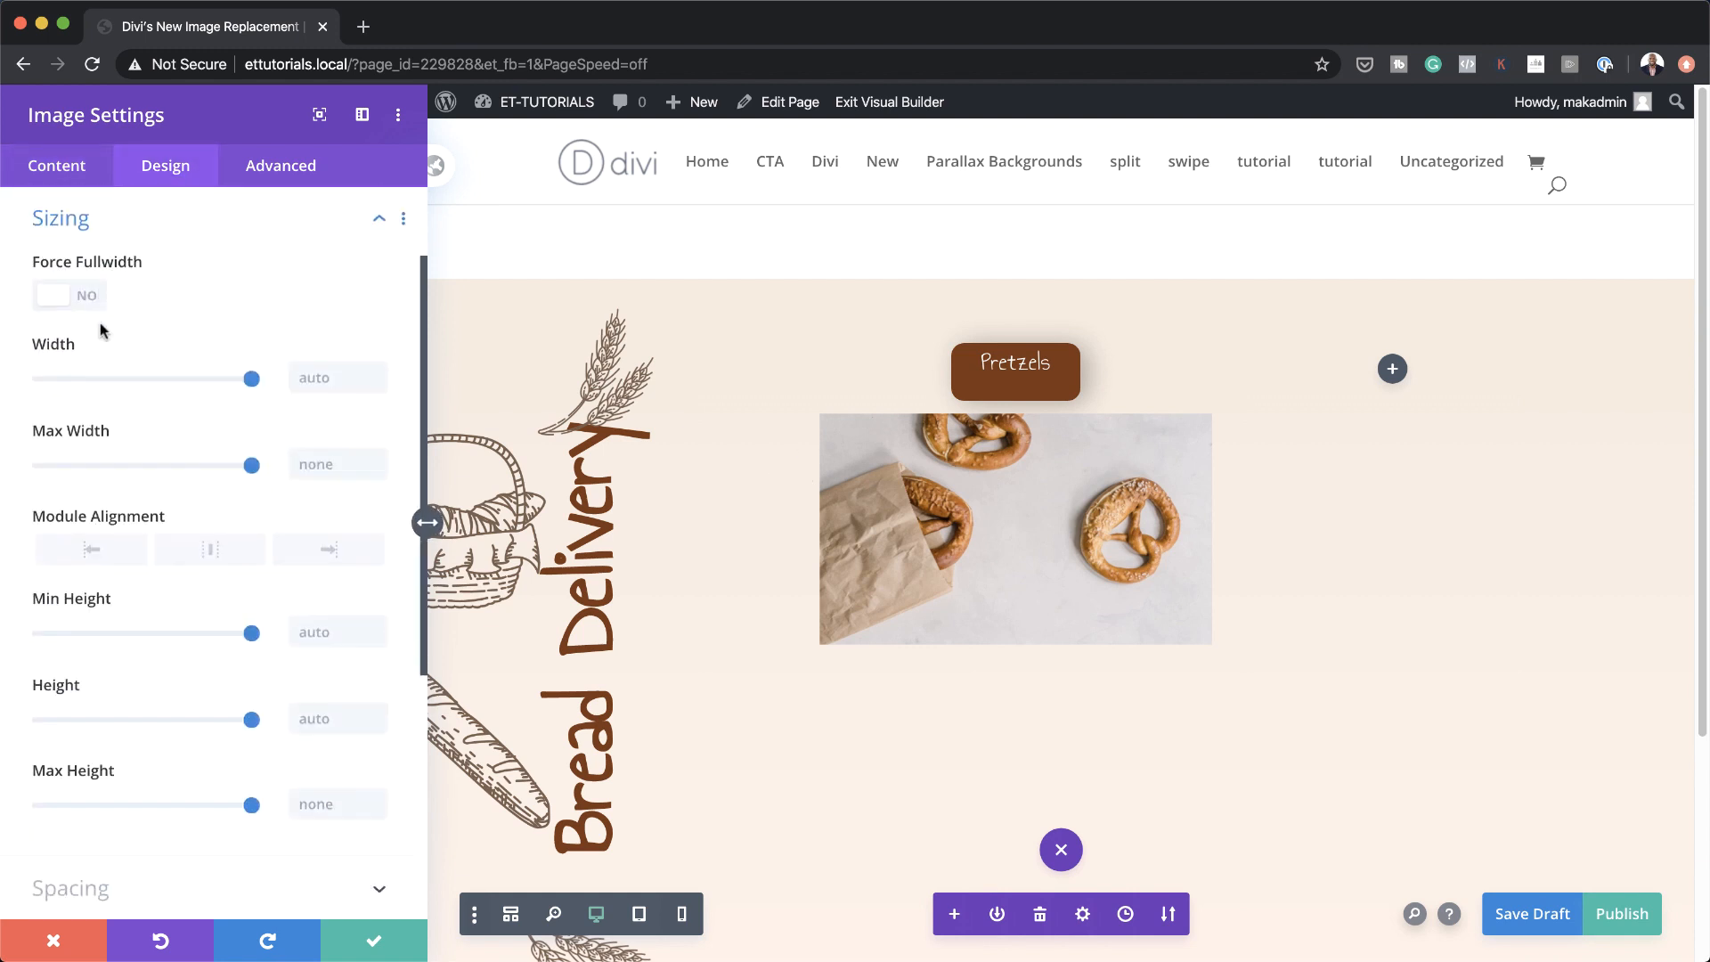
{"action": "left_click", "coordinate": [87, 303]}
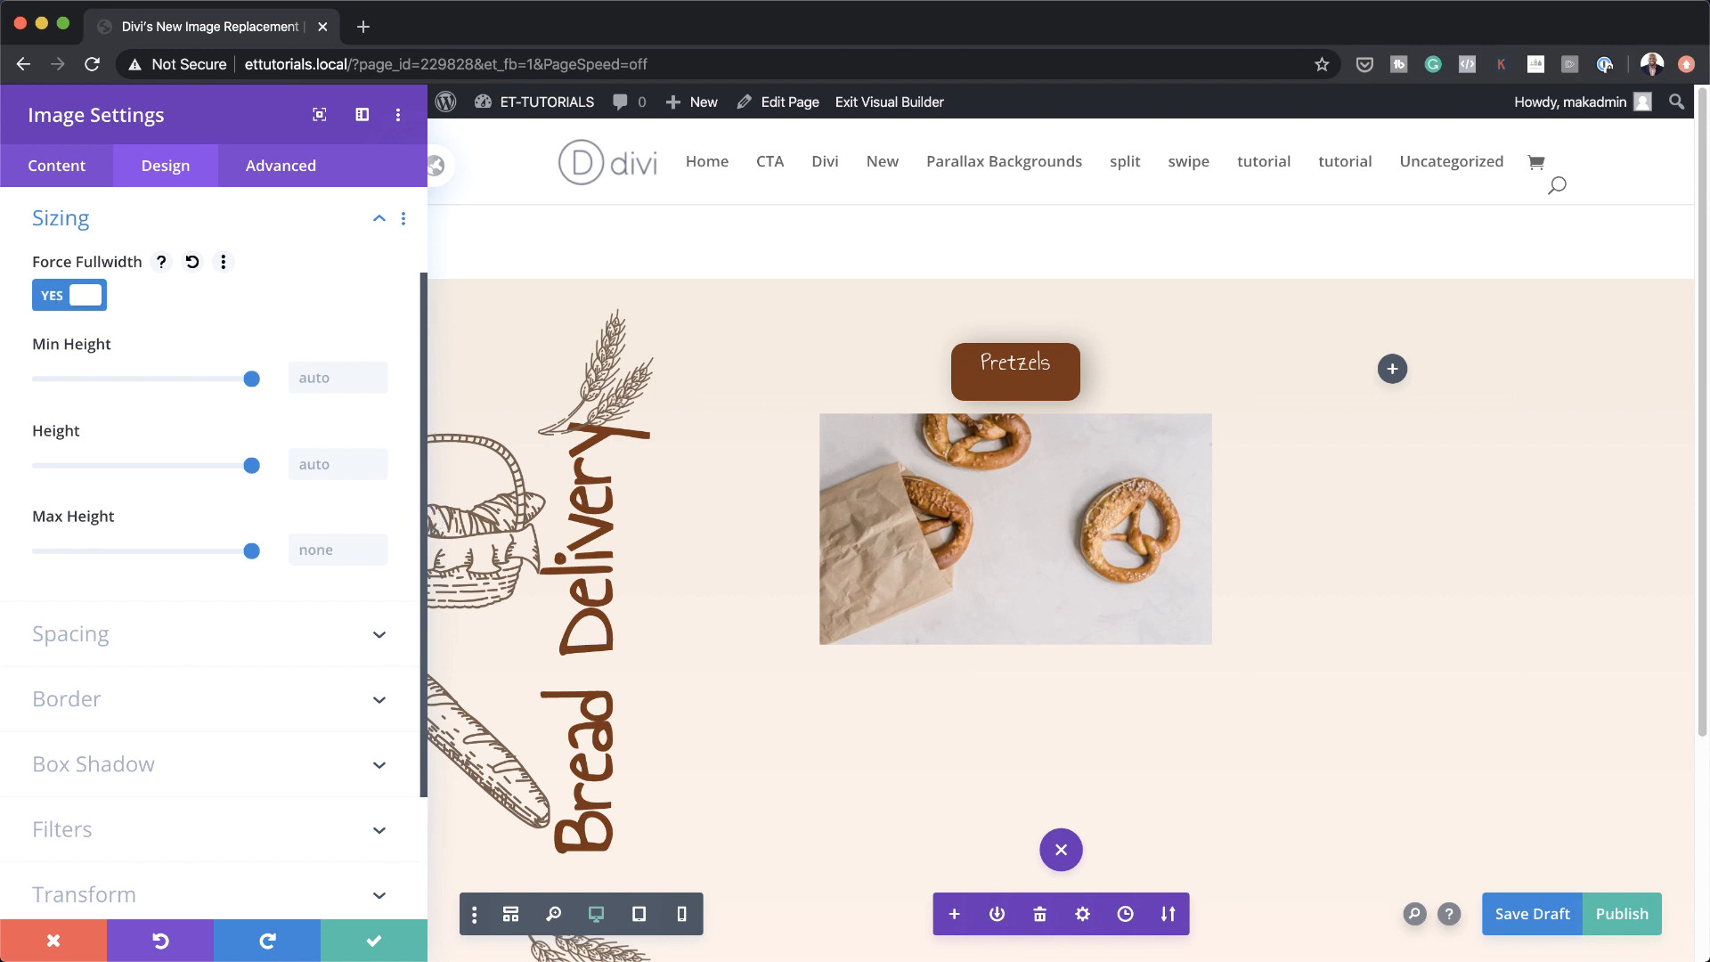
Set the pretzel image's margins to -2vw top, 4vw bottom and -5vw left
{"action": "left_click", "coordinate": [96, 636]}
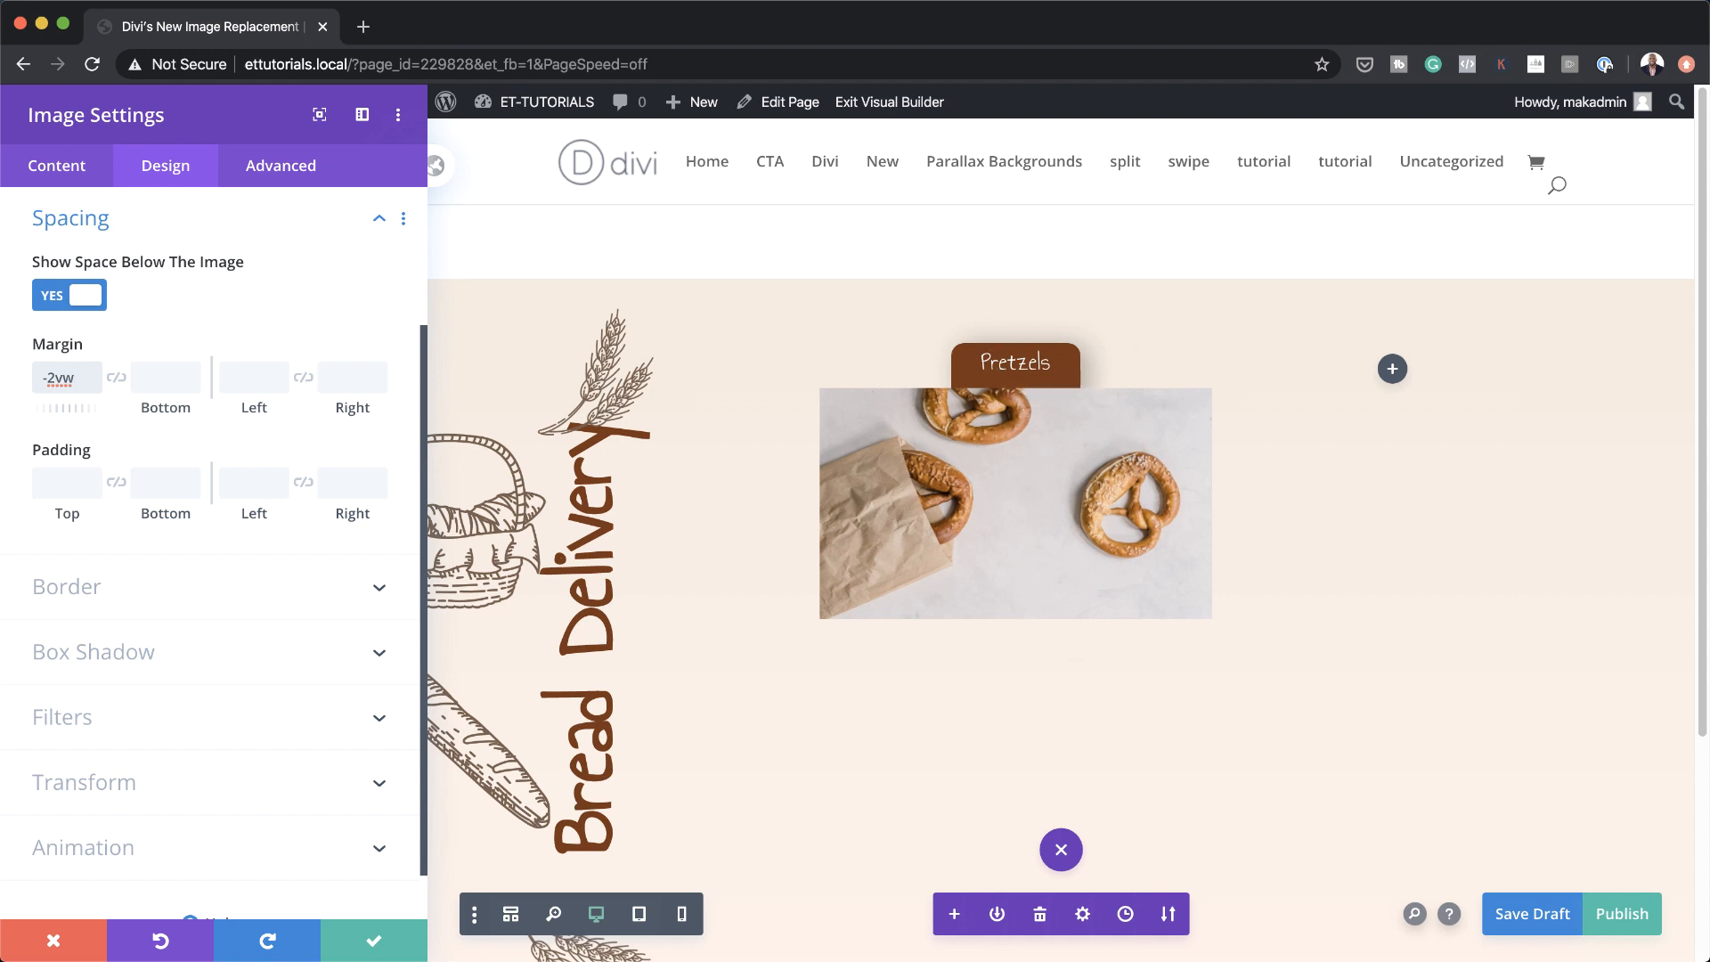
{"action": "key", "text": "super+Tab"}
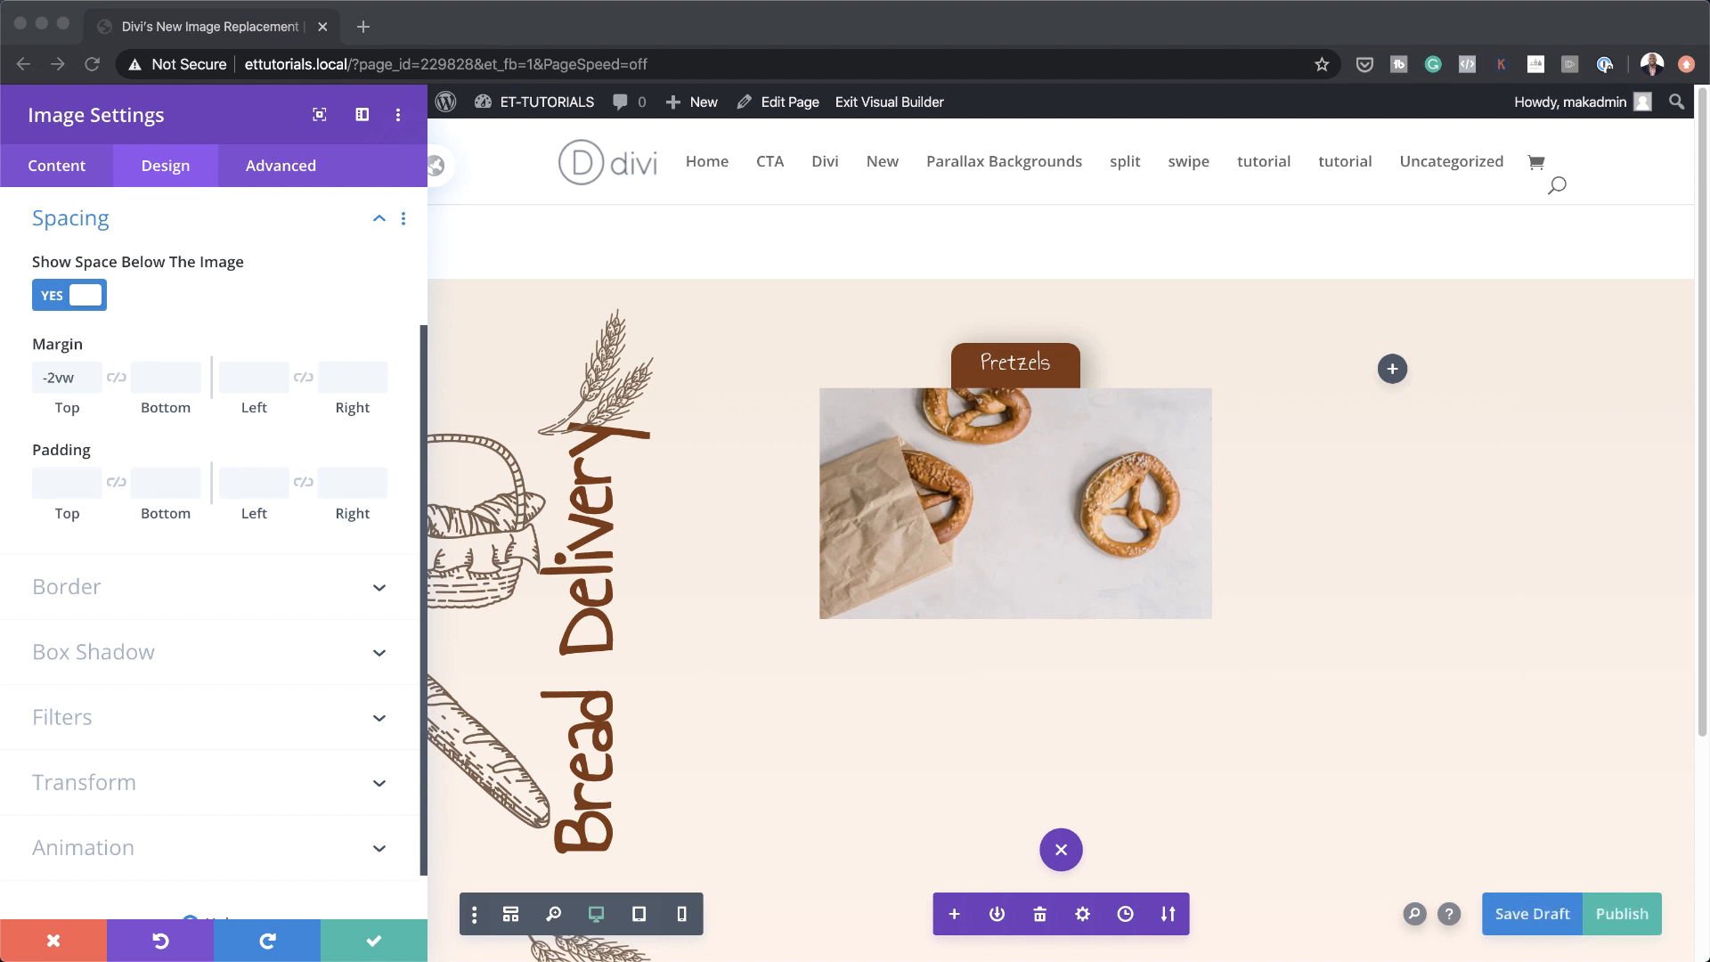
{"action": "left_click", "coordinate": [169, 377]}
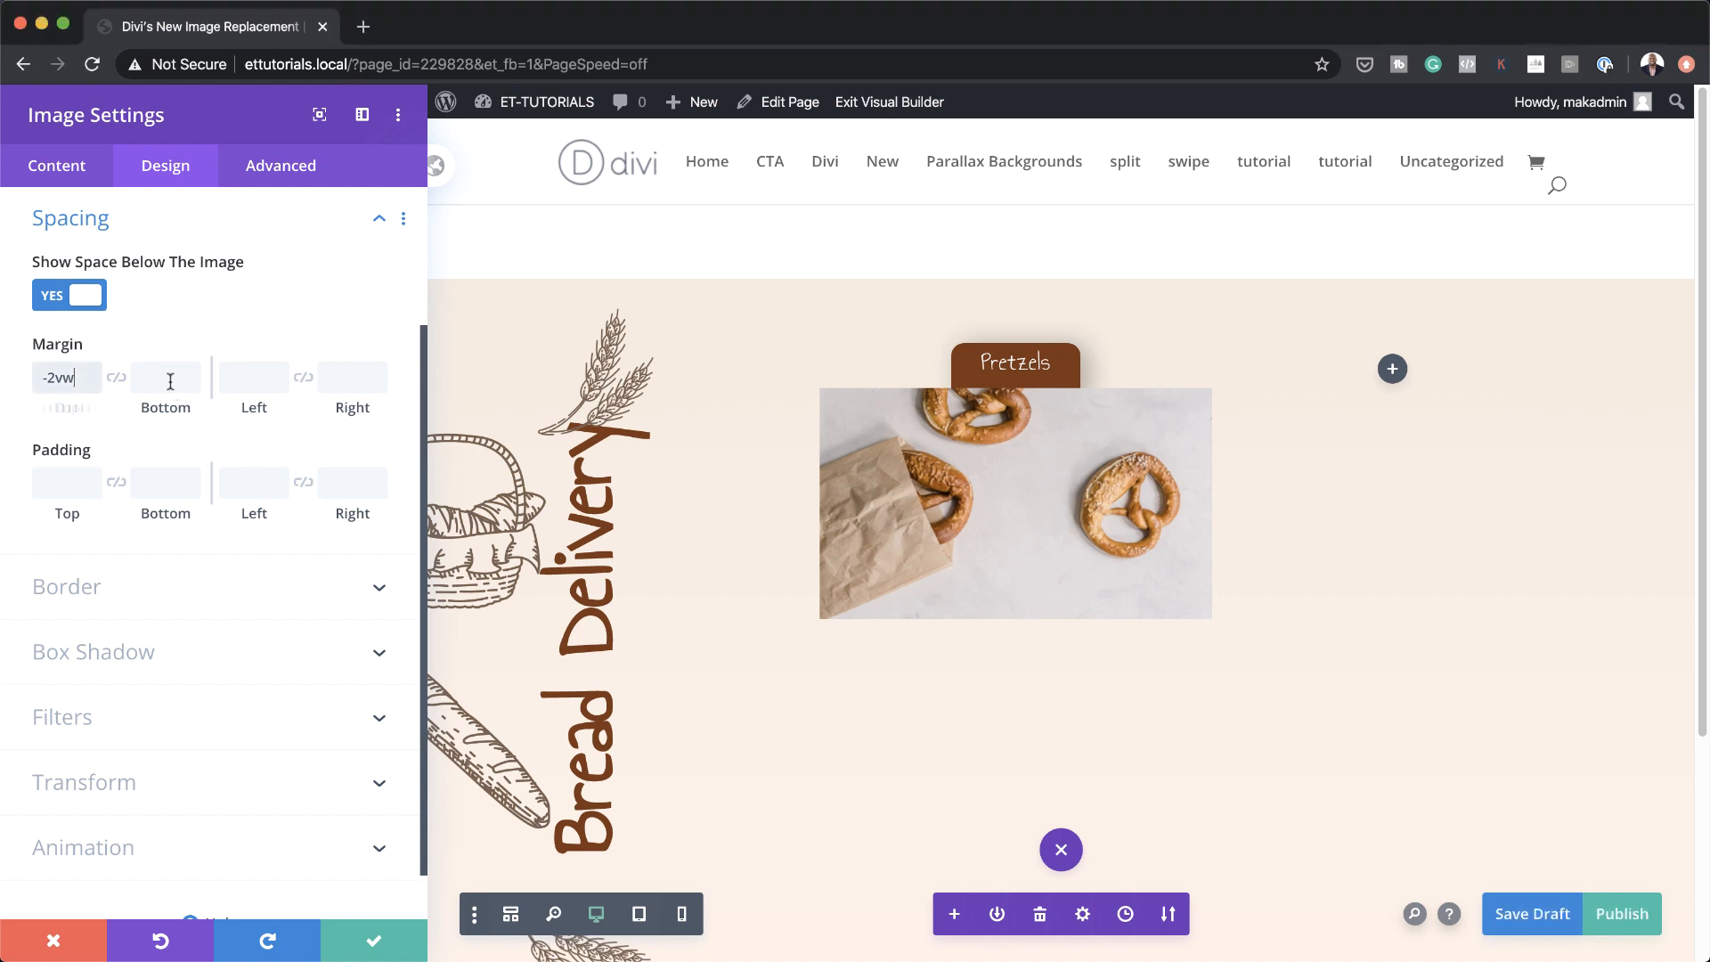
{"action": "type", "text": "4vw"}
{"action": "key", "text": "super+Tab"}
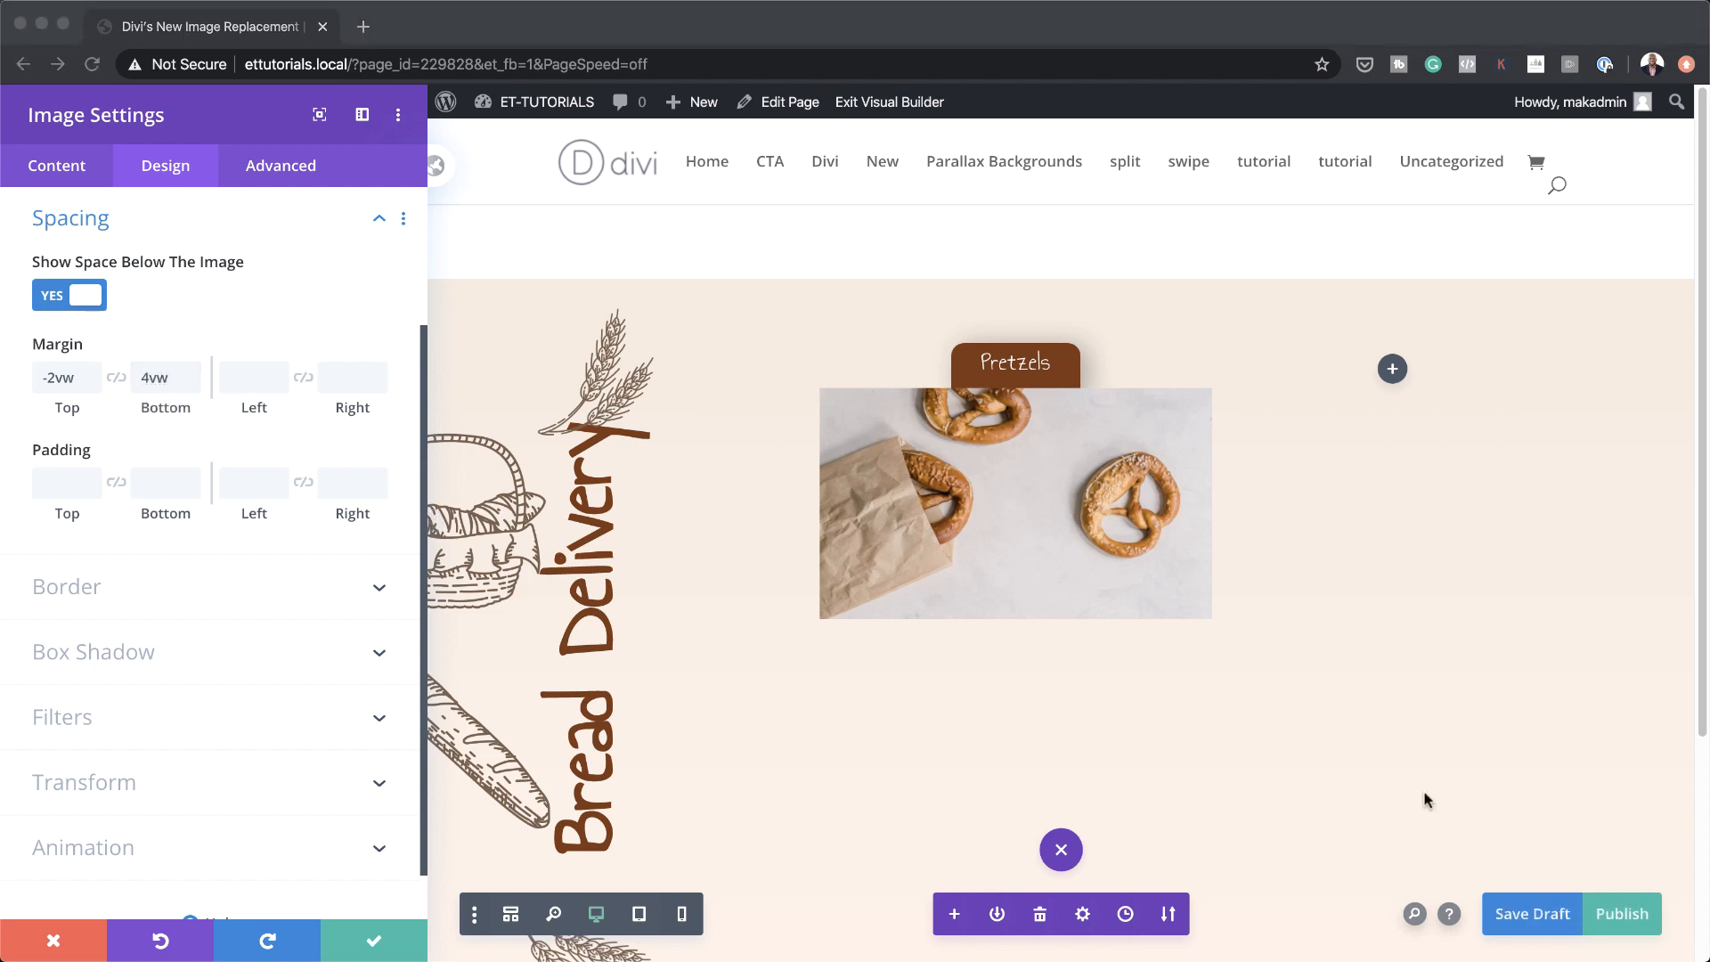
{"action": "left_click", "coordinate": [241, 378]}
{"action": "type", "text": "-5vw"}
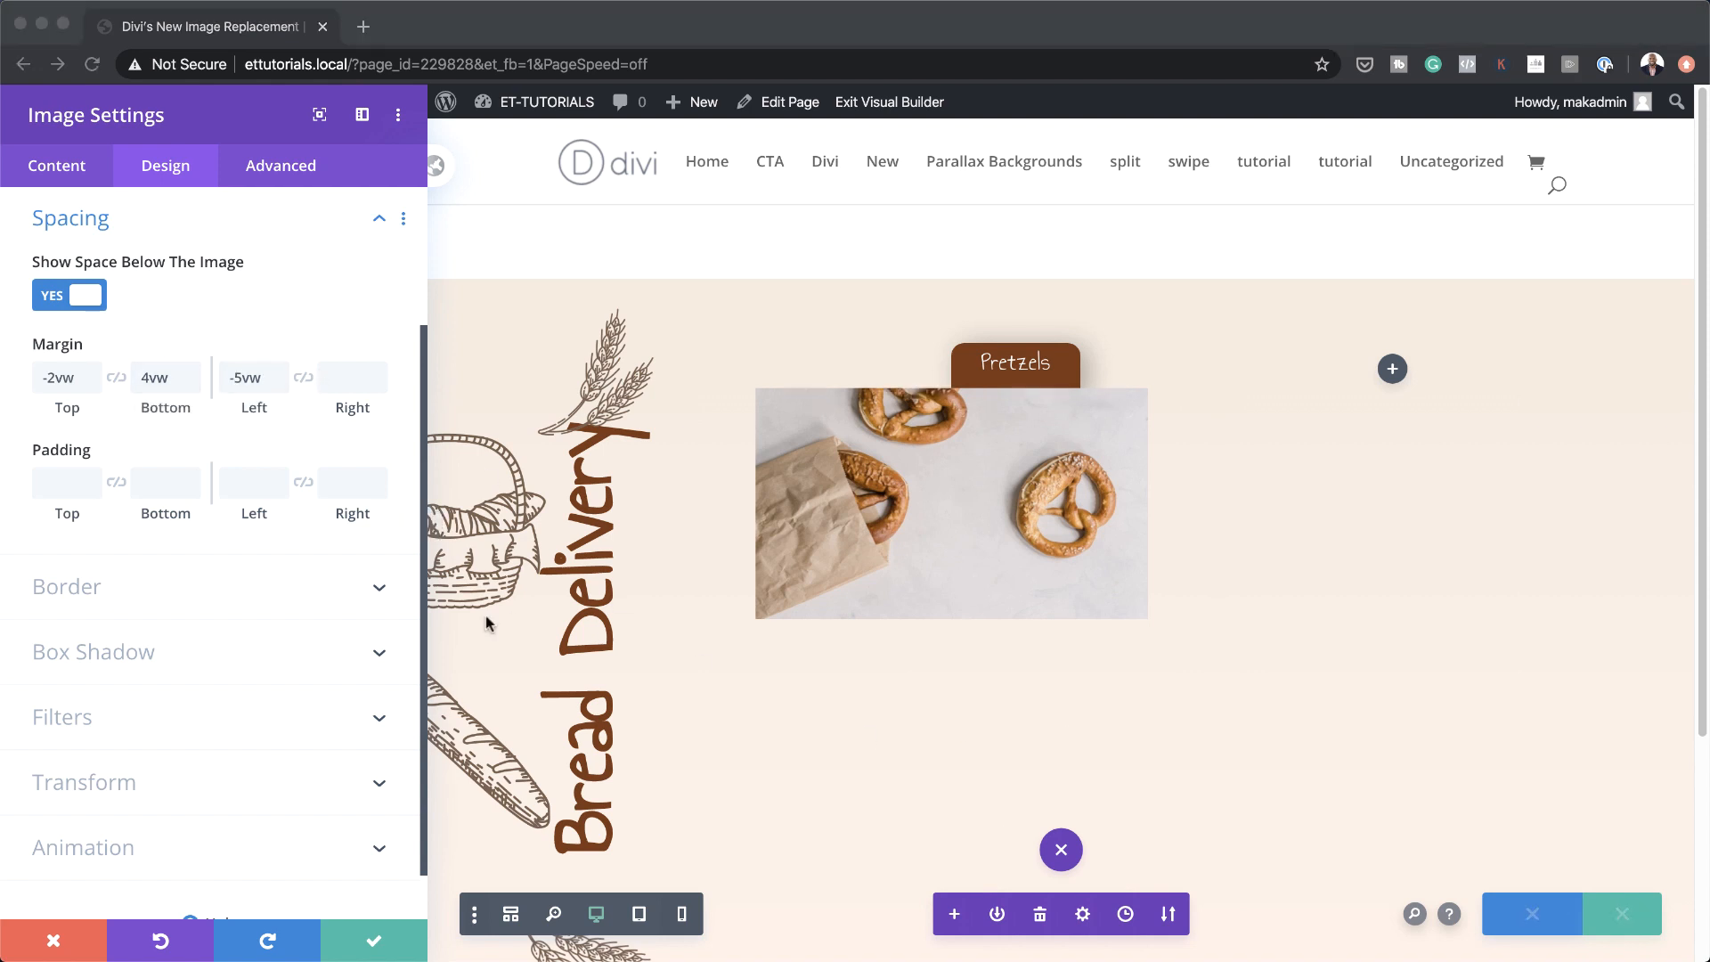
Round all four corners of the pretzel image by 10px
{"action": "left_click", "coordinate": [107, 594]}
{"action": "left_click", "coordinate": [99, 589]}
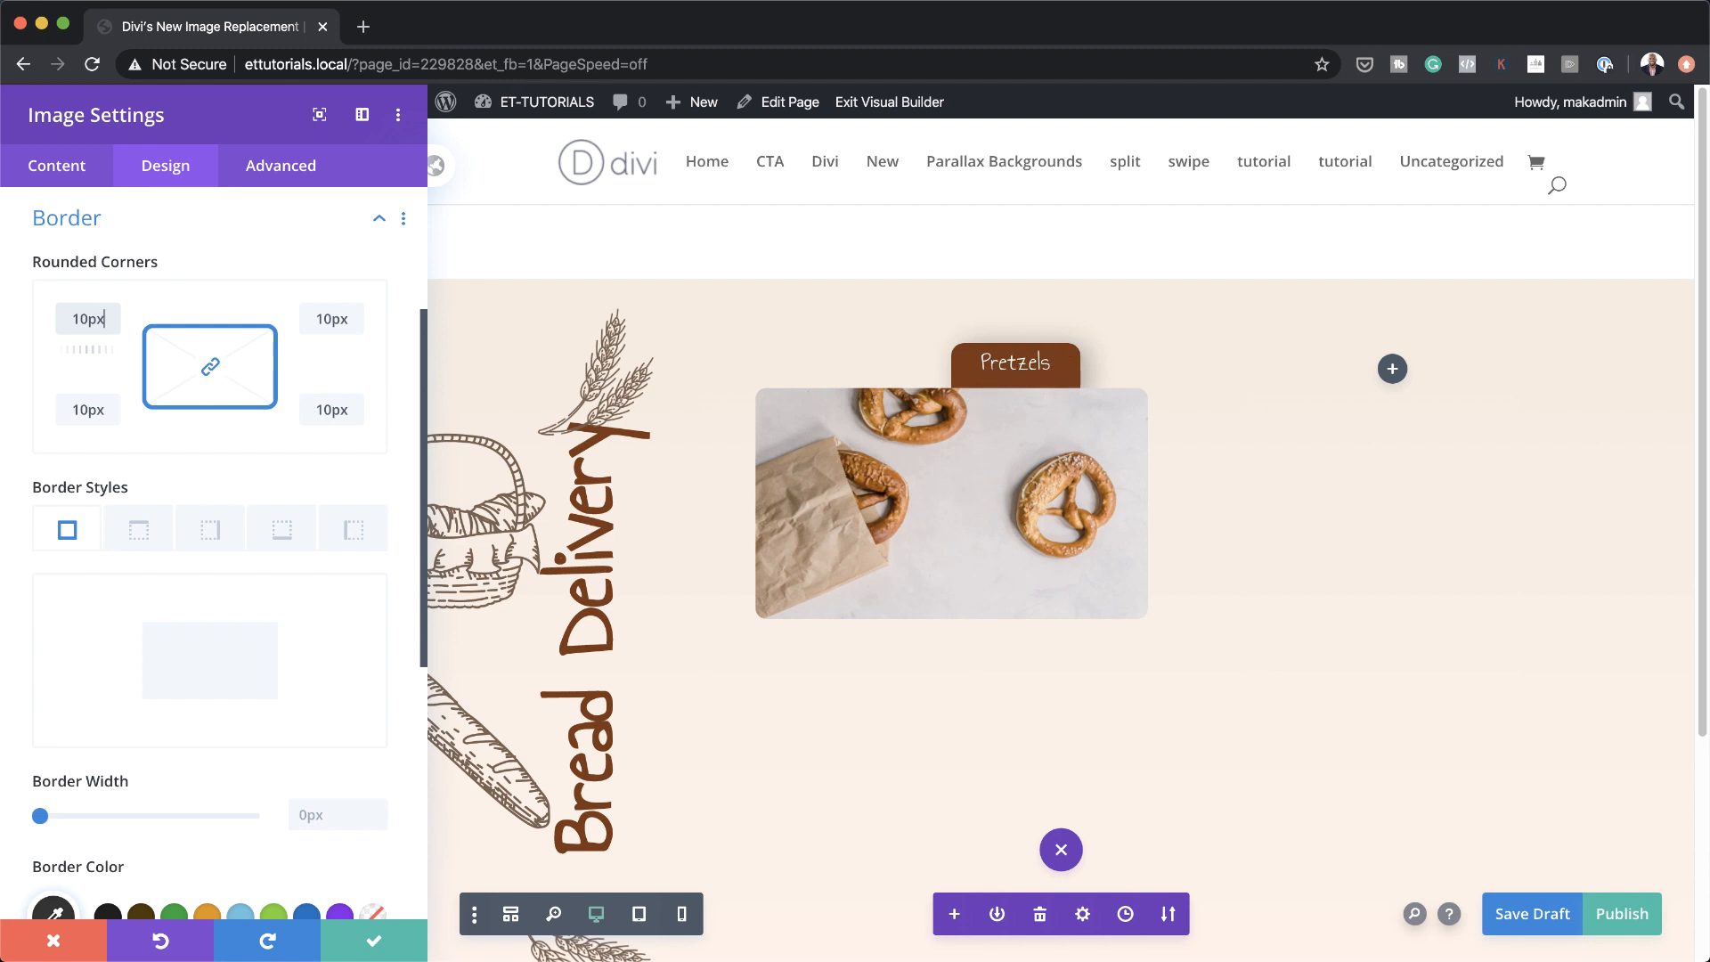
Apply the second box shadow preset to the pretzel image, with 20px vertical position and 80px blur strength
{"action": "scroll", "coordinate": [337, 808], "scroll_direction": "down", "scroll_amount": 5}
{"action": "left_click", "coordinate": [140, 592]}
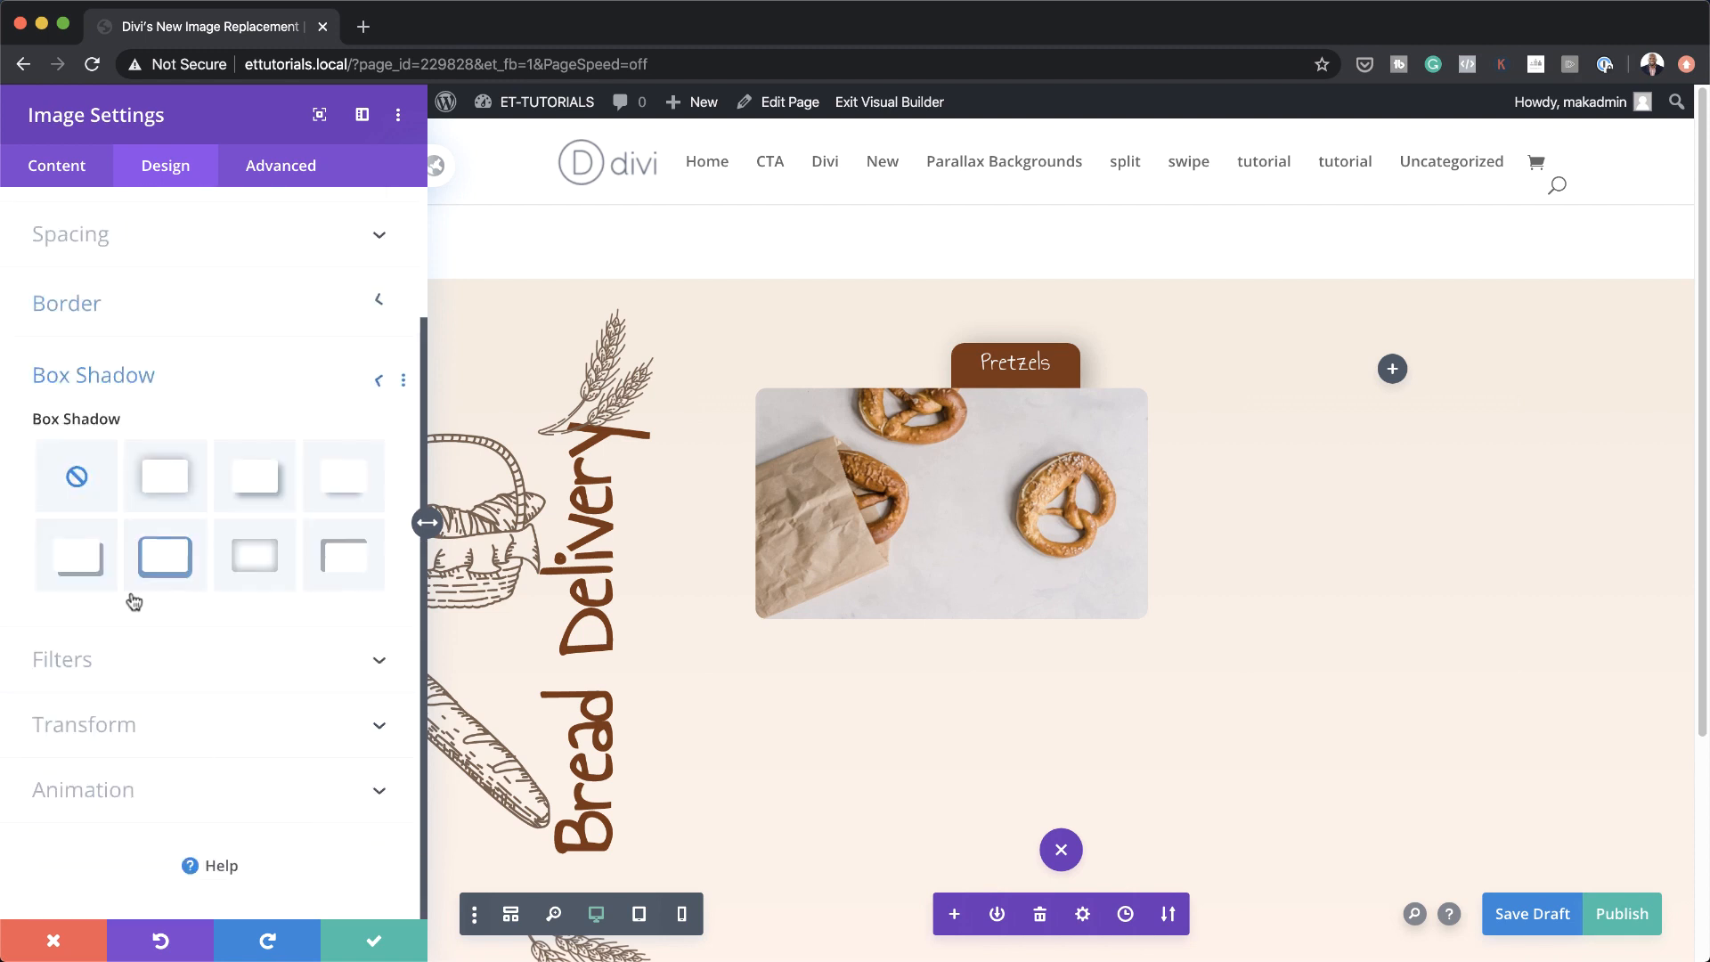
{"action": "left_click", "coordinate": [247, 484]}
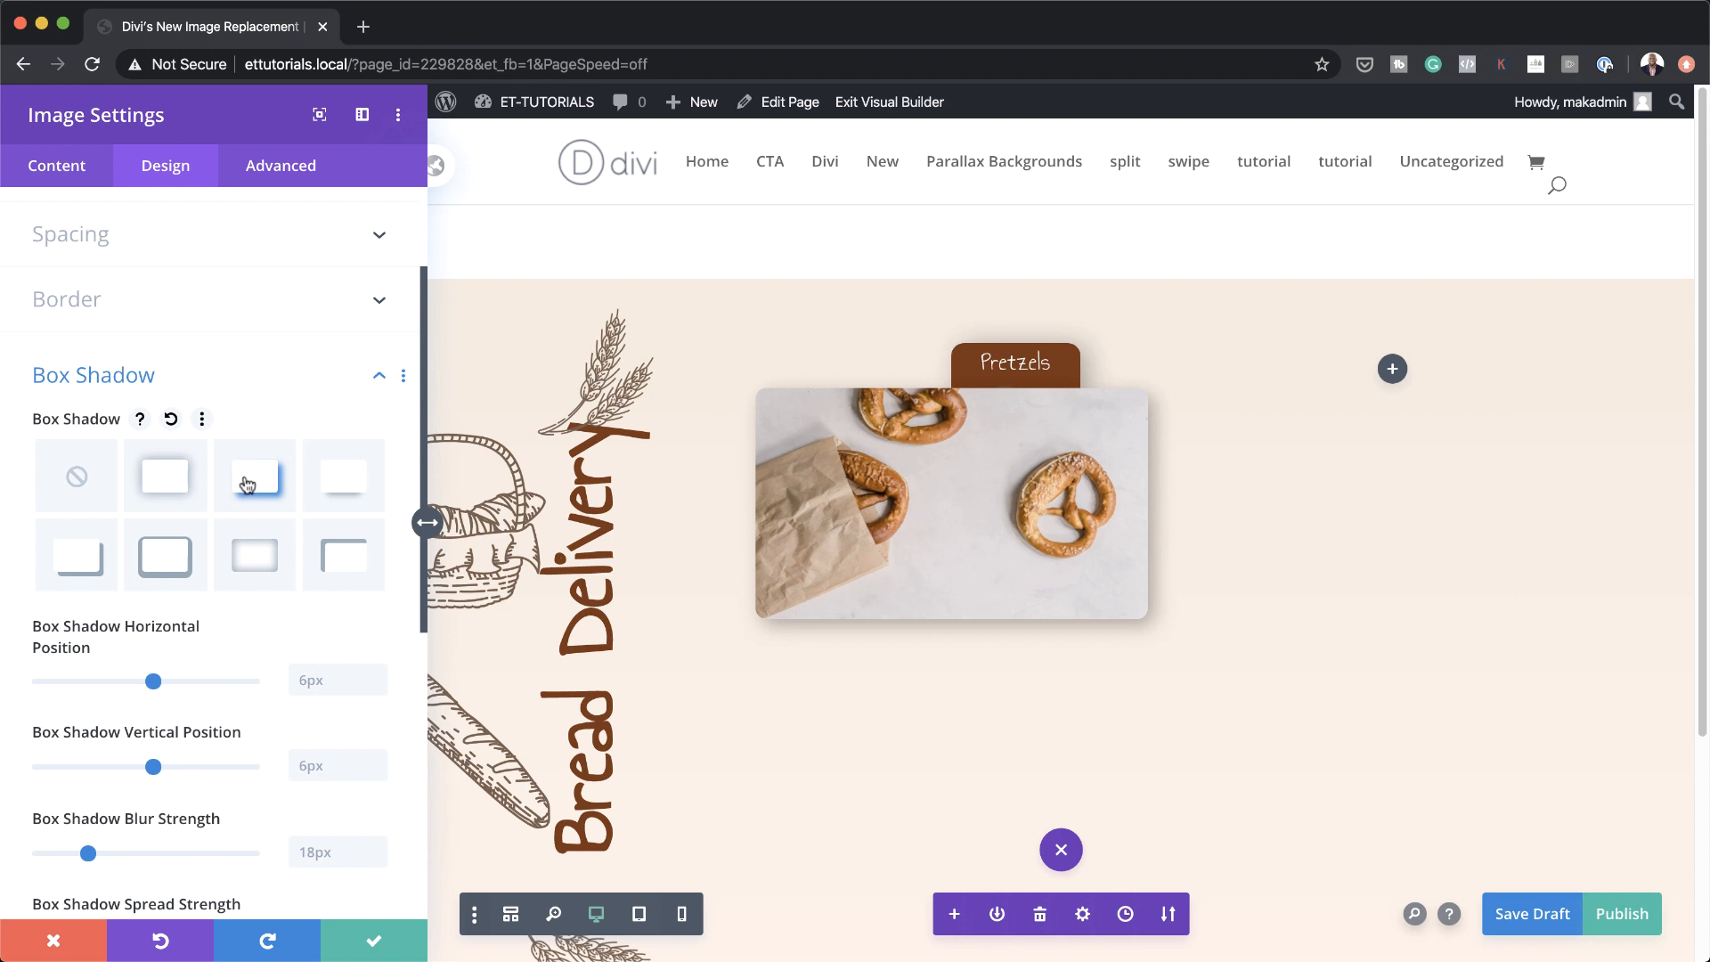
{"action": "left_click", "coordinate": [317, 765]}
{"action": "type", "text": "20"}
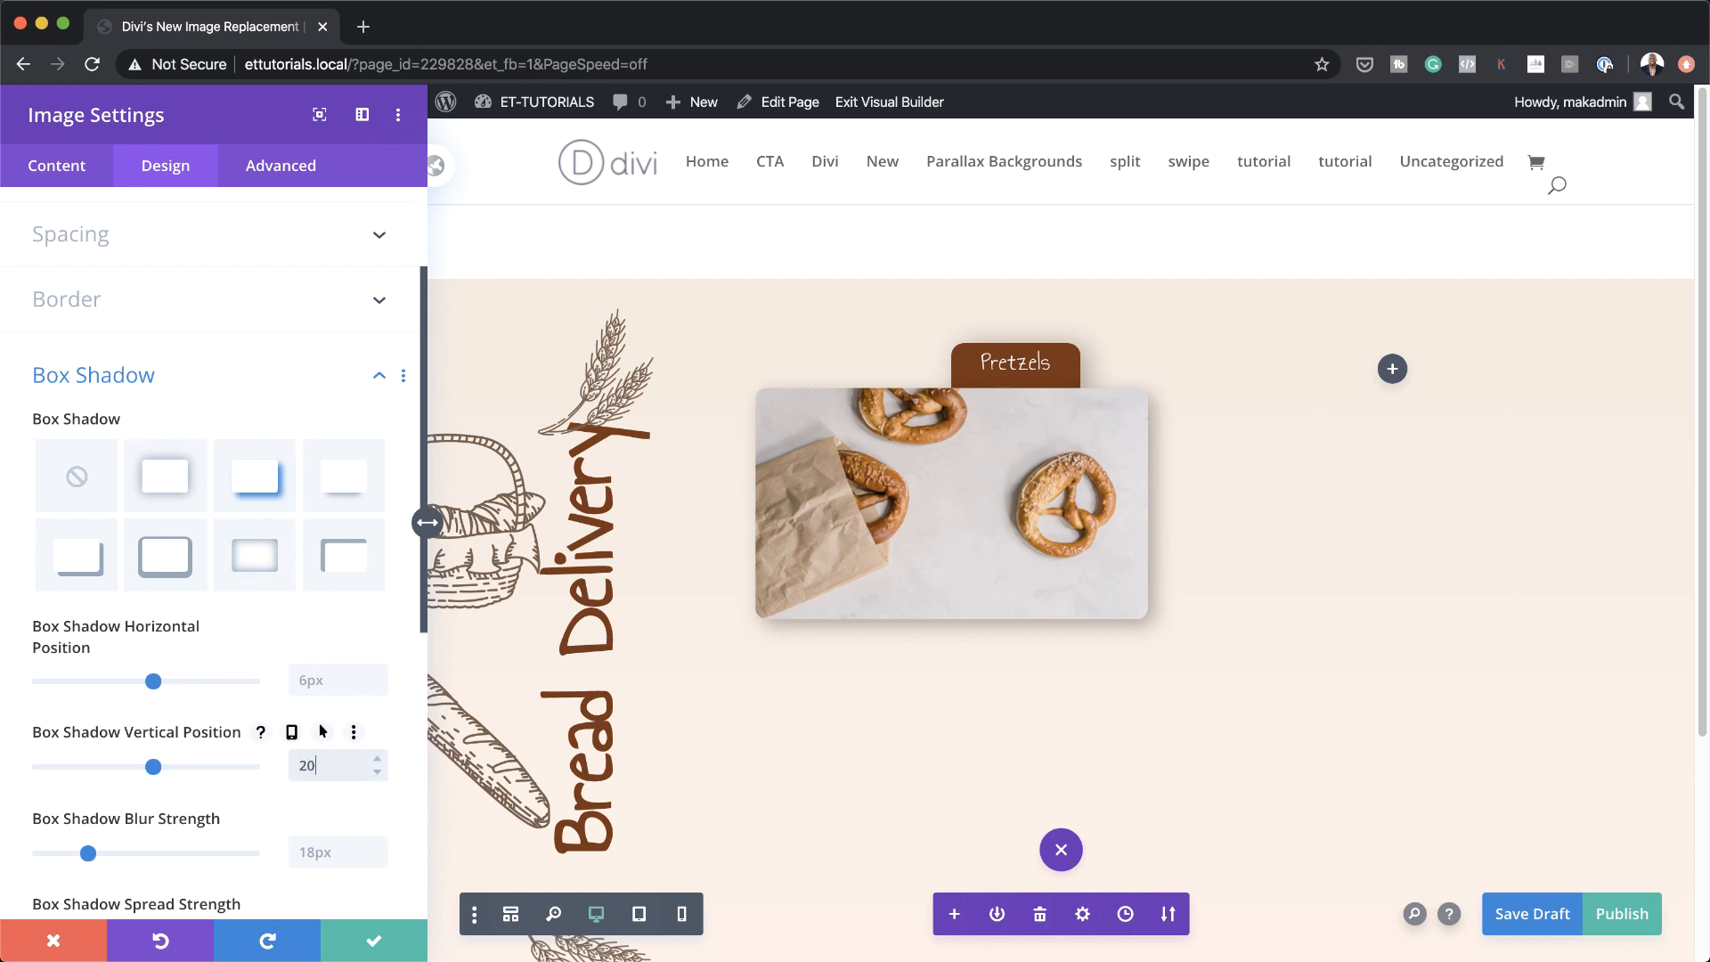
{"action": "type", "text": "px"}
{"action": "scroll", "coordinate": [307, 806], "scroll_direction": "down", "scroll_amount": 1}
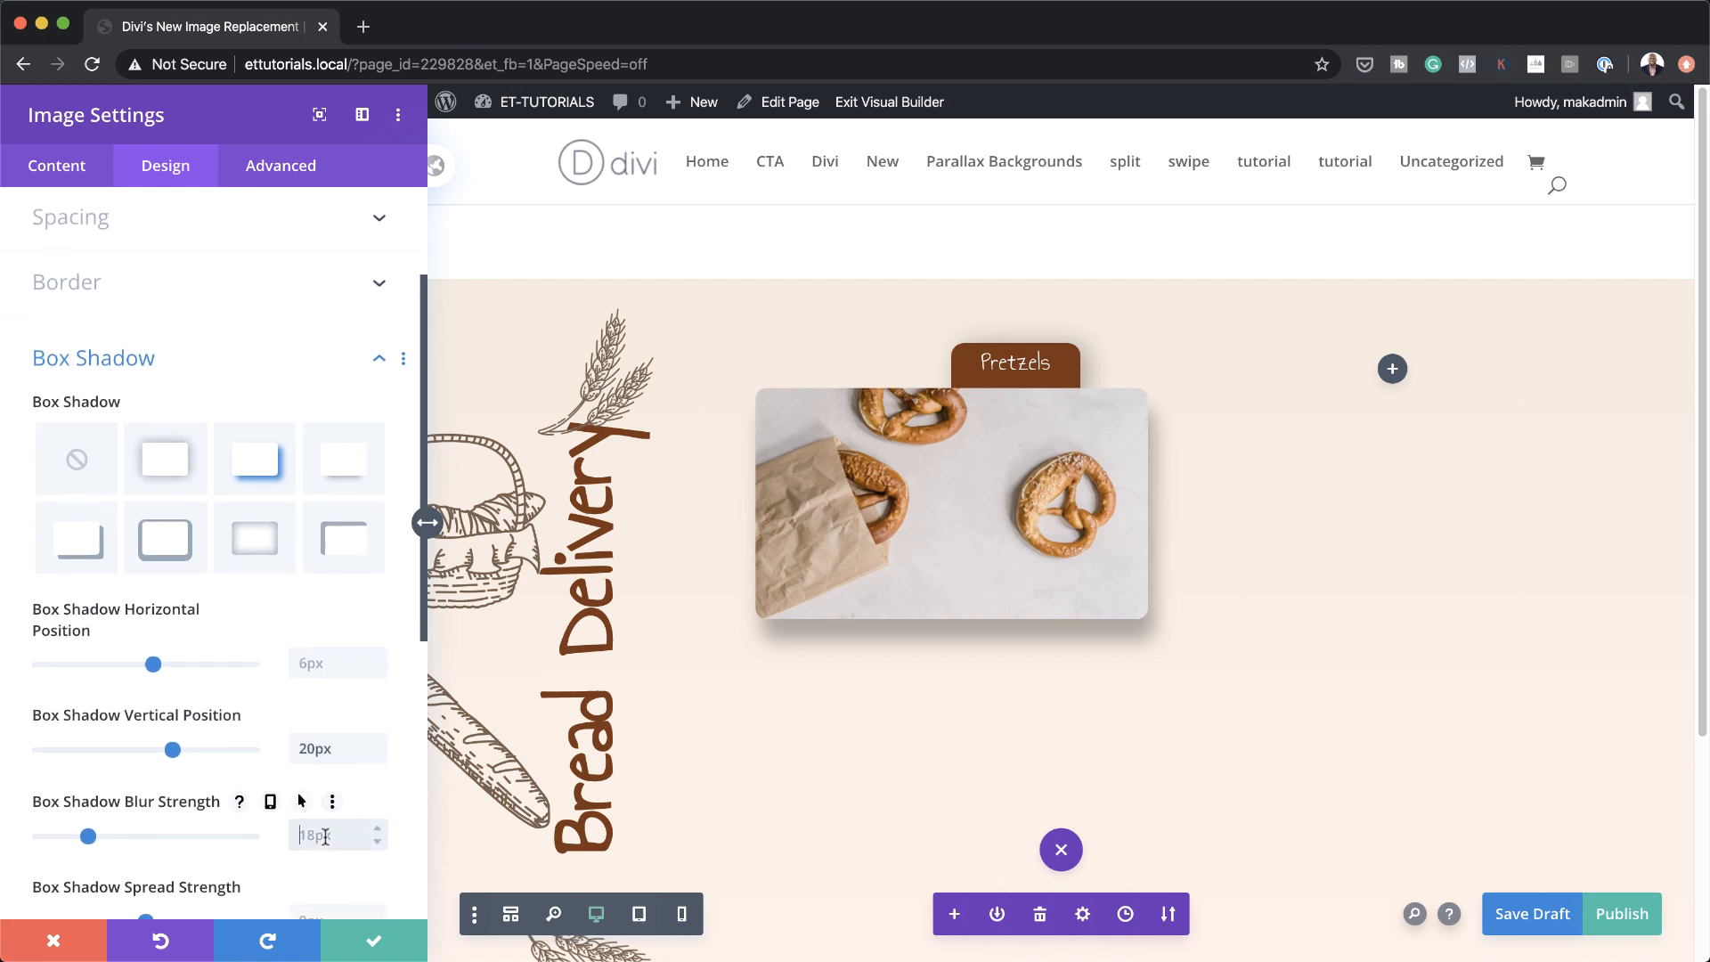
{"action": "type", "text": "80px"}
Scale the pretzel image to 110% in both directions on hover, compare it with the desktop state, and save the module settings
{"action": "scroll", "coordinate": [360, 756], "scroll_direction": "down", "scroll_amount": 6}
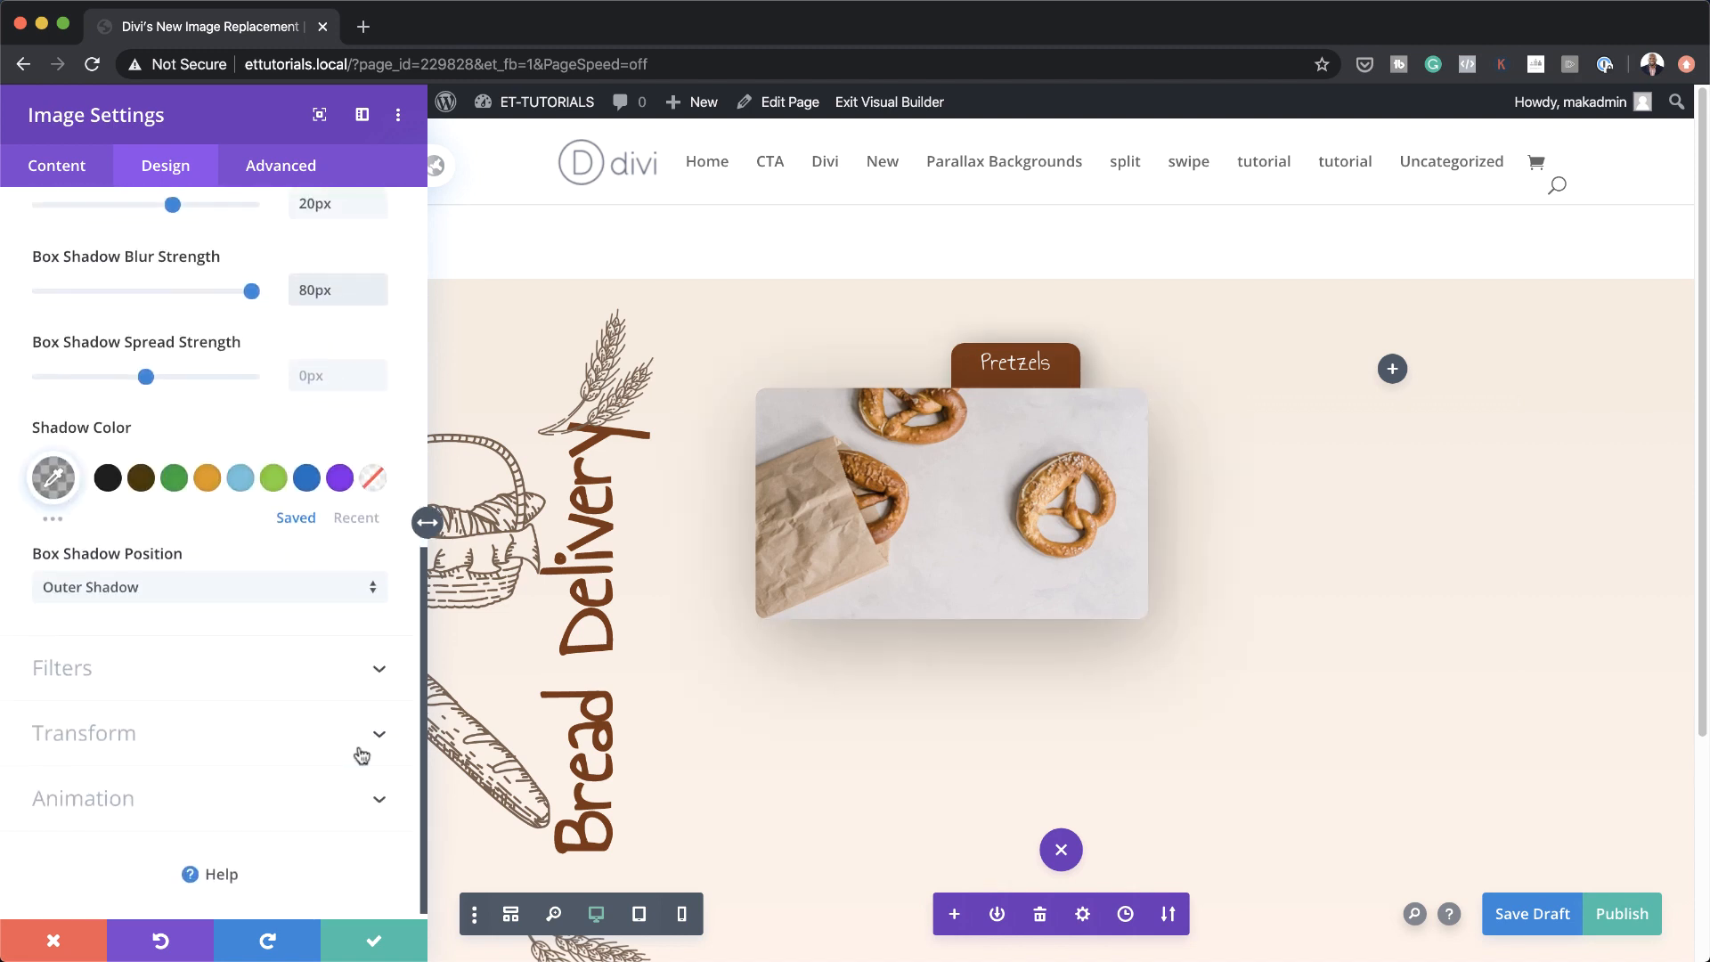
{"action": "left_click", "coordinate": [361, 755]}
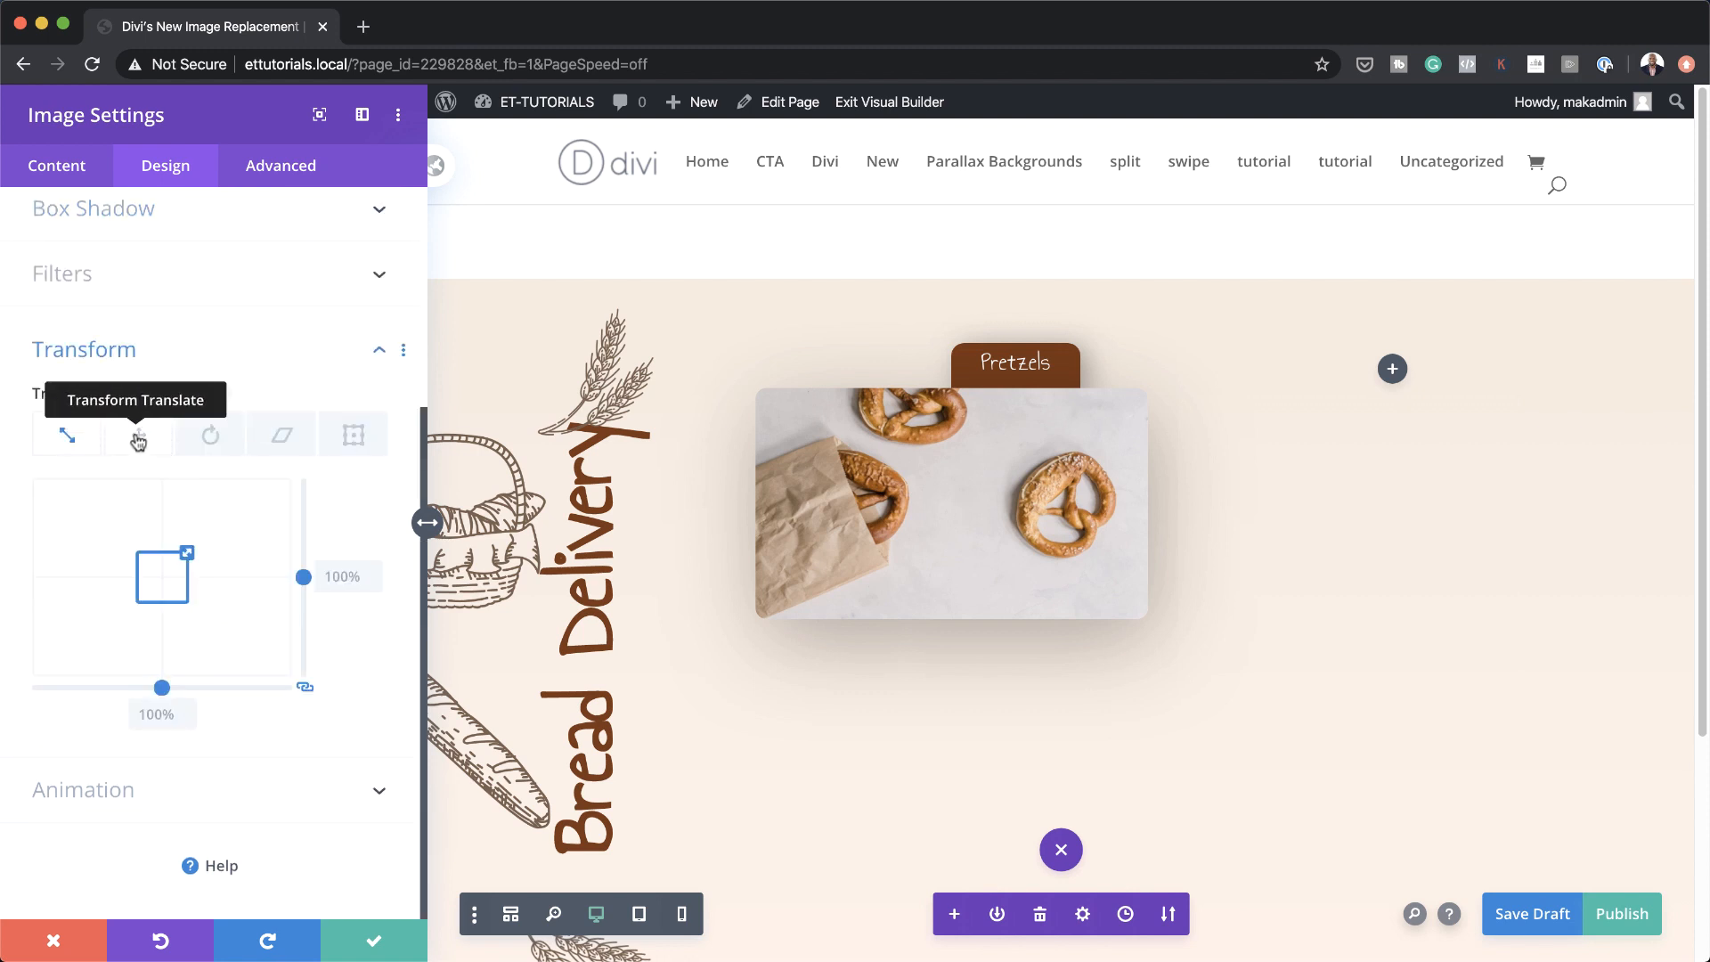
{"action": "left_click", "coordinate": [138, 436]}
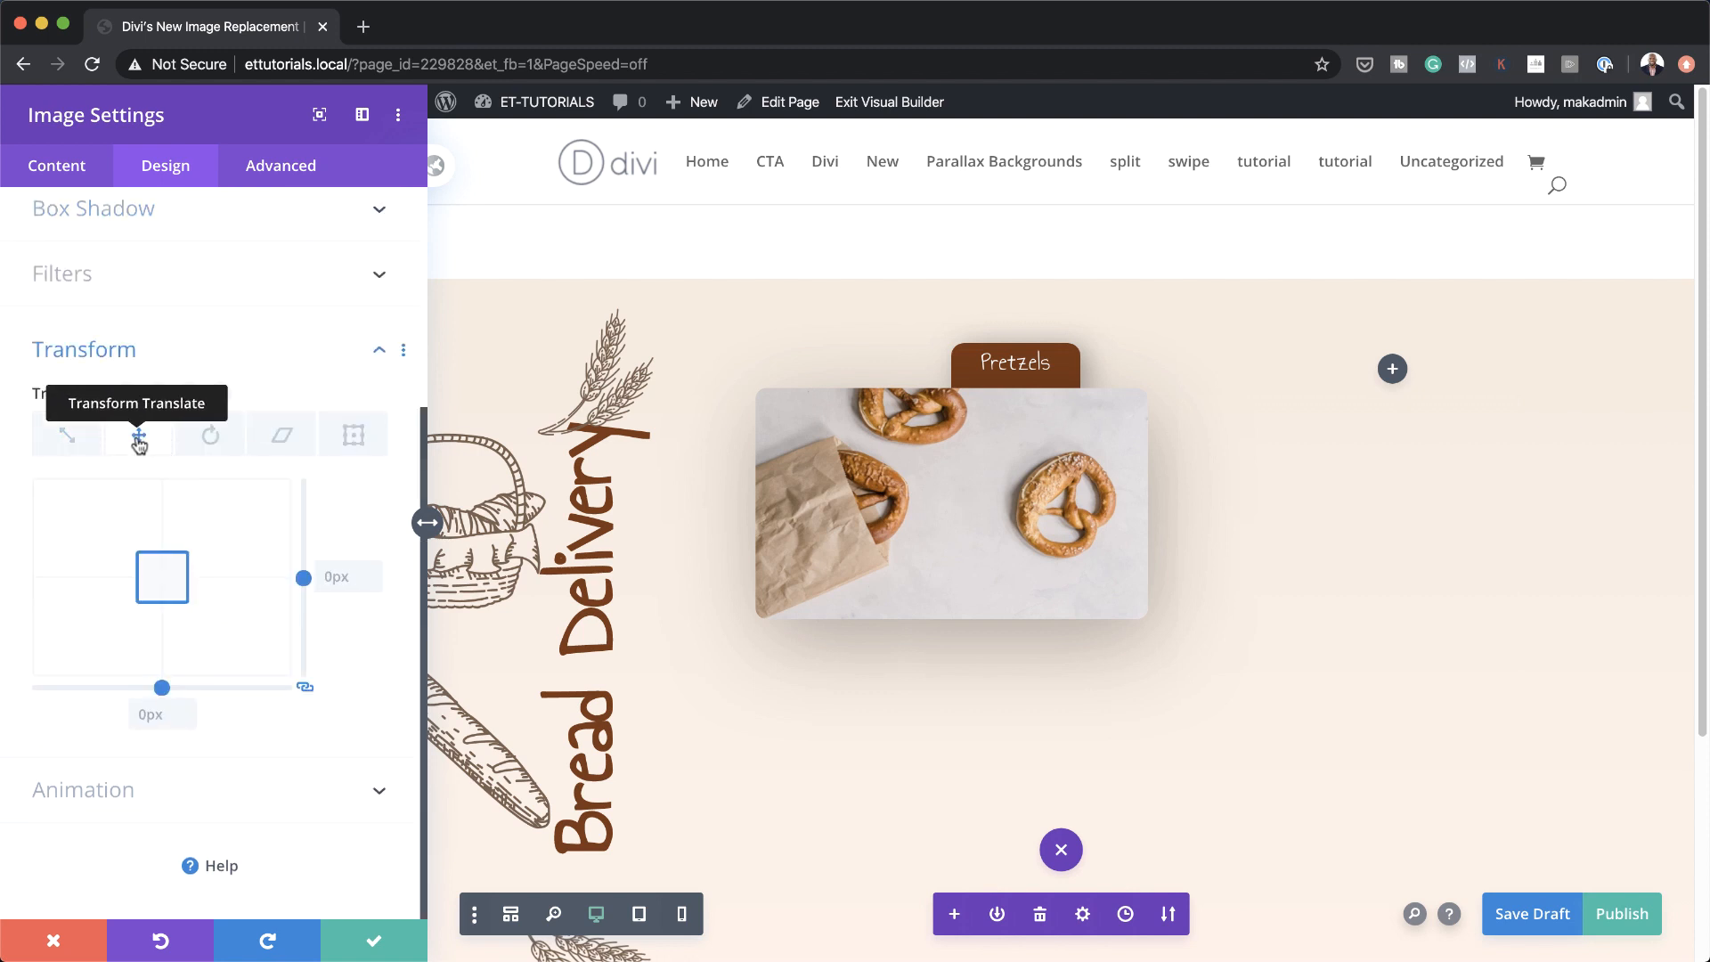
{"action": "left_click", "coordinate": [64, 435]}
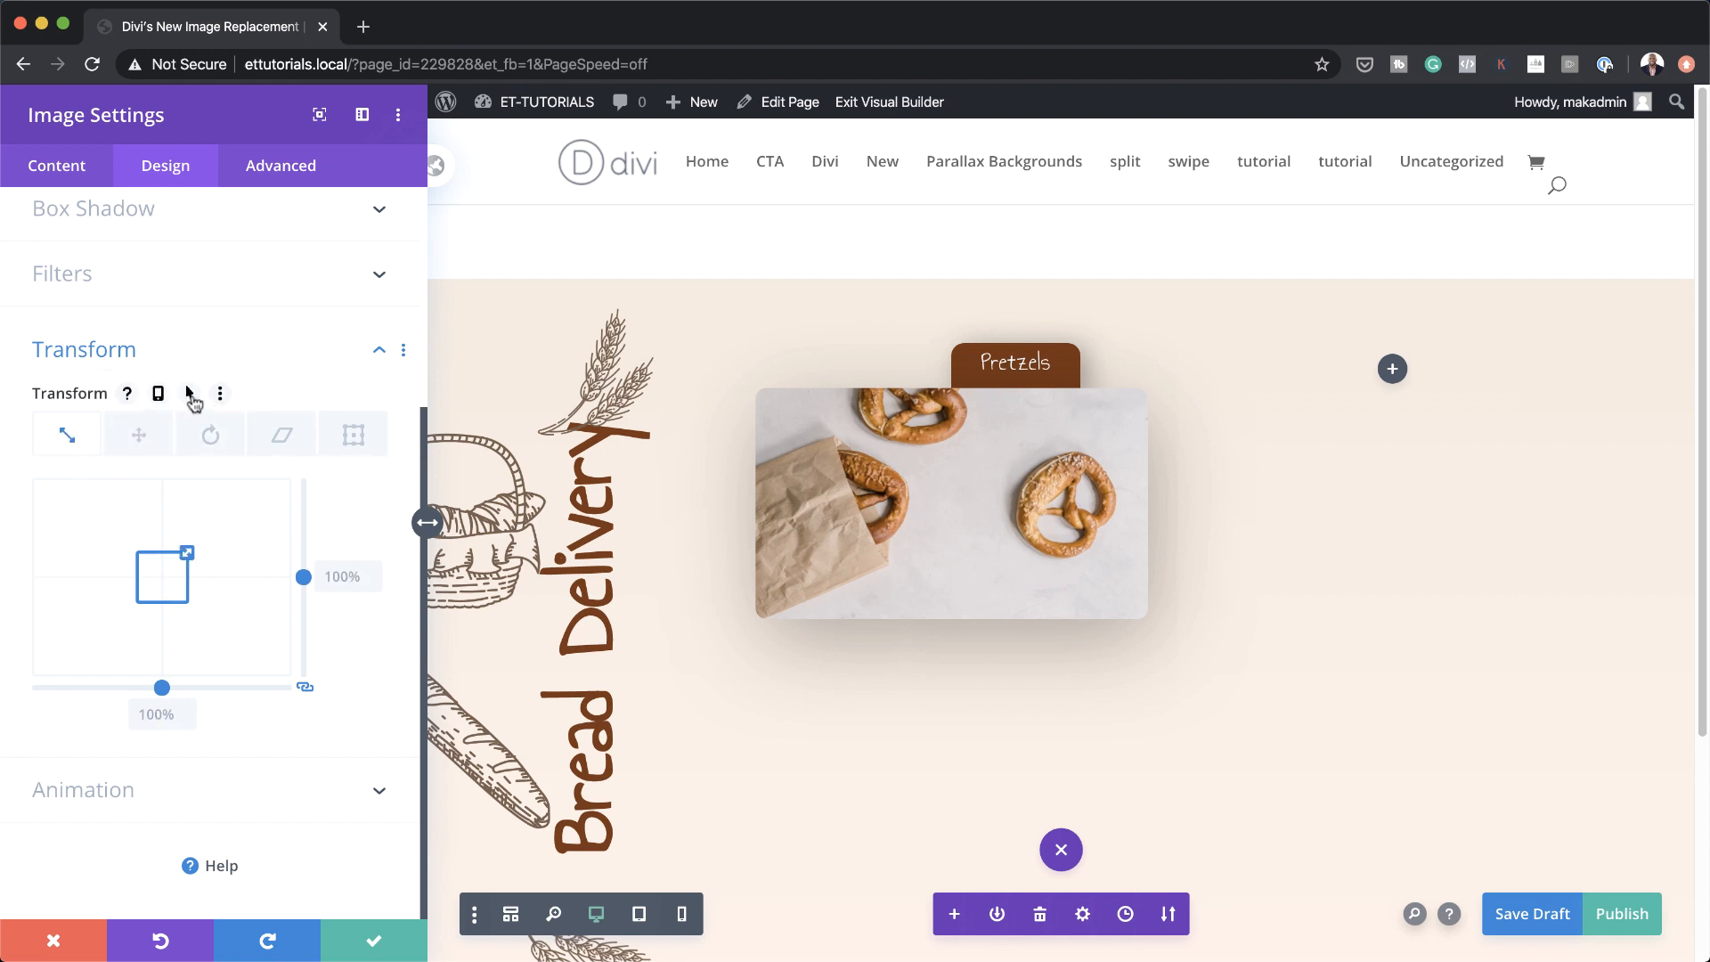
{"action": "left_click", "coordinate": [190, 393]}
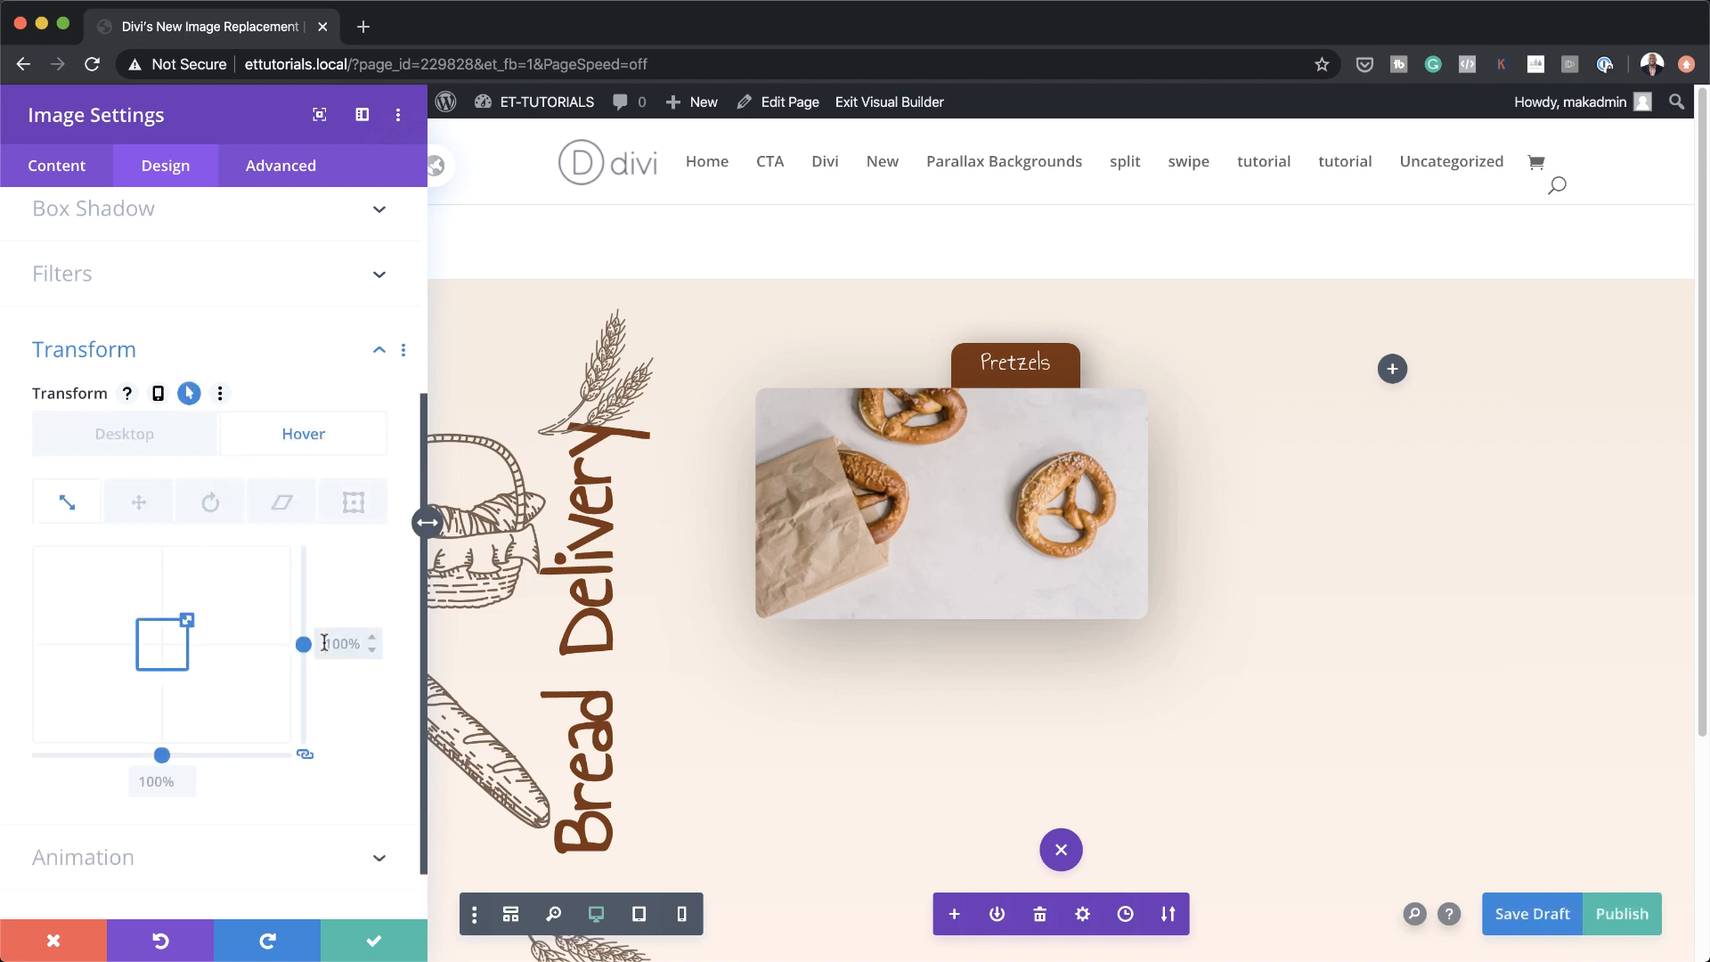
{"action": "left_click", "coordinate": [325, 643]}
{"action": "type", "text": "110"}
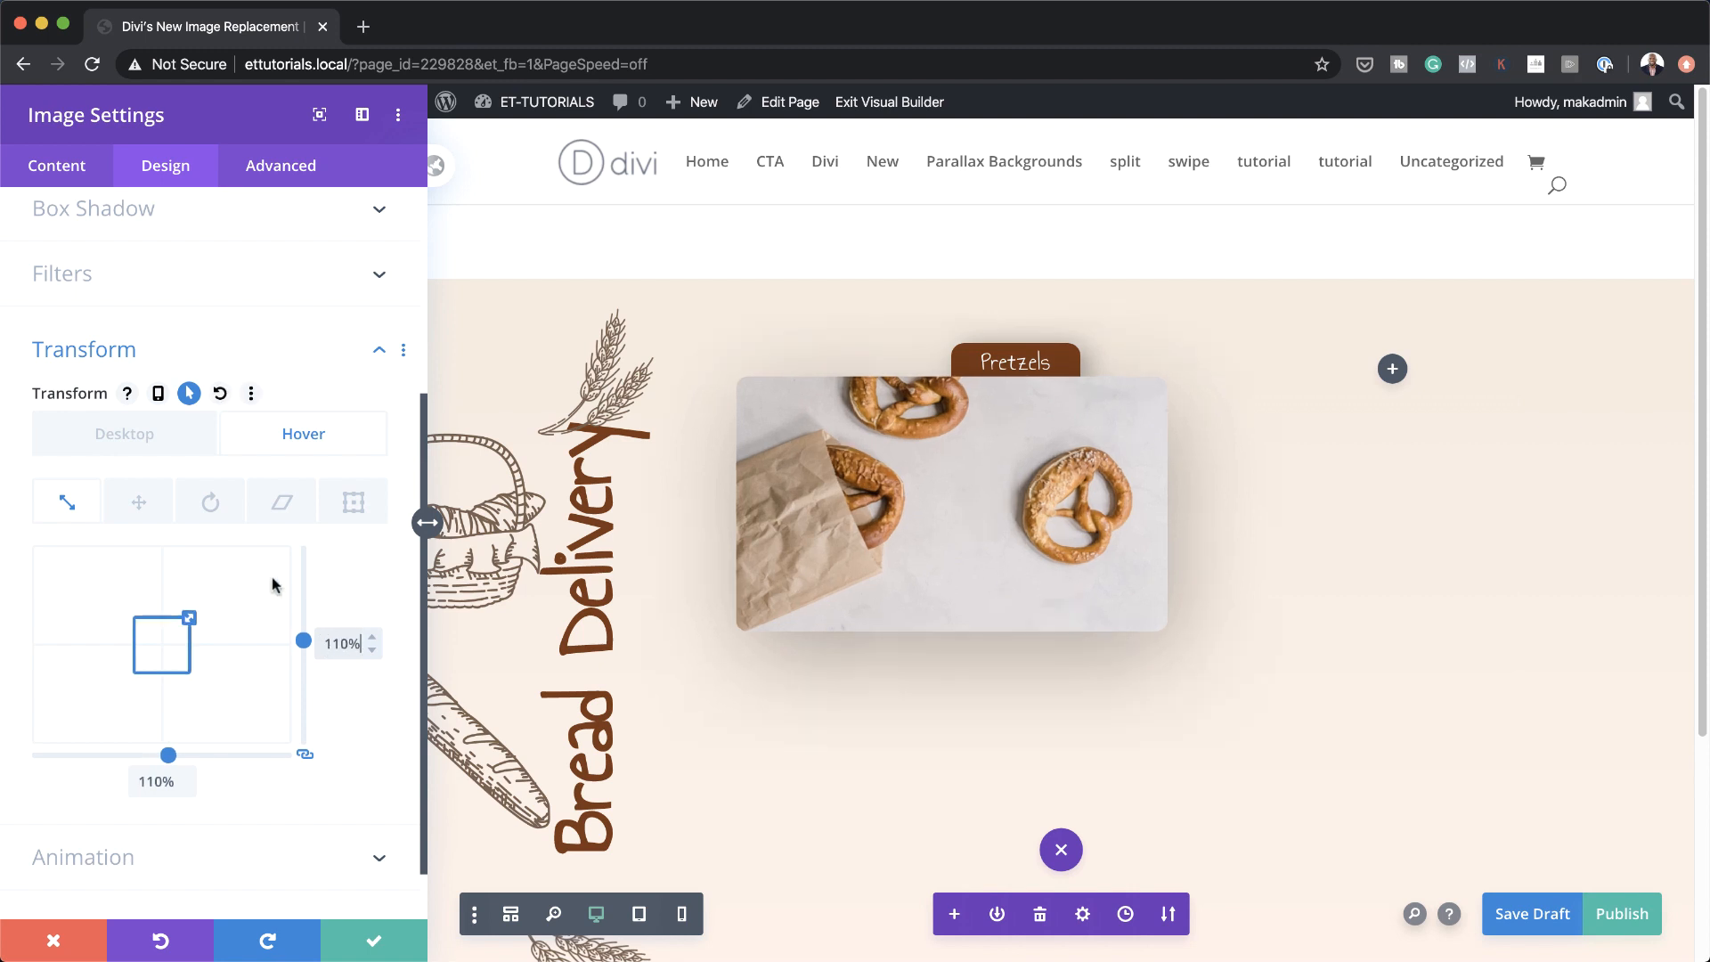
{"action": "left_click", "coordinate": [169, 442]}
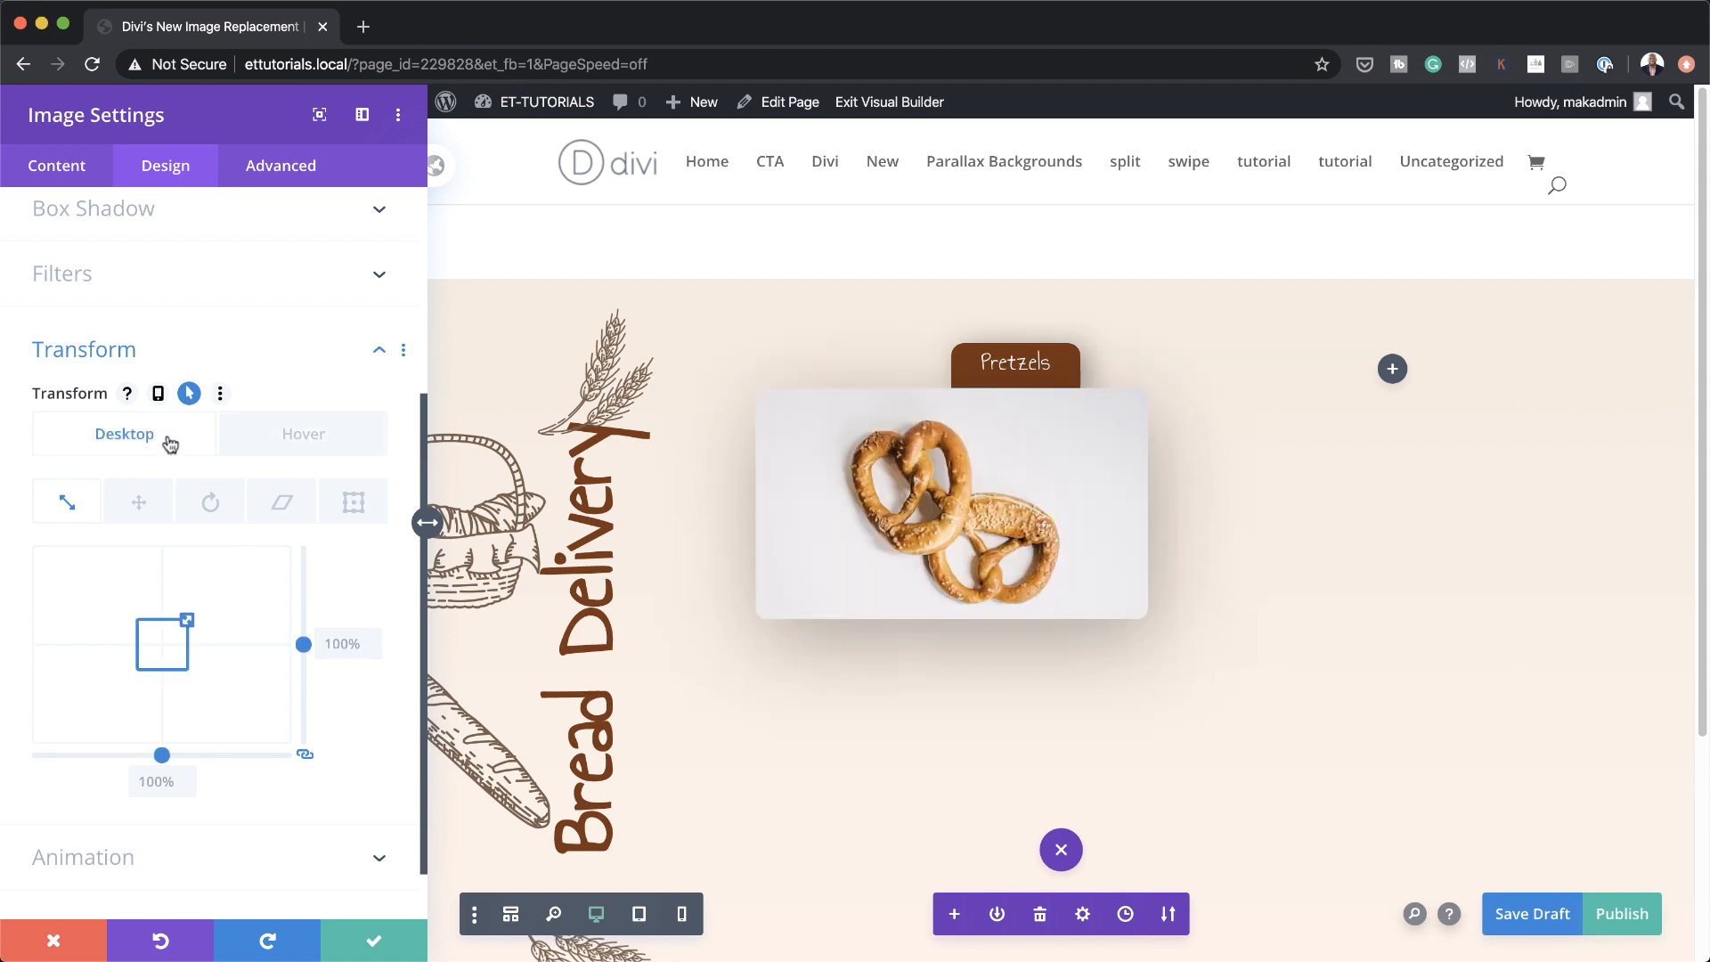
{"action": "left_click", "coordinate": [282, 434]}
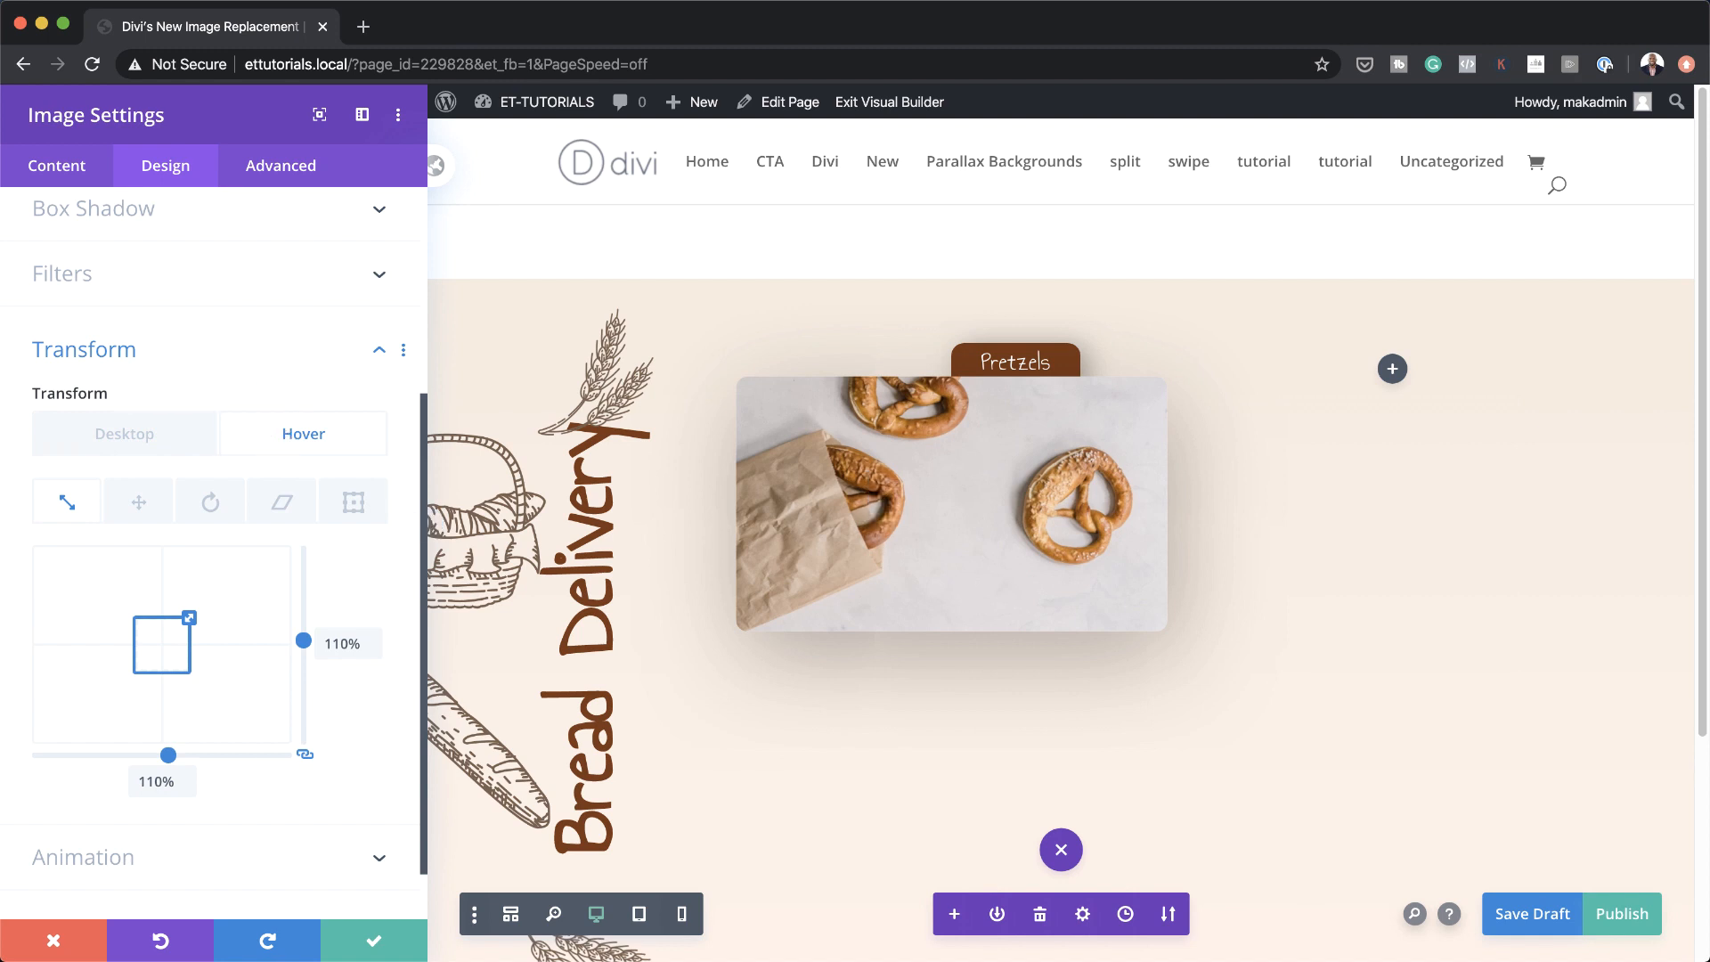
{"action": "left_click", "coordinate": [372, 941]}
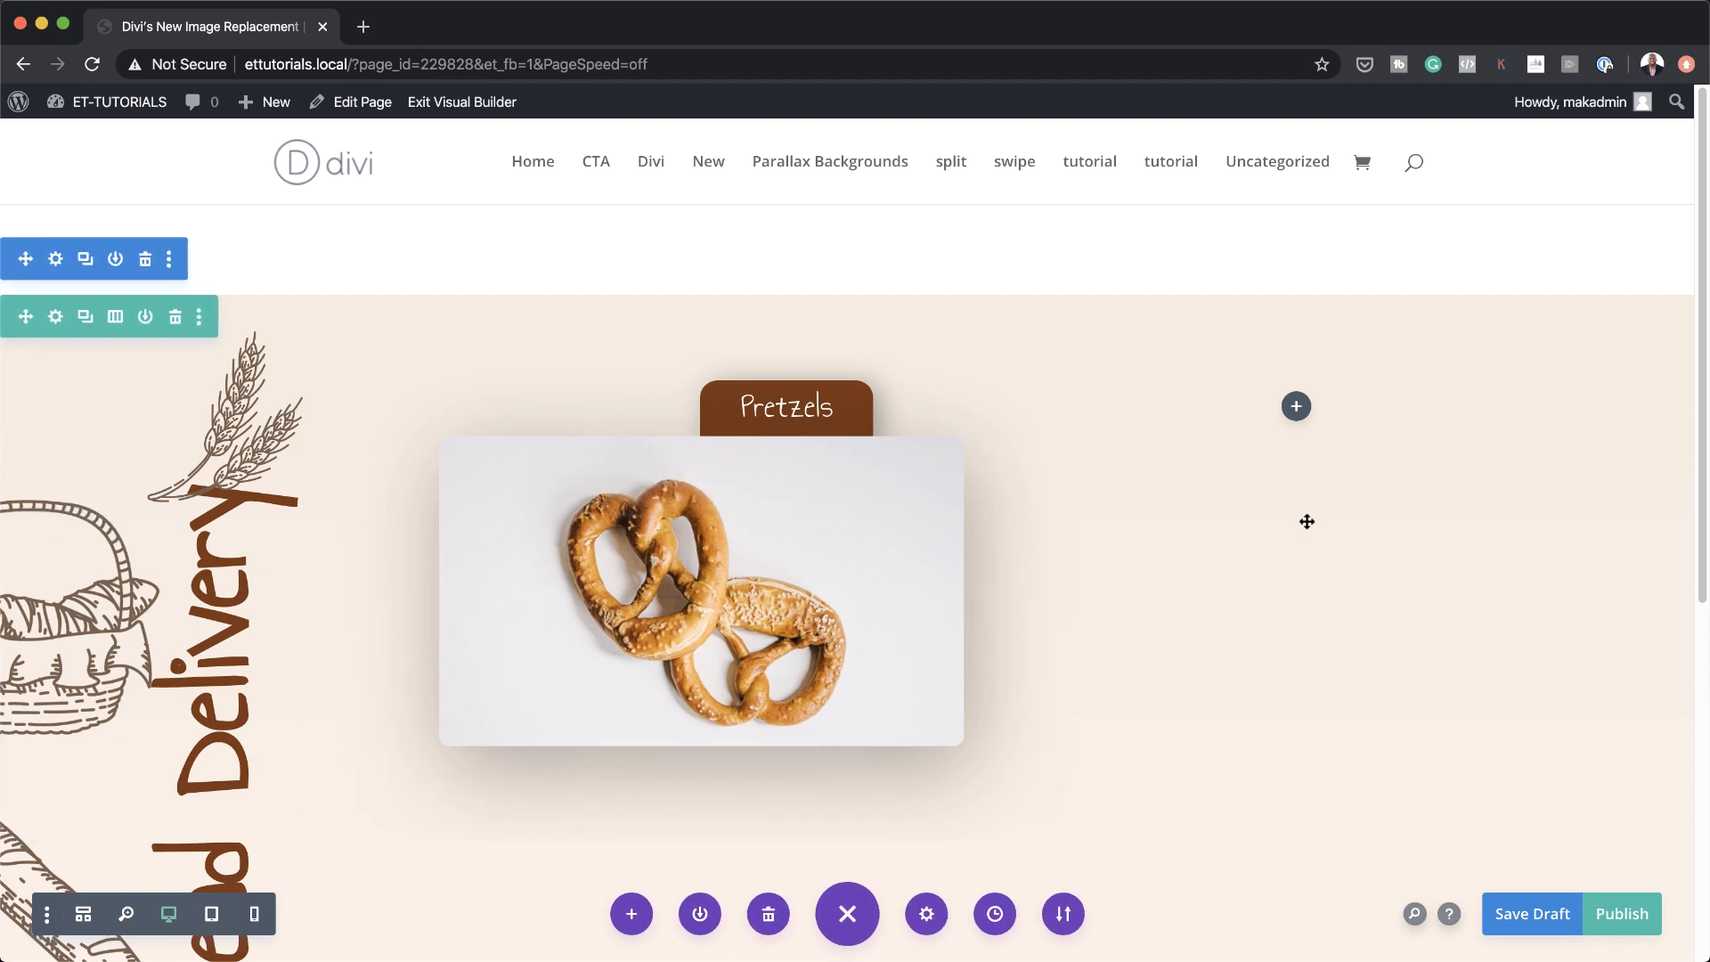
Duplicate the "Pretzels" label module above the pretzel image
{"action": "scroll", "coordinate": [1305, 516], "scroll_direction": "down", "scroll_amount": 5}
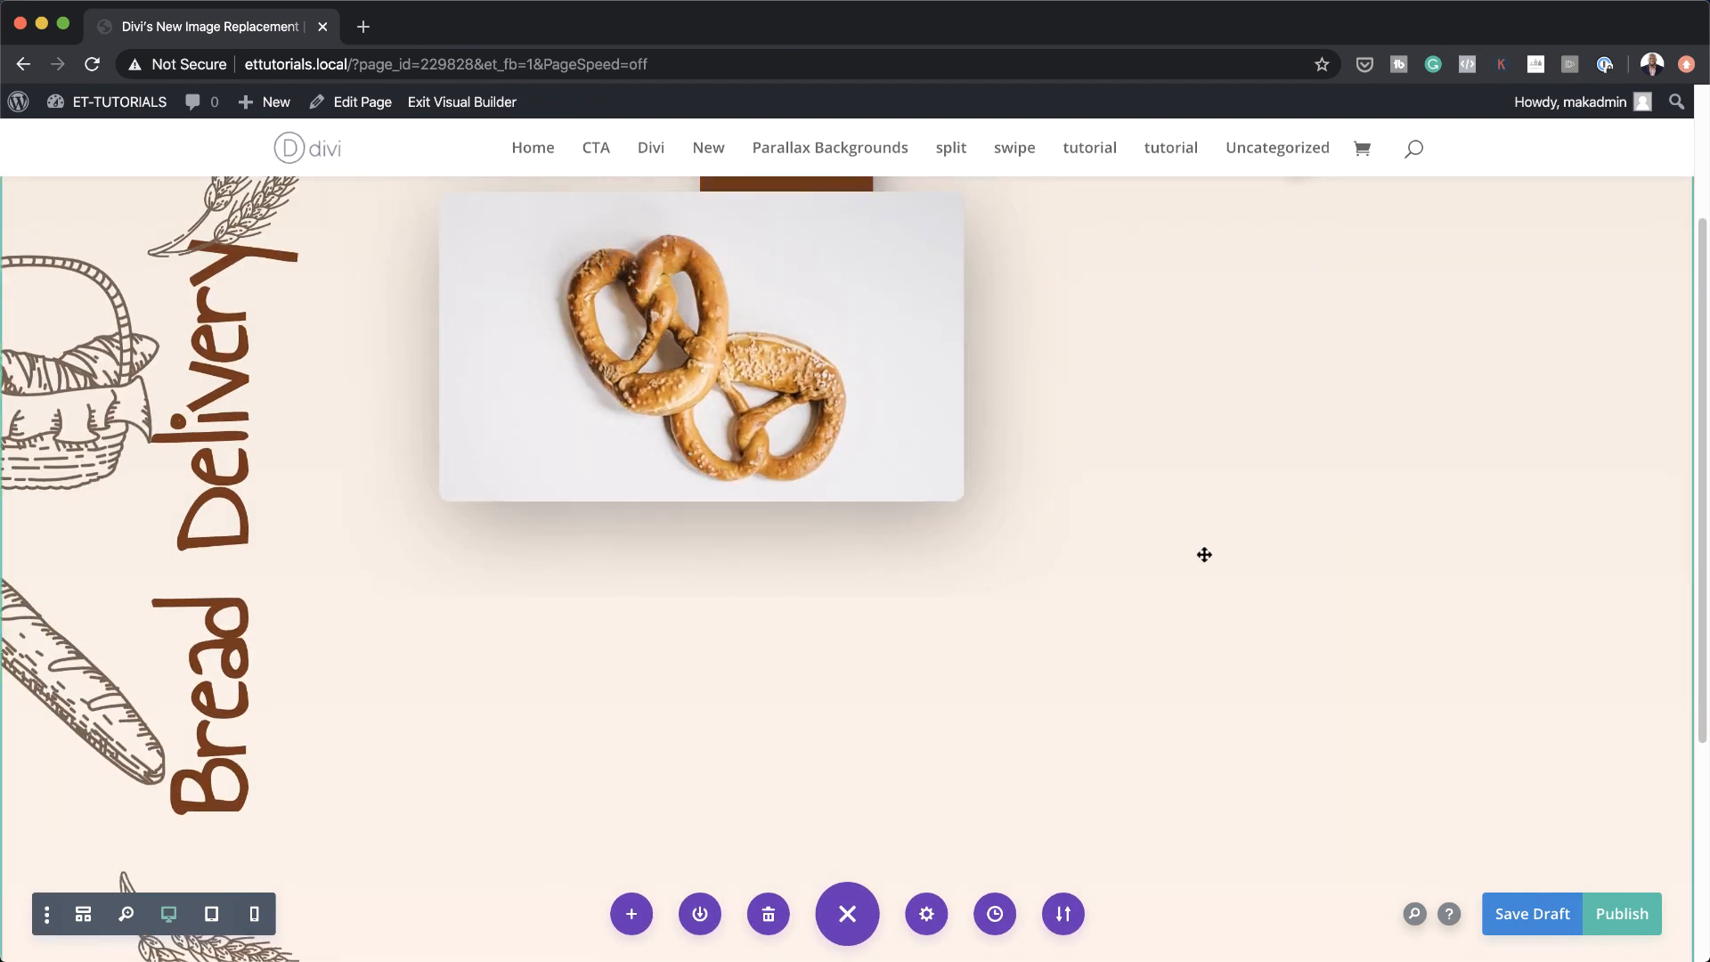
{"action": "scroll", "coordinate": [1202, 553], "scroll_direction": "up", "scroll_amount": 5}
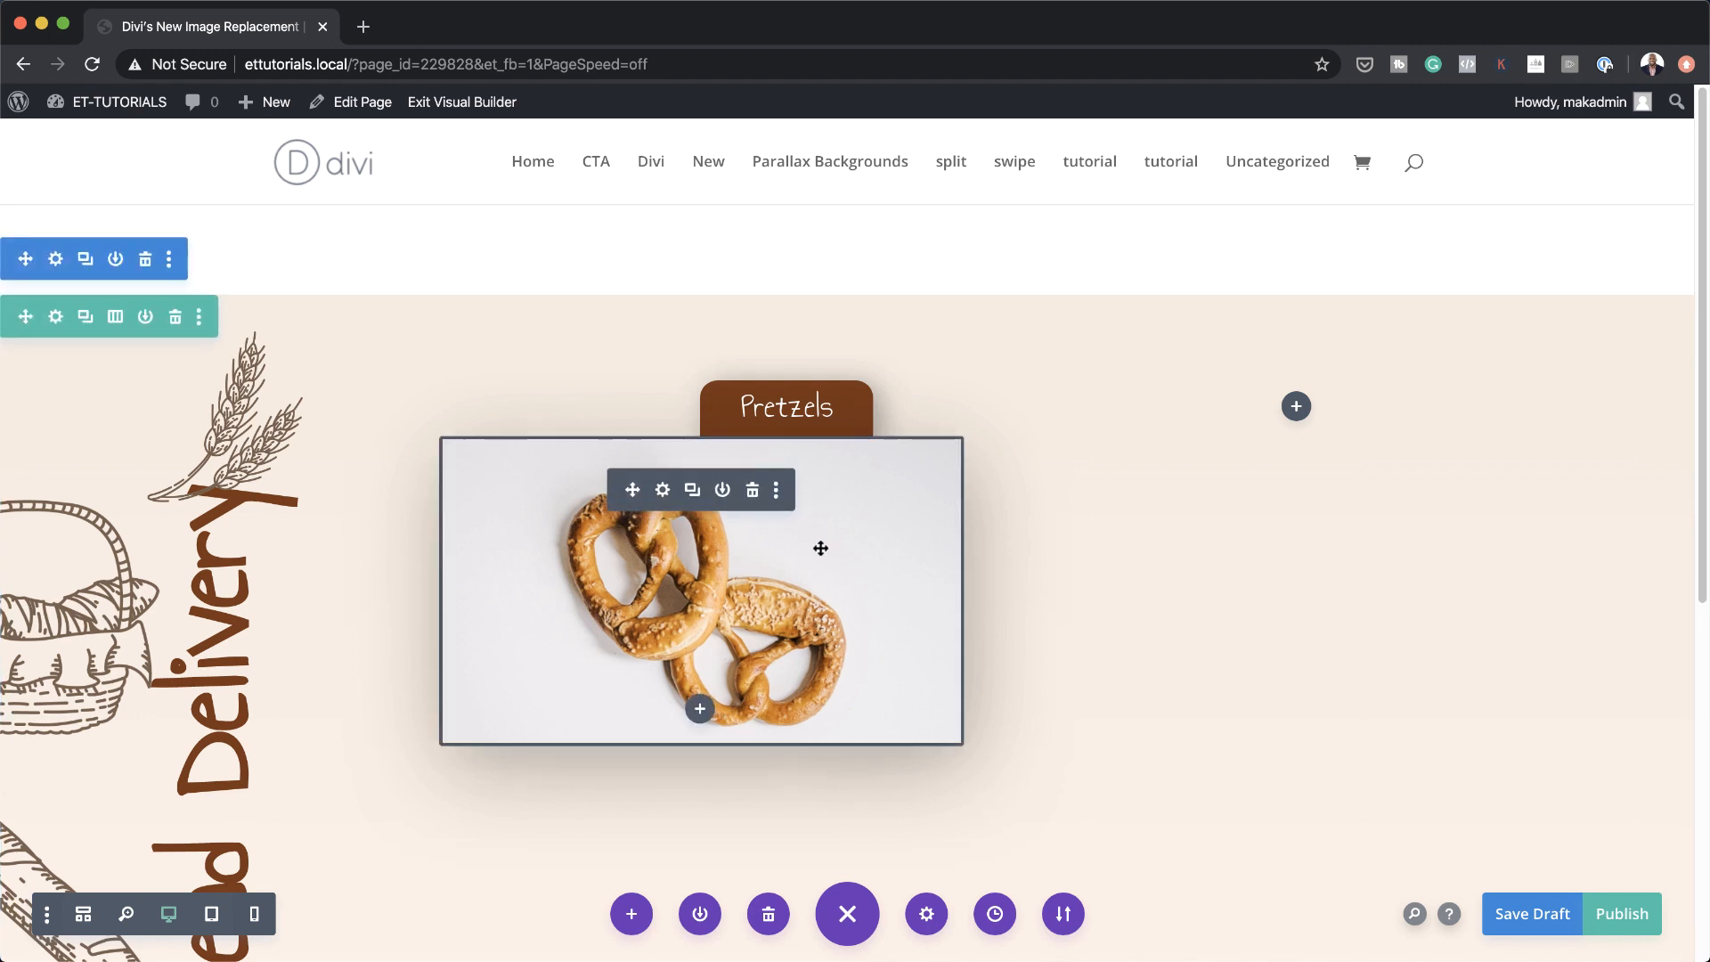
{"action": "mouse_move", "coordinate": [795, 413]}
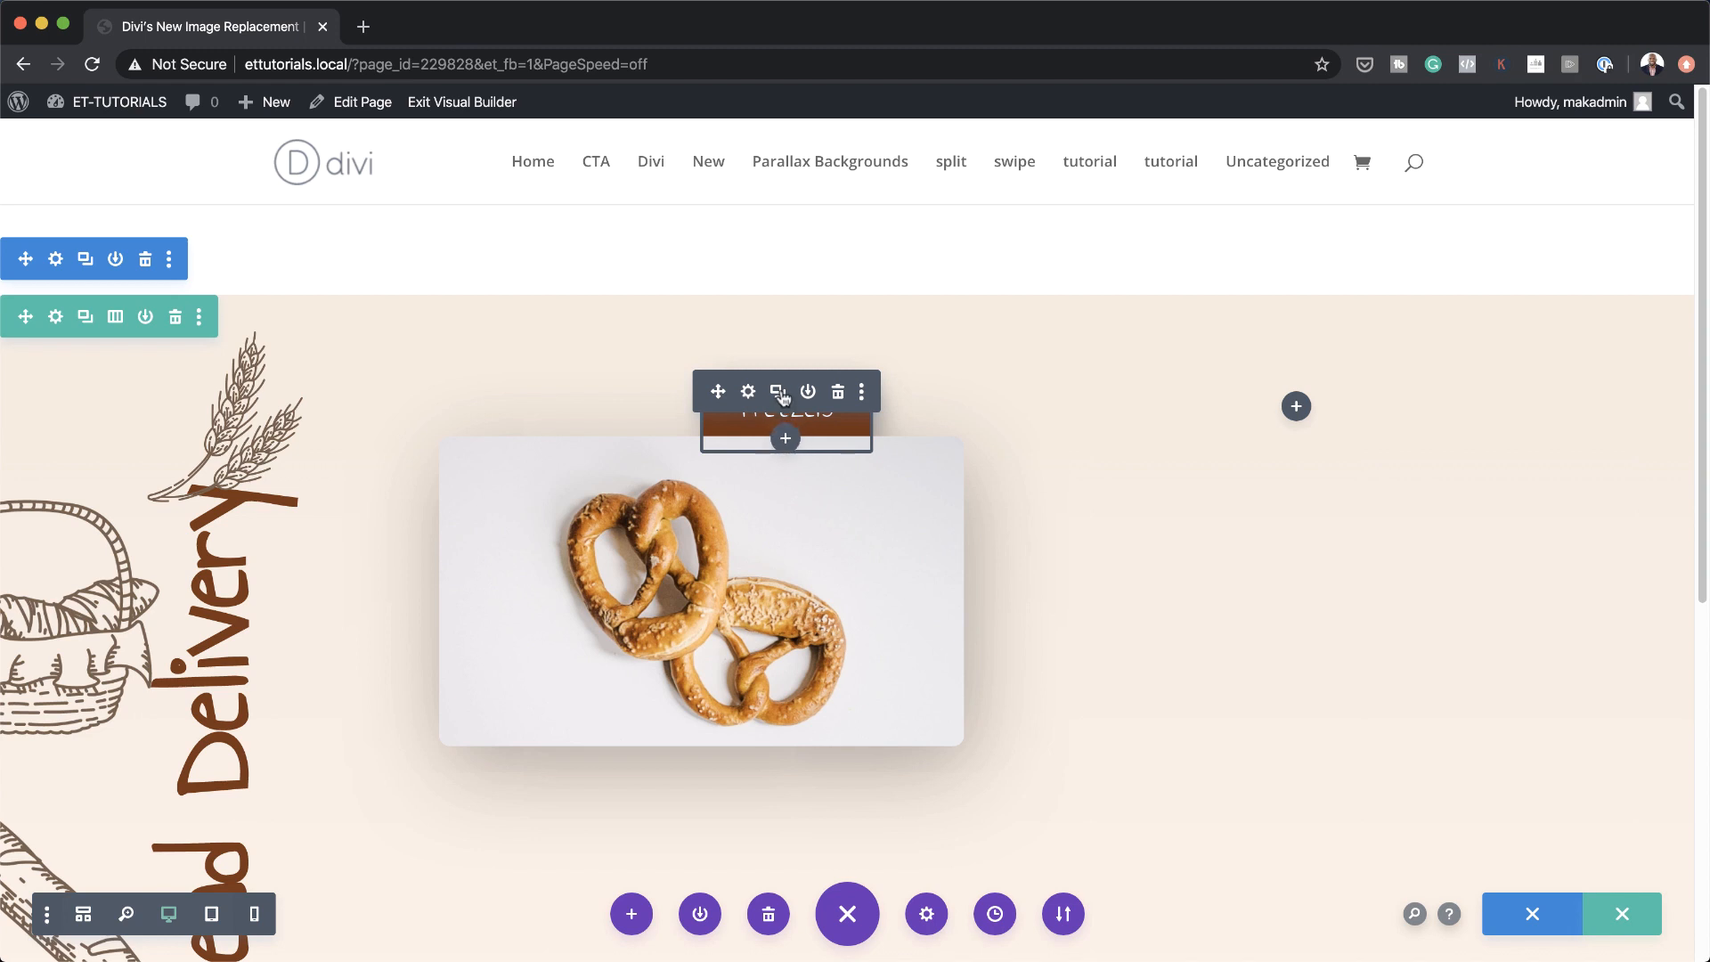
{"action": "left_click", "coordinate": [779, 392]}
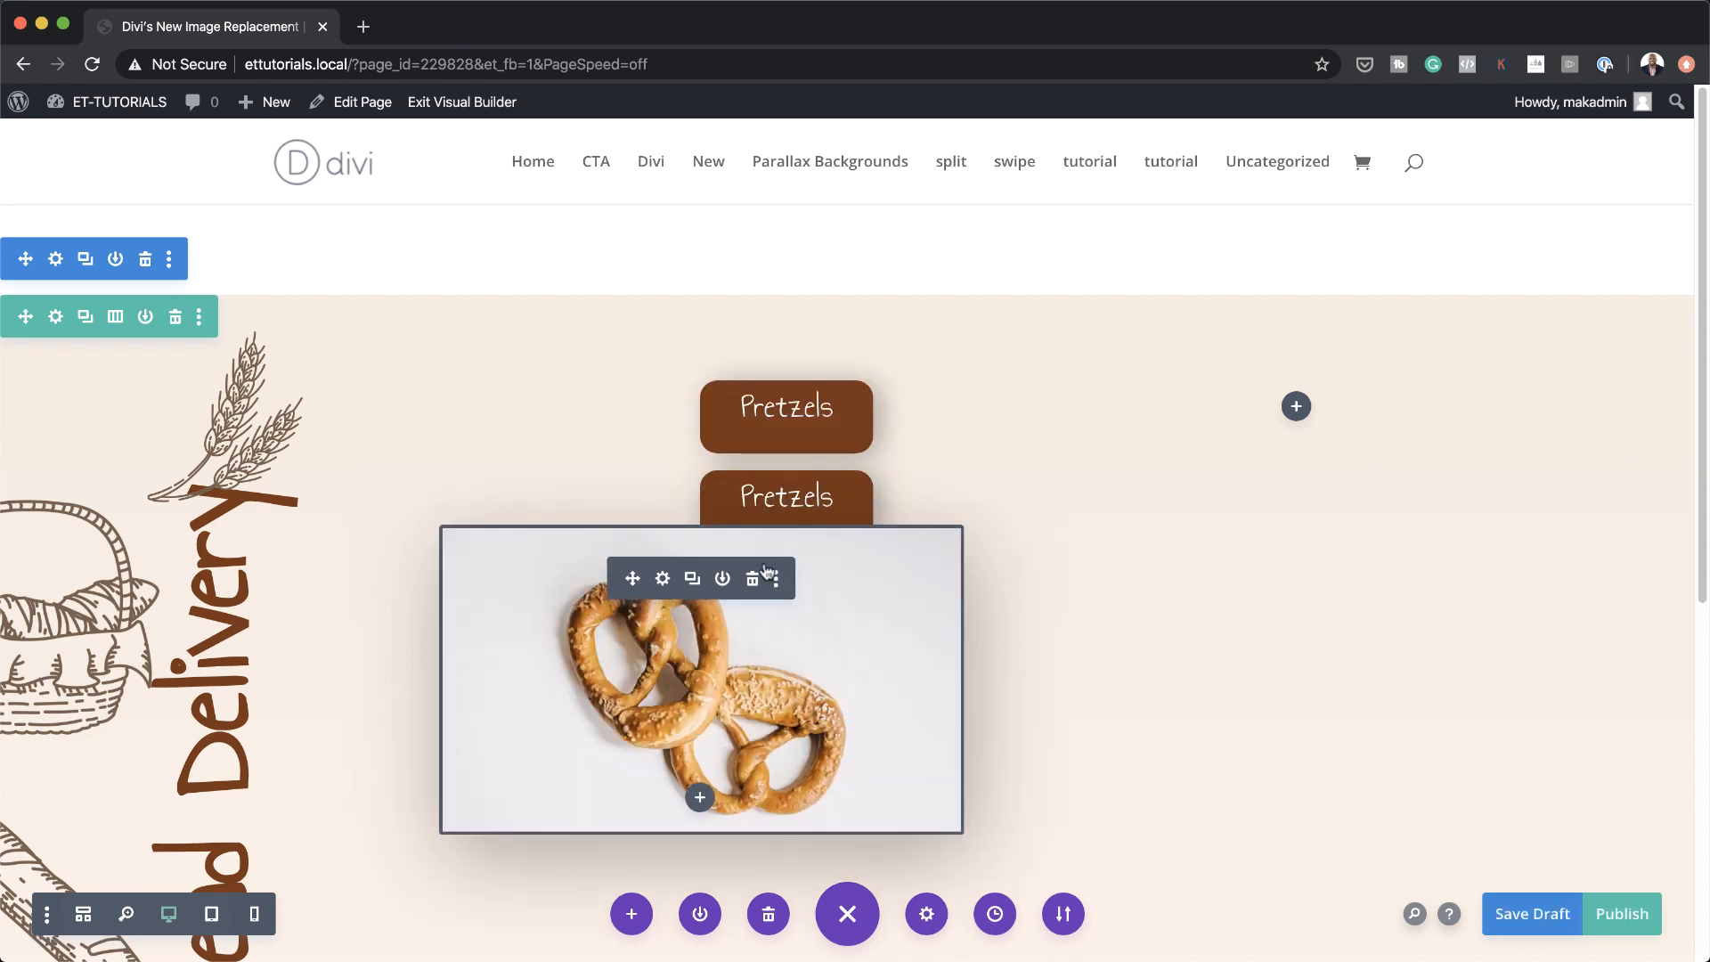
Duplicate the pretzel image module below the original
{"action": "left_click", "coordinate": [695, 582]}
{"action": "scroll", "coordinate": [1030, 442], "scroll_direction": "down", "scroll_amount": 3}
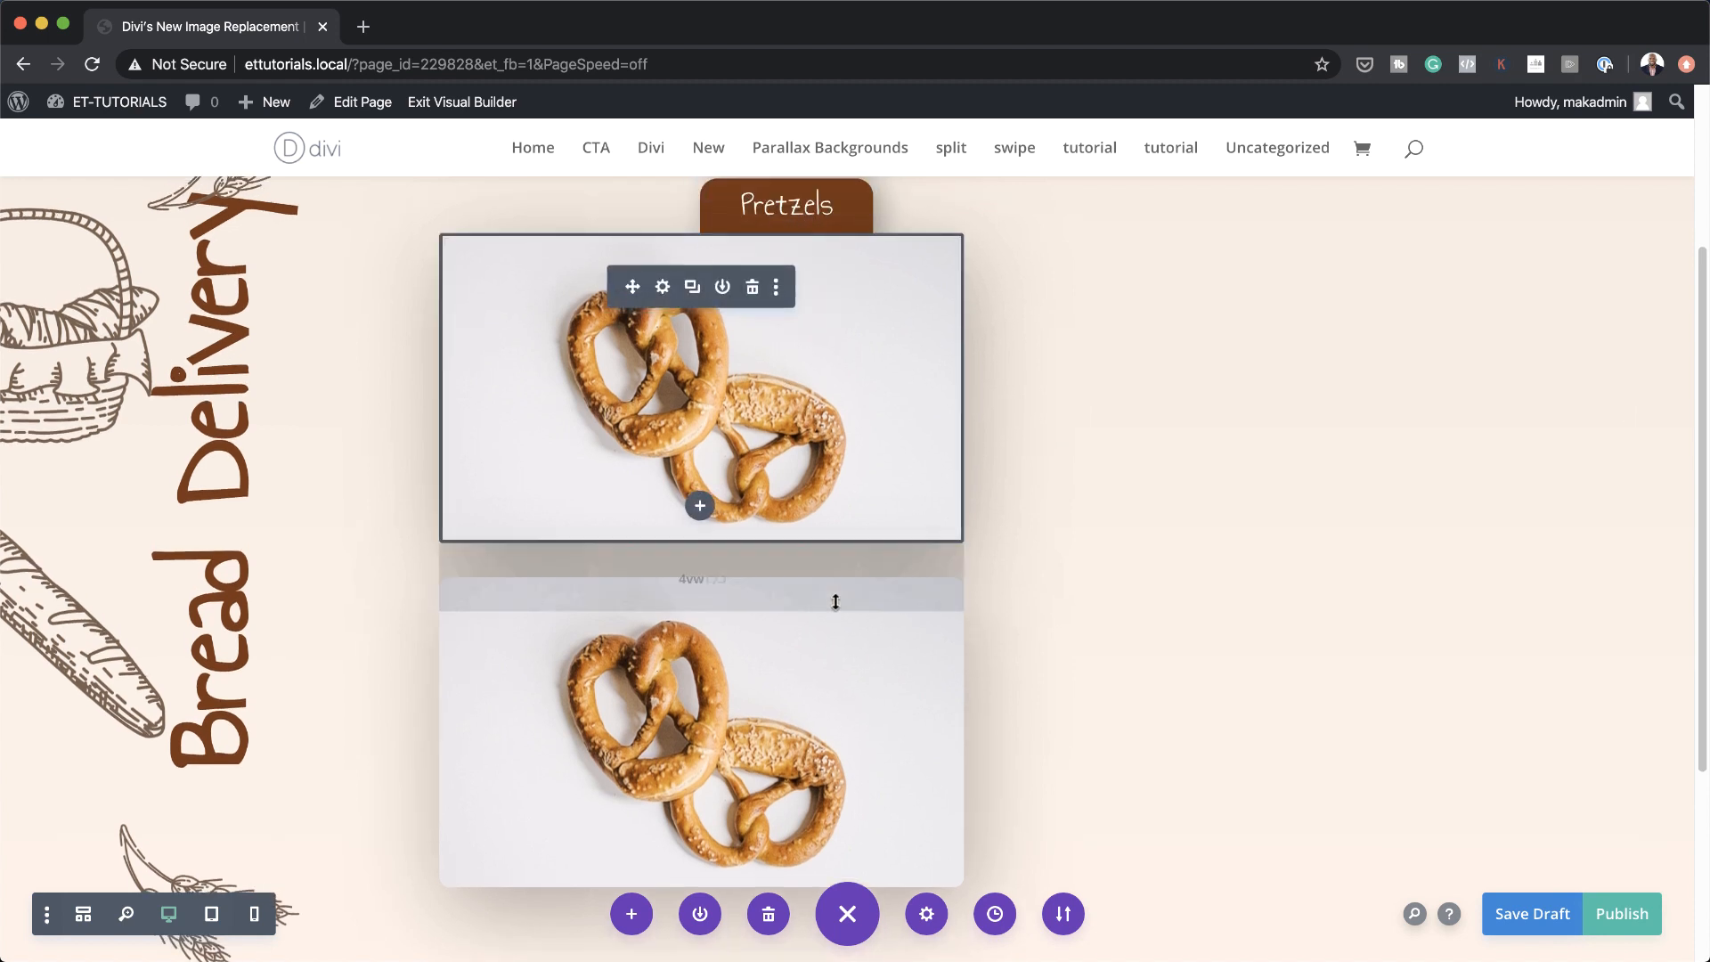
Try to move the second "Pretzels" label between the two pretzel images directly on the page layout
{"action": "scroll", "coordinate": [1010, 605], "scroll_direction": "up", "scroll_amount": 1}
{"action": "mouse_move", "coordinate": [720, 211]}
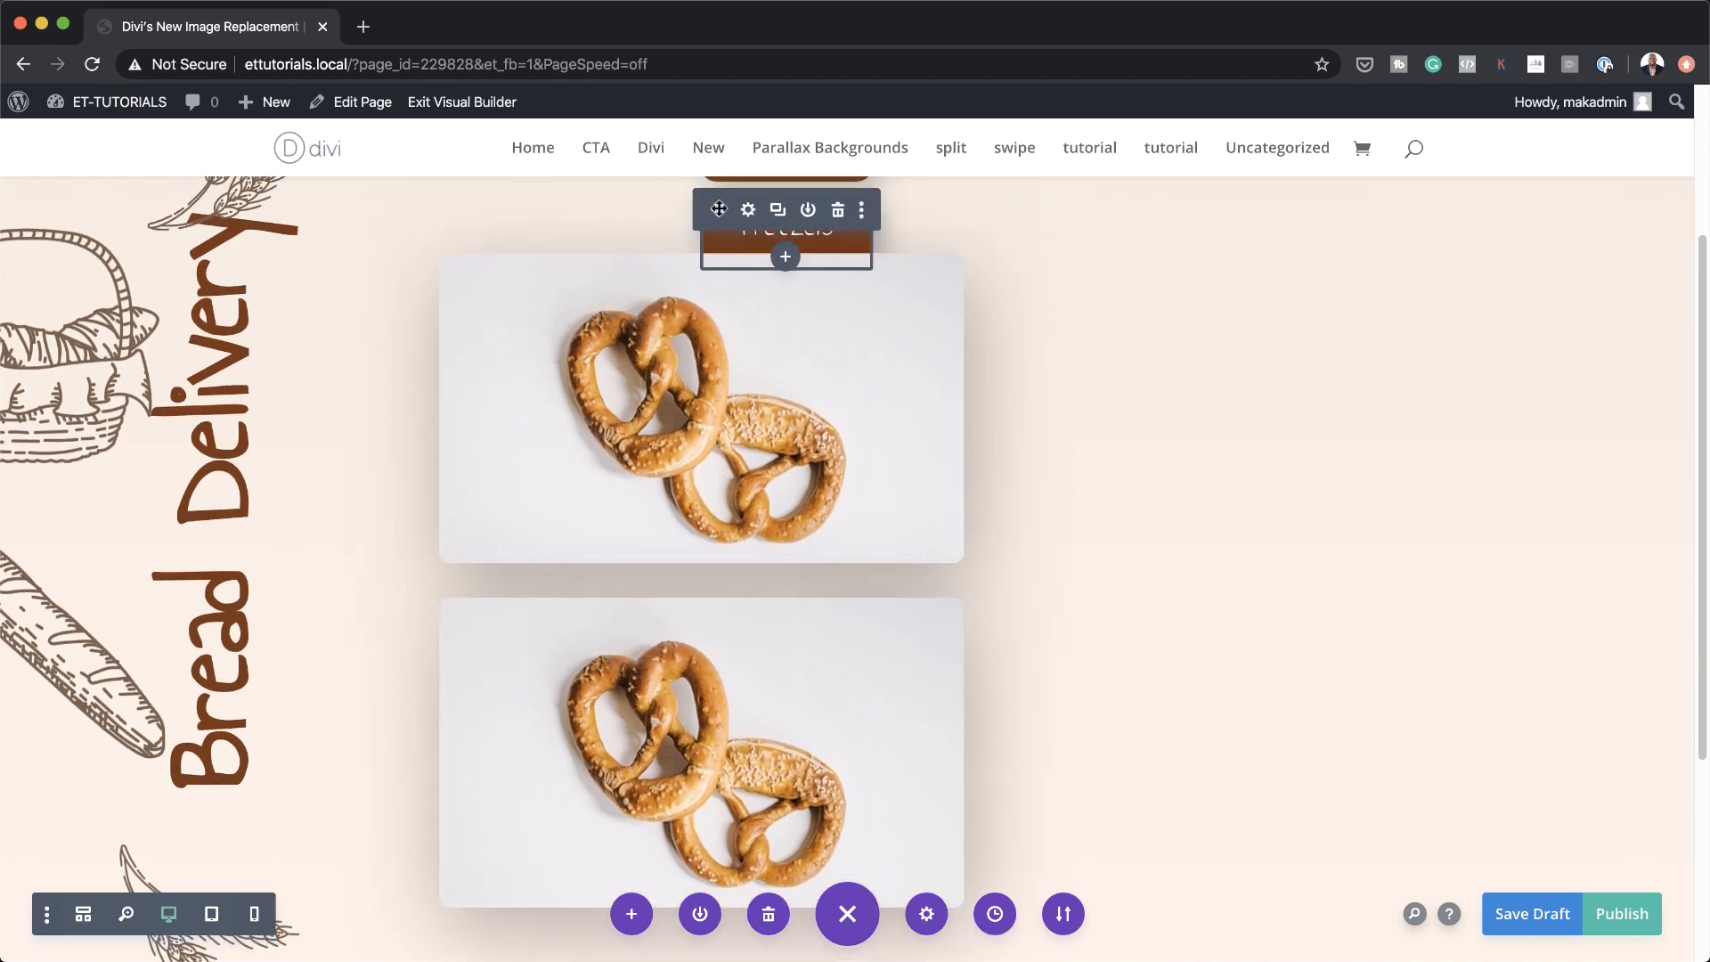
{"action": "left_click_drag", "start_coordinate": [720, 211], "coordinate": [693, 510]}
{"action": "mouse_move", "coordinate": [233, 274]}
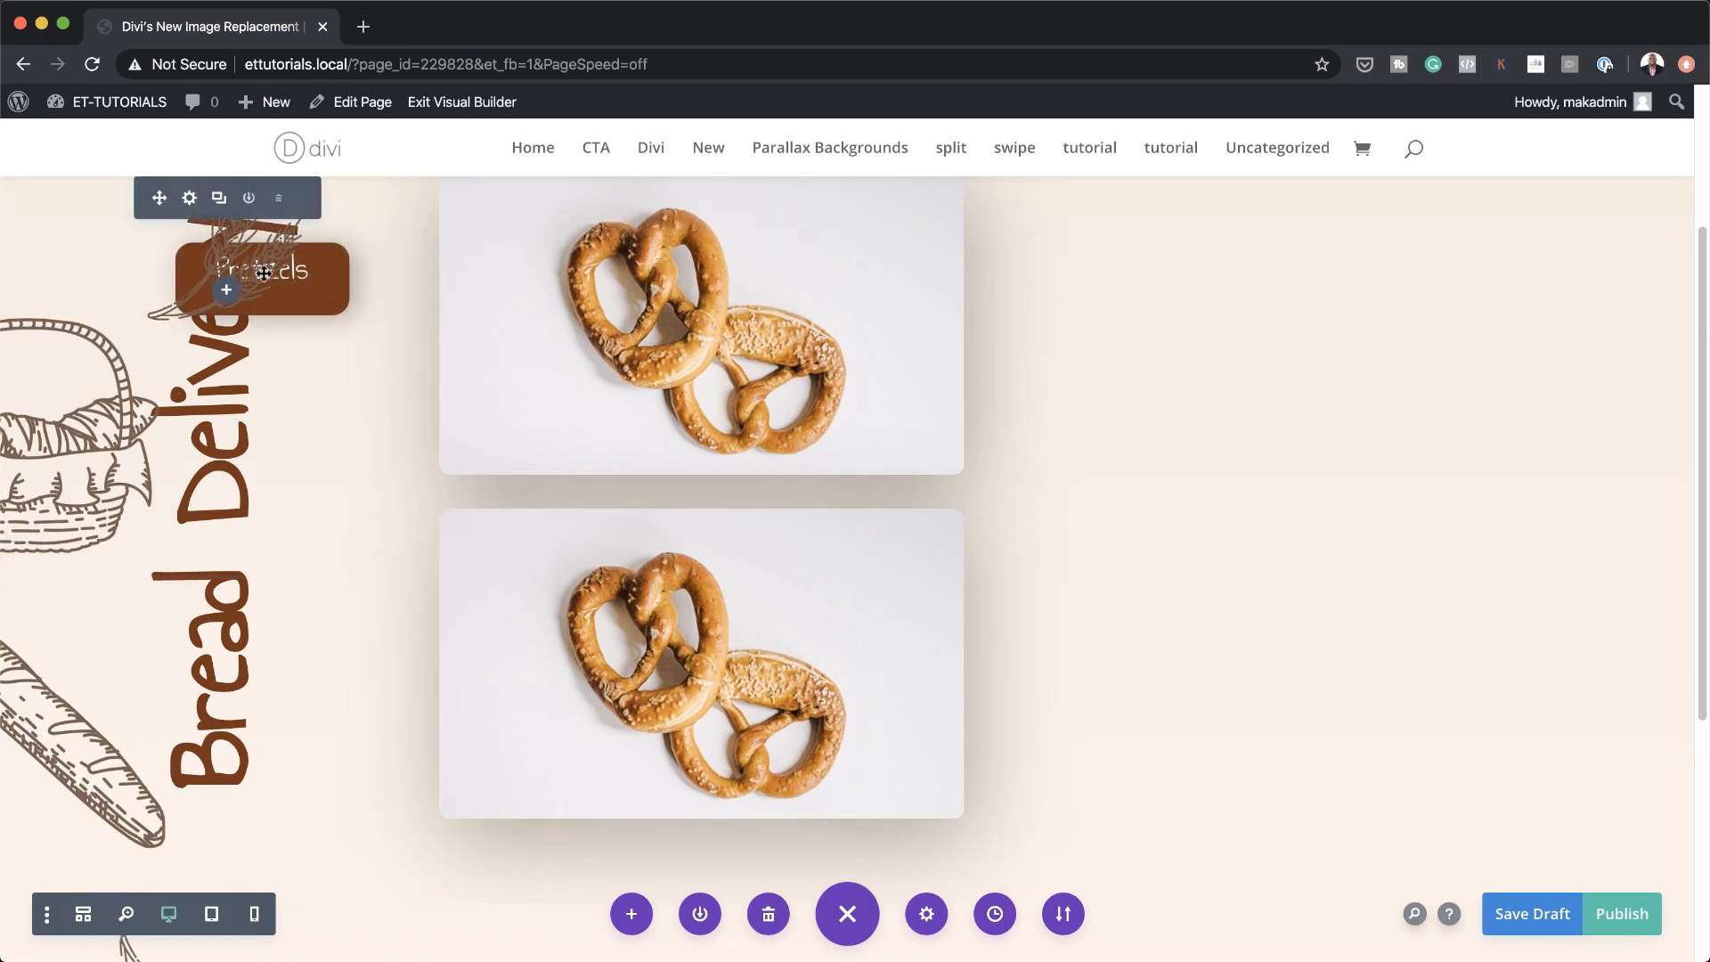
{"action": "left_click_drag", "start_coordinate": [285, 274], "coordinate": [695, 527]}
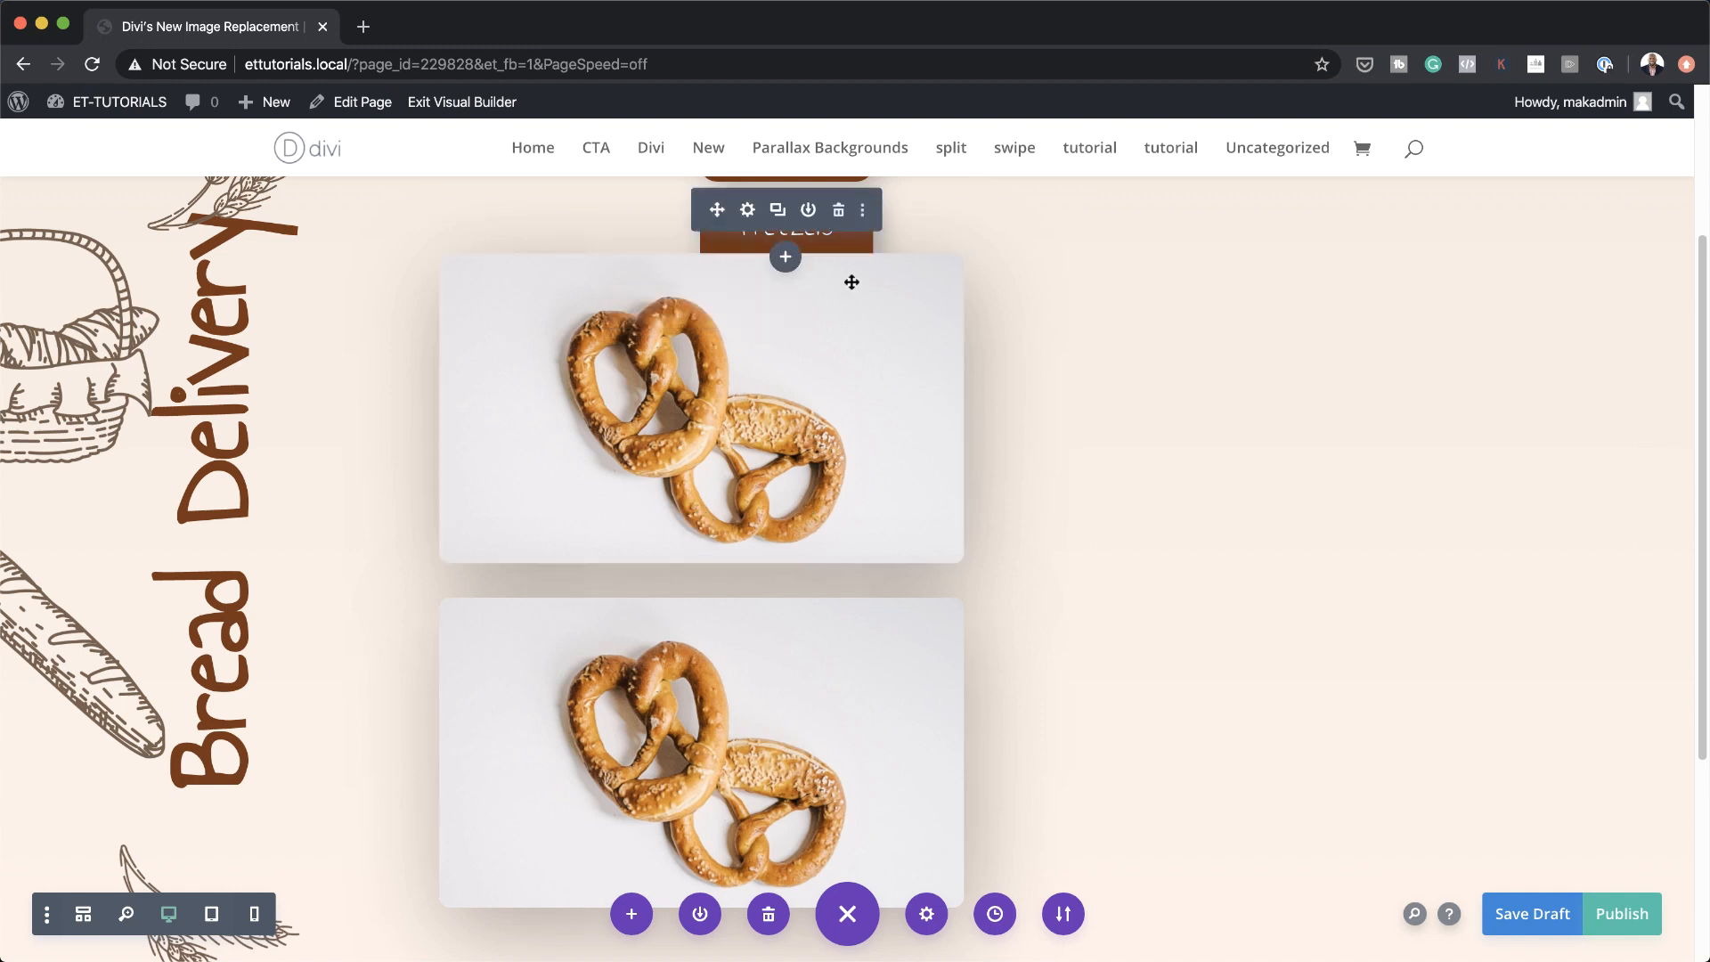
Move the second text module between the two image modules in wireframe view, and return to desktop view
{"action": "left_click", "coordinate": [84, 917]}
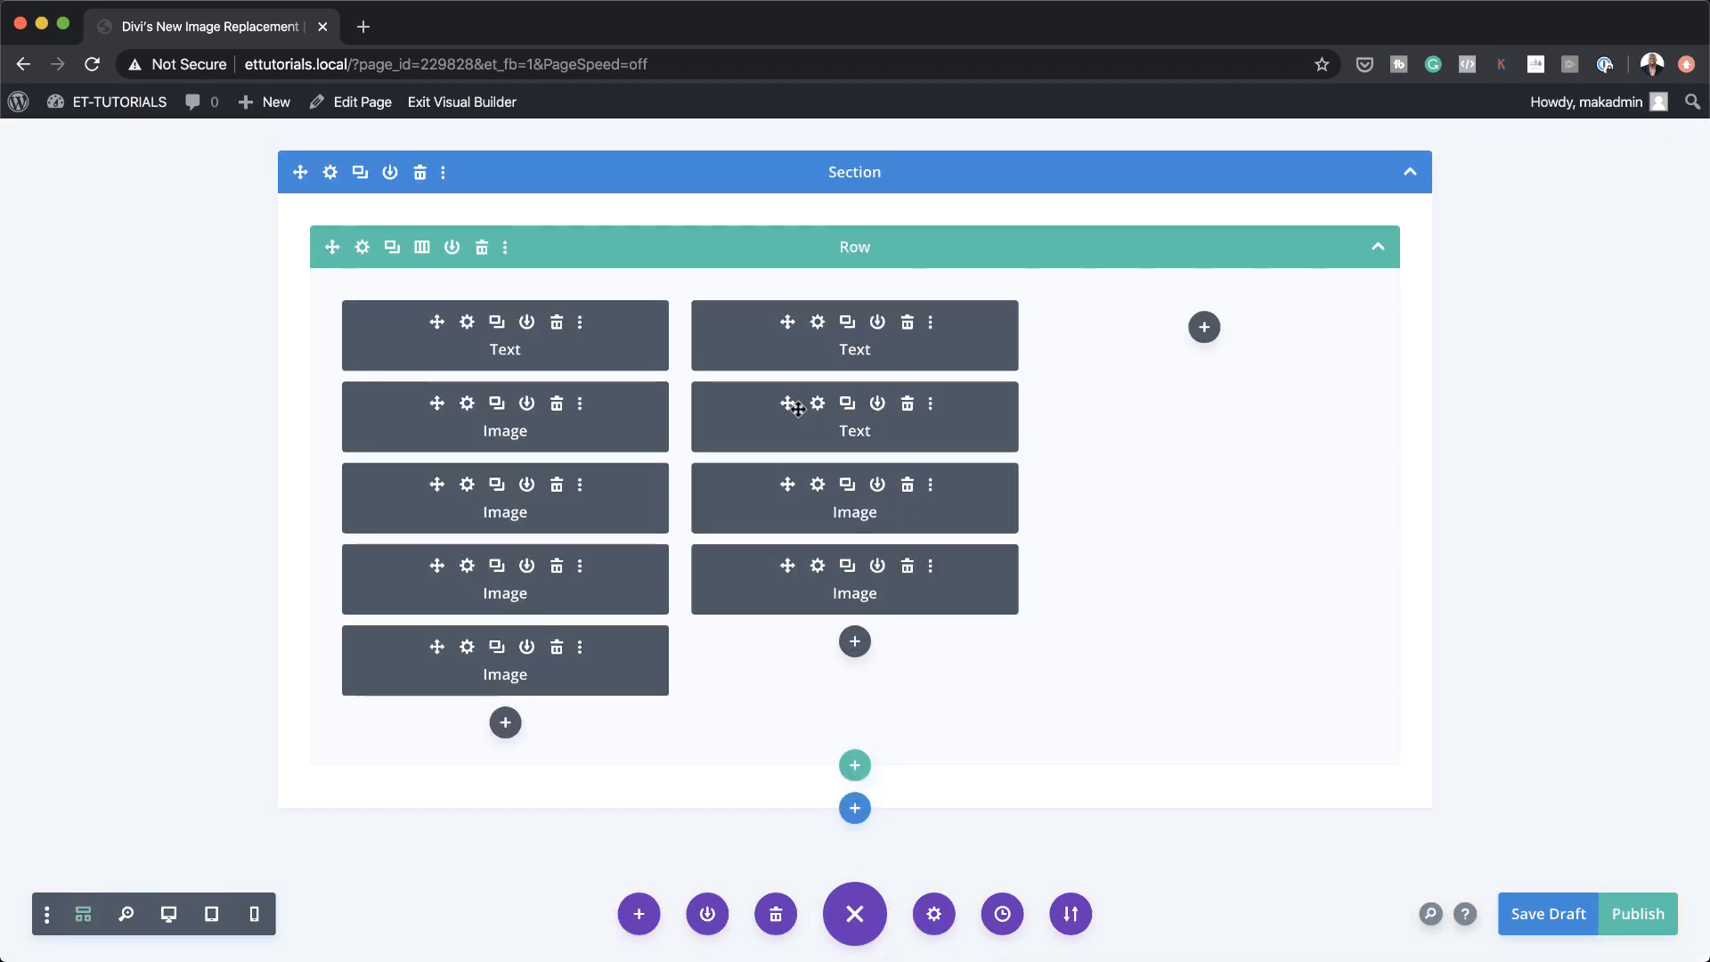
{"action": "left_click_drag", "start_coordinate": [798, 409], "coordinate": [781, 533]}
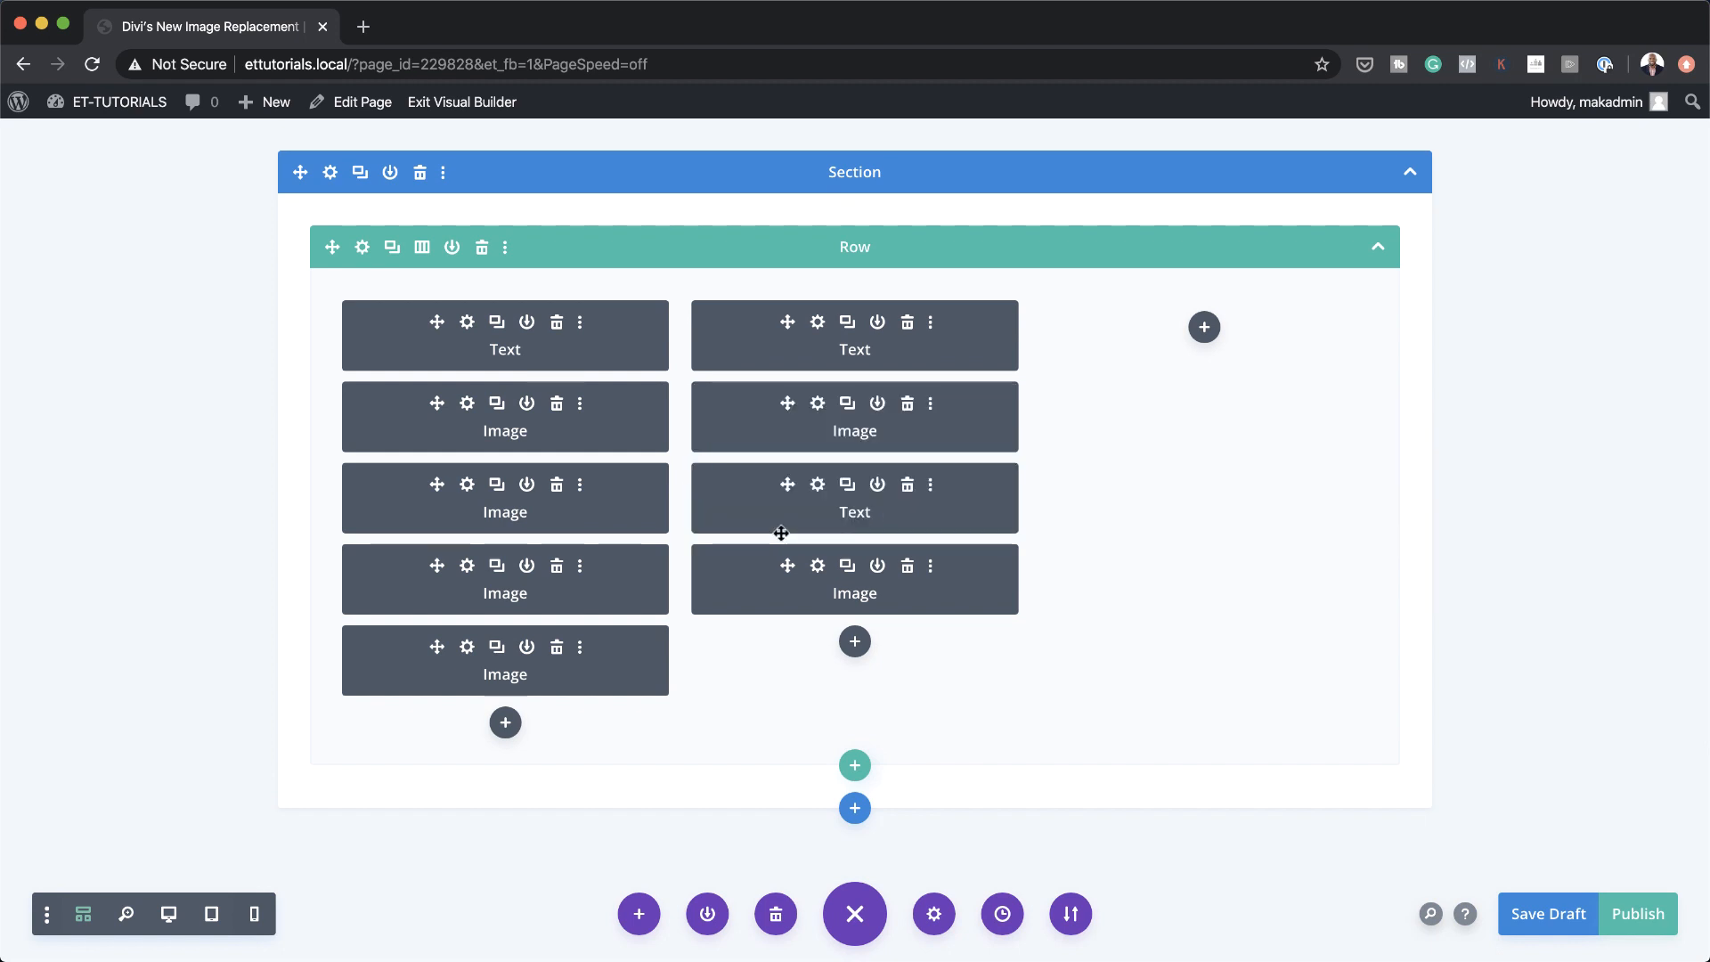
{"action": "left_click", "coordinate": [168, 913]}
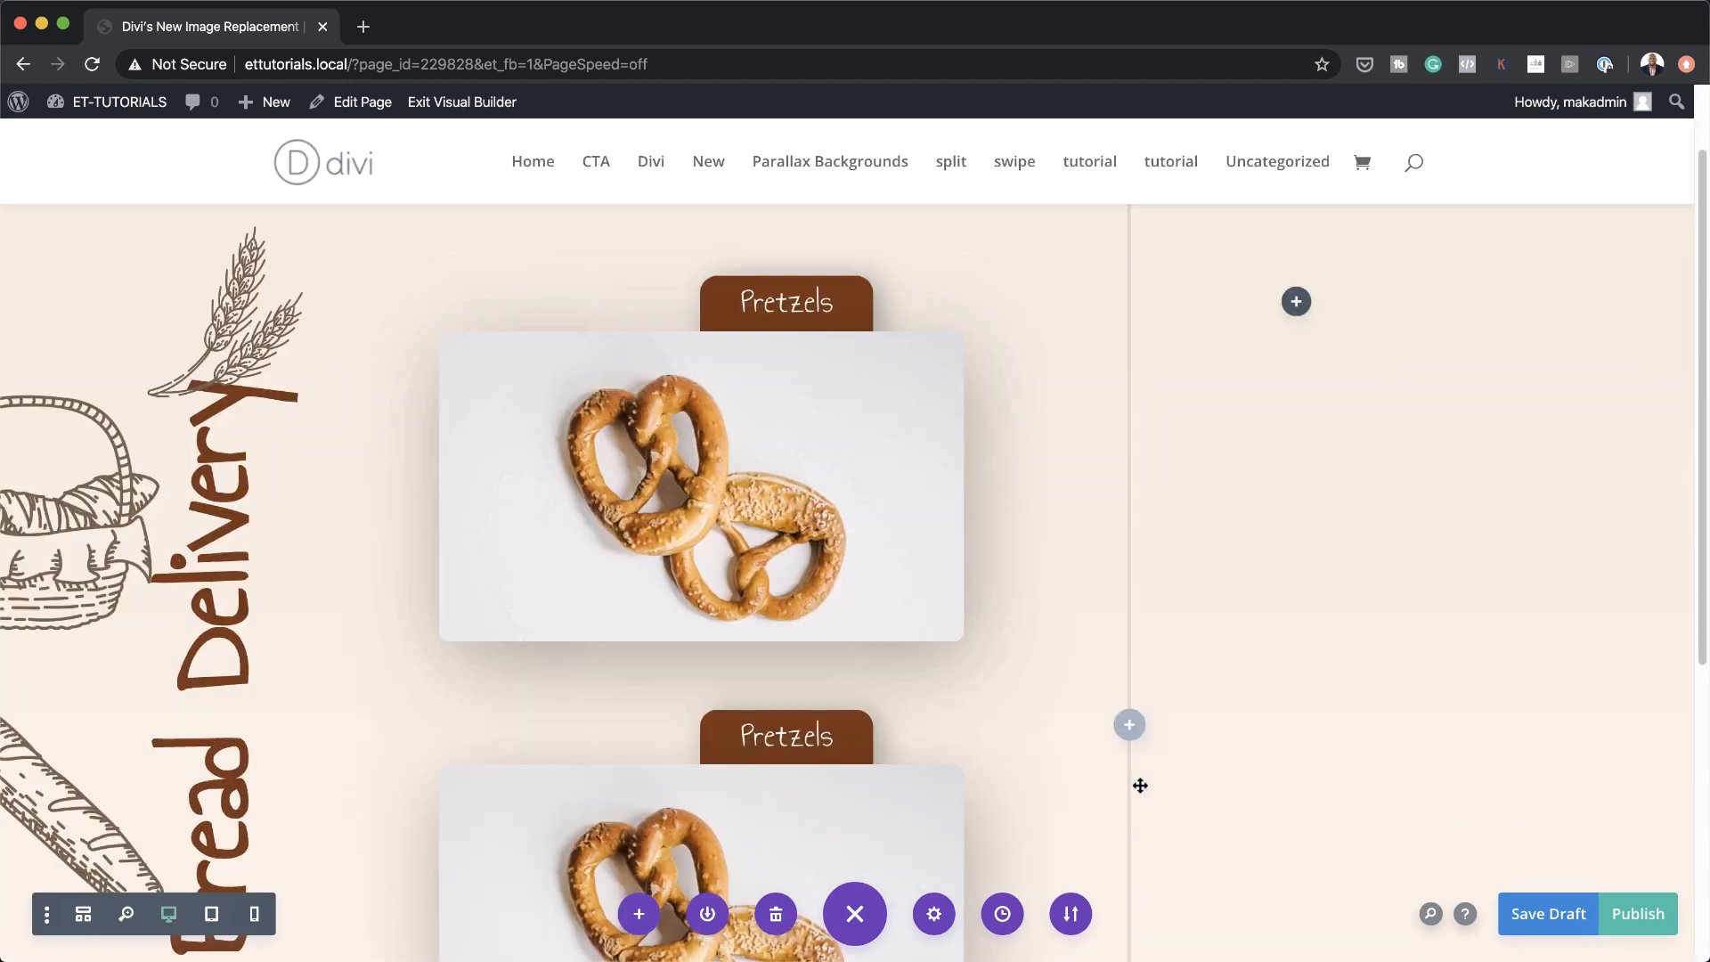
Change the text of the lower "Pretzels" label to "Muffins" and save the module
{"action": "scroll", "coordinate": [1140, 786], "scroll_direction": "down", "scroll_amount": 5}
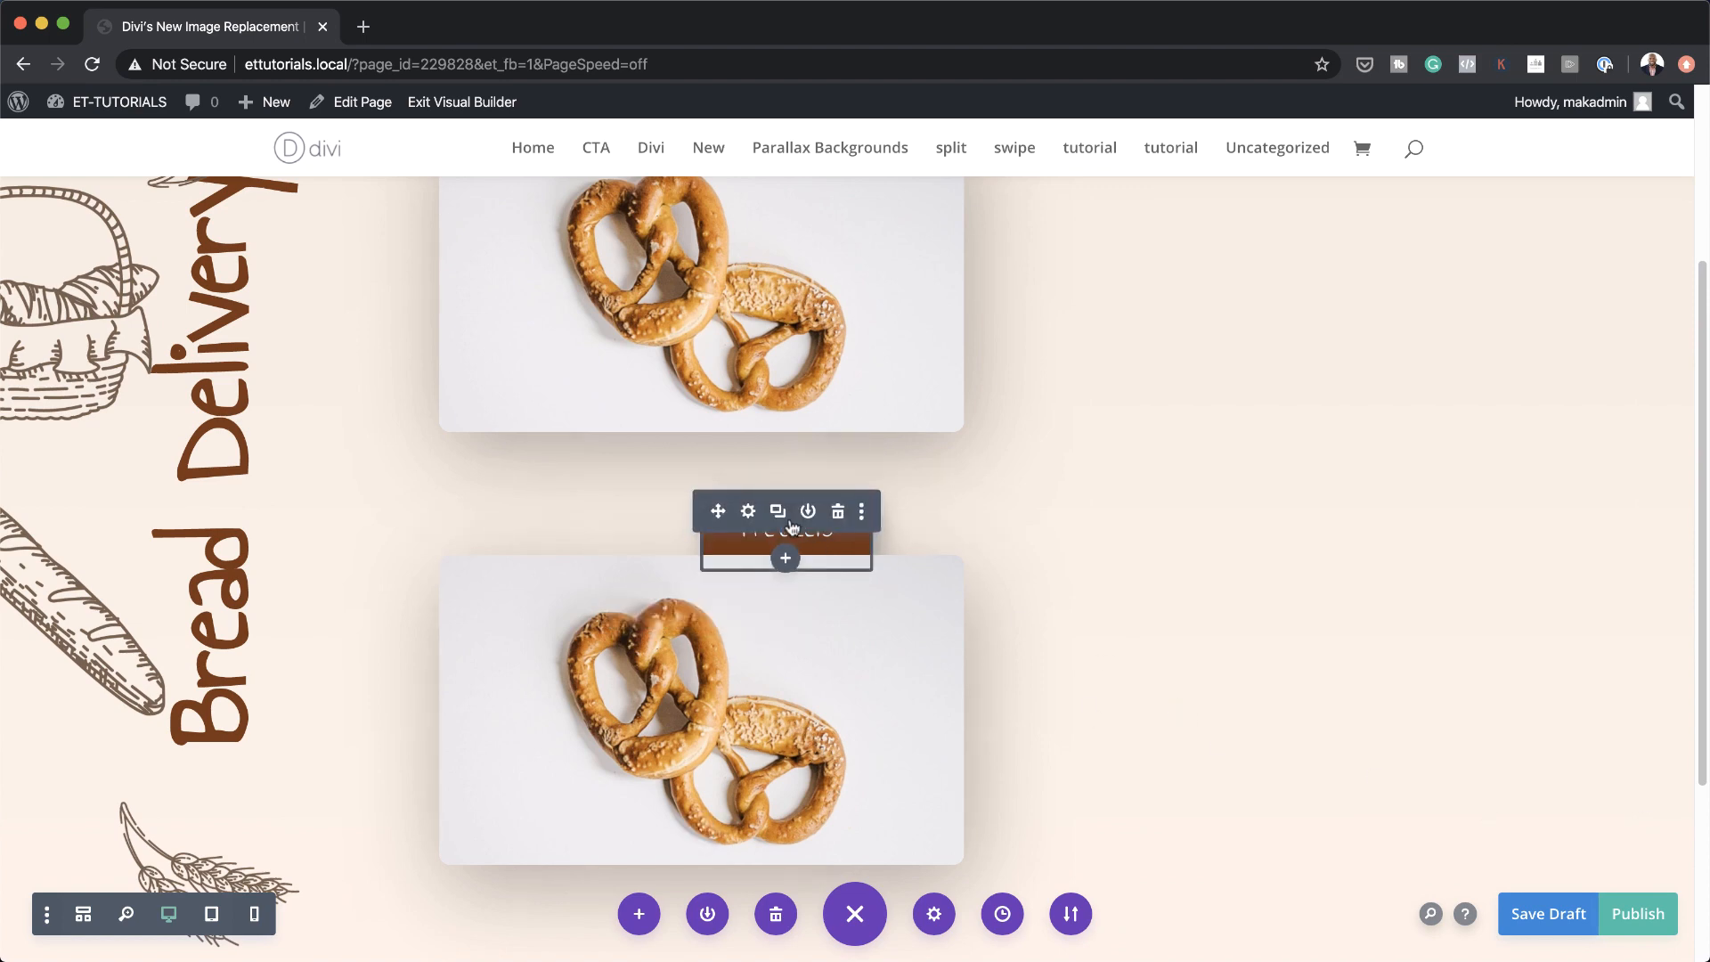
{"action": "left_click", "coordinate": [749, 509]}
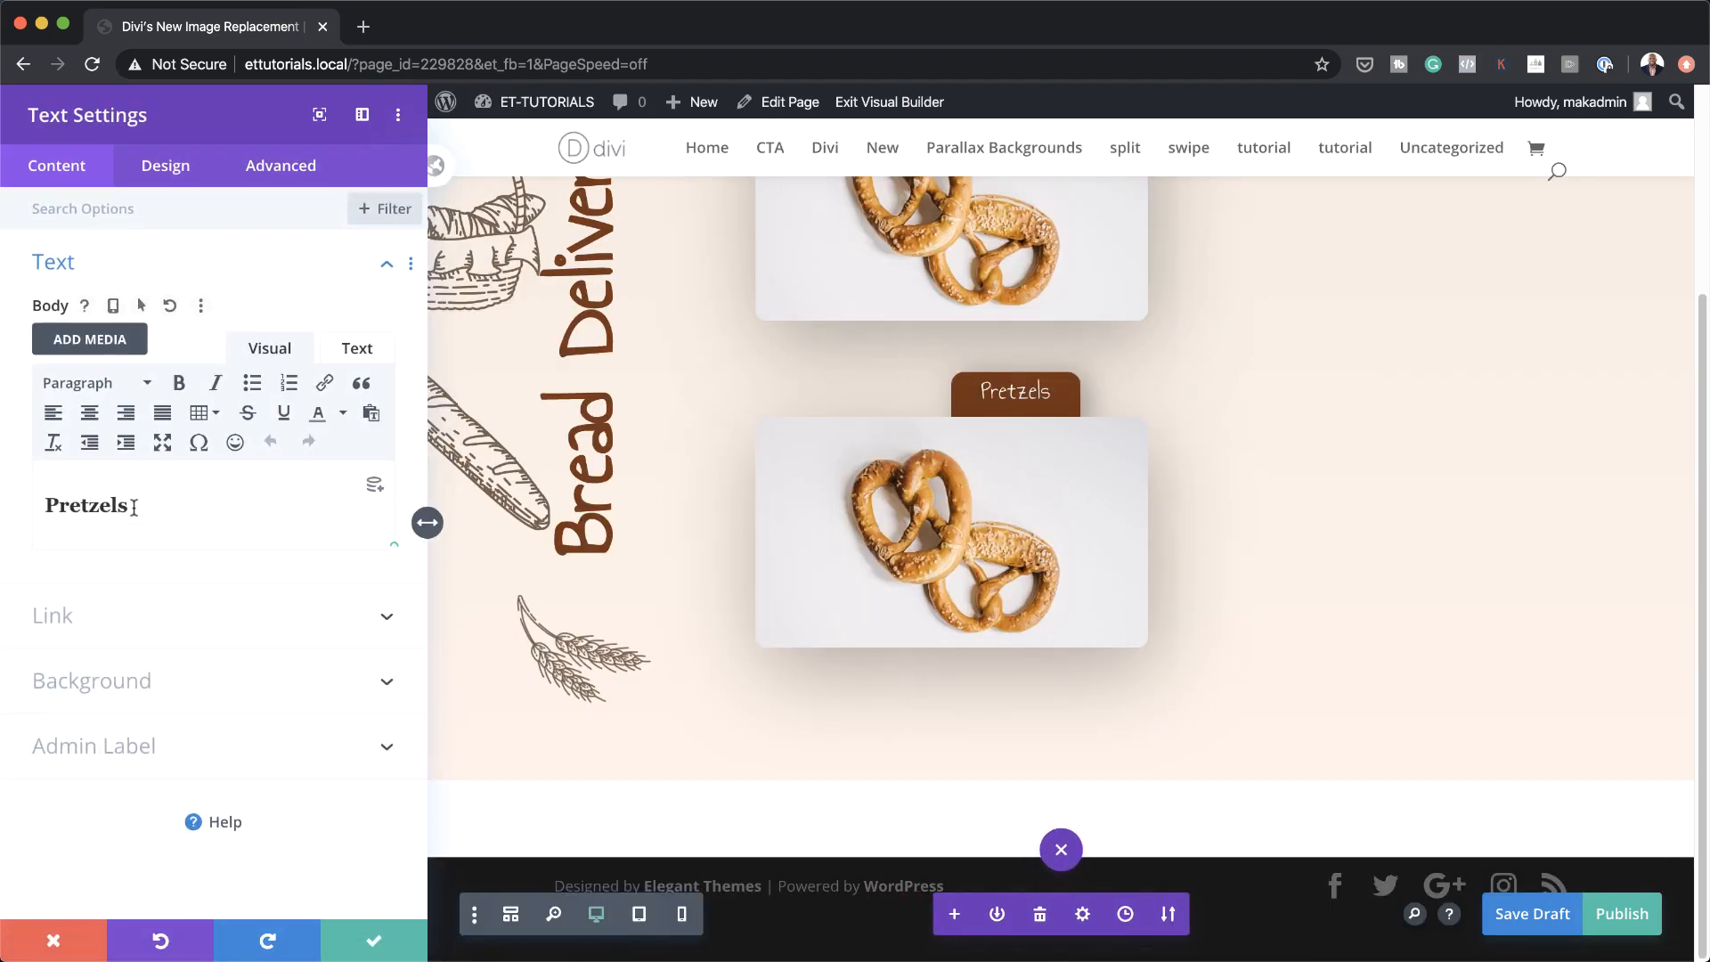
{"action": "left_click_drag", "start_coordinate": [133, 507], "coordinate": [1, 492]}
{"action": "type", "text": "Muffins"}
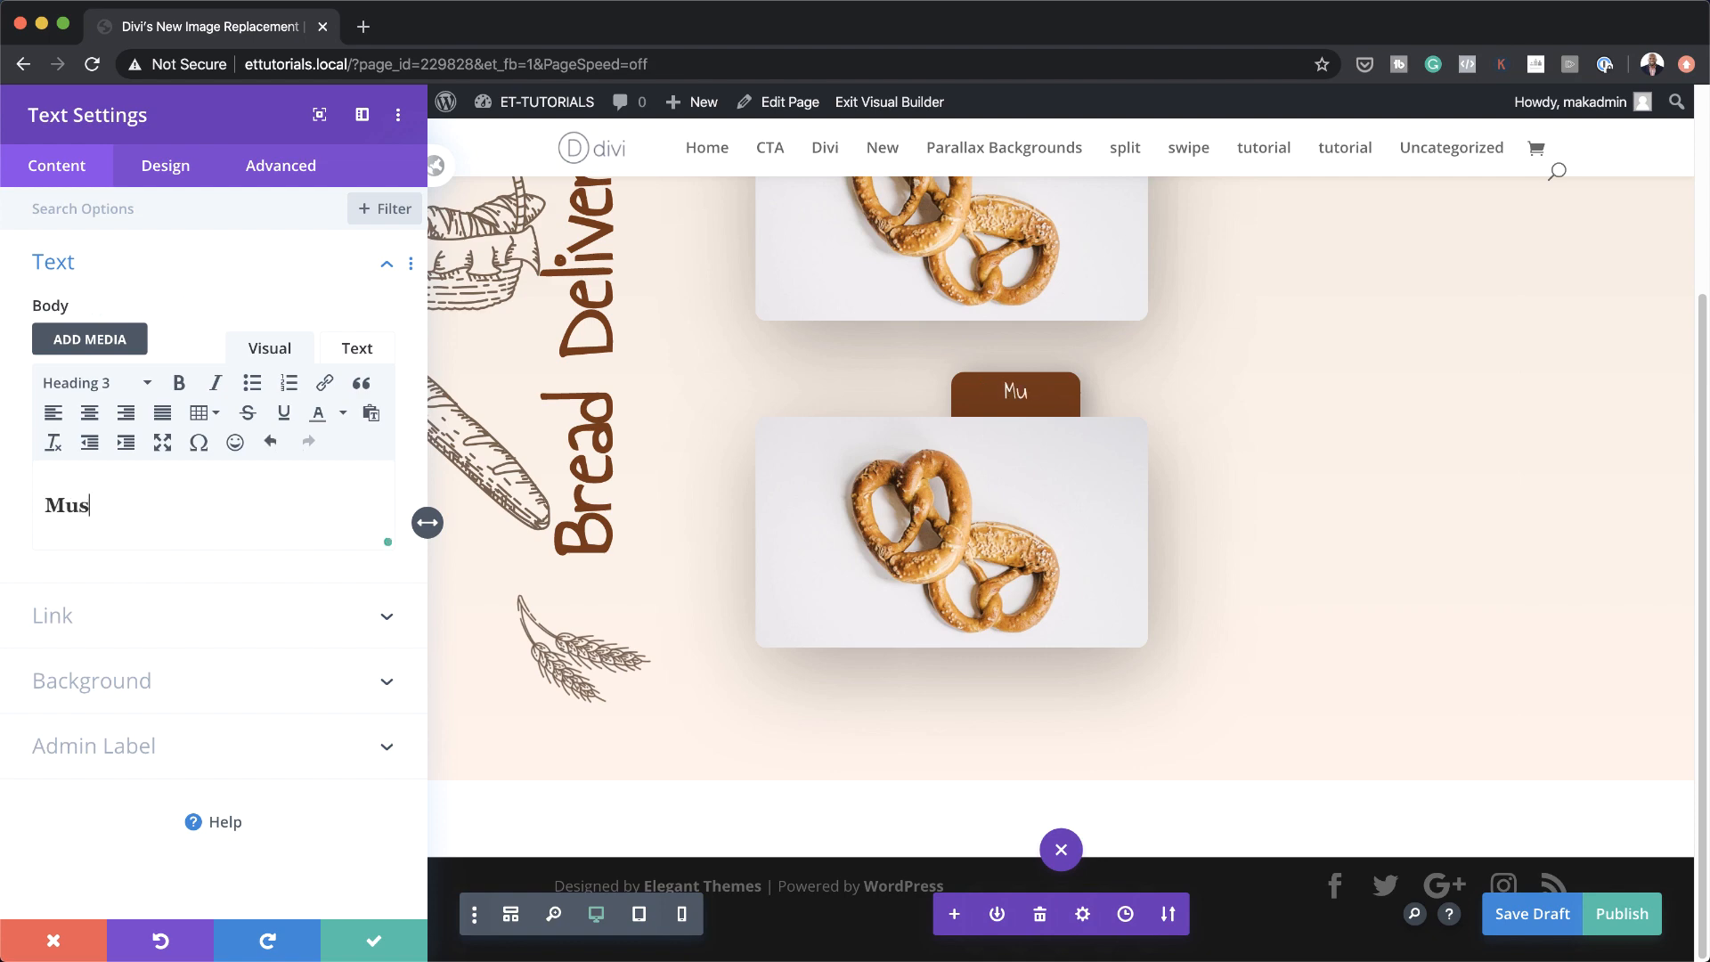
{"action": "left_click", "coordinate": [374, 944]}
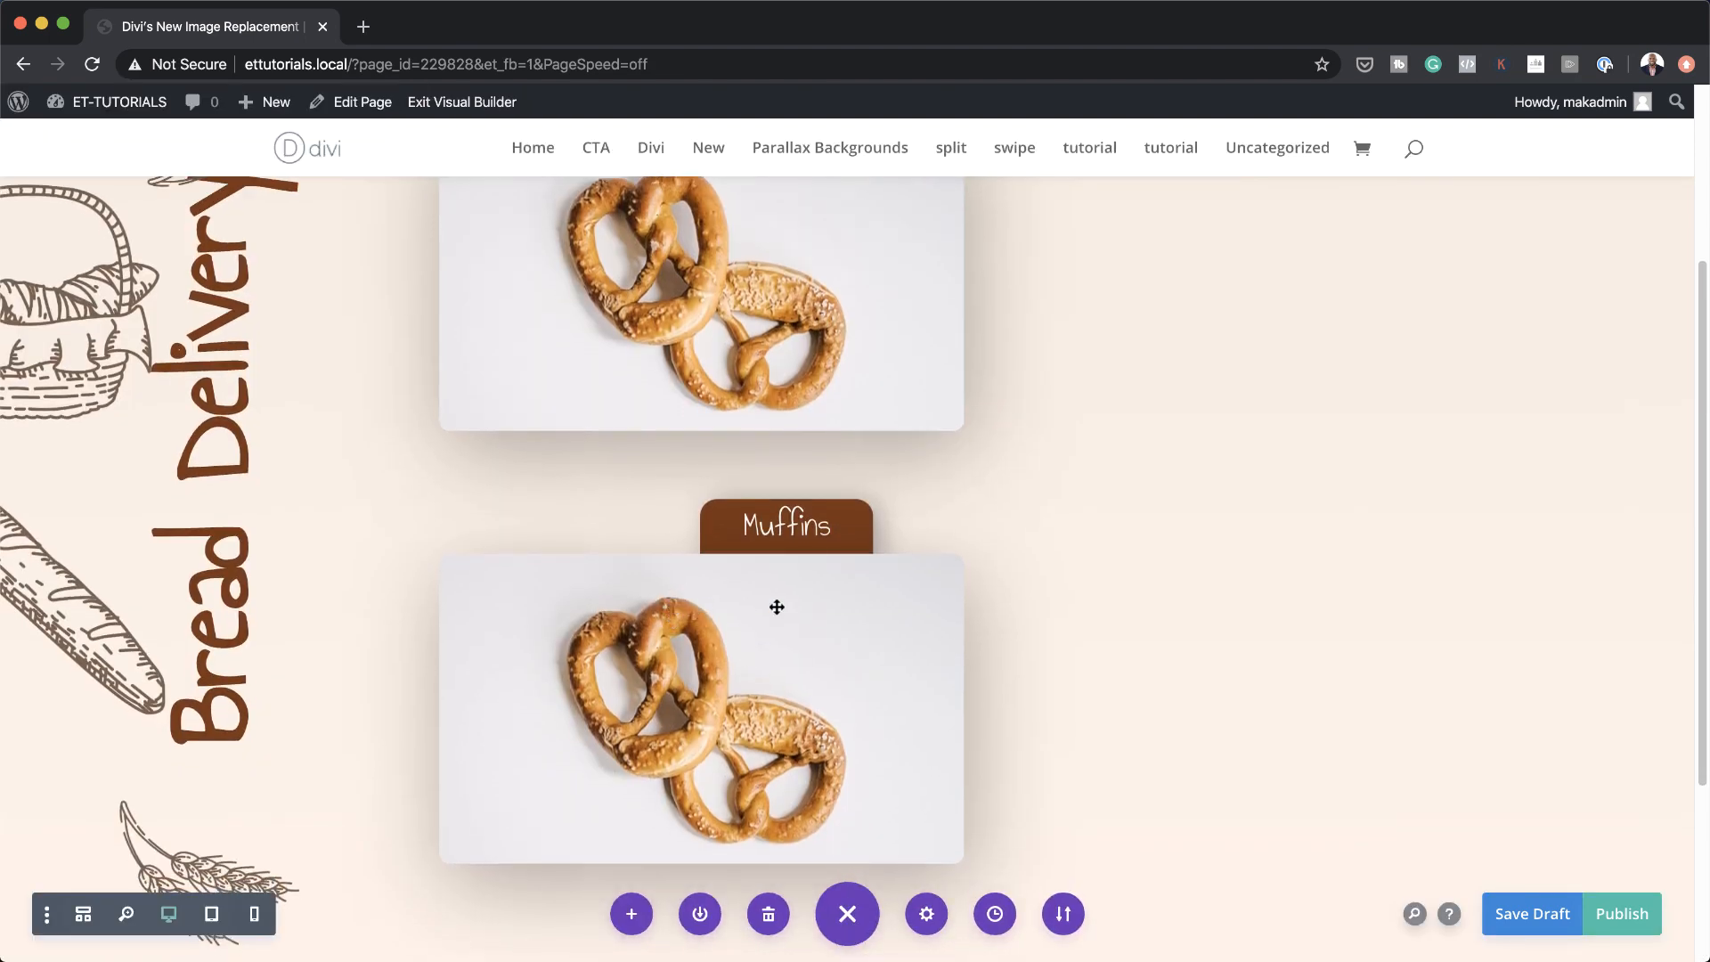
Replace the desktop image of the module under the "Muffins" label with slide2-1.jpg from the media library
{"action": "scroll", "coordinate": [776, 607], "scroll_direction": "down", "scroll_amount": 1}
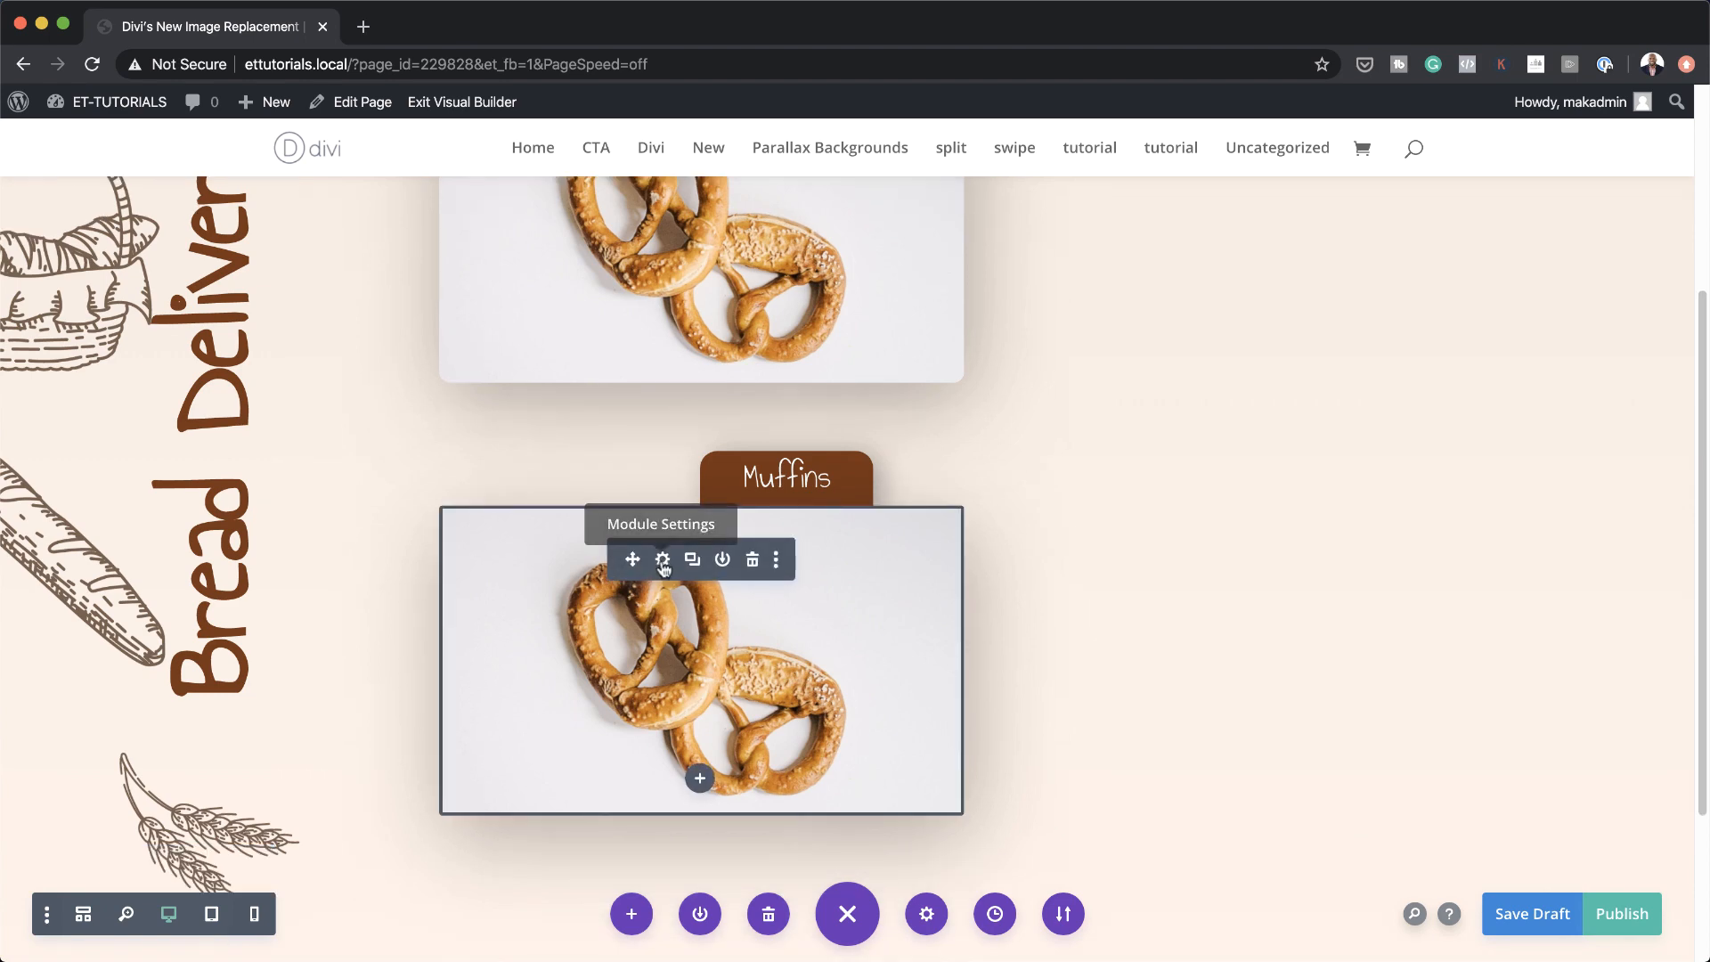
{"action": "left_click", "coordinate": [664, 561]}
{"action": "mouse_move", "coordinate": [244, 451]}
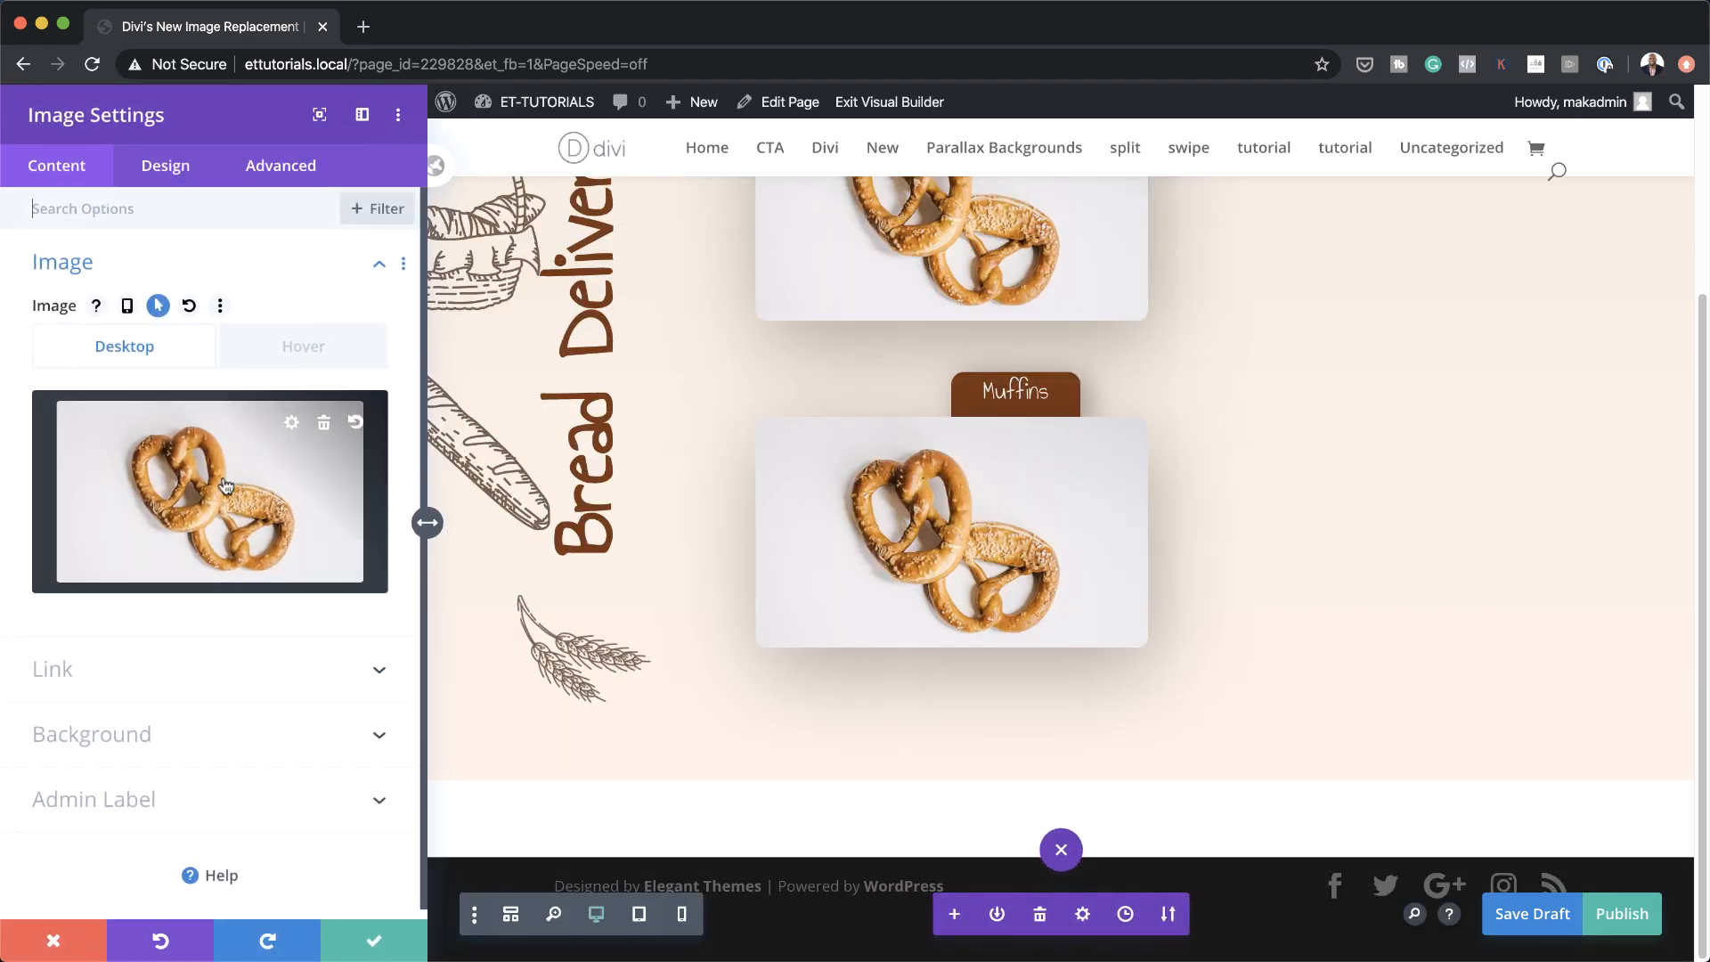
{"action": "left_click", "coordinate": [225, 484]}
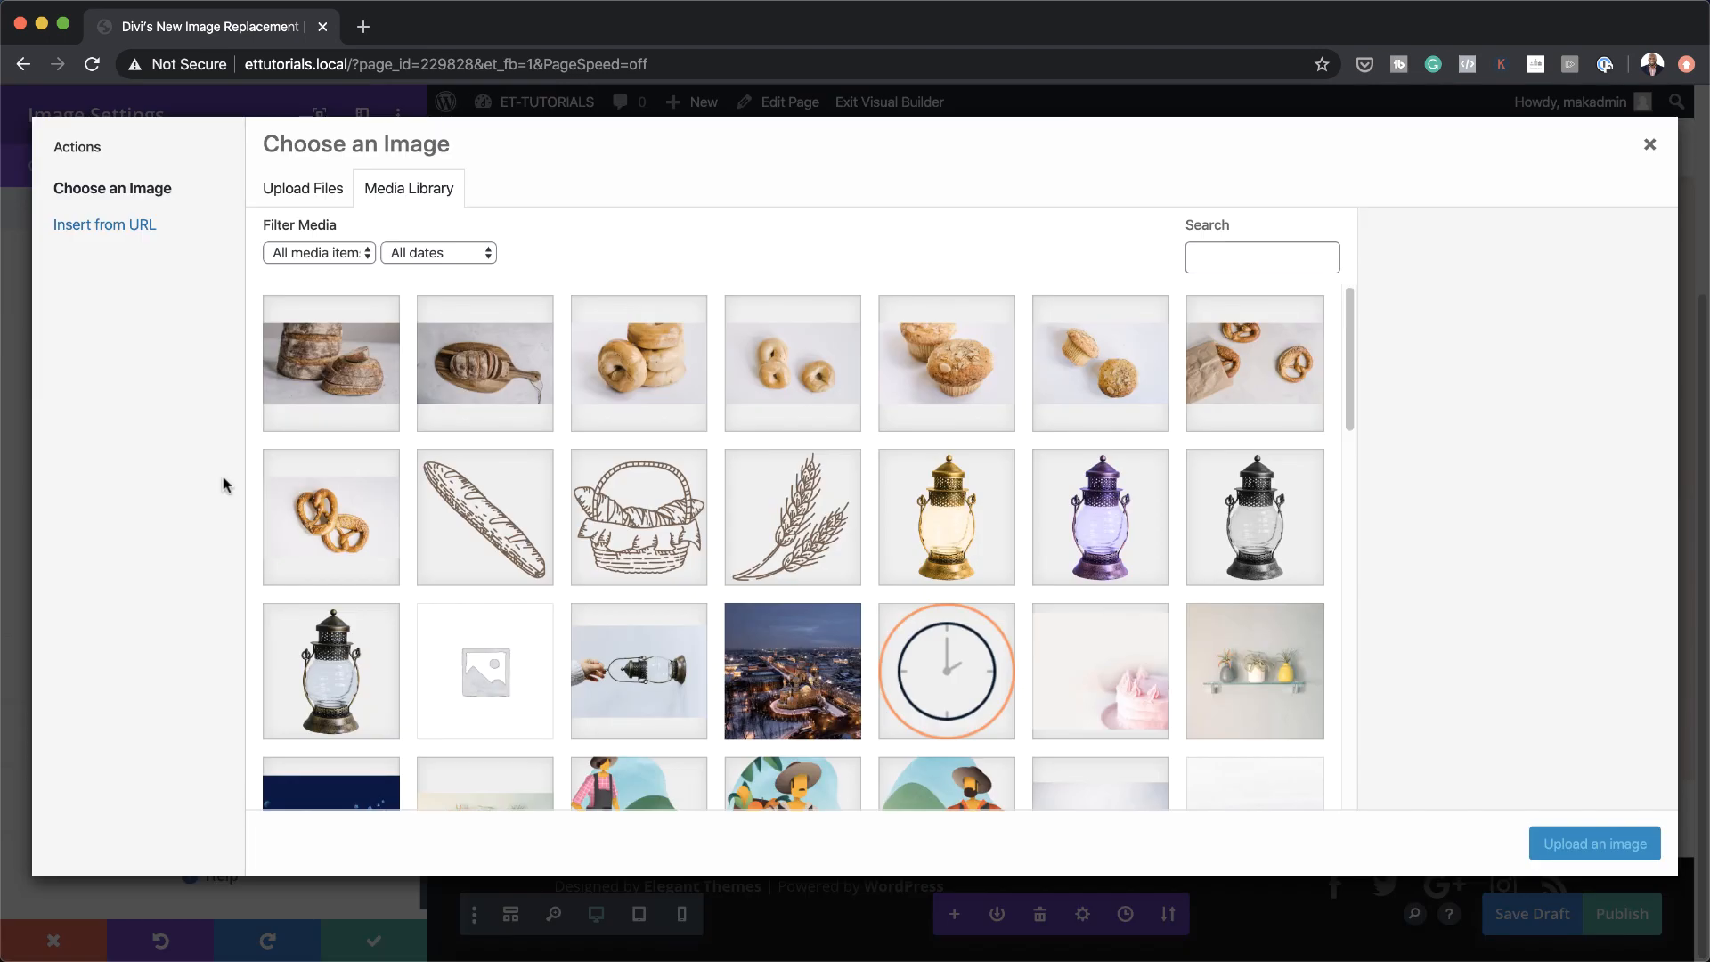
{"action": "left_click", "coordinate": [1110, 372]}
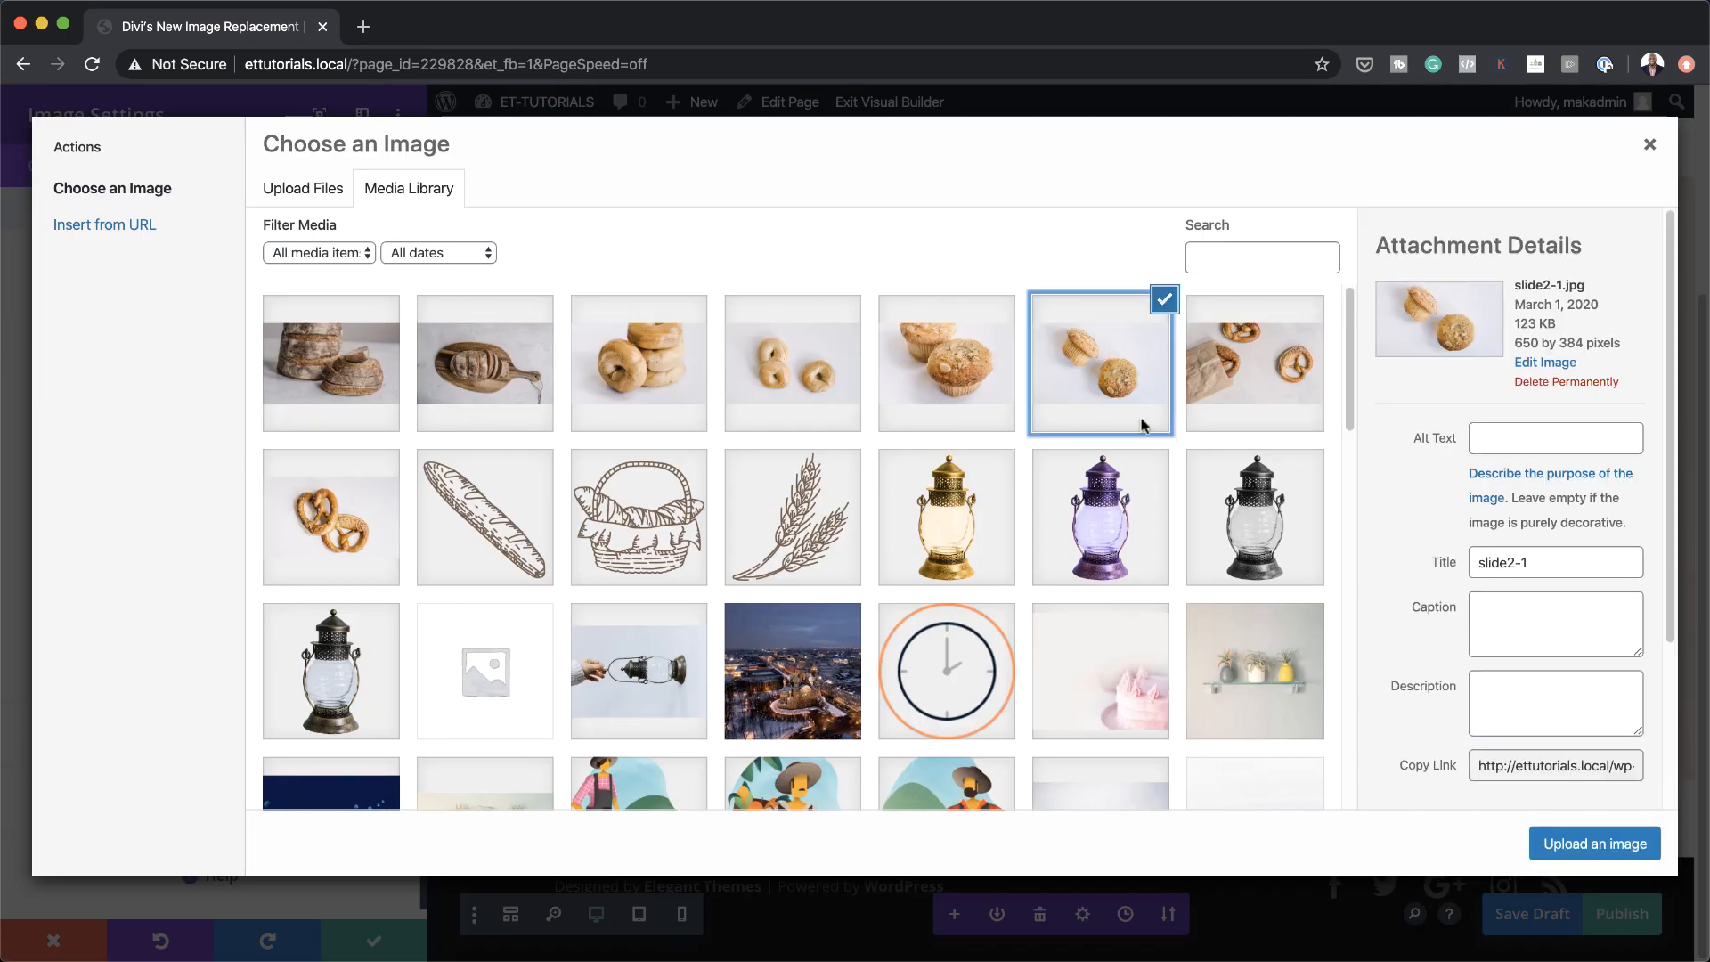
{"action": "left_click", "coordinate": [1612, 844]}
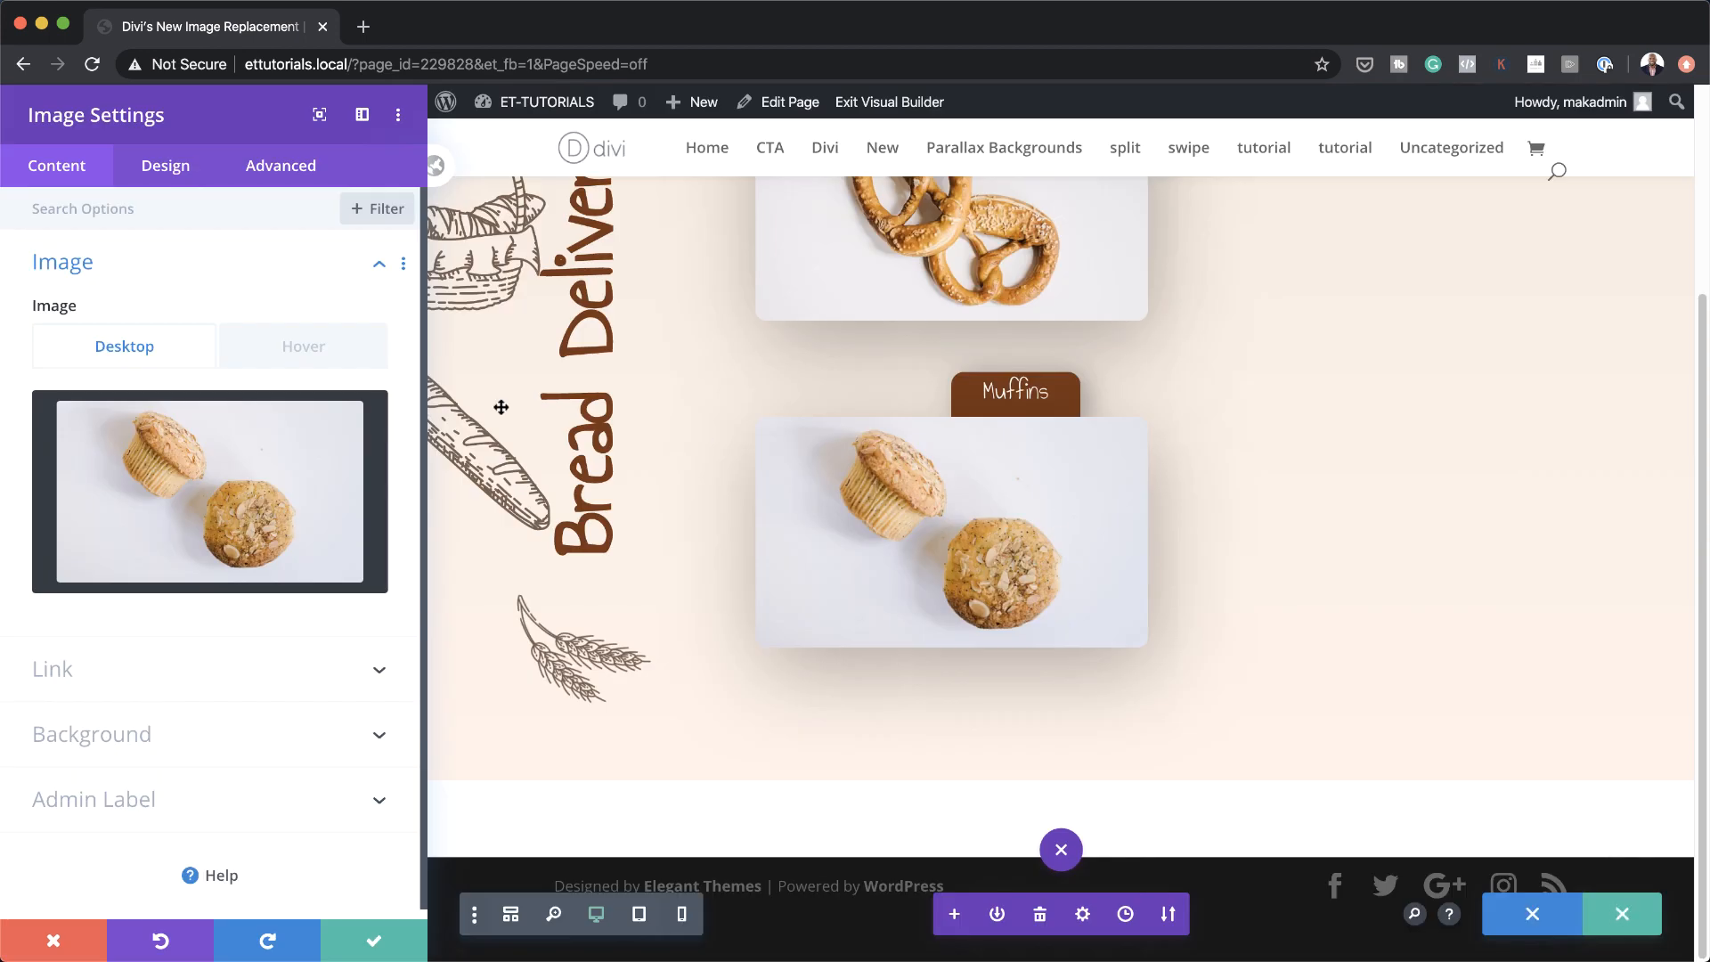
Set slide1-1.jpg as the hover image of the muffins module and save its settings
{"action": "left_click", "coordinate": [303, 348]}
{"action": "left_click", "coordinate": [236, 478]}
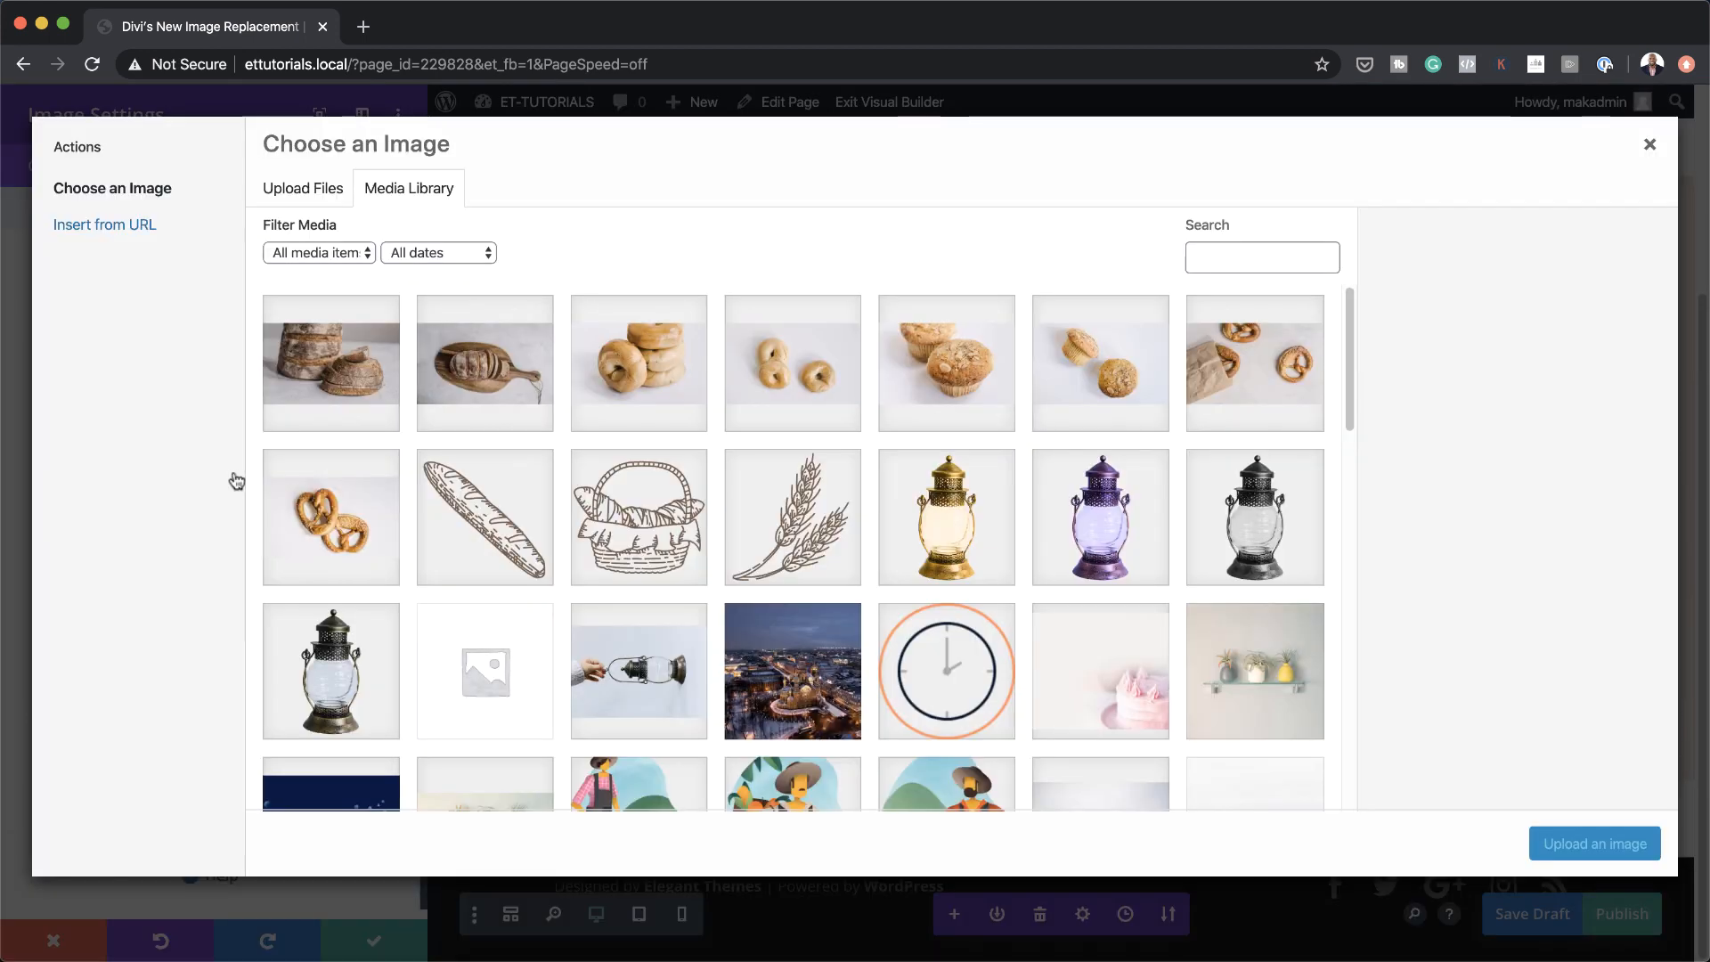
{"action": "left_click", "coordinate": [947, 389]}
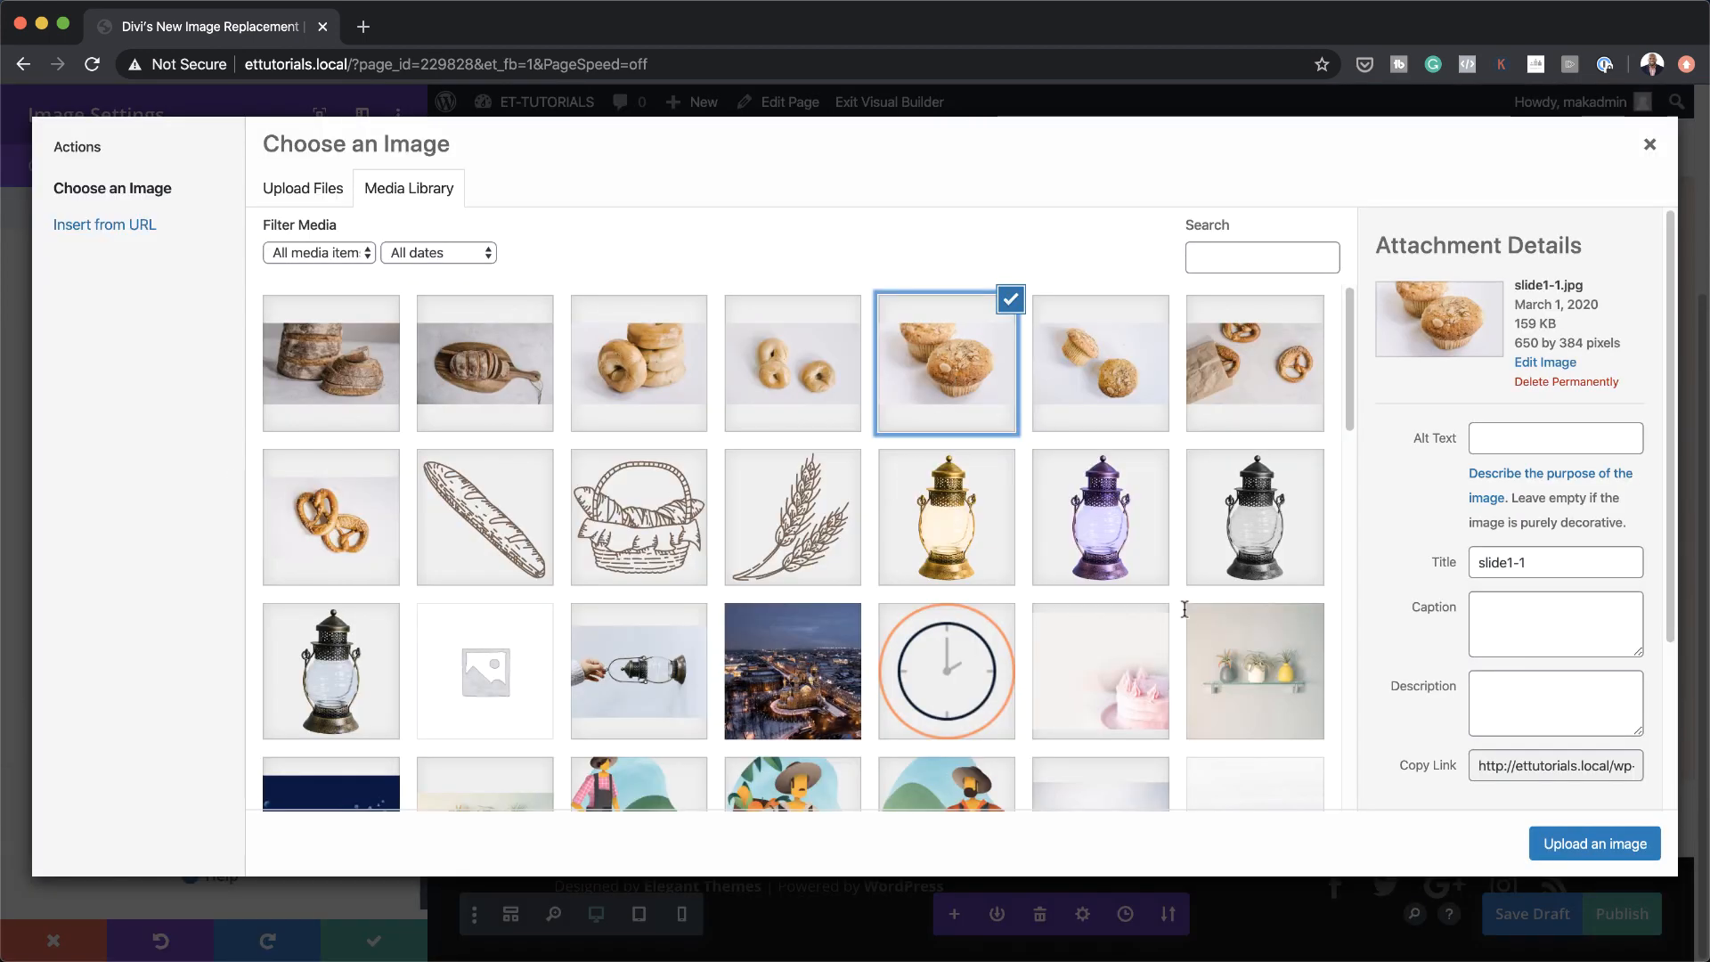
{"action": "left_click", "coordinate": [1594, 844]}
{"action": "left_click", "coordinate": [372, 944]}
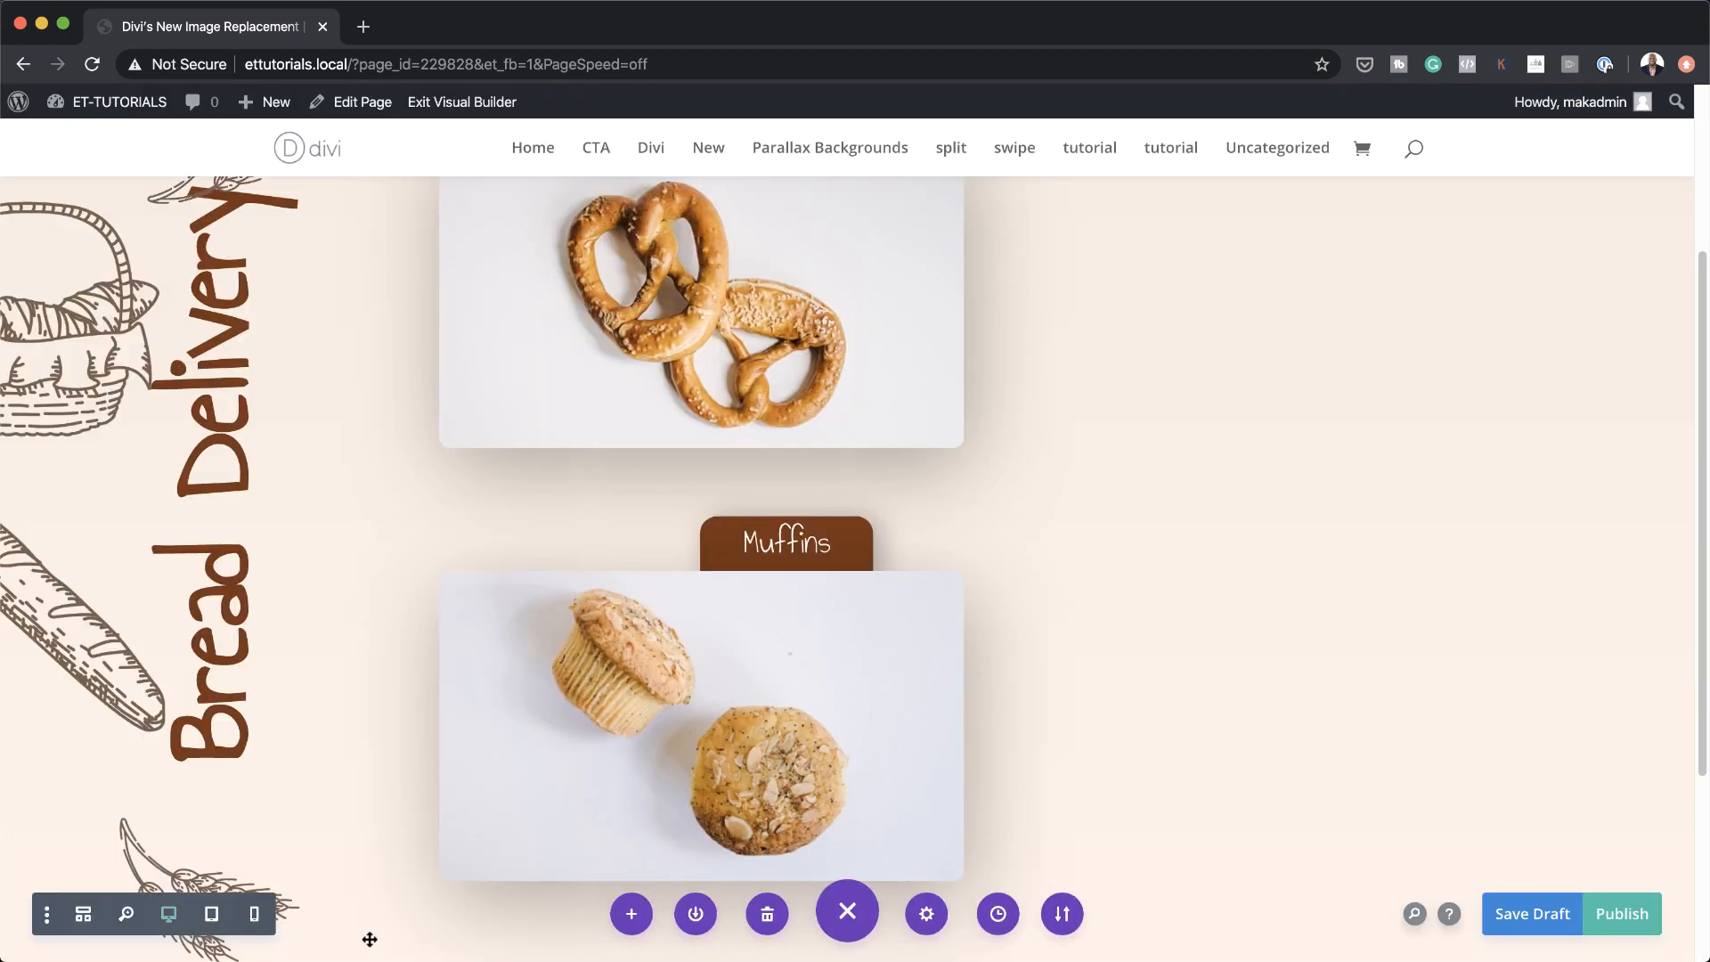
Delete the row's empty third column, duplicate the second column with its pretzels and muffins modules, and save the row settings
{"action": "scroll", "coordinate": [1360, 528], "scroll_direction": "up", "scroll_amount": 3}
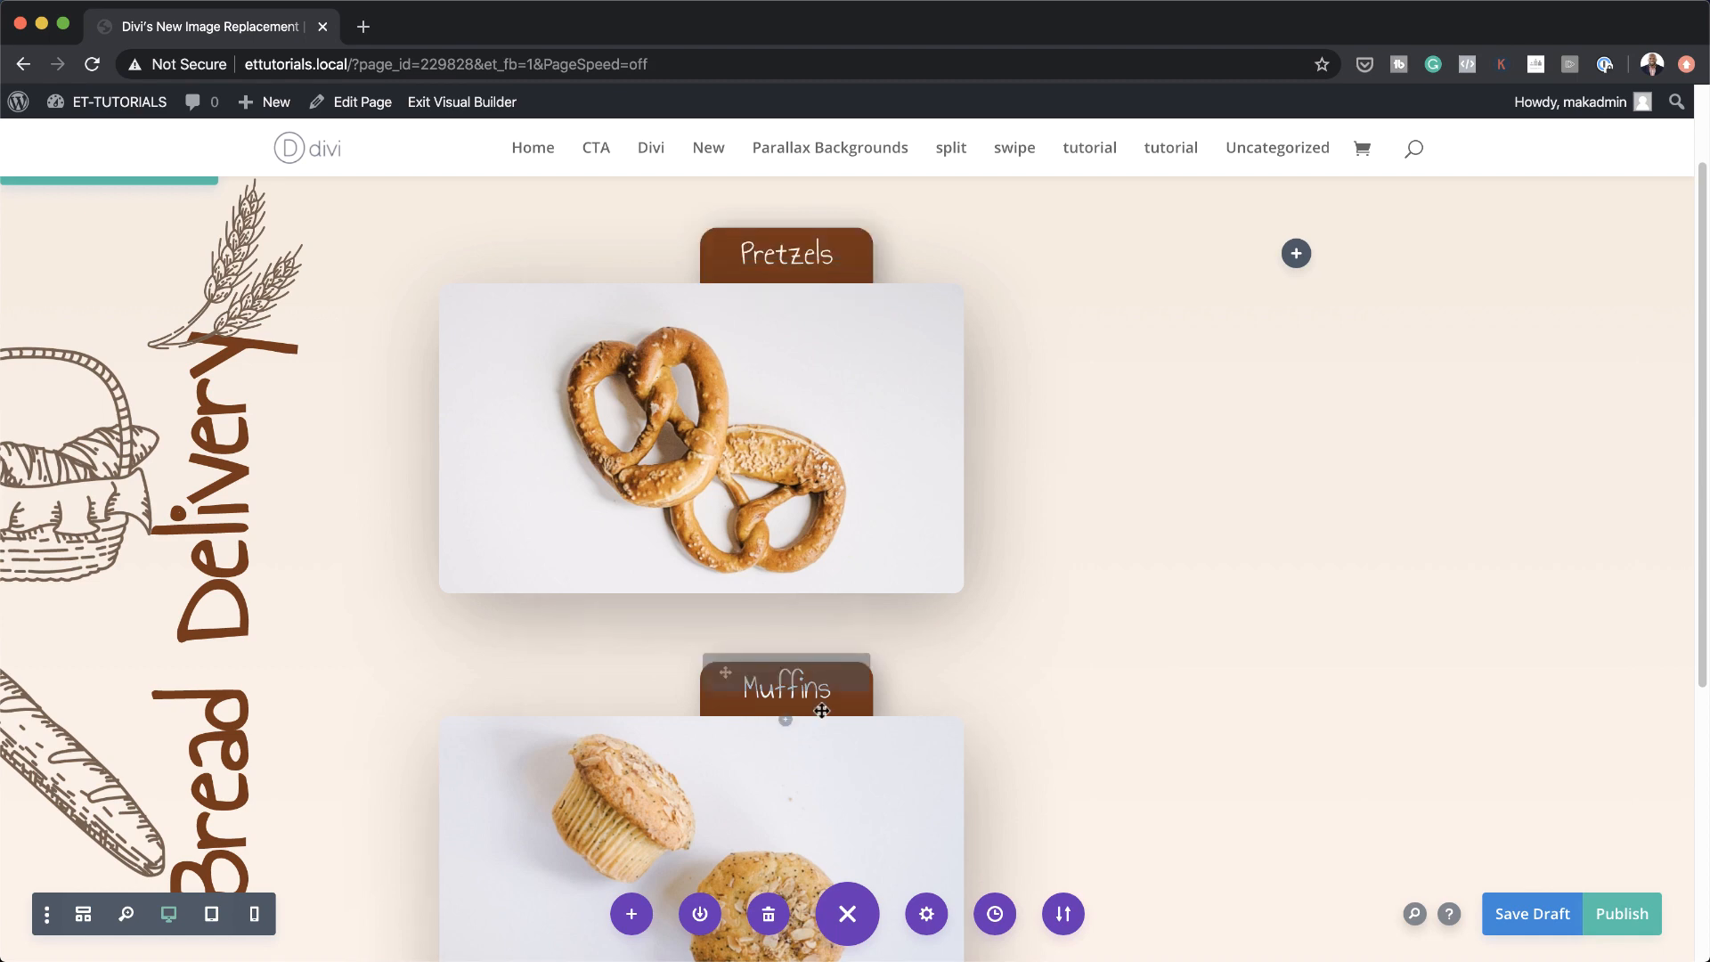
{"action": "scroll", "coordinate": [705, 464], "scroll_direction": "up", "scroll_amount": 3}
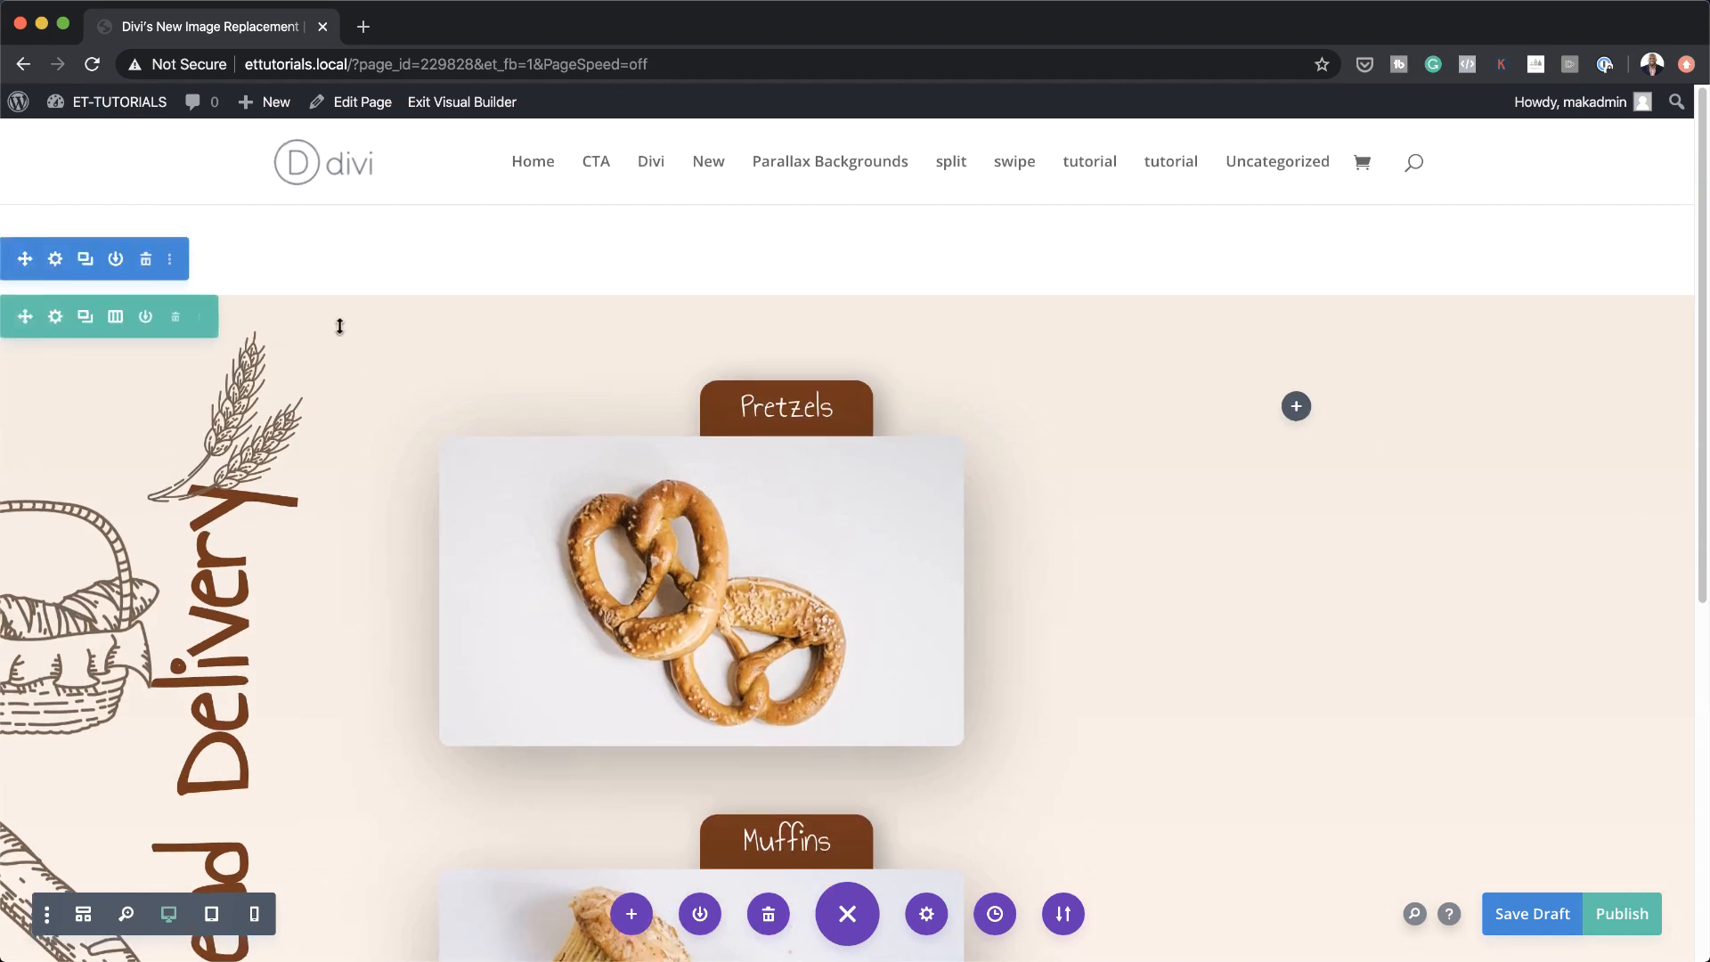
{"action": "left_click", "coordinate": [57, 317]}
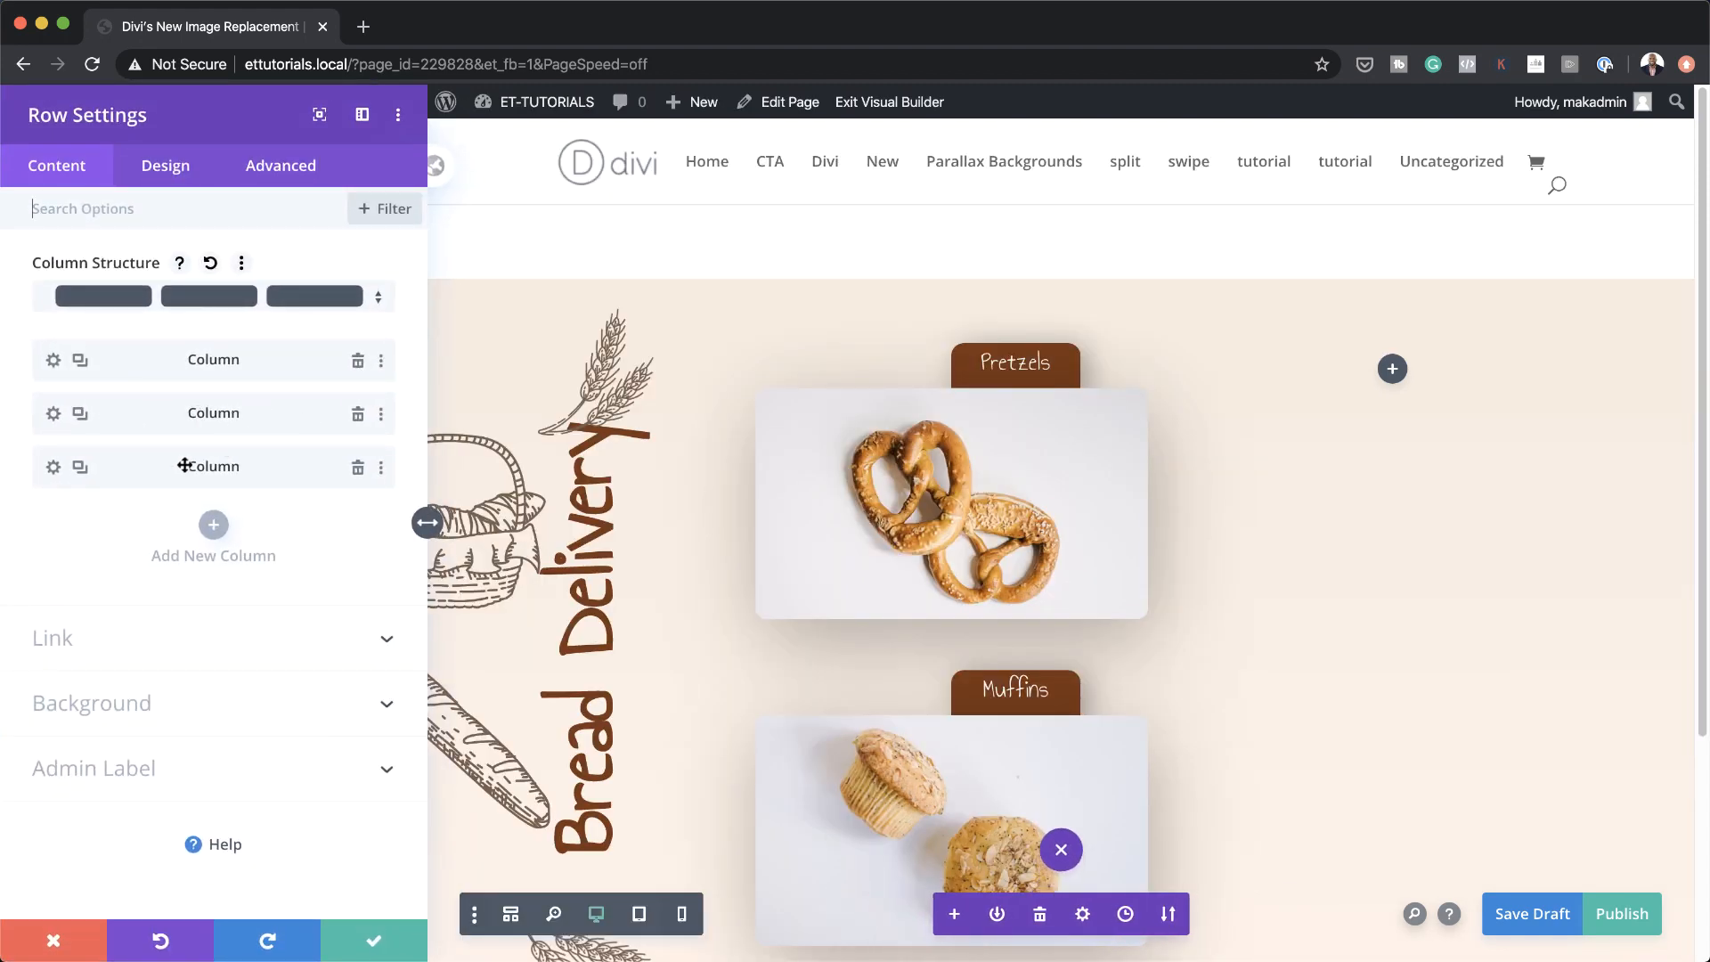
{"action": "left_click", "coordinate": [357, 468]}
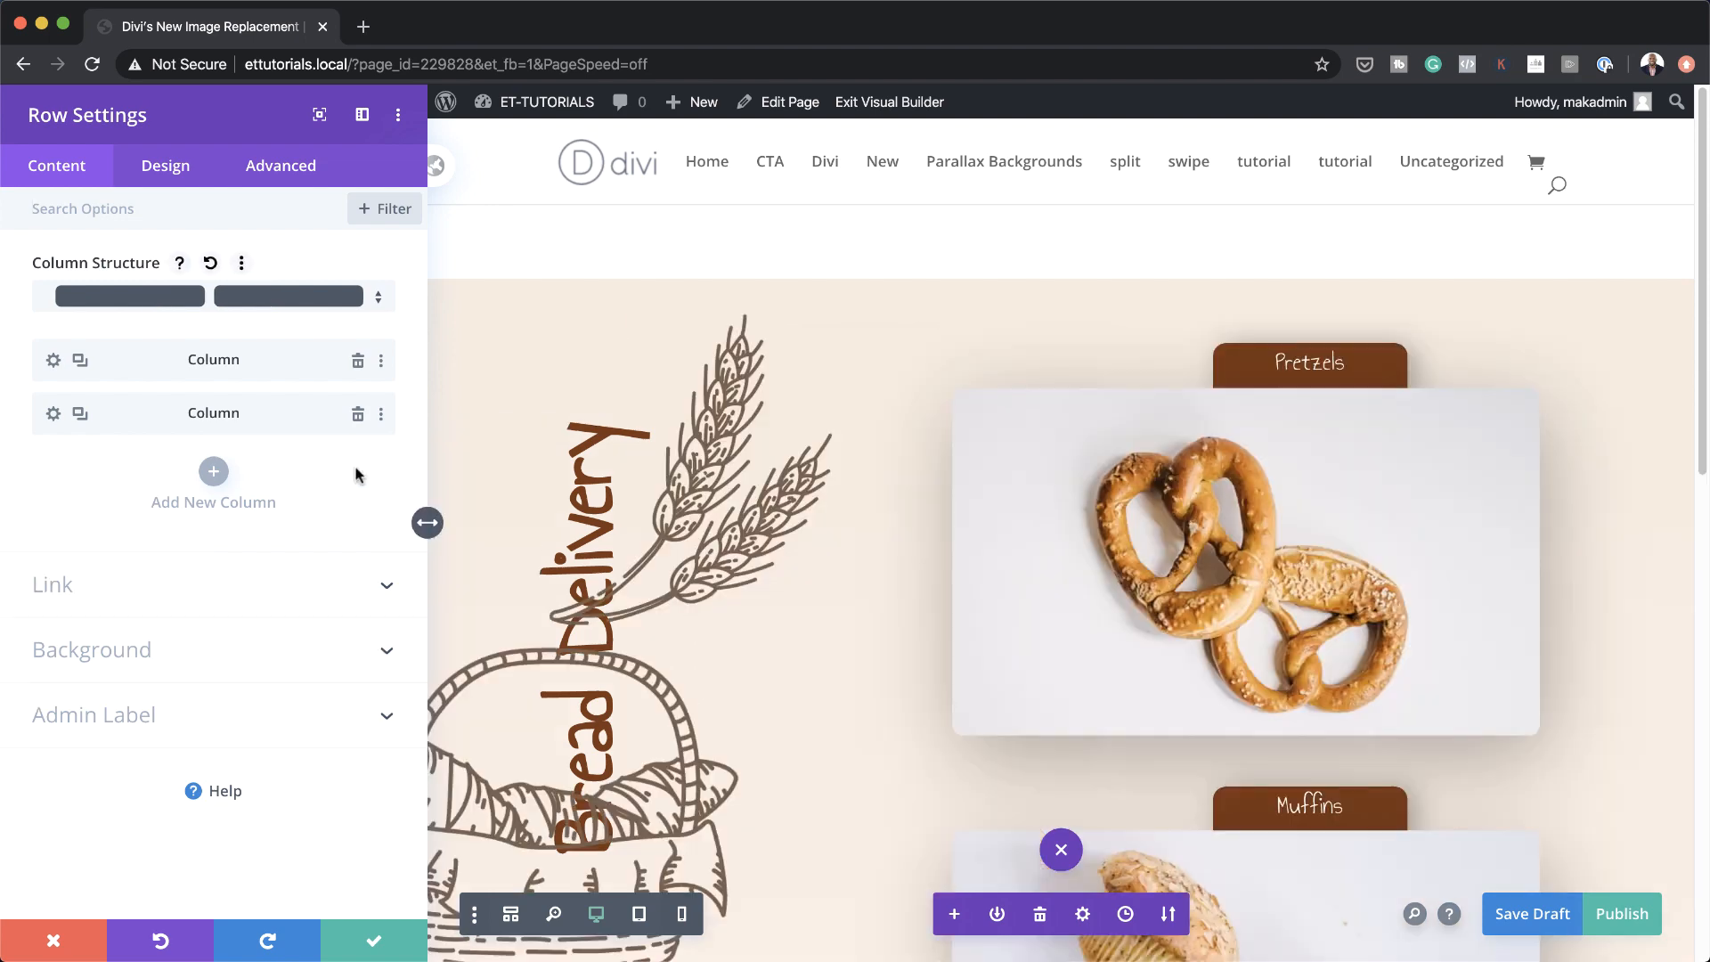
{"action": "left_click", "coordinate": [80, 414]}
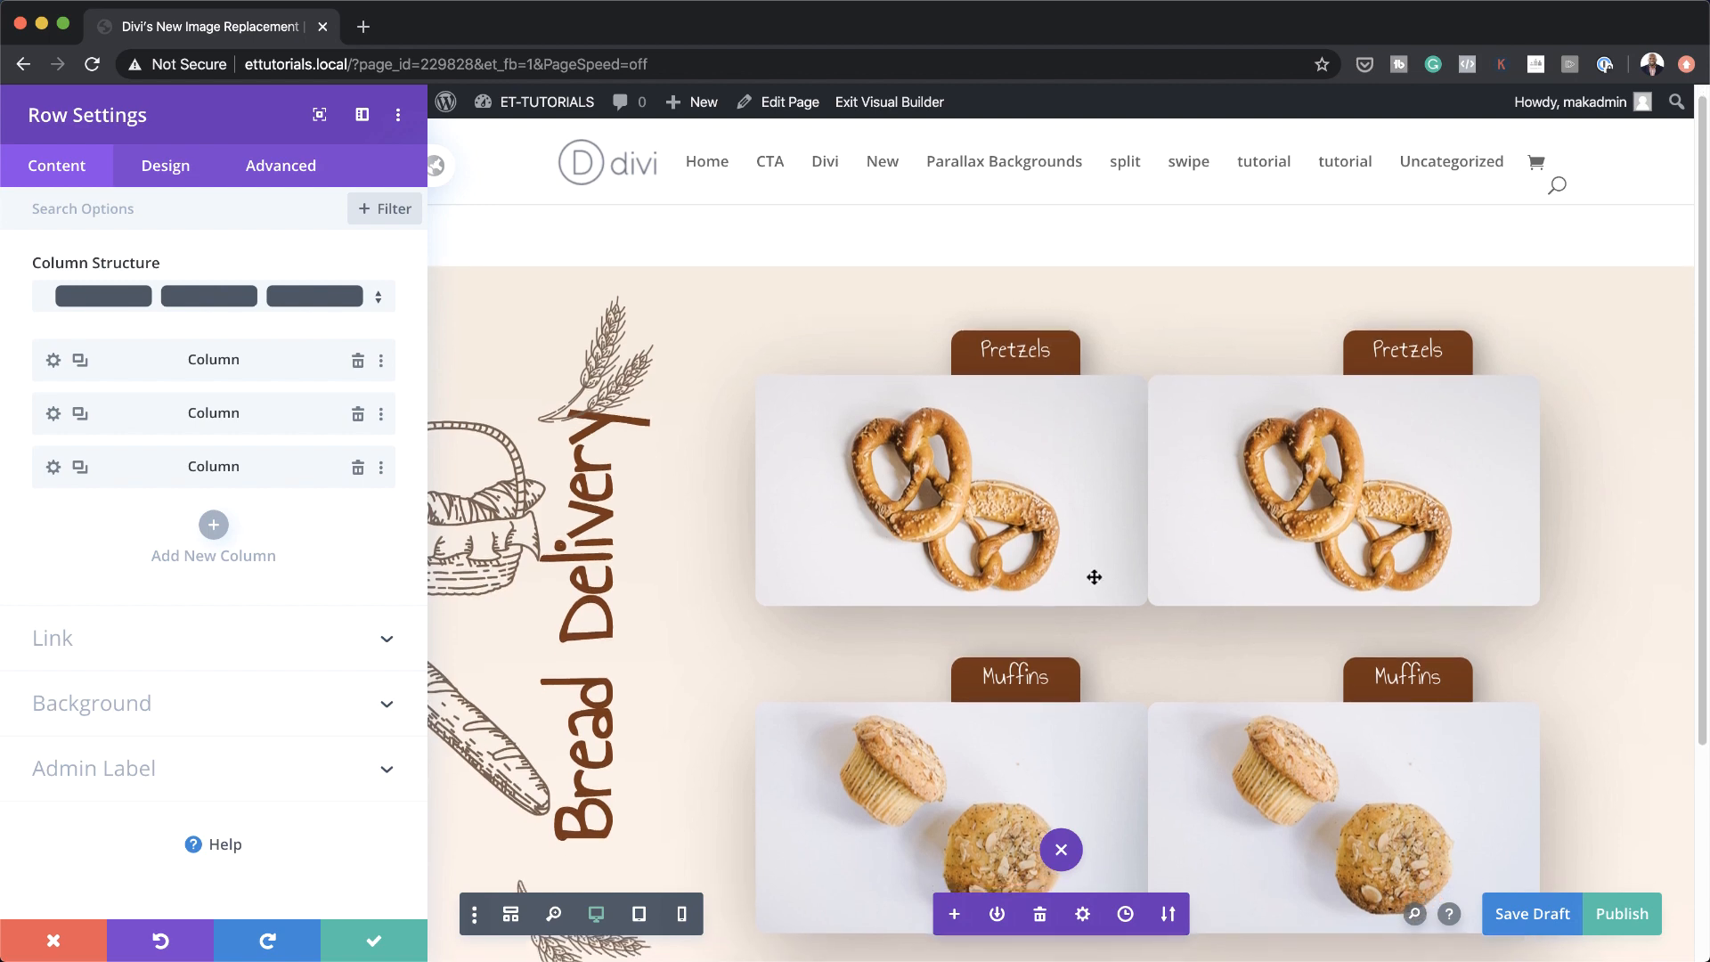
{"action": "left_click", "coordinate": [380, 936]}
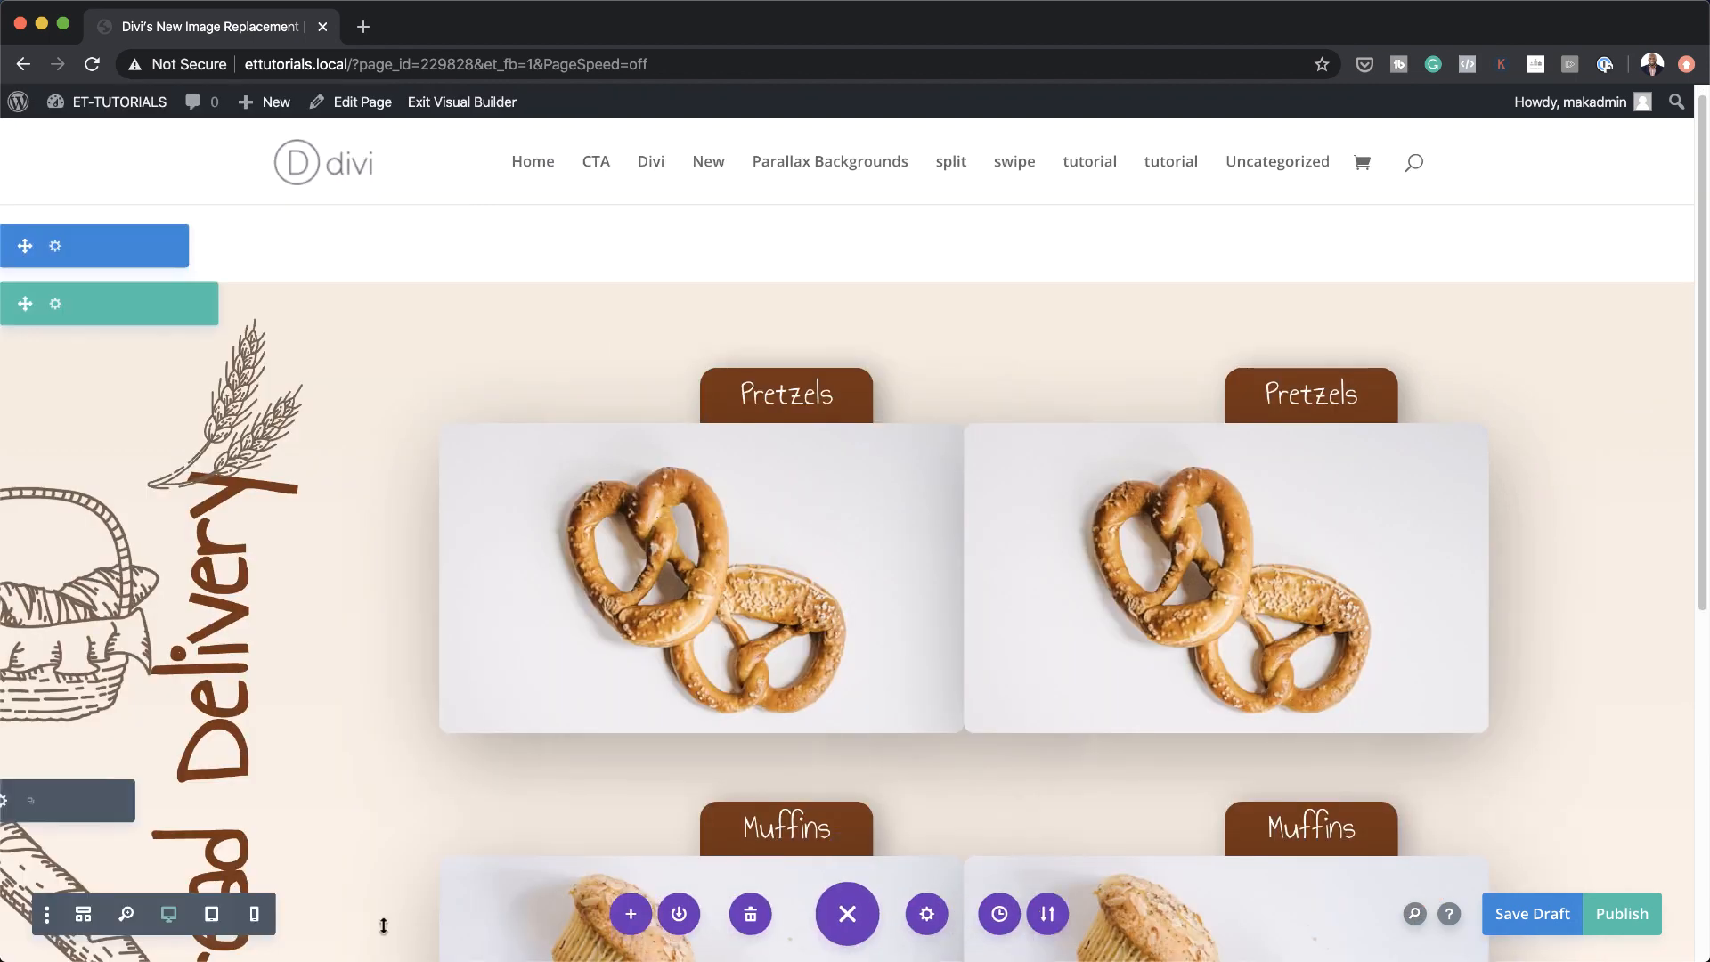
Review the product grid down the page and check the hover image swaps on the finished layout
{"action": "scroll", "coordinate": [1404, 649], "scroll_direction": "down", "scroll_amount": 6}
{"action": "scroll", "coordinate": [1405, 649], "scroll_direction": "up", "scroll_amount": 3}
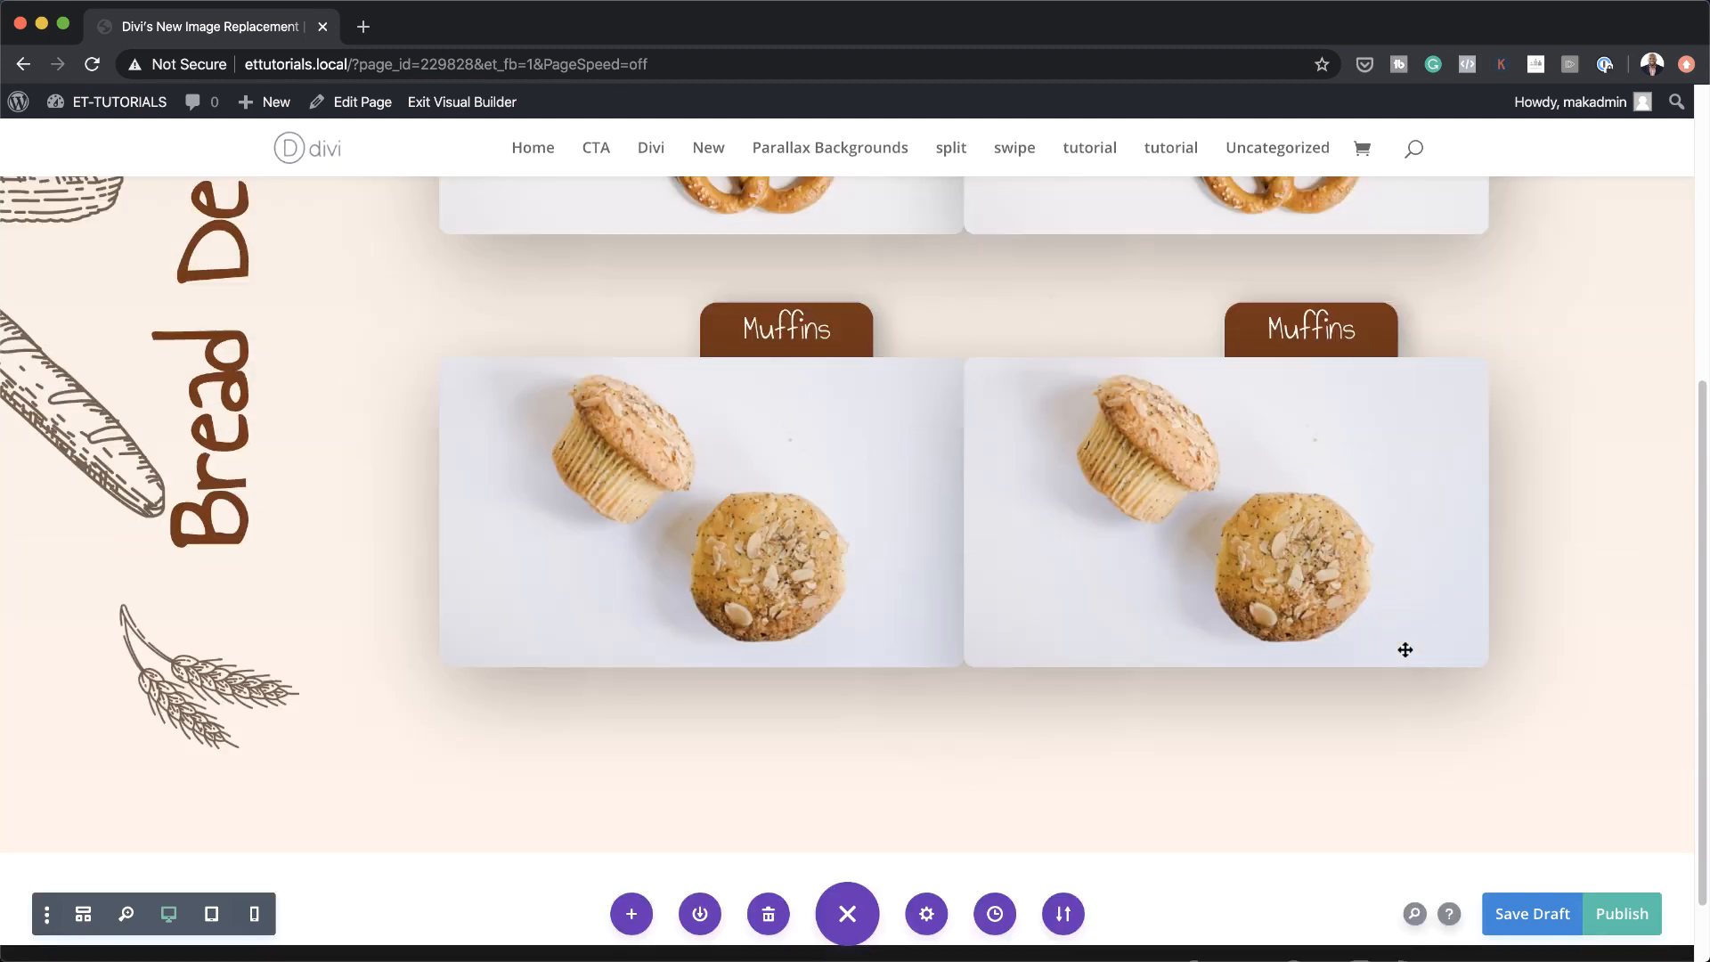
{"action": "scroll", "coordinate": [1370, 597], "scroll_direction": "up", "scroll_amount": 1}
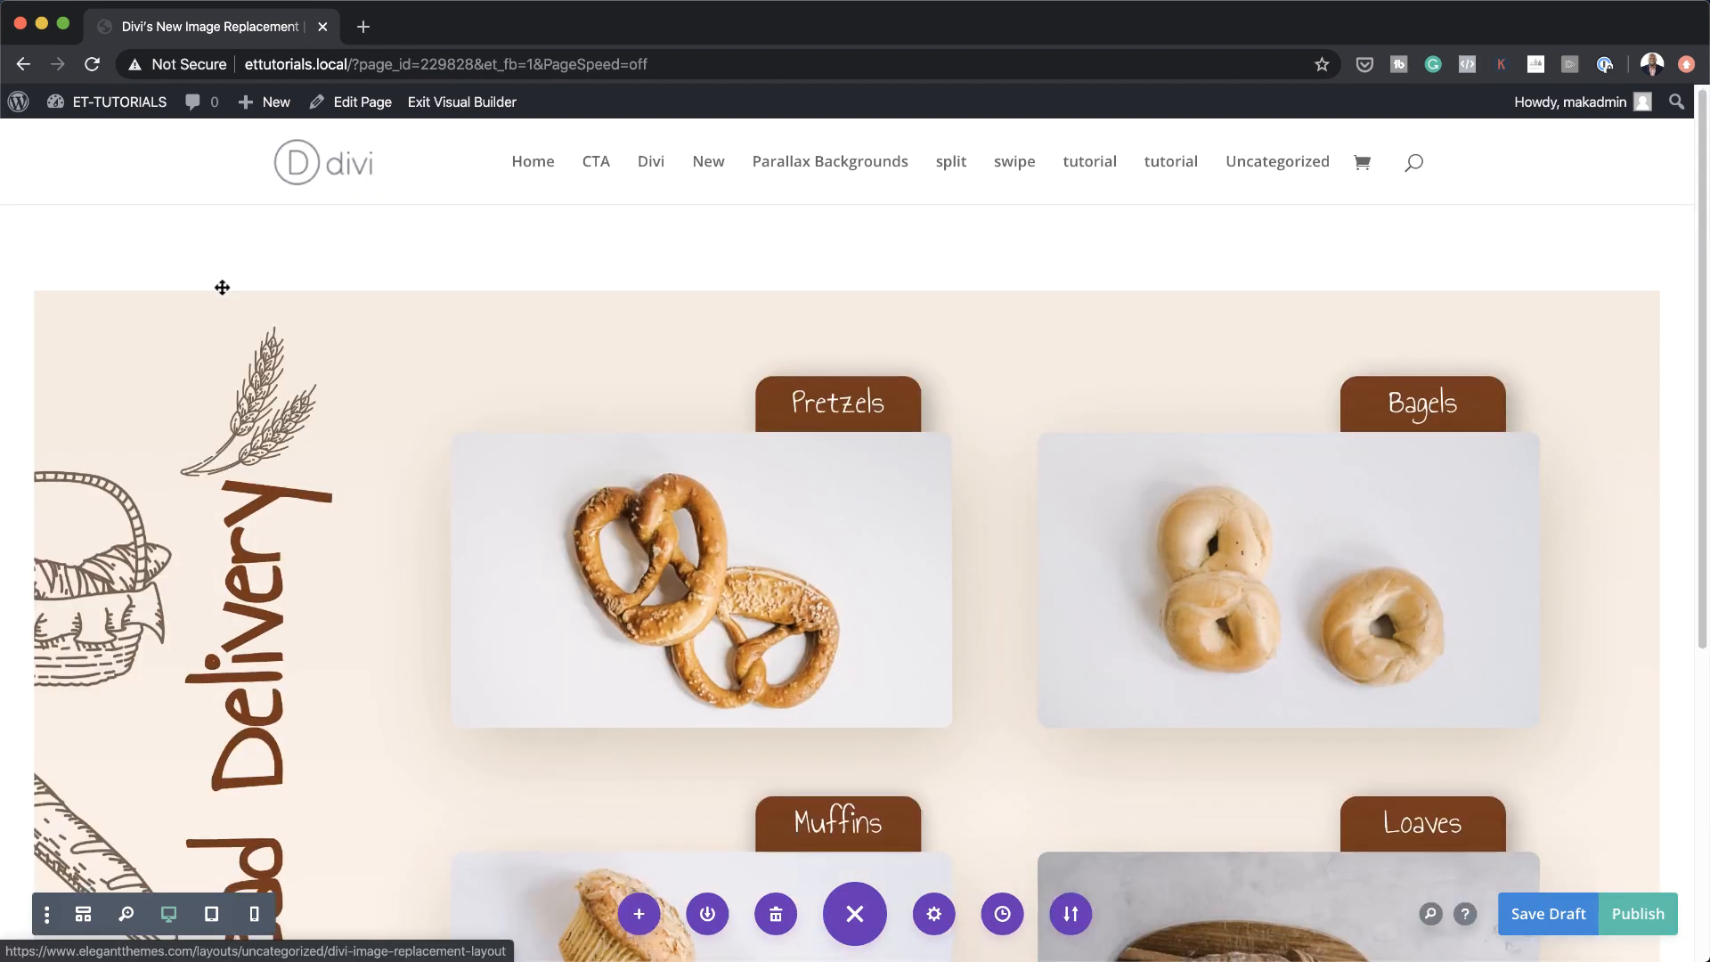
{"action": "scroll", "coordinate": [229, 290], "scroll_direction": "down", "scroll_amount": 5}
{"action": "scroll", "coordinate": [231, 294], "scroll_direction": "down", "scroll_amount": 4}
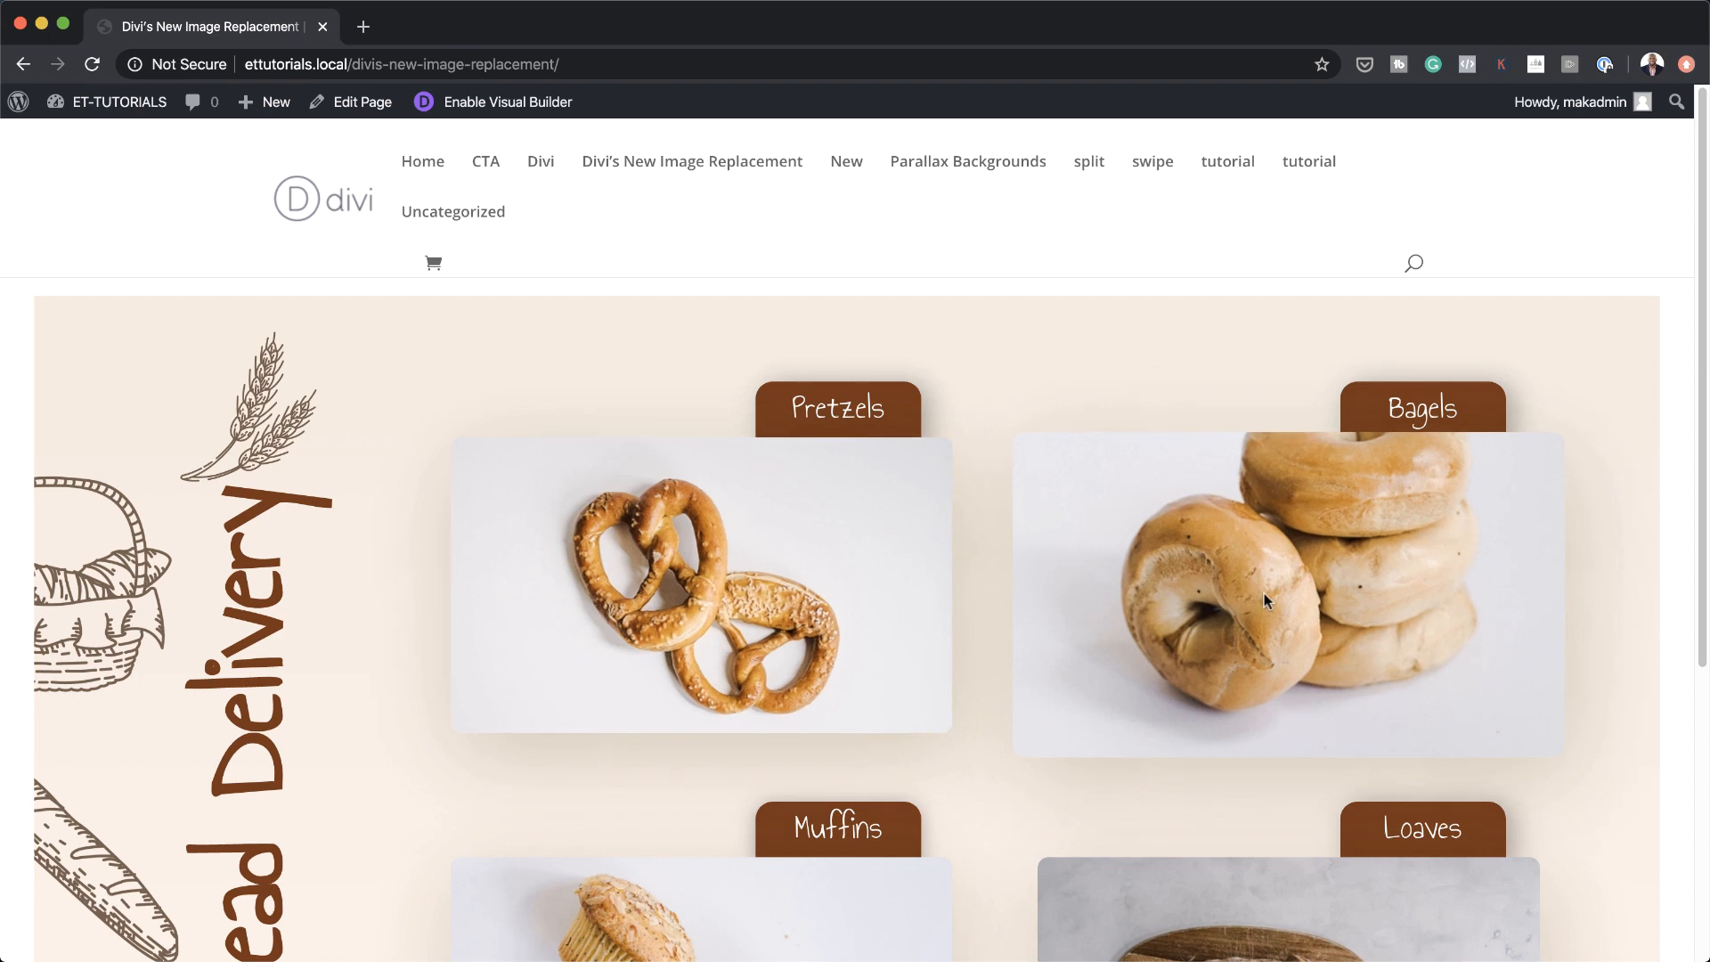
{"action": "scroll", "coordinate": [1264, 593], "scroll_direction": "down", "scroll_amount": 5}
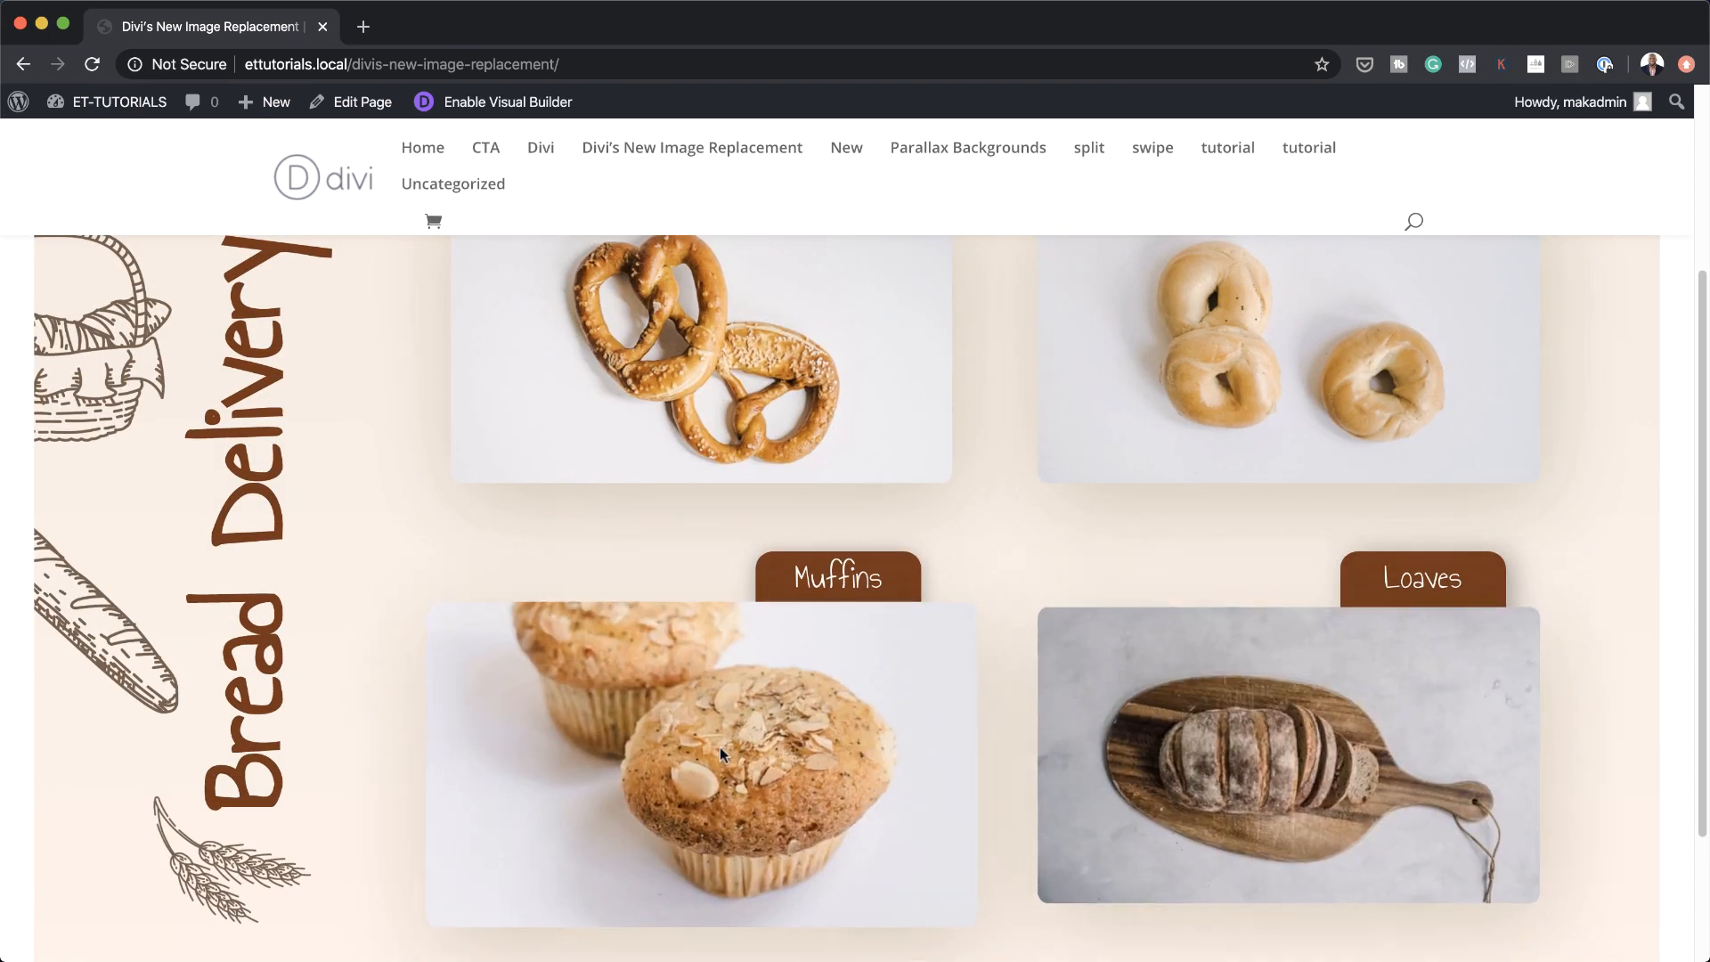